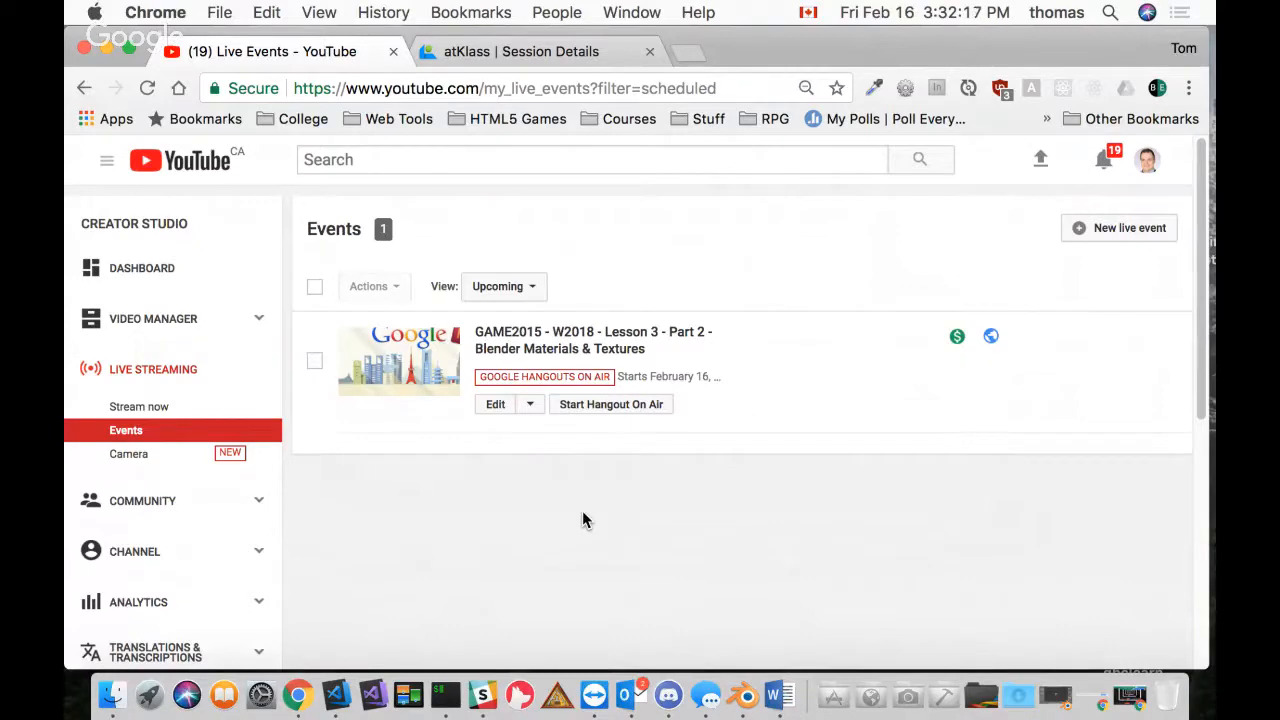
Switch to Blender and delete the default cube from the scene
left_click(744, 695)
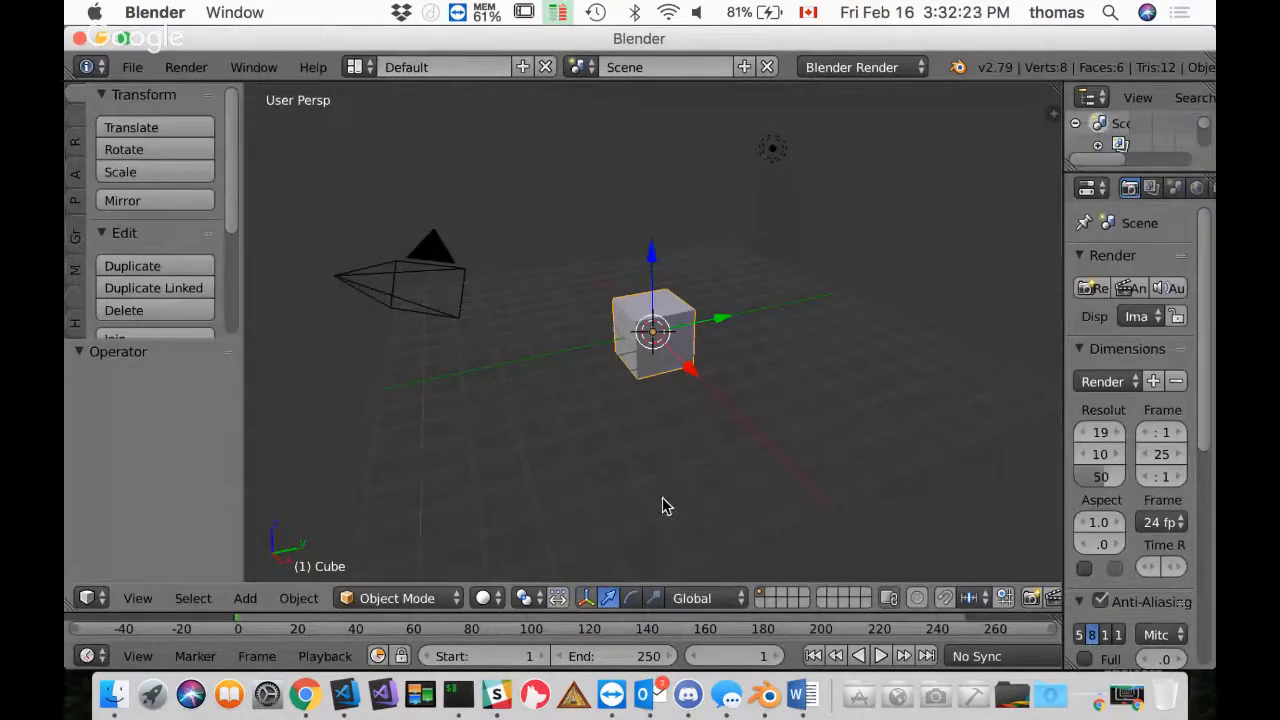
key("x")
left_click(645, 340)
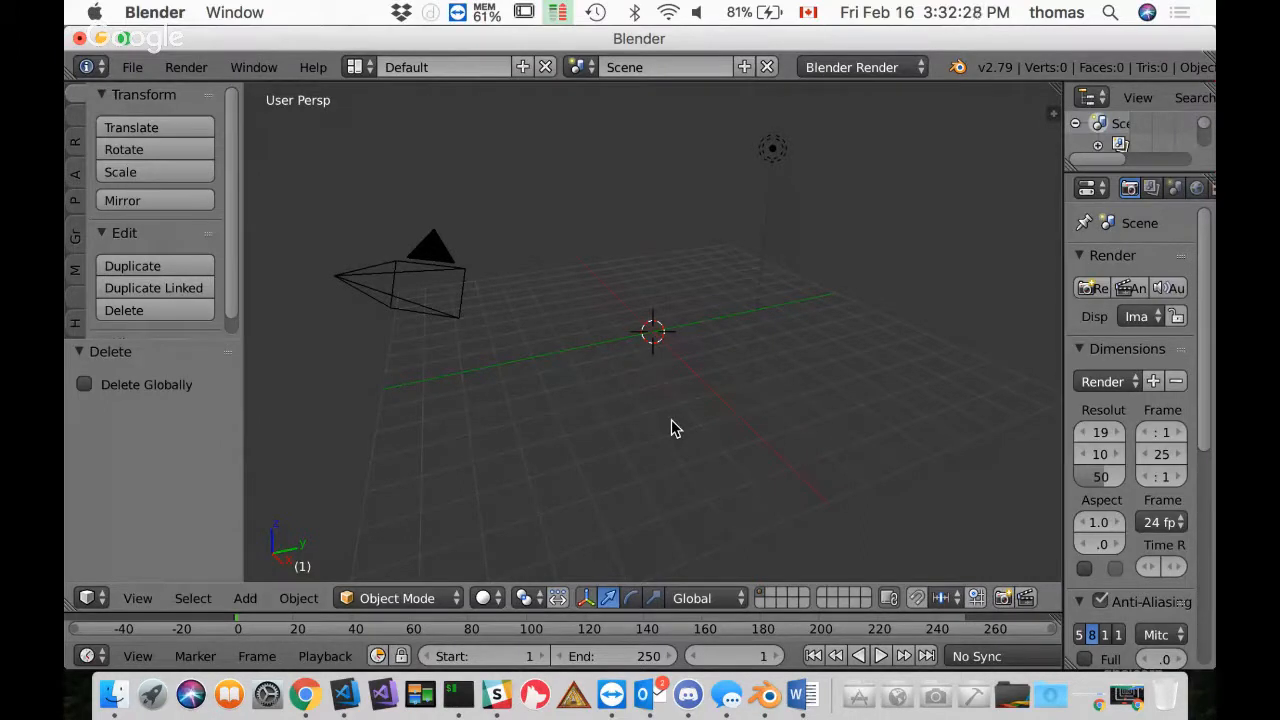
Widen the properties editor and apply the Meters unit preset to the scene
left_click_drag(1063, 271, 997, 277)
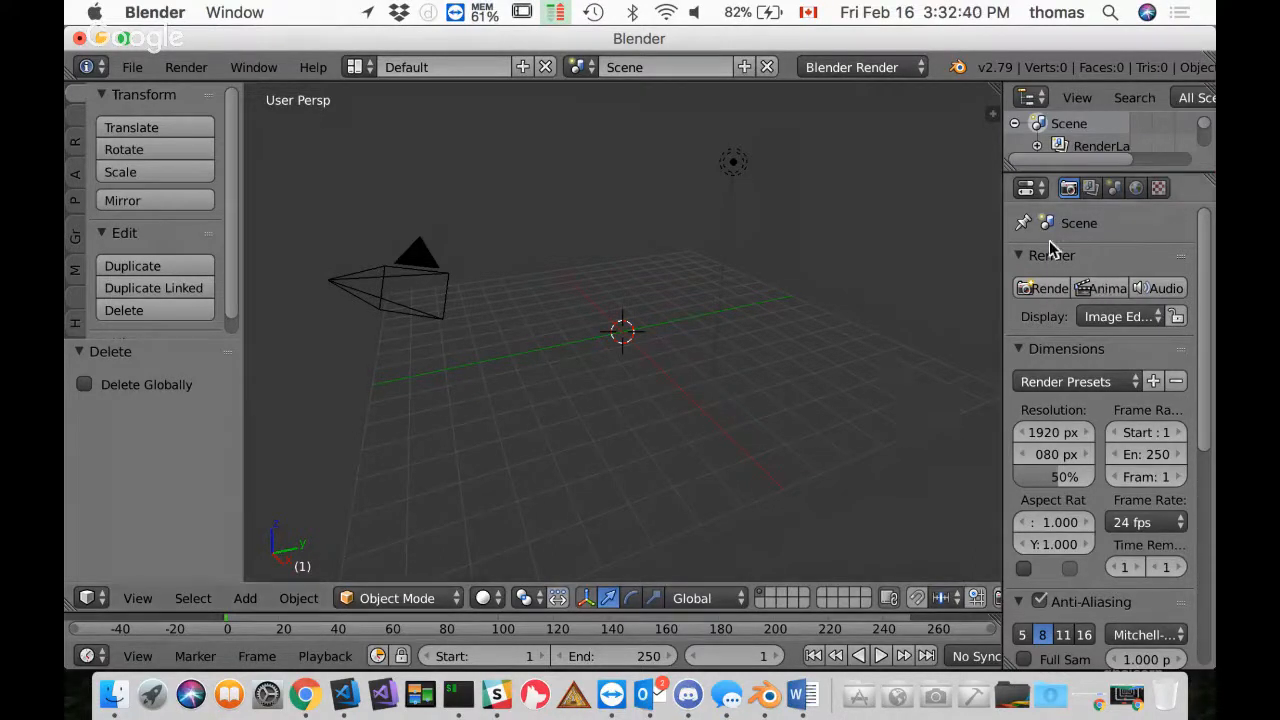
left_click(1113, 189)
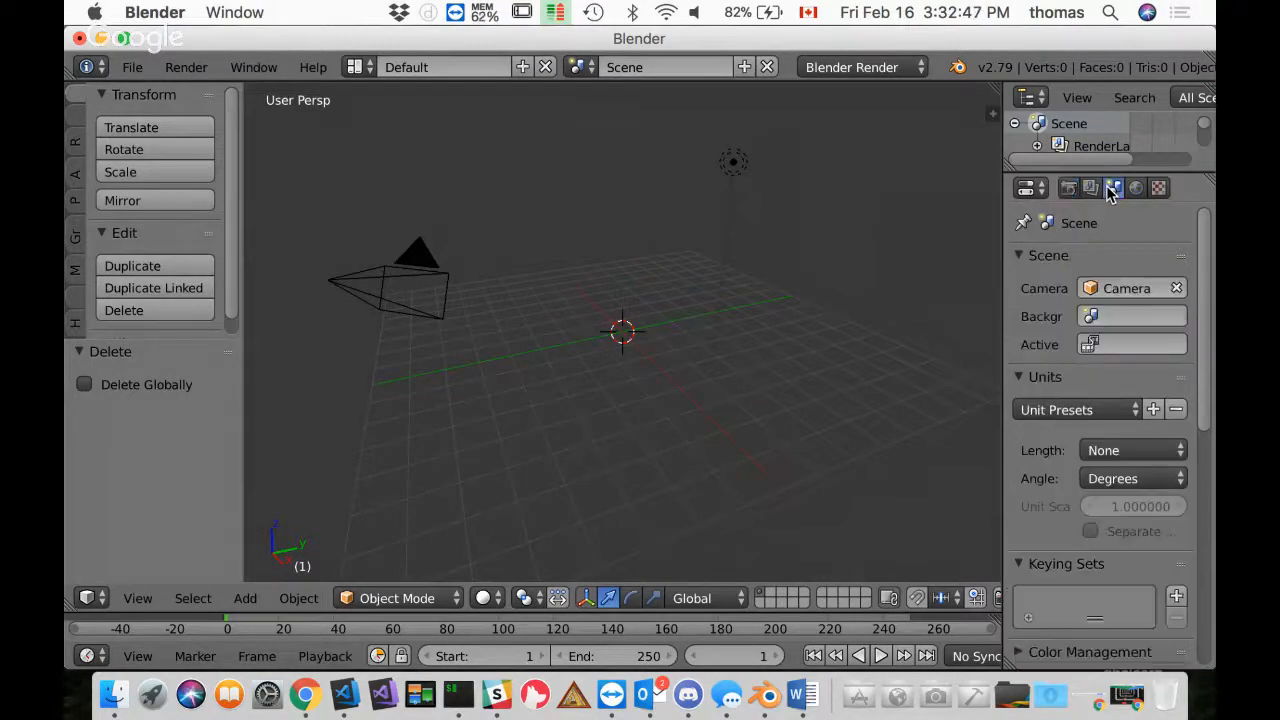
left_click(1058, 411)
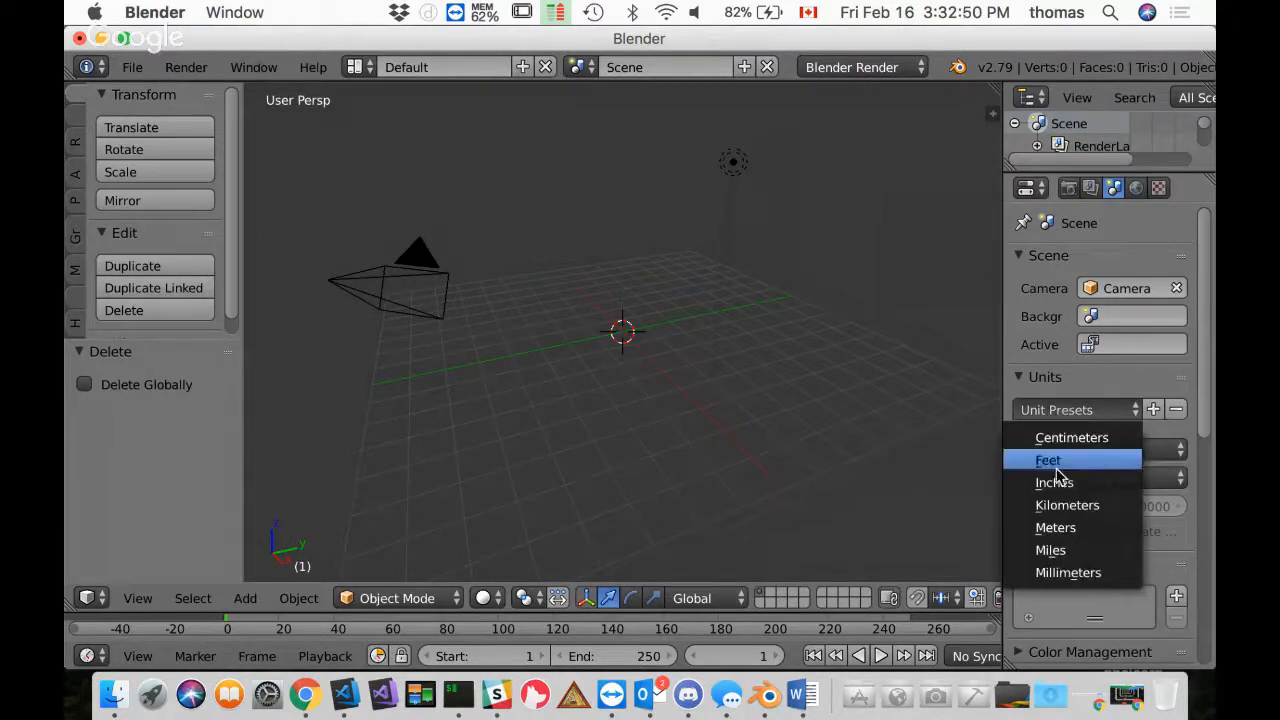
left_click(1048, 527)
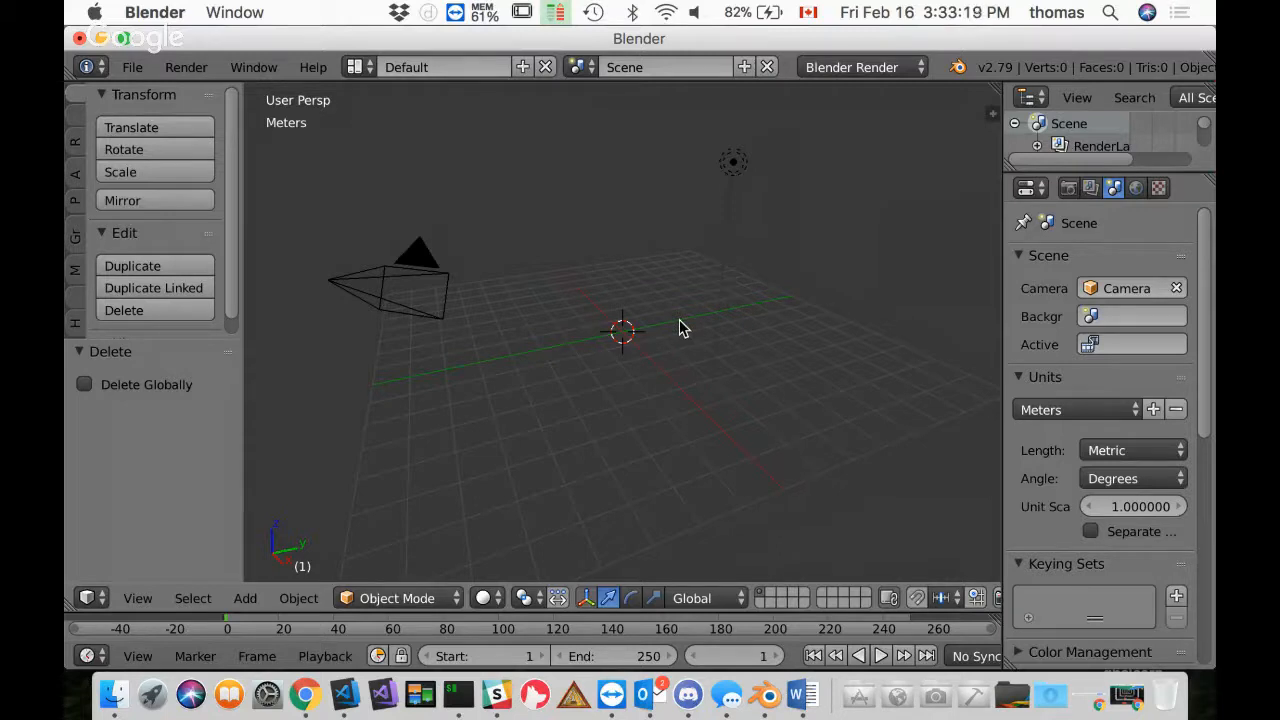
Add a plane mesh at the scene's origin and look at it from the top
key("shift+a")
mouse_move(679, 328)
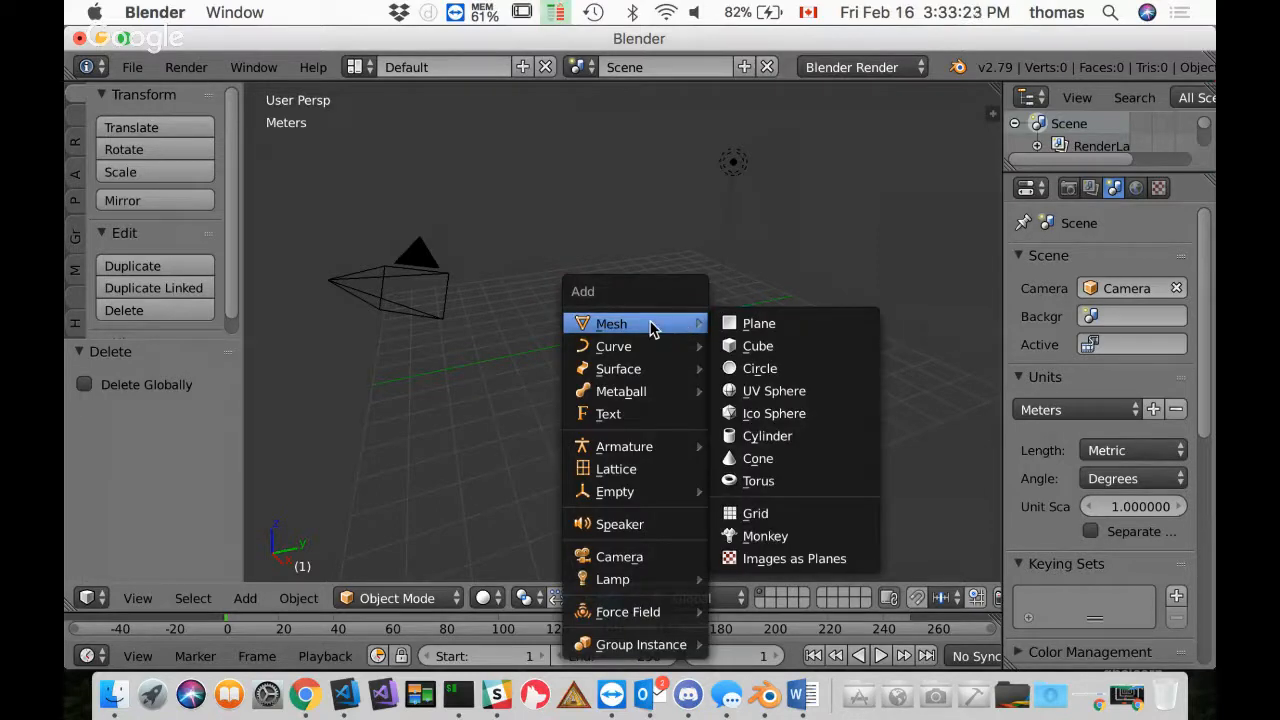
left_click(772, 324)
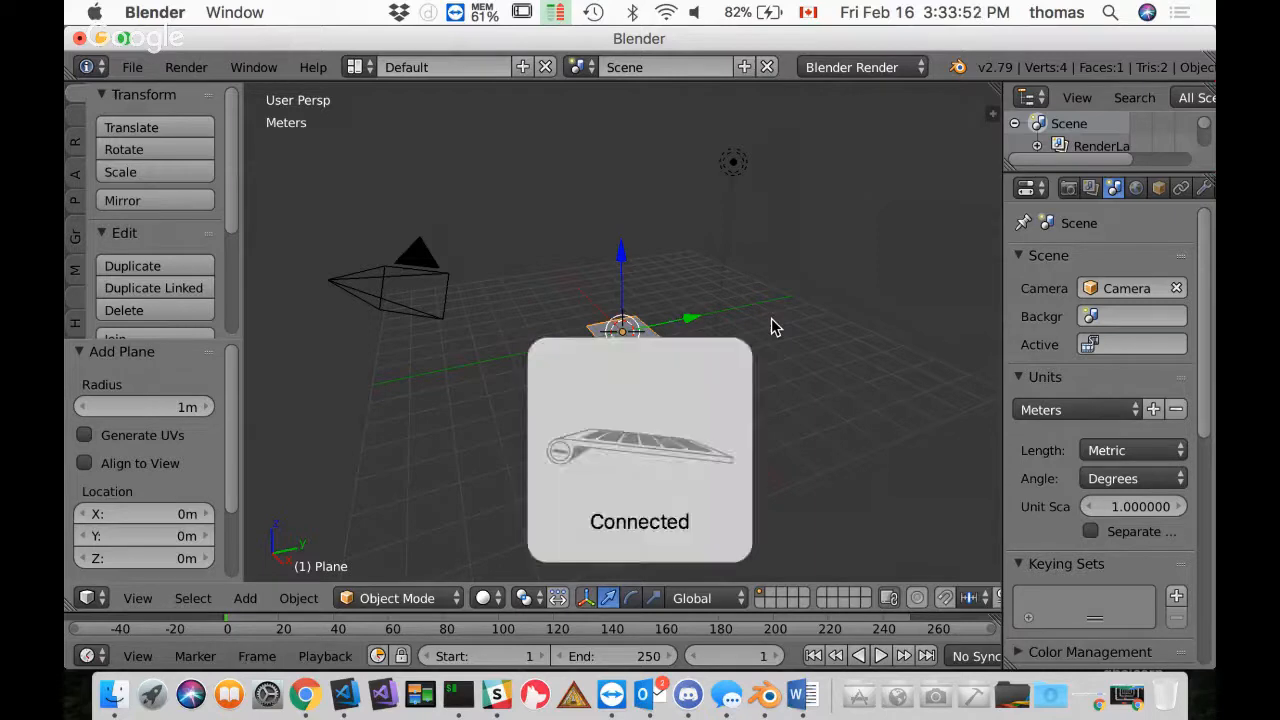
key("KP_7")
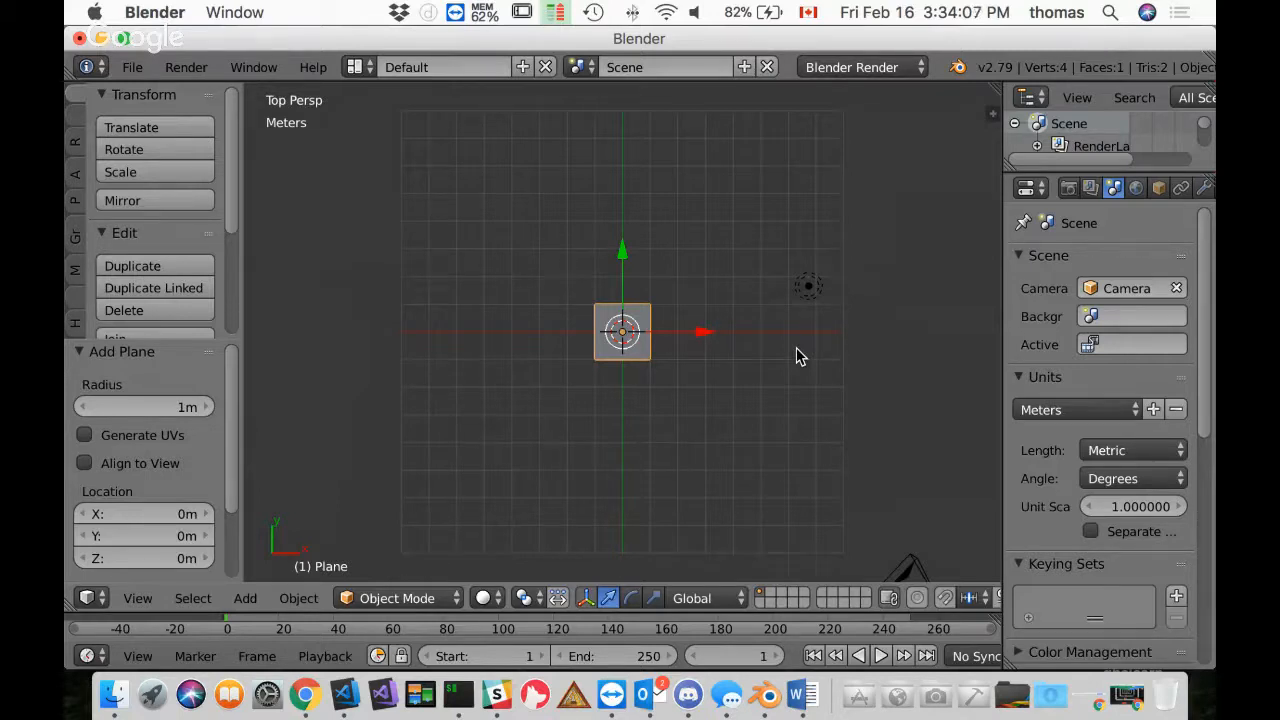
Compare the orthographic and perspective versions of the top view, and hide the tool shelf
key("KP_5")
key("KP_5")
key("KP_5")
key("KP_5")
key("KP_5")
key("KP_5")
key("t")
key("t")
key("t")
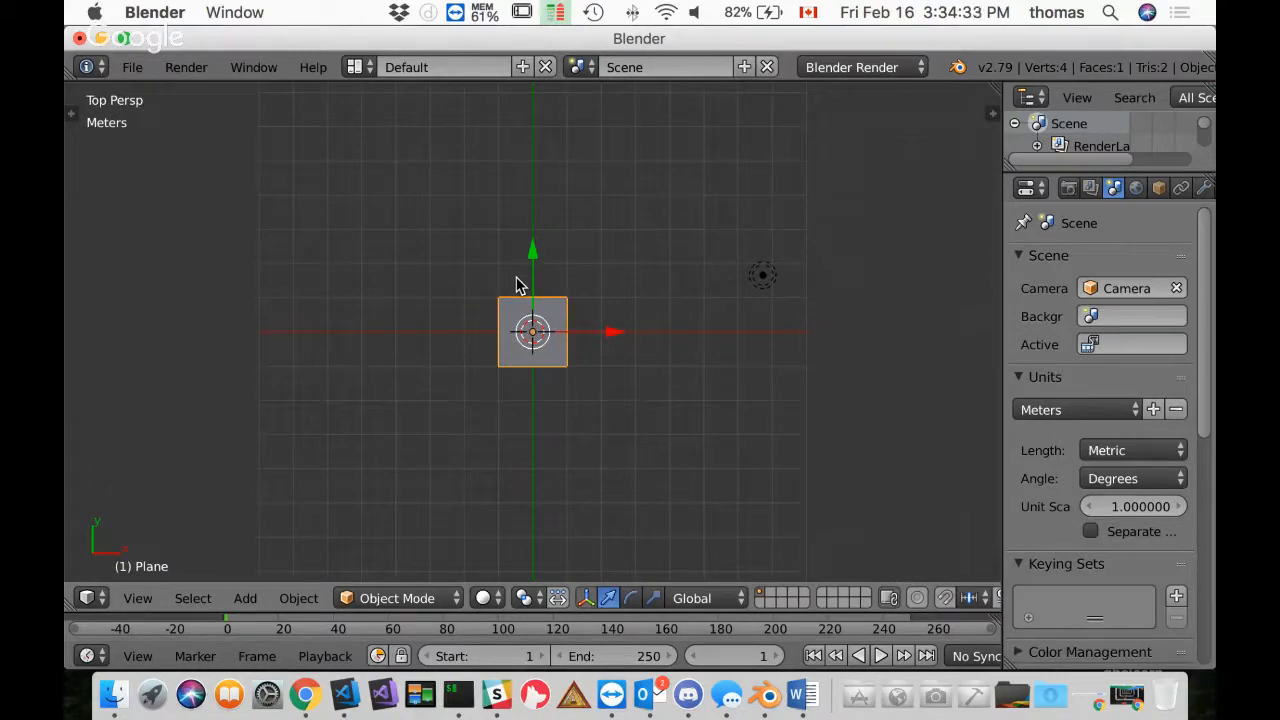
key("n")
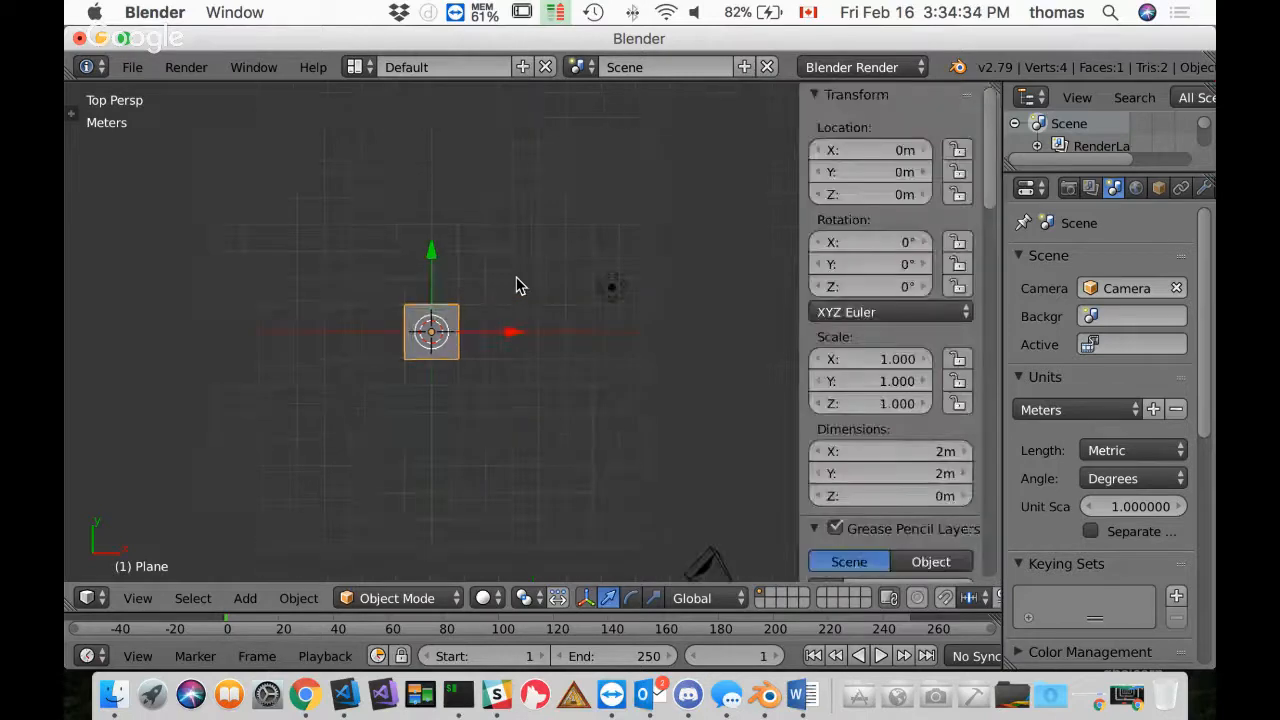
key("n")
key("n")
key("n")
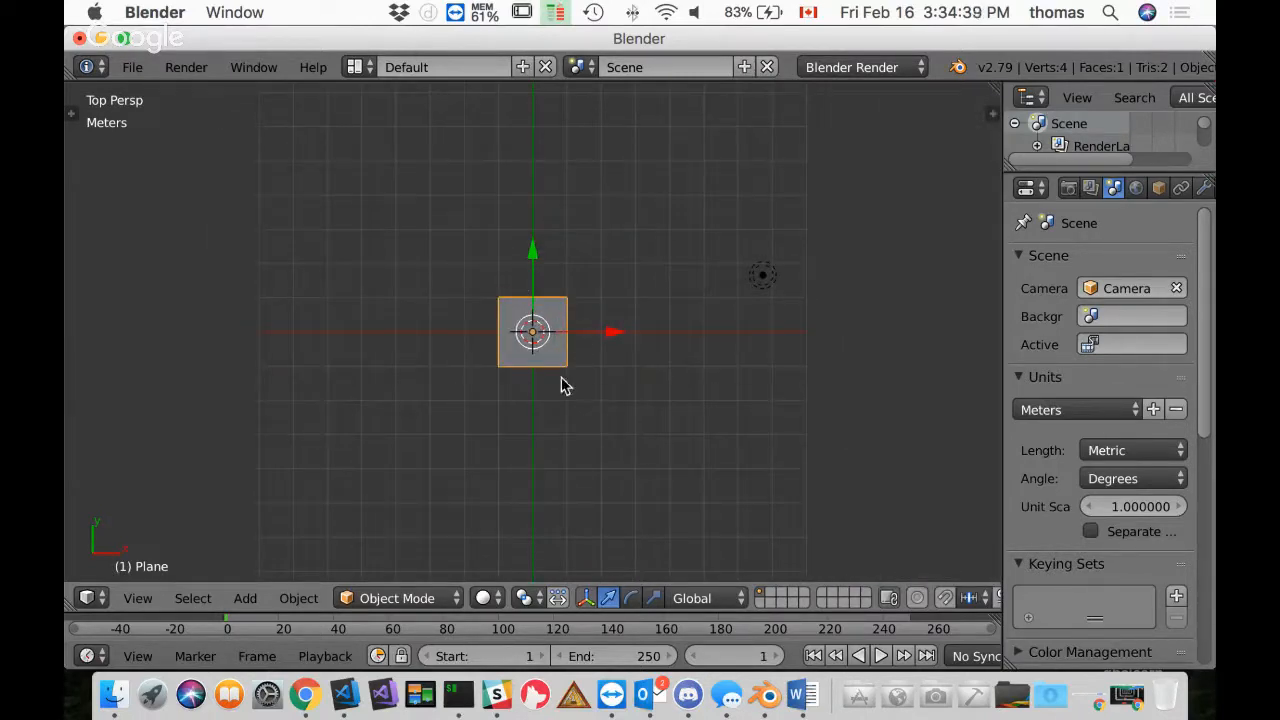
Scale the plane up uniformly by a factor of about 8.05 so it covers the floor grid
scroll(578, 352, "down", 3)
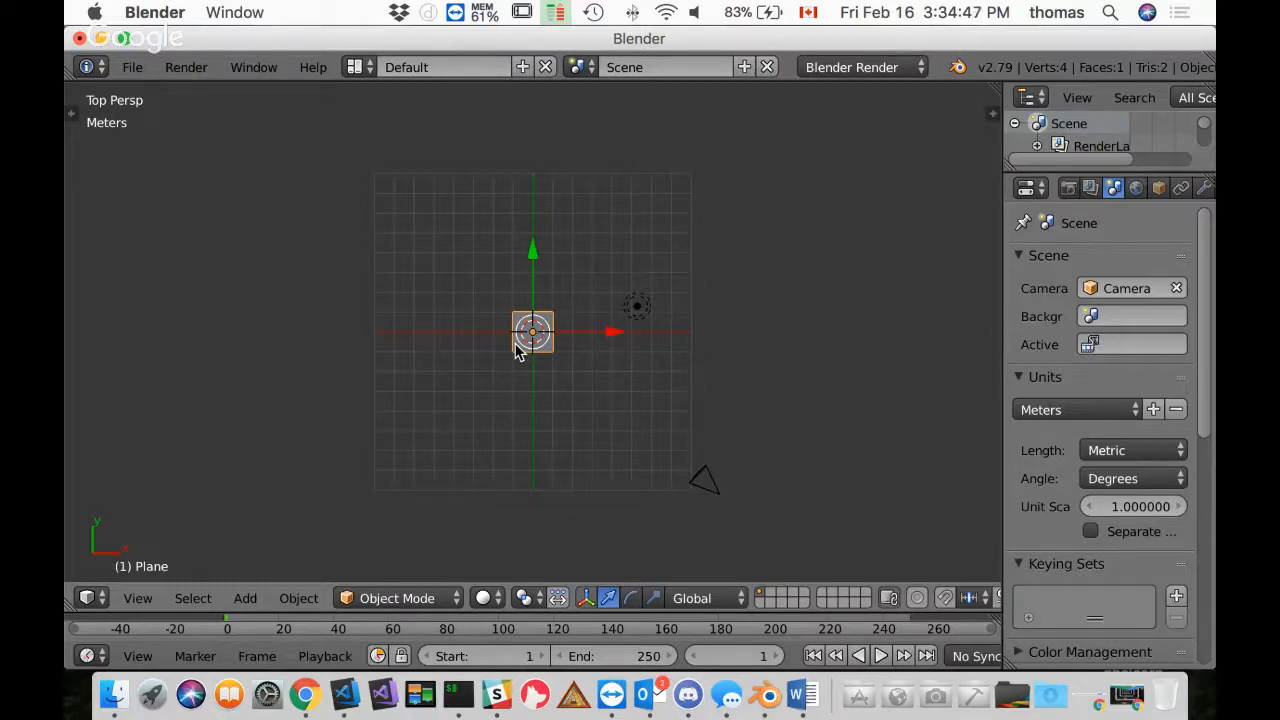
key("s")
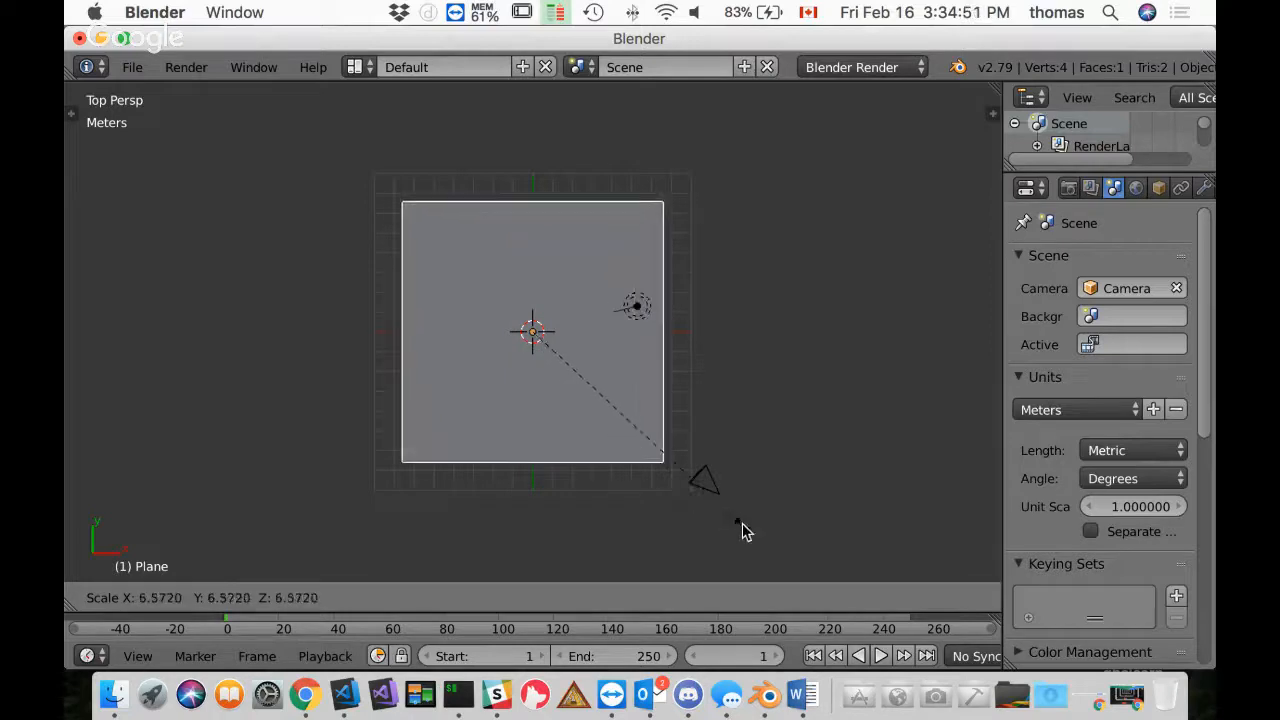
left_click(797, 563)
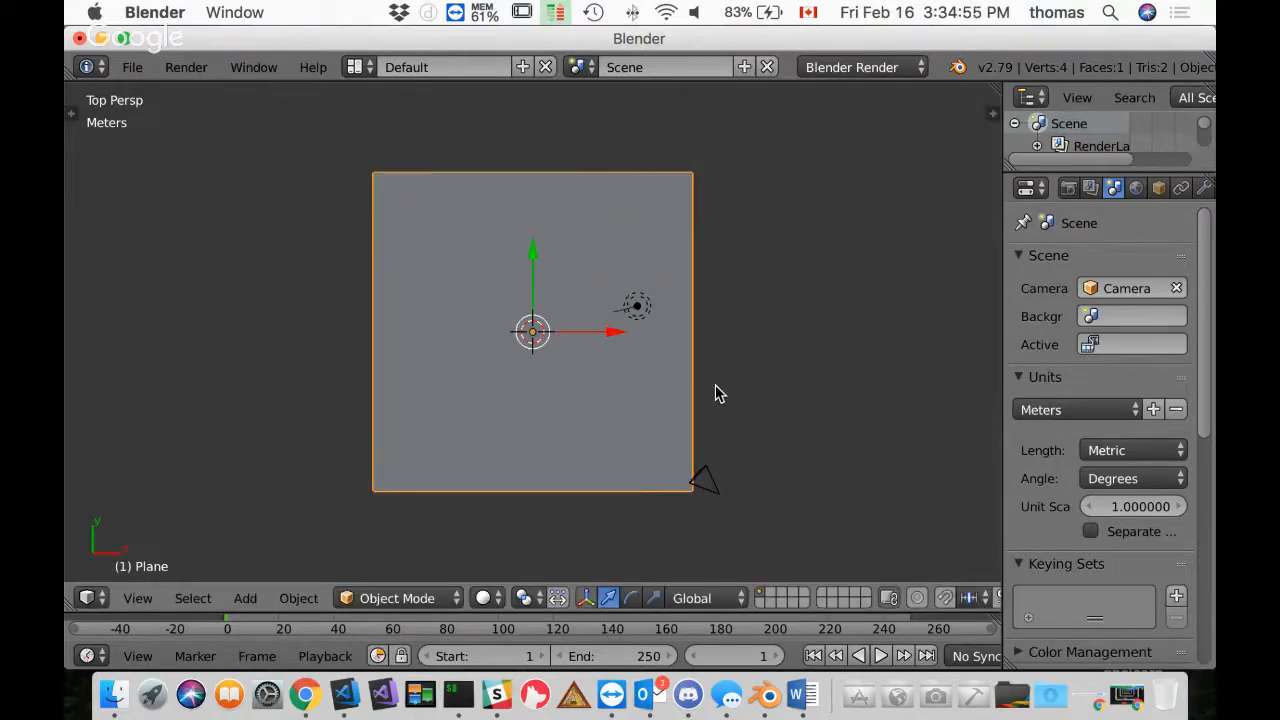
Set the plane's X, Y and Z scale to exactly 8 in its transform properties
key("n")
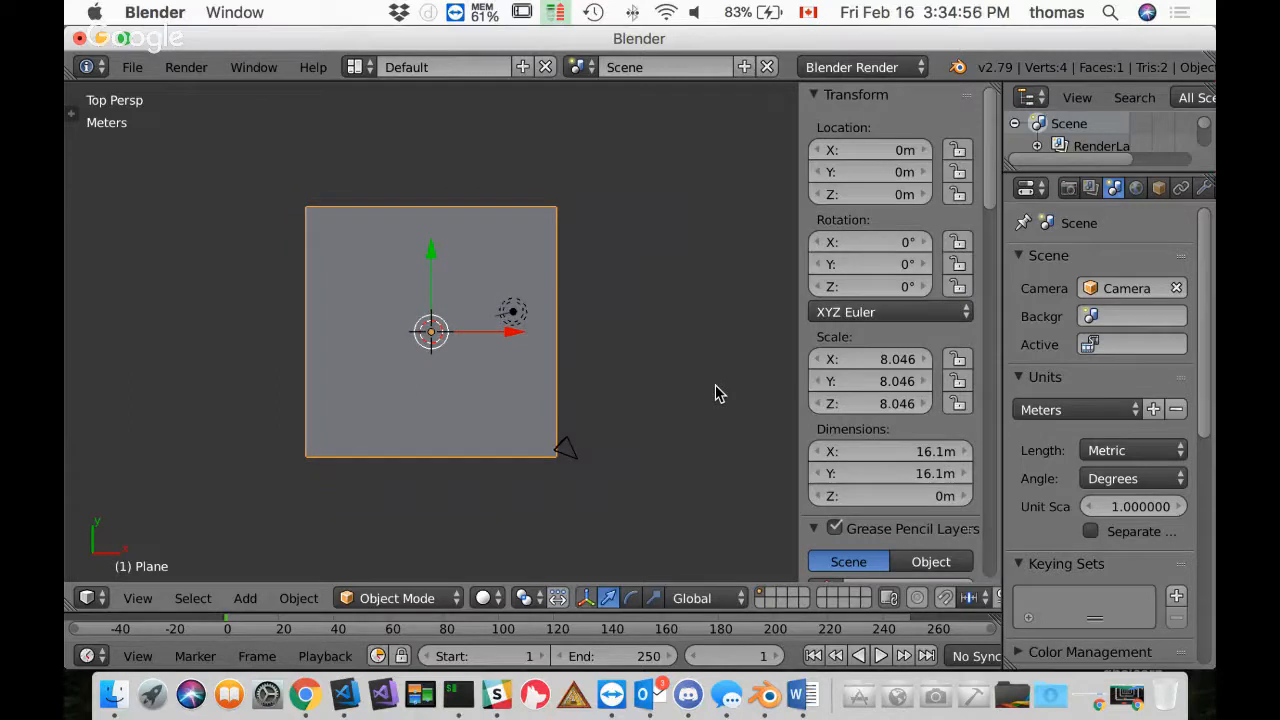
left_click(894, 362)
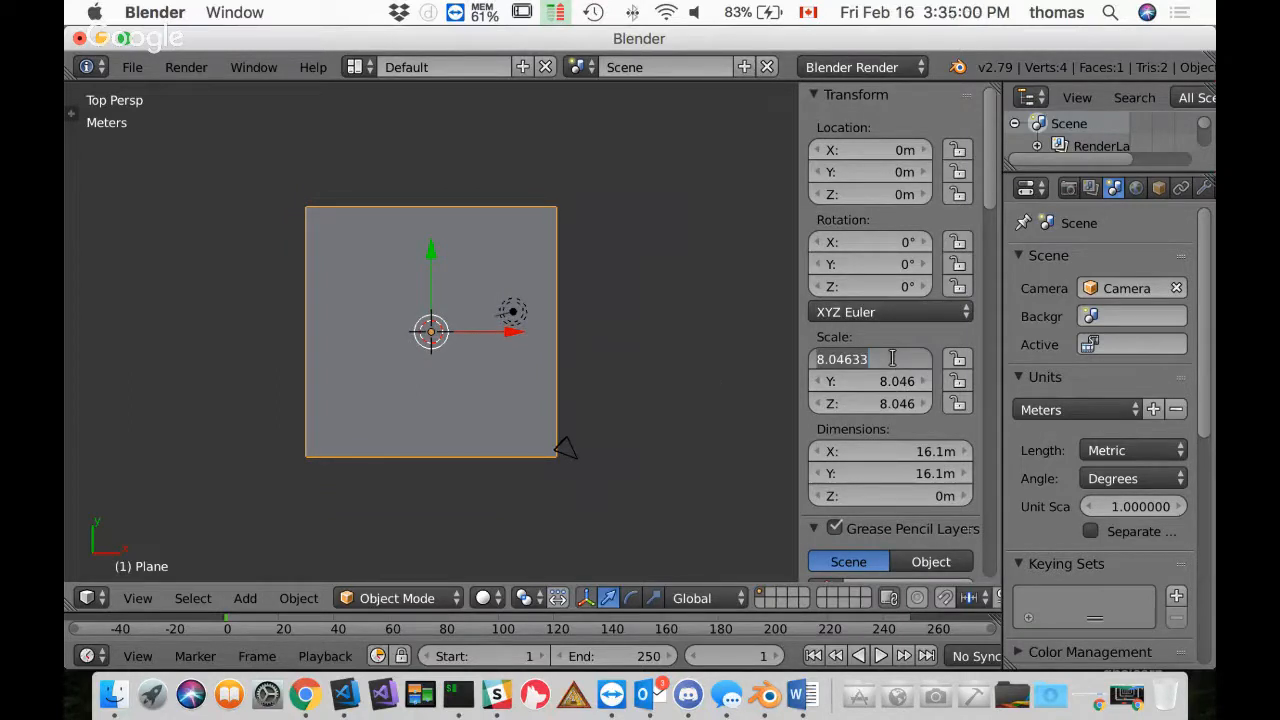
type("8")
key("Return")
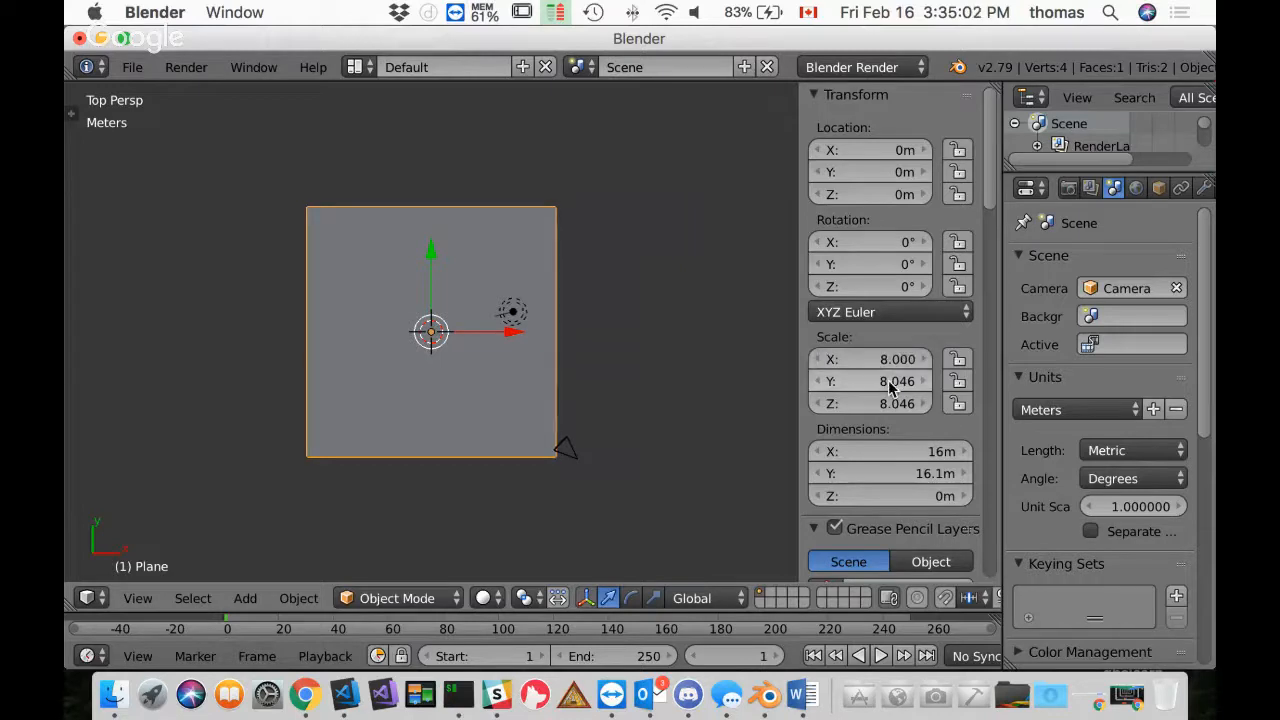
left_click(890, 381)
type("8")
key("Return")
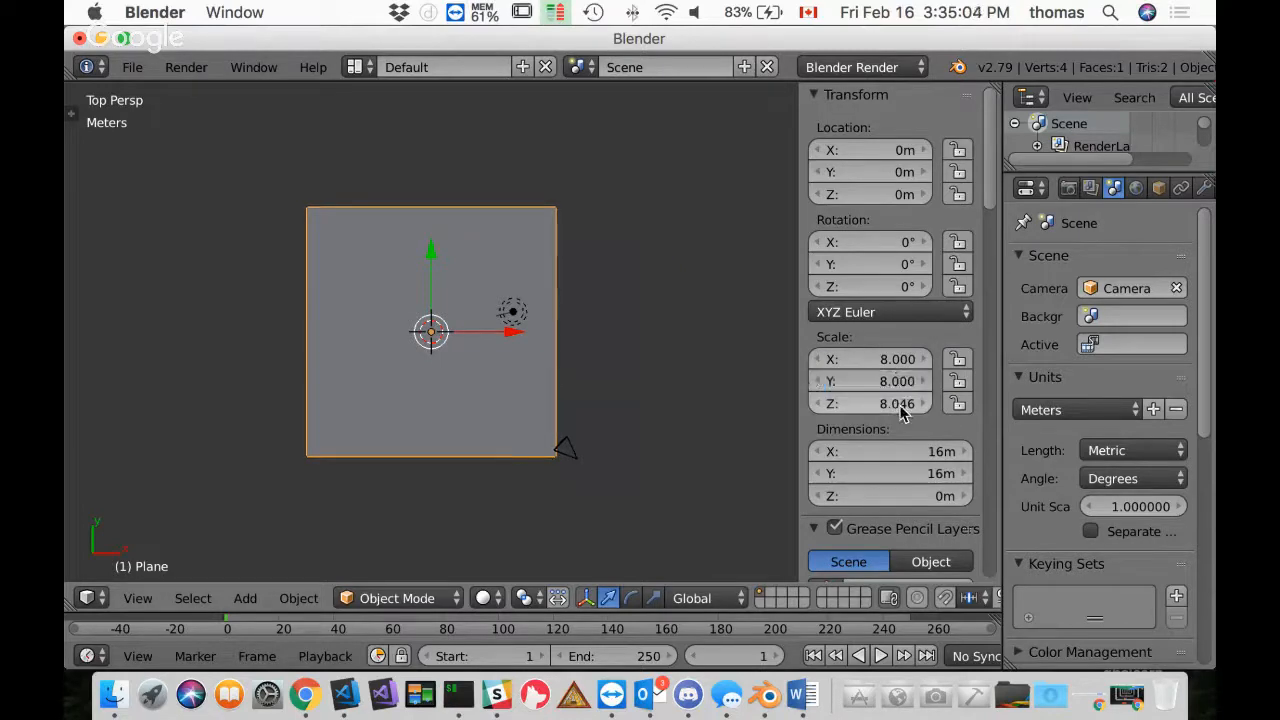
left_click(898, 405)
type("8")
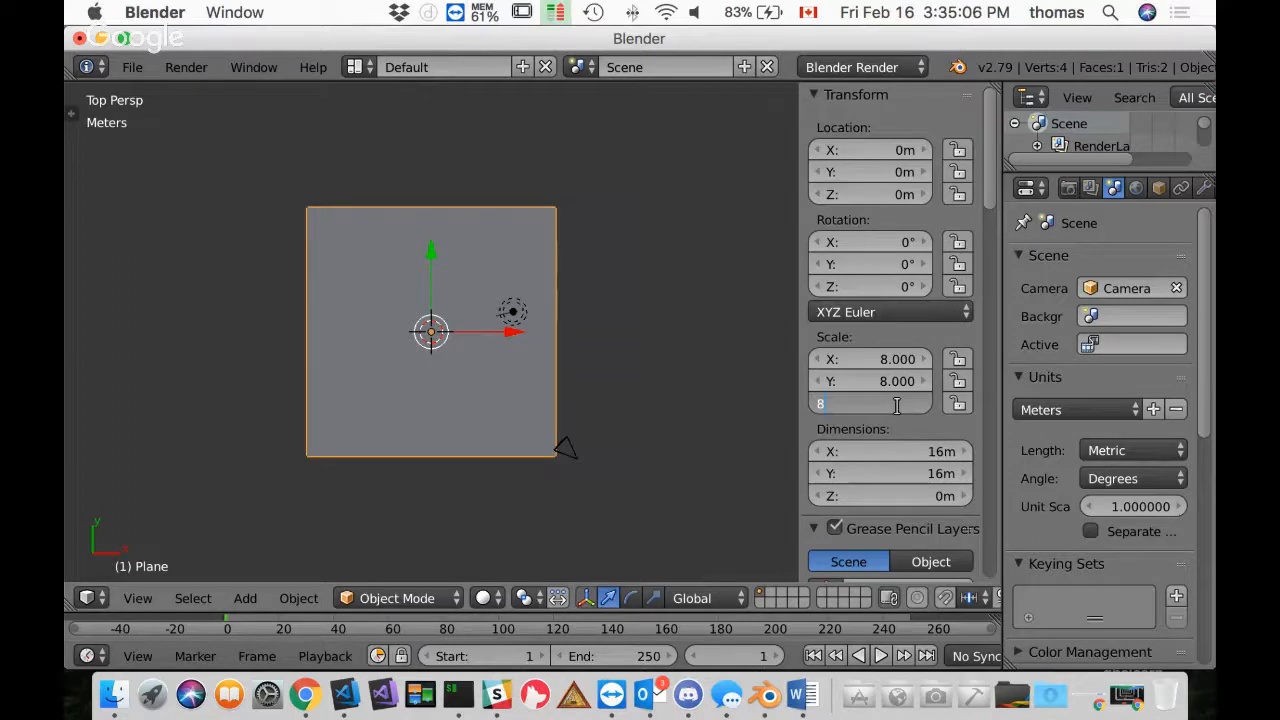
key("Return")
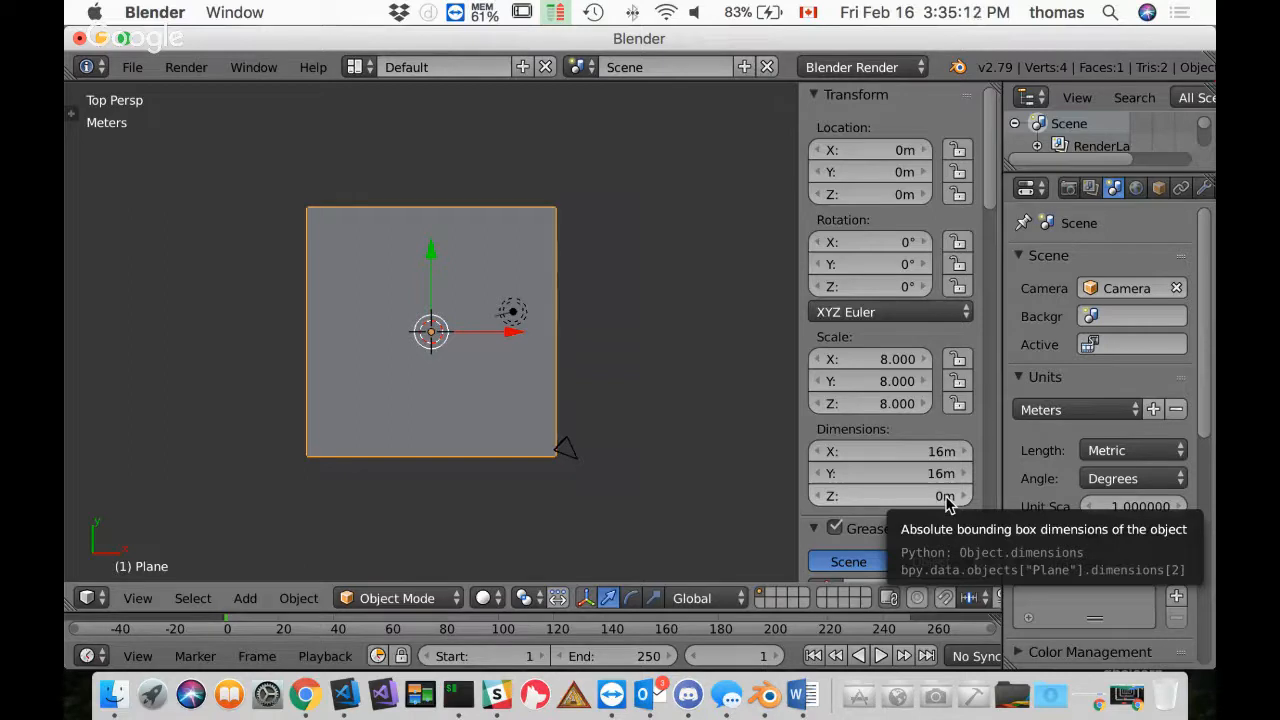
Enter Edit Mode on the plane with all its geometry selected, hide the transform properties and show the mesh tools
scroll(655, 466, "up", 1)
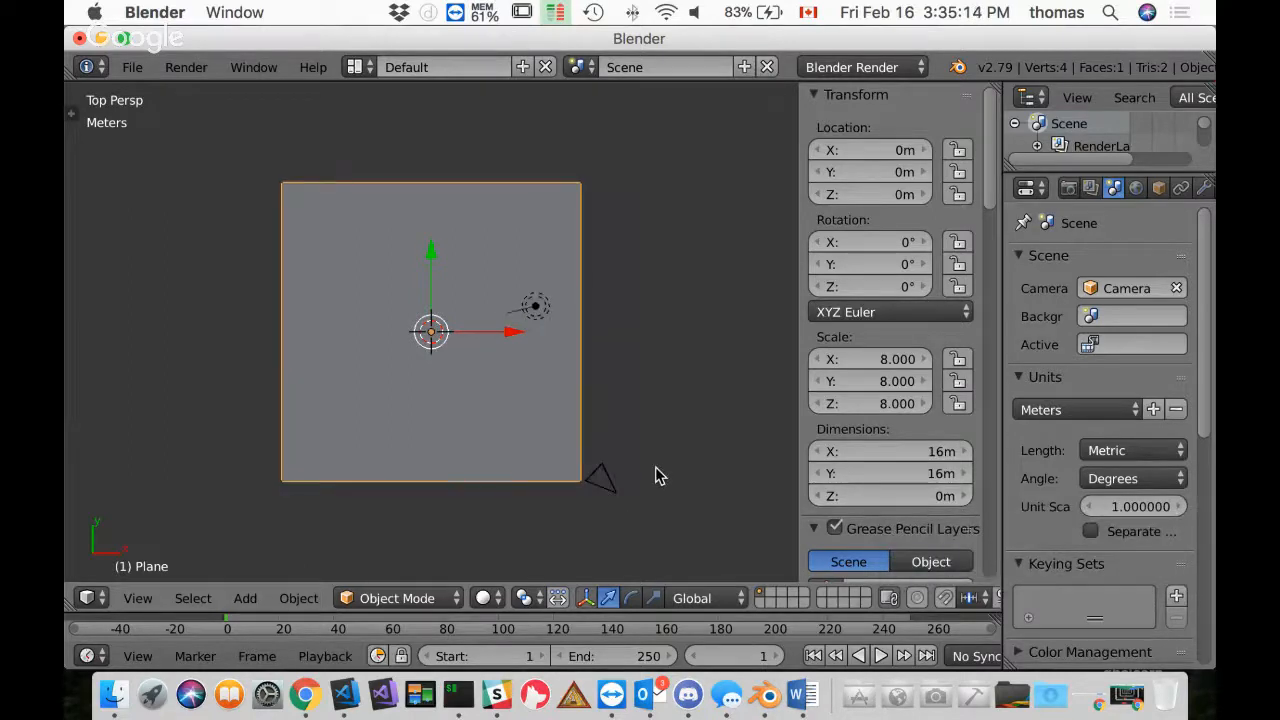
scroll(655, 476, "up", 1)
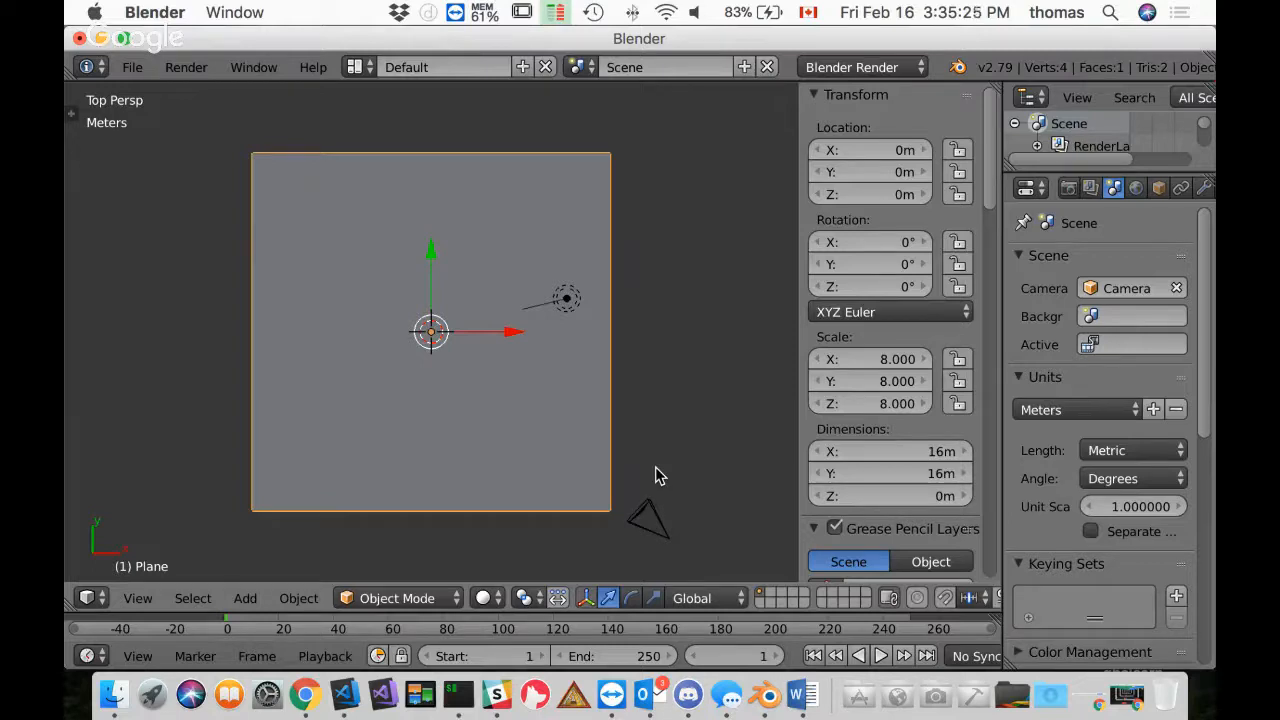
key("Tab")
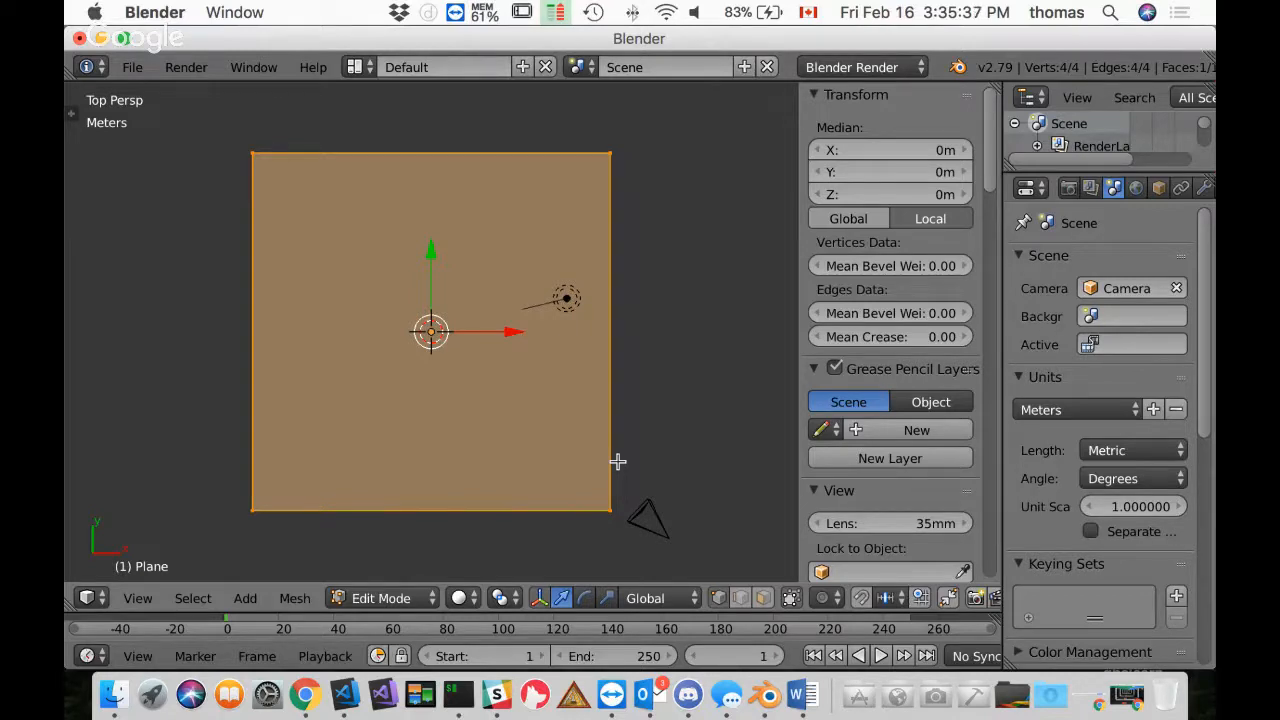
key("a")
key("a")
key("n")
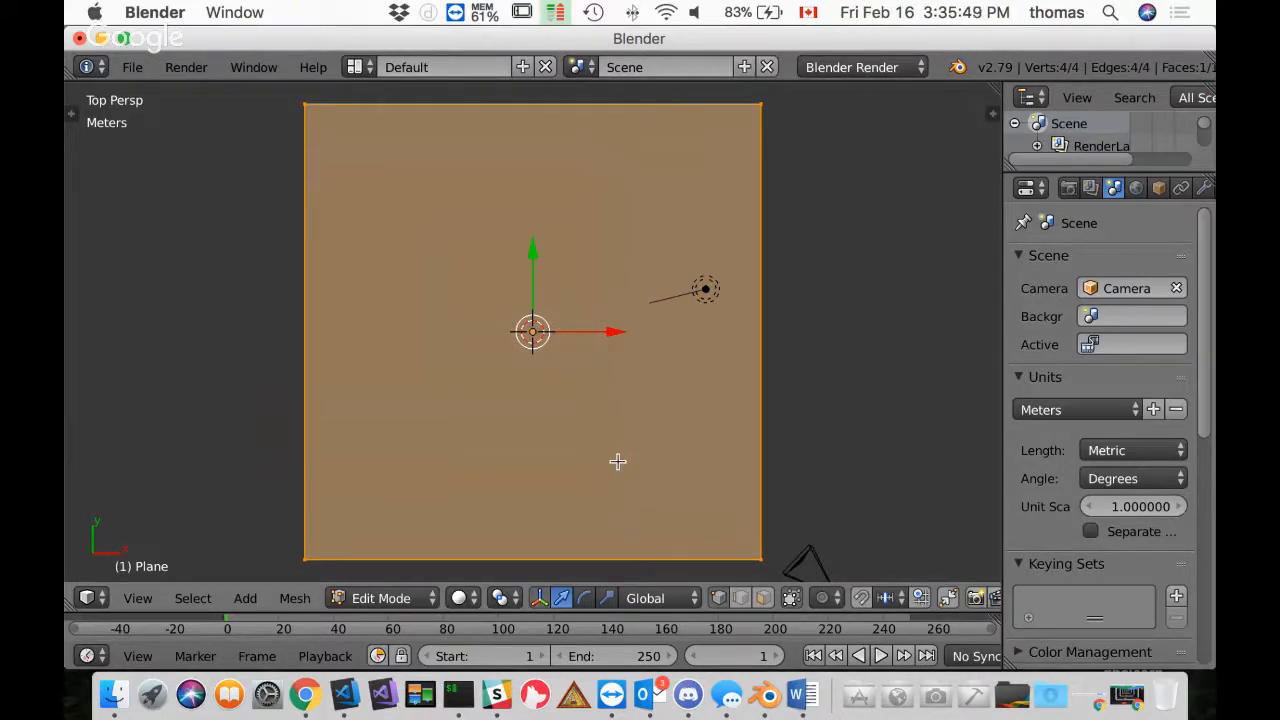
key("t")
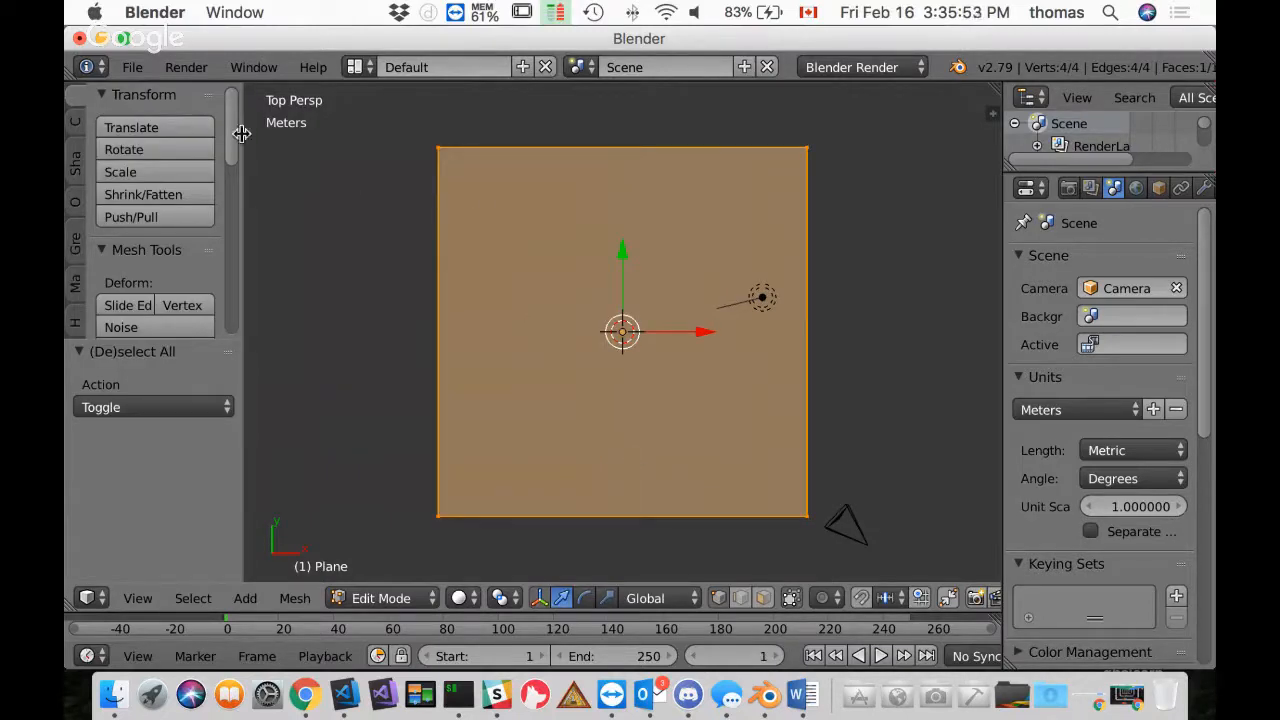
left_click_drag(240, 134, 243, 239)
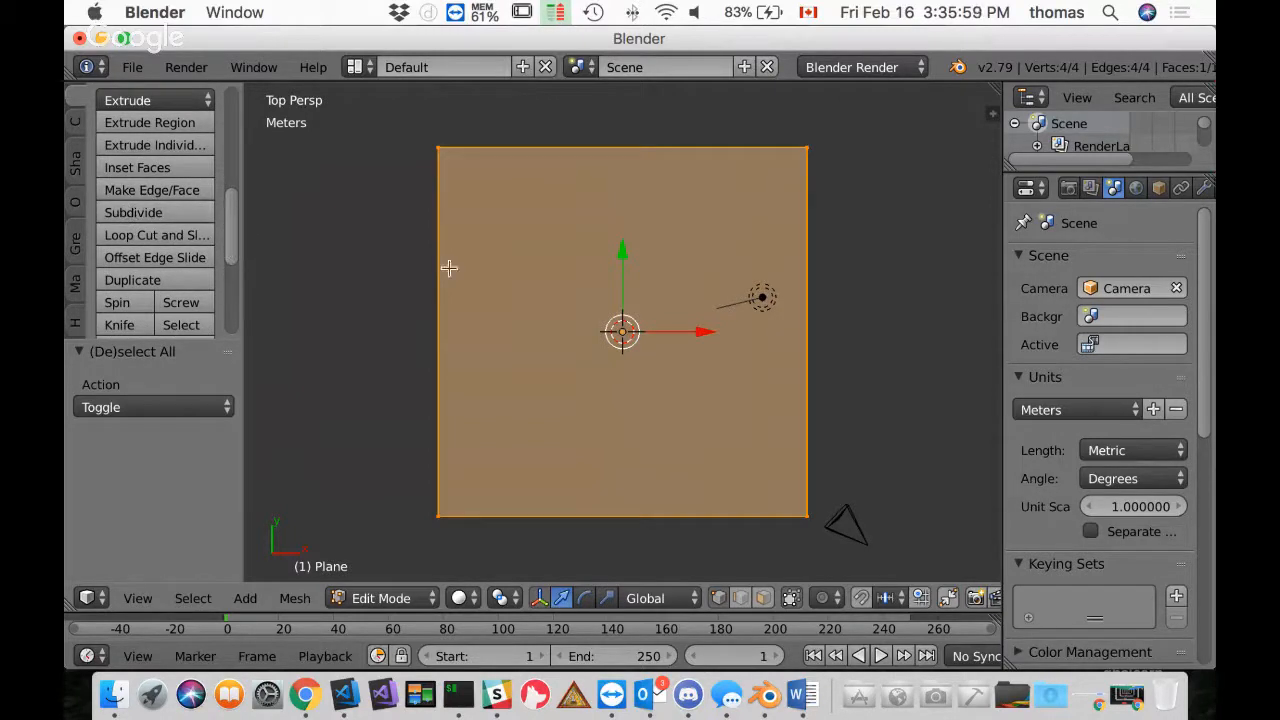
Subdivide the whole plane with 9 cuts
key("w")
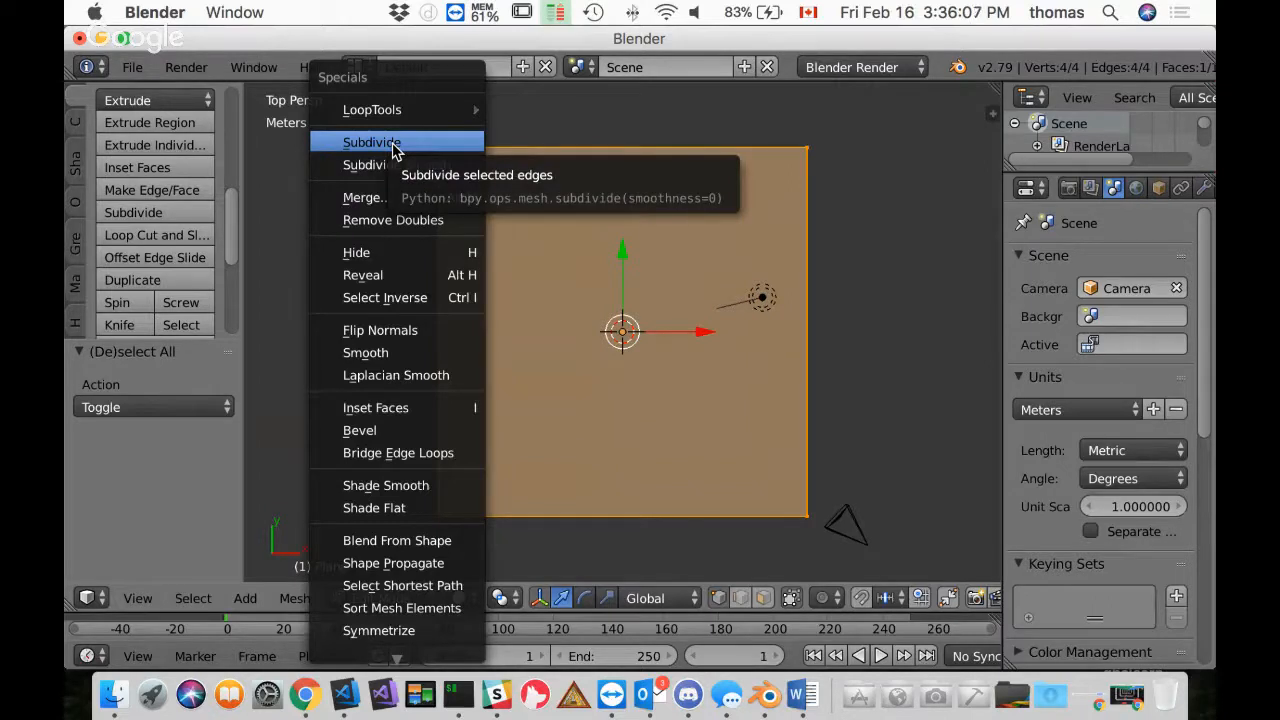
left_click(140, 222)
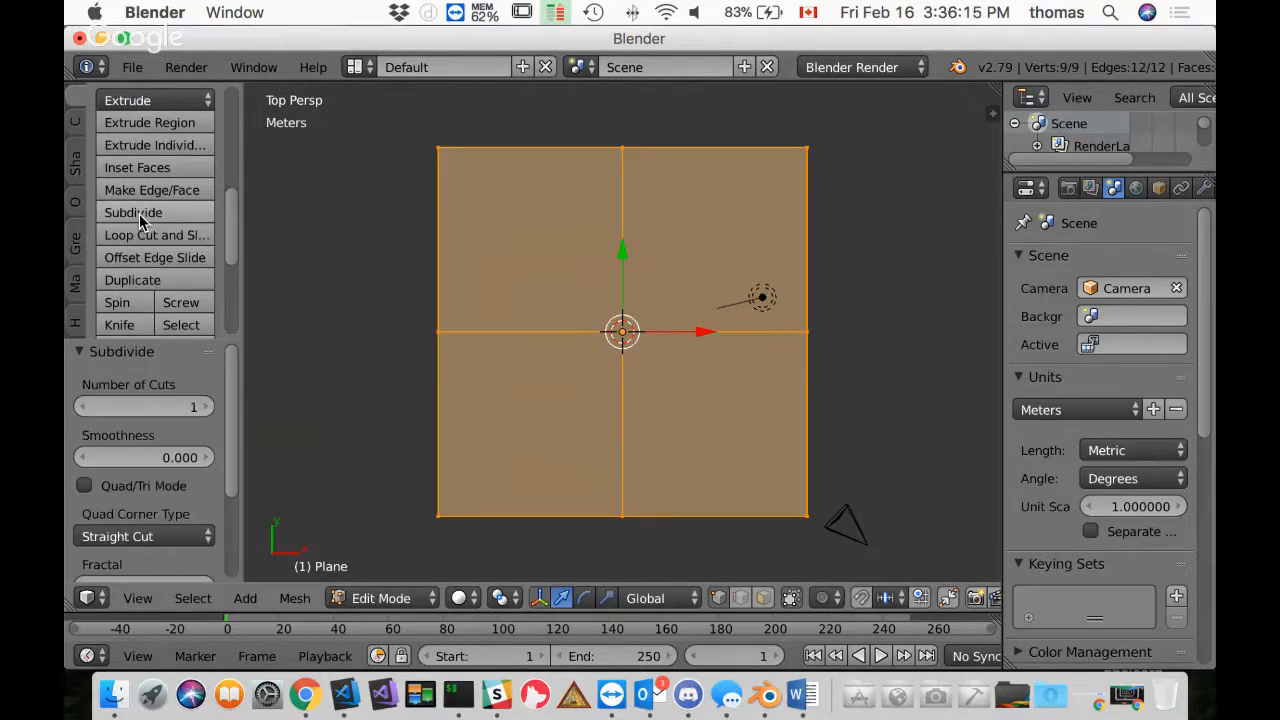
left_click(205, 410)
left_click(205, 410)
left_click(205, 407)
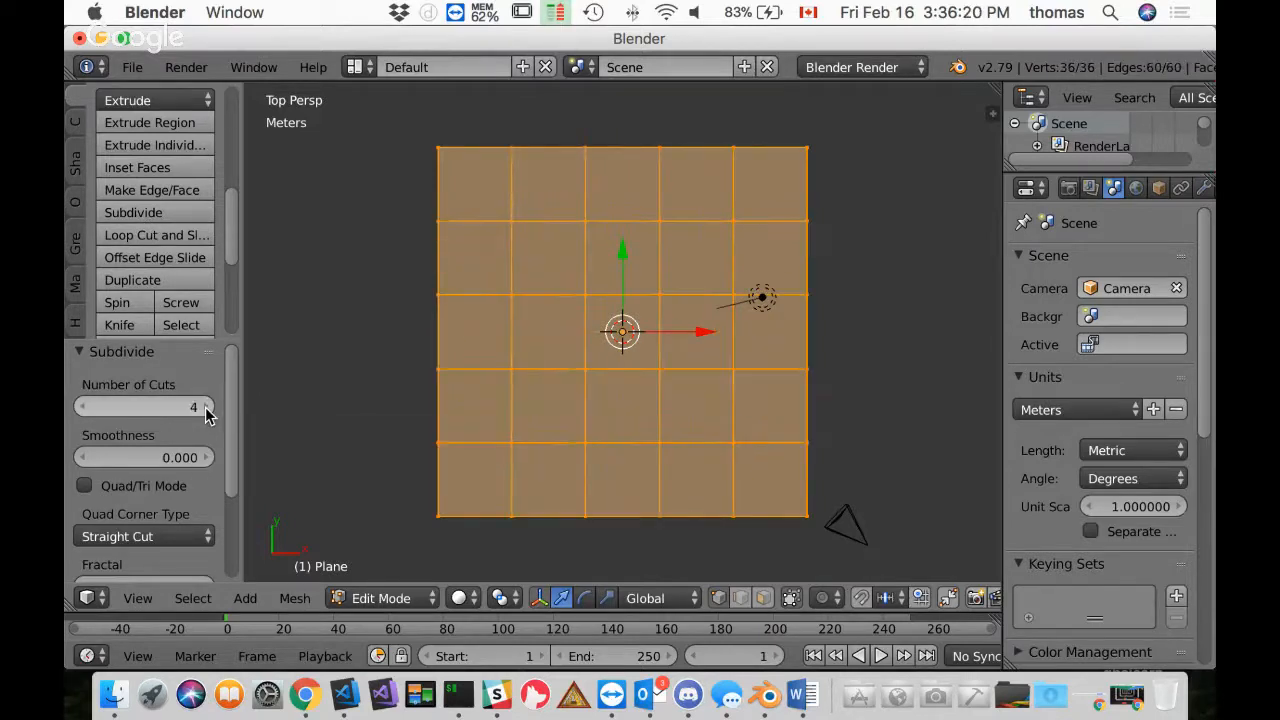
left_click(205, 407)
left_click(205, 407)
left_click(205, 407)
left_click(205, 407)
left_click(205, 407)
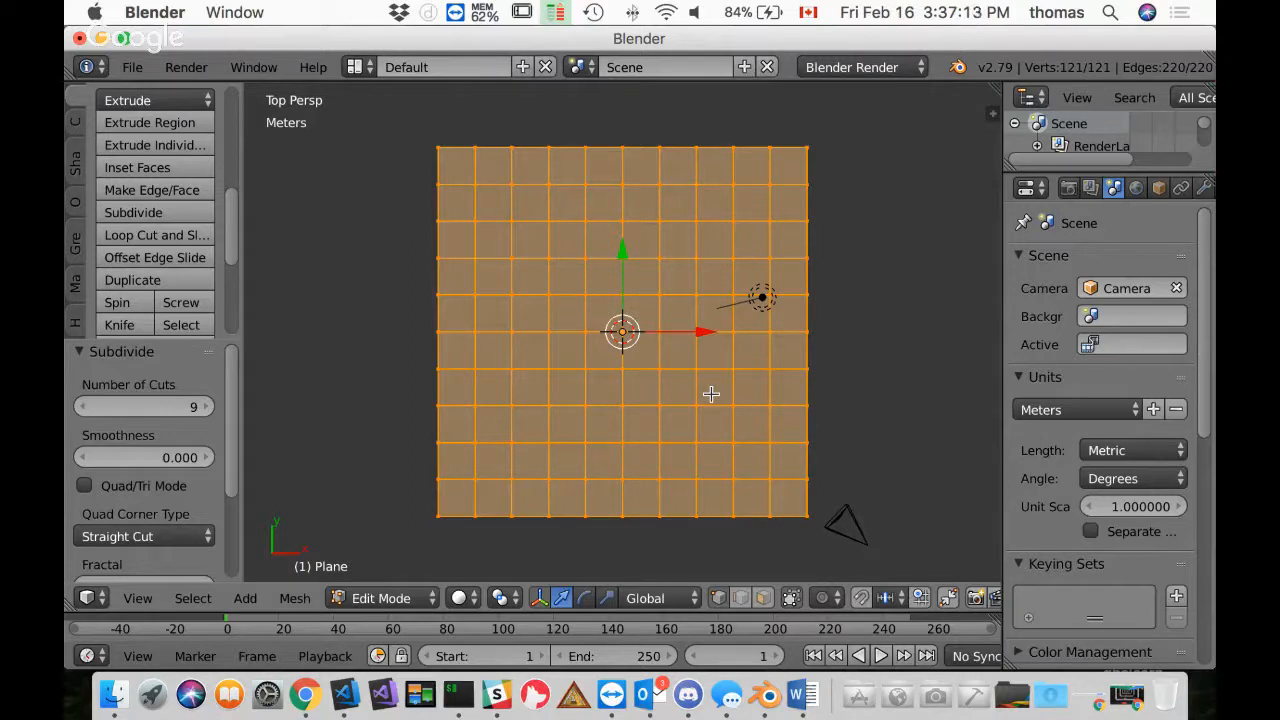
Switch the mesh to face selection mode and deselect all faces of the plane
key("ctrl+Tab")
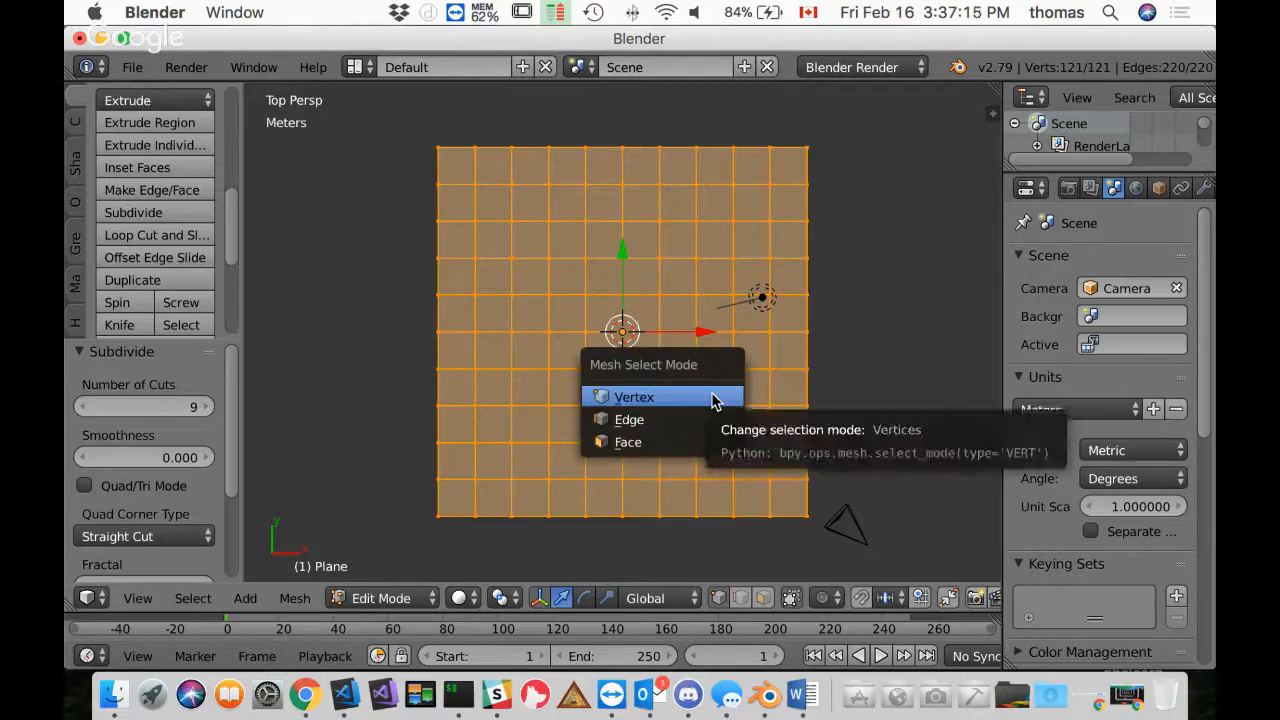
left_click(694, 446)
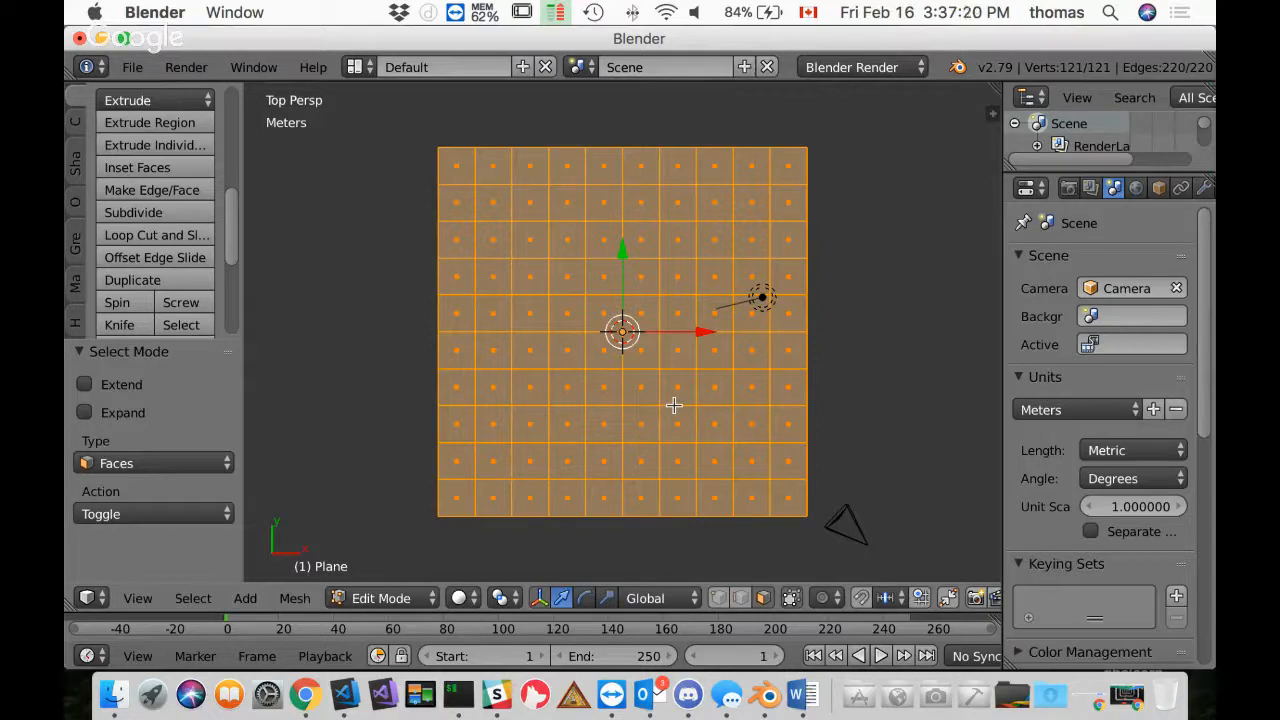
key("a")
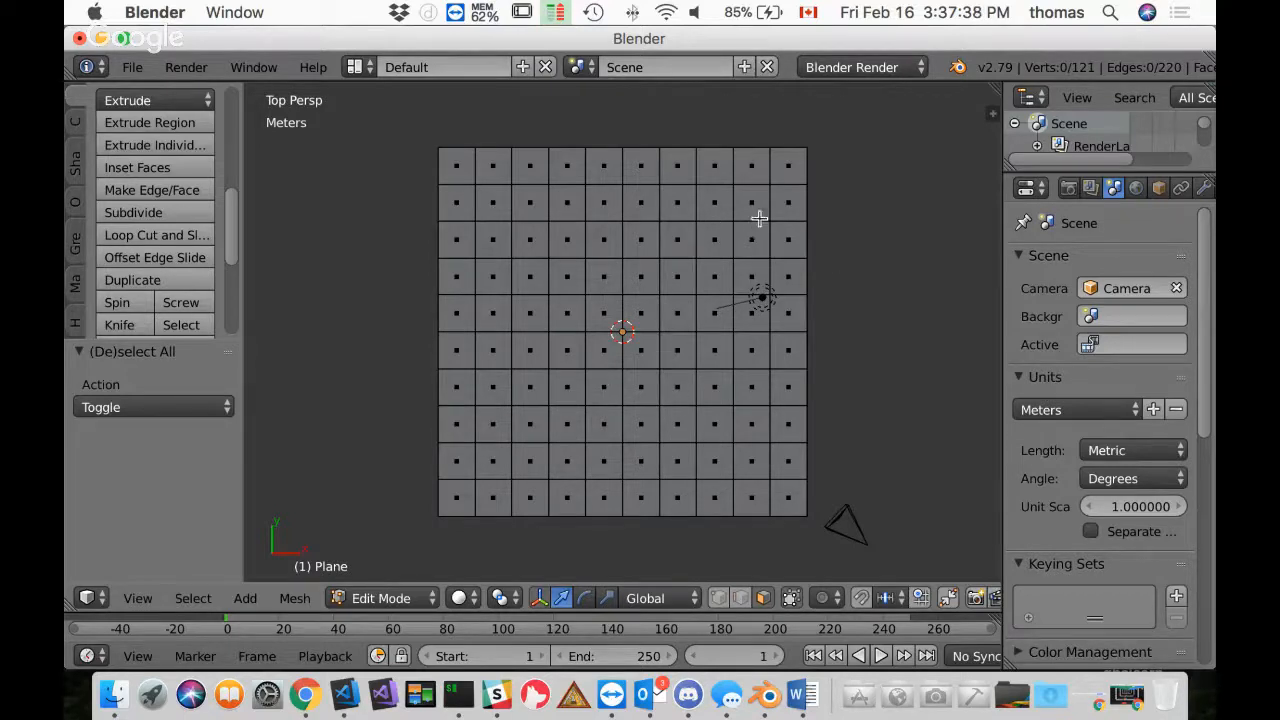
Select the 4 by 4 block of faces in the plane's positive X, positive Y corner
right_click(681, 169)
right_click(679, 203, "shift")
right_click(682, 244, "shift")
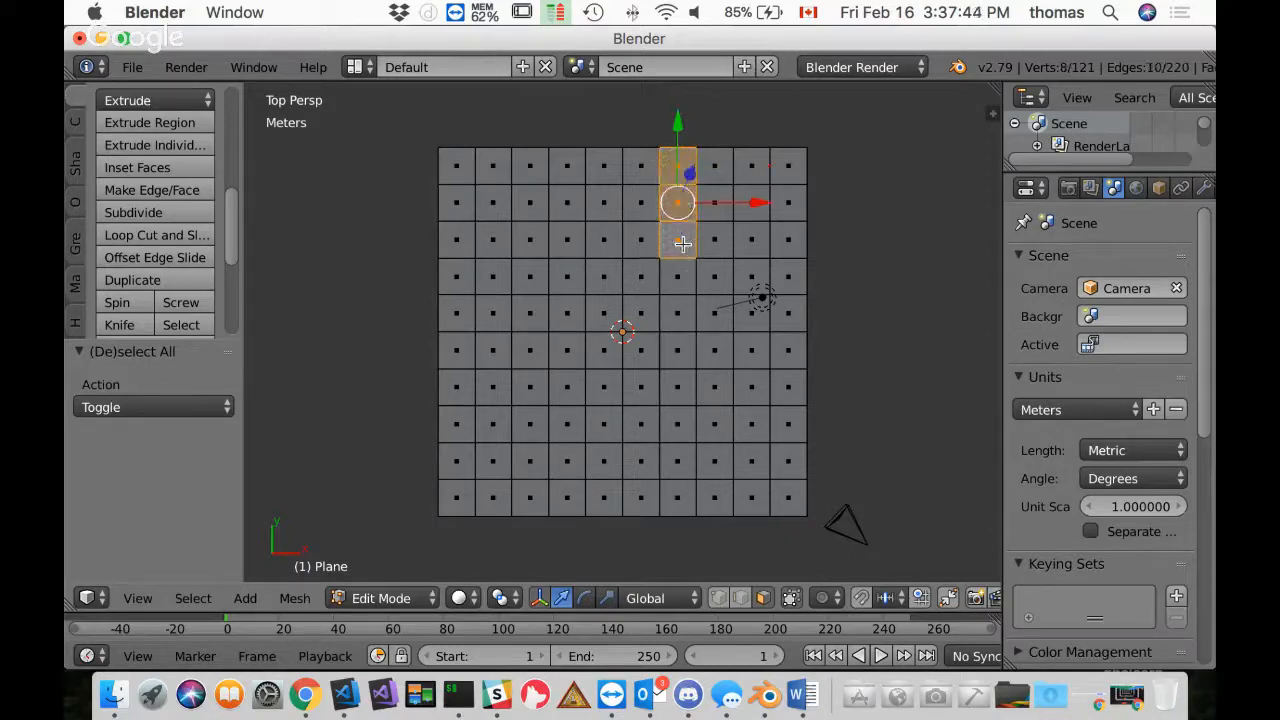
right_click(688, 278, "shift")
right_click(715, 277, "shift")
right_click(753, 277, "shift")
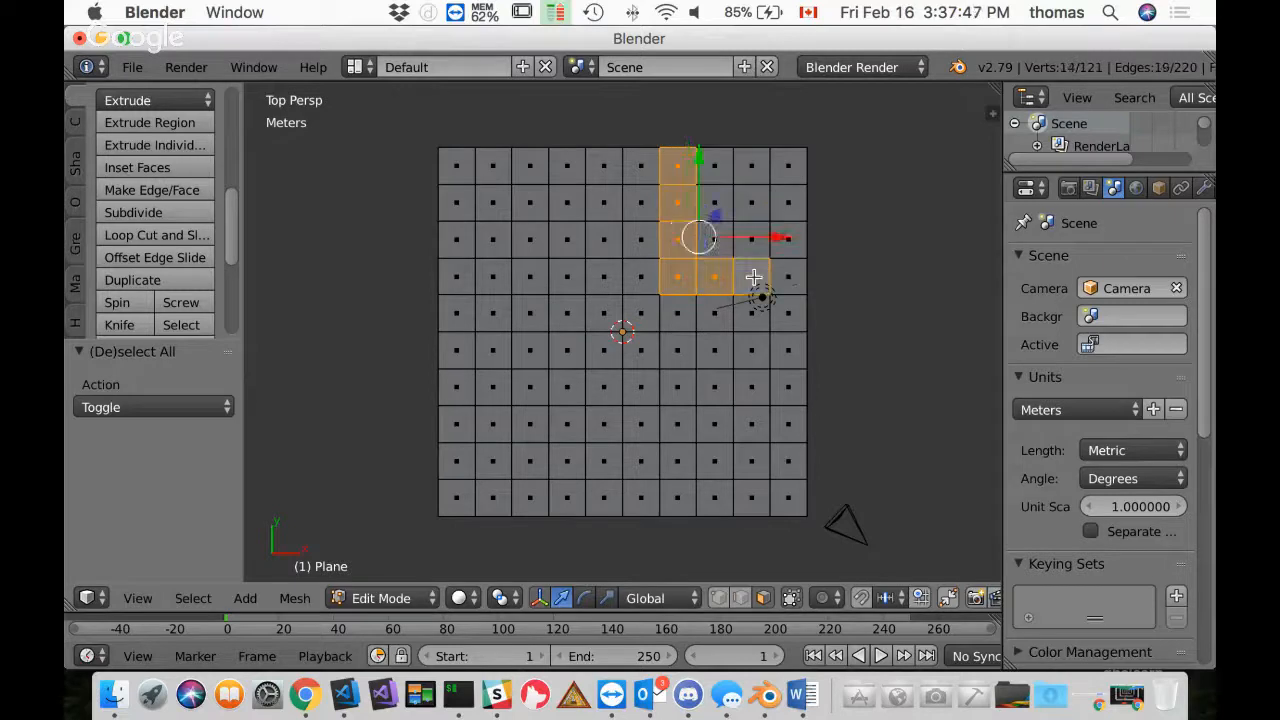
right_click(789, 277, "shift")
right_click(789, 240, "shift")
right_click(753, 240, "shift")
right_click(715, 236, "shift")
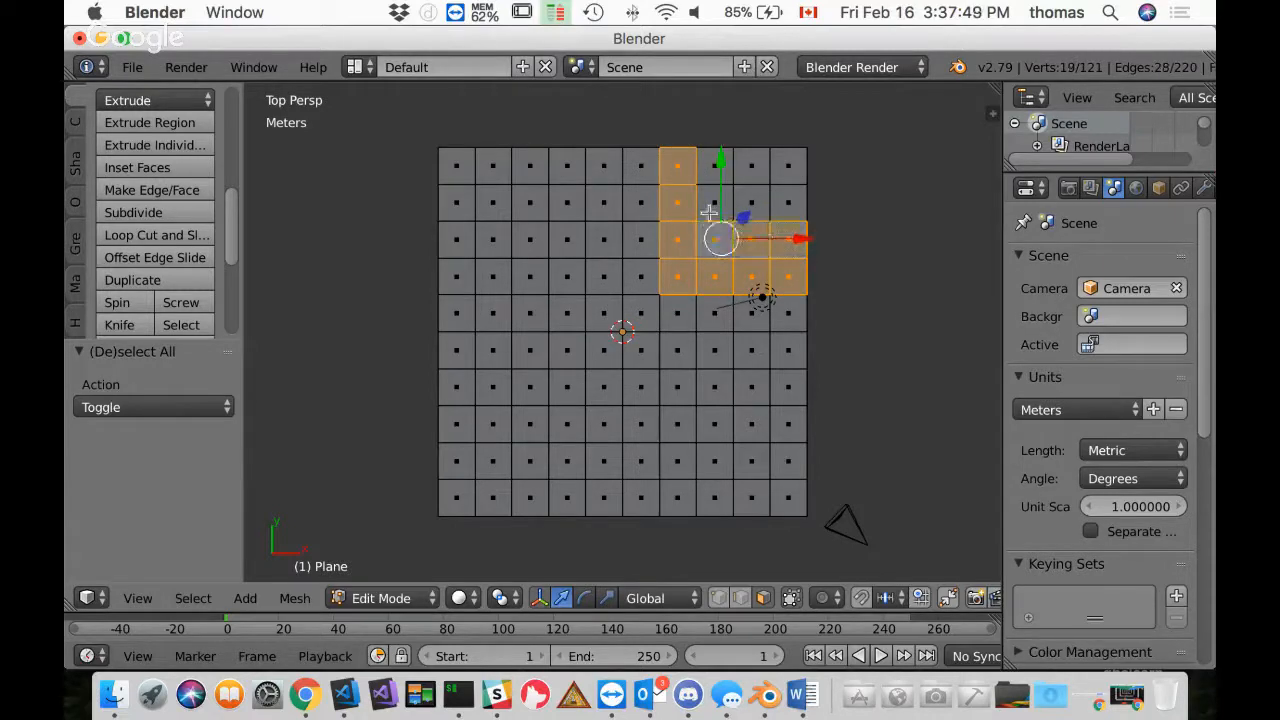
right_click(712, 207, "shift")
right_click(715, 168, "shift")
right_click(752, 168, "shift")
right_click(752, 203, "shift")
right_click(789, 190, "shift")
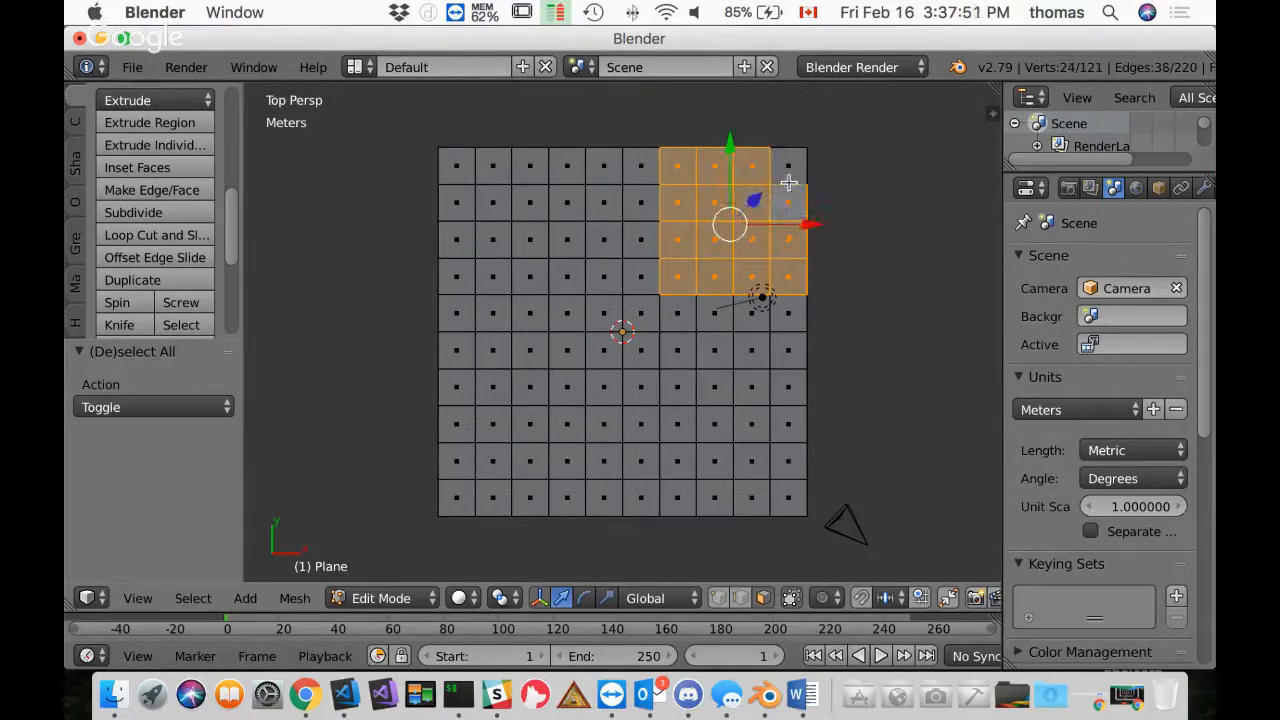
right_click(789, 183, "shift")
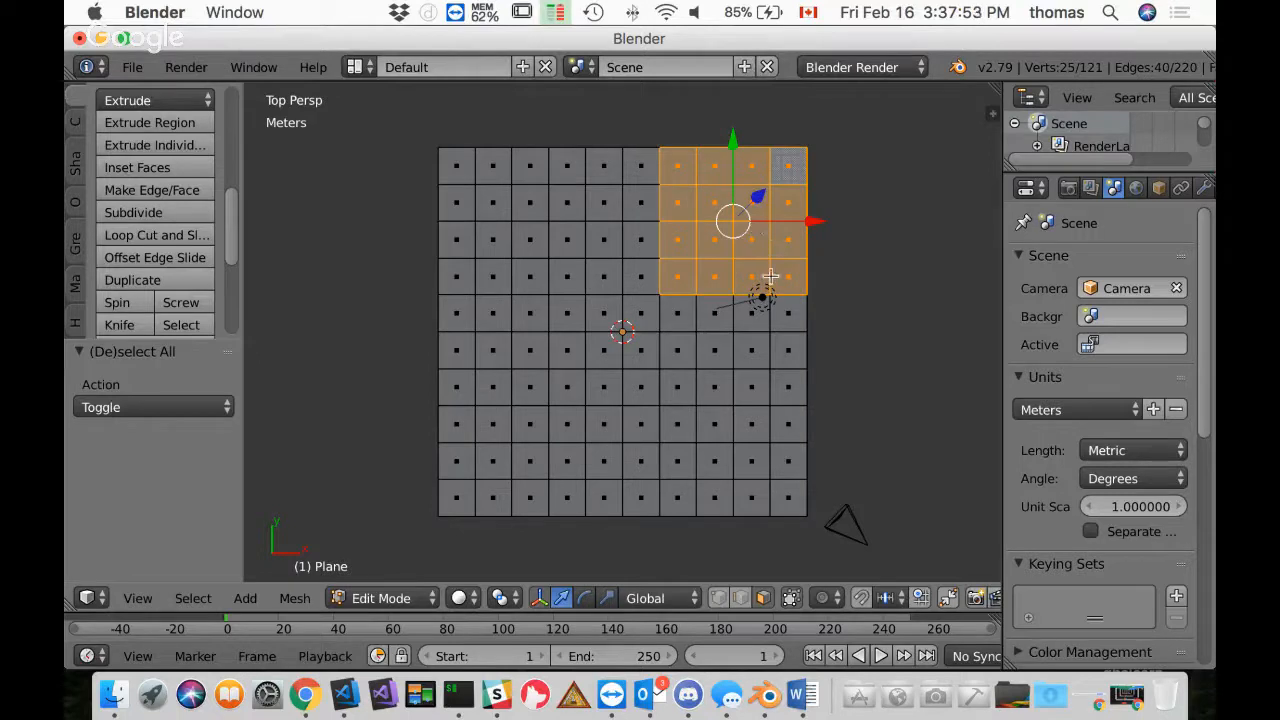
Extrude the selected corner faces upward by 4 m to form a raised block
middle_click_drag(794, 329, 817, 305)
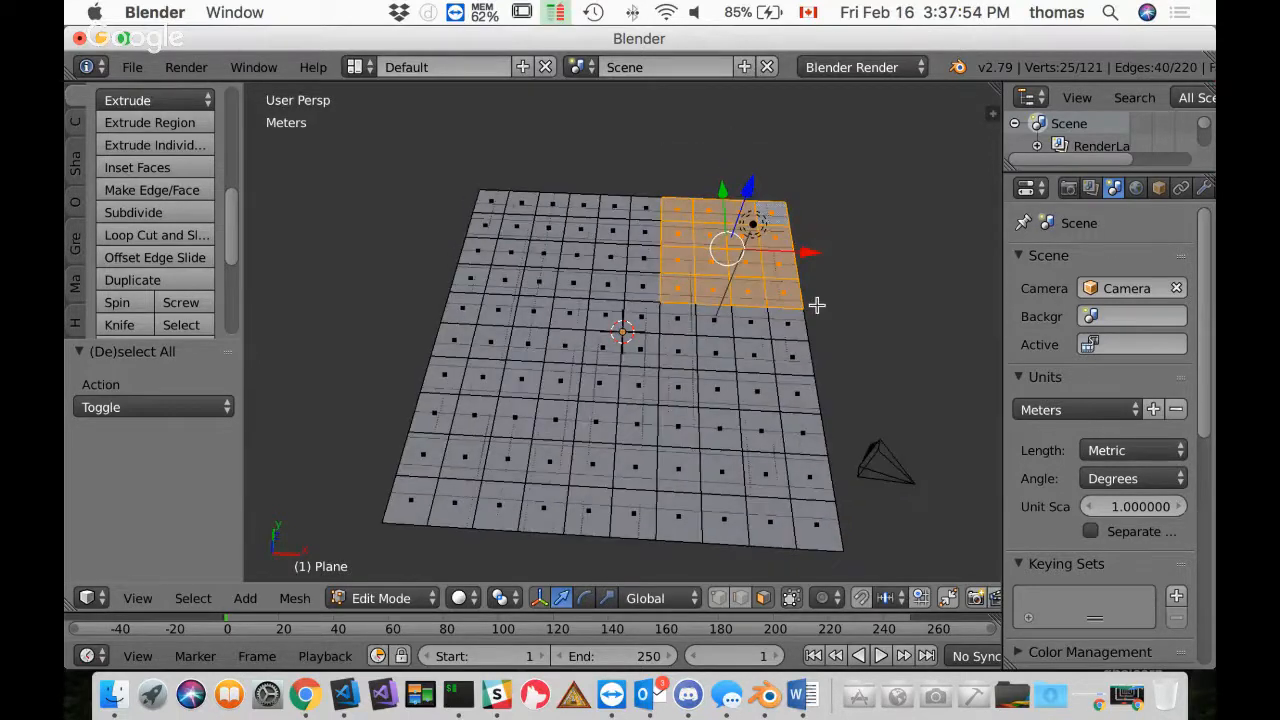
key("e")
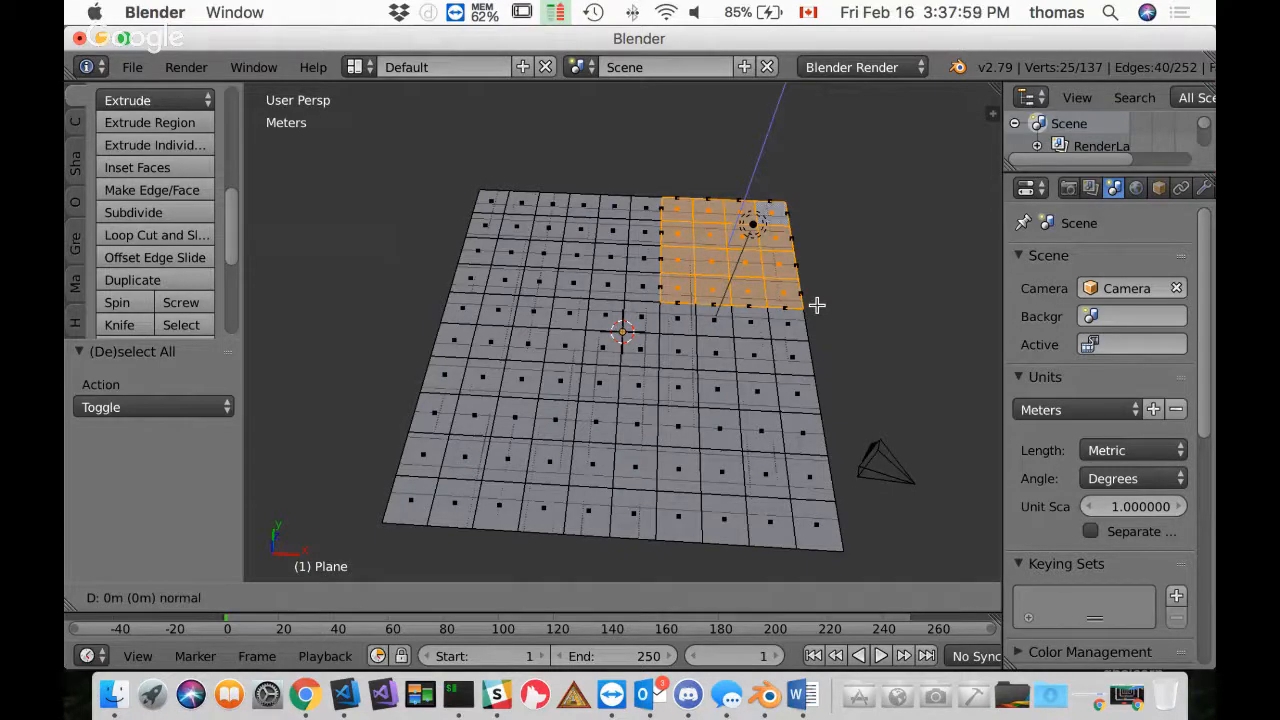
key("4")
key("Return")
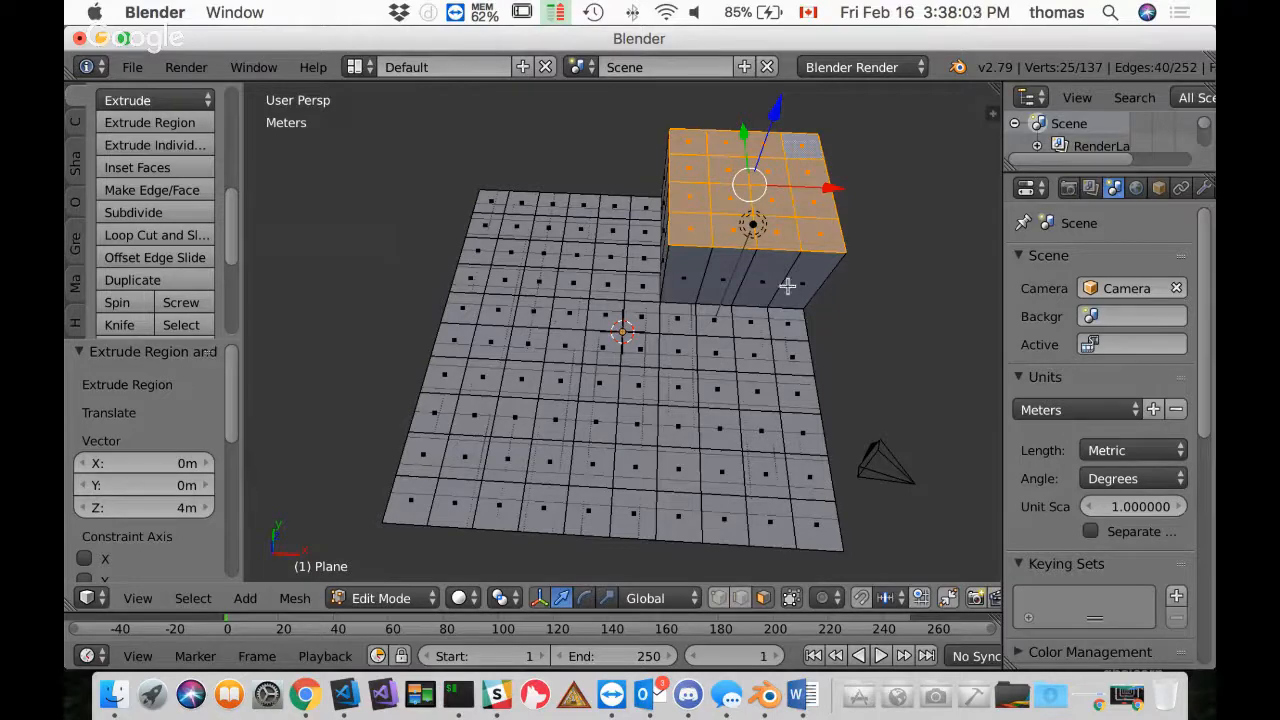
Extrude only the four central faces of the block's top upward by 4 m to start a tower
mouse_move(811, 317)
middle_mouse_down()
mouse_move(785, 313)
mouse_move(806, 303)
middle_mouse_up()
middle_click_drag(697, 283, 712, 301)
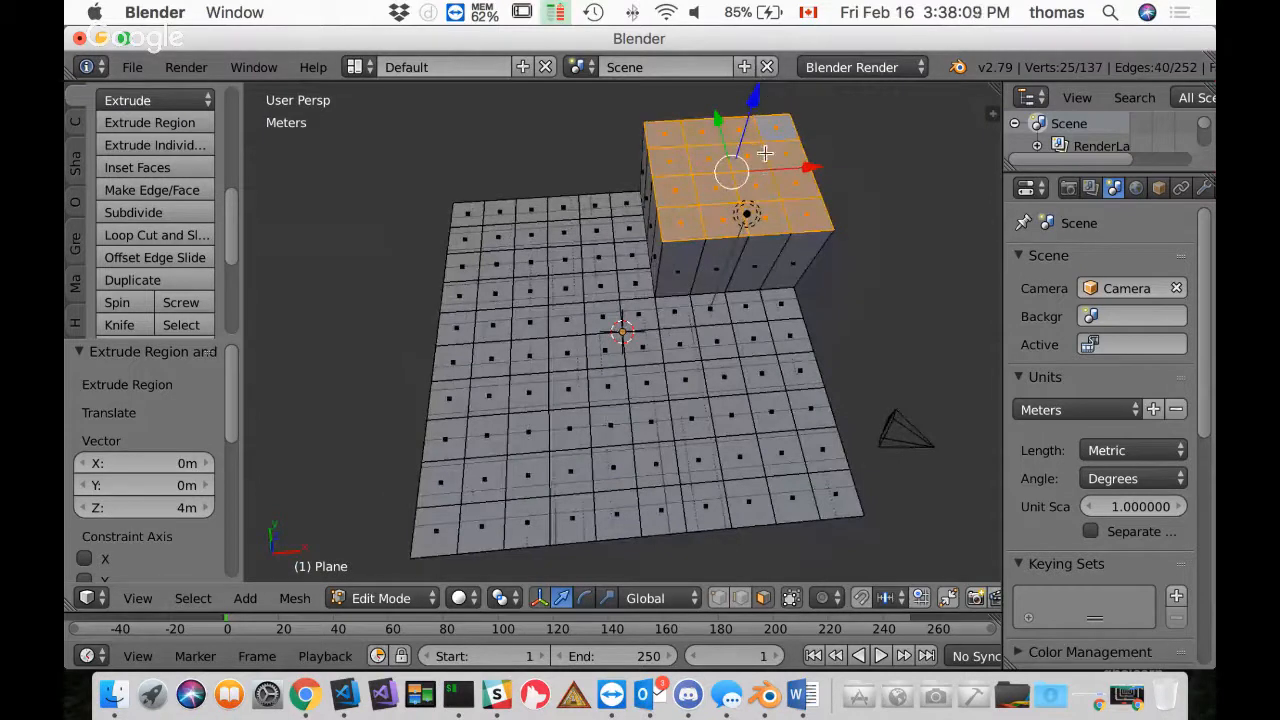
key("a")
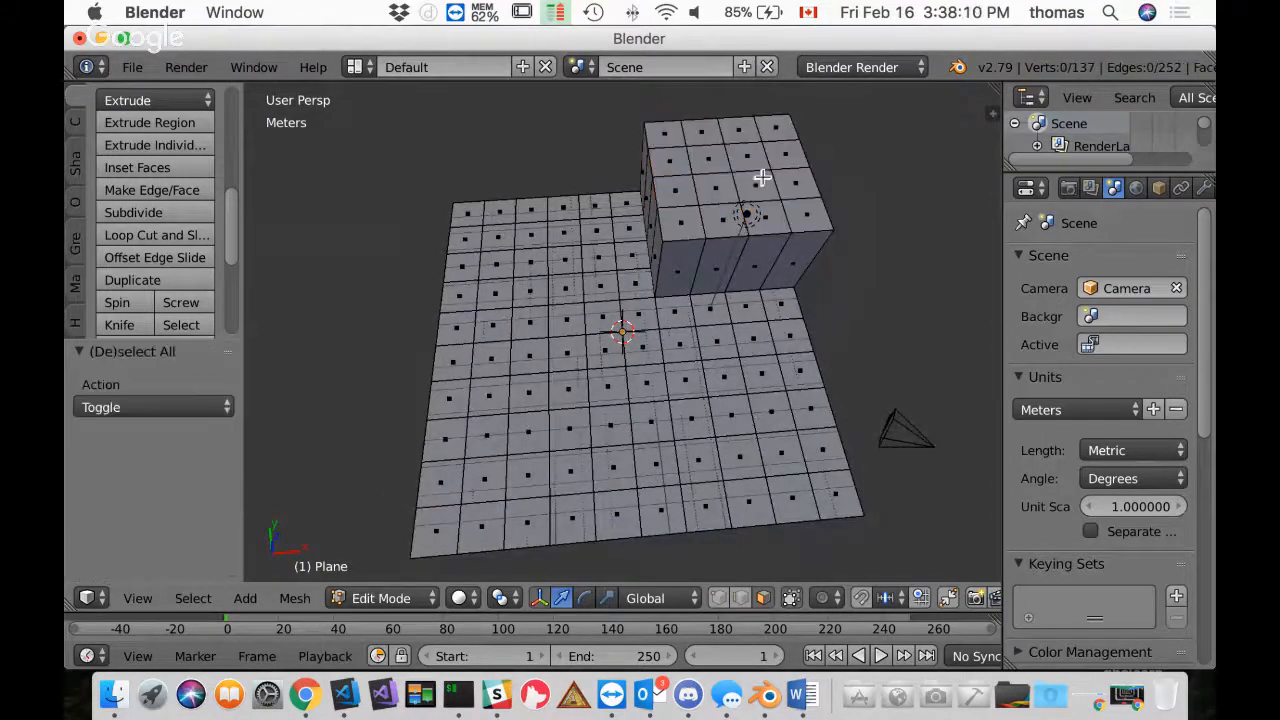
right_click(708, 158)
right_click(747, 165, "shift")
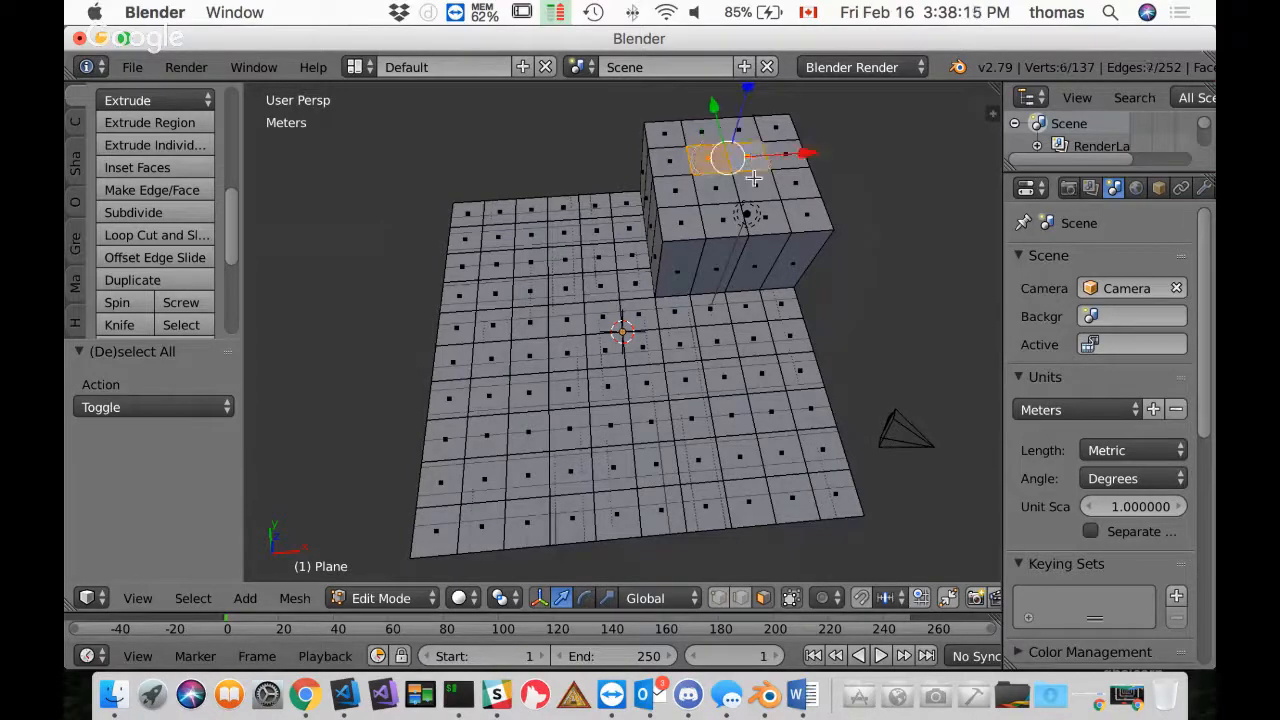
right_click(754, 178, "shift")
right_click(707, 186, "shift")
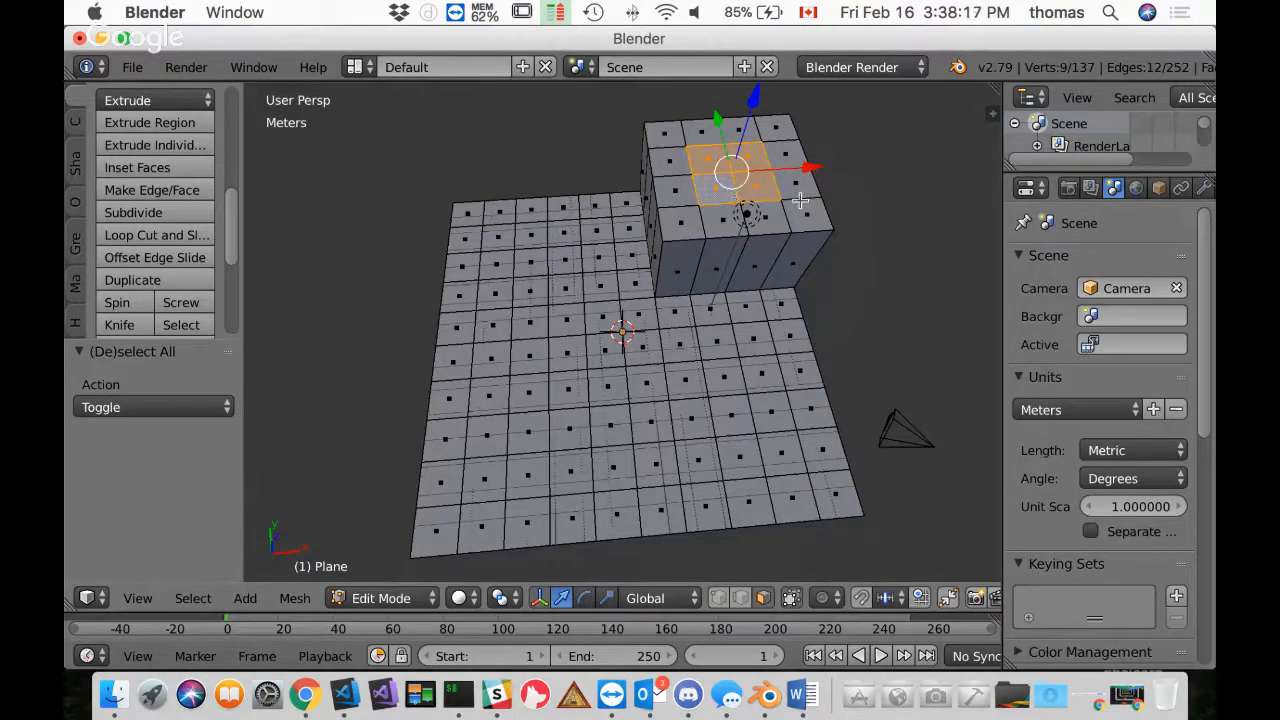
scroll(758, 213, "down", 1)
scroll(758, 213, "down", 4)
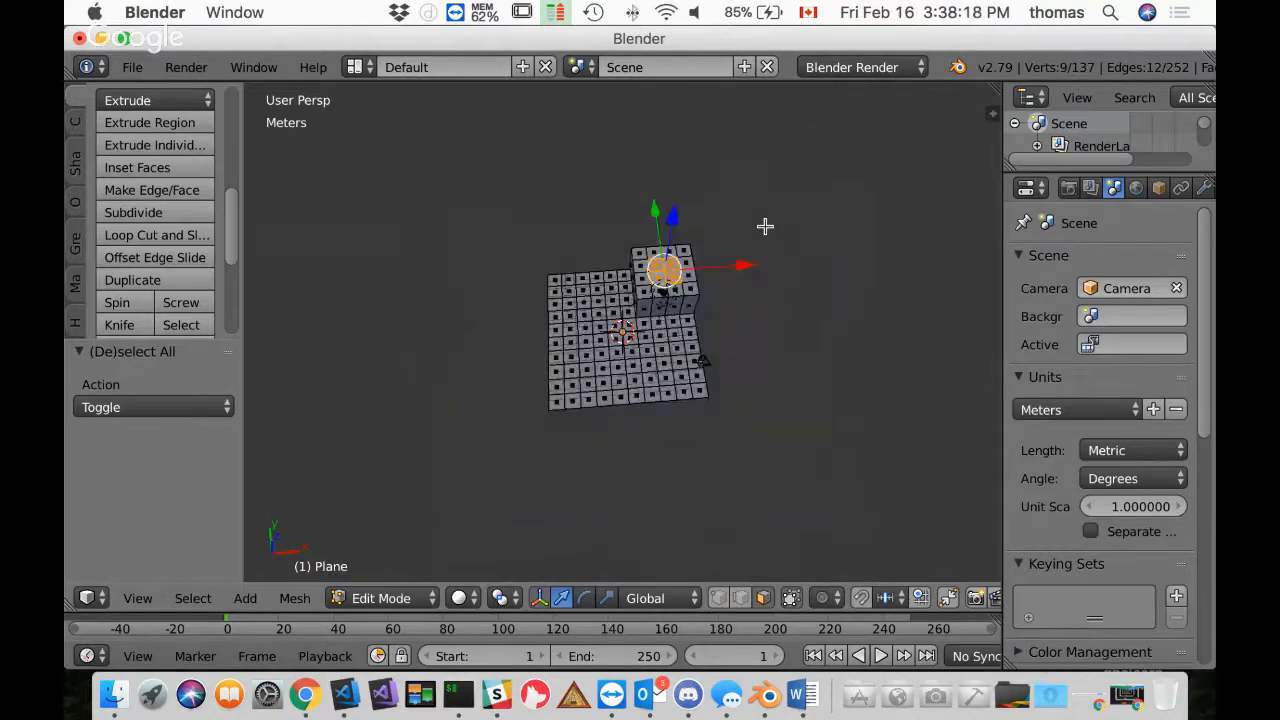
scroll(765, 226, "up", 3)
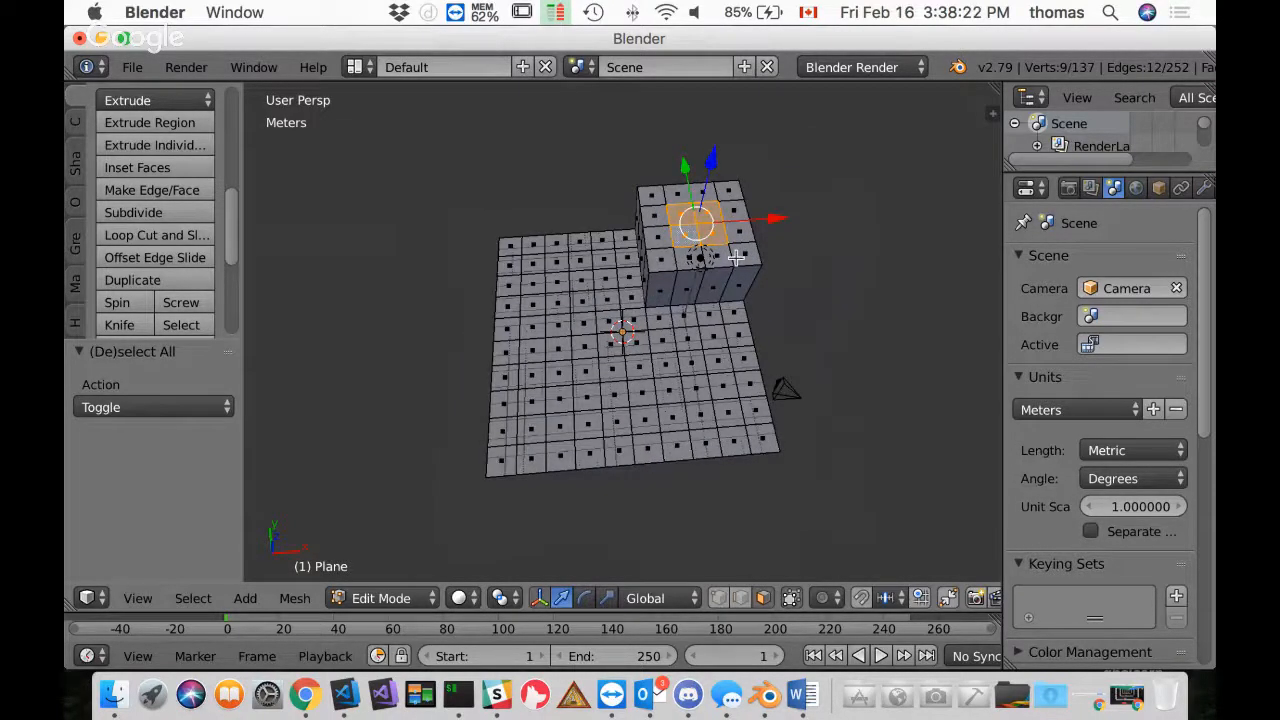
key("e")
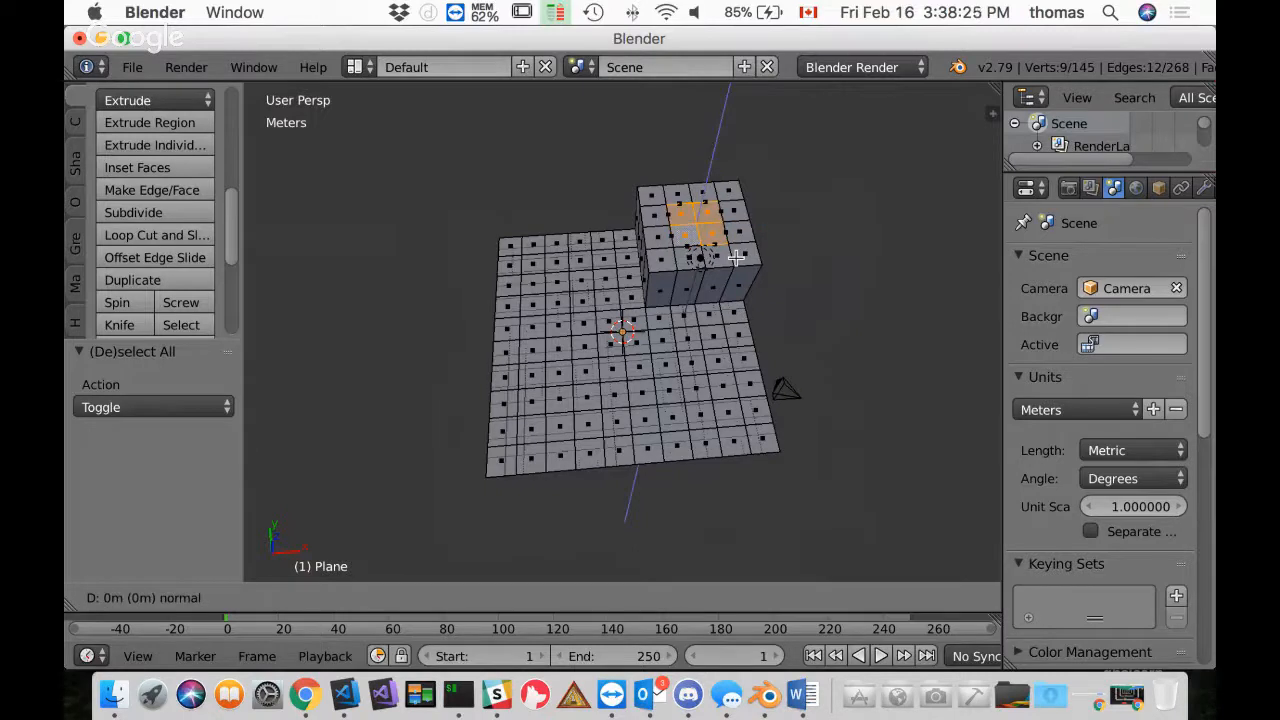
key("4")
key("Return")
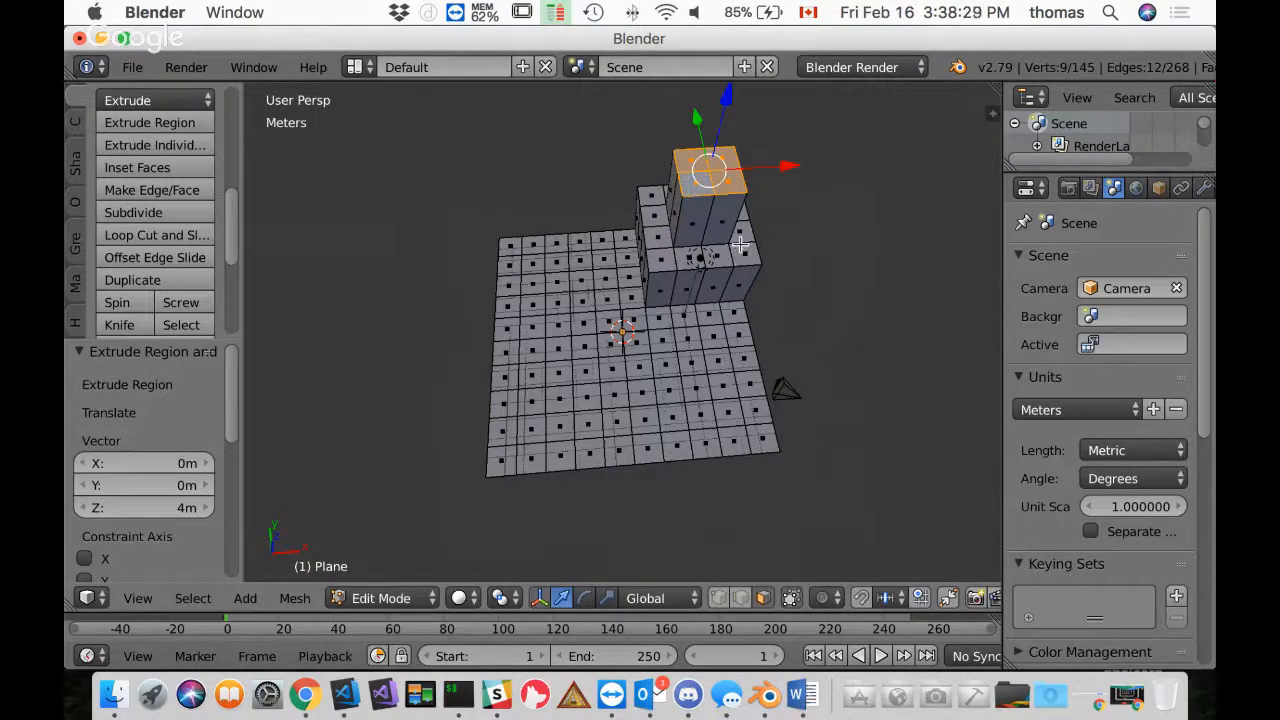
Extrude the tower's top faces upward two more times, 4 m each
middle_click_drag(790, 251, 723, 315, "shift")
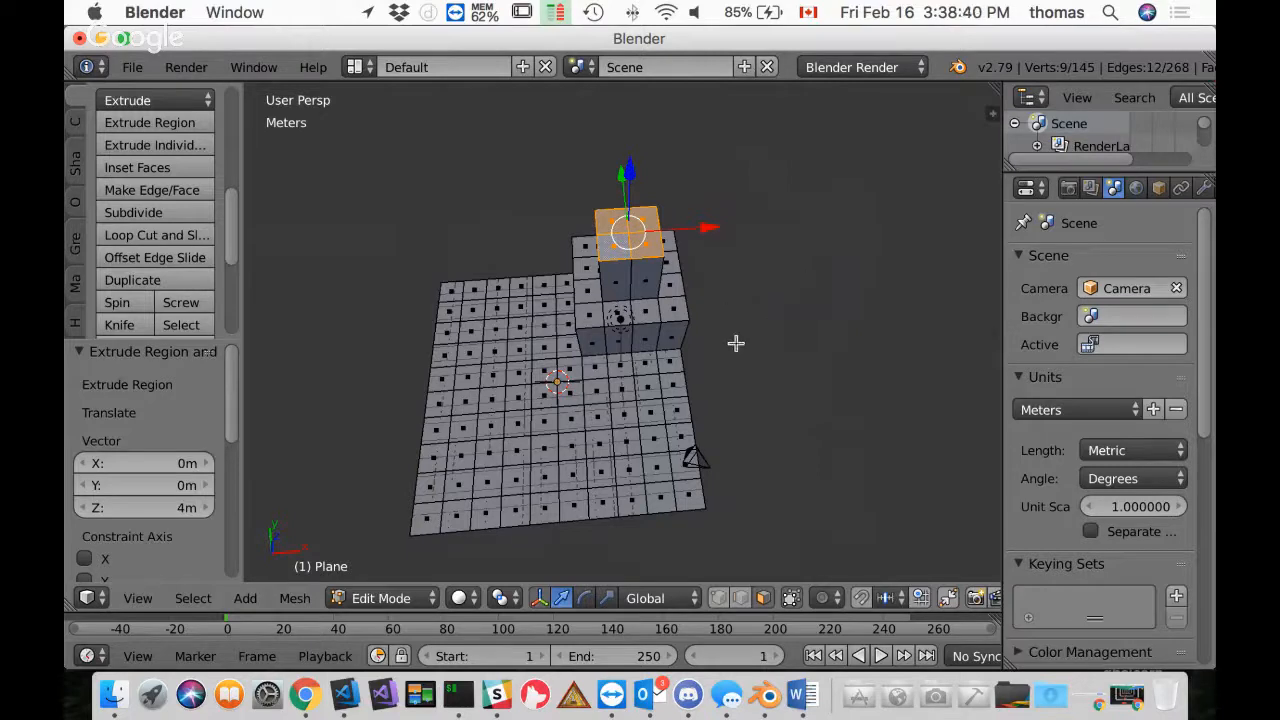
key("e")
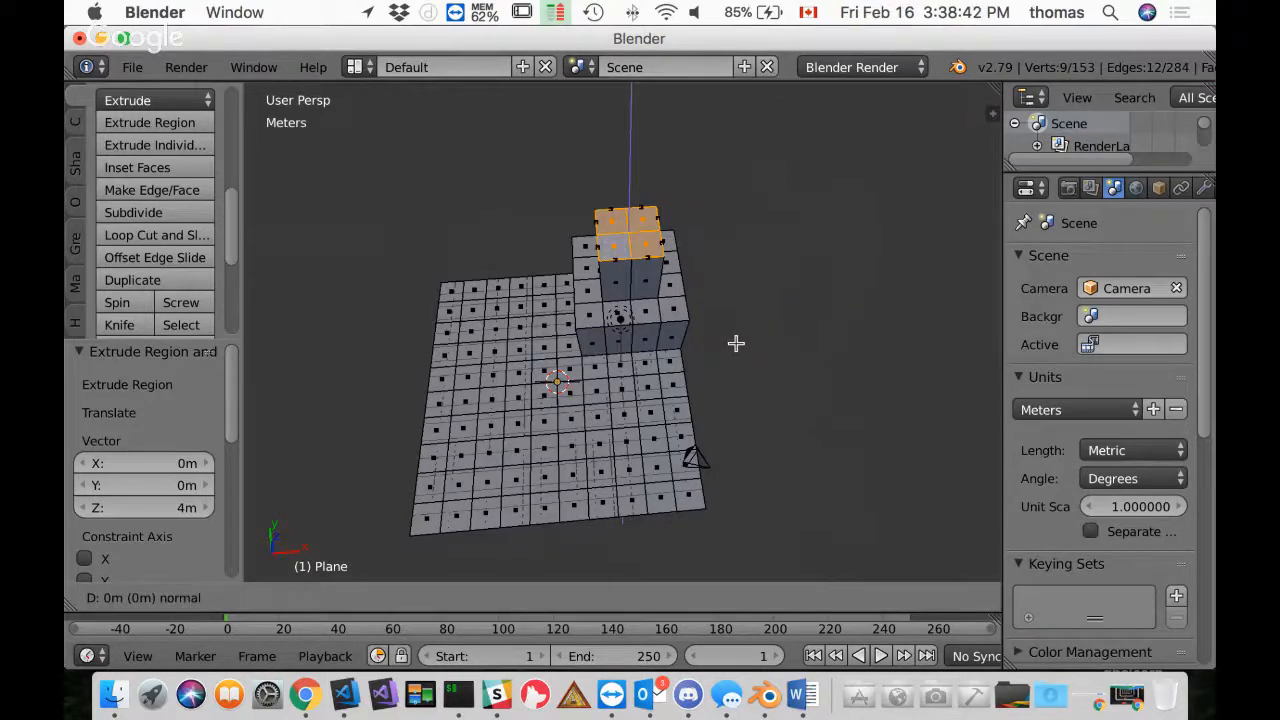
type("4")
key("Return")
type("e")
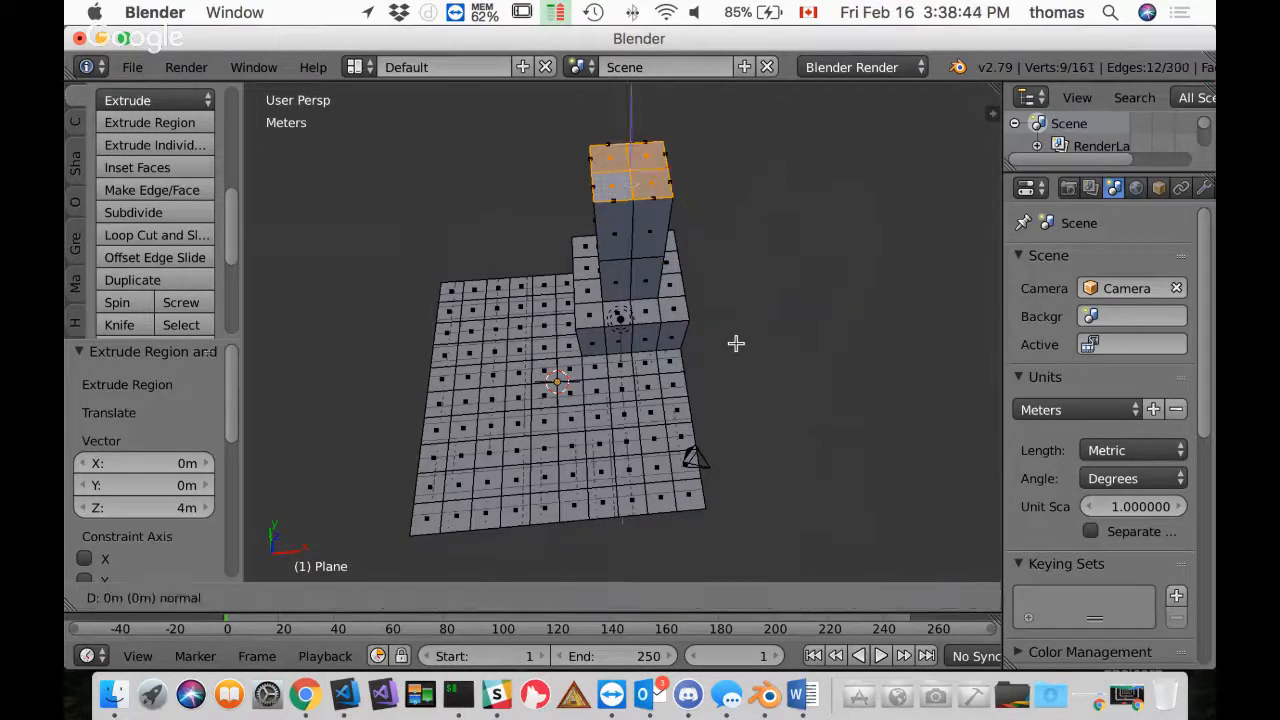
type("4")
key("Return")
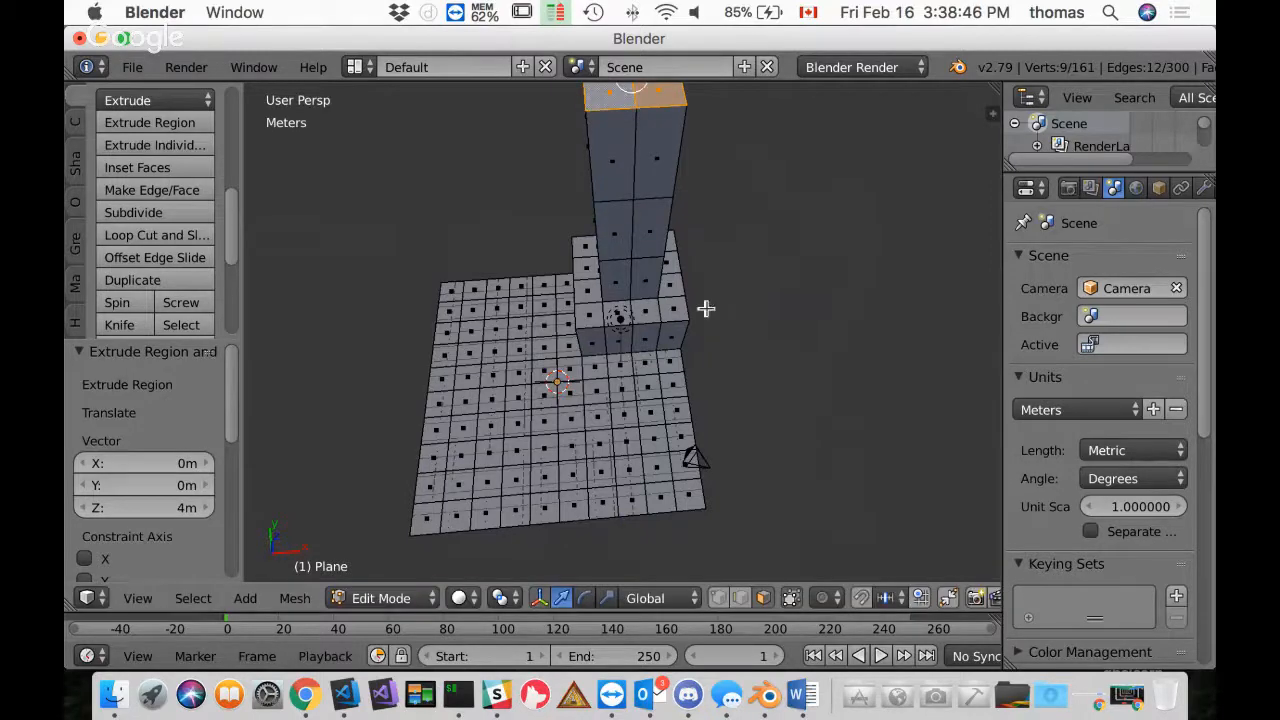
In vertex selection mode, raise only the centre vertex of the tower's top about 1.39 m along Z to form a pointed roof
scroll(706, 306, "down", 3)
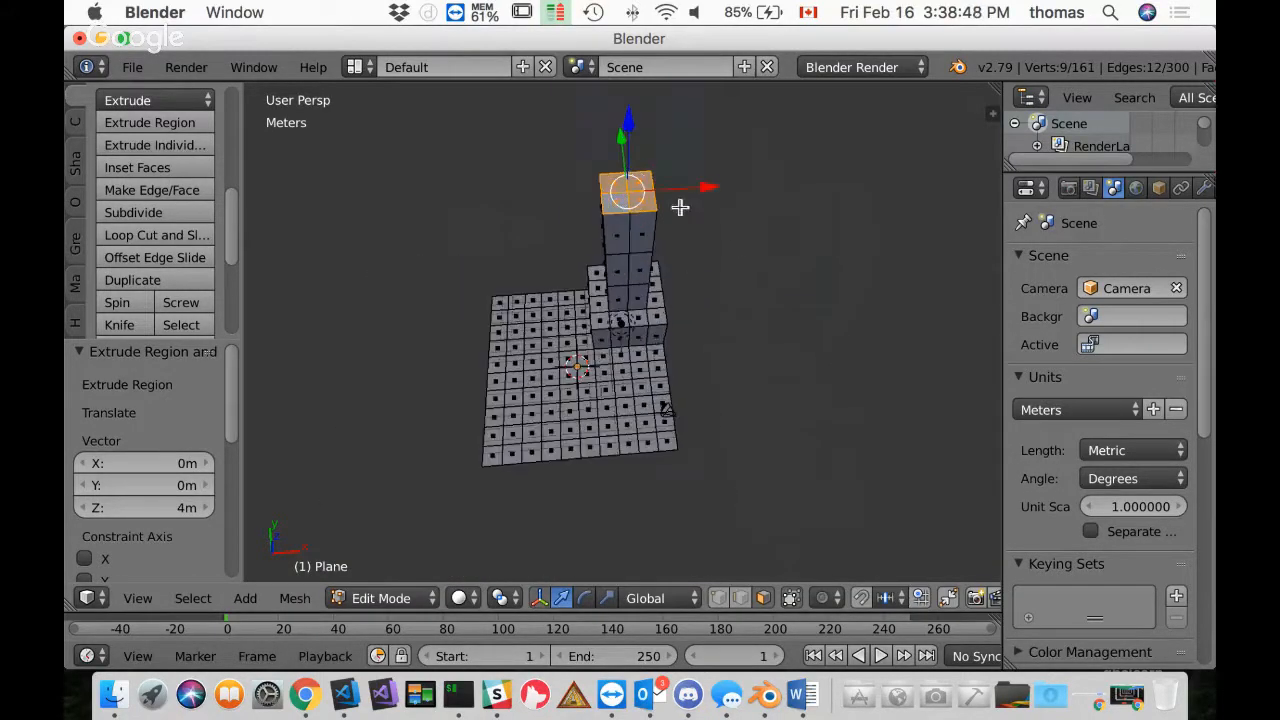
mouse_move(680, 206)
middle_mouse_down()
mouse_move(714, 214)
mouse_move(692, 222)
middle_mouse_up()
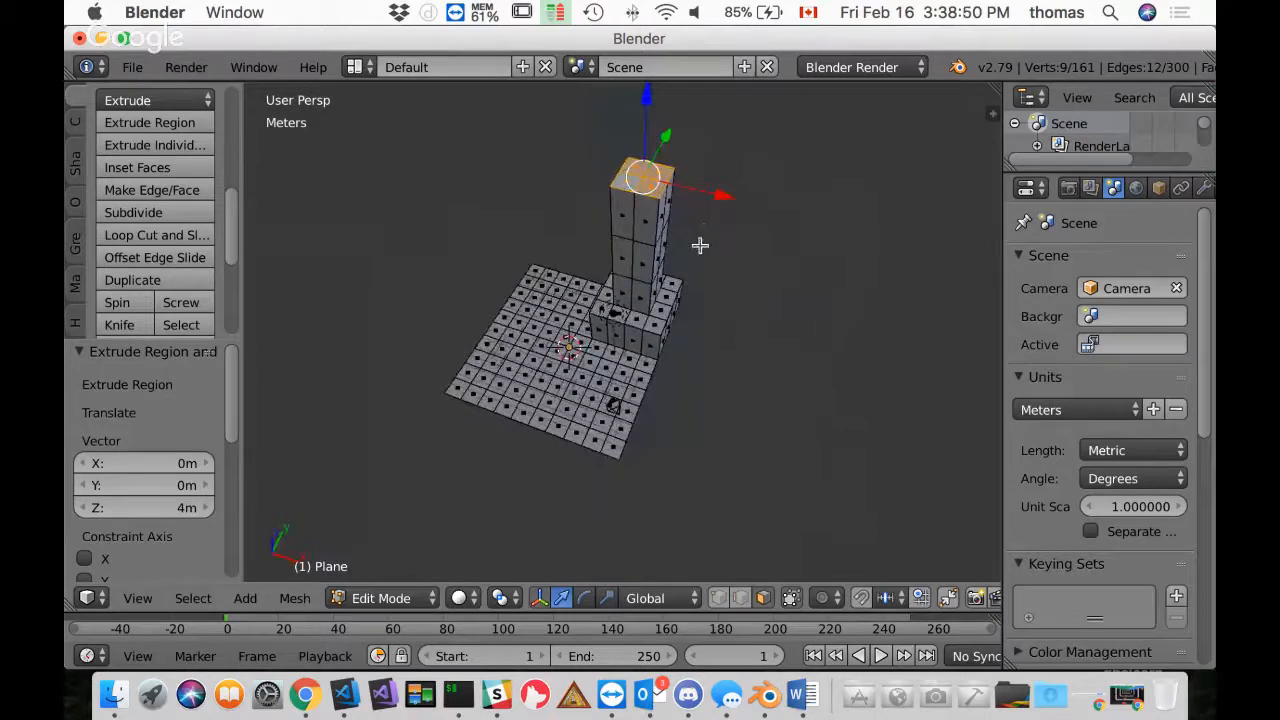
middle_click_drag(726, 240, 710, 295, "shift")
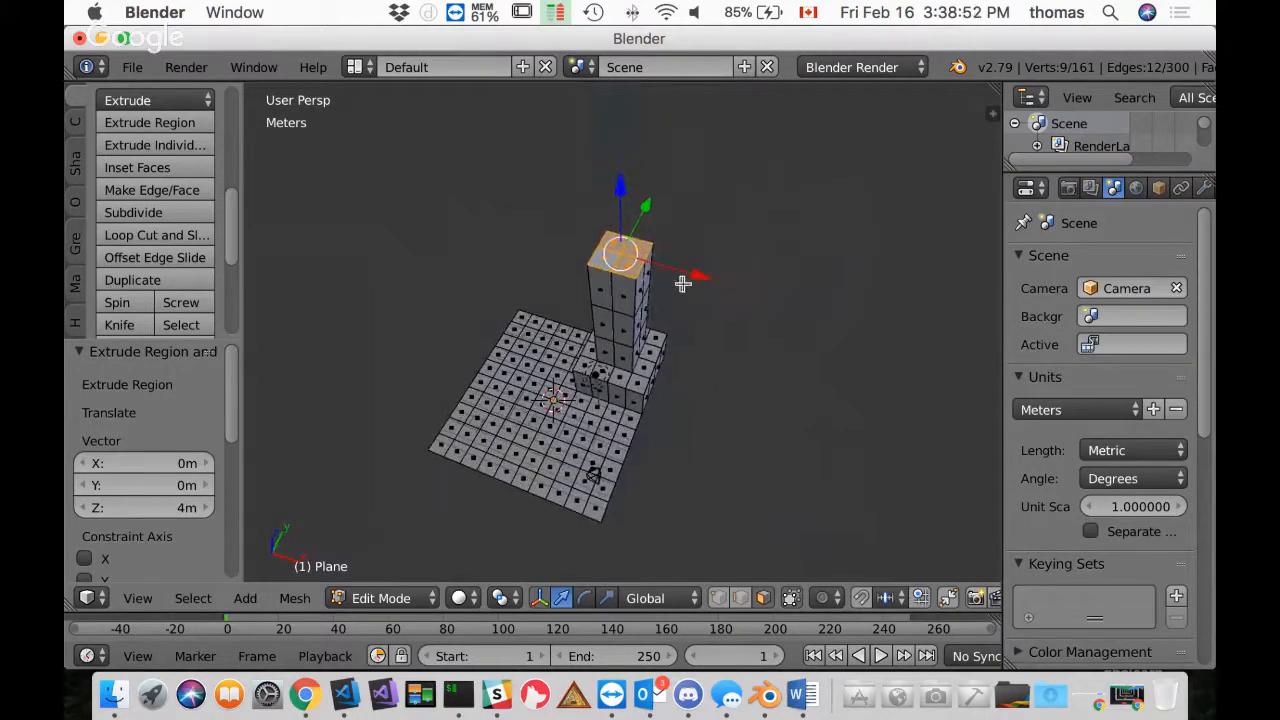
scroll(640, 265, "down", 2)
scroll(654, 263, "up", 5)
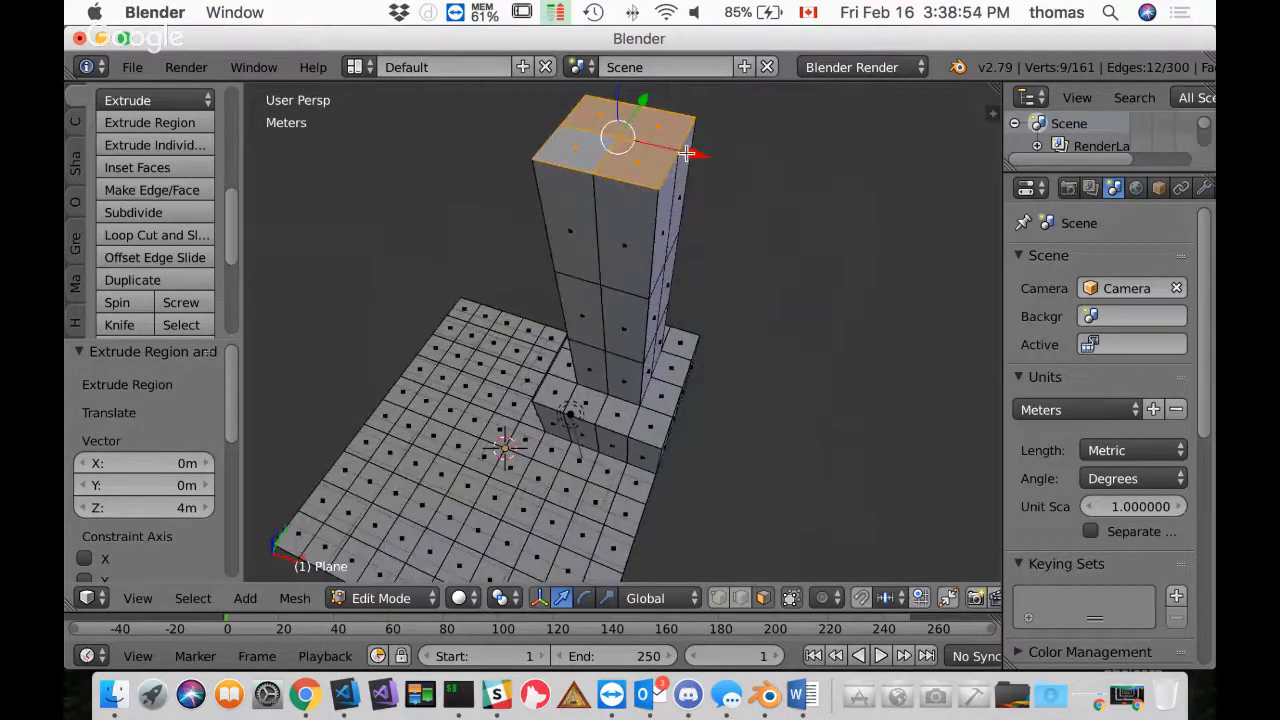
middle_click_drag(703, 157, 652, 270)
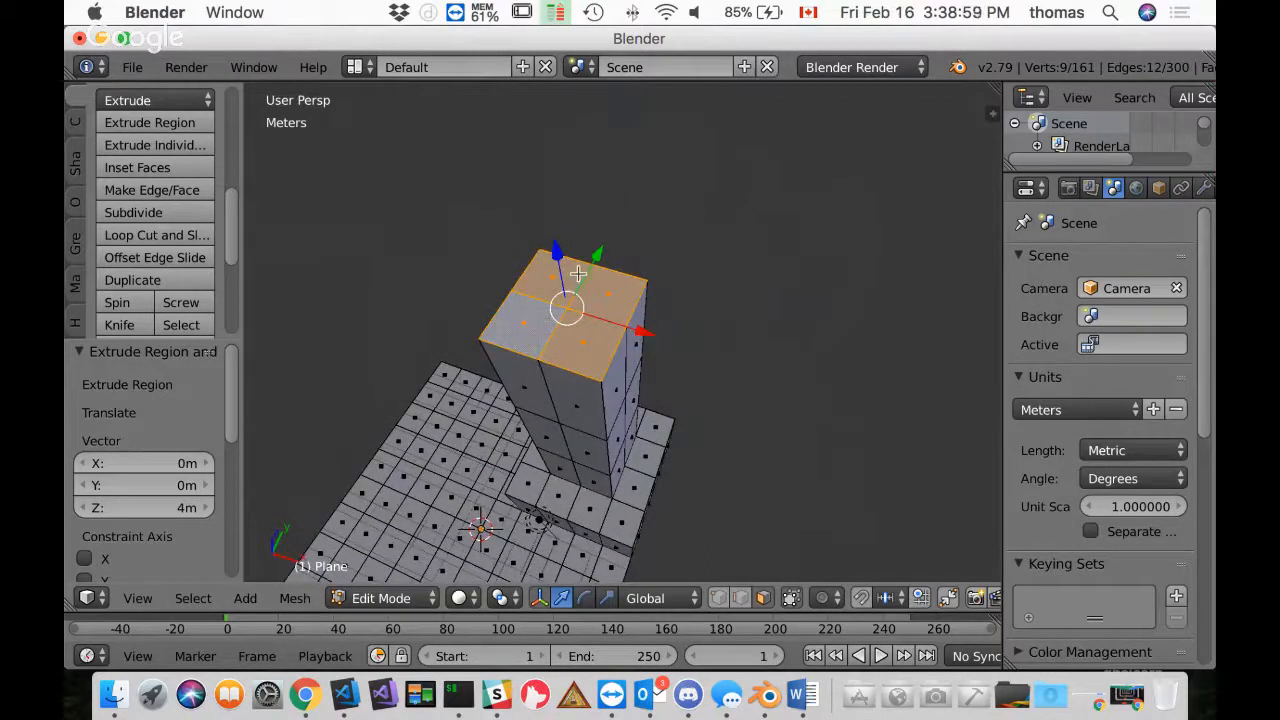
key("a")
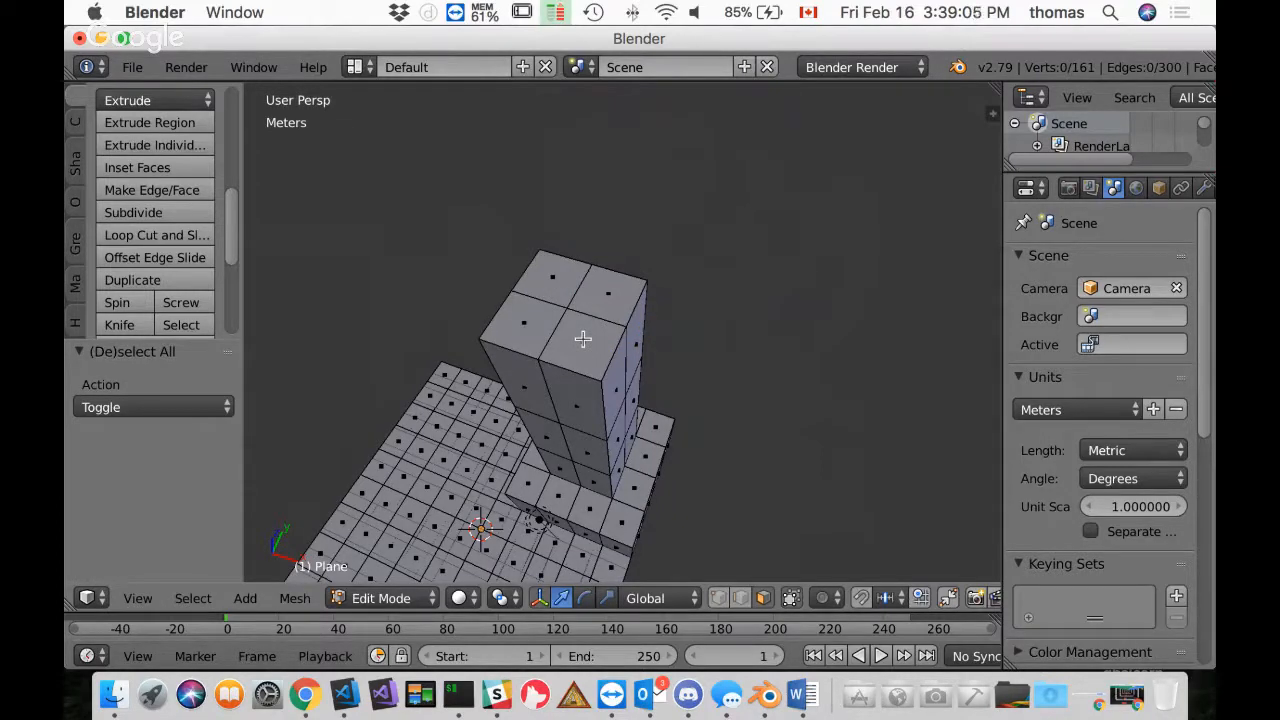
key("ctrl+Tab")
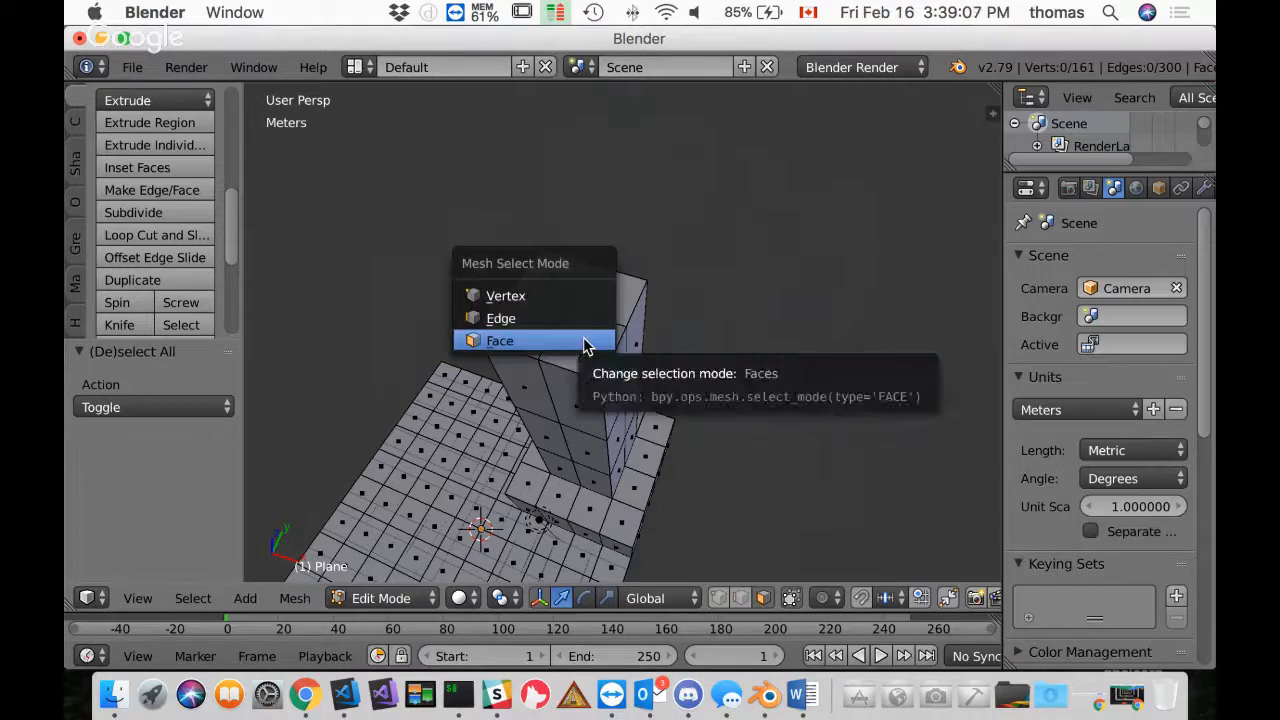
left_click(530, 307)
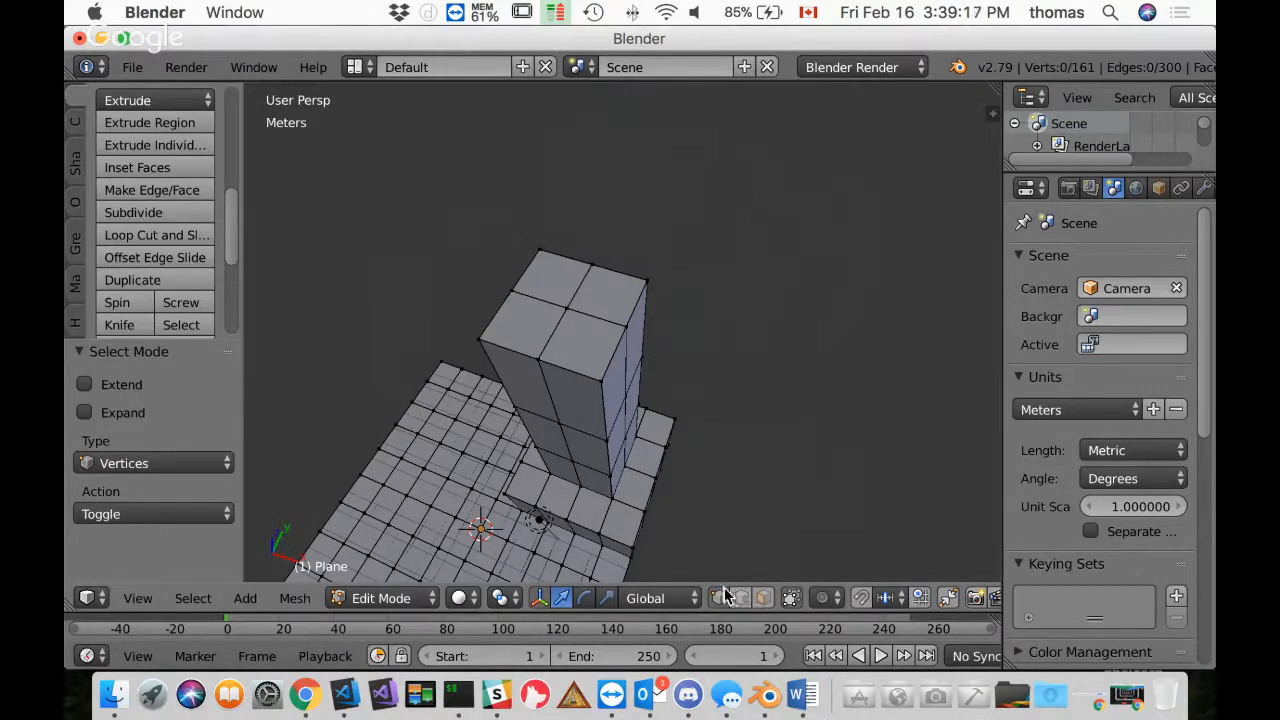
right_click(566, 307)
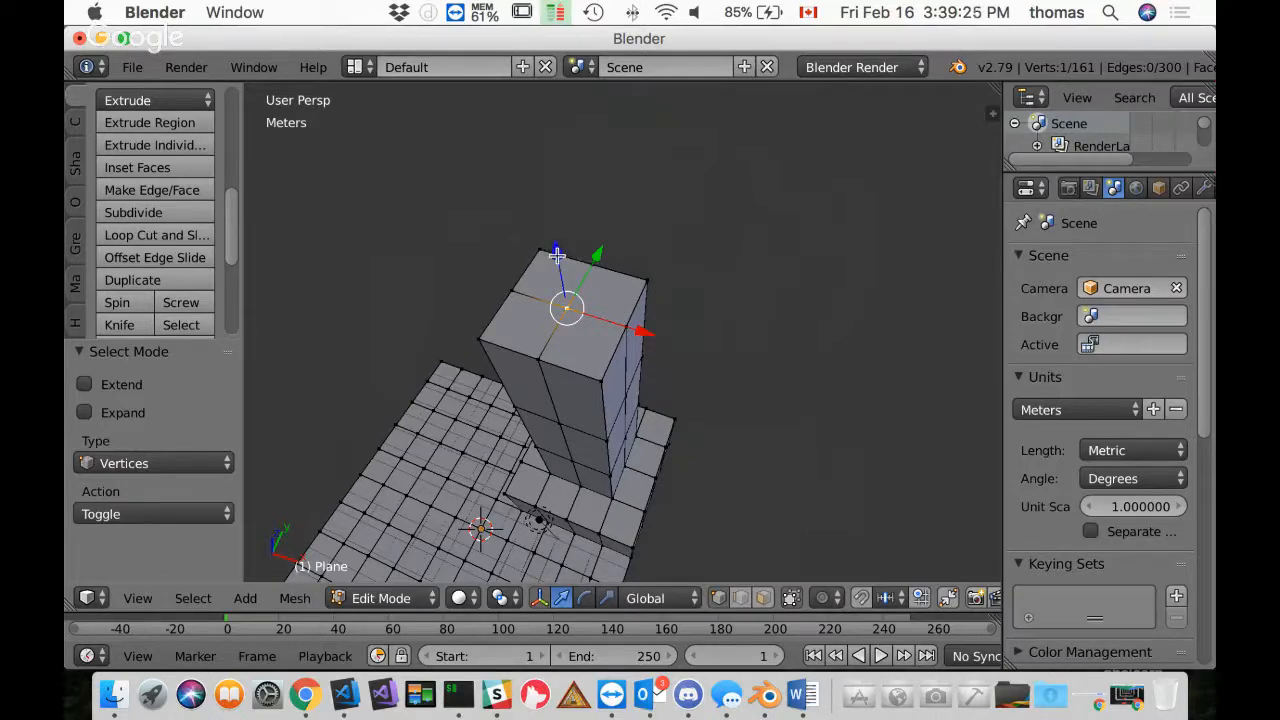
left_click_drag(557, 252, 560, 213)
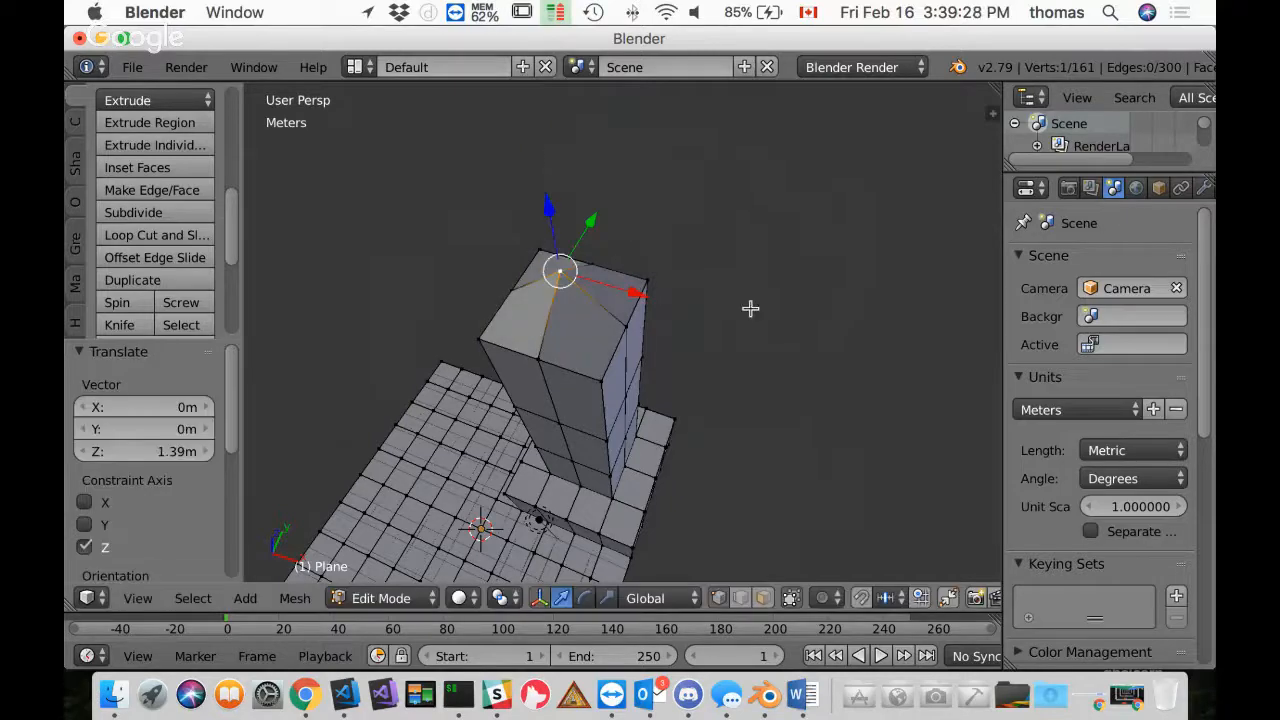
middle_click_drag(749, 309, 682, 299)
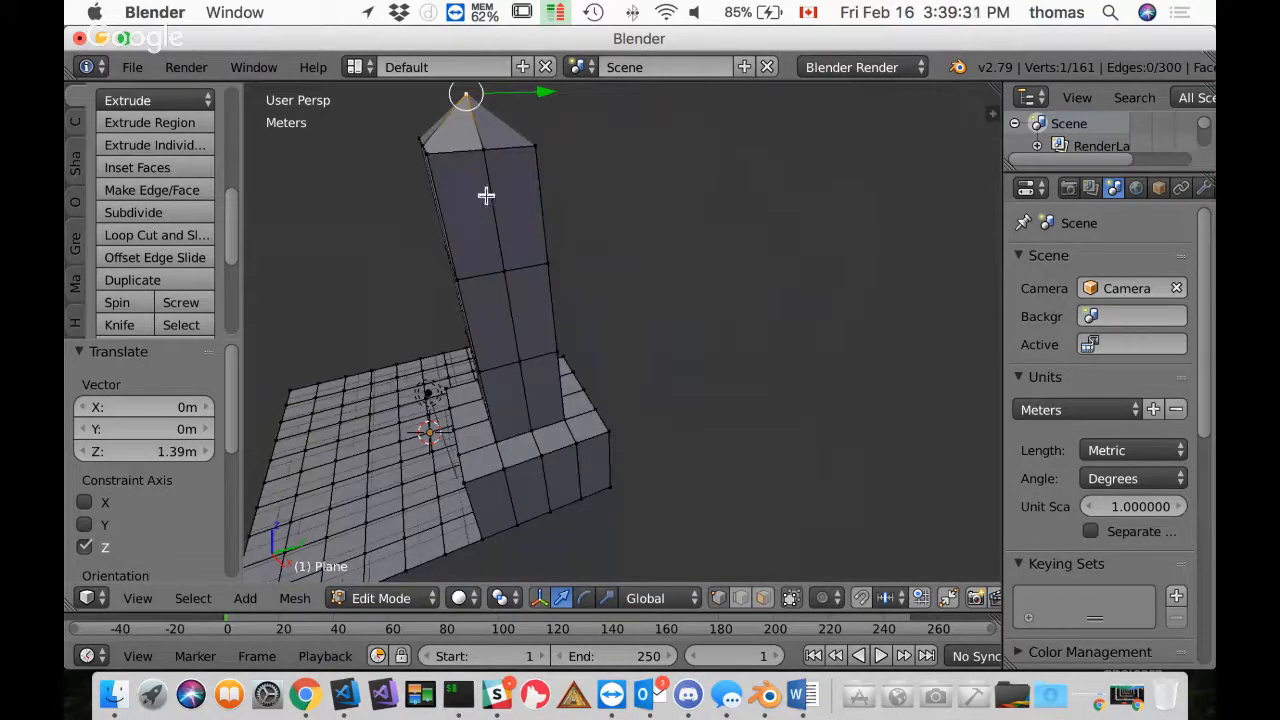
middle_click_drag(522, 189, 579, 262)
scroll(549, 324, "up", 4)
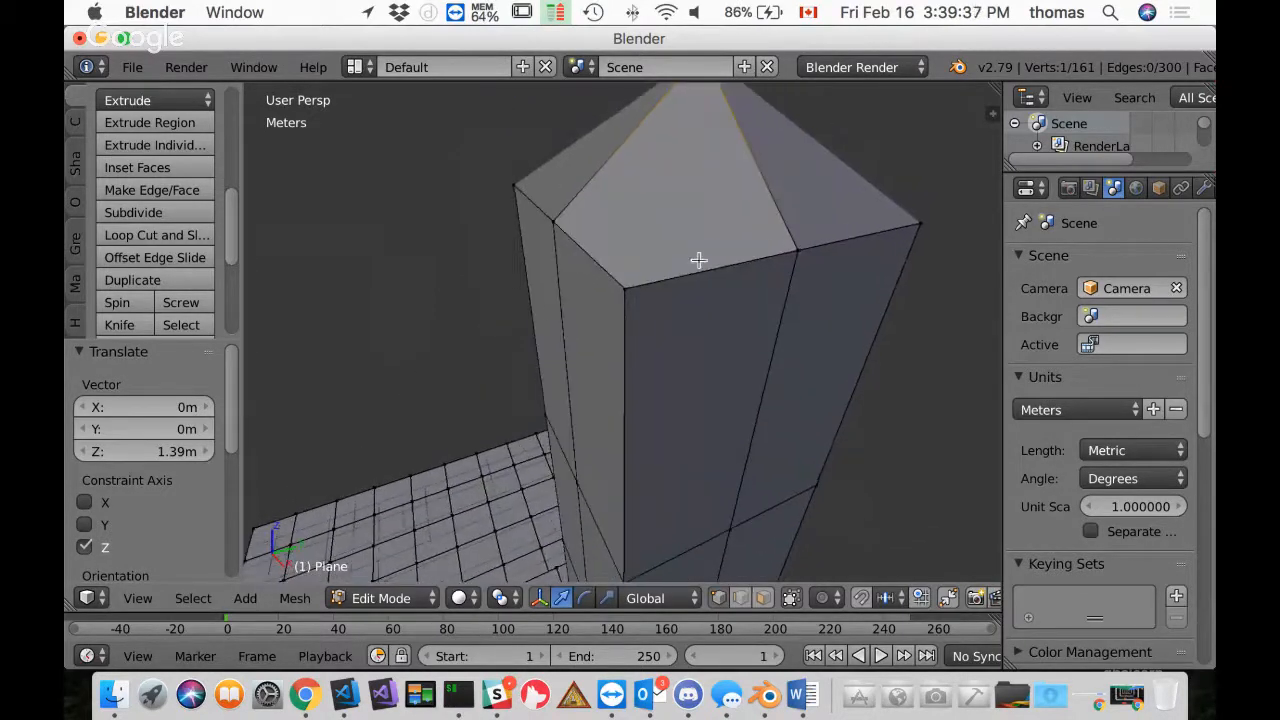
Undo the raise of the centre vertex on the tower's top
scroll(678, 241, "down", 3)
middle_click_drag(686, 251, 614, 240)
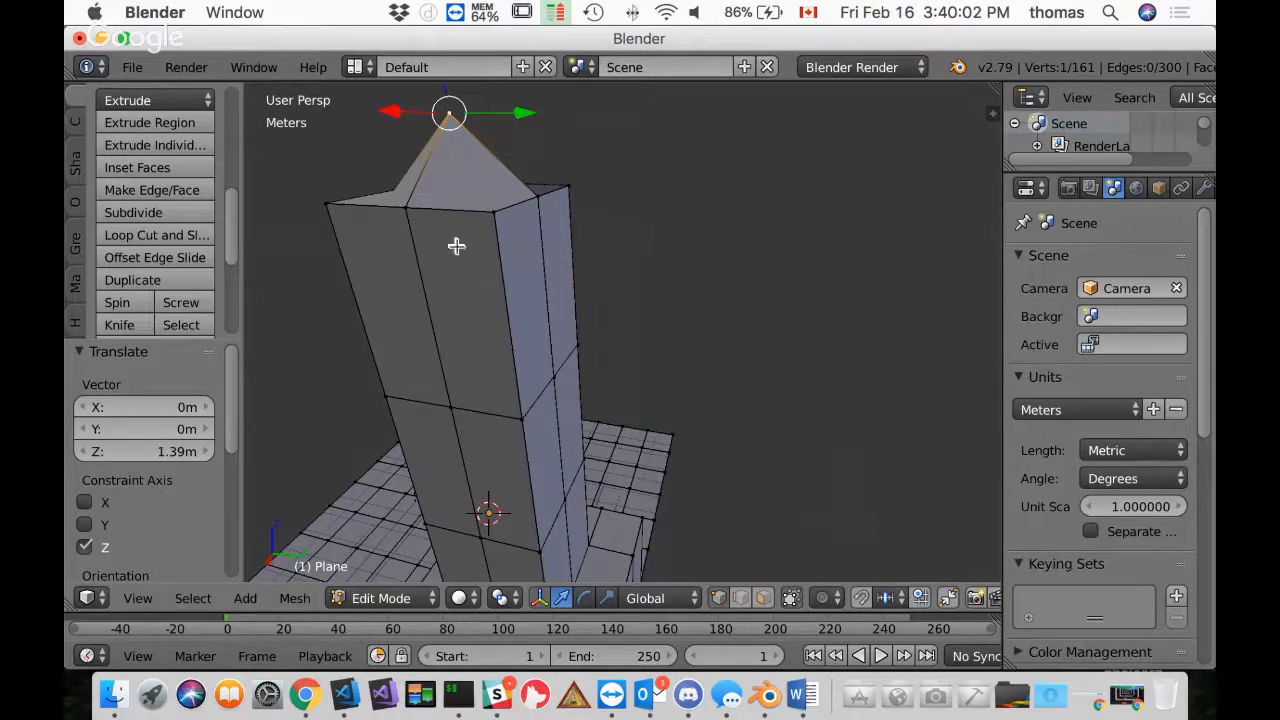
middle_click_drag(434, 239, 505, 278)
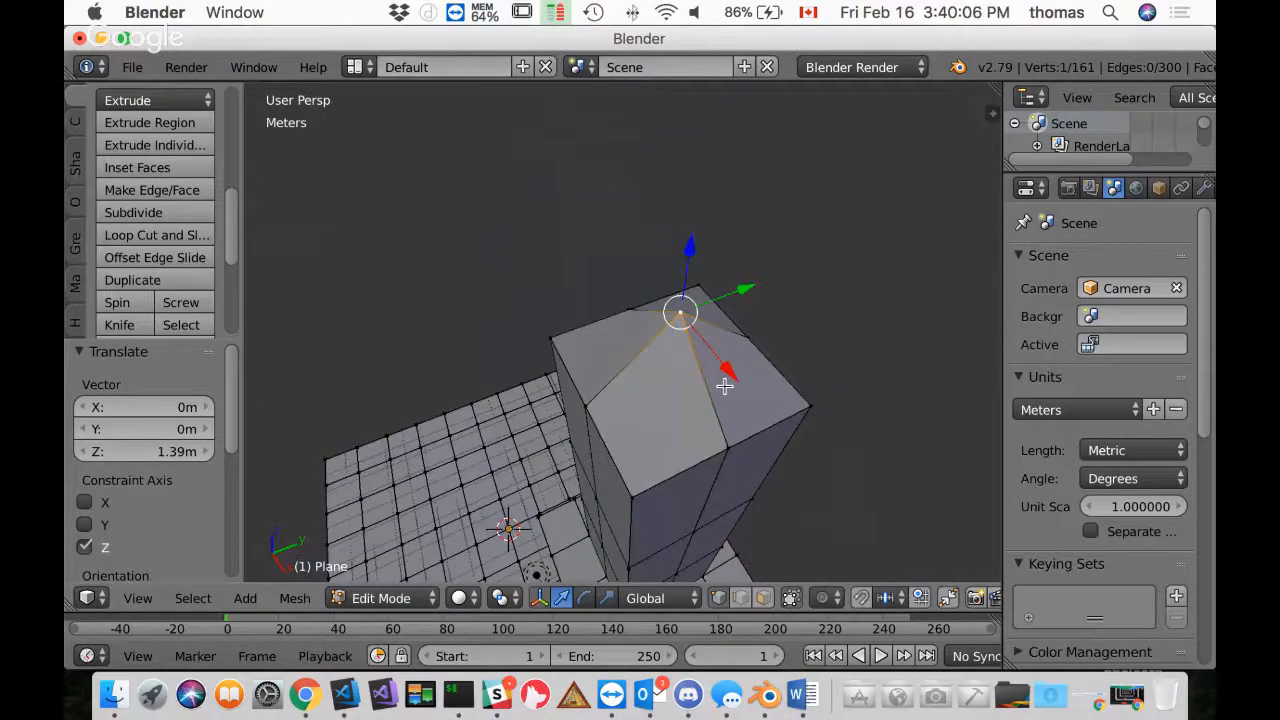
key("ctrl+z")
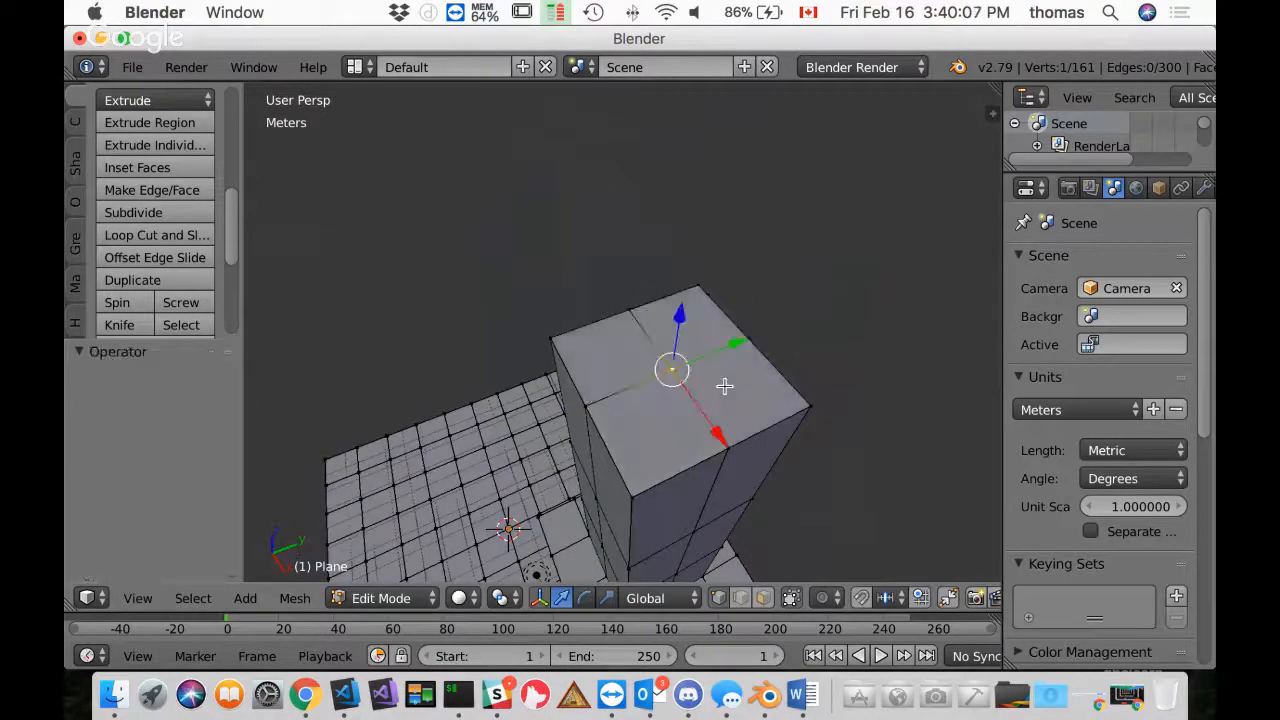
Review the undo settings in the editing section of the user preferences
left_click(133, 68)
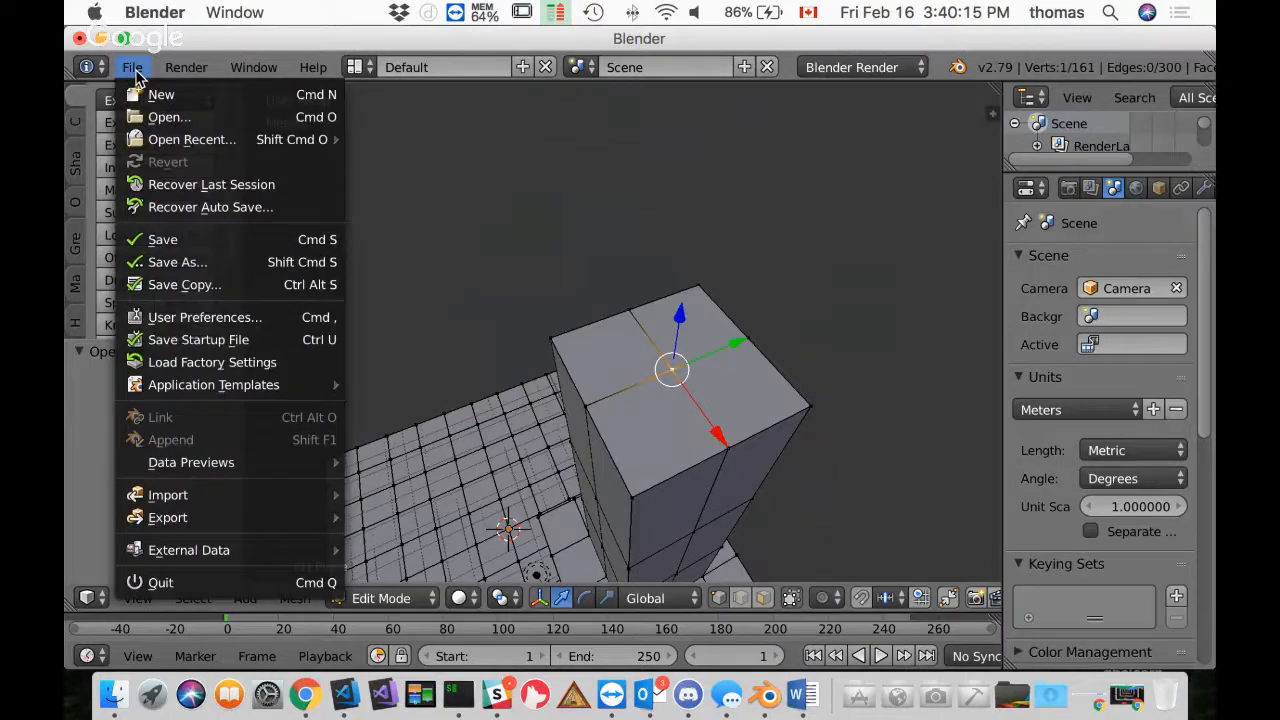
left_click(203, 318)
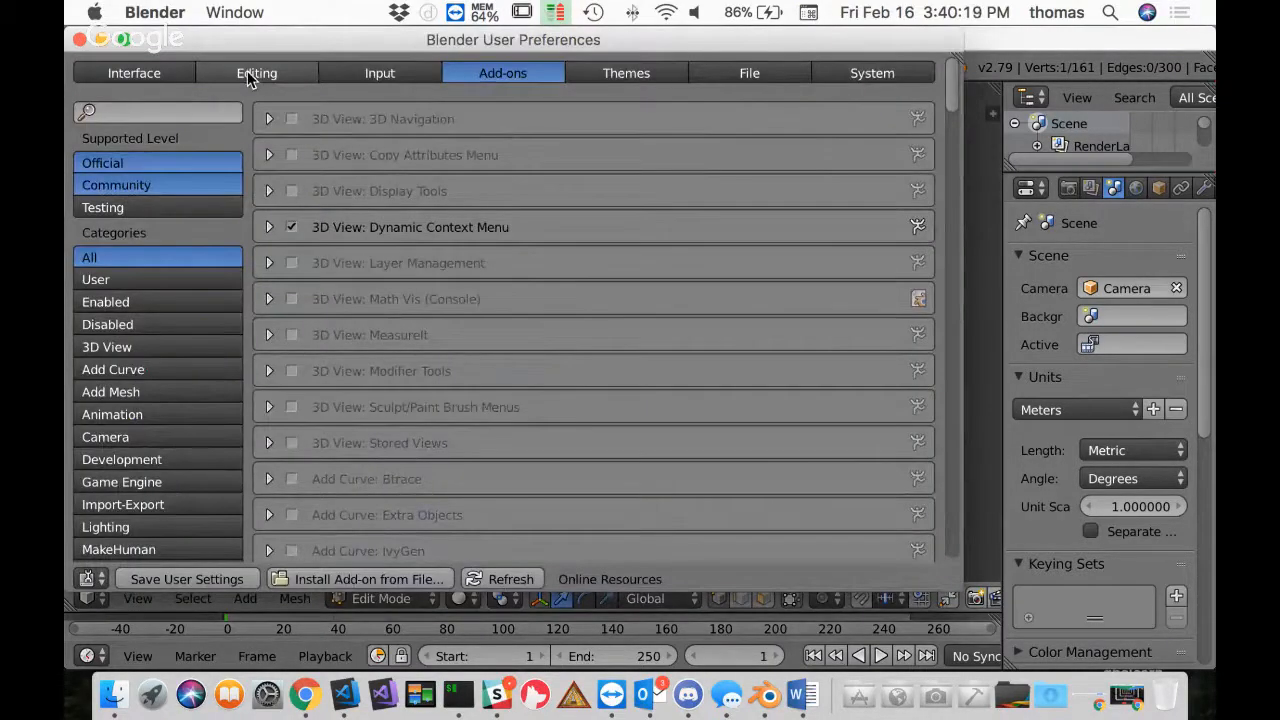
left_click(249, 78)
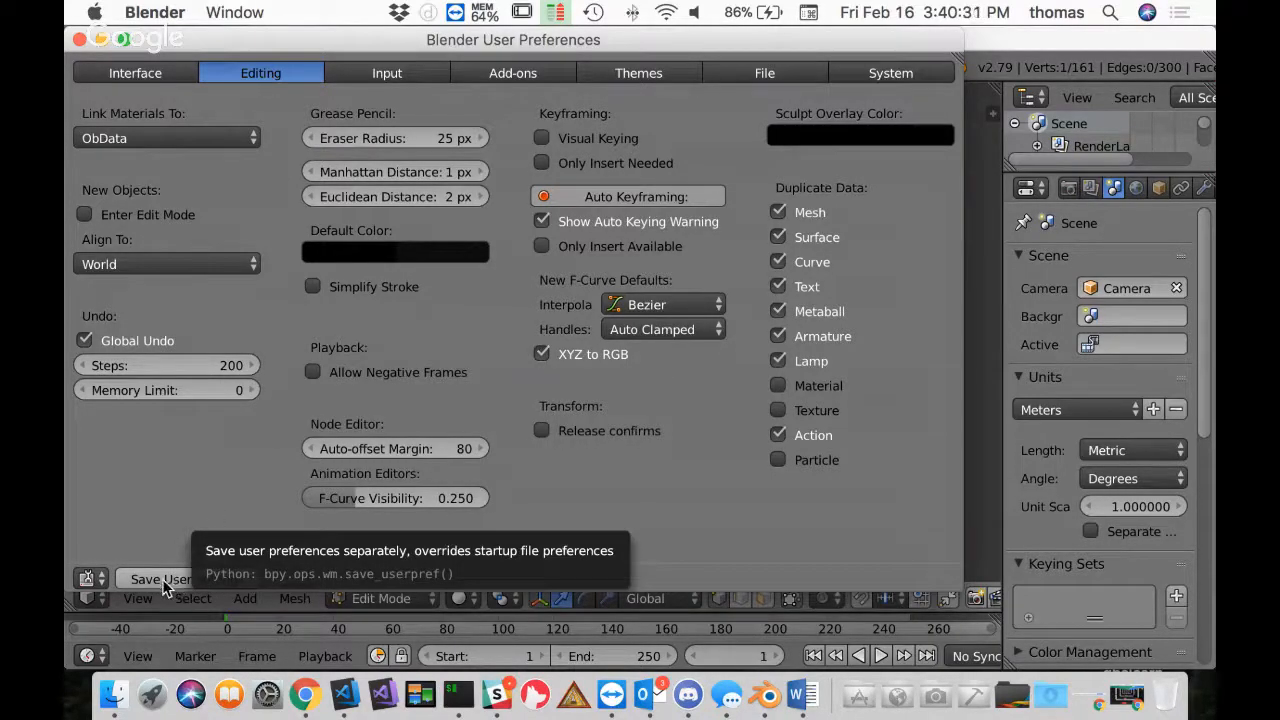
left_click(80, 39)
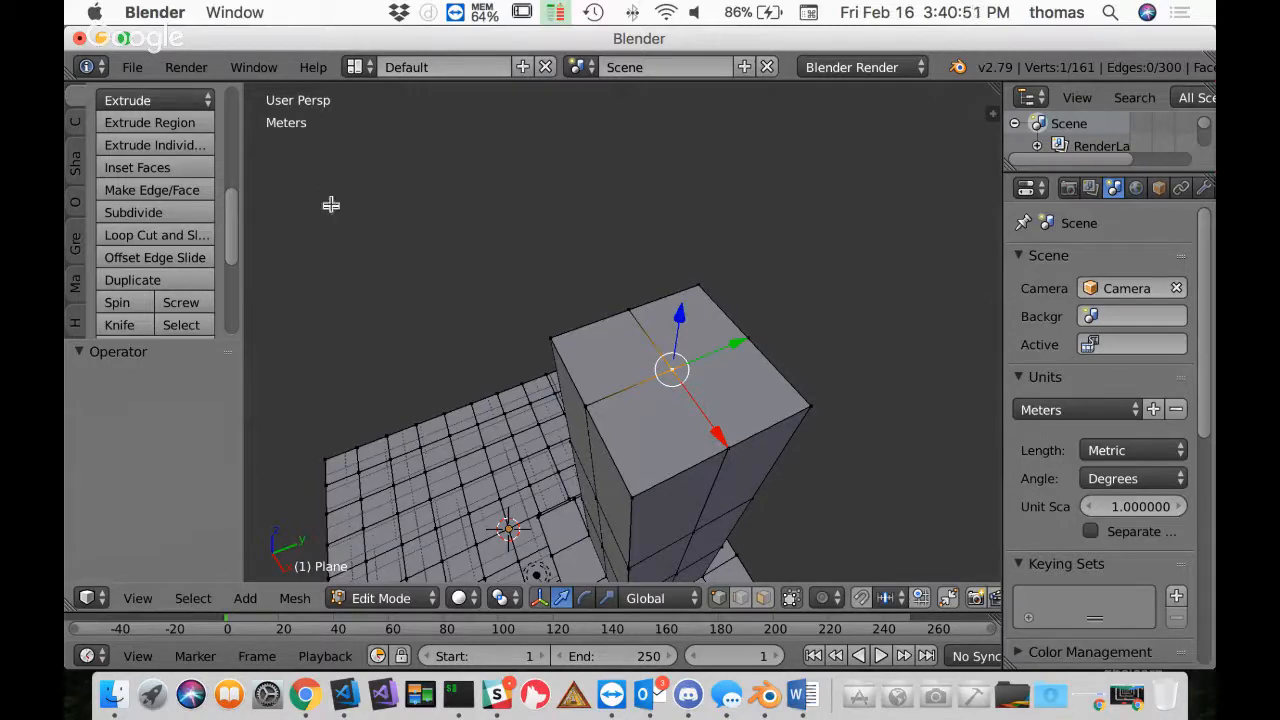
Knife-cut a diagonal edge from the centre vertex of the tower's top to its nearest corner vertex
middle_click_drag(684, 362, 643, 323)
scroll(657, 360, "down", 4)
scroll(657, 360, "up", 4)
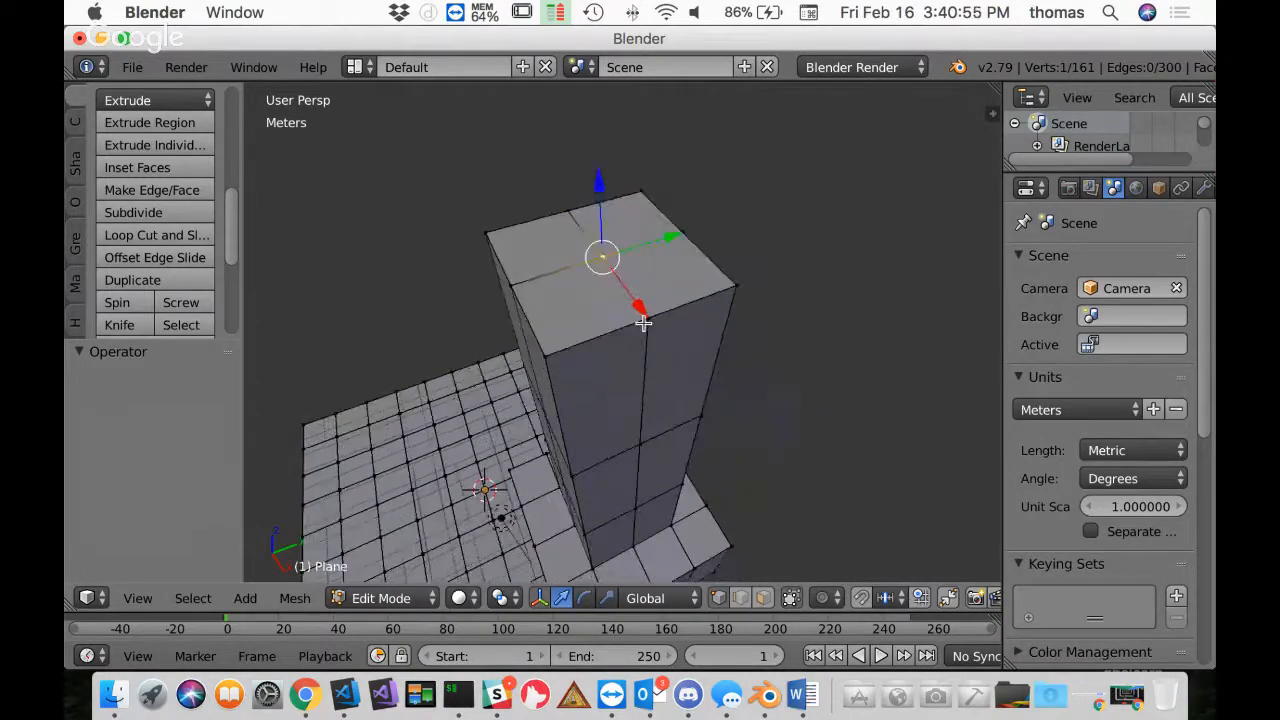
scroll(643, 323, "up", 2)
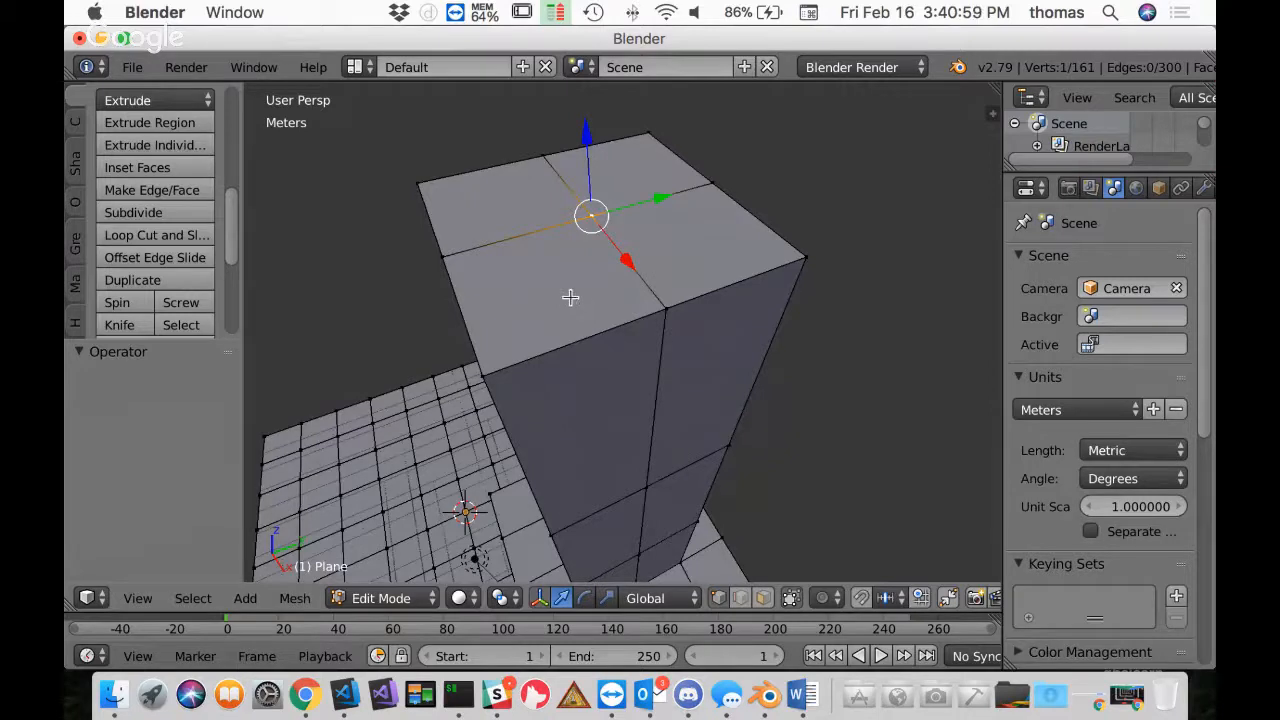
key("k")
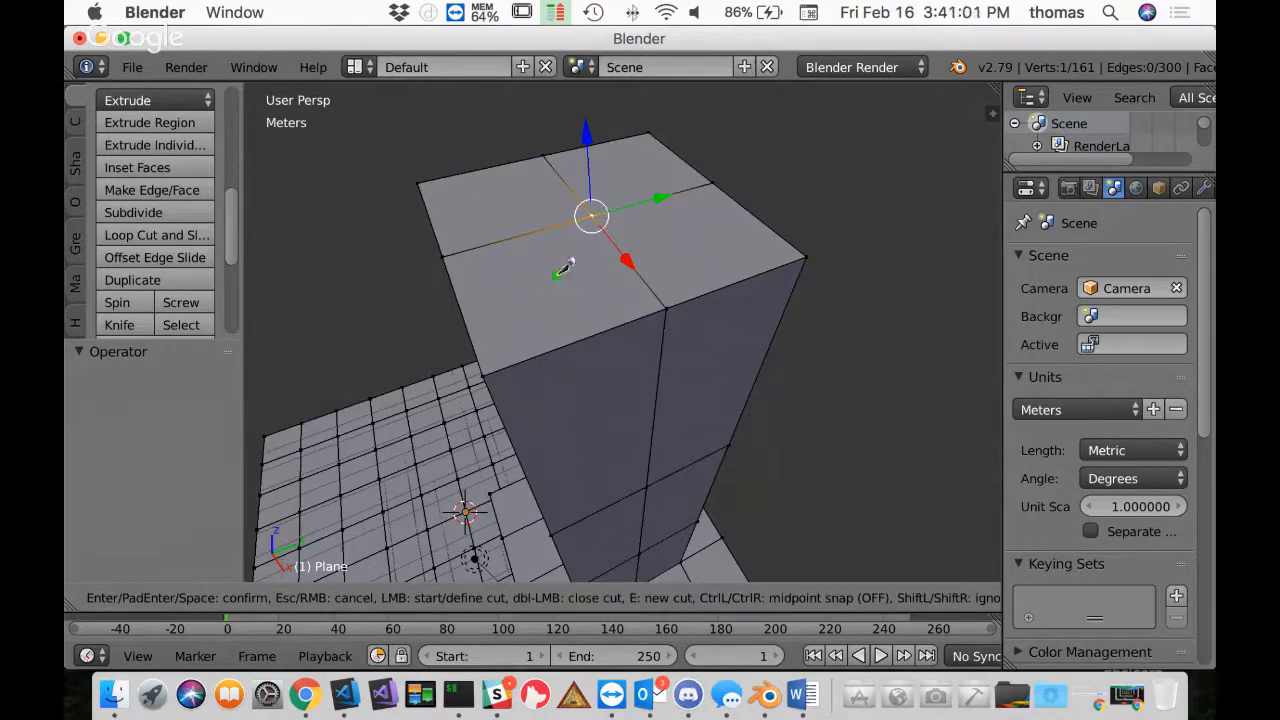
left_click(592, 214)
left_click(490, 369)
left_click(488, 370)
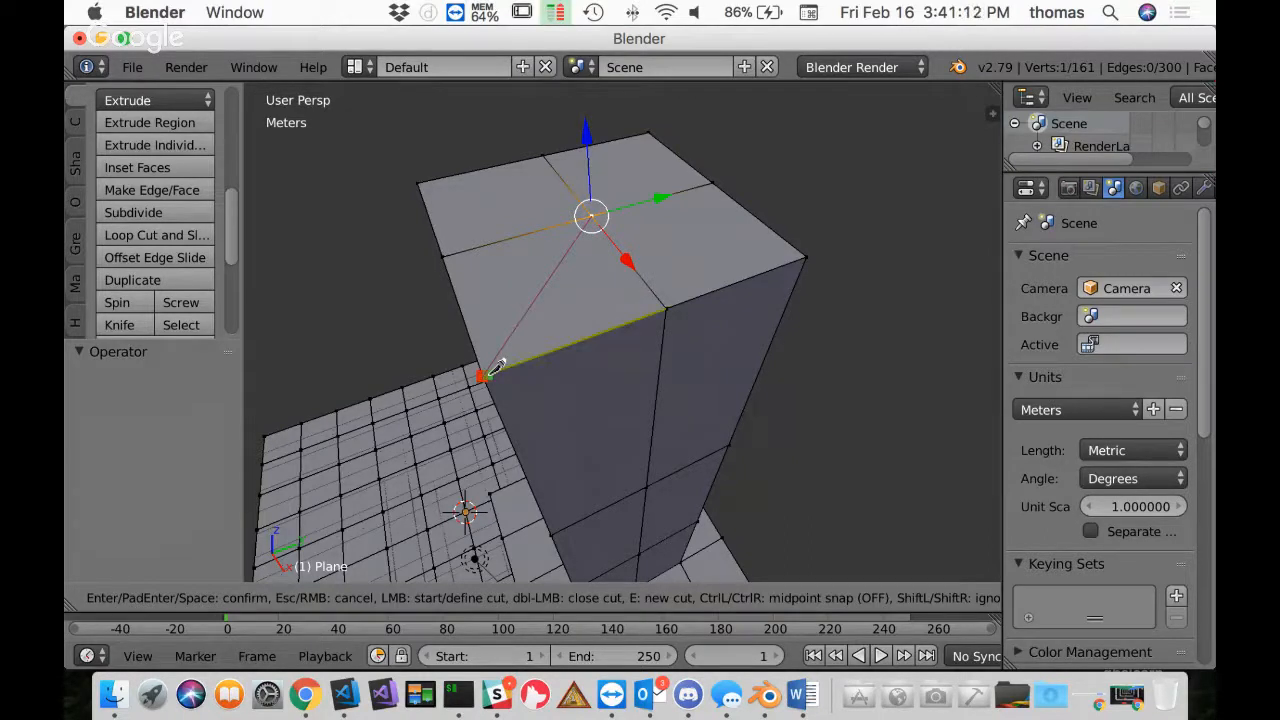
key("Return")
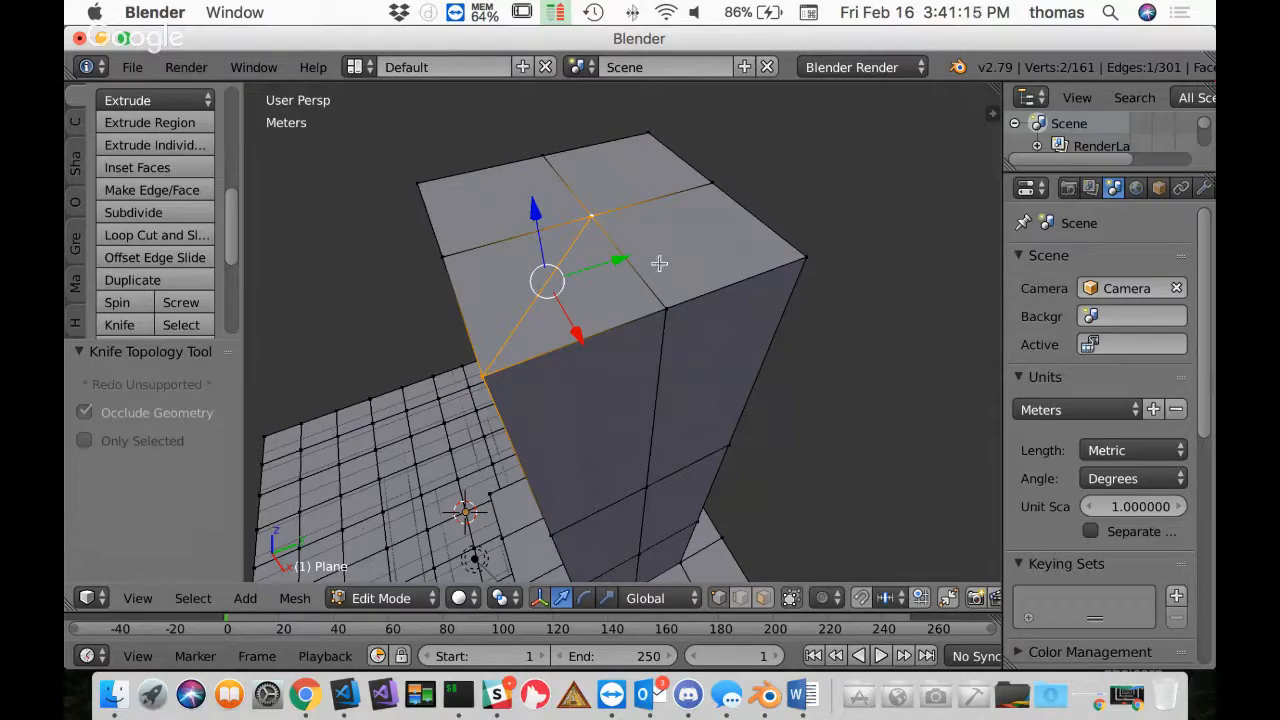
Inspect the split top faces in face selection mode and return to vertex selection mode
mouse_move(688, 266)
middle_mouse_down()
mouse_move(688, 246)
mouse_move(689, 257)
middle_mouse_up()
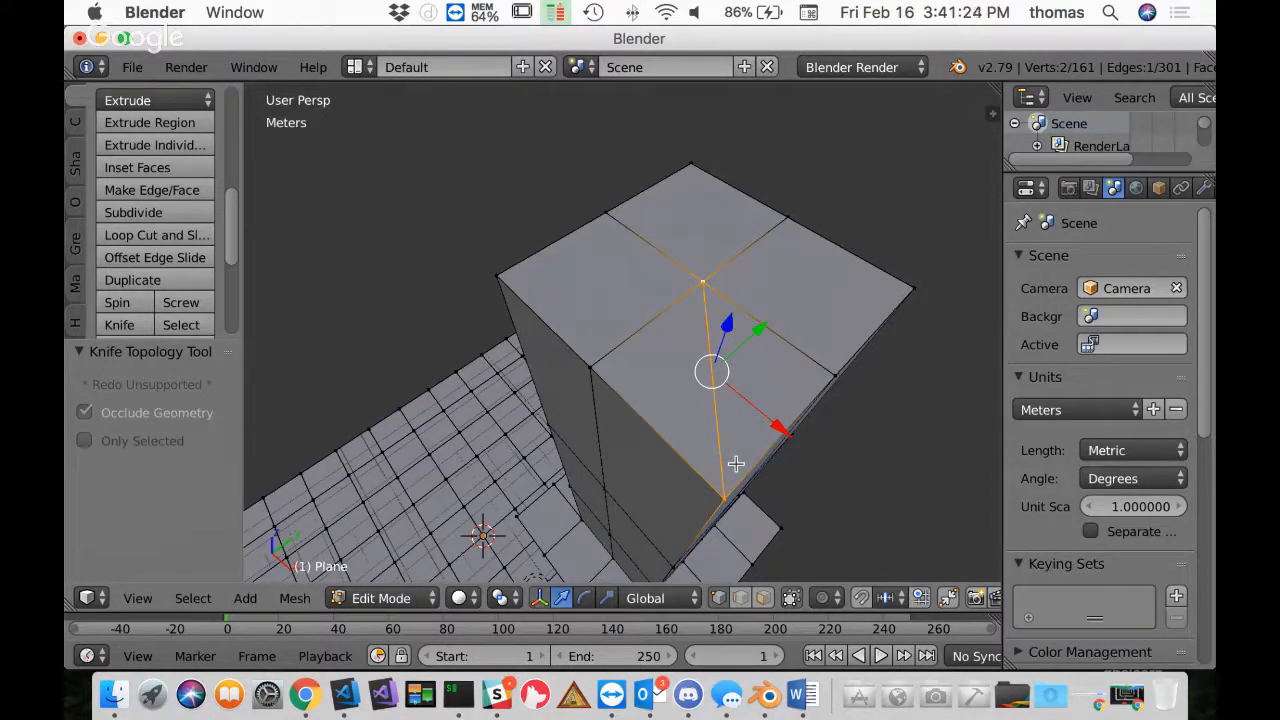
key("ctrl+Tab")
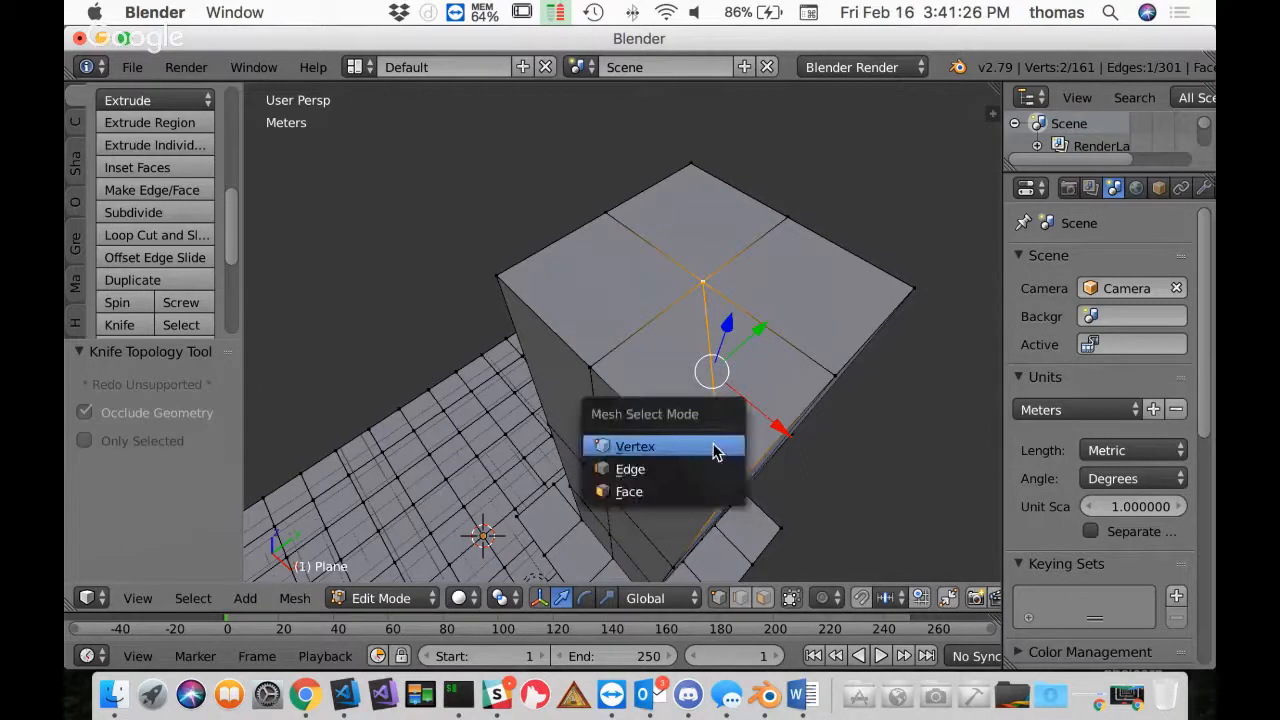
left_click(648, 489)
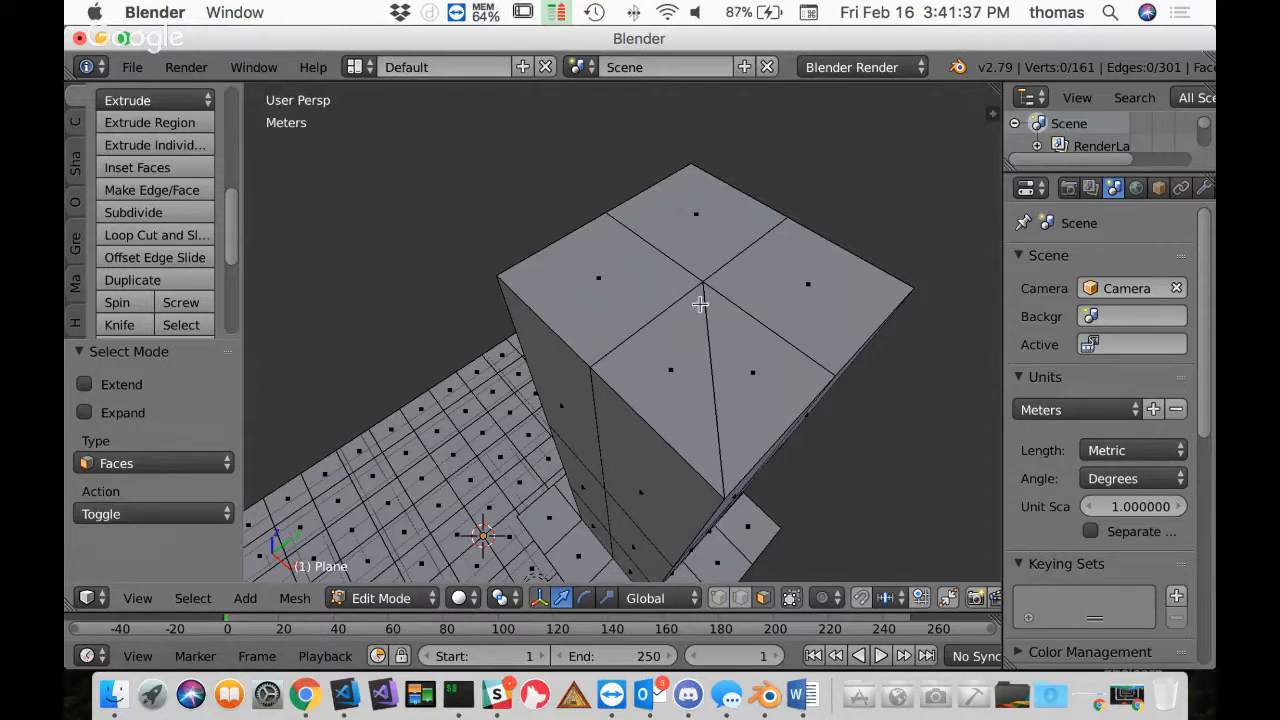
key("ctrl+Tab")
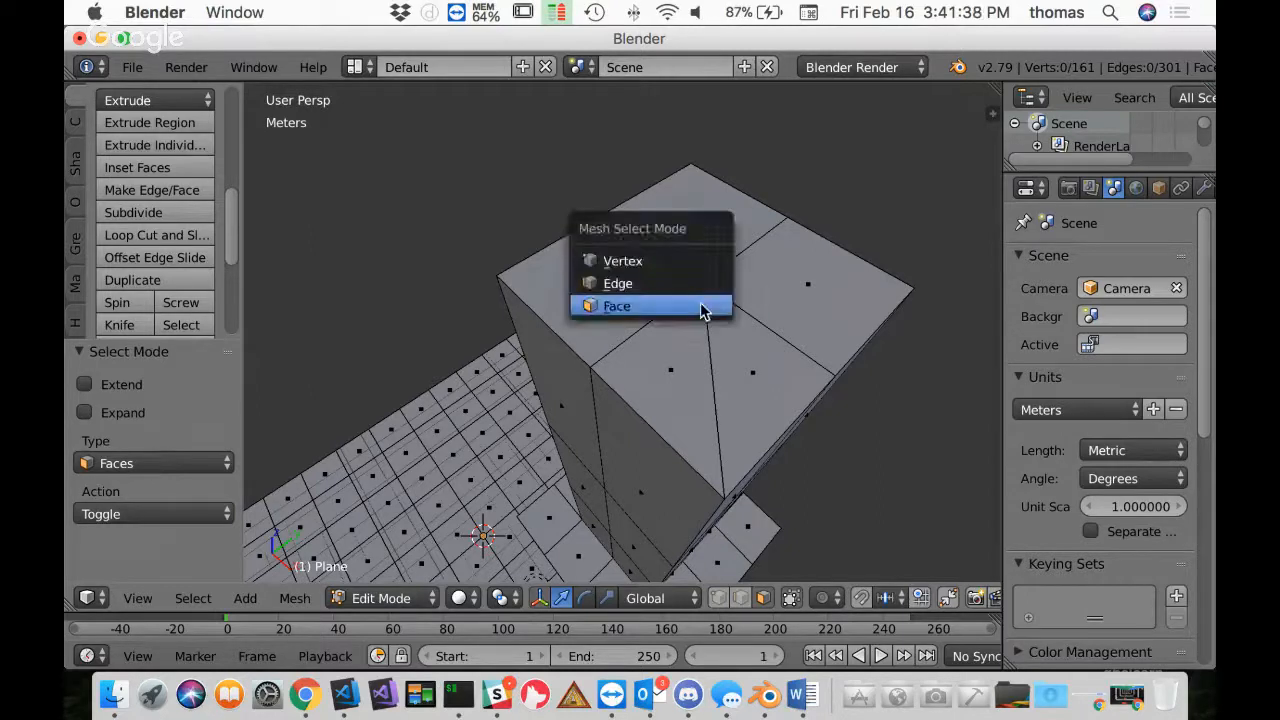
left_click(628, 264)
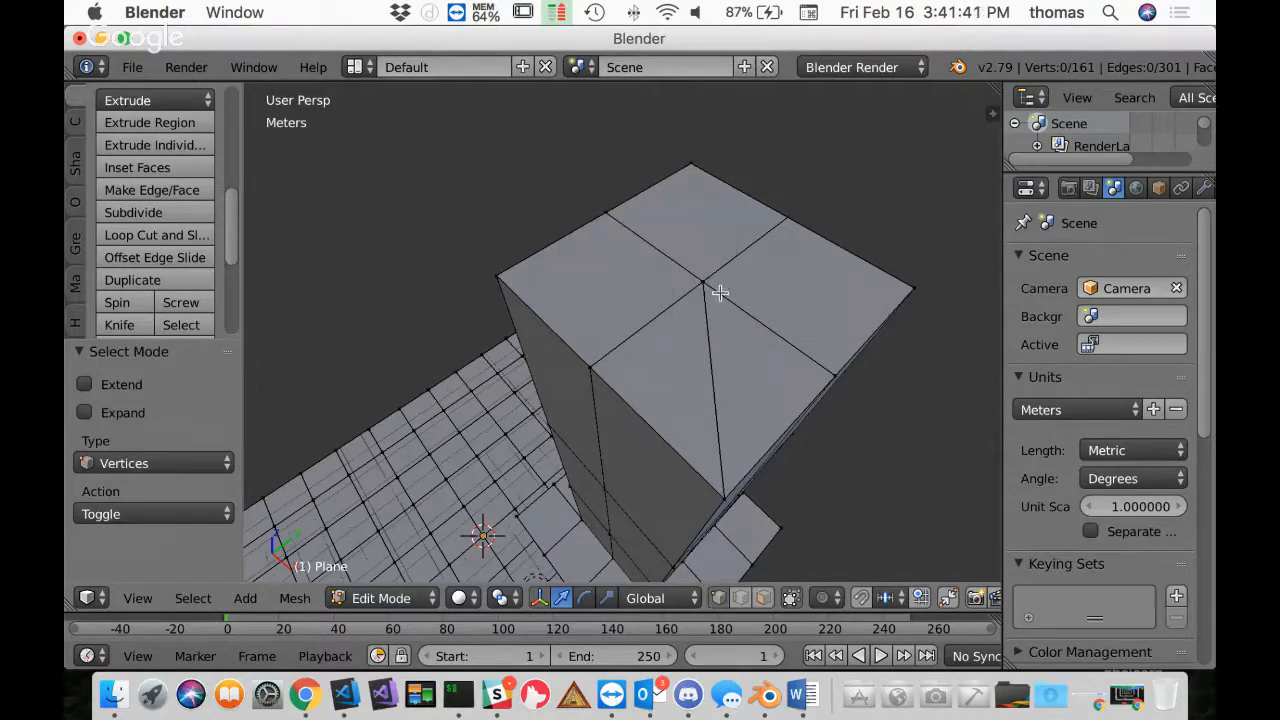
Try to knife-cut a diagonal from the top's centre vertex to the corner adjacent to the first cut
key("k")
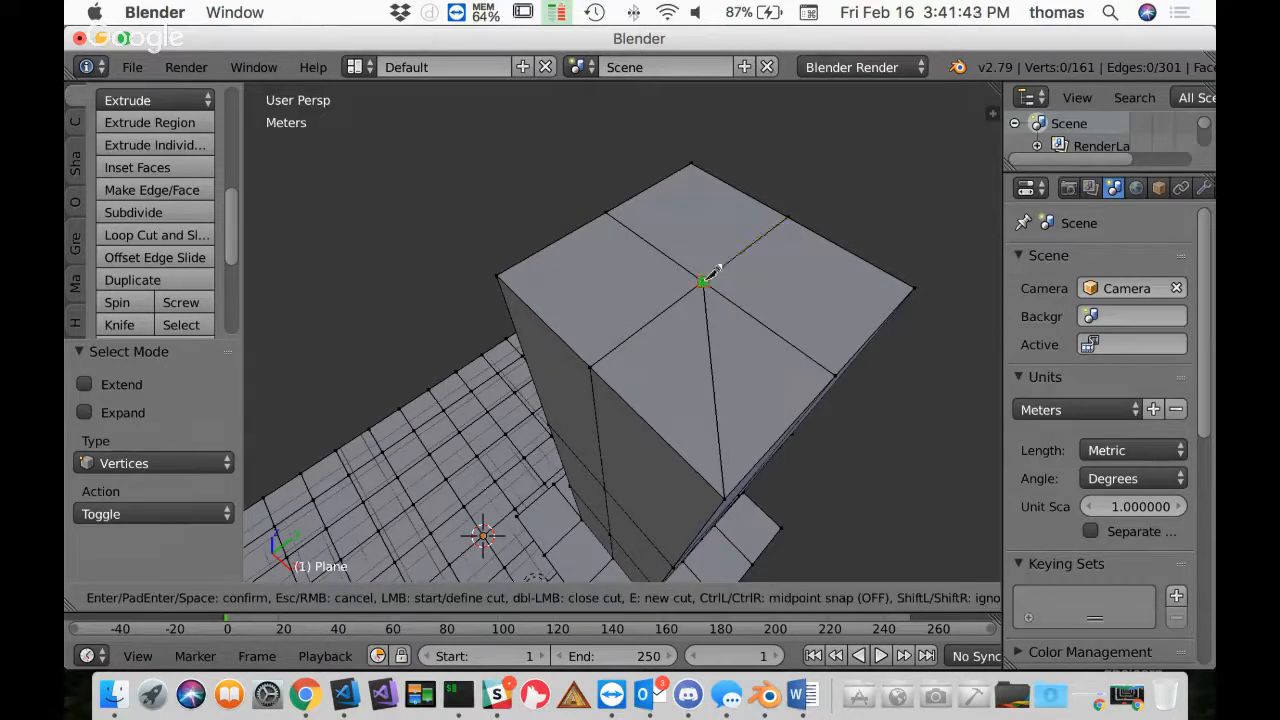
left_click(703, 282)
left_click(908, 285)
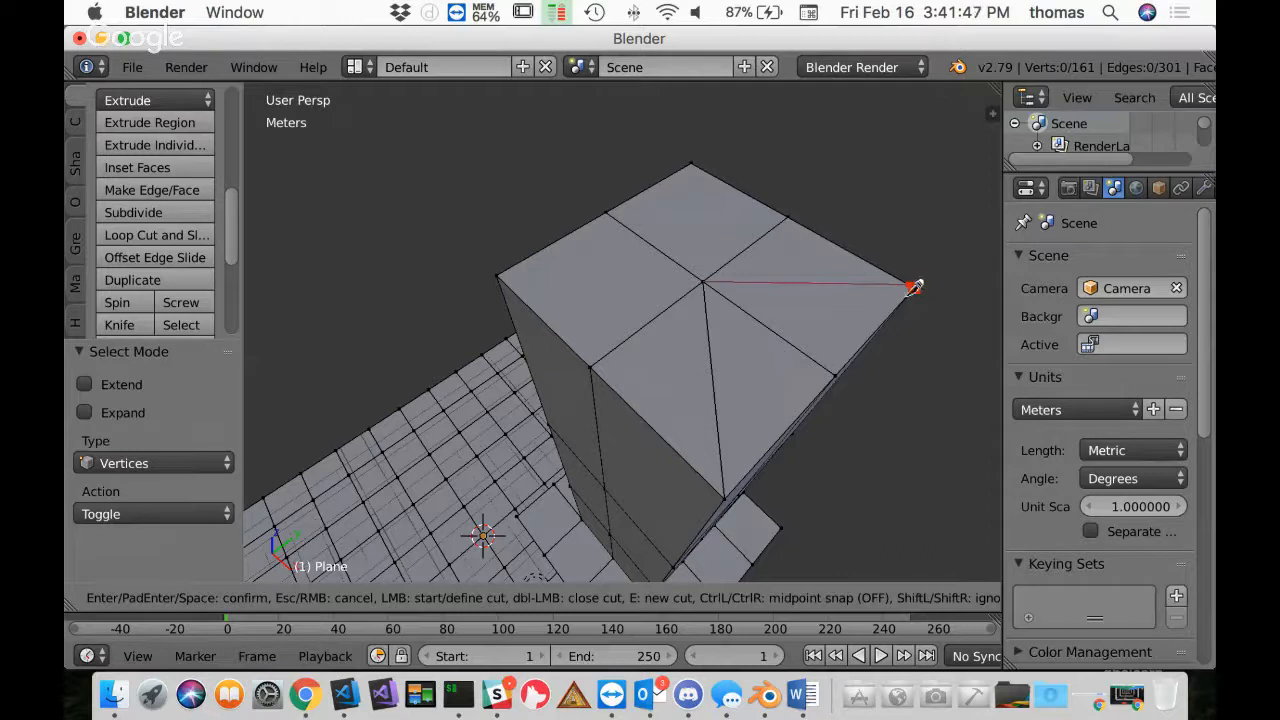
key("Return")
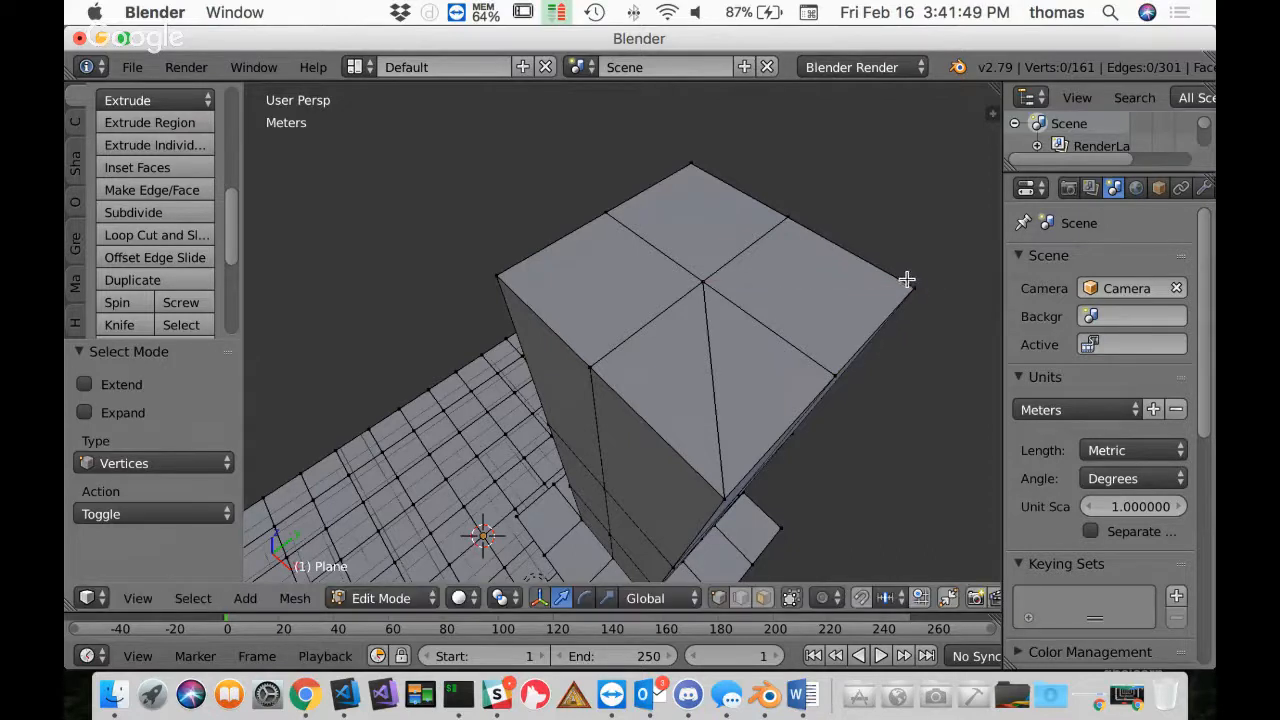
middle_click_drag(926, 294, 886, 294)
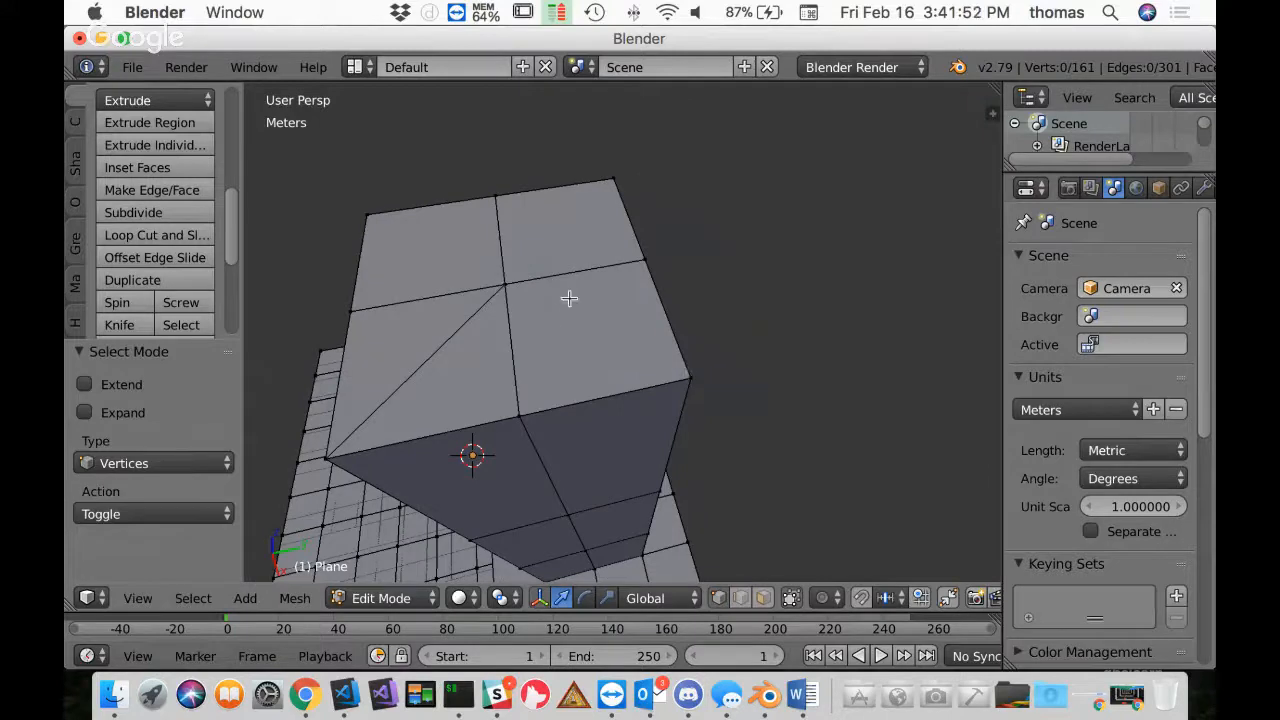
key("k")
left_click(512, 274)
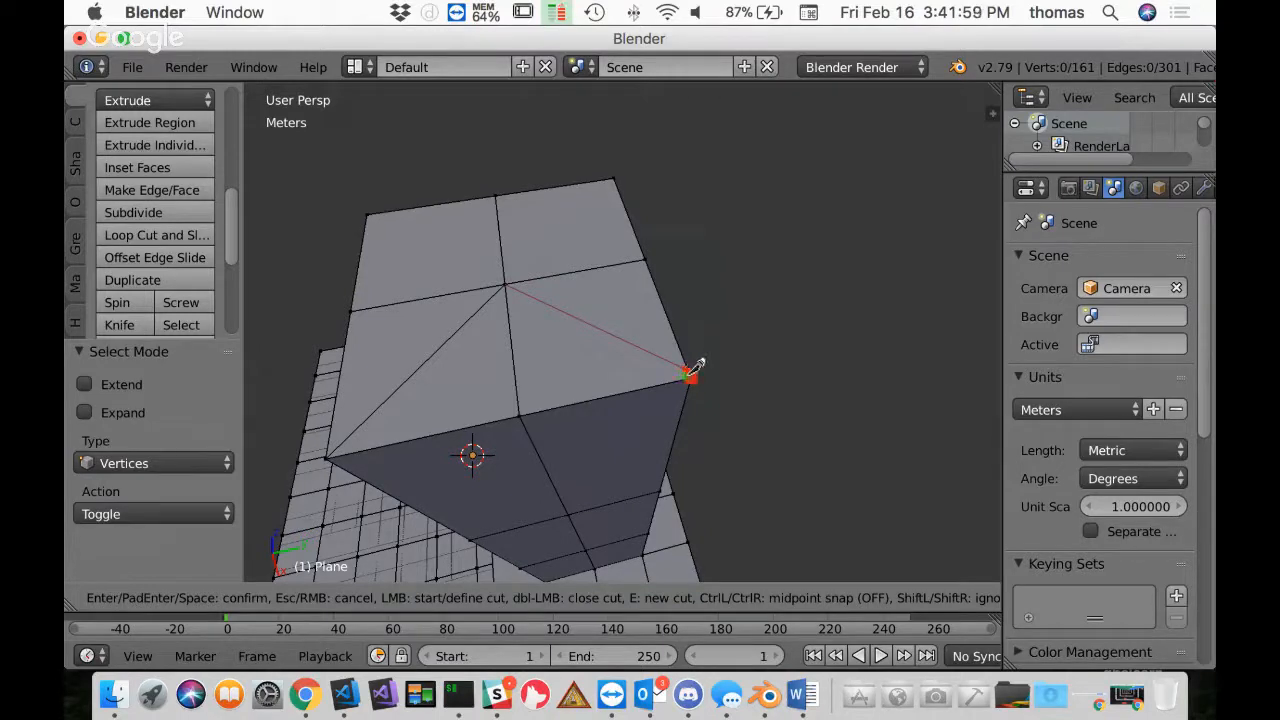
left_click(691, 373)
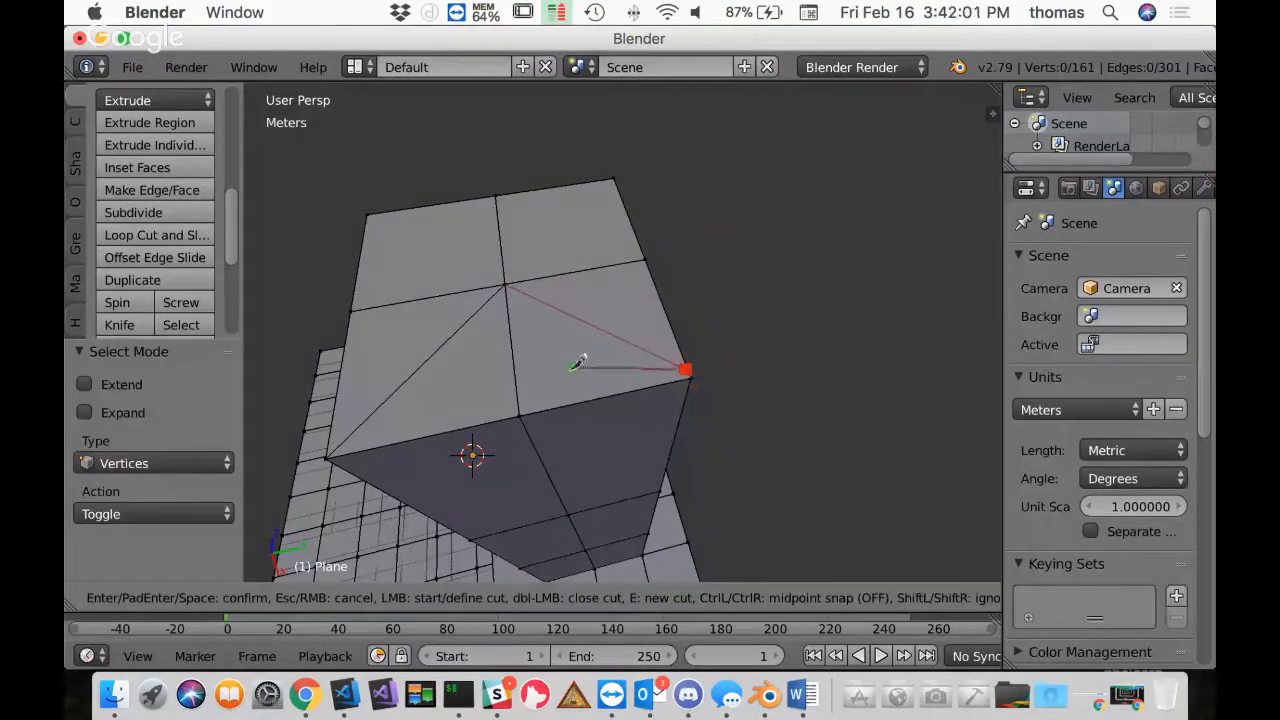
left_click(595, 297)
left_click(561, 368)
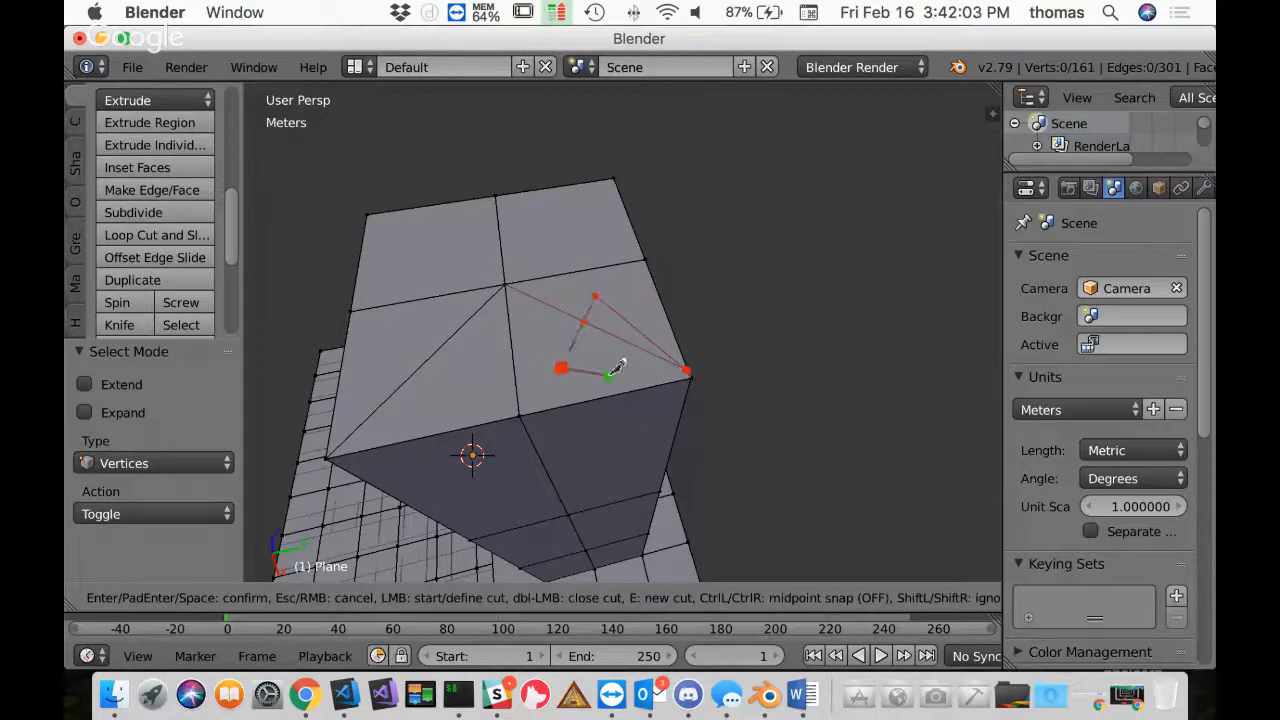
left_click(607, 375)
key("Escape")
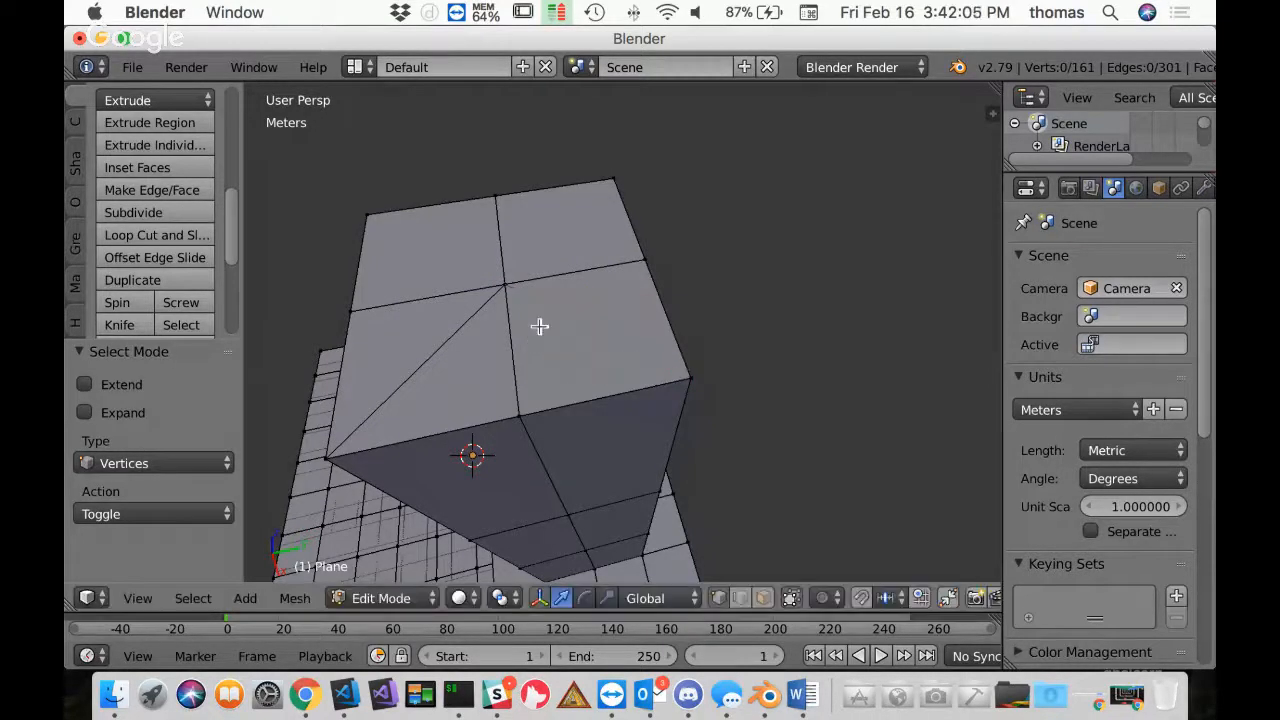
Knife-cut a second diagonal edge from the top's centre vertex to the corner next to the first diagonal
key("k")
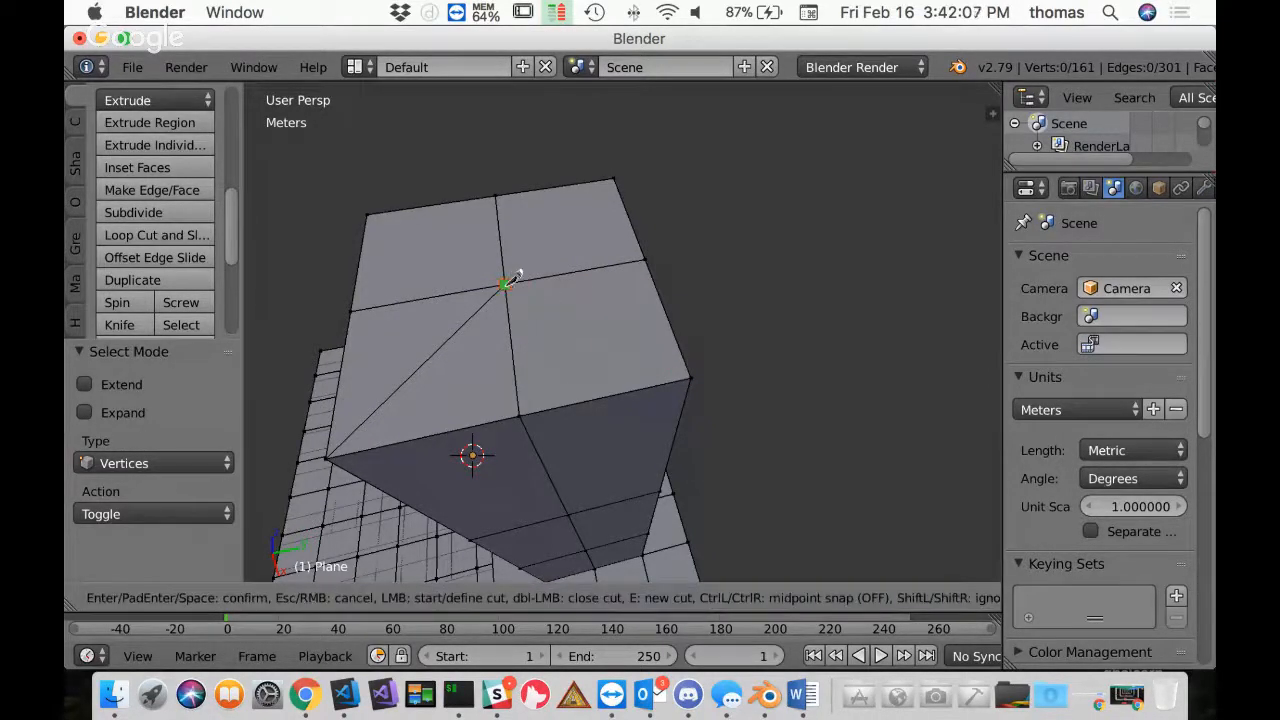
left_click(506, 283)
left_click(692, 370)
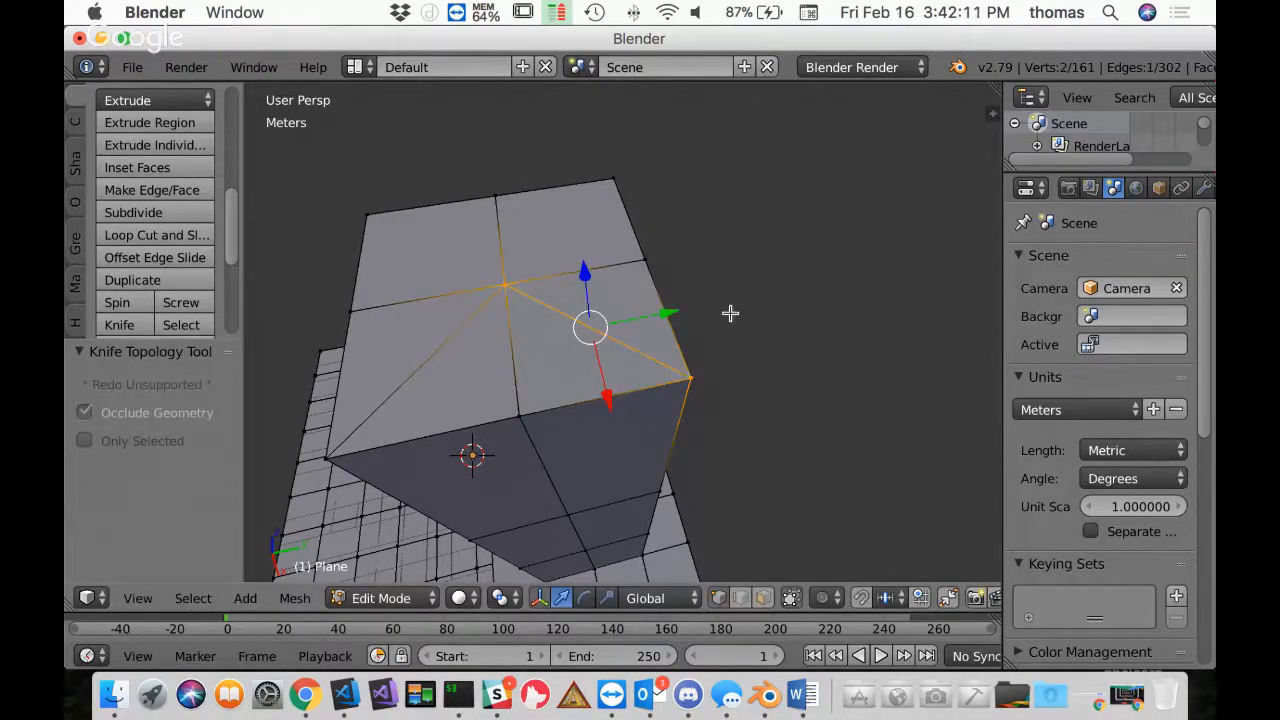
middle_click_drag(731, 314, 610, 329)
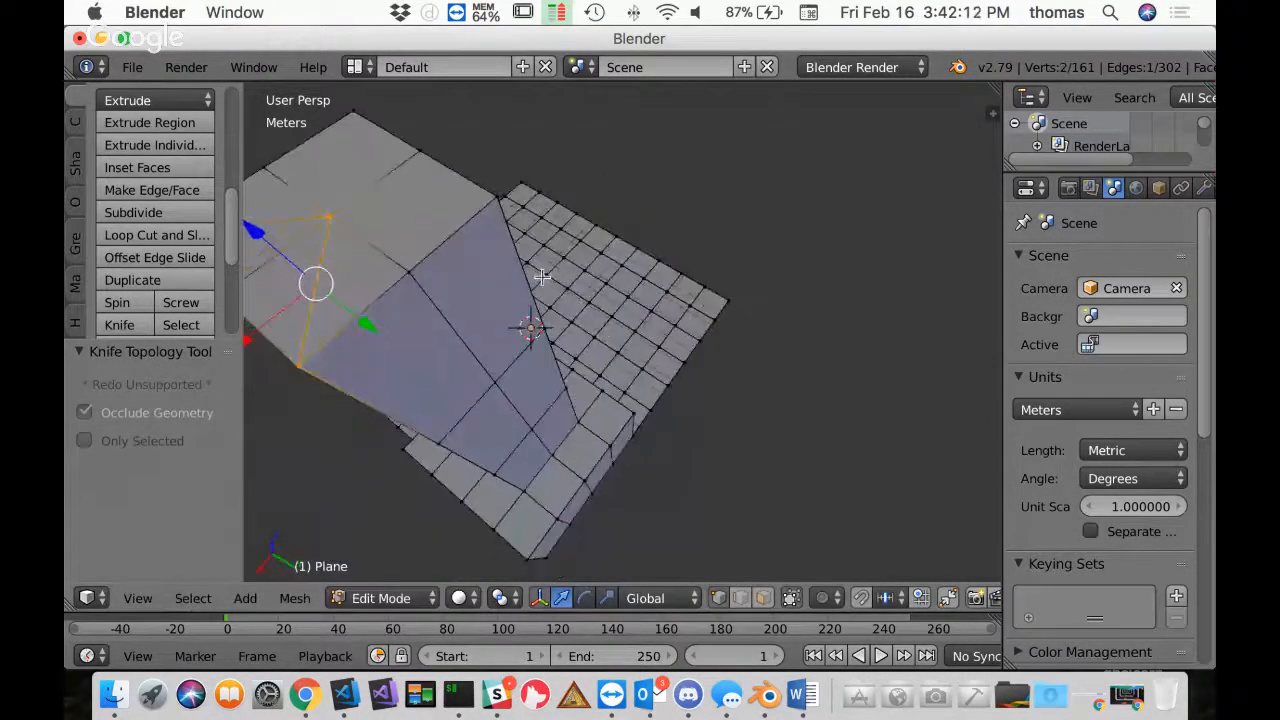
middle_click_drag(543, 277, 664, 308)
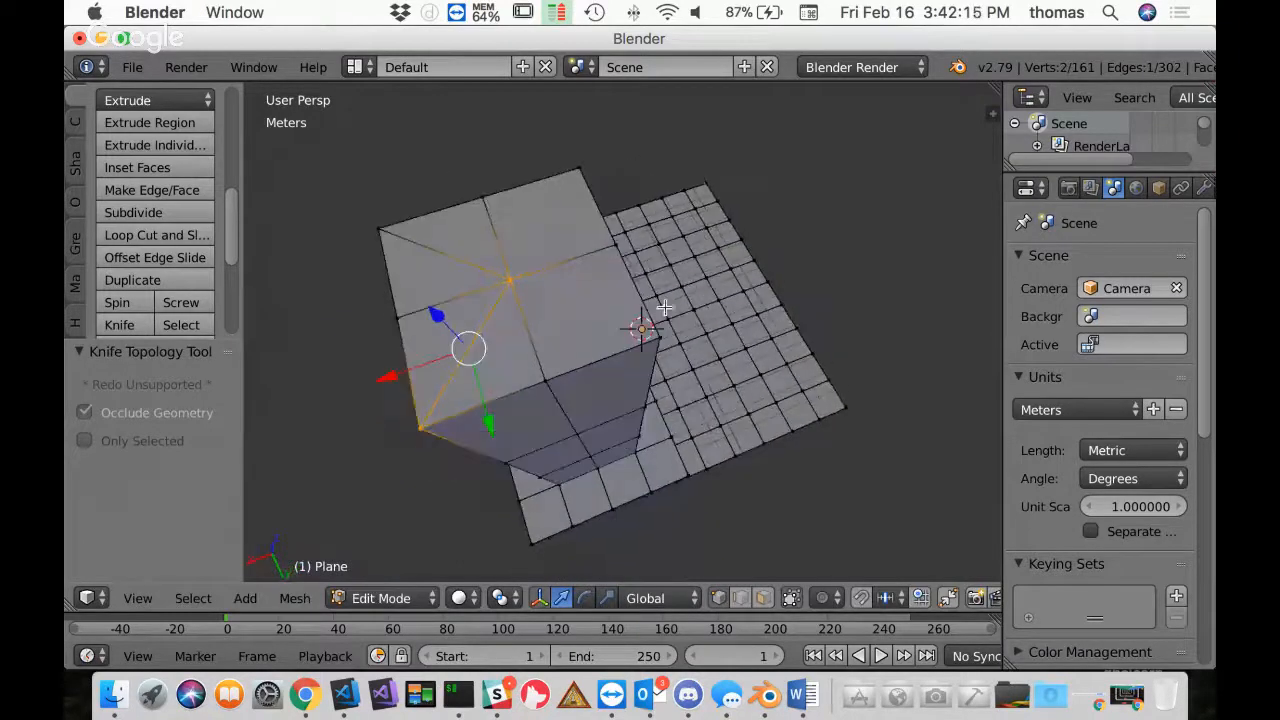
scroll(512, 290, "down", 1)
scroll(505, 288, "up", 3)
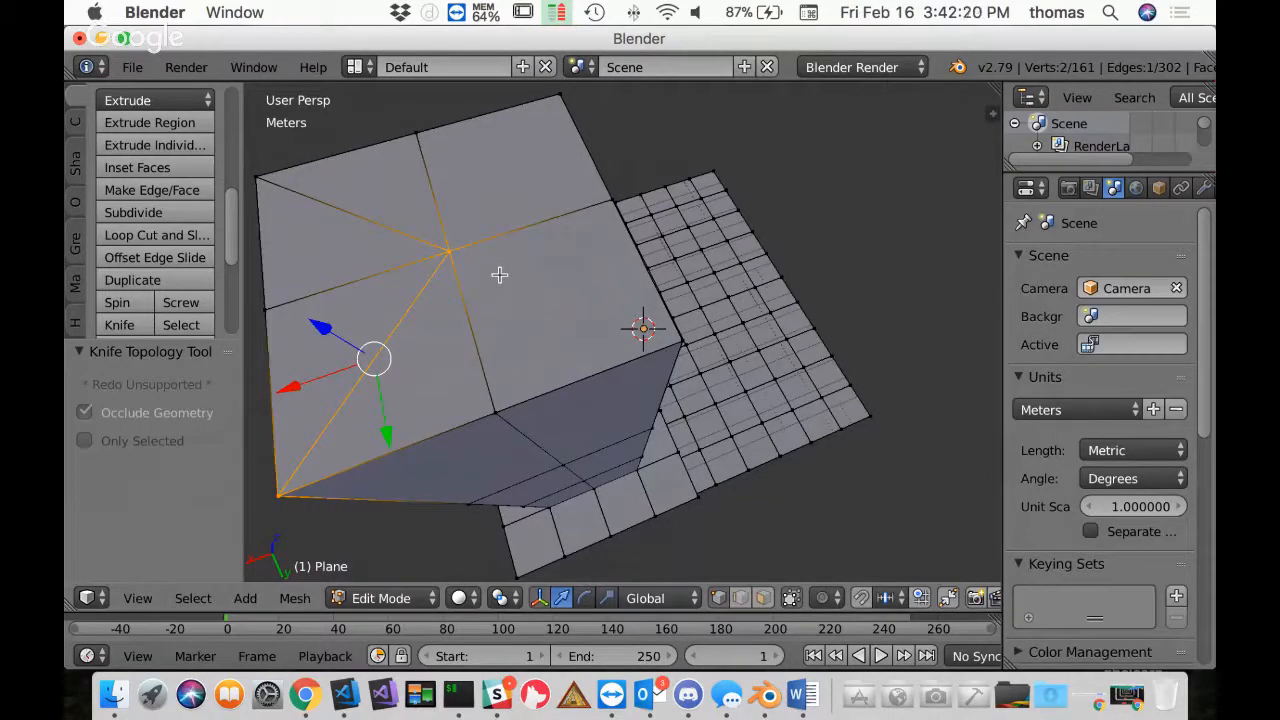
key("k")
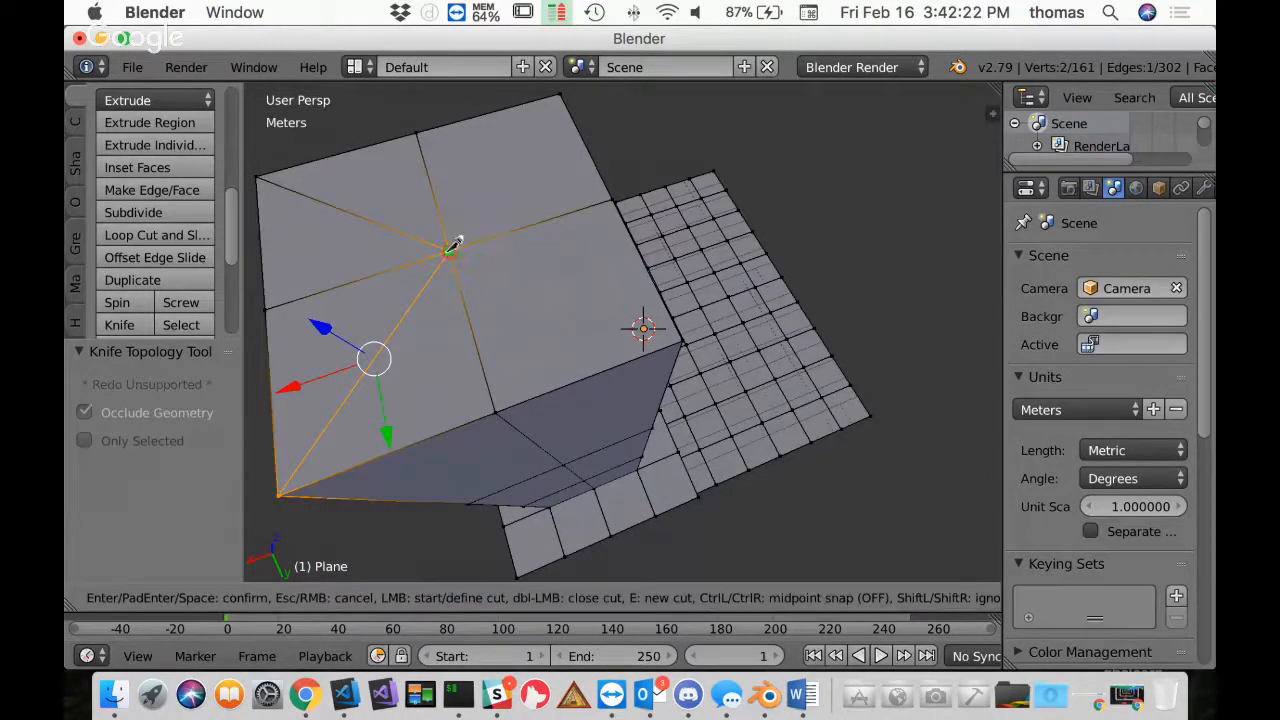
left_click(453, 243)
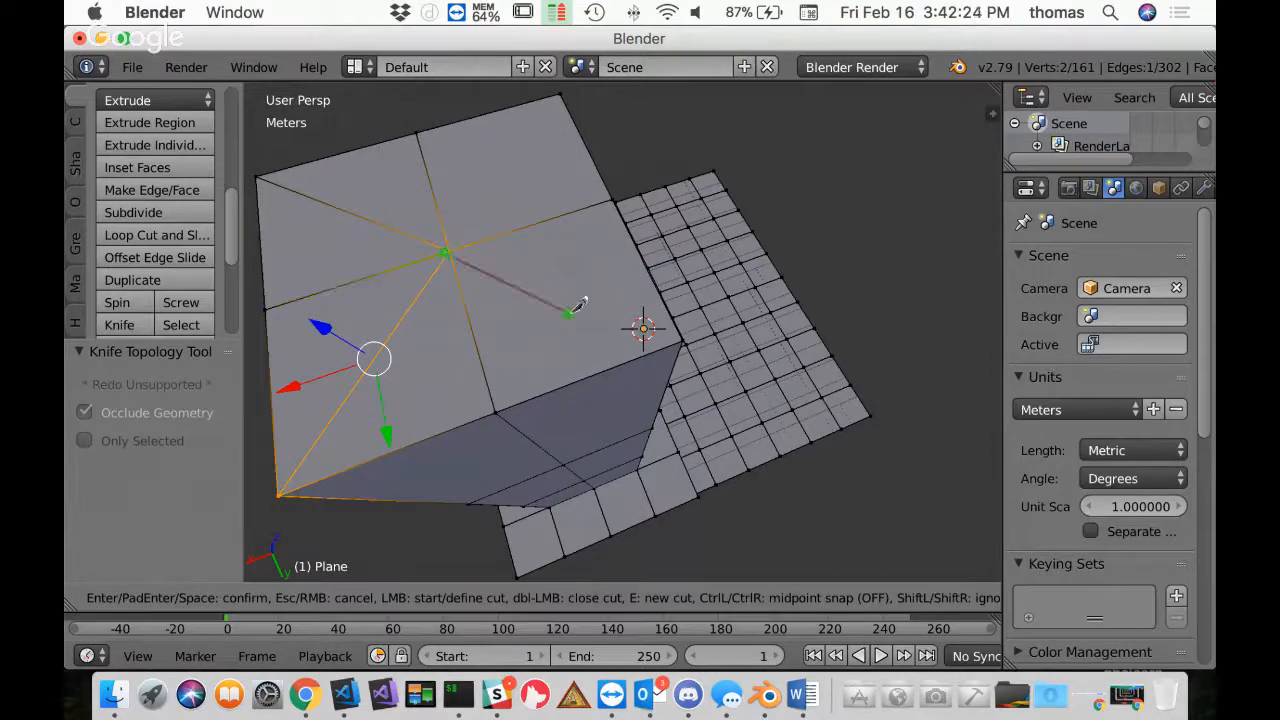
key("Escape")
key("k")
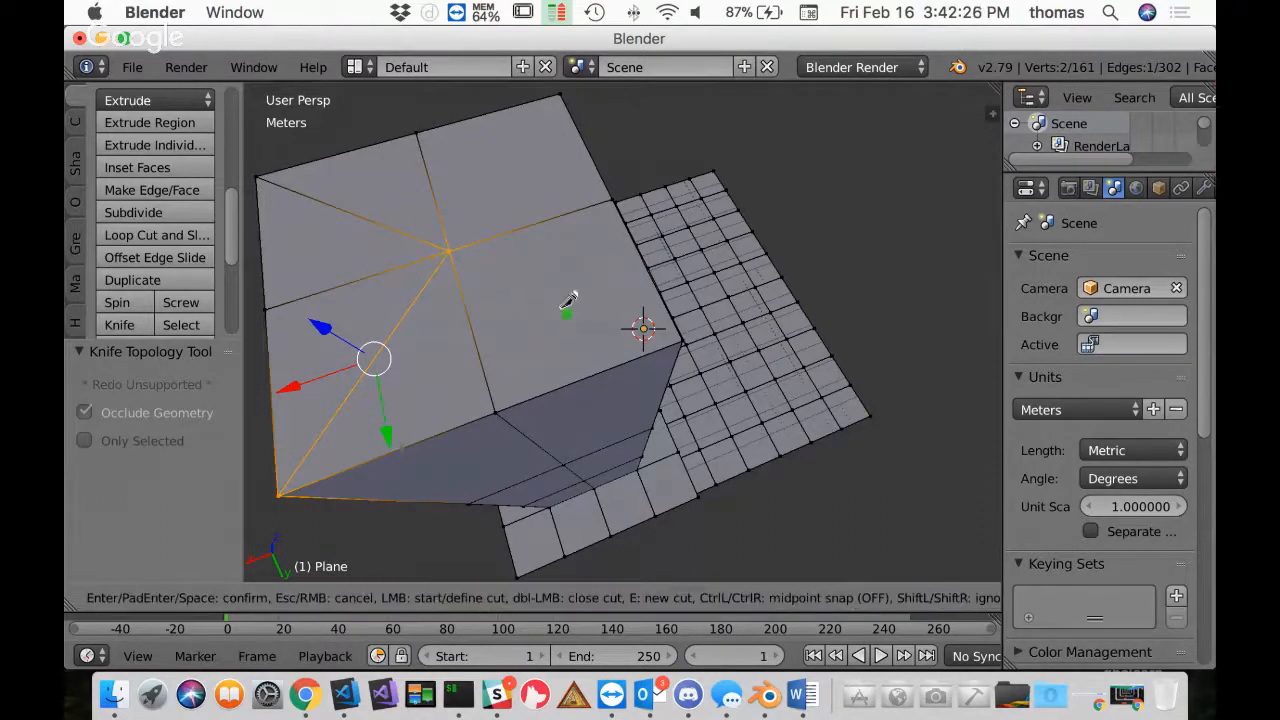
left_click(469, 254)
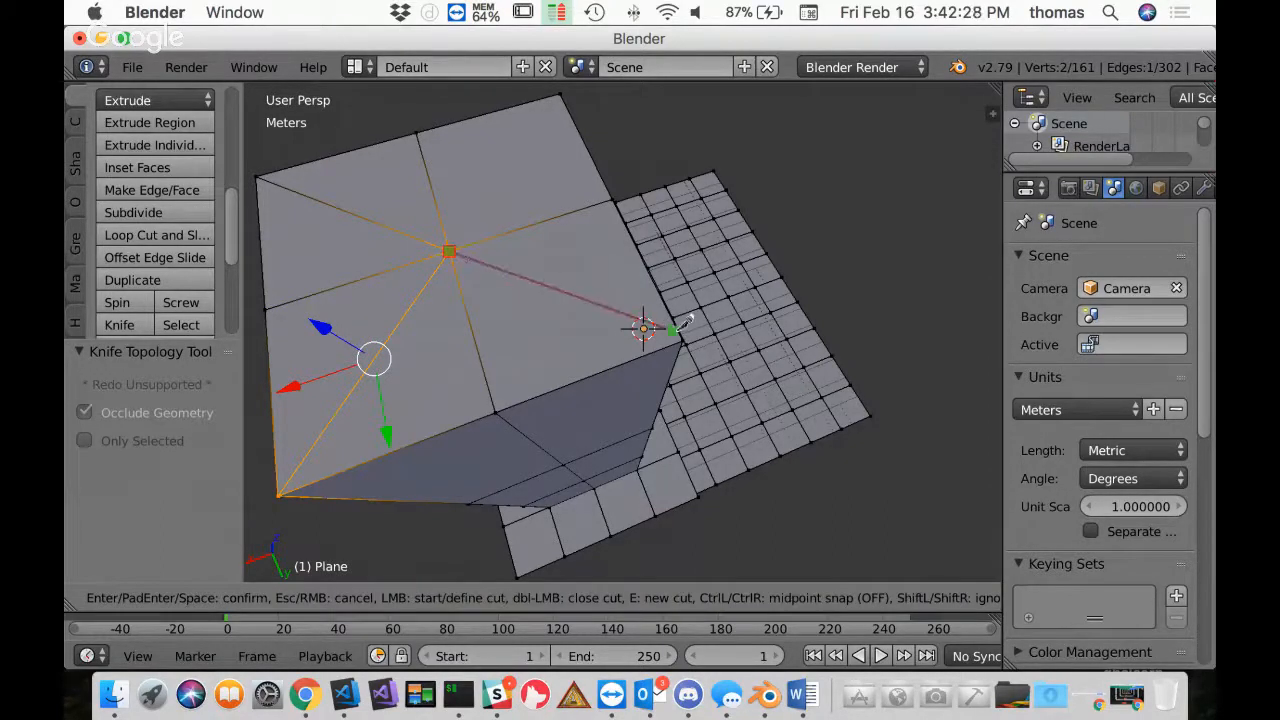
left_click(681, 329)
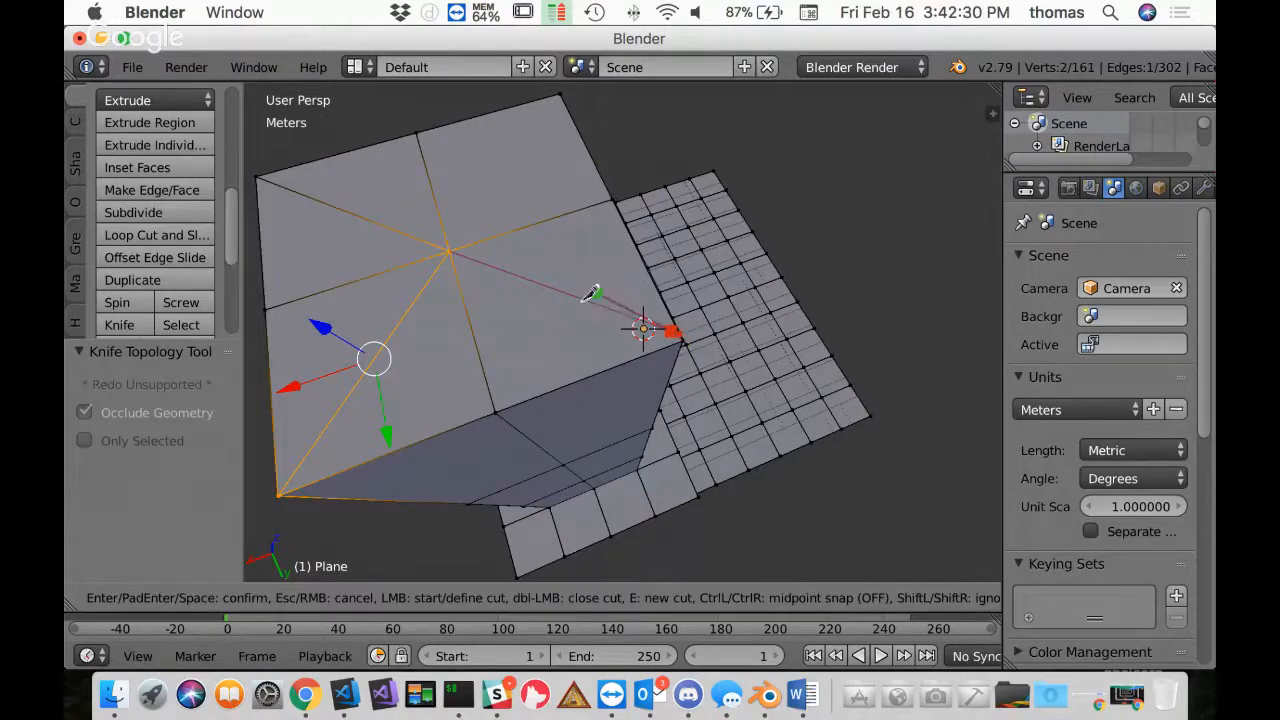
key("Escape")
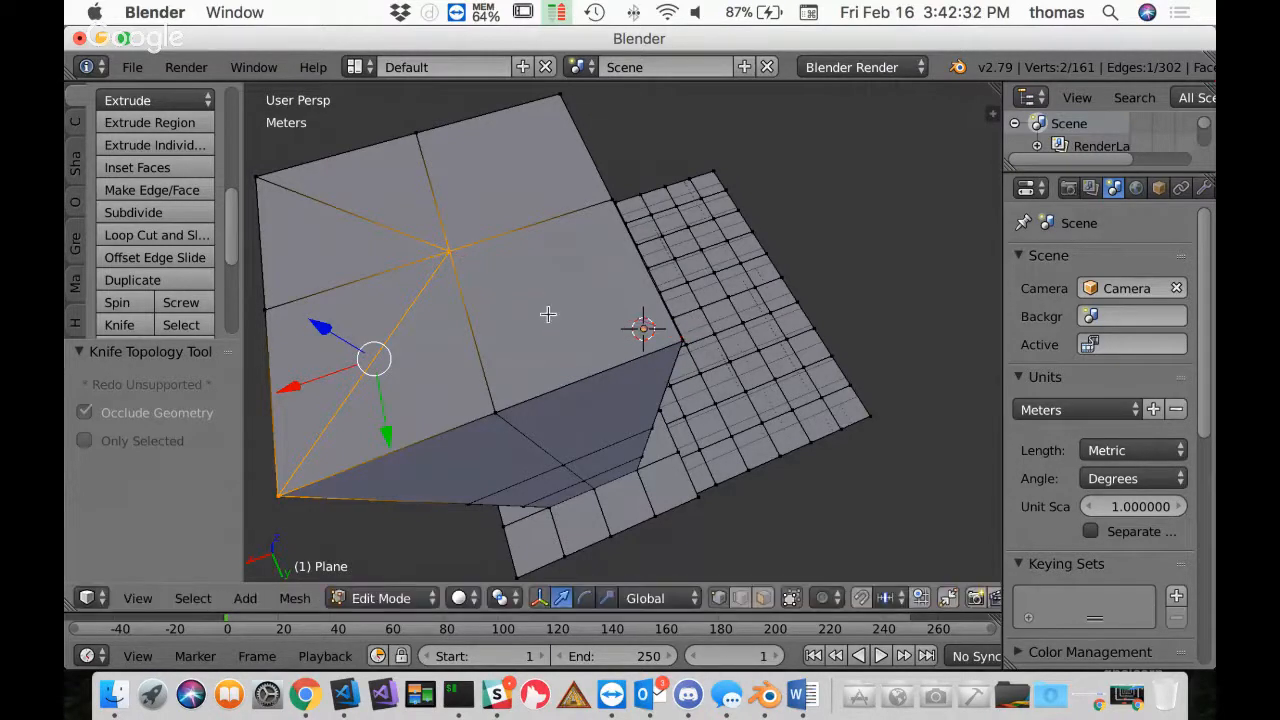
Knife-cut a third diagonal edge from the top's centre vertex to the corner diagonally opposite the earlier diagonal's corner
key("k")
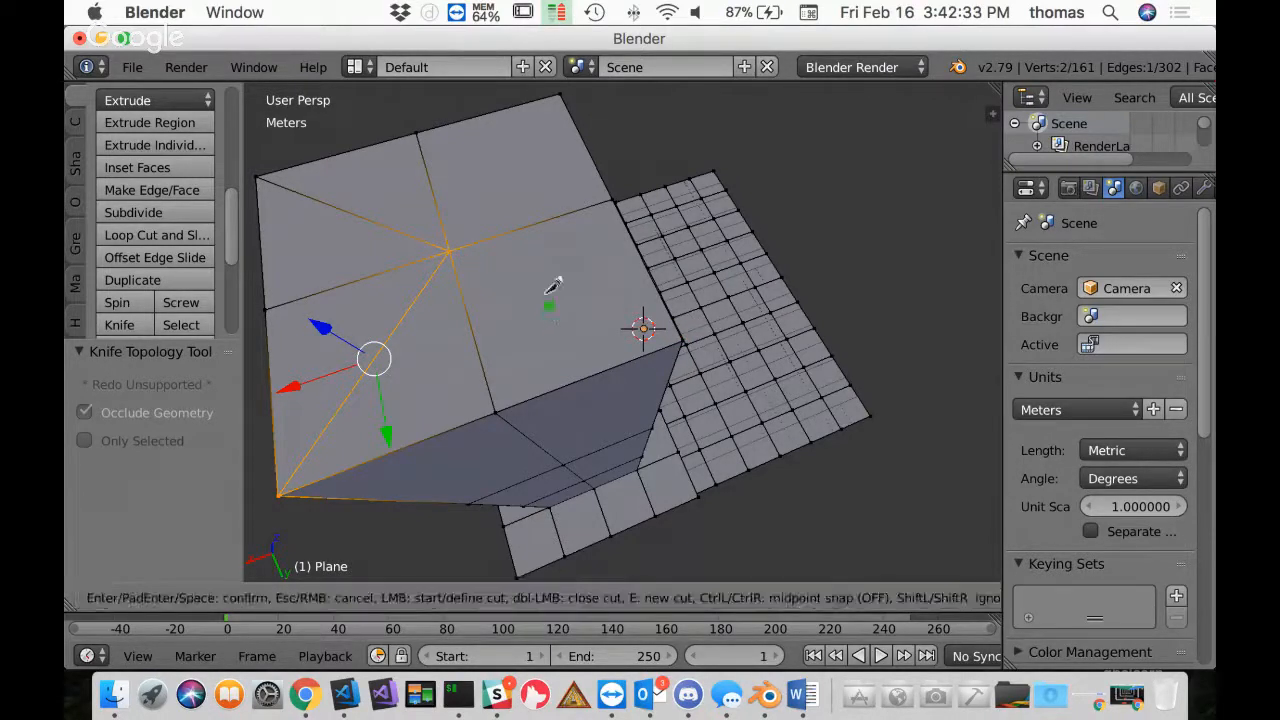
left_click(449, 246)
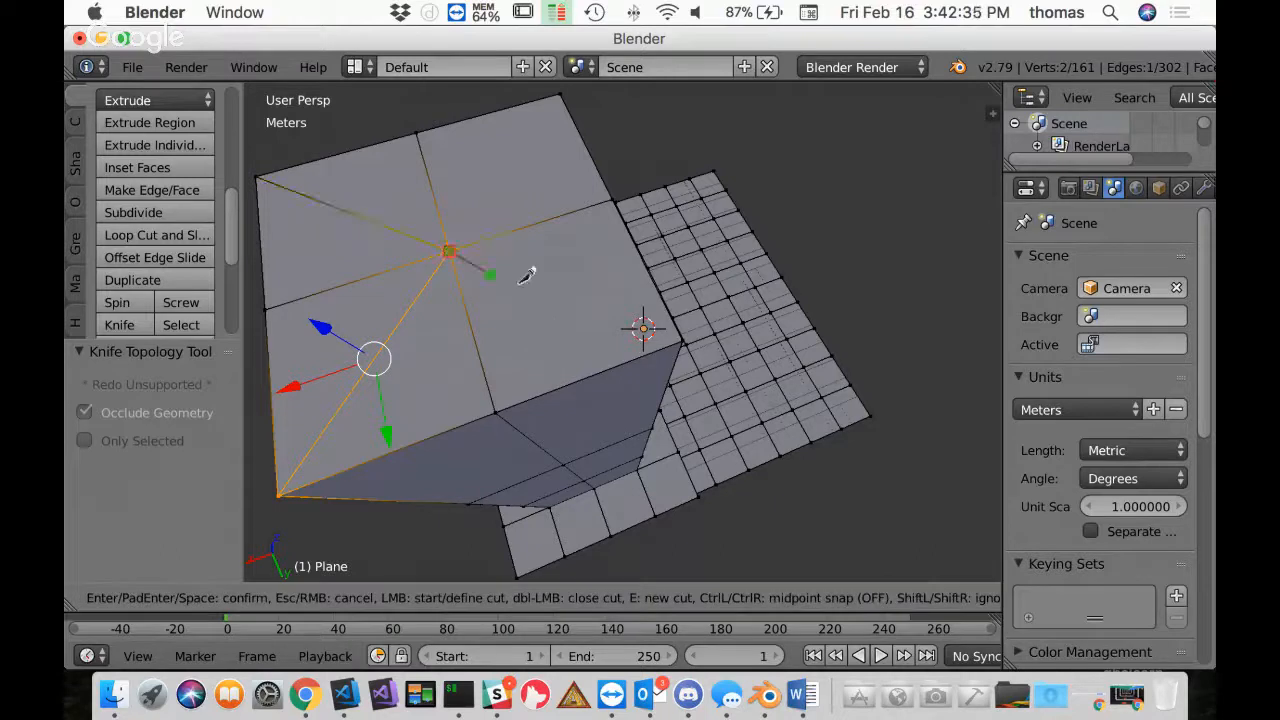
left_click(688, 333)
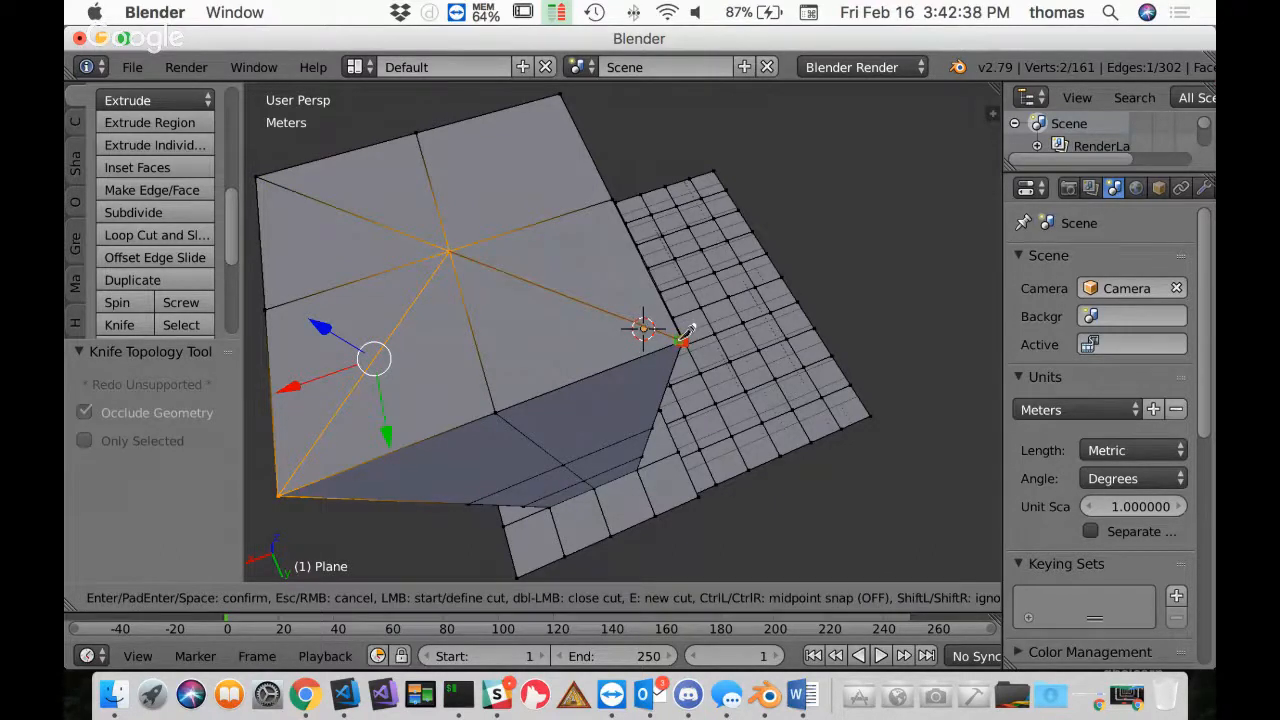
key("Return")
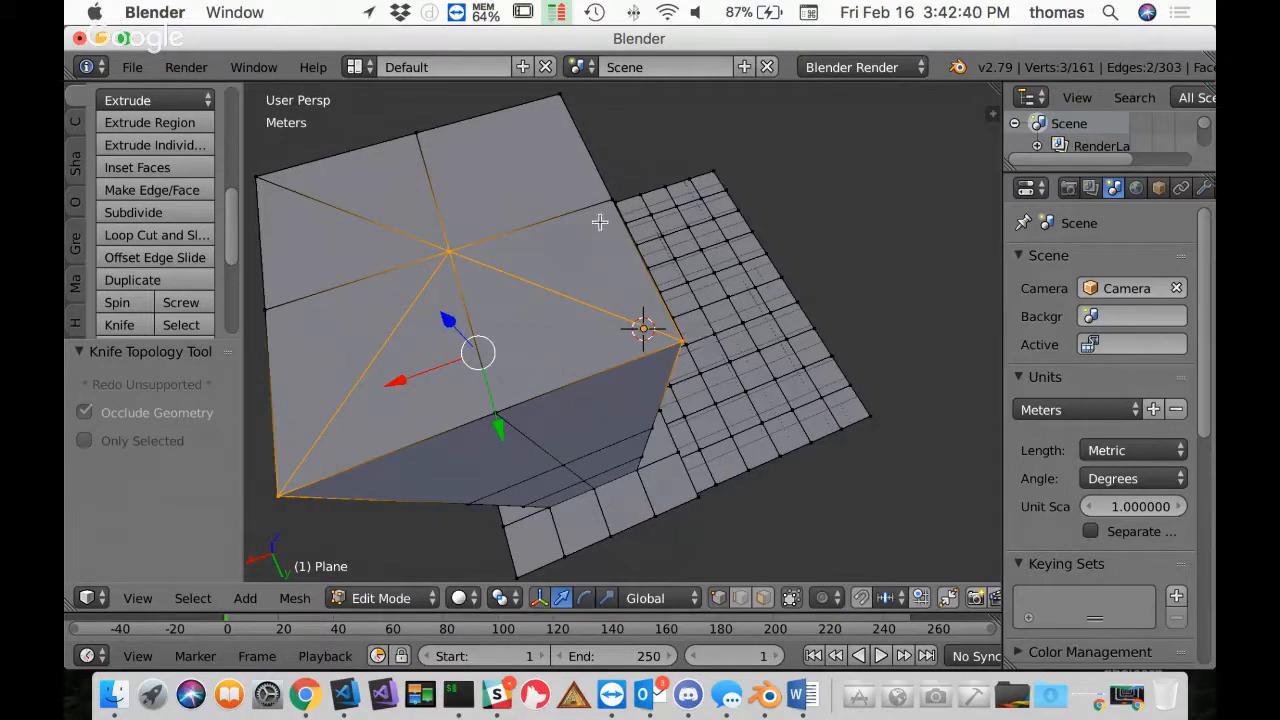
Knife-cut the last diagonal edge from the top's centre vertex to the remaining uncut corner
middle_click_drag(599, 222, 530, 249)
key("k")
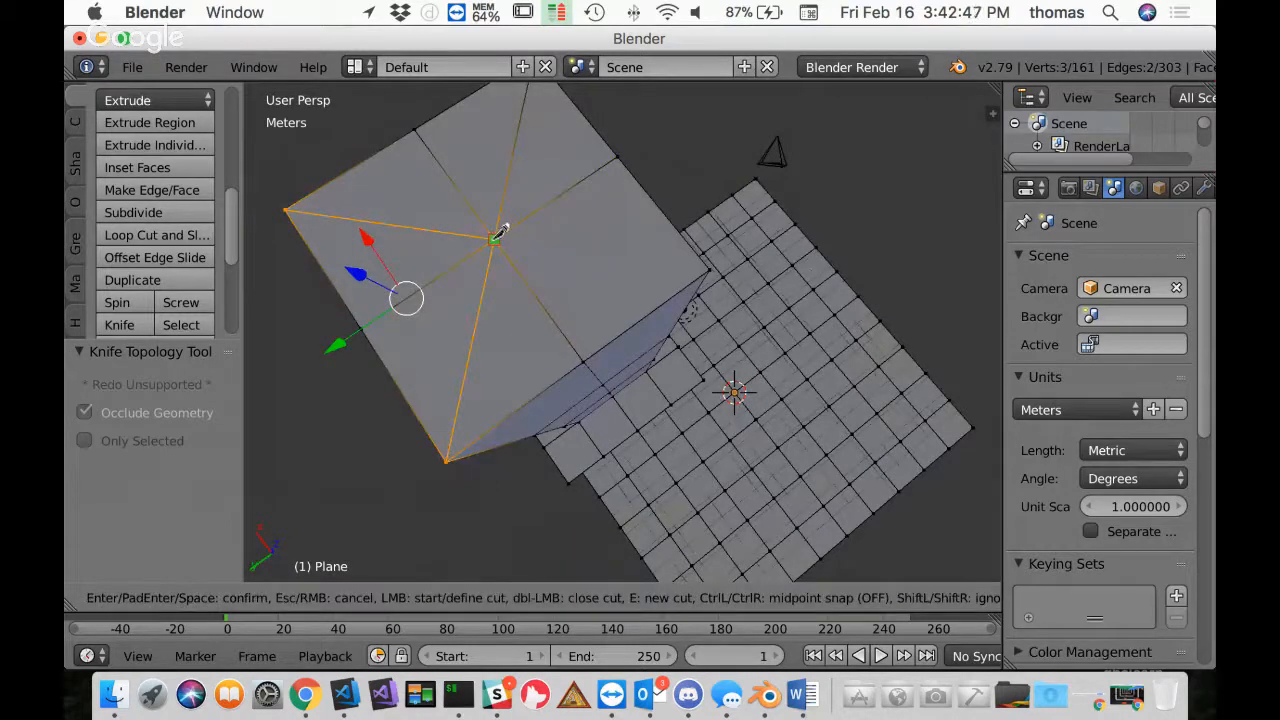
left_click(495, 237)
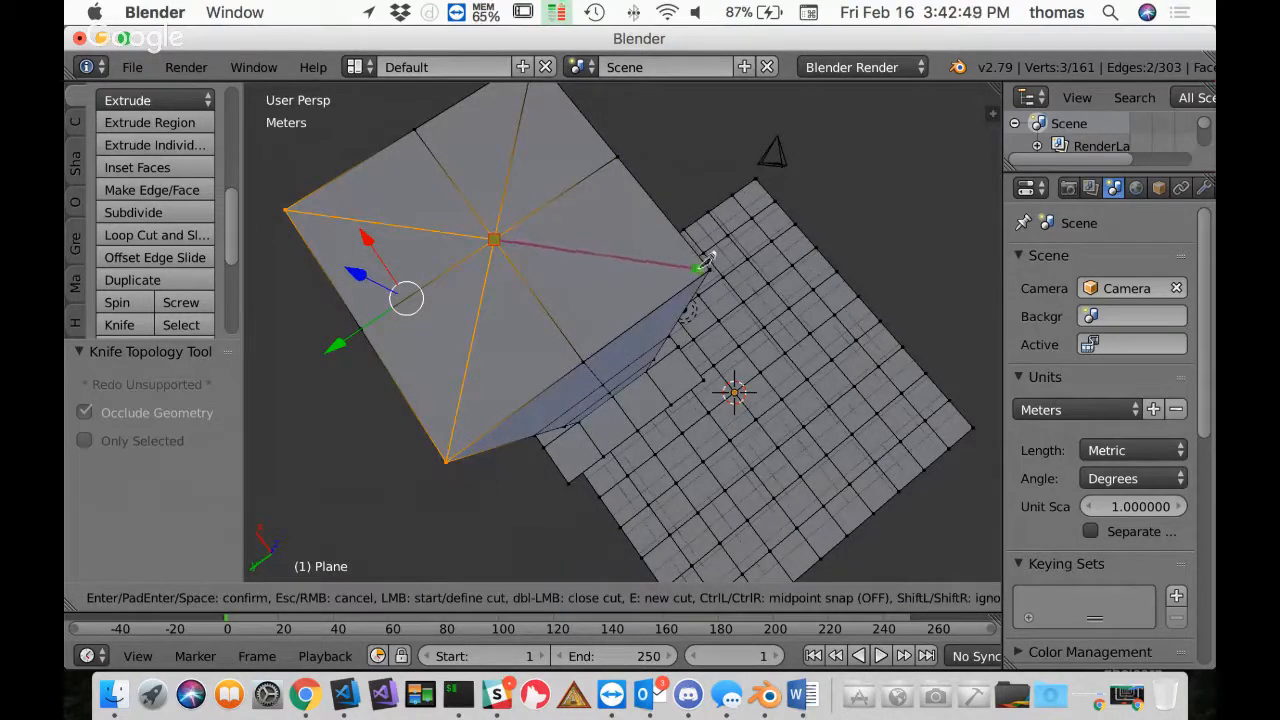
left_click(708, 267)
key("Return")
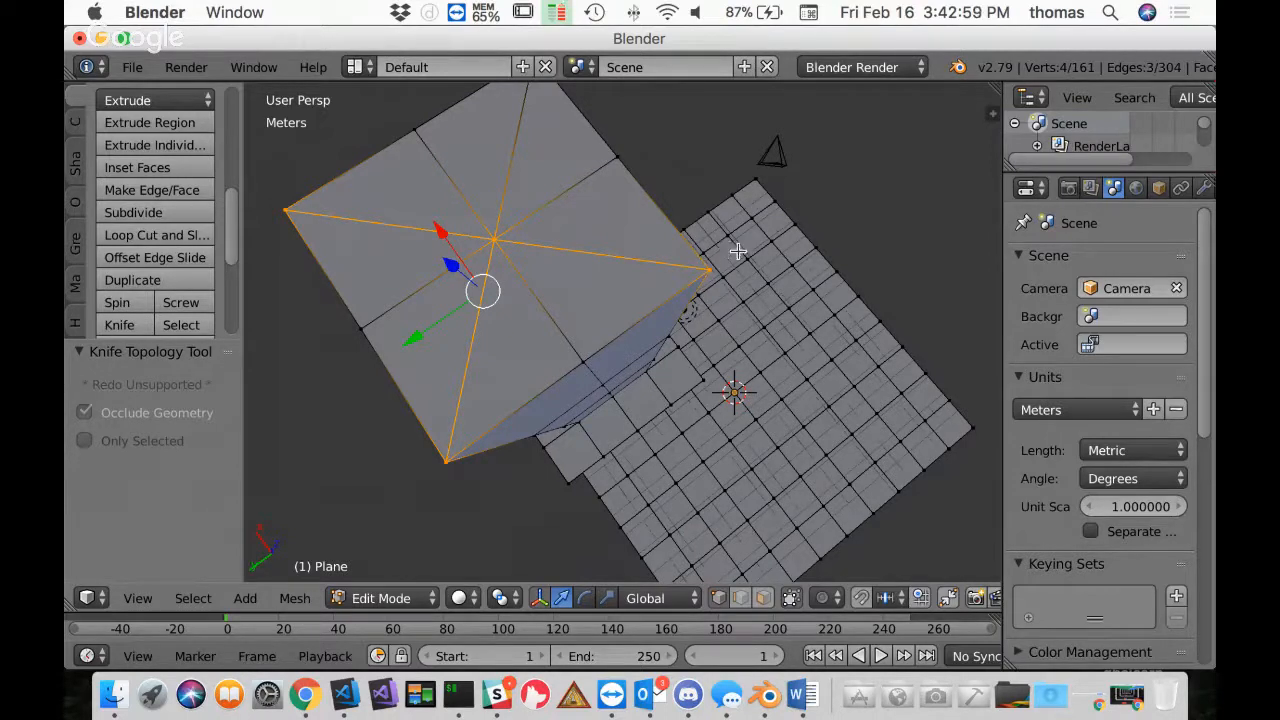
Deselect everything, select the centre vertex of the tower's top and raise it about 1.38 m along Z to form a pointed roof
middle_click_drag(803, 251, 668, 249)
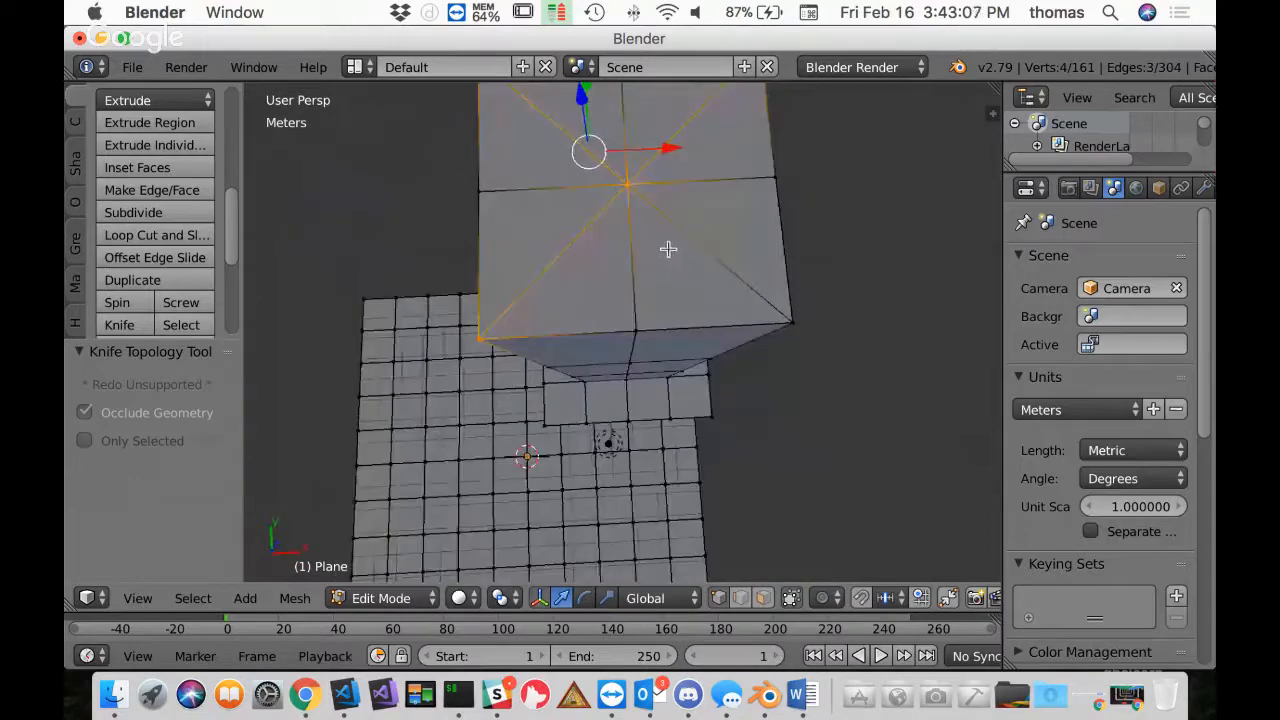
middle_click_drag(694, 200, 674, 288)
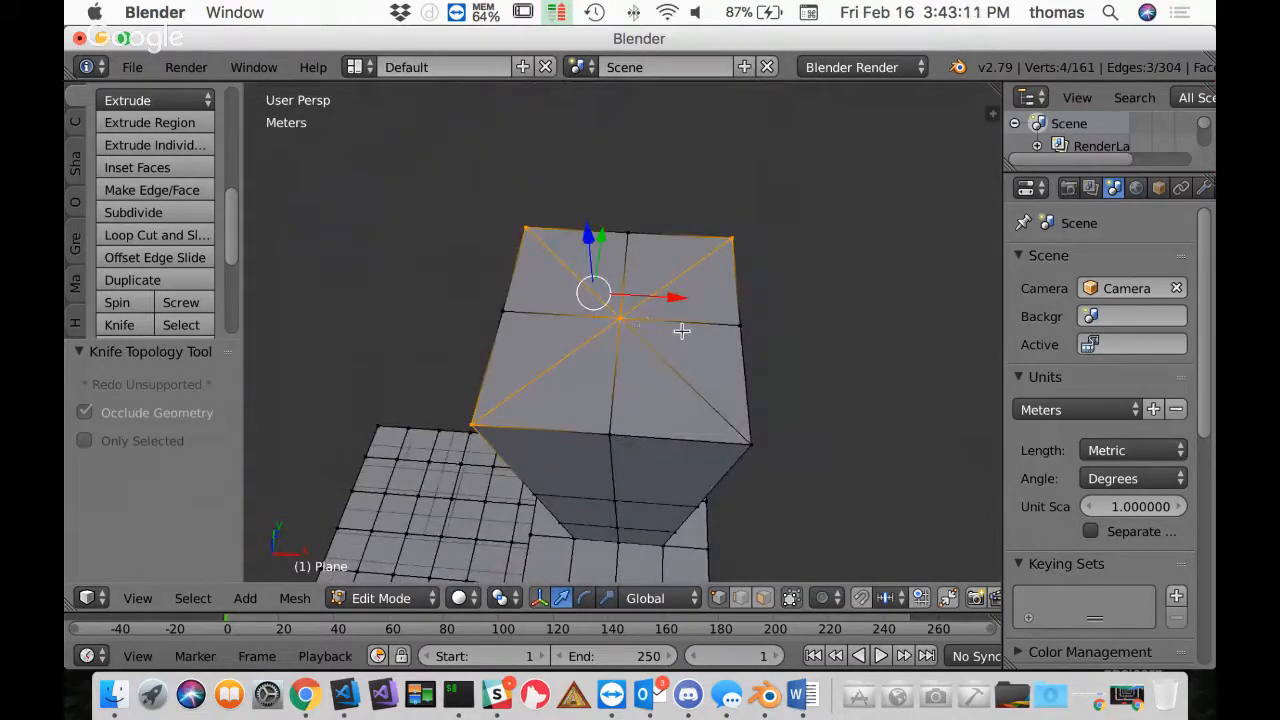
key("a")
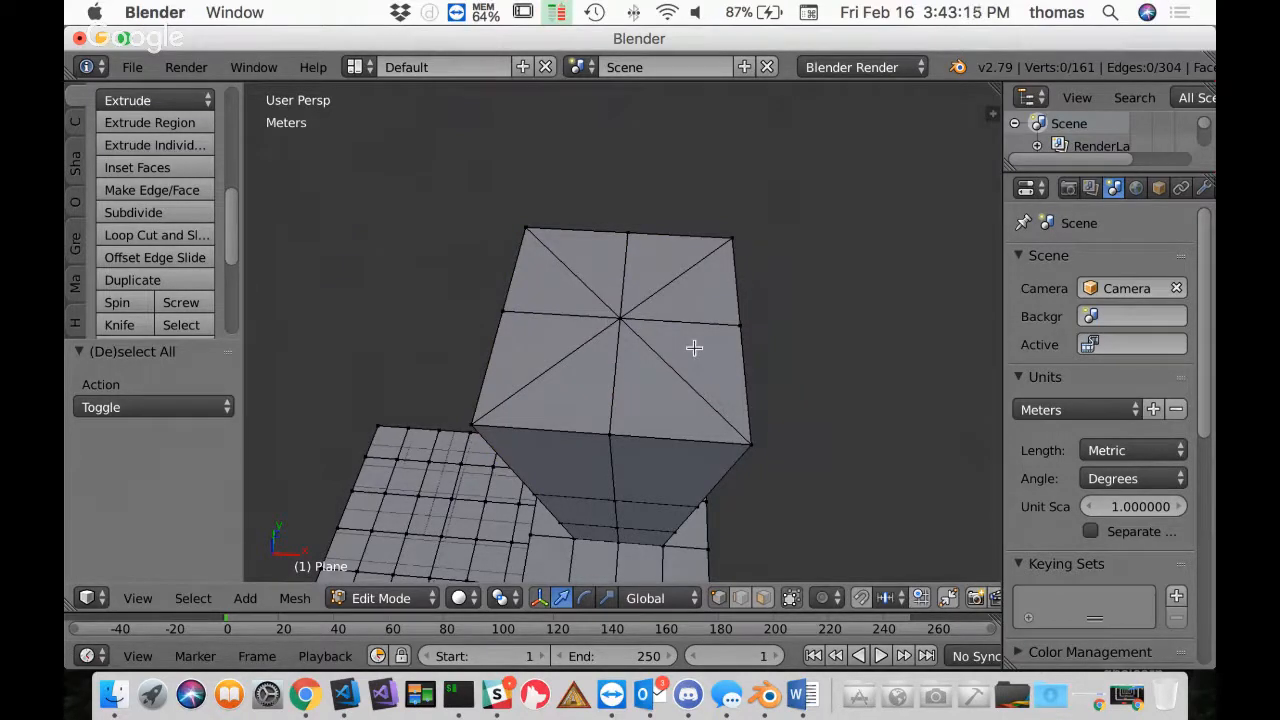
right_click(619, 318)
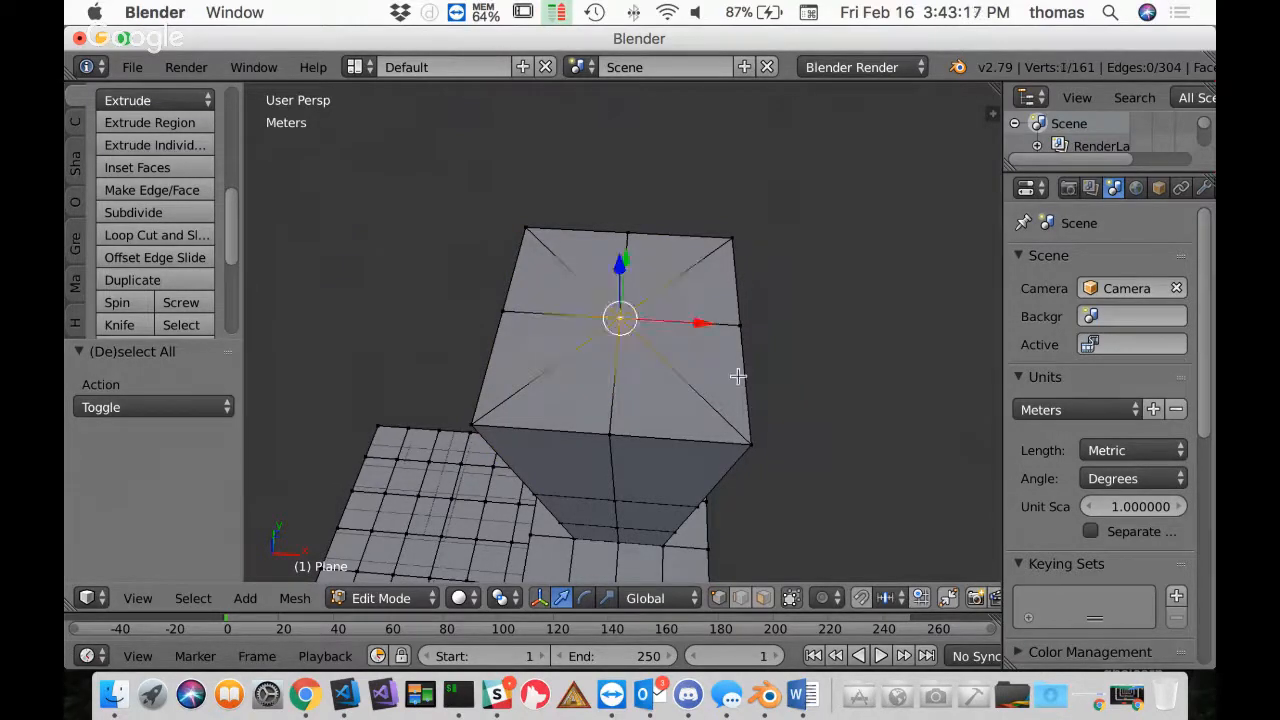
middle_click_drag(737, 376, 711, 237)
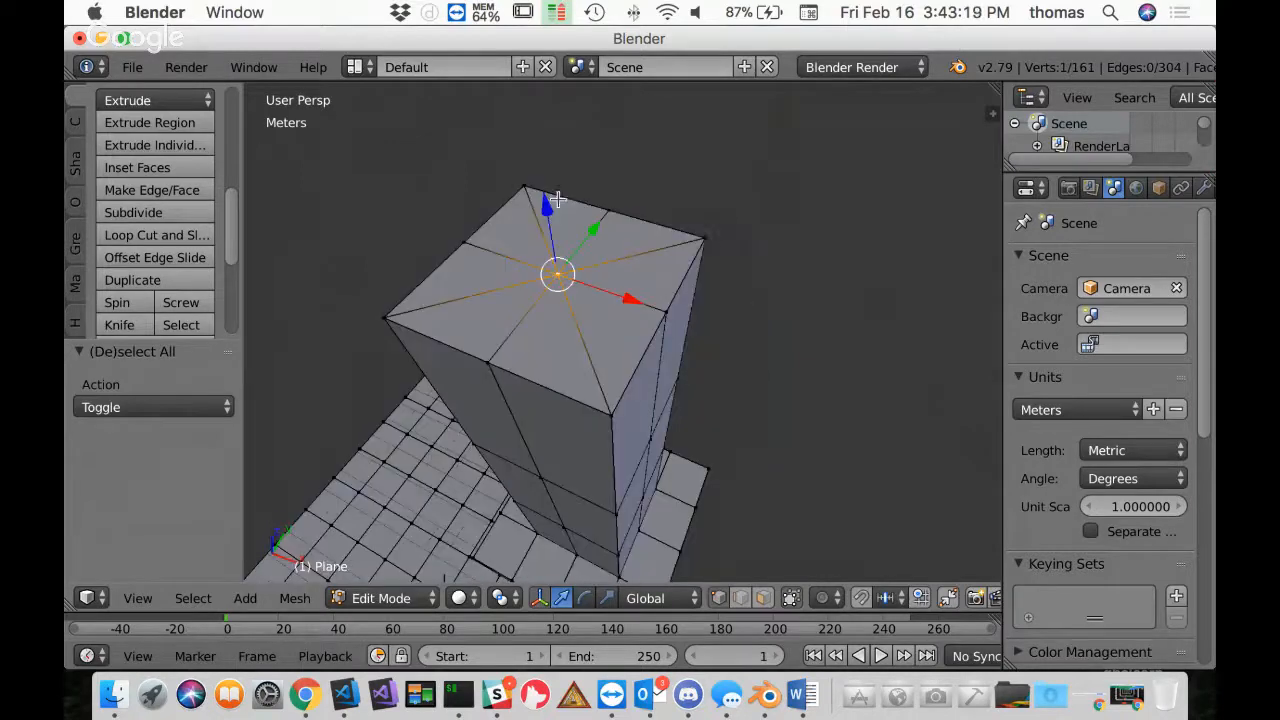
left_click_drag(546, 207, 534, 126)
middle_click_drag(791, 220, 589, 197)
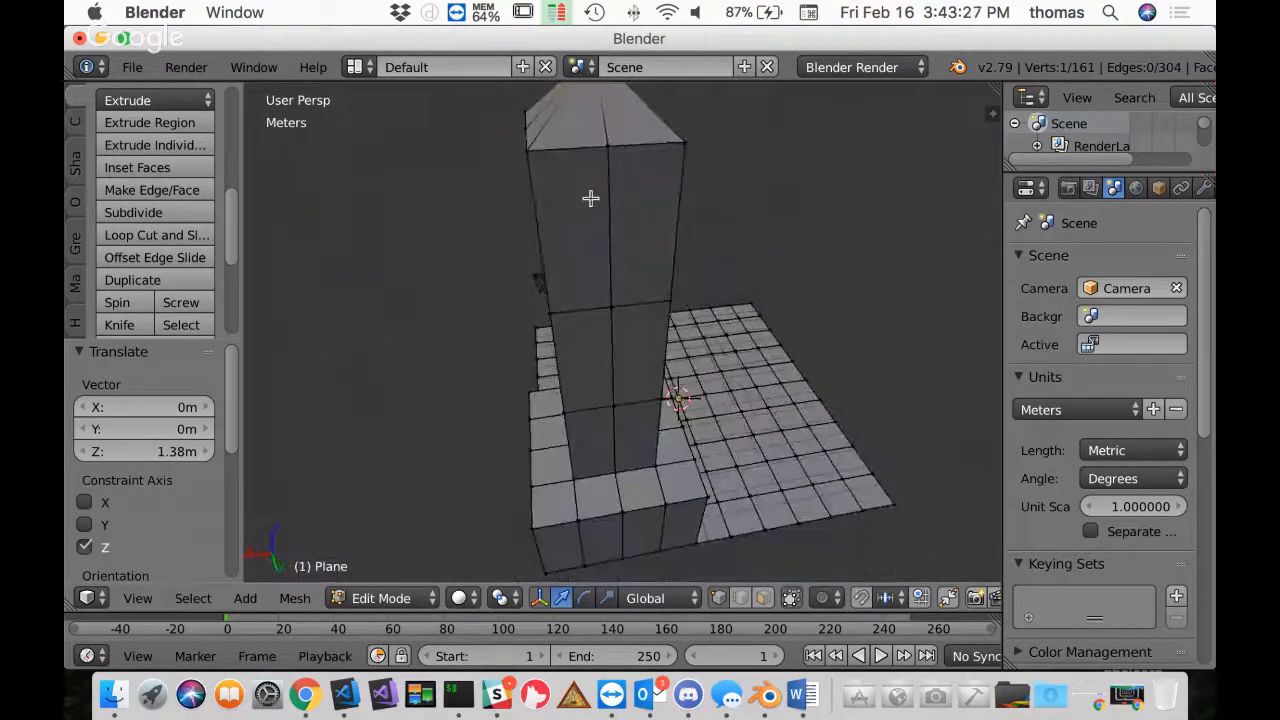
middle_click_drag(627, 154, 641, 286)
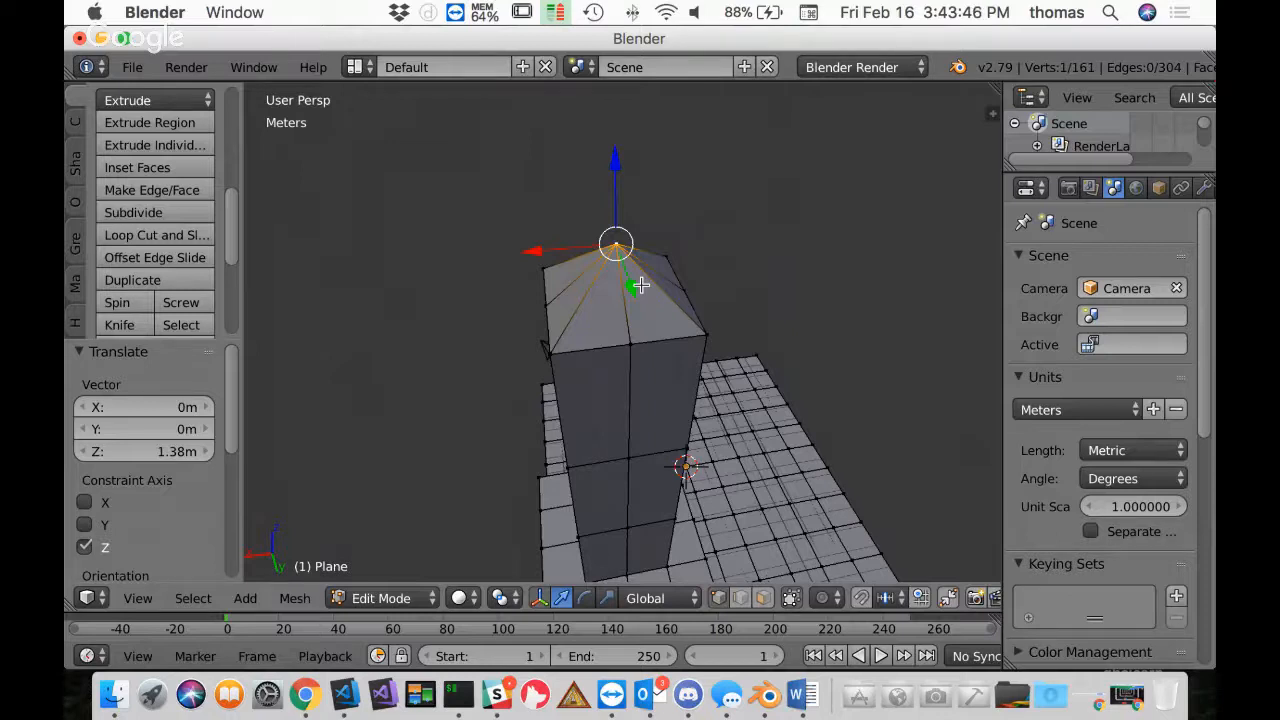
middle_click_drag(709, 286, 678, 300)
middle_click_drag(681, 438, 684, 383)
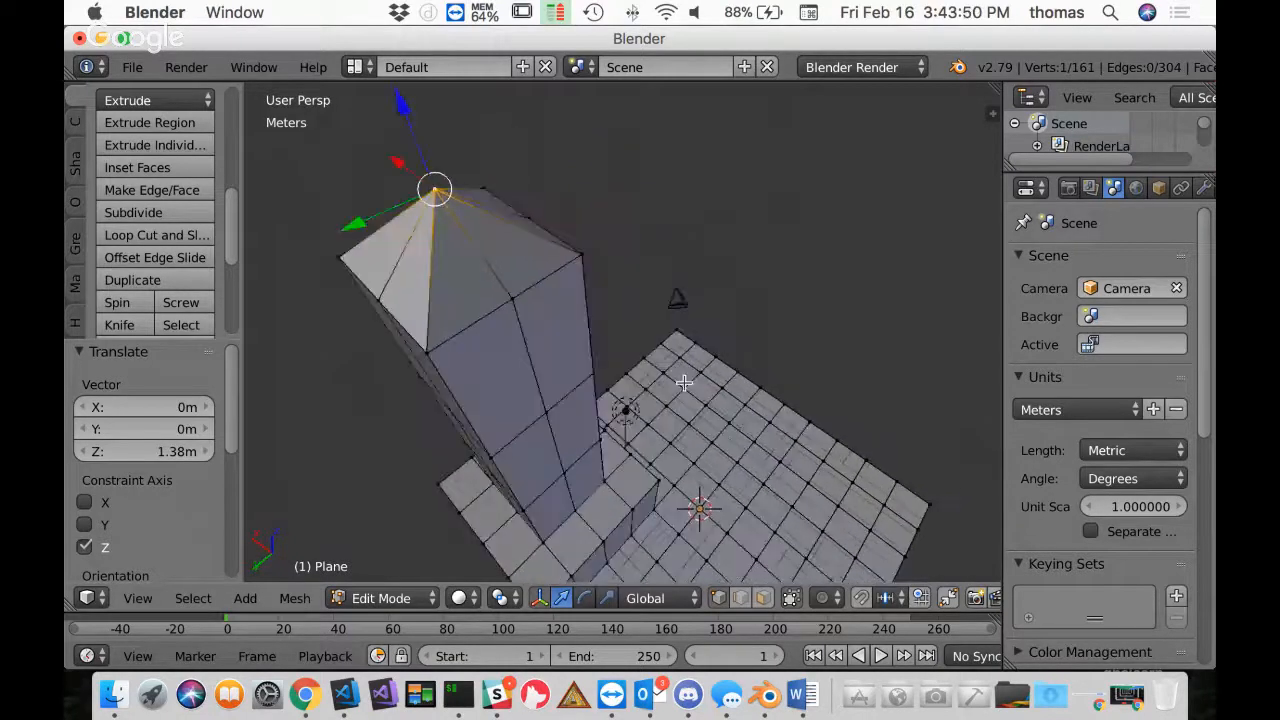
Switch the mesh to face selection mode with the tower and the whole ground grid in view
key("KP_7")
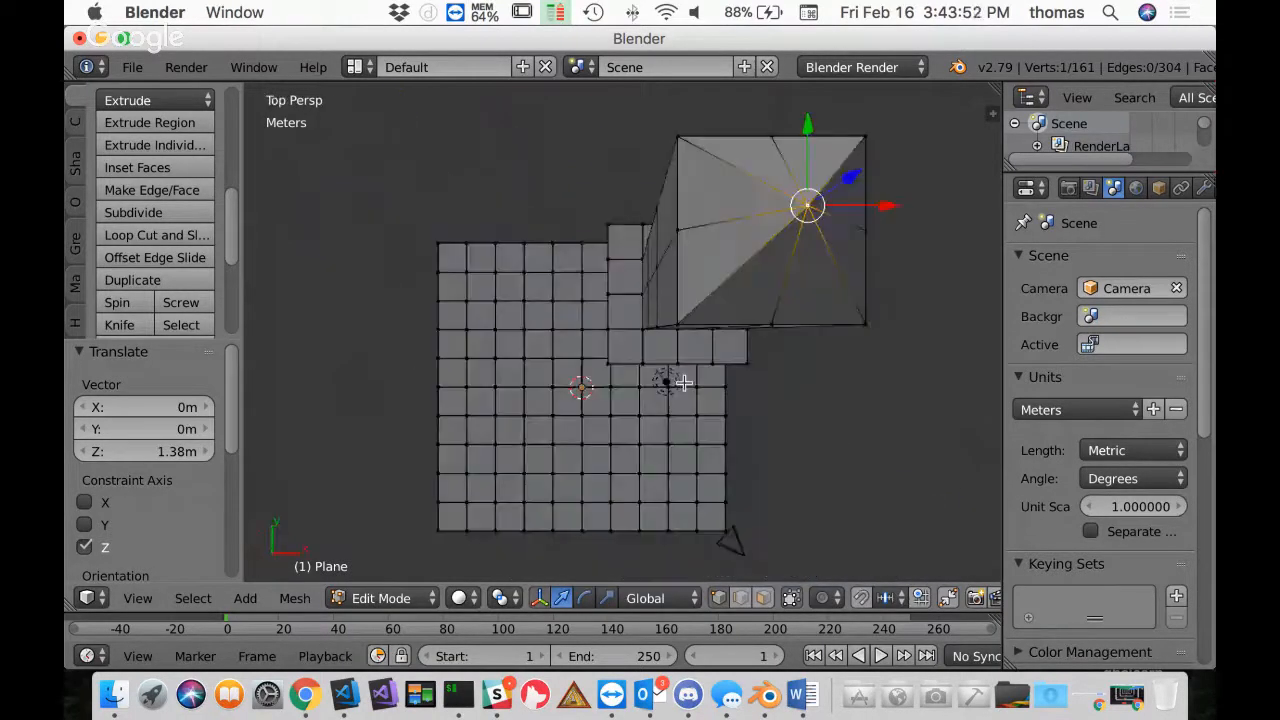
scroll(631, 383, "up", 3)
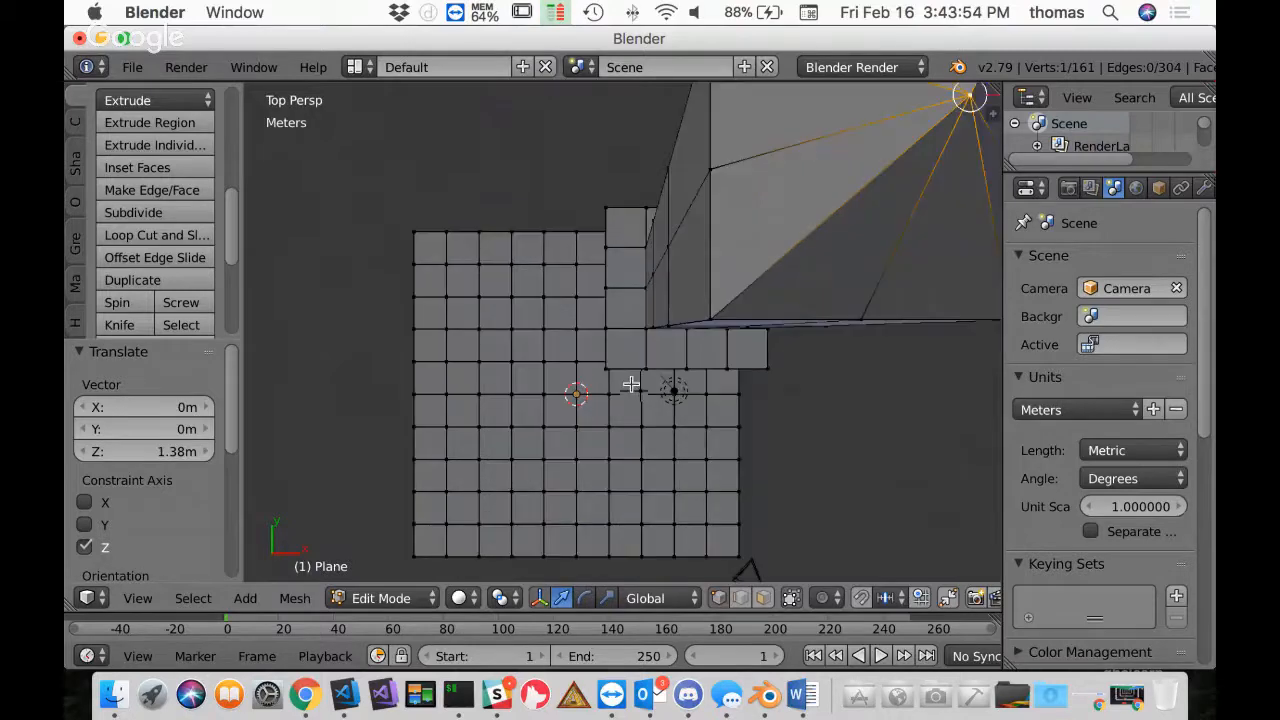
scroll(631, 383, "down", 5)
mouse_move(634, 403)
middle_mouse_down()
mouse_move(651, 363)
mouse_move(612, 410)
middle_mouse_up()
scroll(586, 457, "down", 2)
scroll(616, 453, "up", 3)
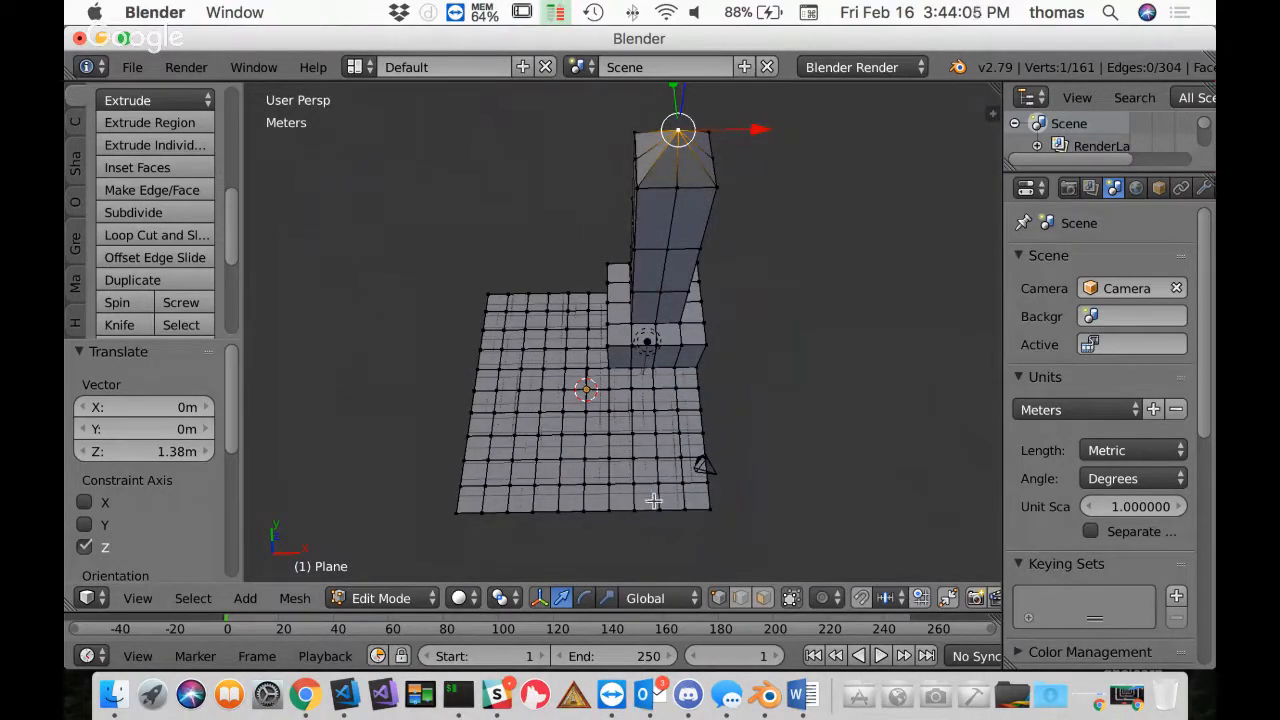
key("ctrl+Tab")
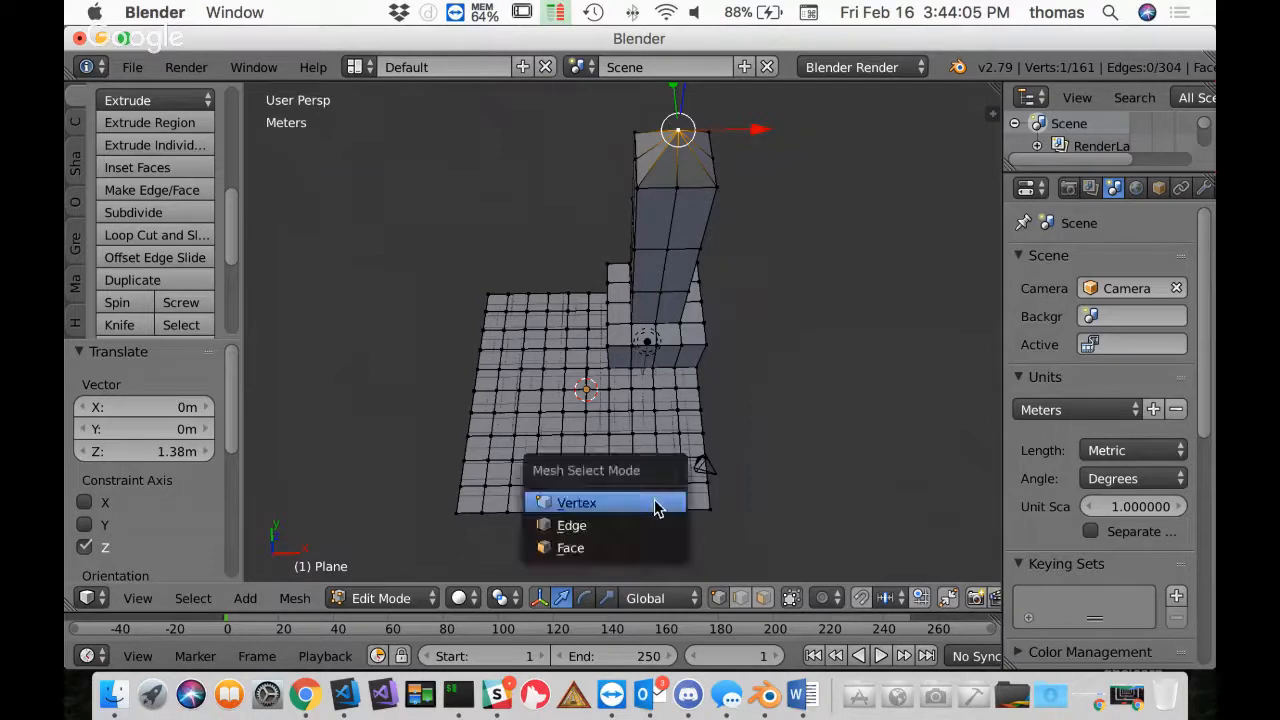
left_click(586, 548)
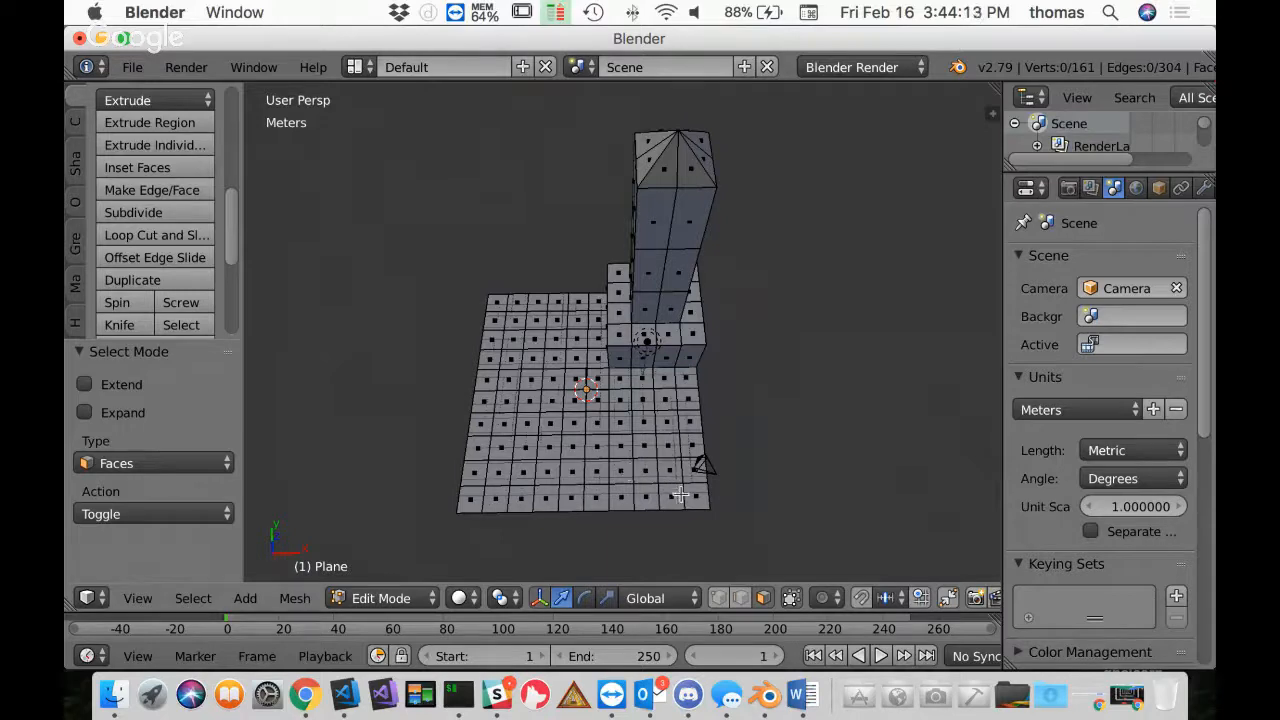
Try selecting a block of ground faces one by one at the plane's front edge, and clear the selection
right_click(643, 493)
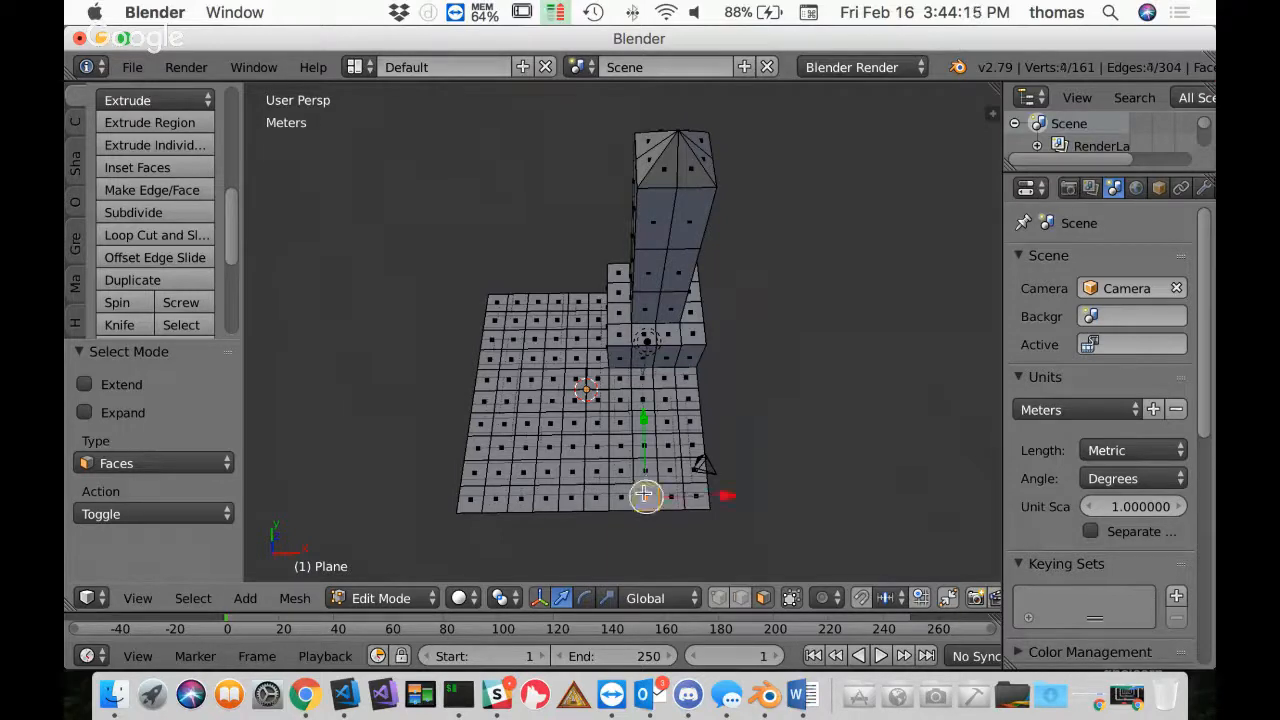
right_click(645, 470, "shift")
right_click(650, 448, "shift")
right_click(646, 424, "shift")
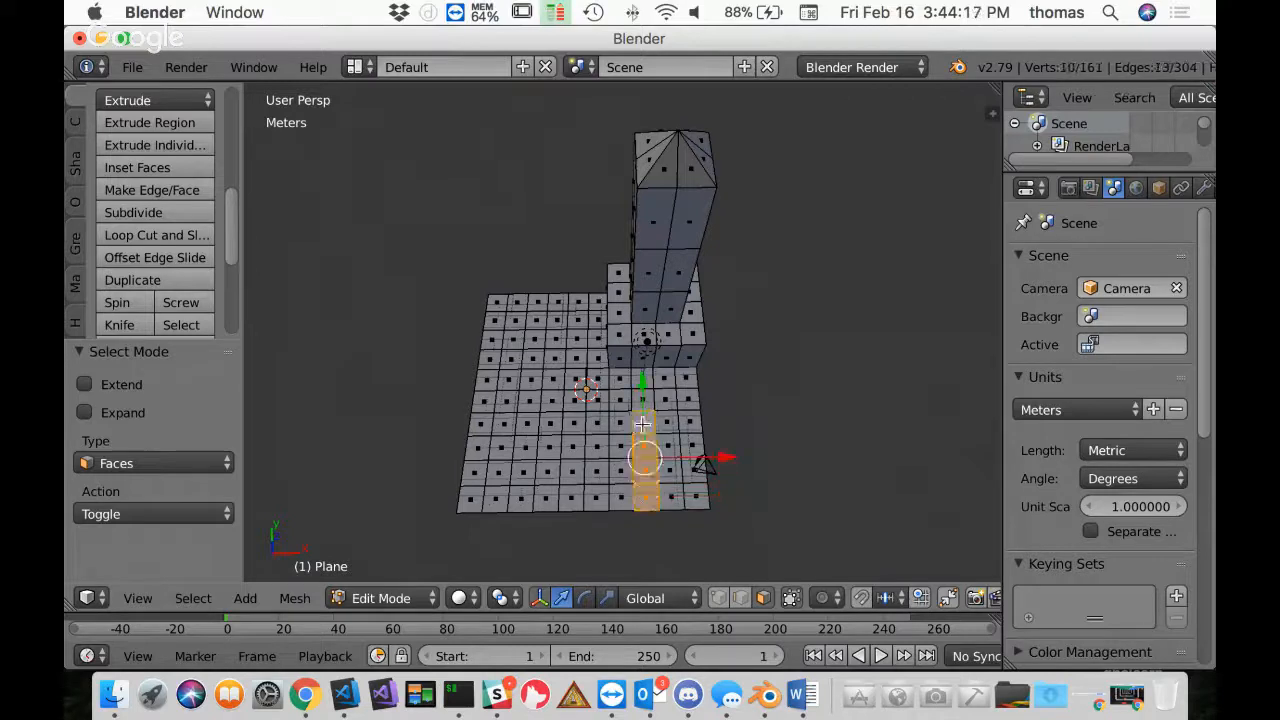
right_click(621, 423, "shift")
right_click(598, 423, "shift")
right_click(576, 423, "shift")
right_click(552, 423, "shift")
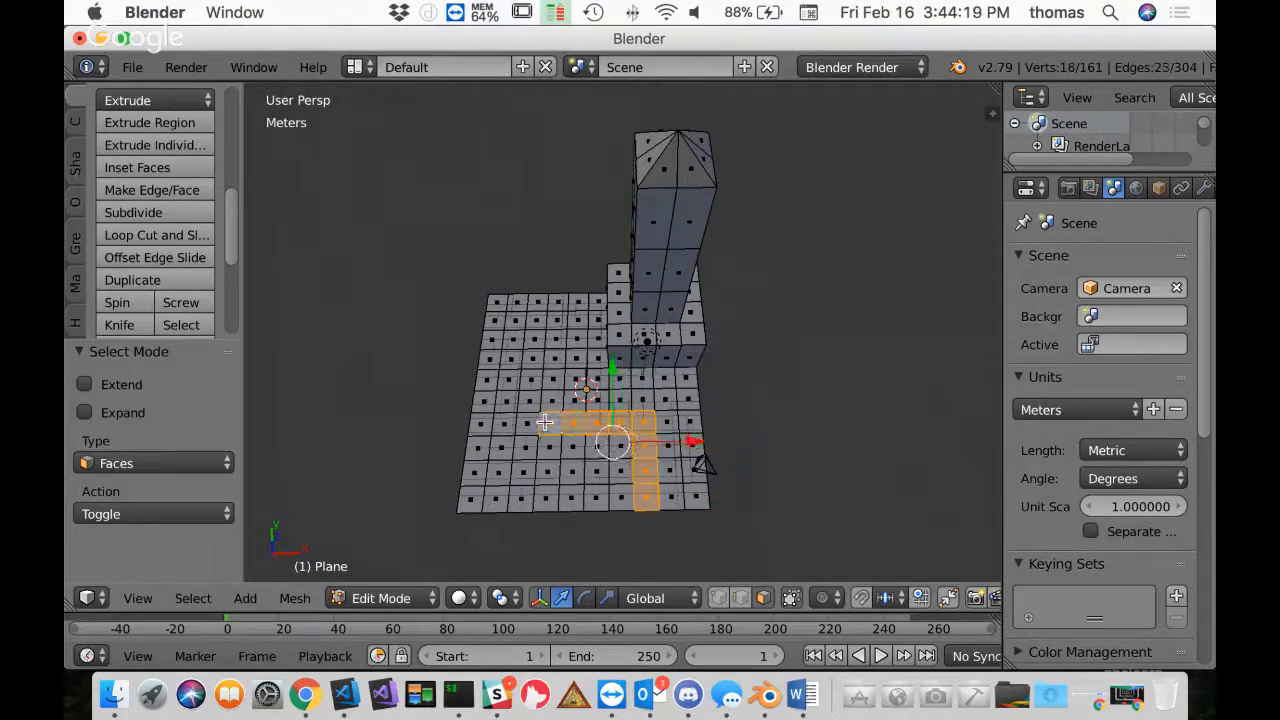
right_click(548, 447, "shift")
right_click(547, 472, "shift")
right_click(545, 495, "shift")
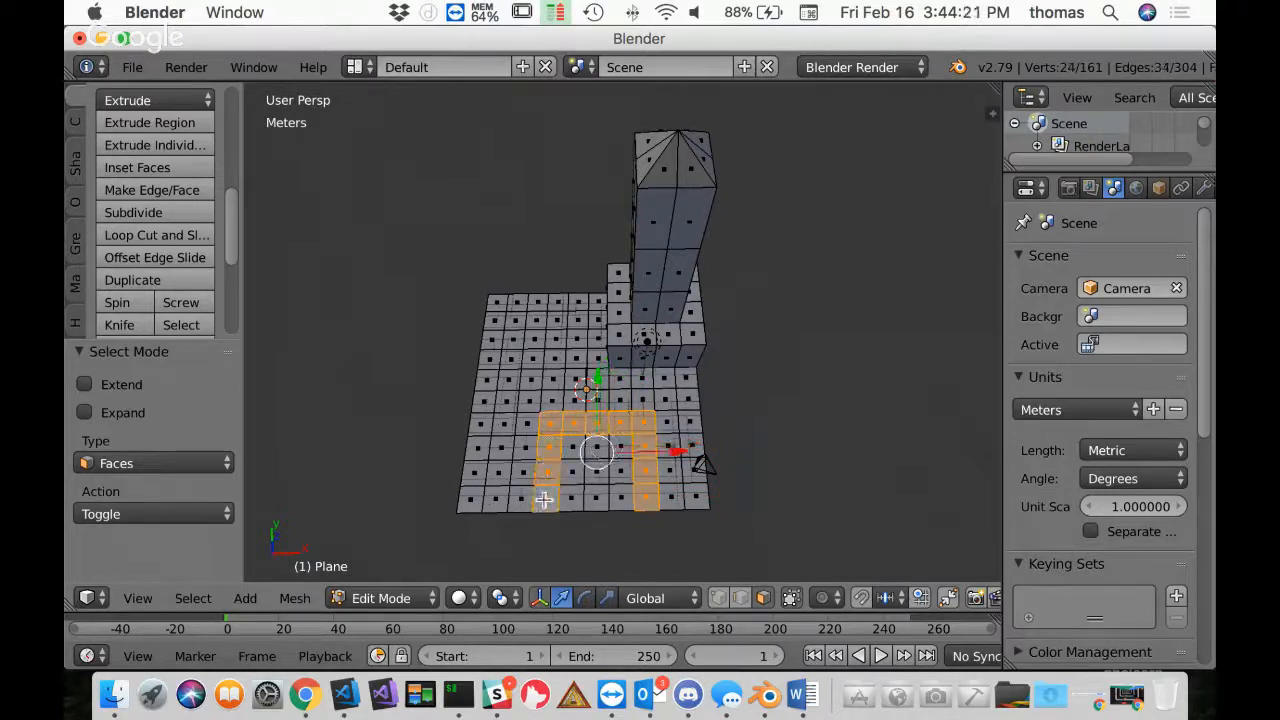
right_click(520, 497, "shift")
right_click(522, 472, "shift")
right_click(525, 448, "shift")
right_click(527, 427, "shift")
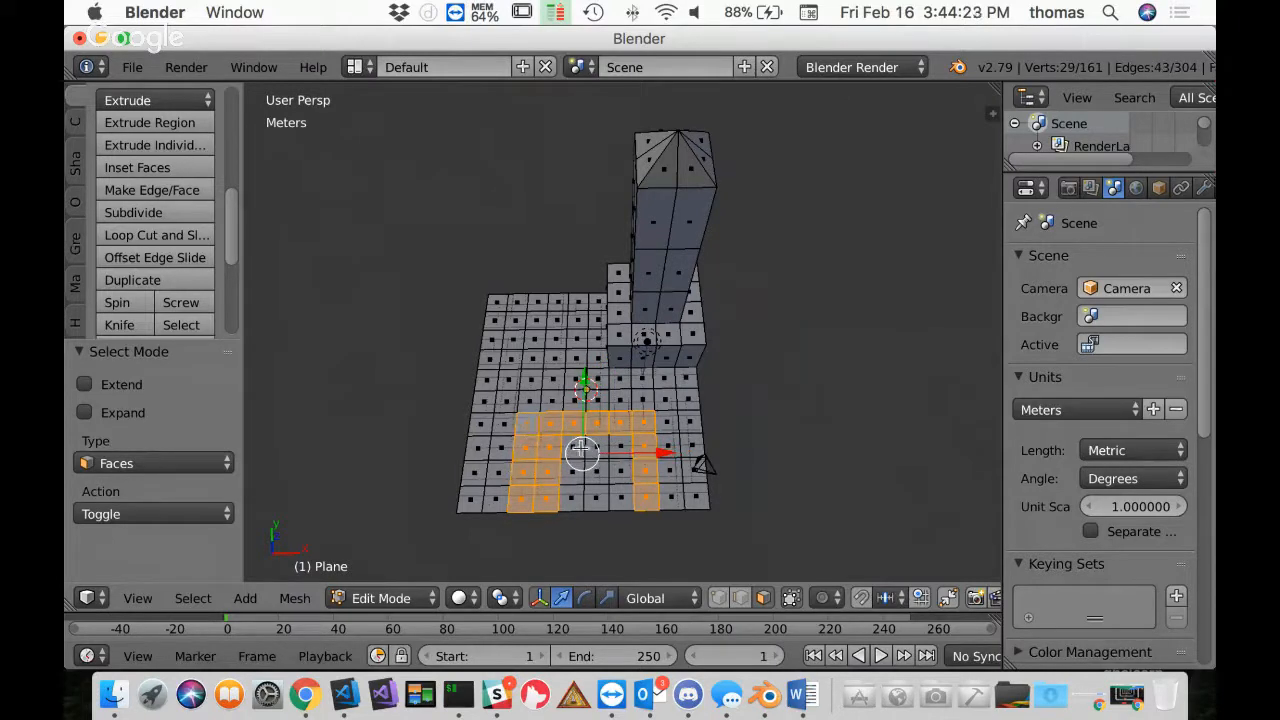
right_click(574, 448, "shift")
right_click(572, 472, "shift")
right_click(569, 495, "shift")
right_click(596, 495, "shift")
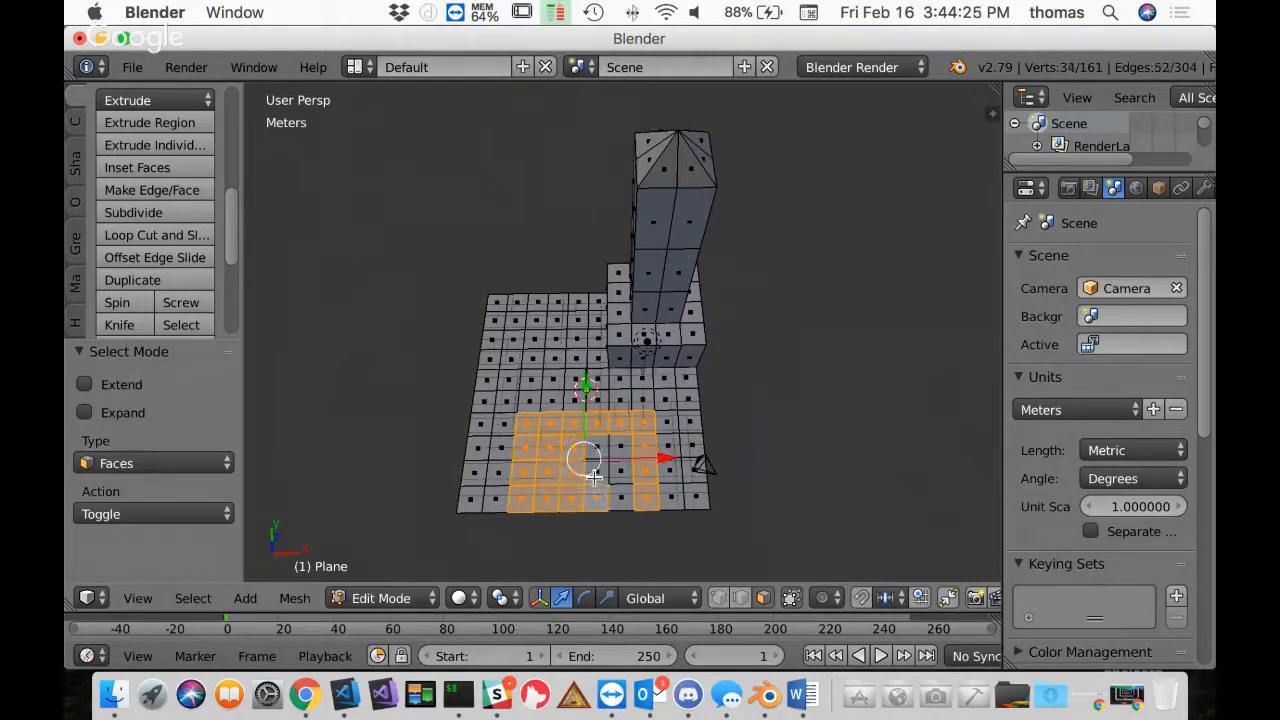
right_click(596, 472, "shift")
right_click(598, 448, "shift")
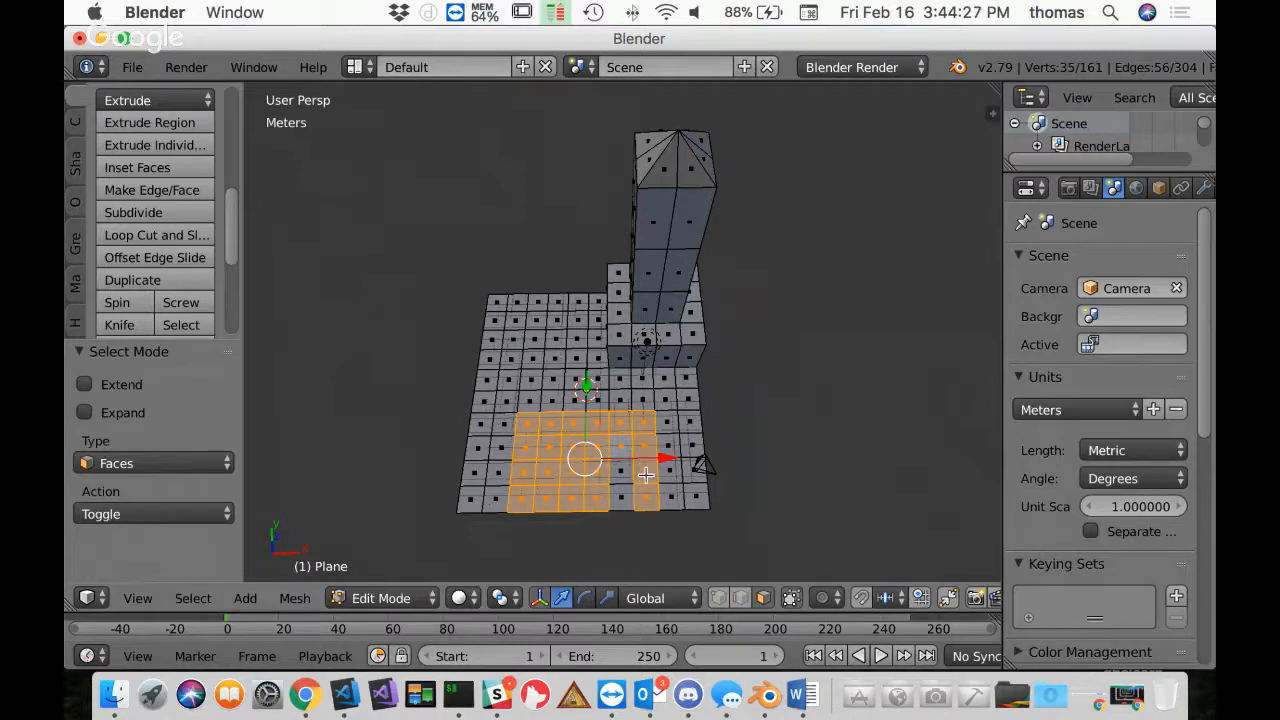
key("a")
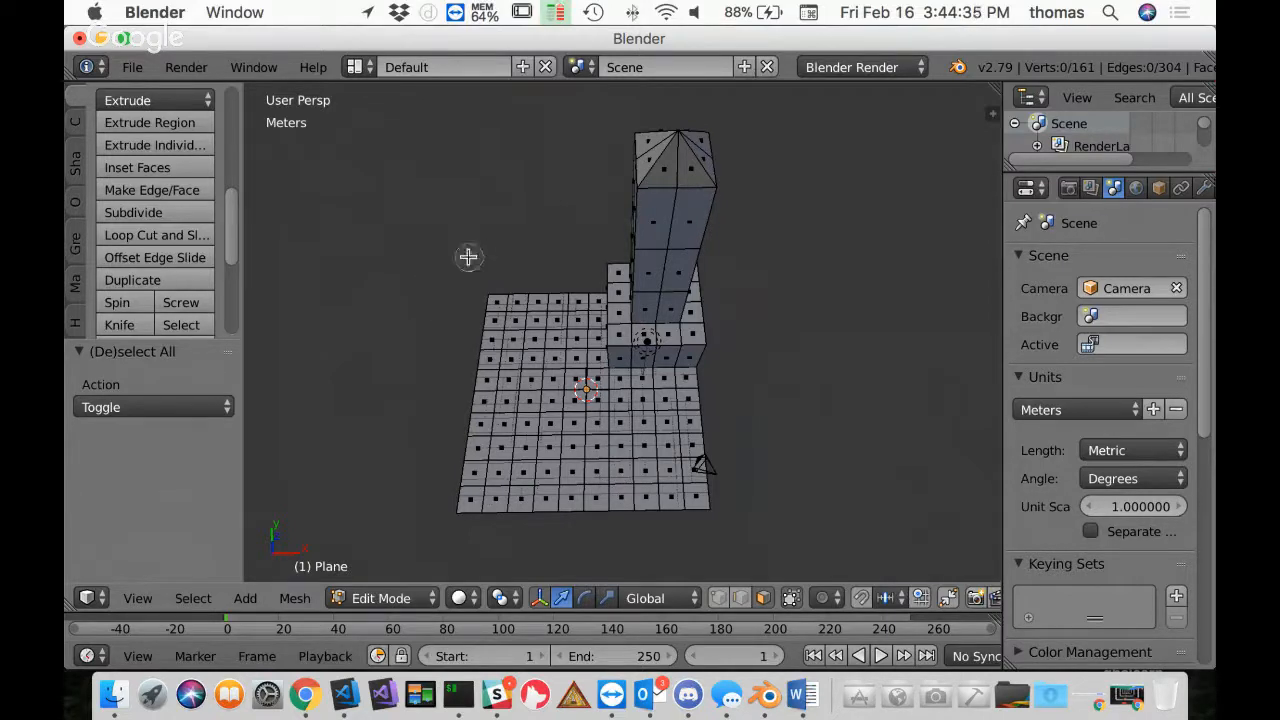
Circle-select the ground faces at the plane's front edge and remove the extra side faces, leaving a block six faces wide and four deep
right_click(524, 486)
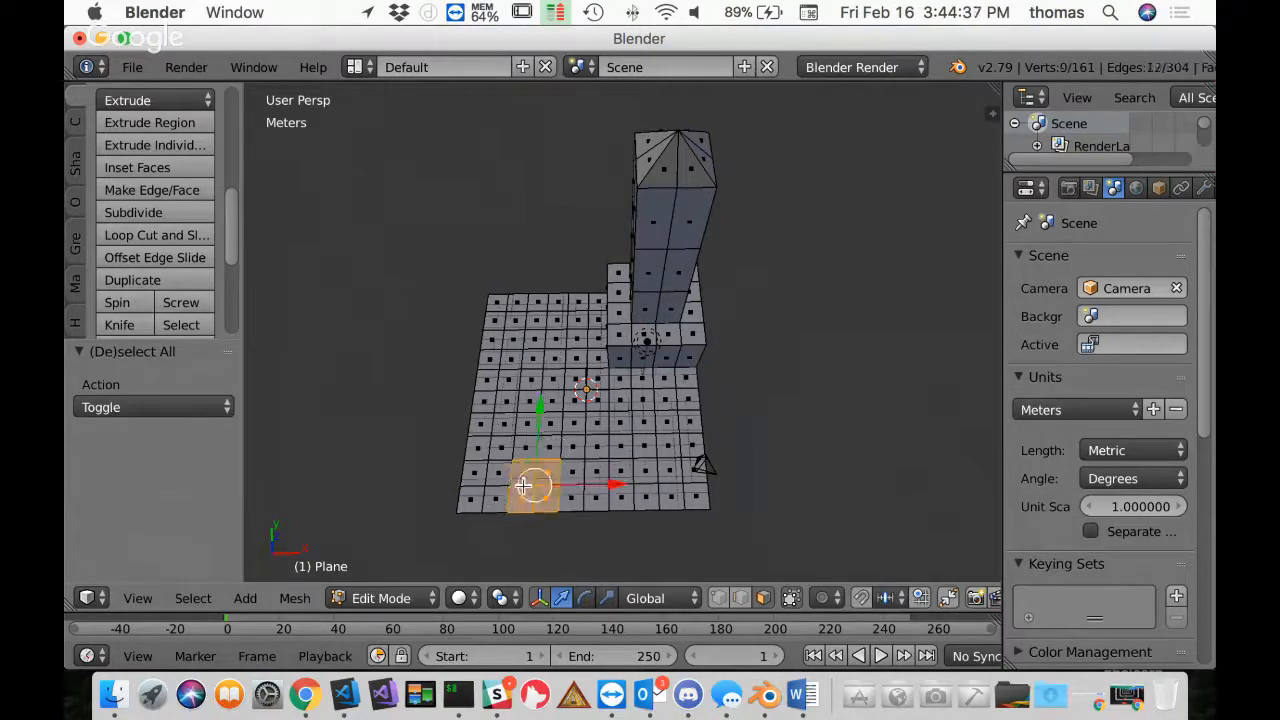
mouse_move(524, 486)
left_mouse_down()
mouse_move(515, 462)
mouse_move(532, 437)
mouse_move(650, 438)
mouse_move(636, 440)
mouse_move(625, 490)
mouse_move(567, 492)
mouse_move(644, 480)
mouse_move(596, 467)
left_mouse_up()
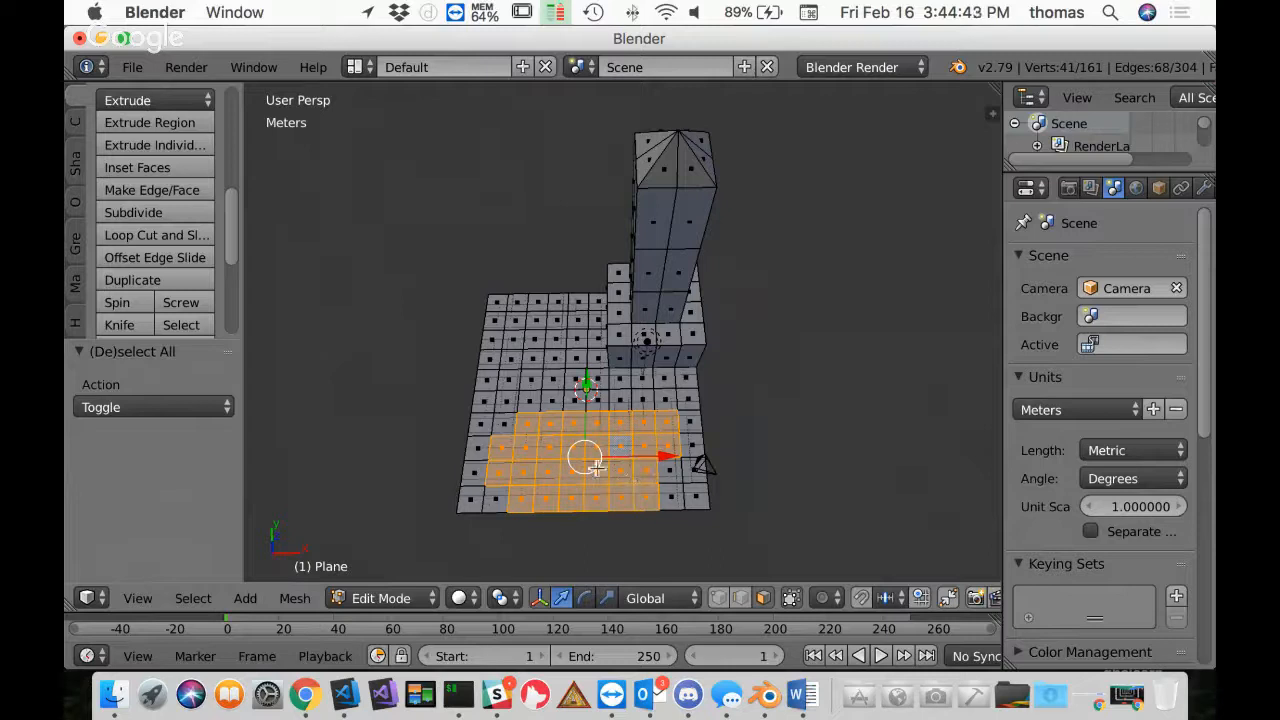
right_click(497, 446, "shift")
right_click(497, 471, "shift")
right_click(668, 448, "shift")
right_click(667, 424, "shift")
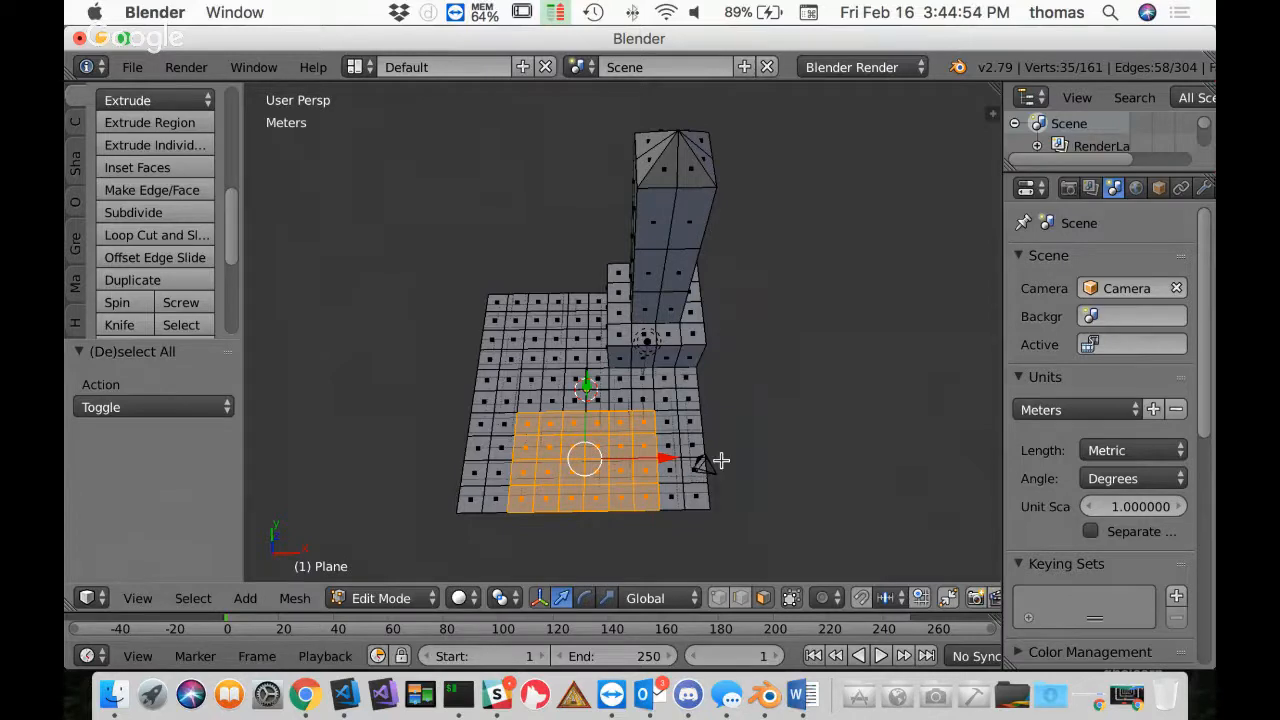
Extrude the selected six-by-four block of ground faces upward by 4 m, and extrude it by another 4 m
type("e")
type("4")
key("Return")
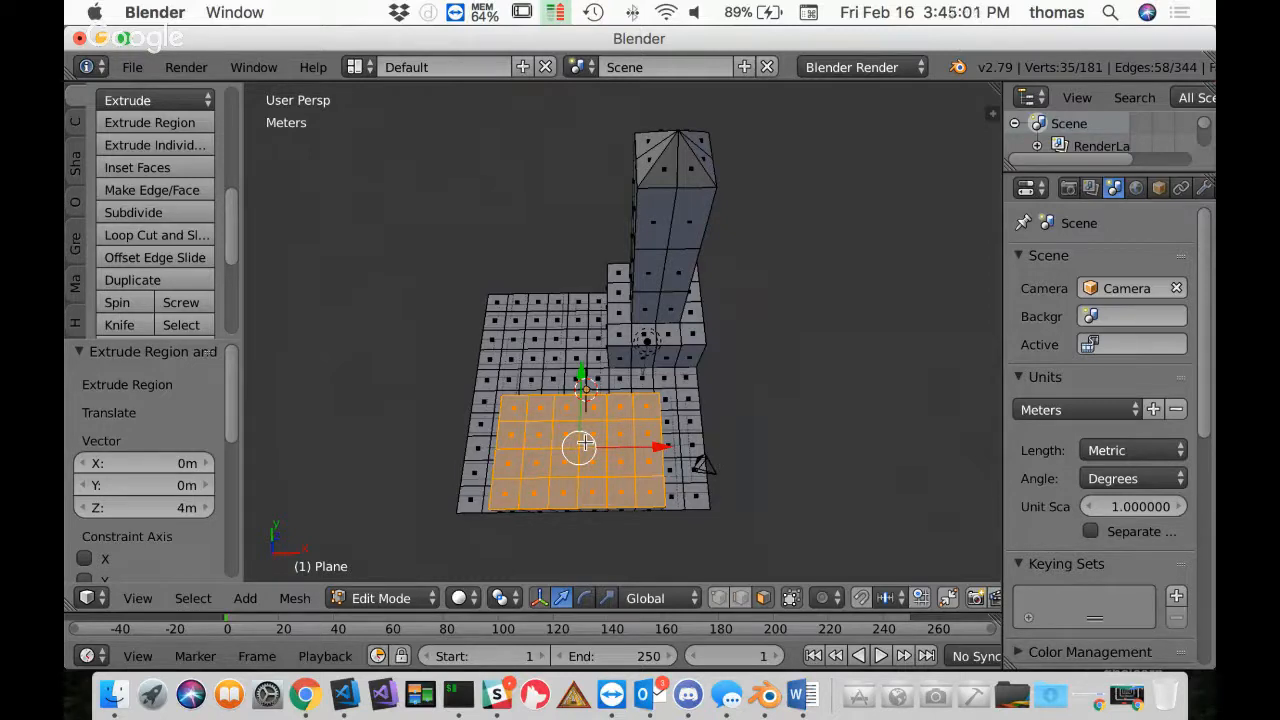
type("e")
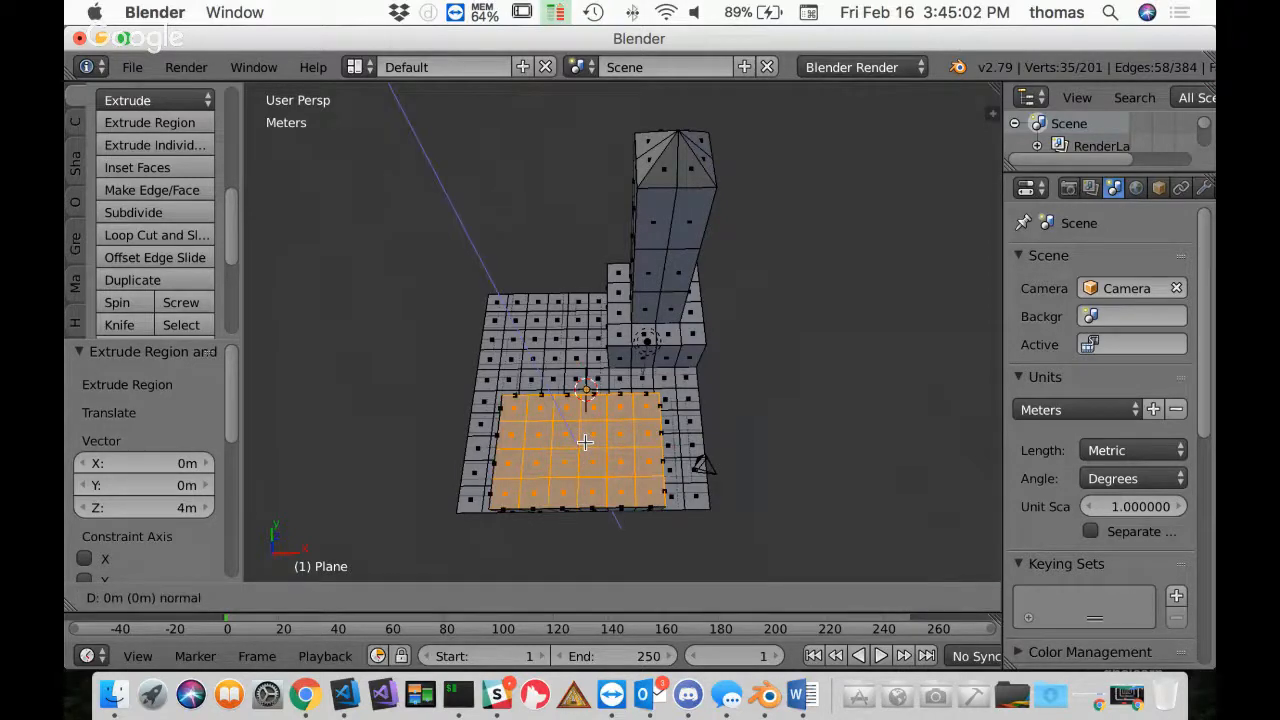
type("4")
key("Return")
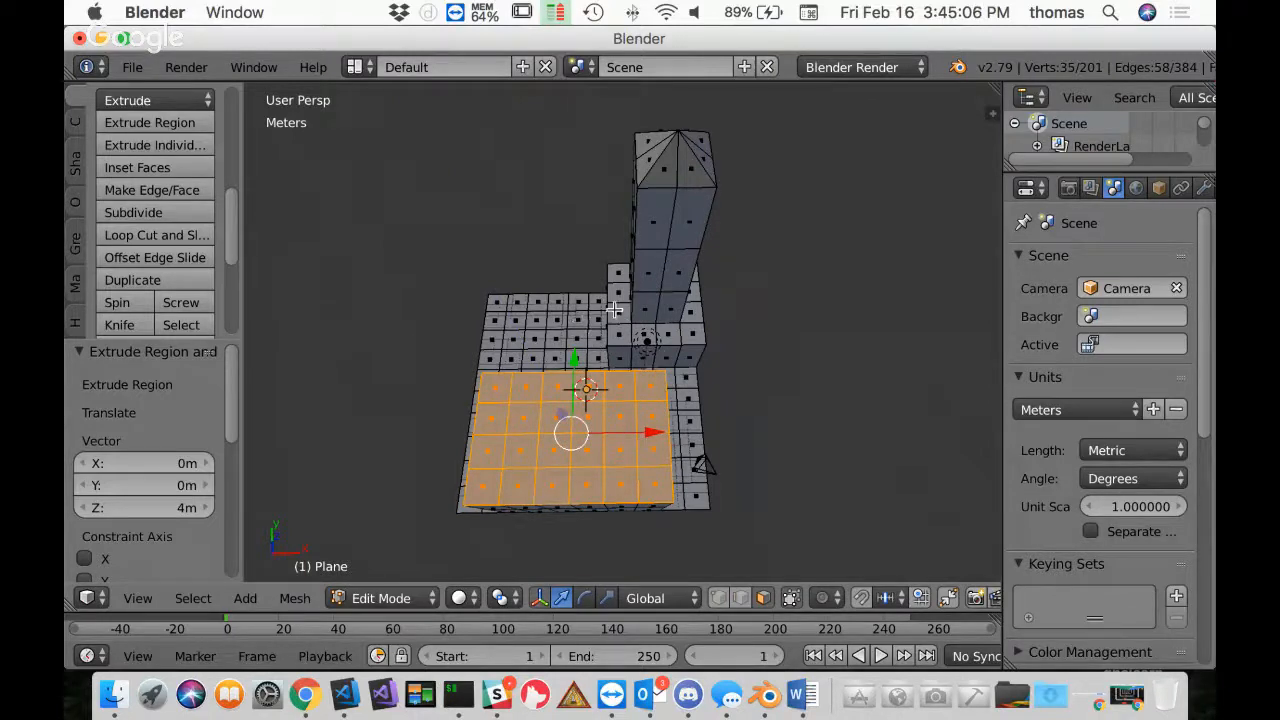
Clear the selection and select a three-by-three block of ground faces at the plane's -X, +Y corner
middle_click_drag(660, 280, 523, 334)
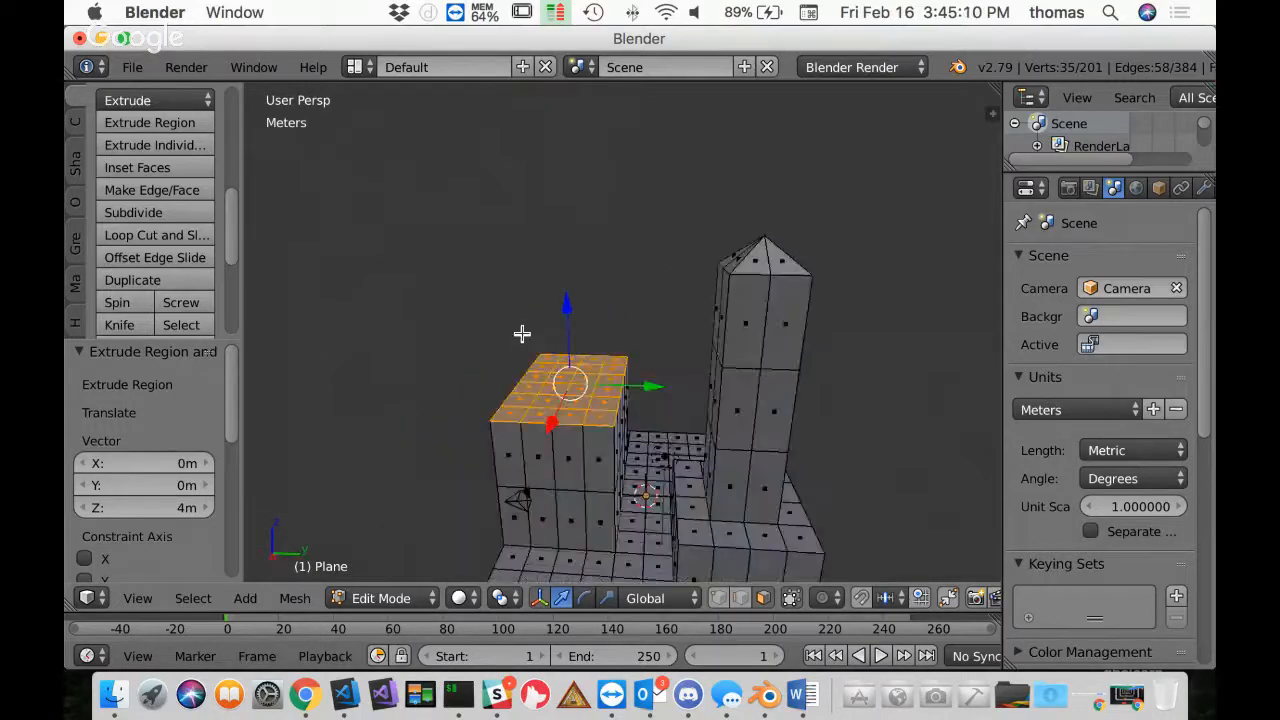
middle_click_drag(765, 462, 708, 556)
middle_click_drag(558, 453, 749, 486)
middle_click_drag(531, 463, 630, 494)
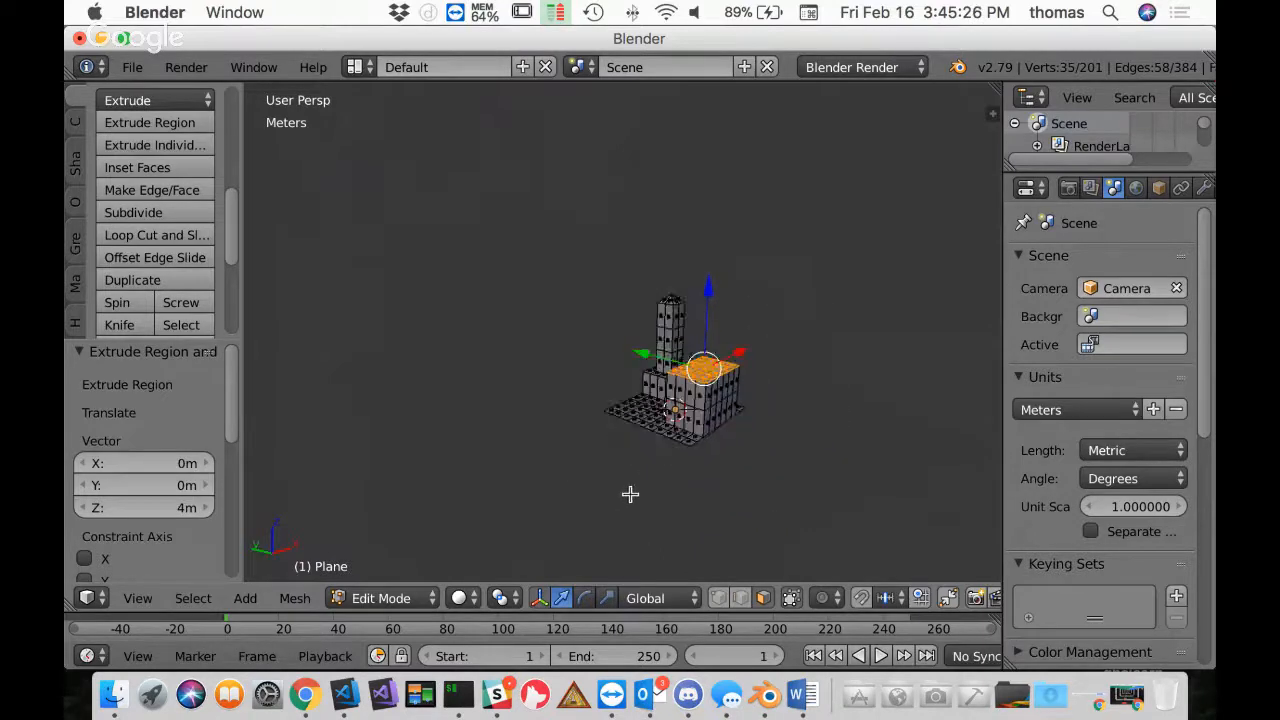
scroll(631, 490, "up", 6)
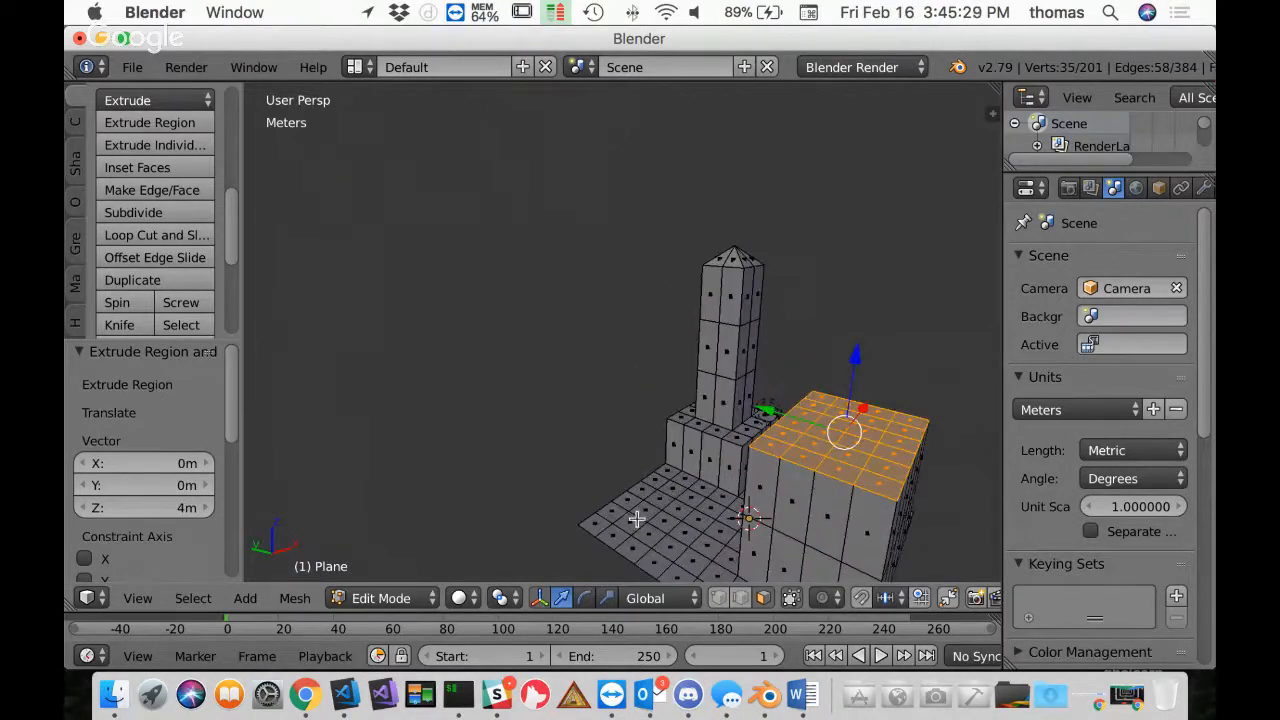
middle_click_drag(729, 498, 651, 449)
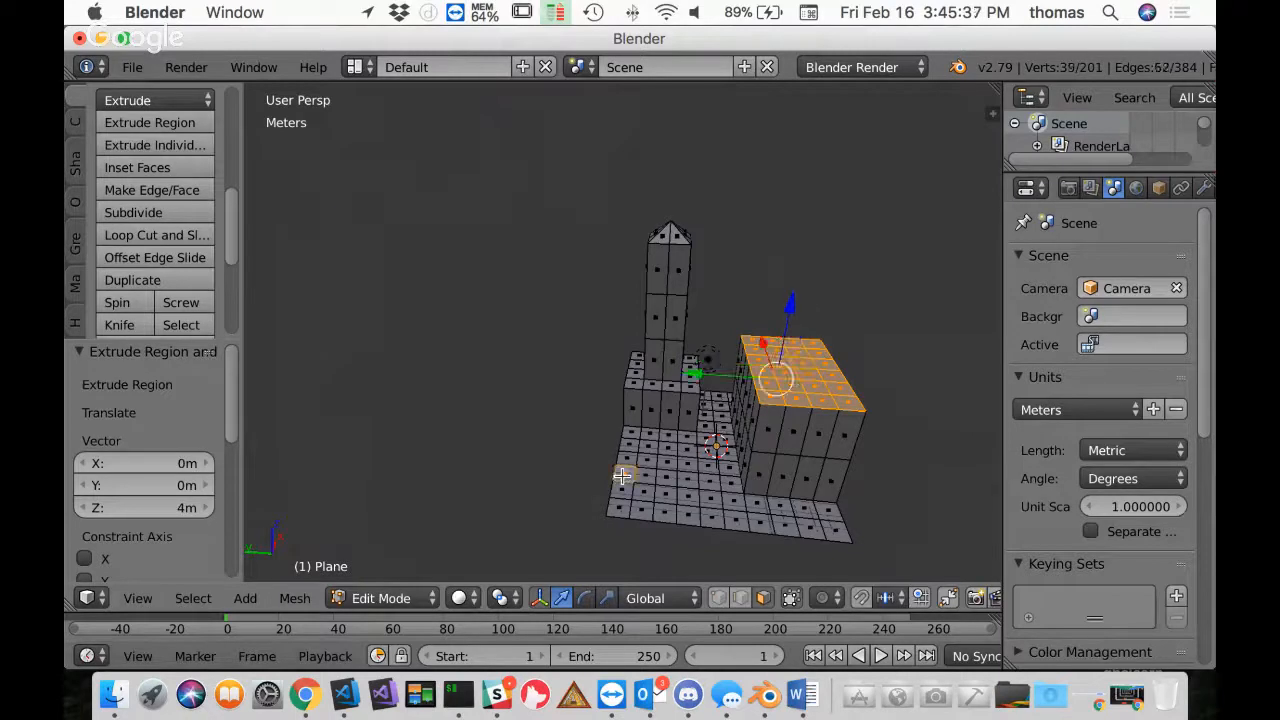
key("a")
right_click(625, 474)
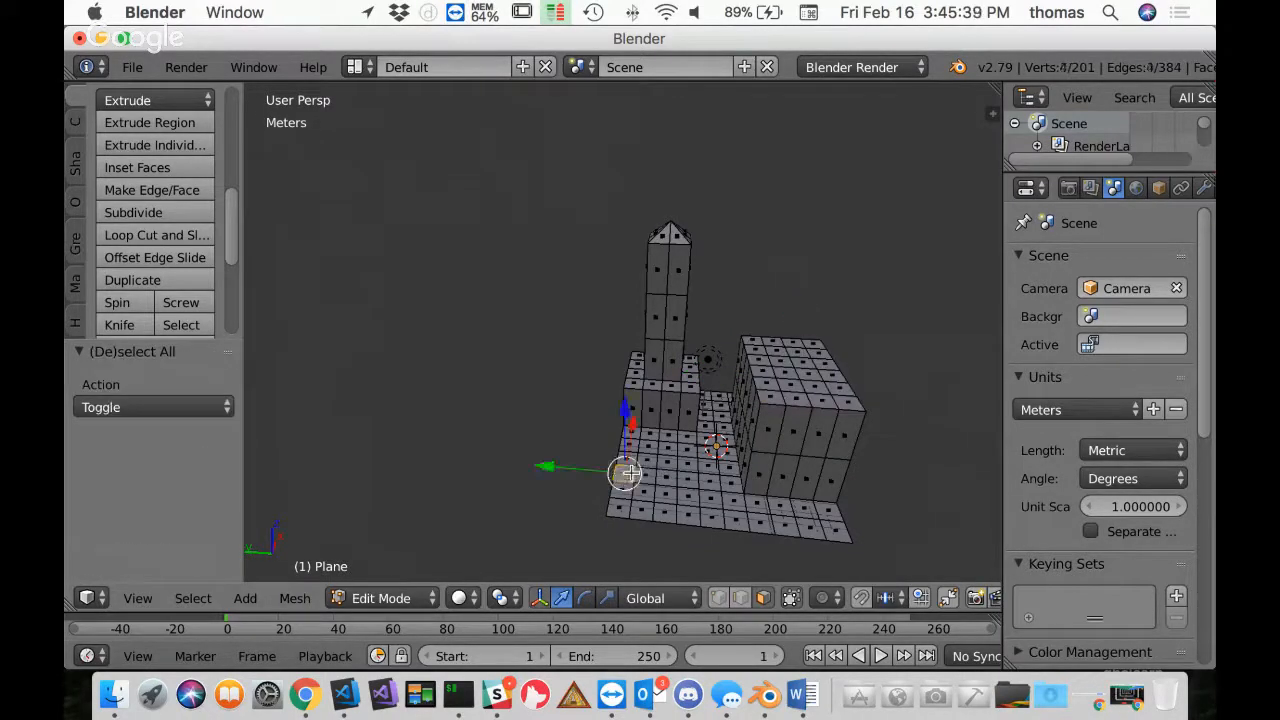
right_click(645, 476, "shift")
right_click(666, 478, "shift")
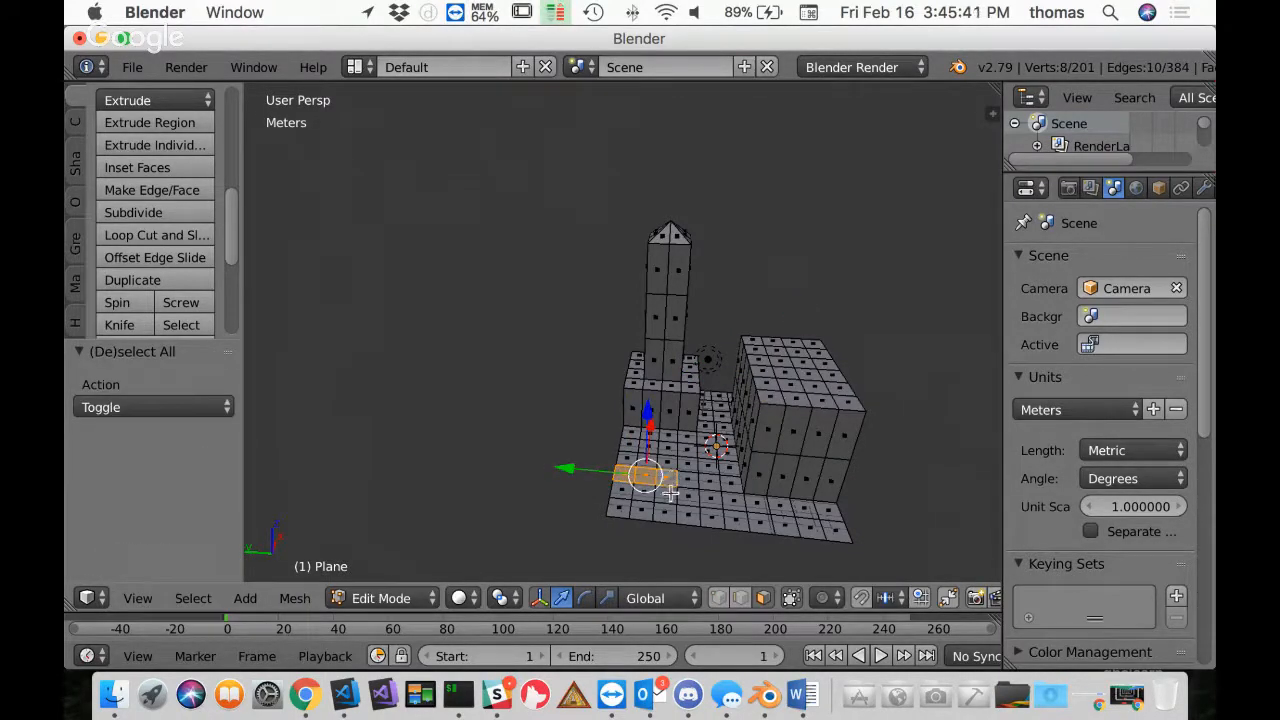
right_click(662, 497, "shift")
right_click(665, 514, "shift")
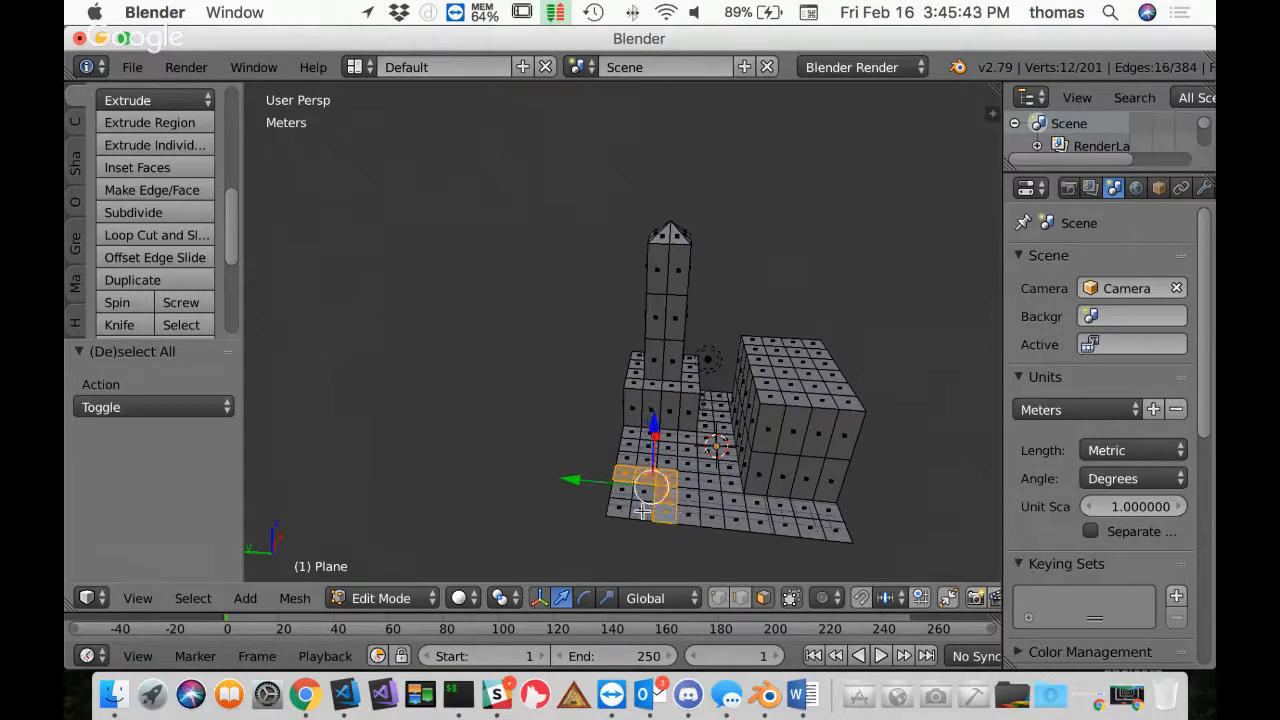
right_click(640, 510, "shift")
right_click(642, 492, "shift")
right_click(622, 490, "shift")
right_click(621, 509, "shift")
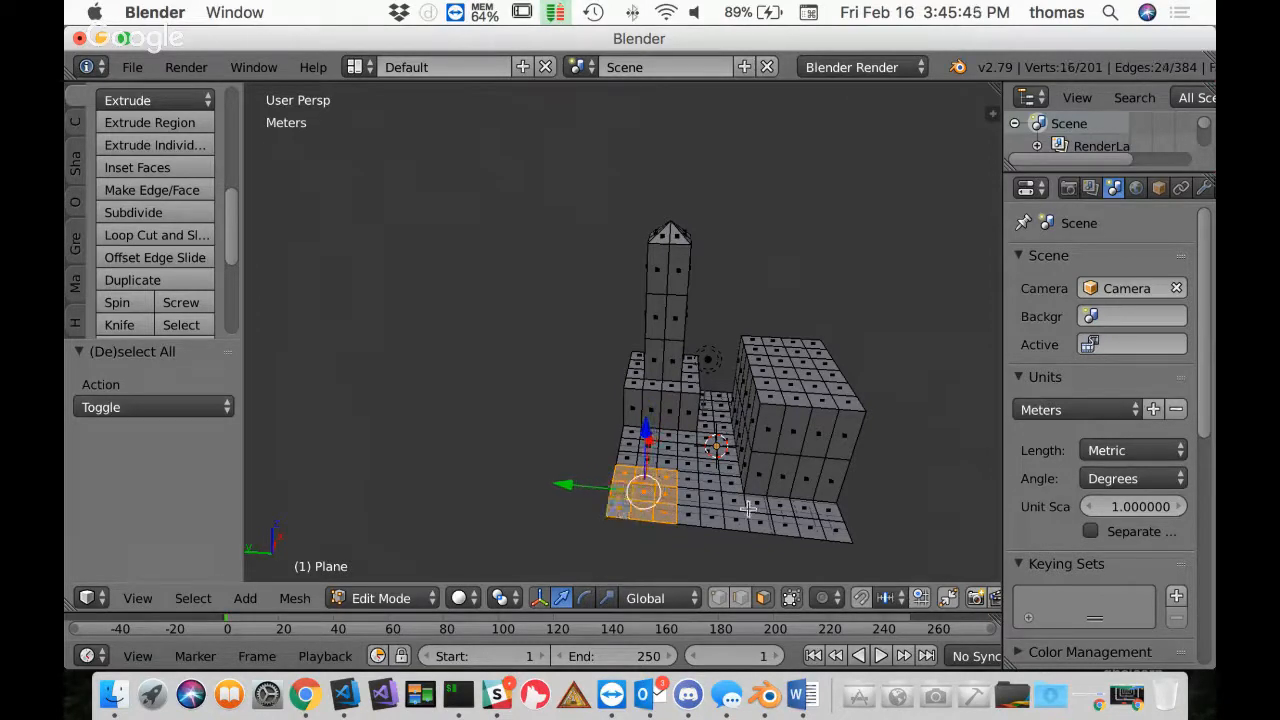
Extrude the selected three-by-three corner block of faces upward by 4 m
key("4")
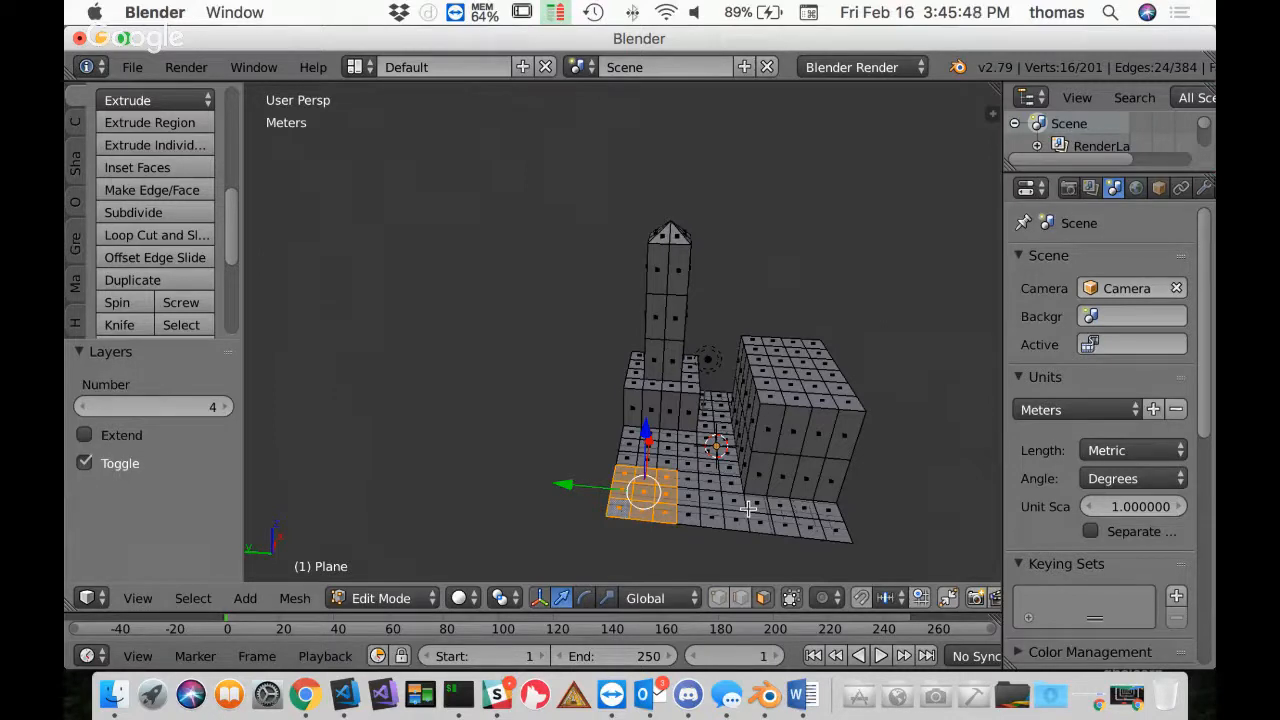
type("e4")
key("Return")
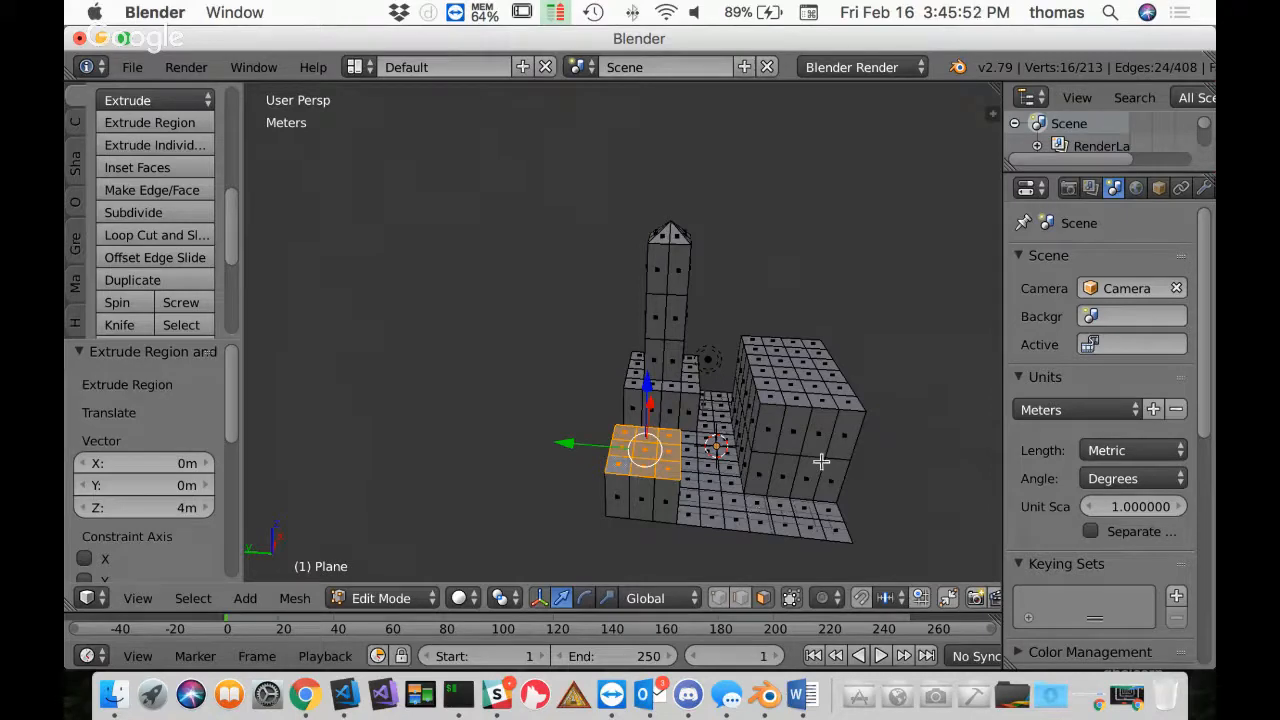
Save the scene to the Desktop as a new file named tile6.blend
mouse_move(823, 460)
middle_mouse_down()
mouse_move(775, 460)
mouse_move(831, 471)
middle_mouse_up()
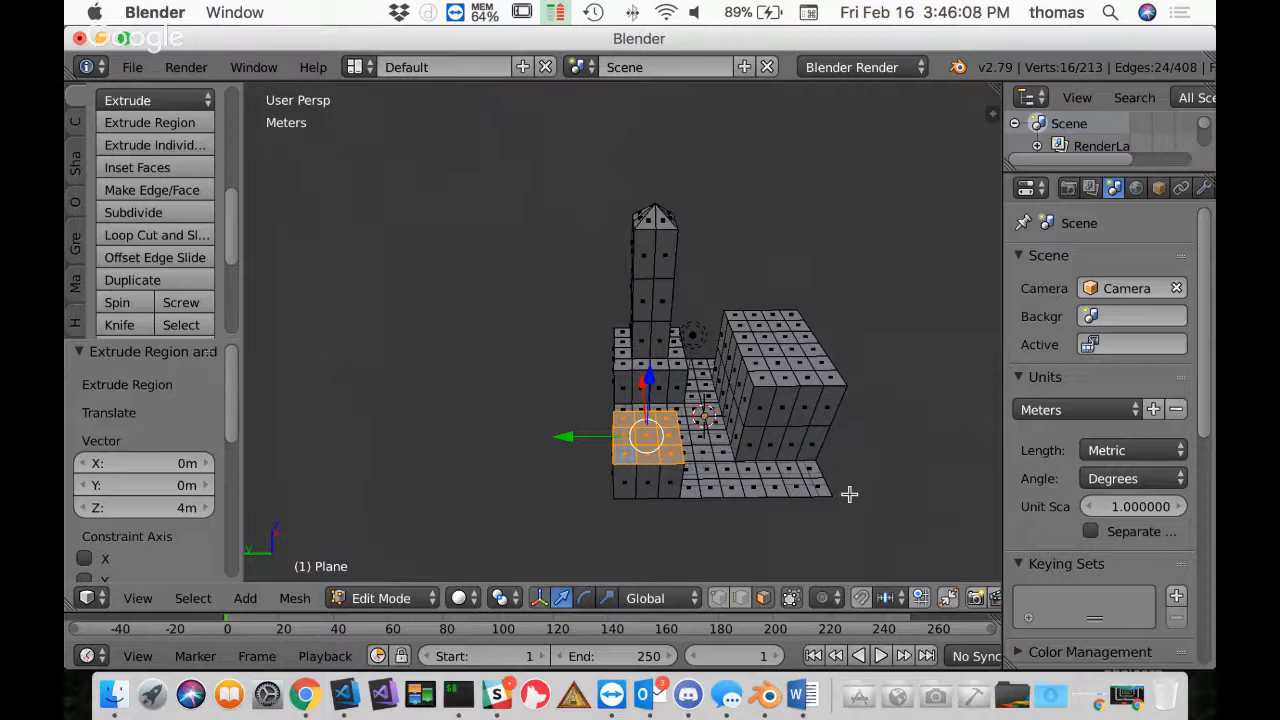
left_click(129, 68)
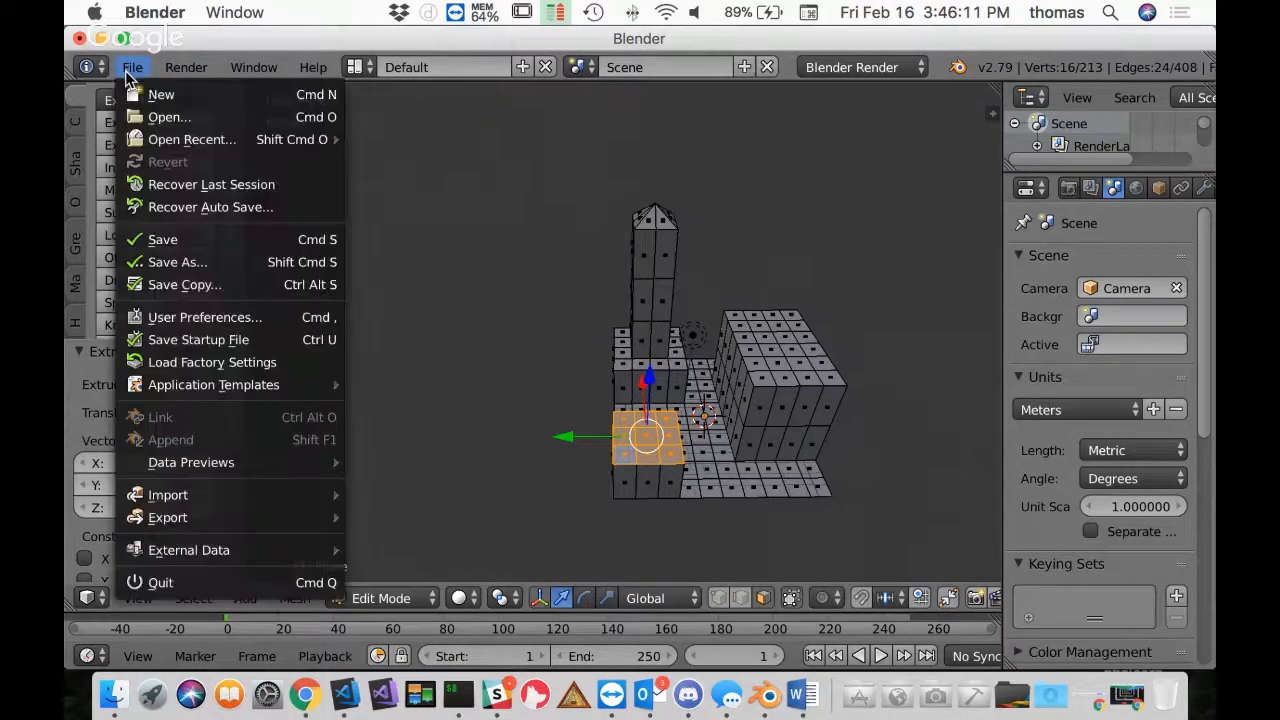
left_click(185, 264)
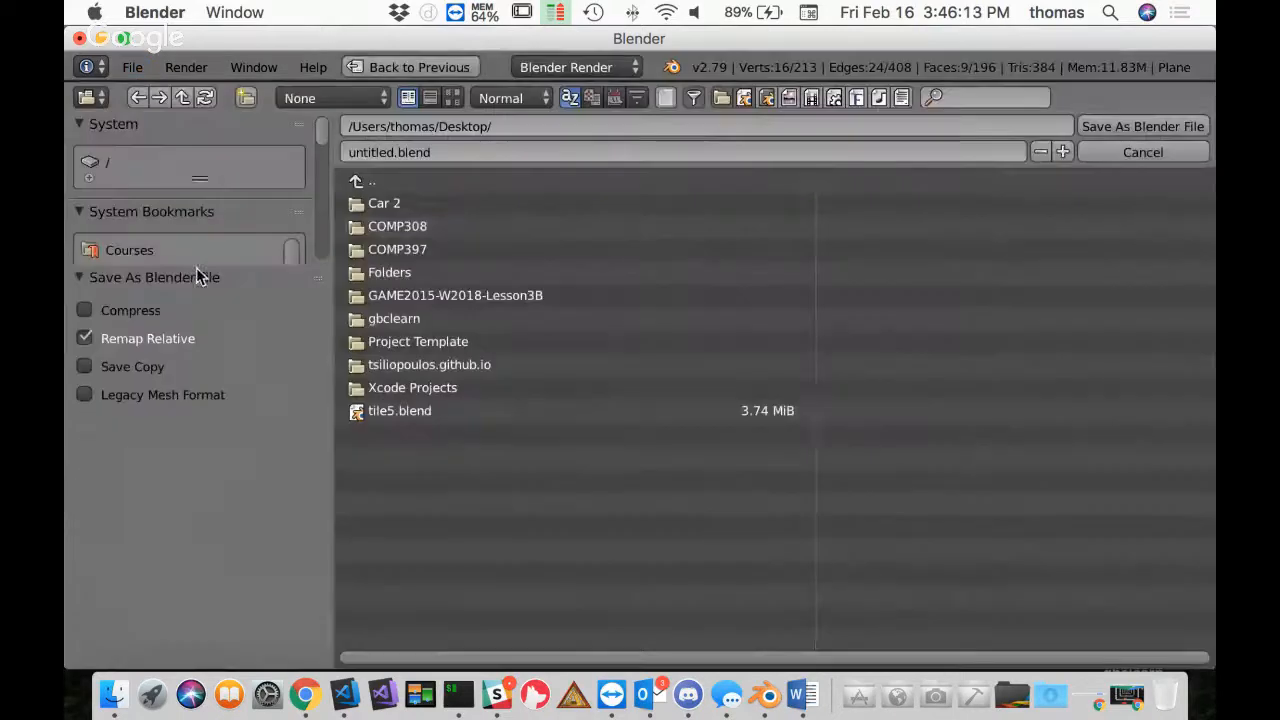
left_click(395, 158)
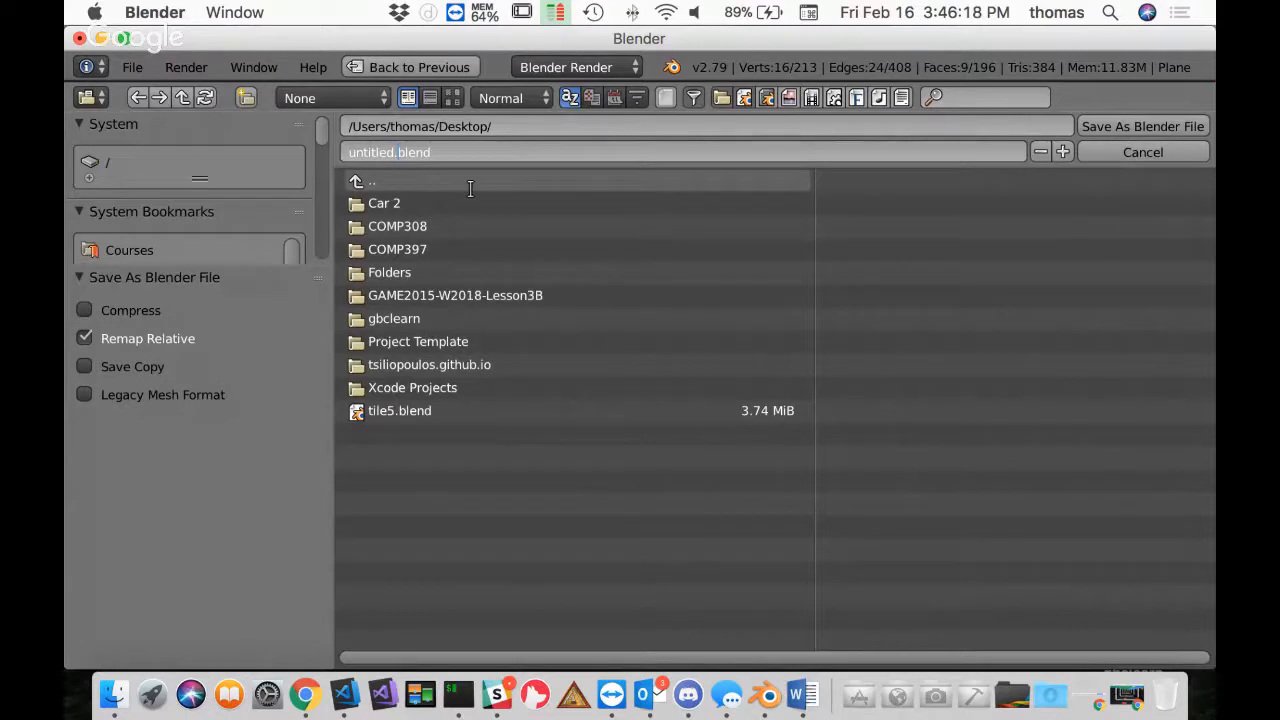
key("BackSpace")
key("BackSpace")
key("BackSpace")
key("BackSpace")
key("BackSpace")
key("BackSpace")
key("BackSpace")
key("BackSpace")
type("tile6")
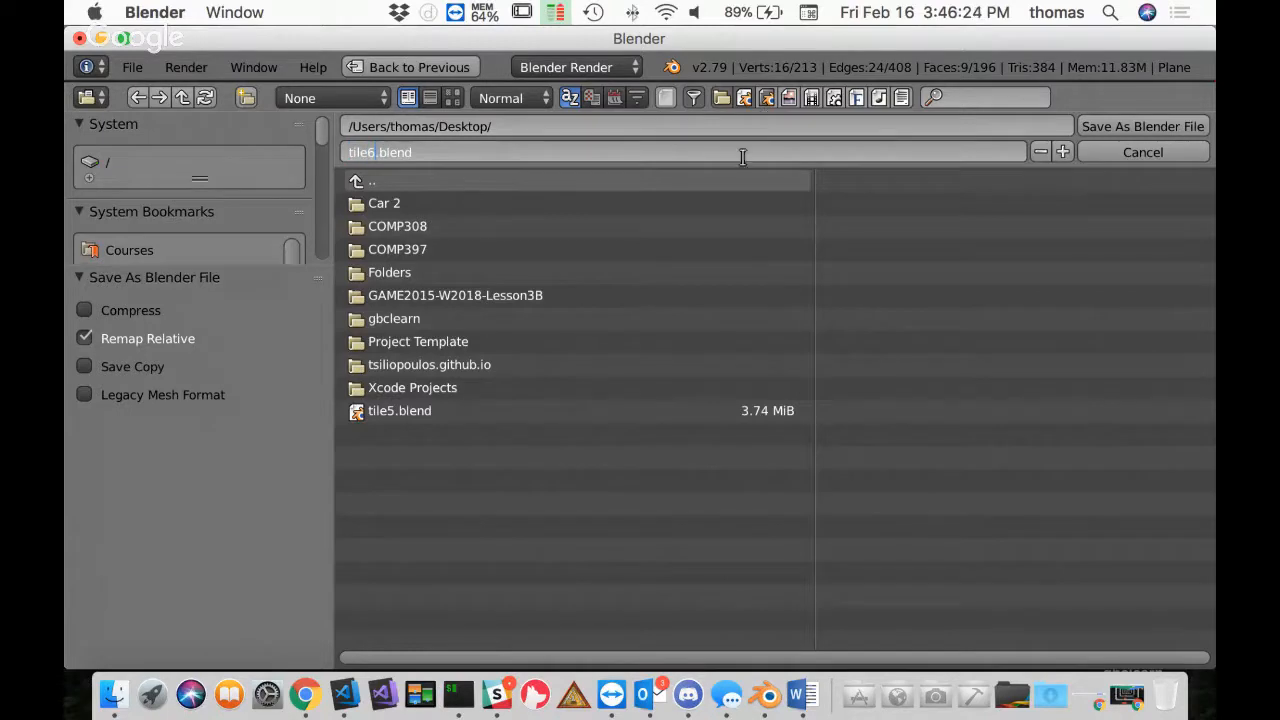
left_click(1111, 126)
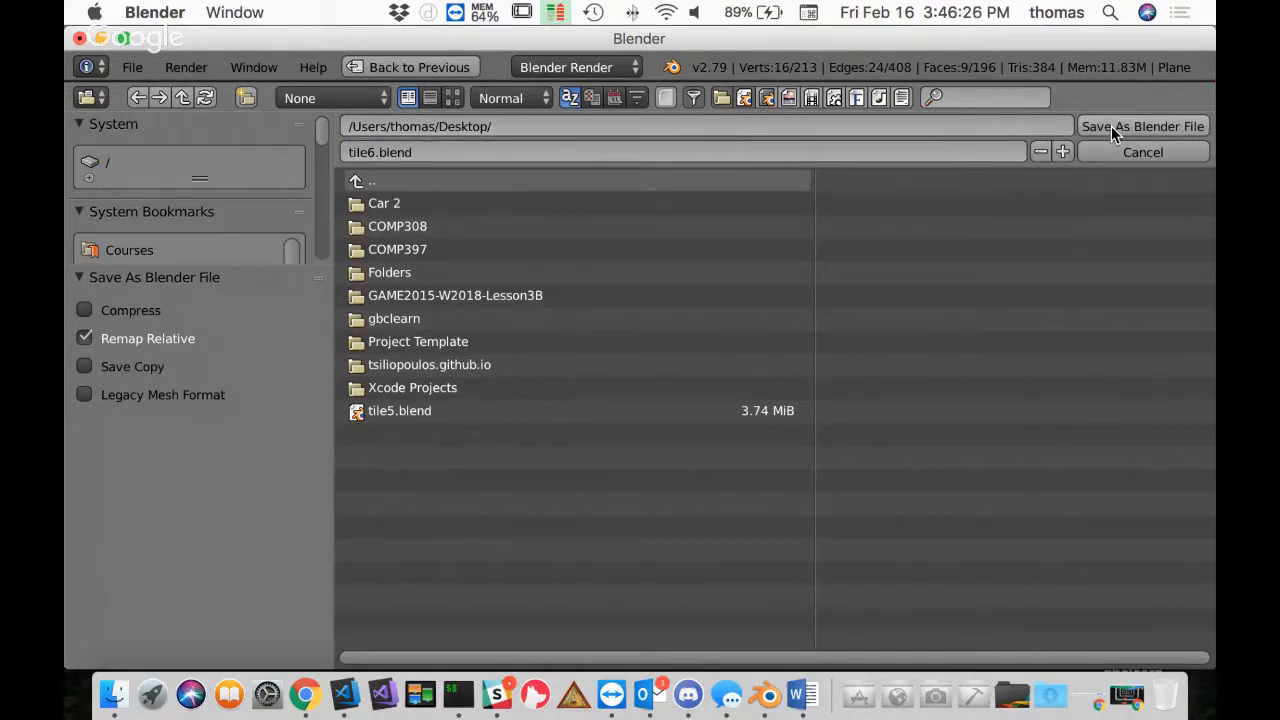
left_click(1111, 126)
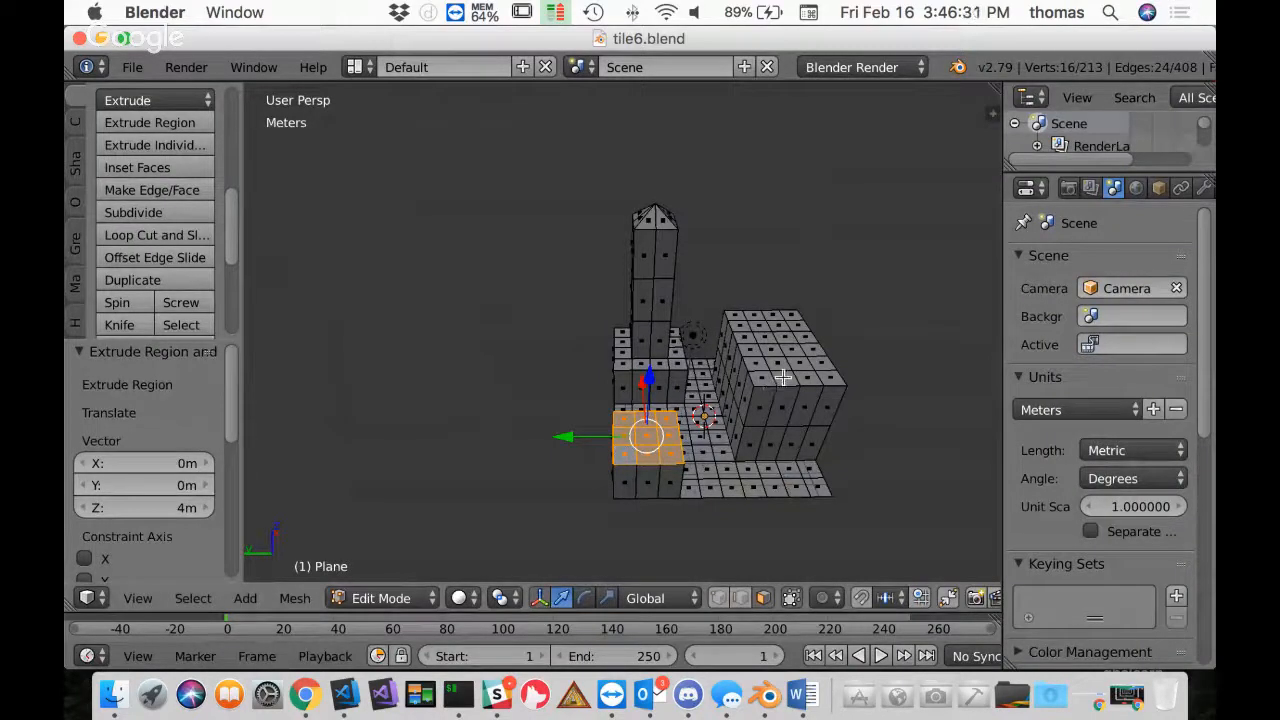
middle_click_drag(826, 338, 723, 351)
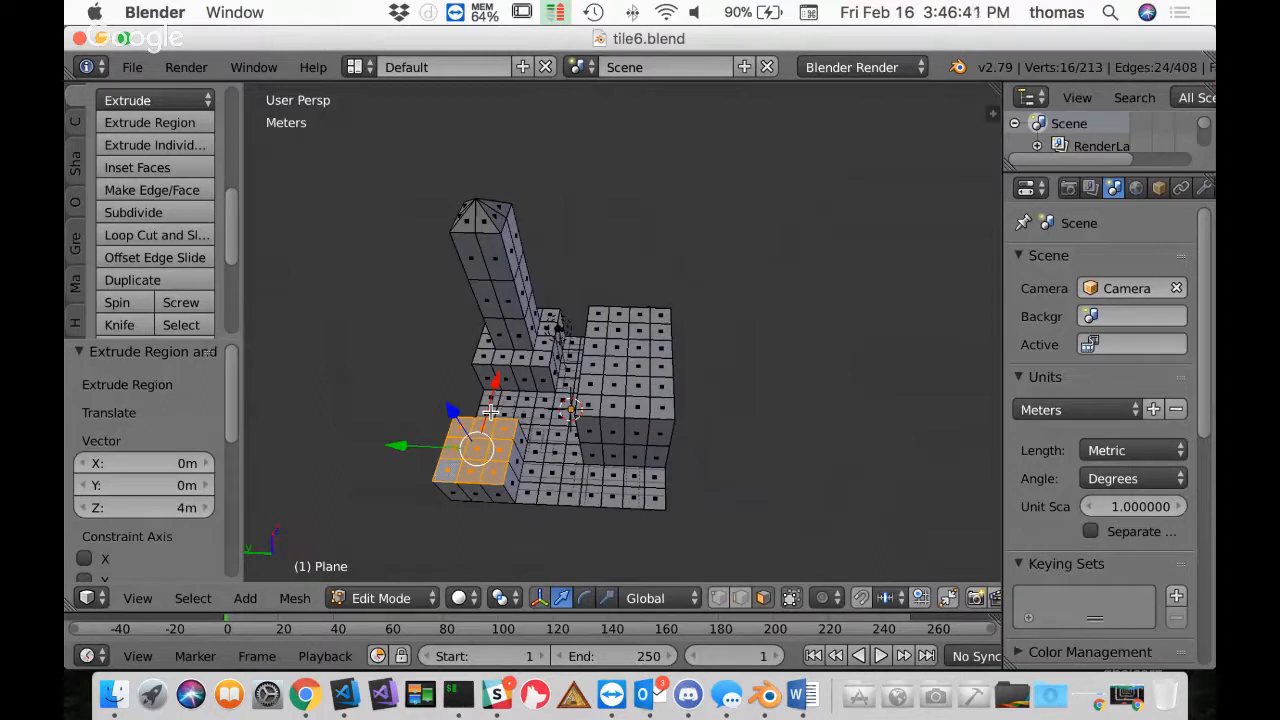
key("KP_Decimal")
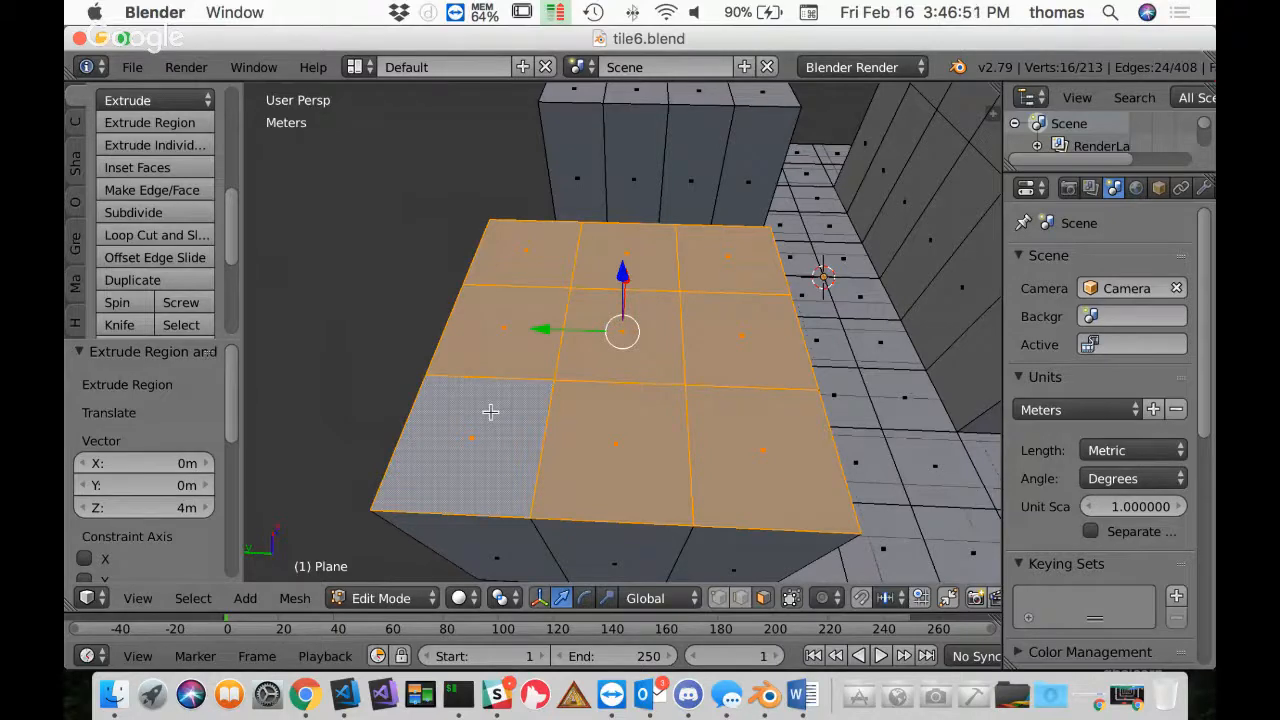
scroll(680, 326, "up", 2)
scroll(691, 351, "down", 12)
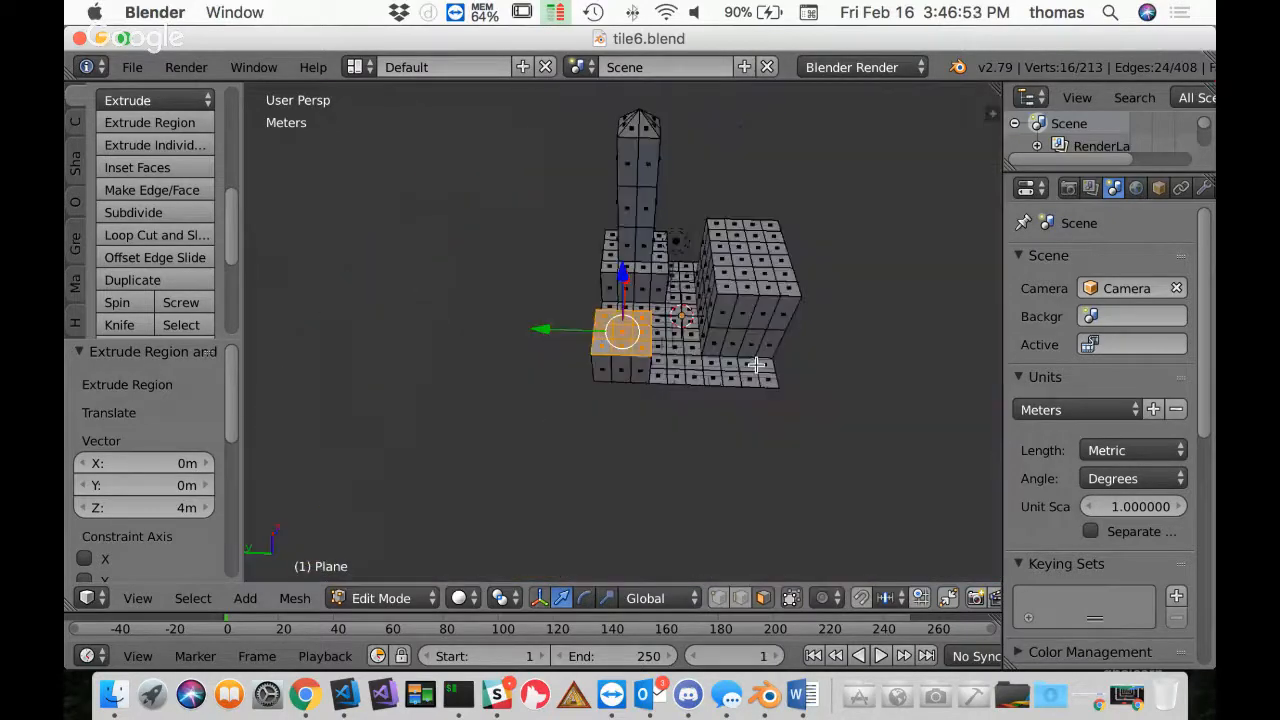
middle_click_drag(689, 140, 689, 197)
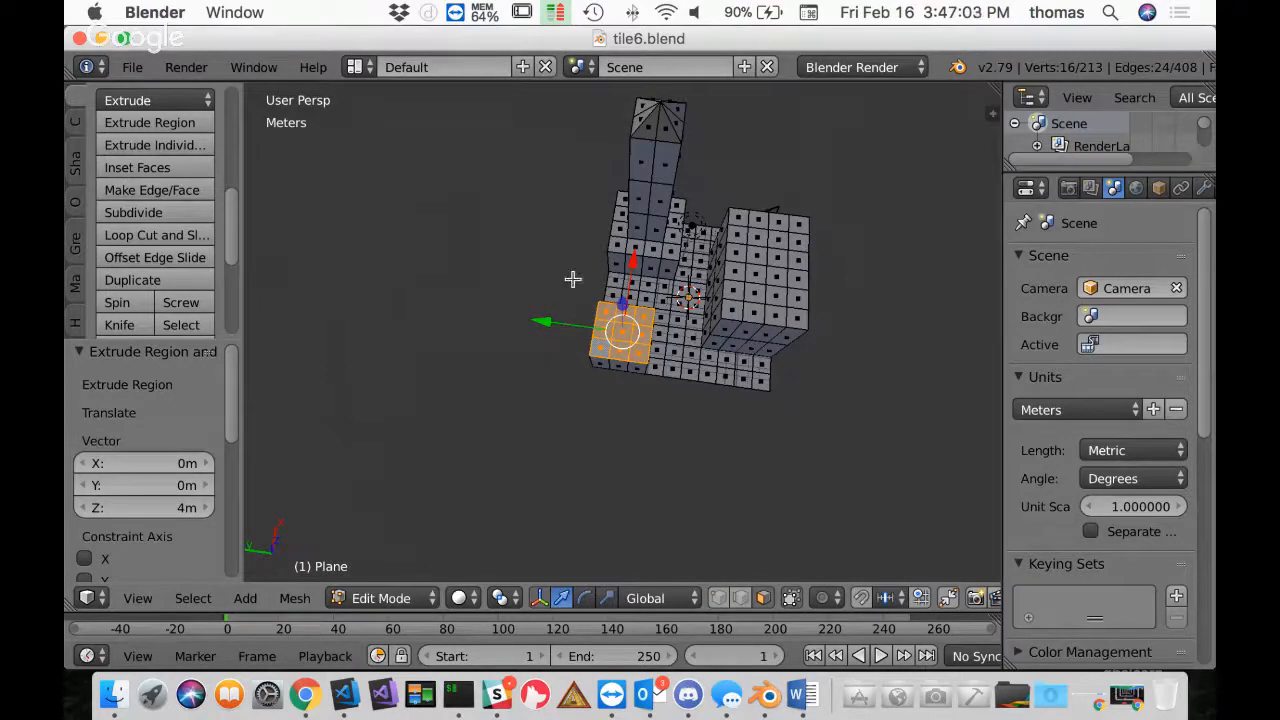
middle_click_drag(757, 302, 714, 339, "shift")
scroll(623, 360, "up", 2)
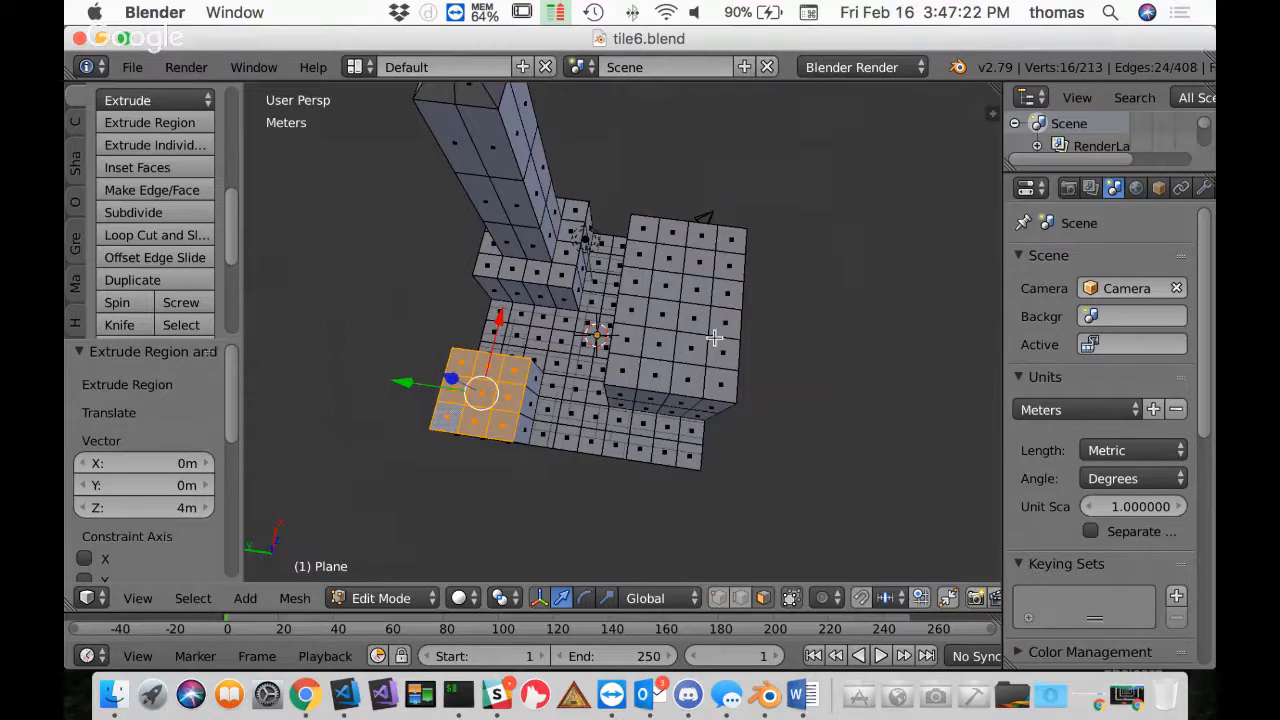
Set the viewport shading's material mode to GLSL and save over the existing tile6.blend
key("n")
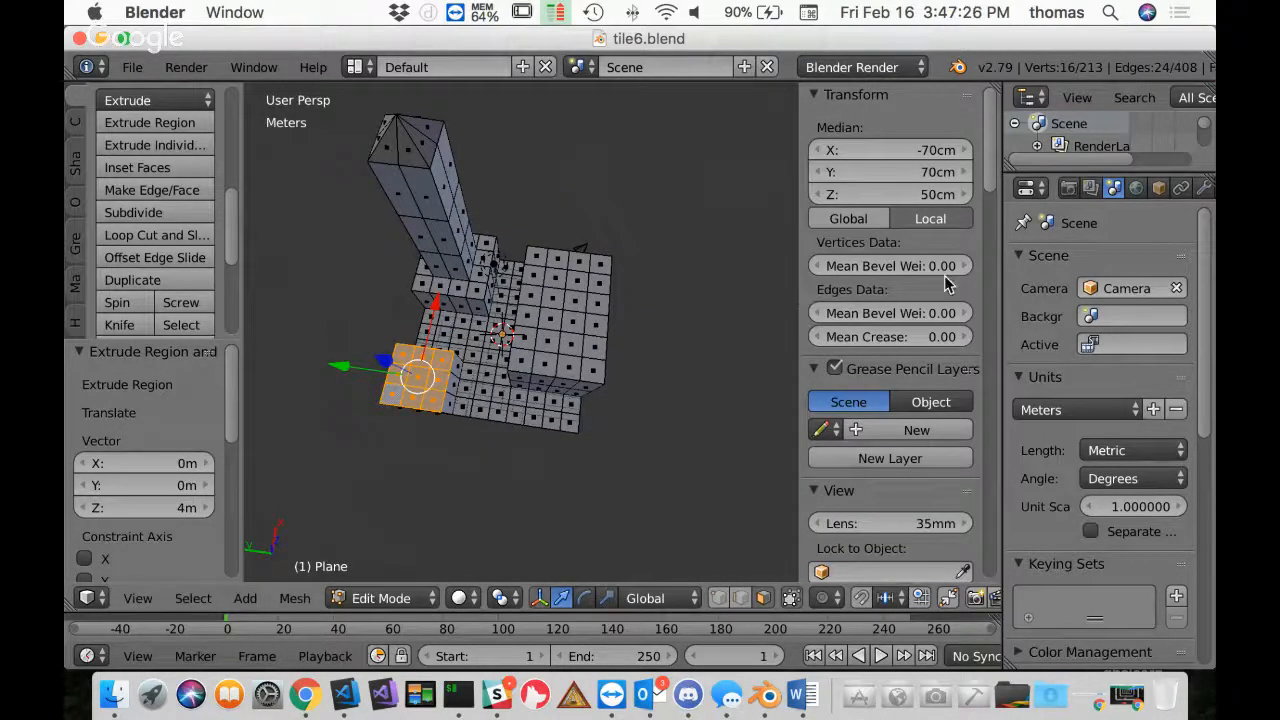
scroll(944, 278, "down", 12)
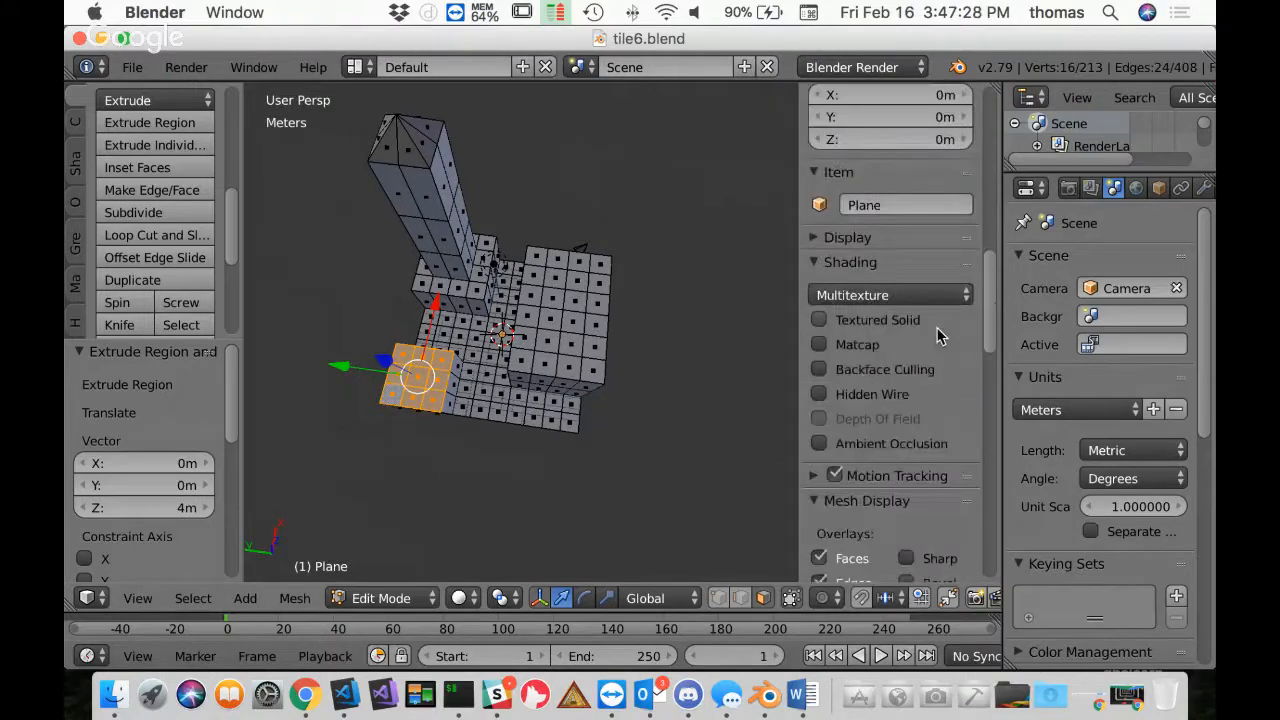
left_click(855, 298)
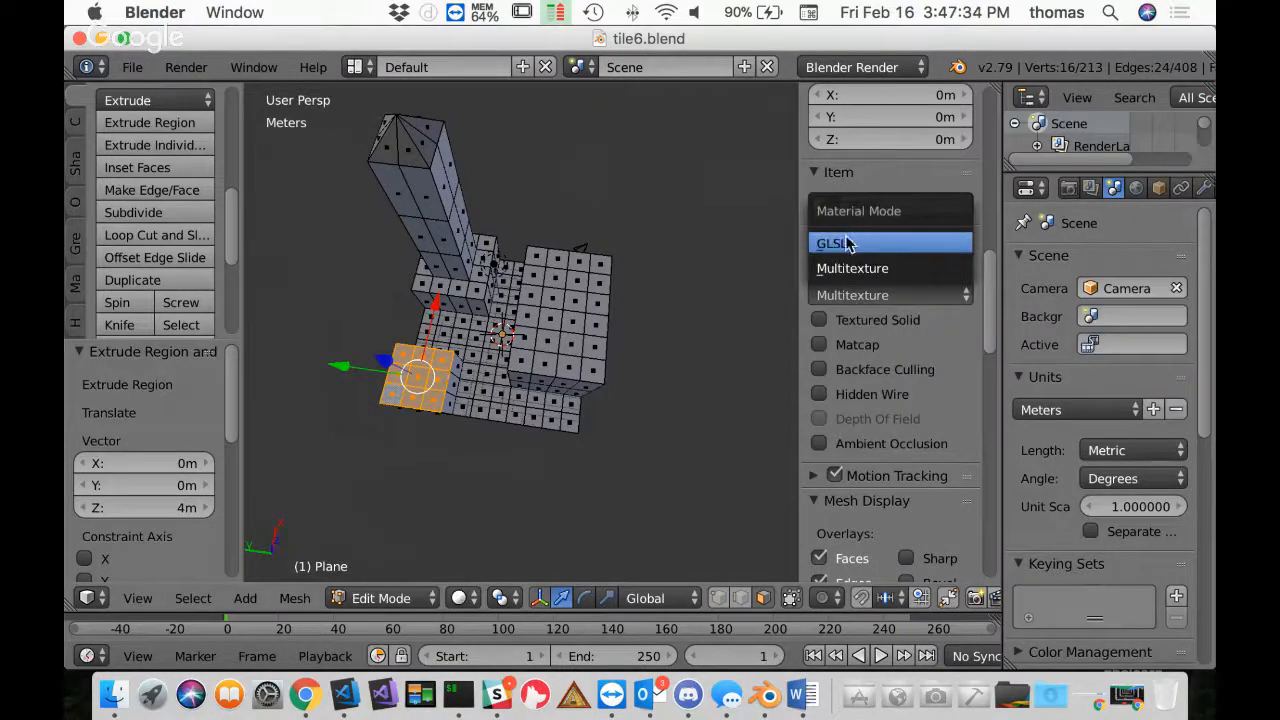
left_click(845, 243)
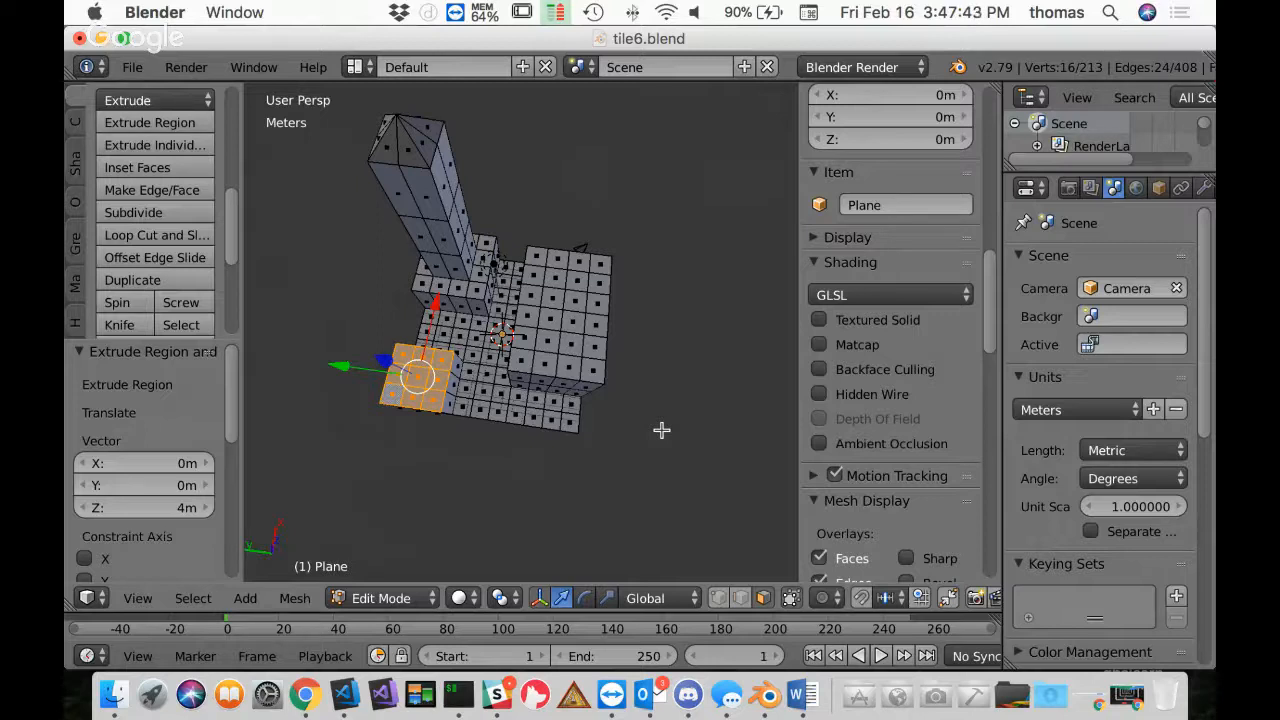
key("ctrl+s")
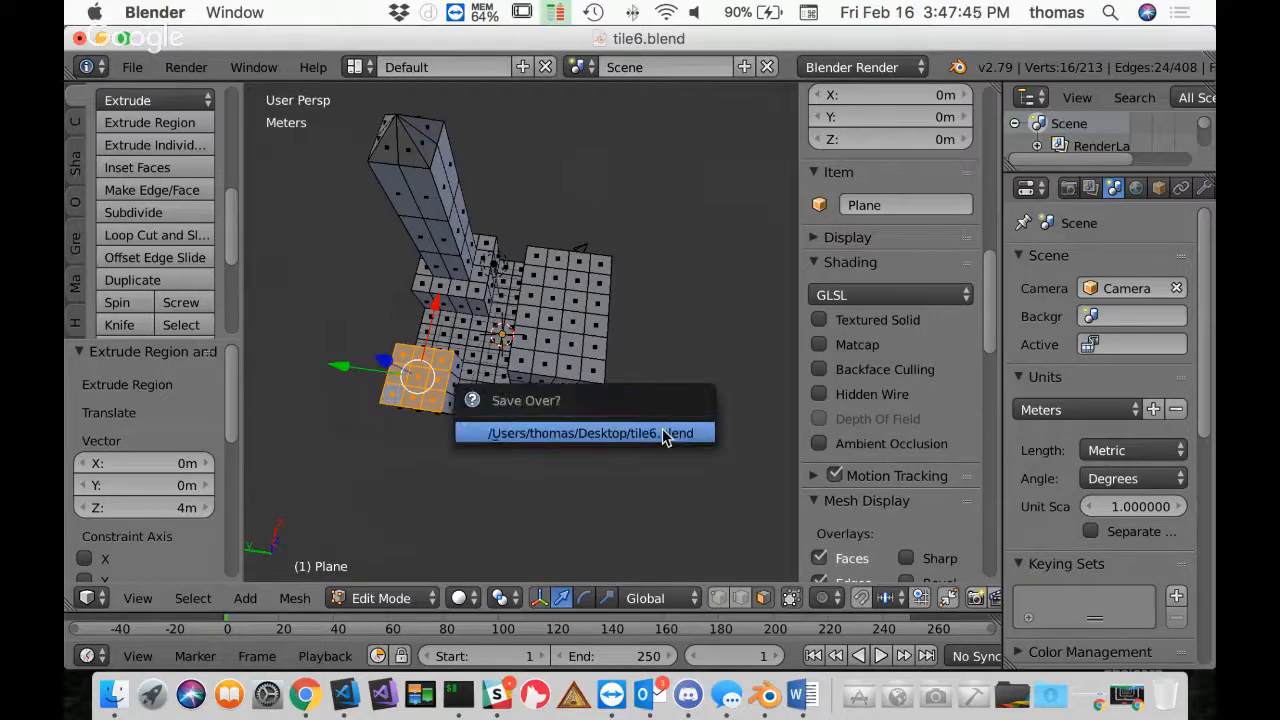
left_click(663, 432)
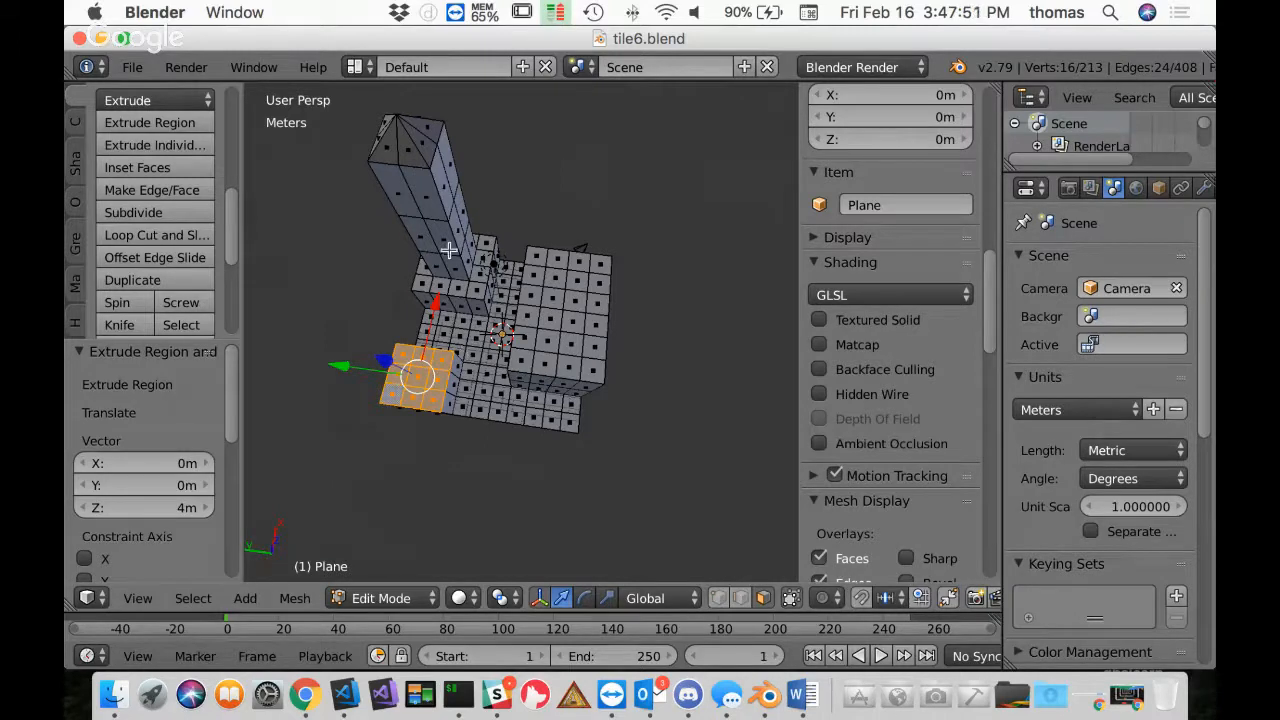
Switch the plane from Edit Mode to Object Mode and hide the viewport's properties region and tool shelf
key("Tab")
middle_click_drag(435, 316, 680, 323)
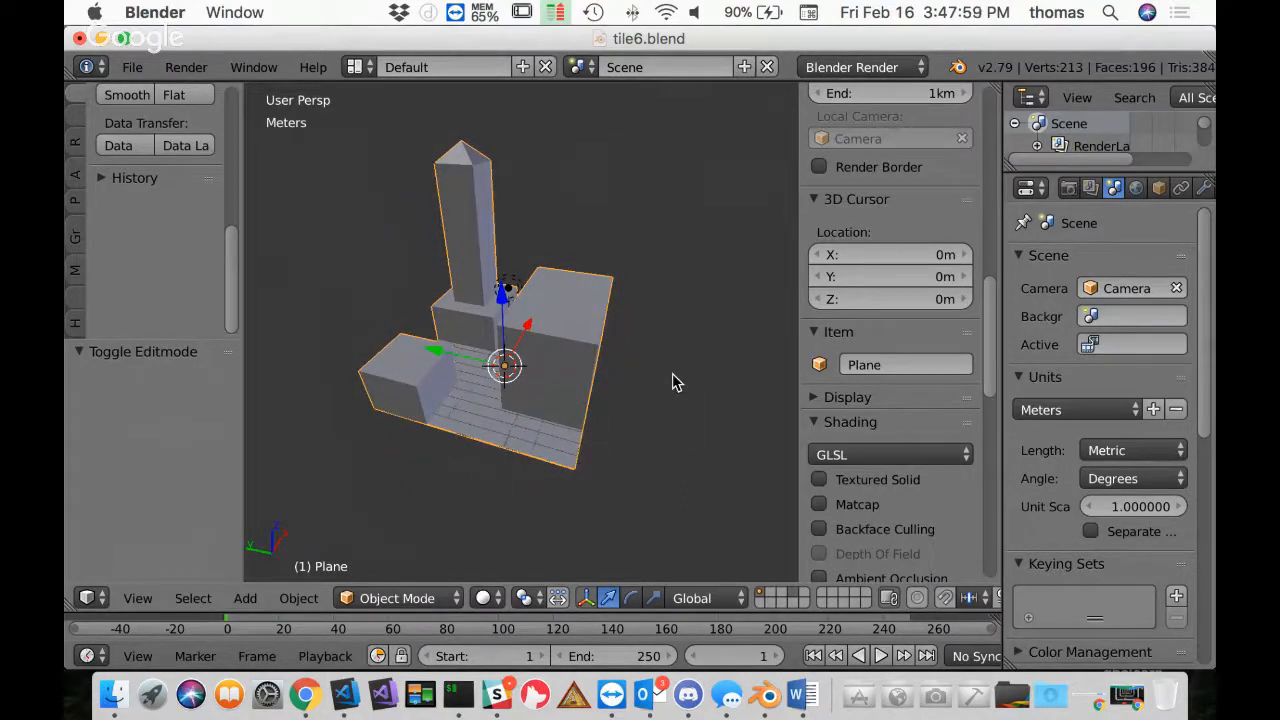
key("n")
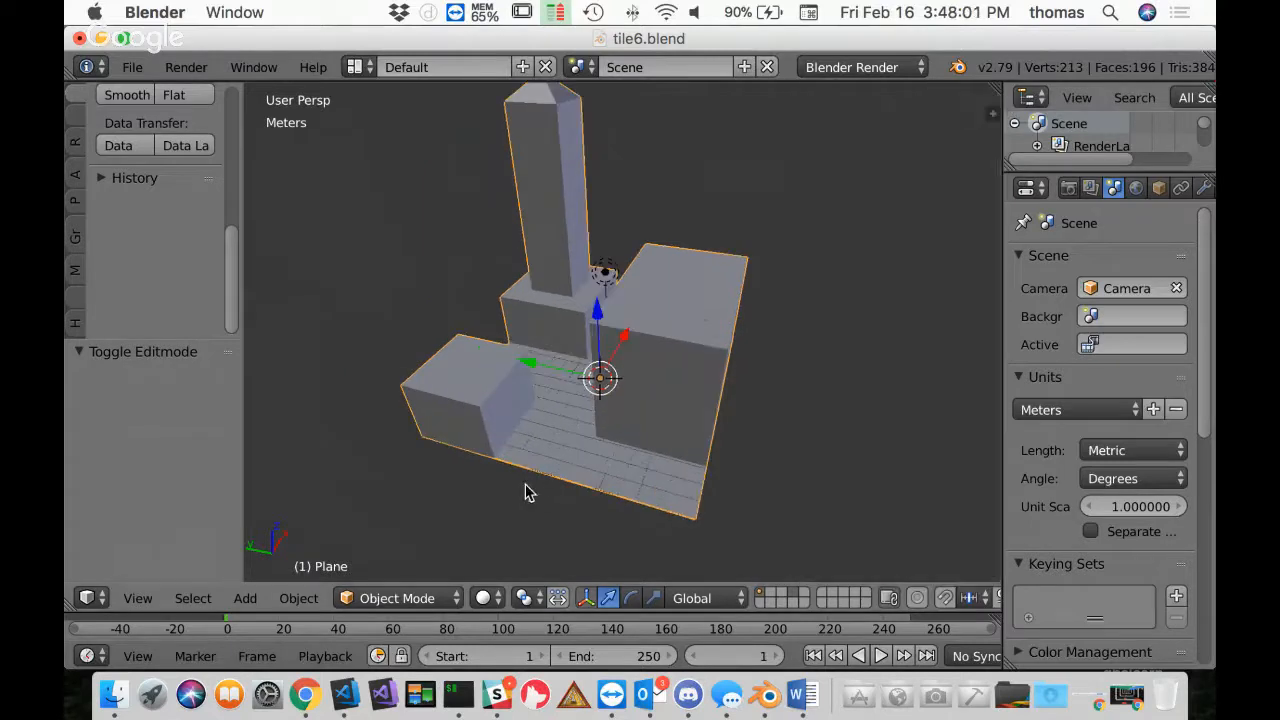
key("t")
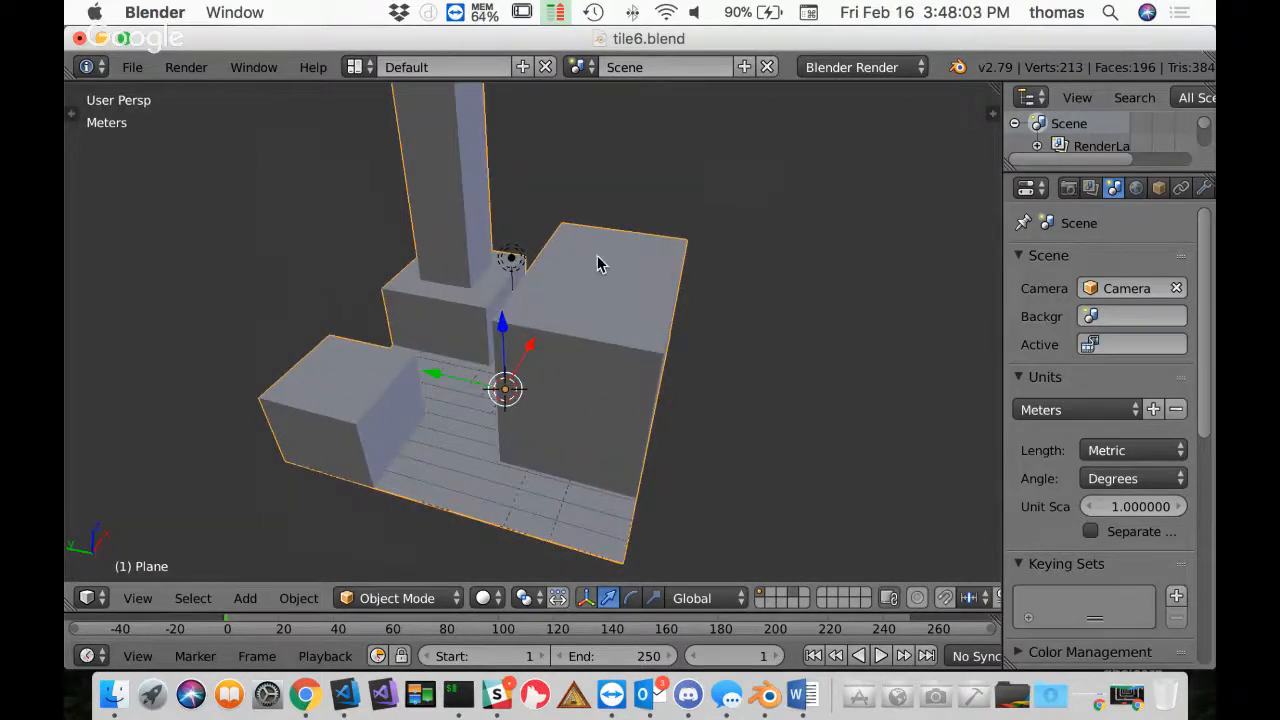
middle_click_drag(597, 249, 660, 283)
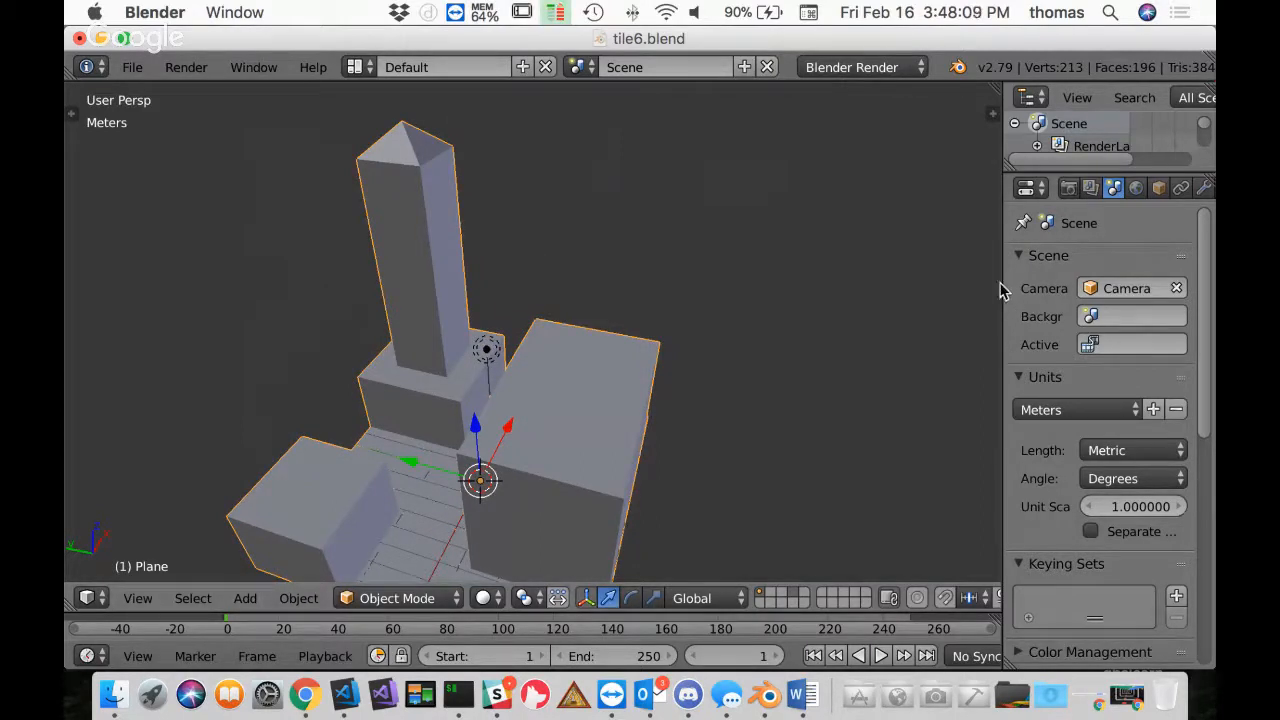
Widen the properties editor and give the plane a new material named Ground
left_click_drag(997, 286, 820, 291)
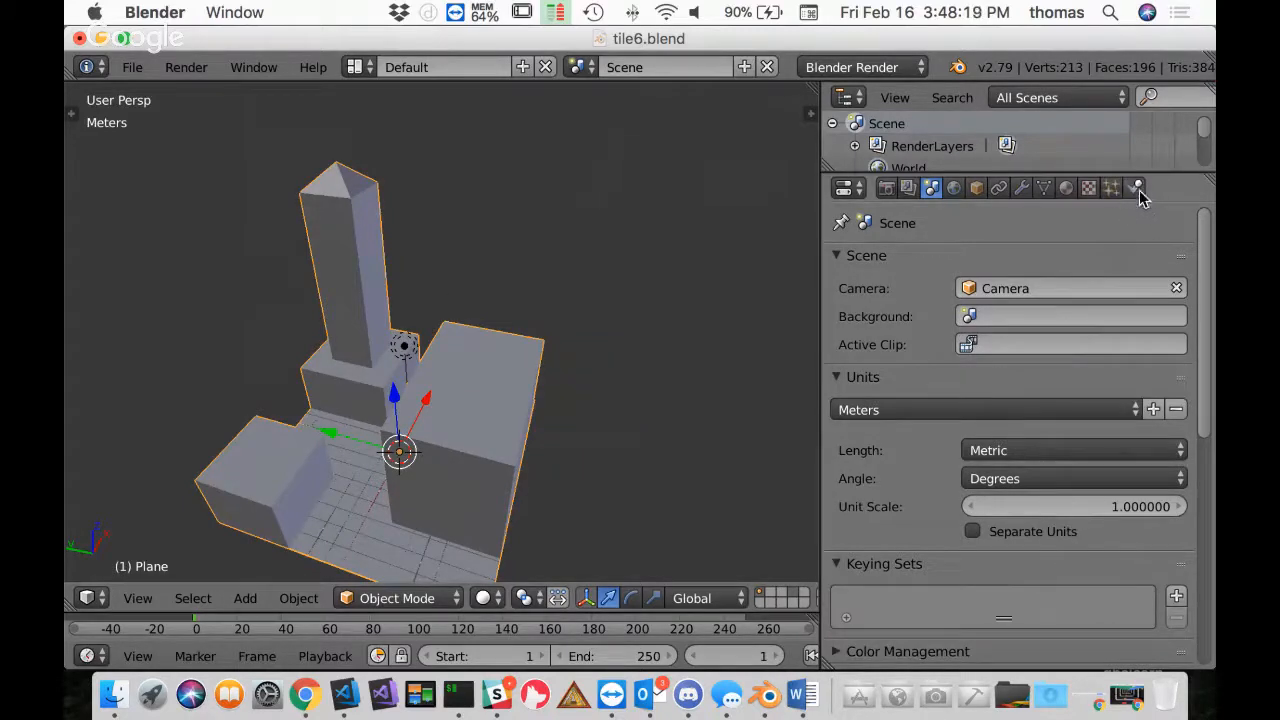
left_click(1065, 190)
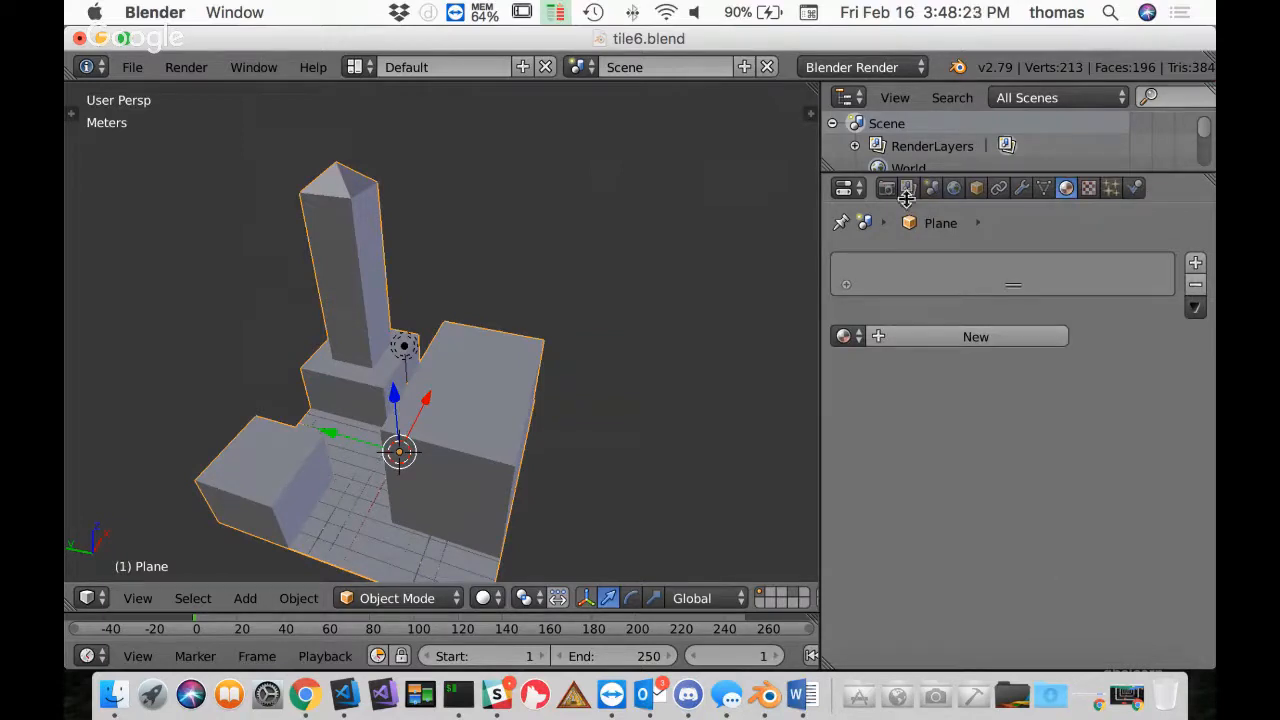
left_click(975, 337)
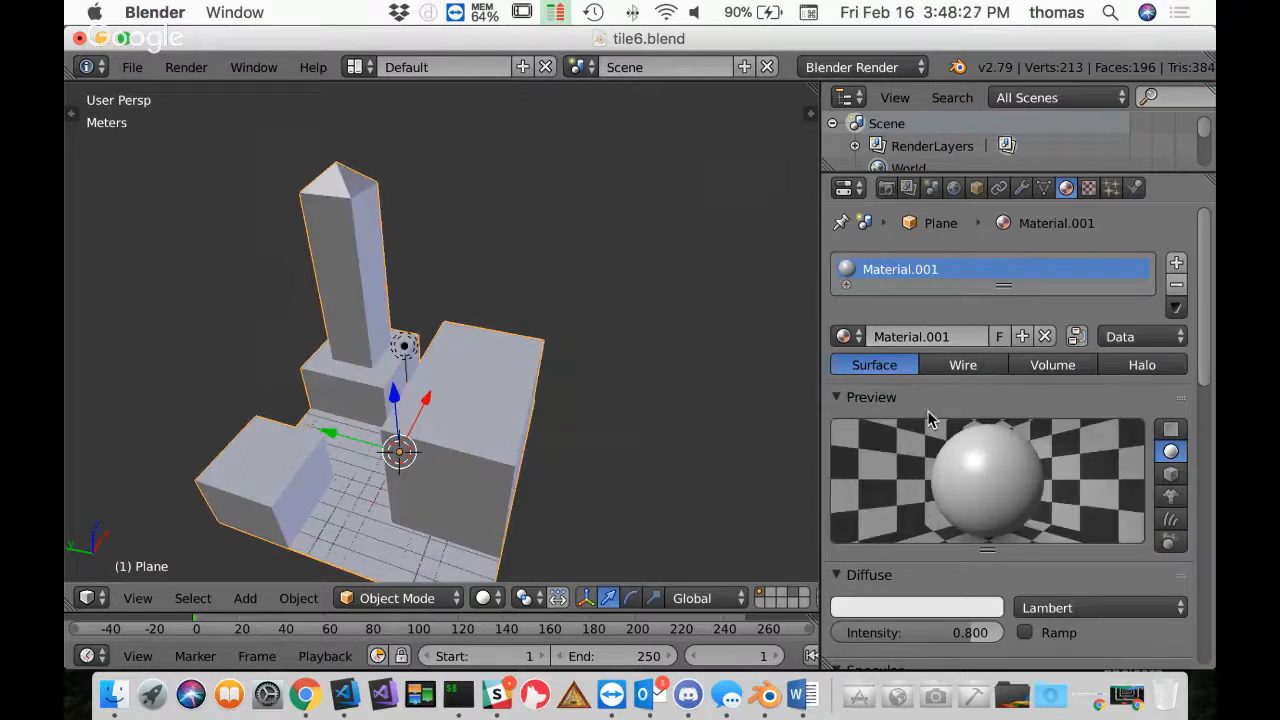
double_click(902, 275)
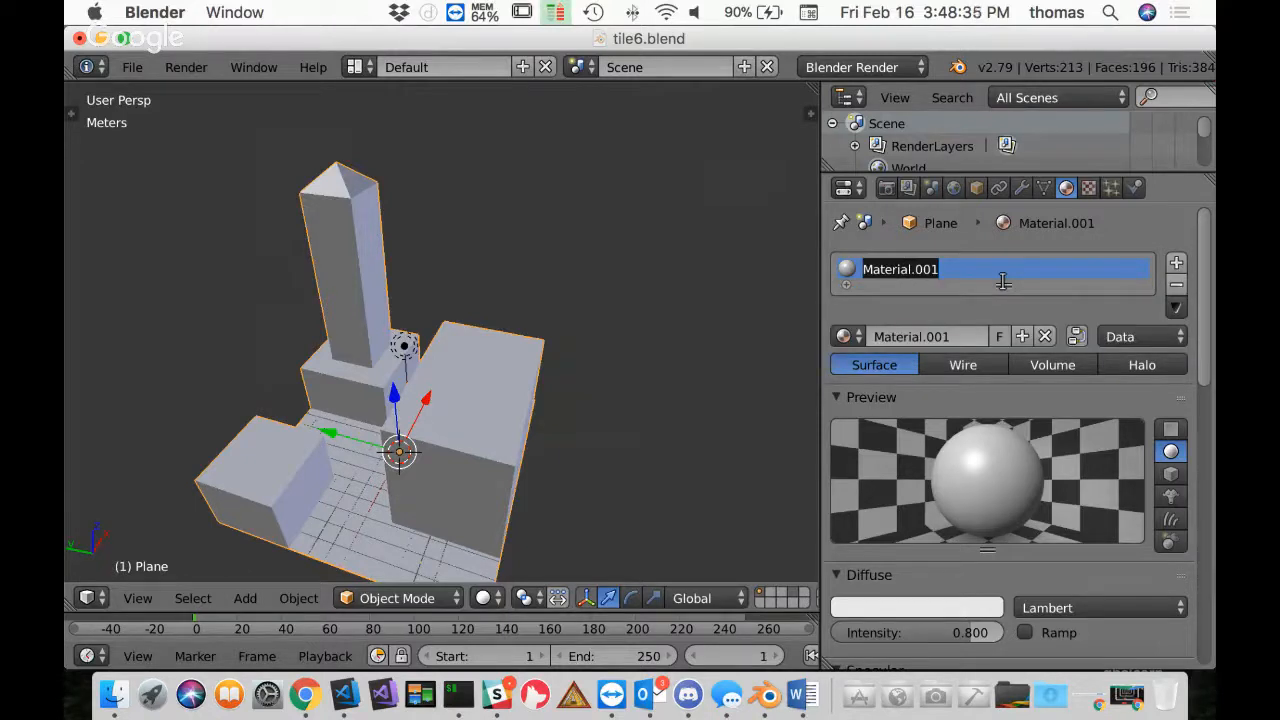
type("Ground")
key("Return")
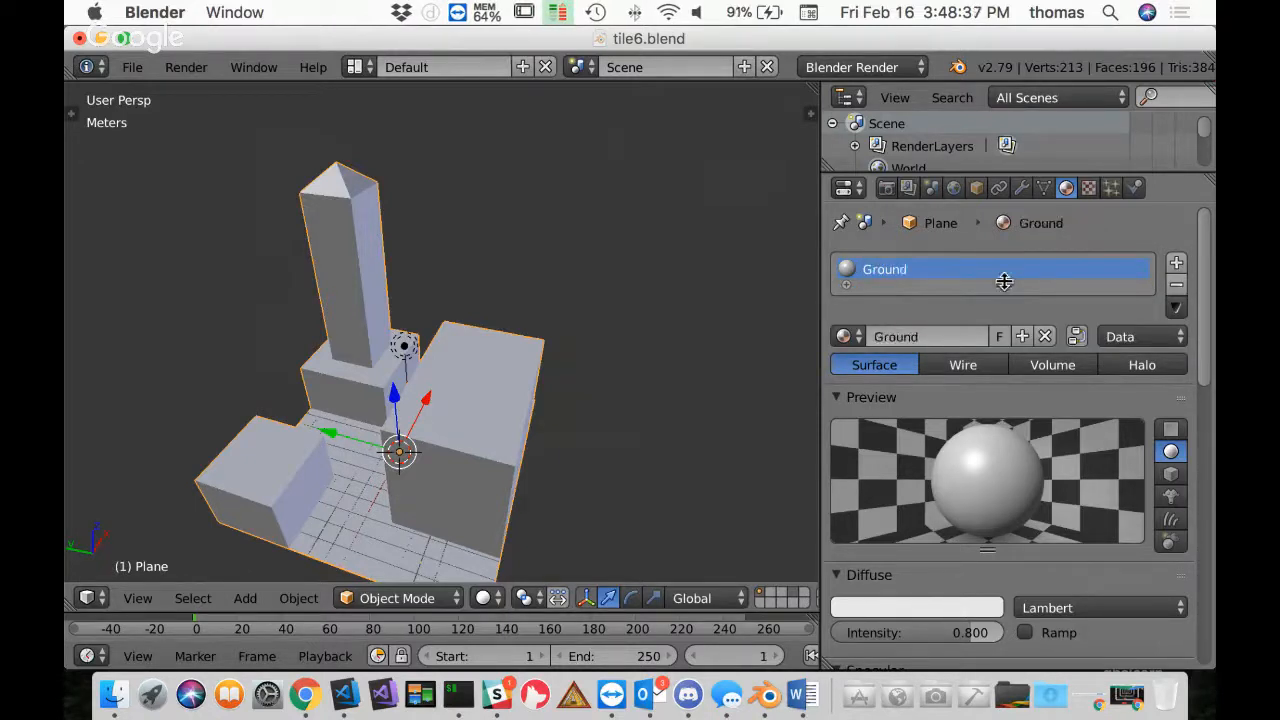
Set the Ground material's specular shader to Phong with a specular intensity of 0
scroll(976, 492, "down", 3)
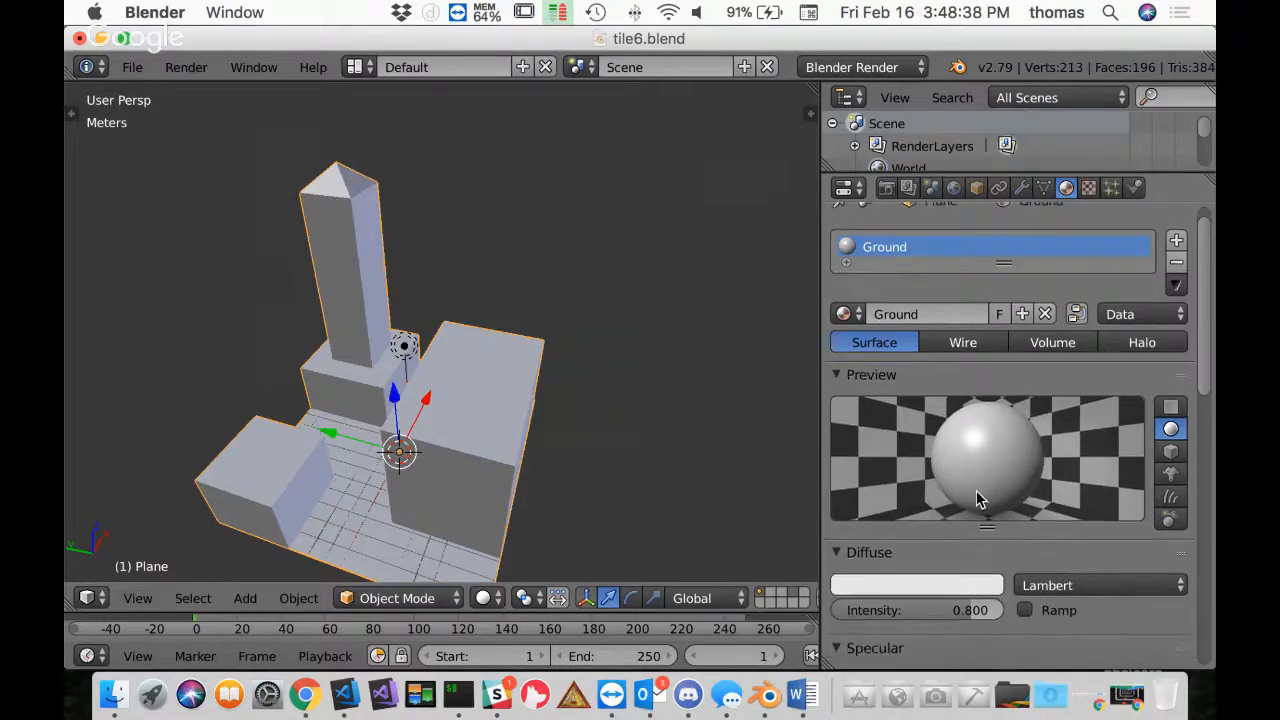
scroll(989, 490, "down", 5)
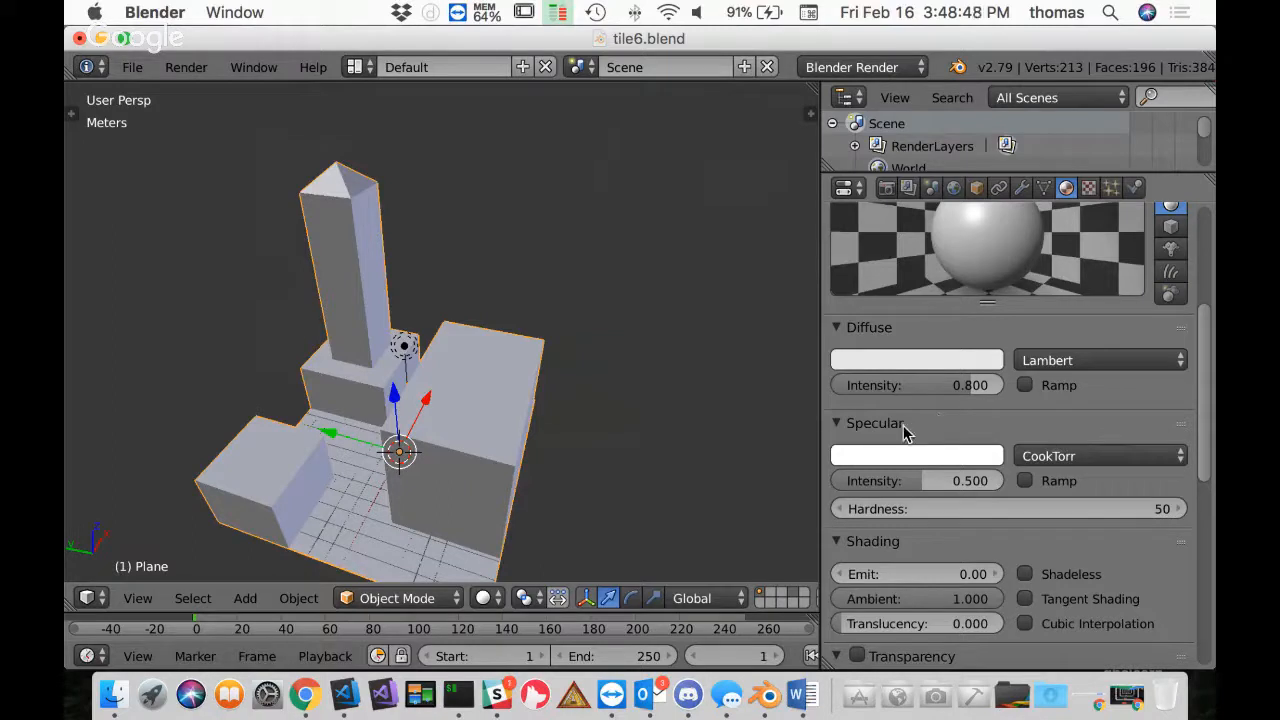
left_click(1066, 460)
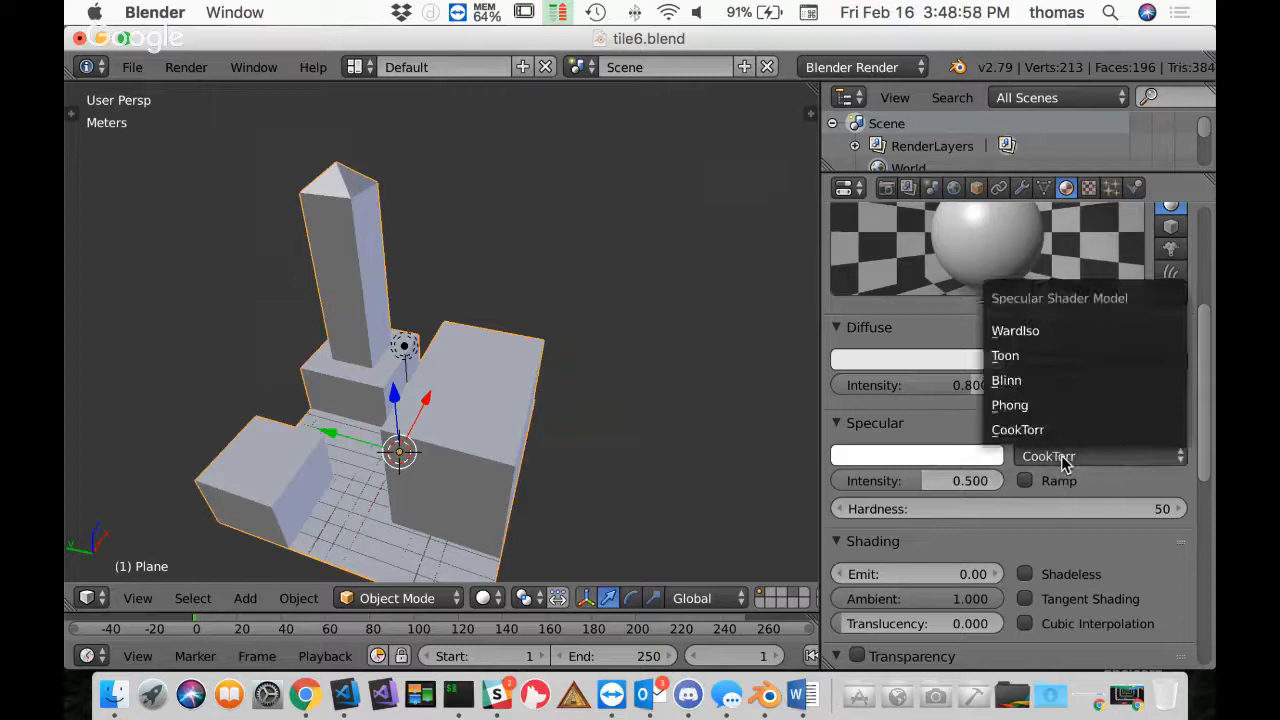
left_click(1038, 406)
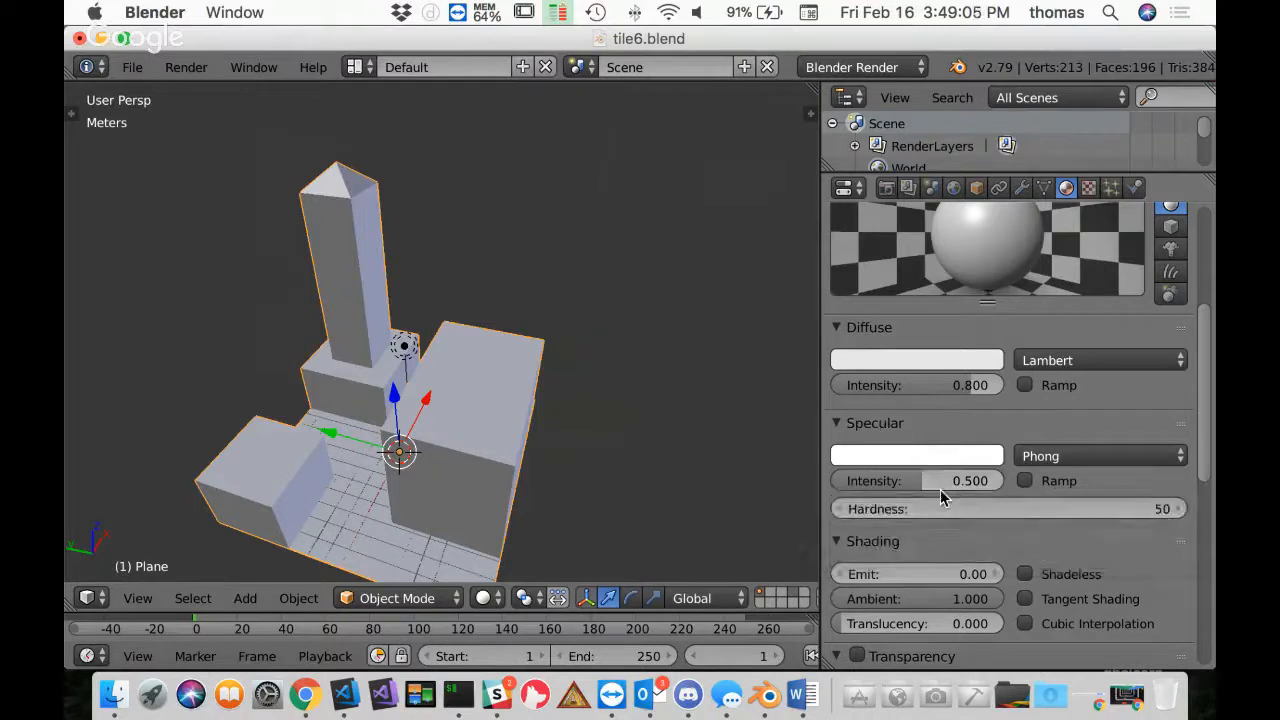
scroll(1173, 308, "up", 1)
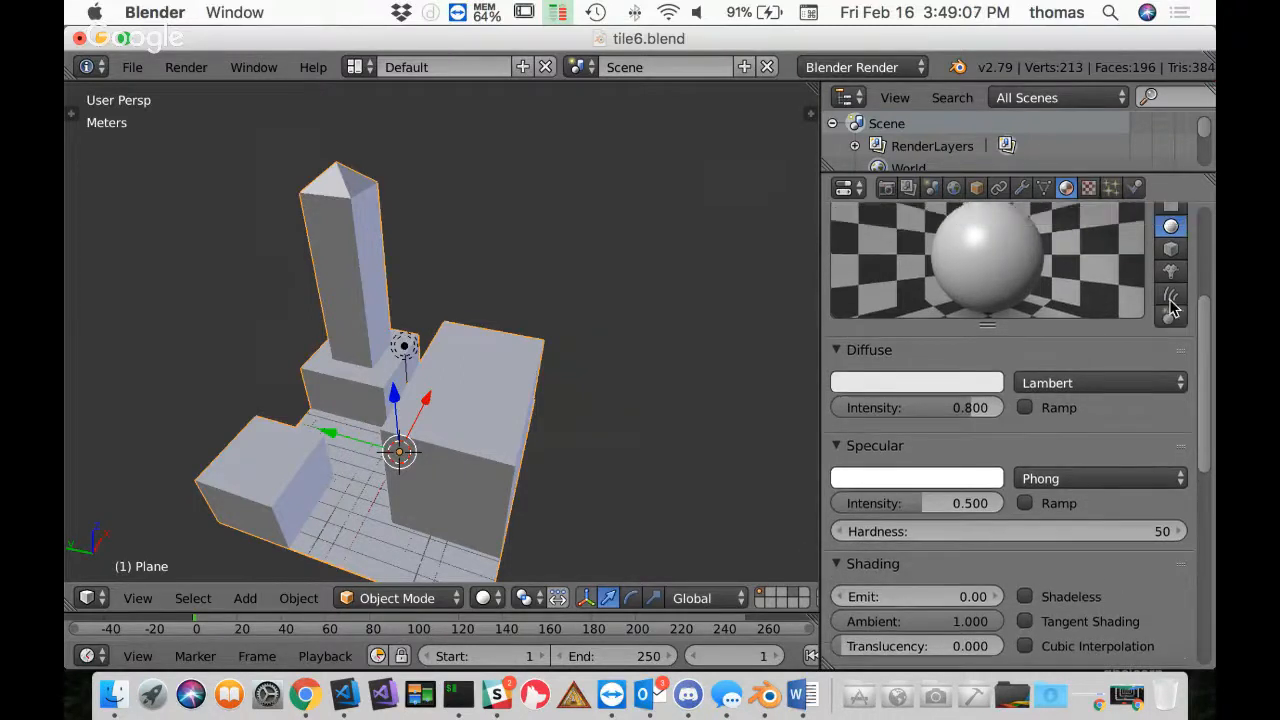
scroll(1173, 308, "up", 1)
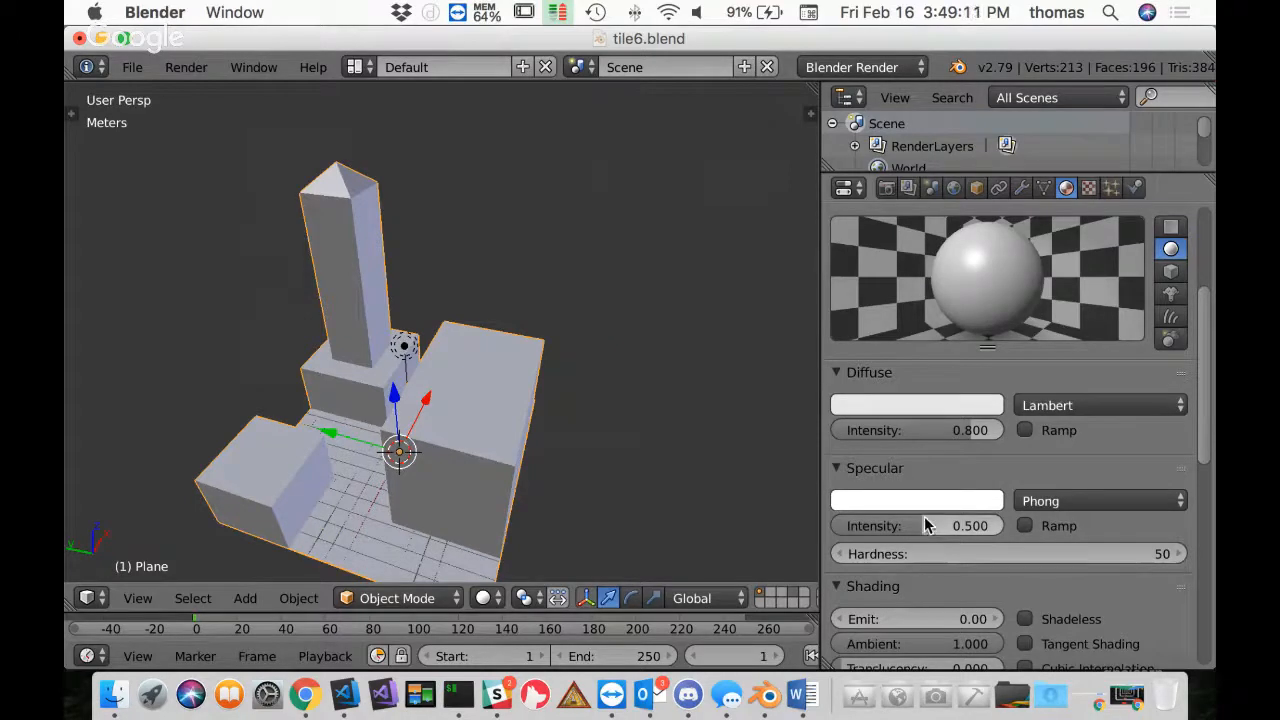
left_click_drag(920, 523, 818, 528)
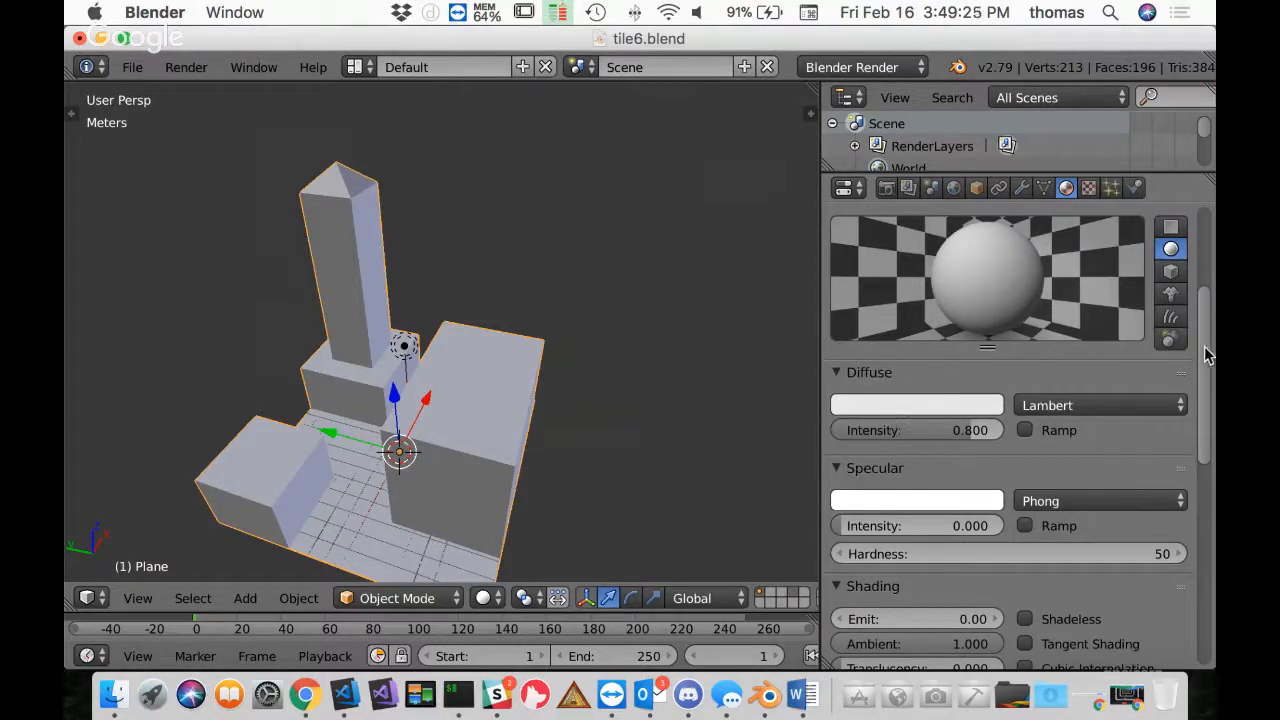
Change the Ground material's diffuse colour to a pale sandy yellow
left_click_drag(1206, 355, 1205, 266)
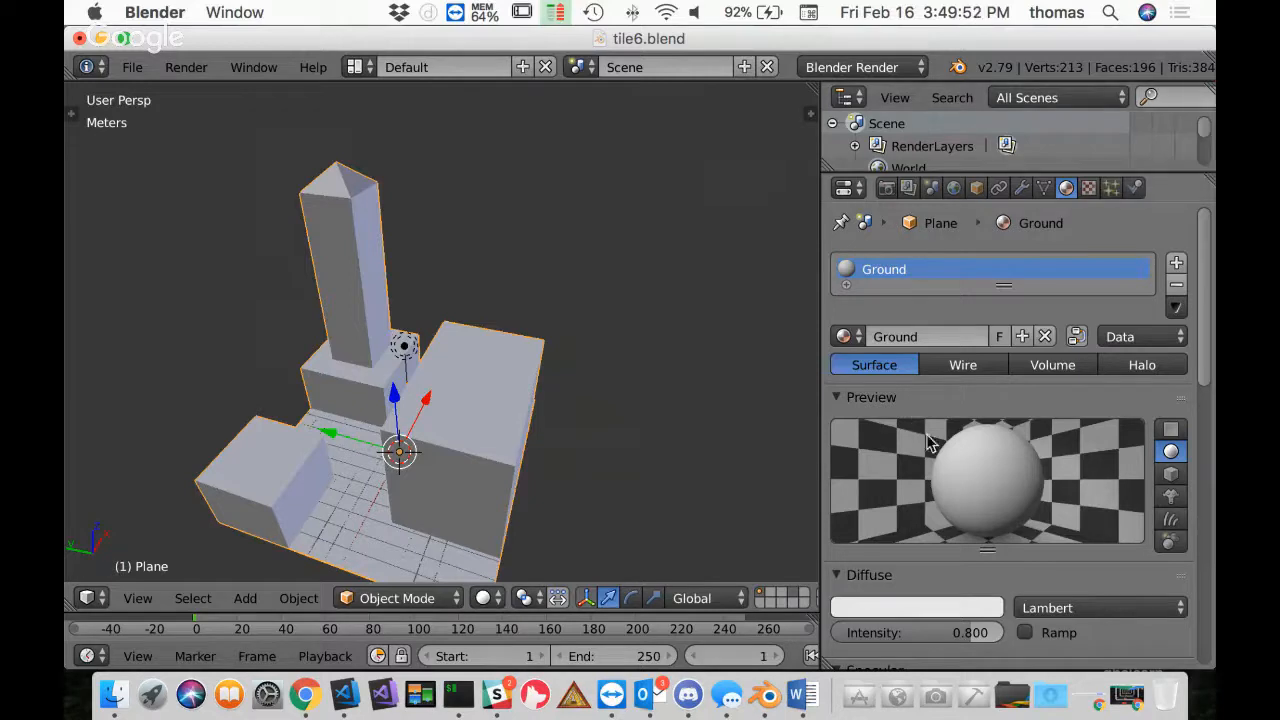
scroll(930, 440, "down", 5)
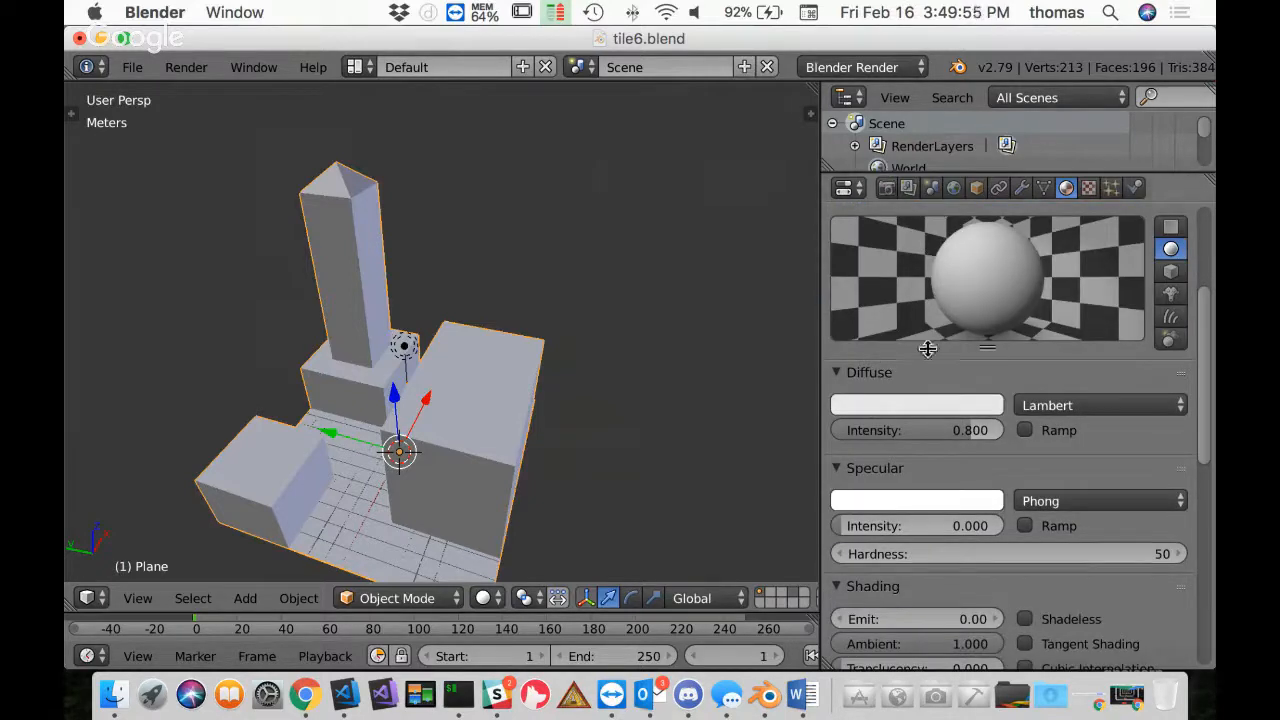
left_click(866, 406)
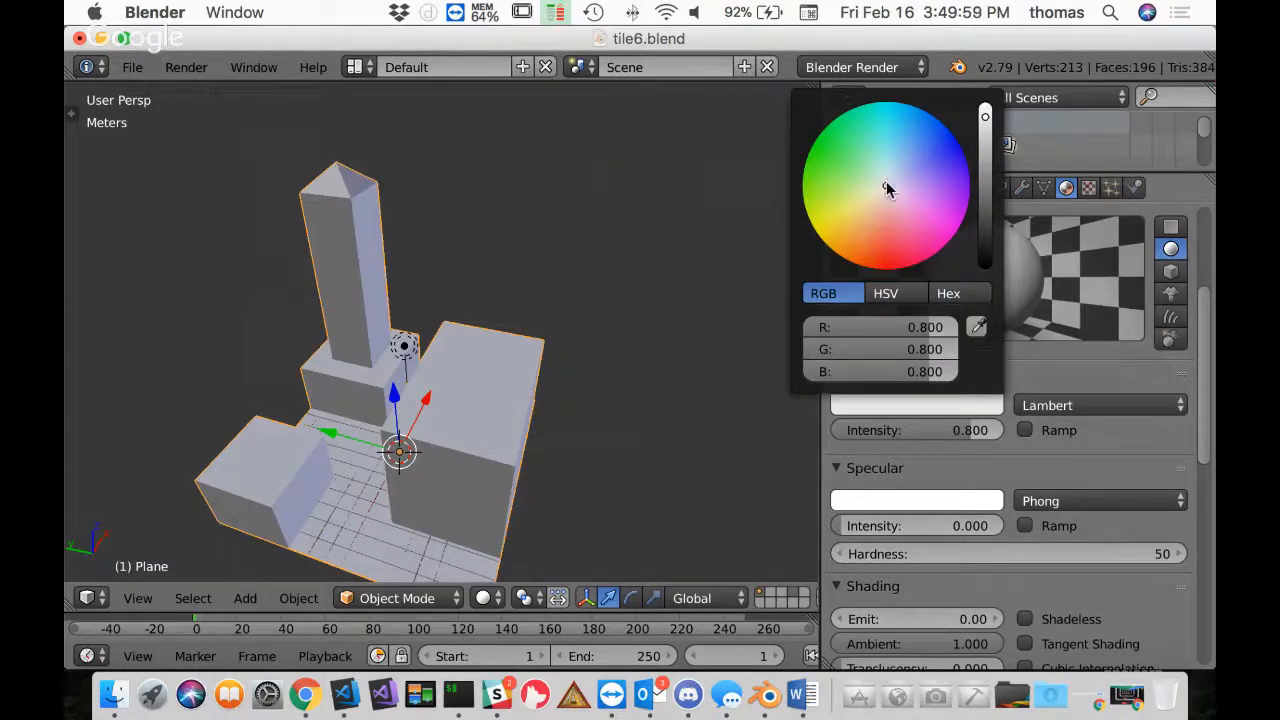
left_click_drag(886, 189, 856, 205)
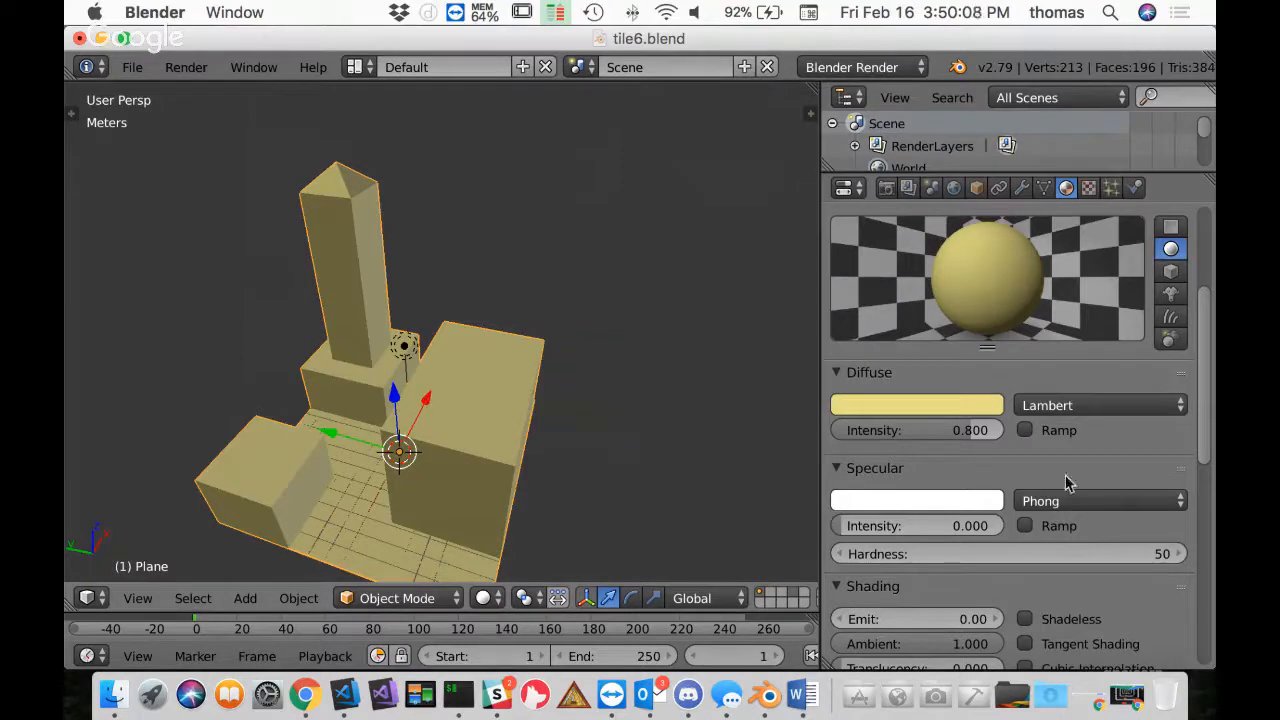
left_click_drag(1205, 402, 1203, 258)
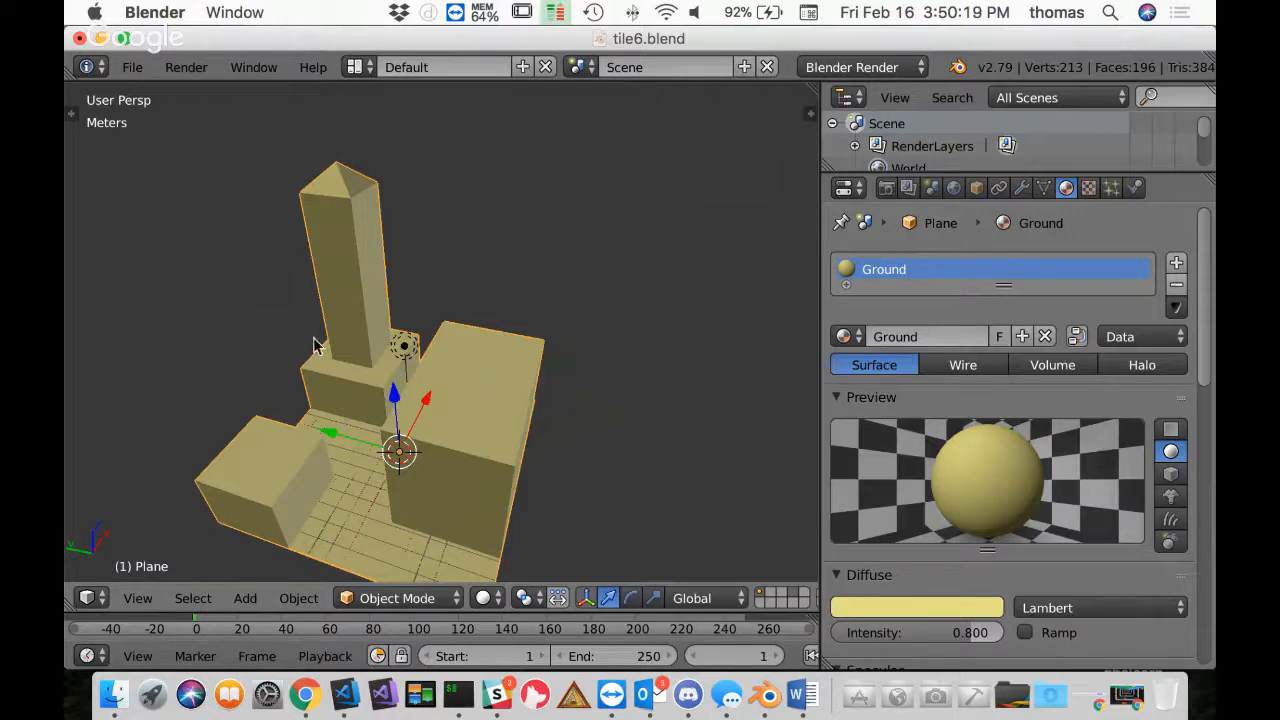
Add a new texture to the Ground material and name it Ground
left_click(1088, 189)
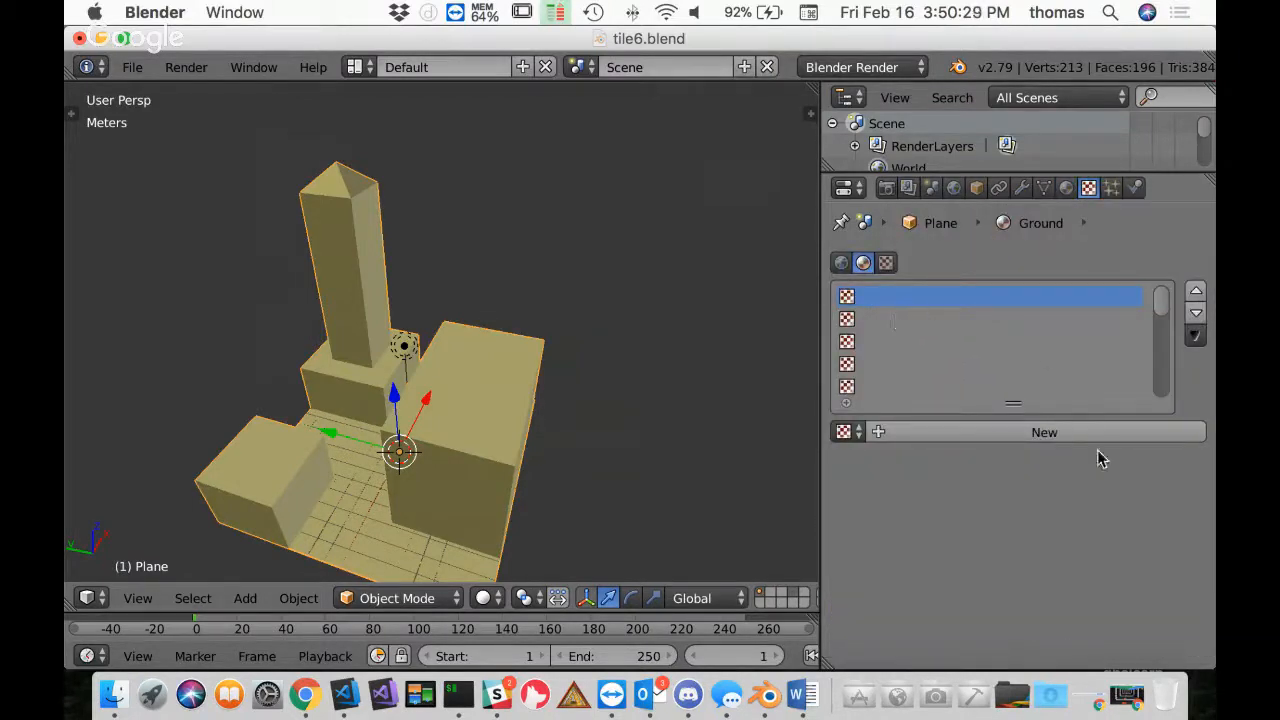
left_click(1030, 439)
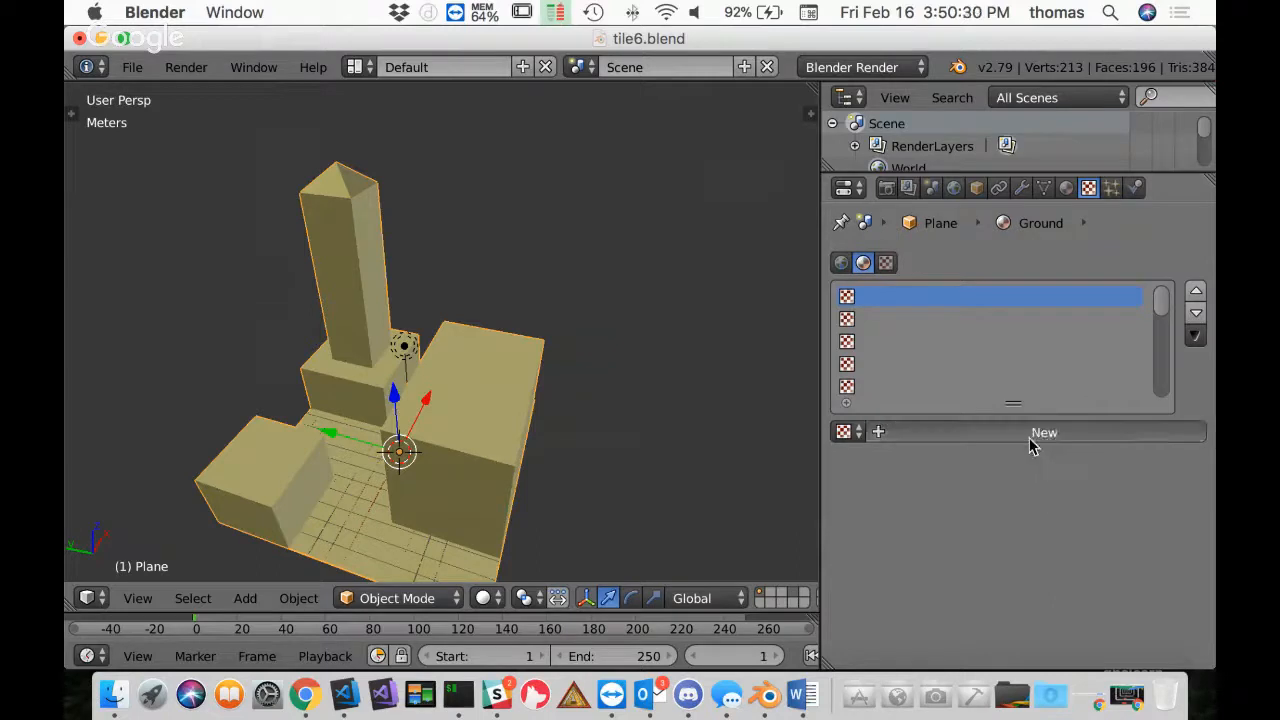
double_click(880, 297)
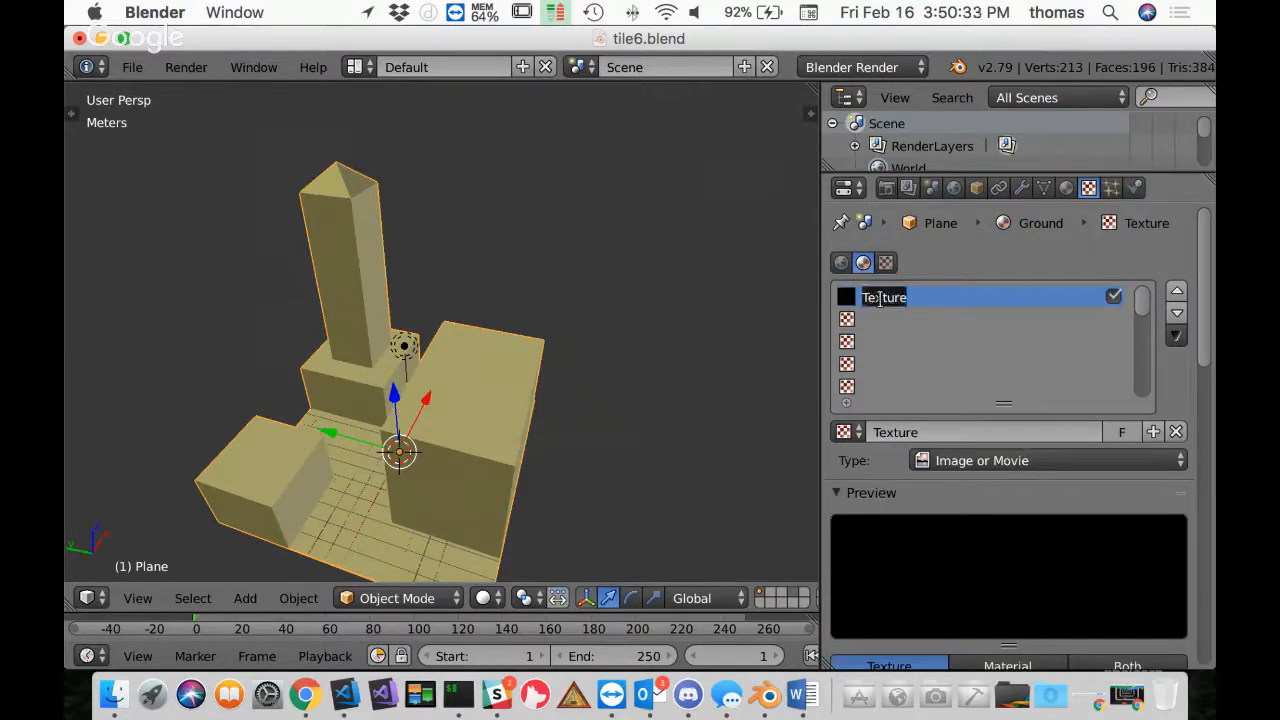
type("Ground")
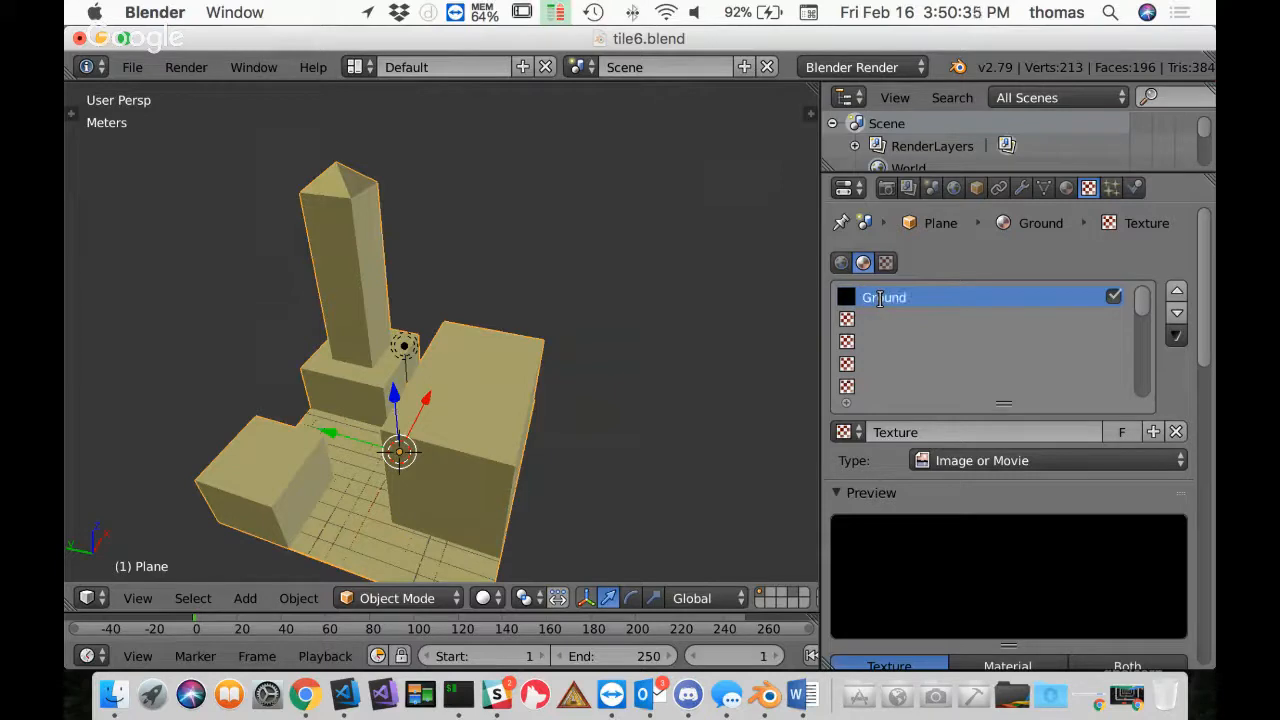
key("Return")
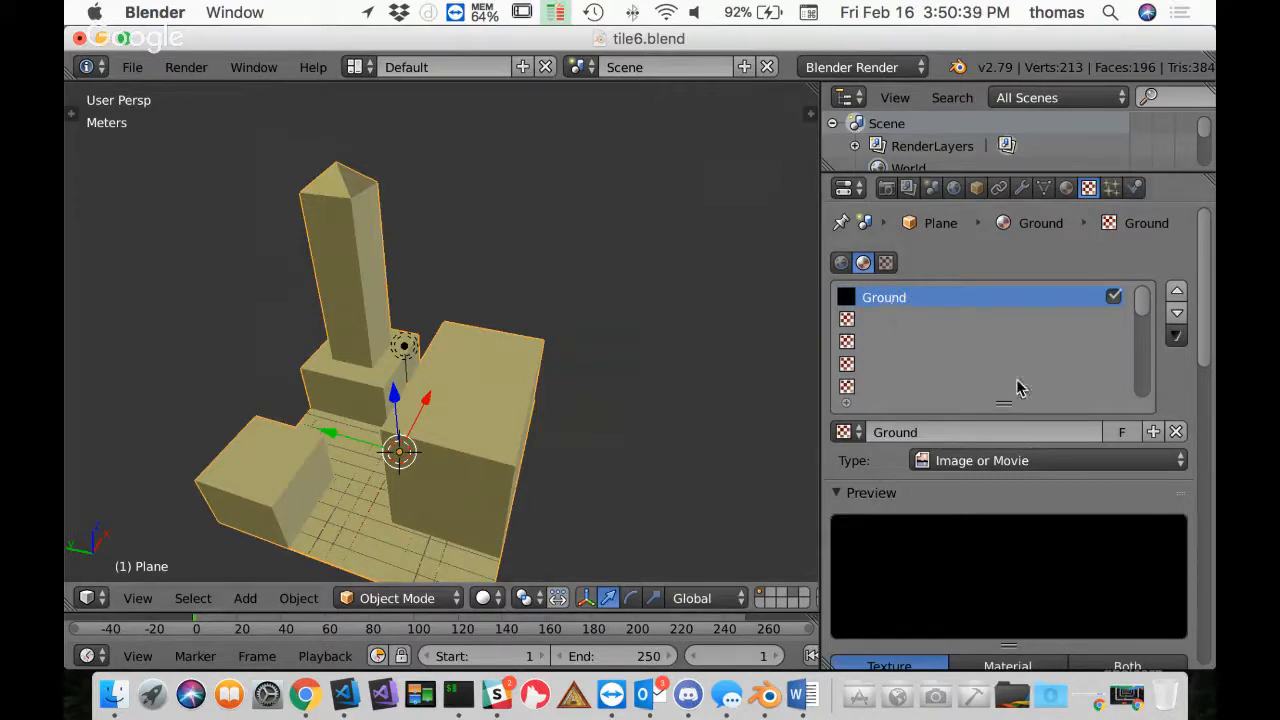
Enlarge the plane's material slot list and add a second slot with a new material named Wall
left_click(1066, 188)
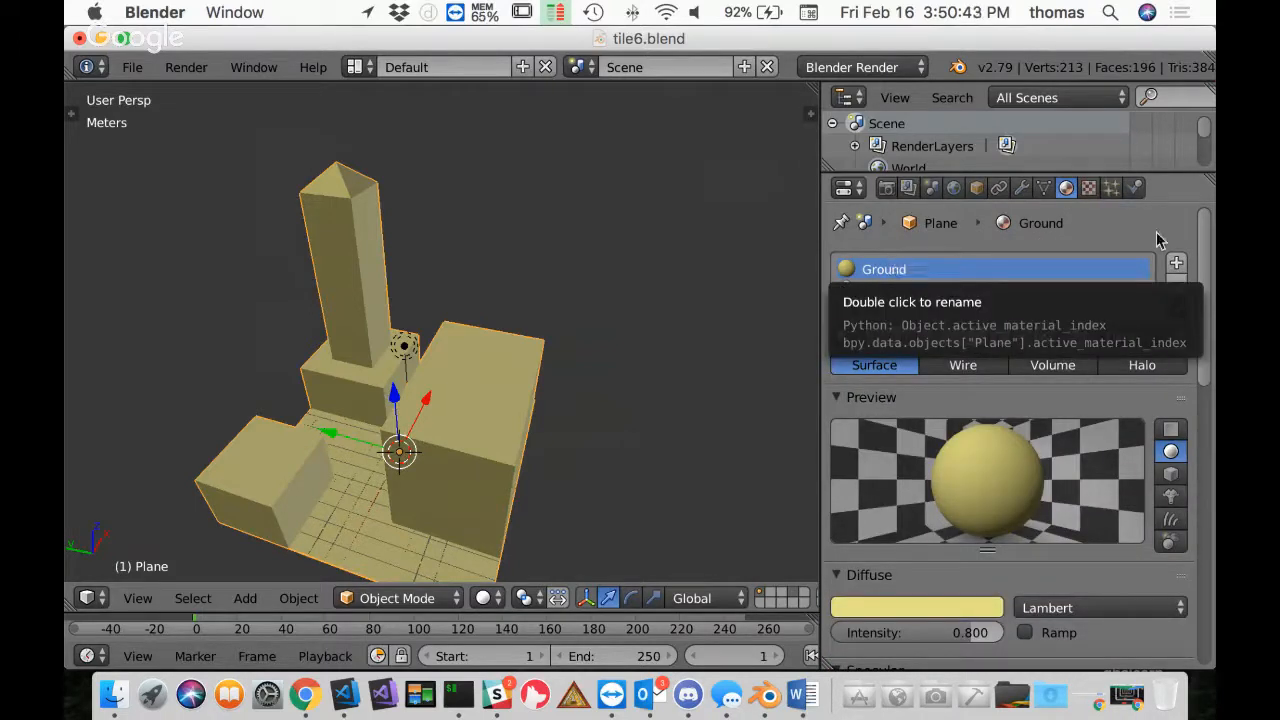
left_click(1088, 189)
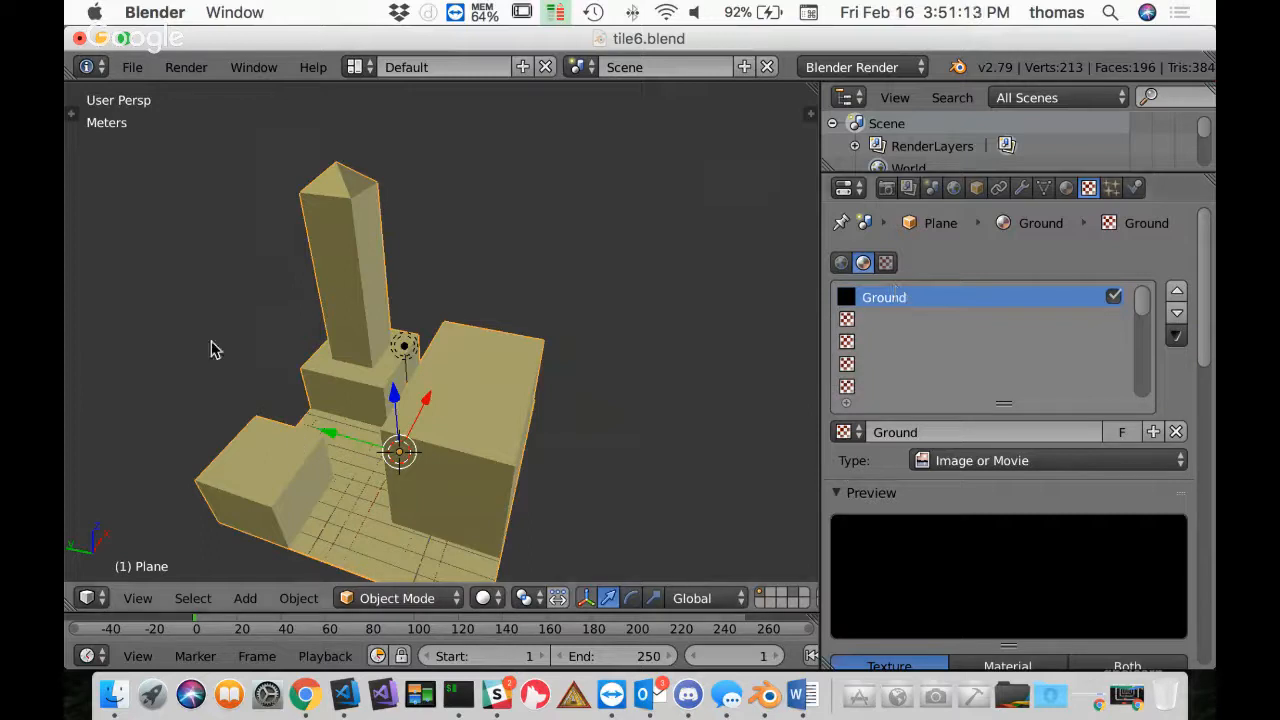
left_click(1066, 188)
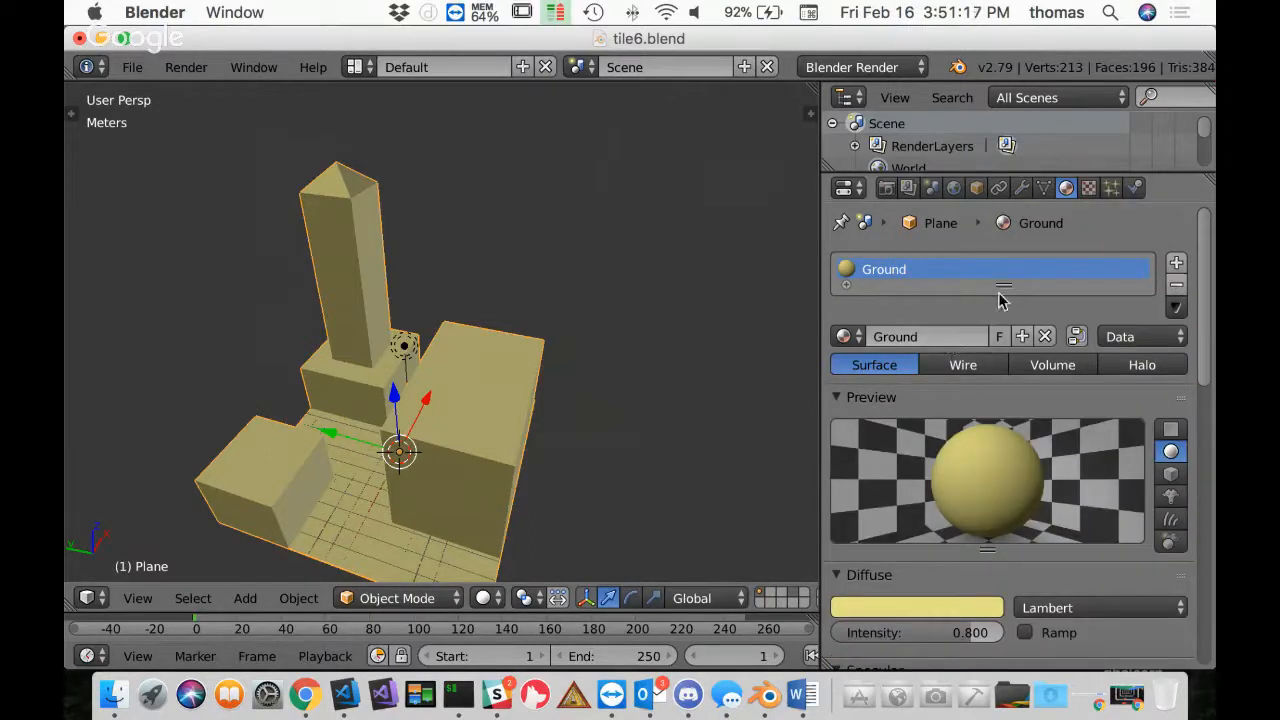
left_click_drag(1001, 288, 1003, 352)
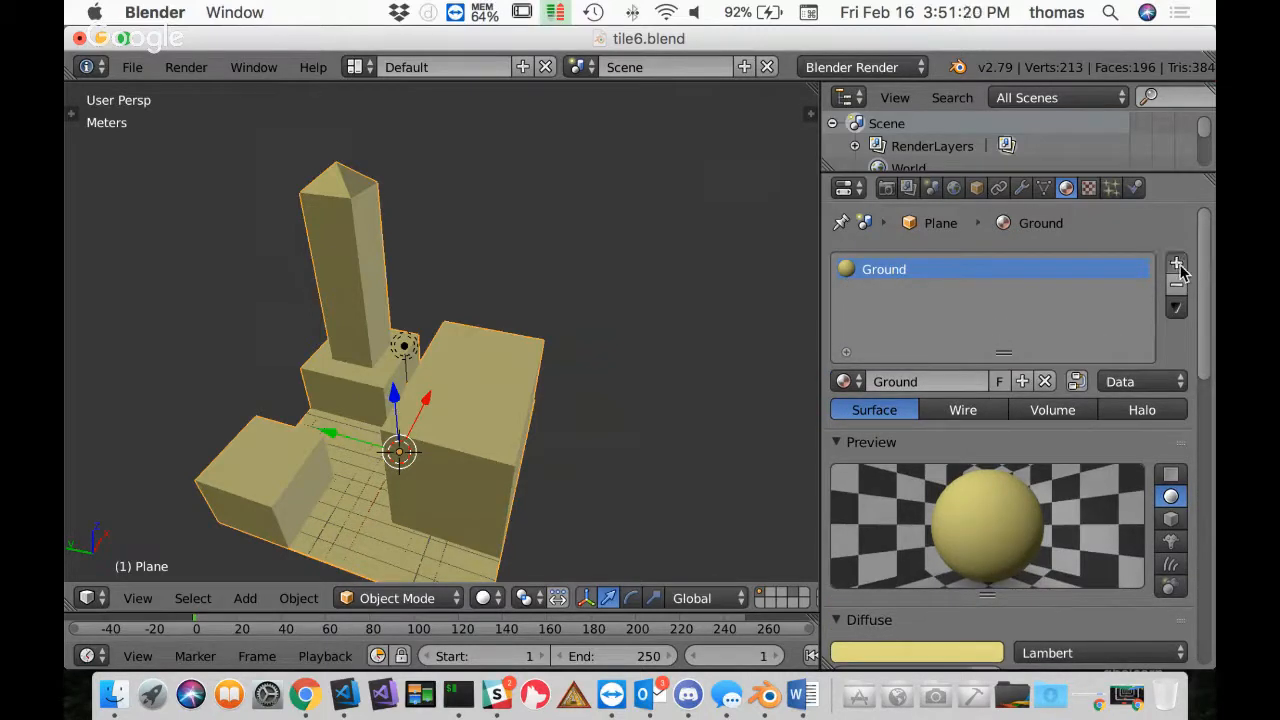
left_click(1177, 263)
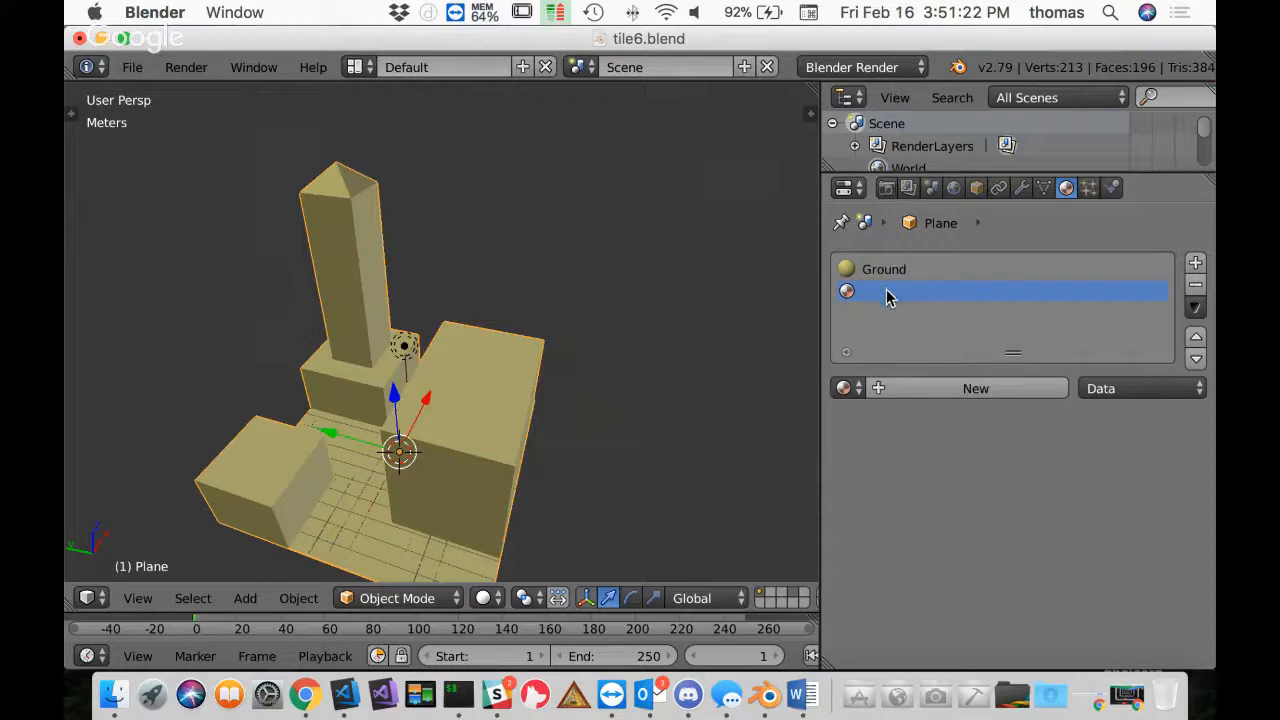
left_click(984, 389)
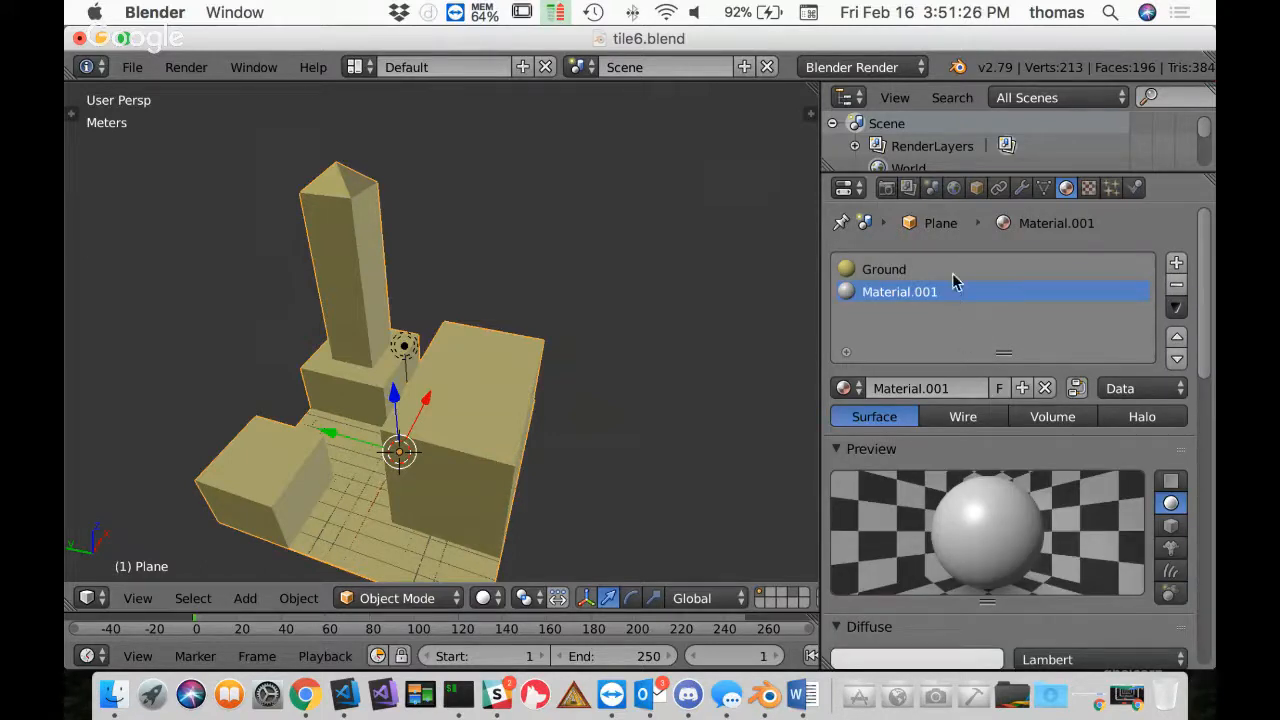
double_click(870, 291)
type("Wal")
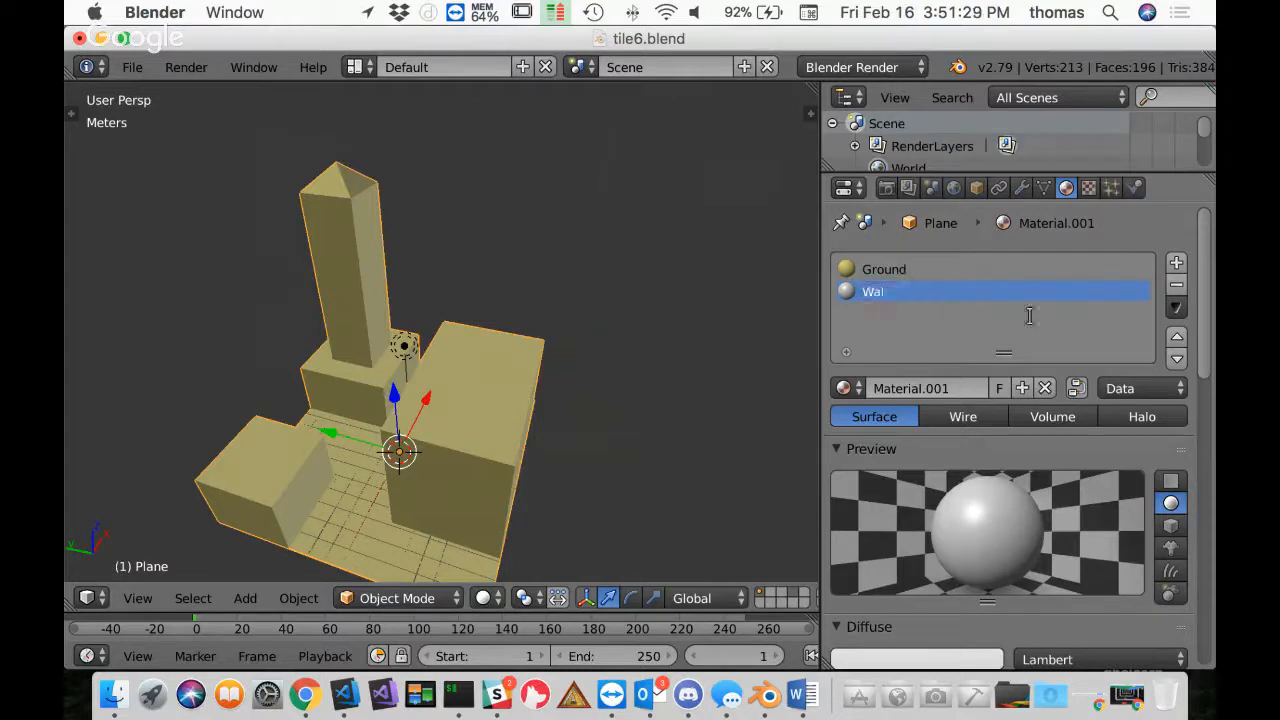
type("l")
key("Return")
Set the Wall material's specular shader to Phong and its specular intensity to 0
scroll(1066, 545, "down", 2)
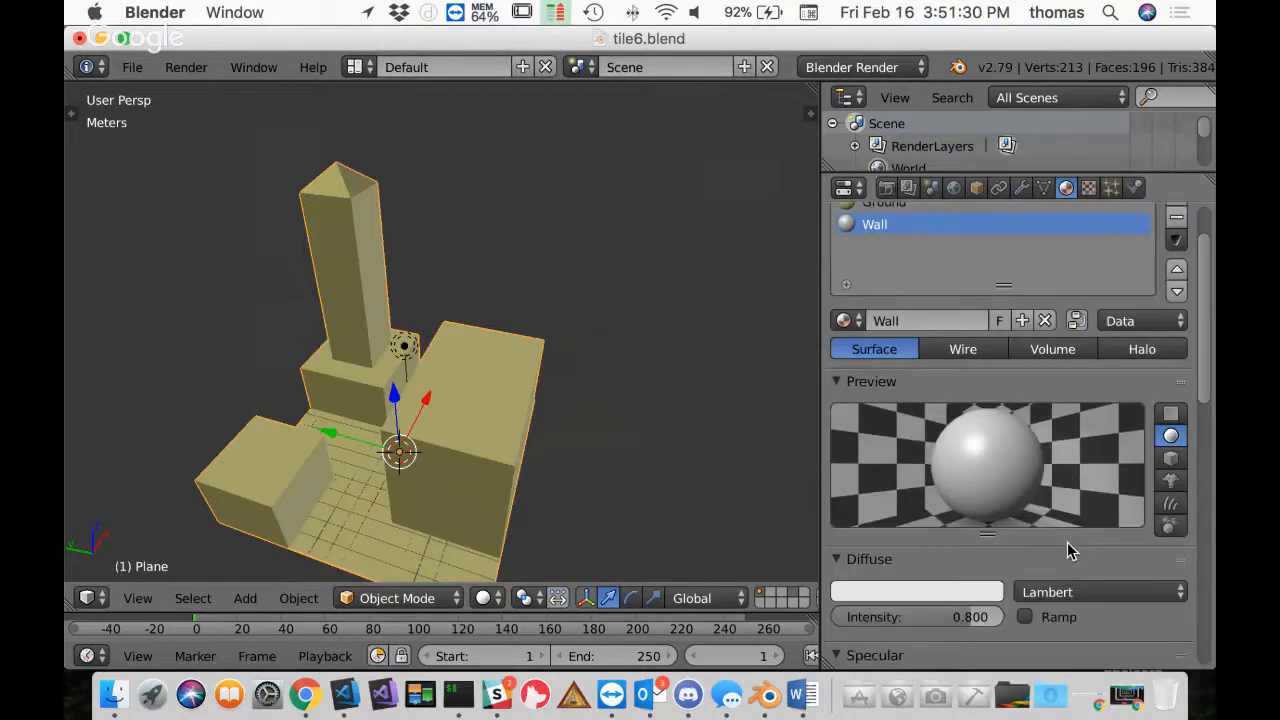
scroll(1068, 549, "down", 3)
left_click(1092, 577)
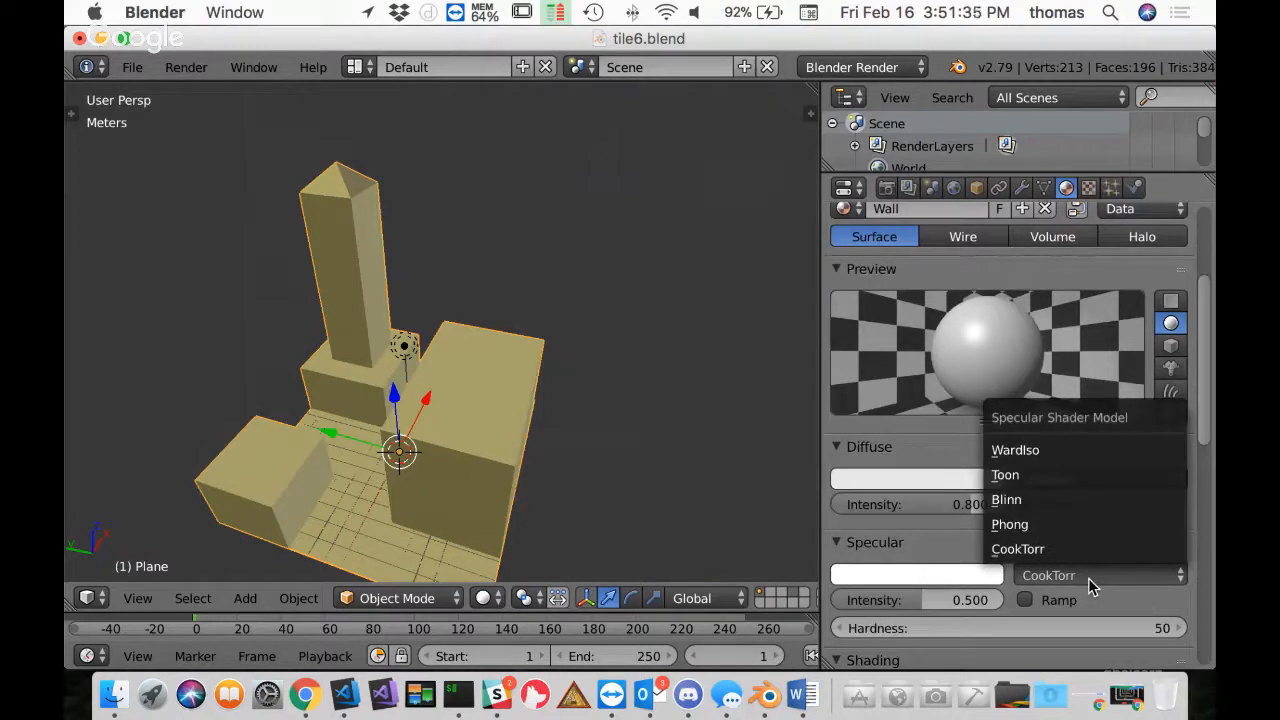
left_click(1030, 530)
left_click_drag(940, 603, 836, 608)
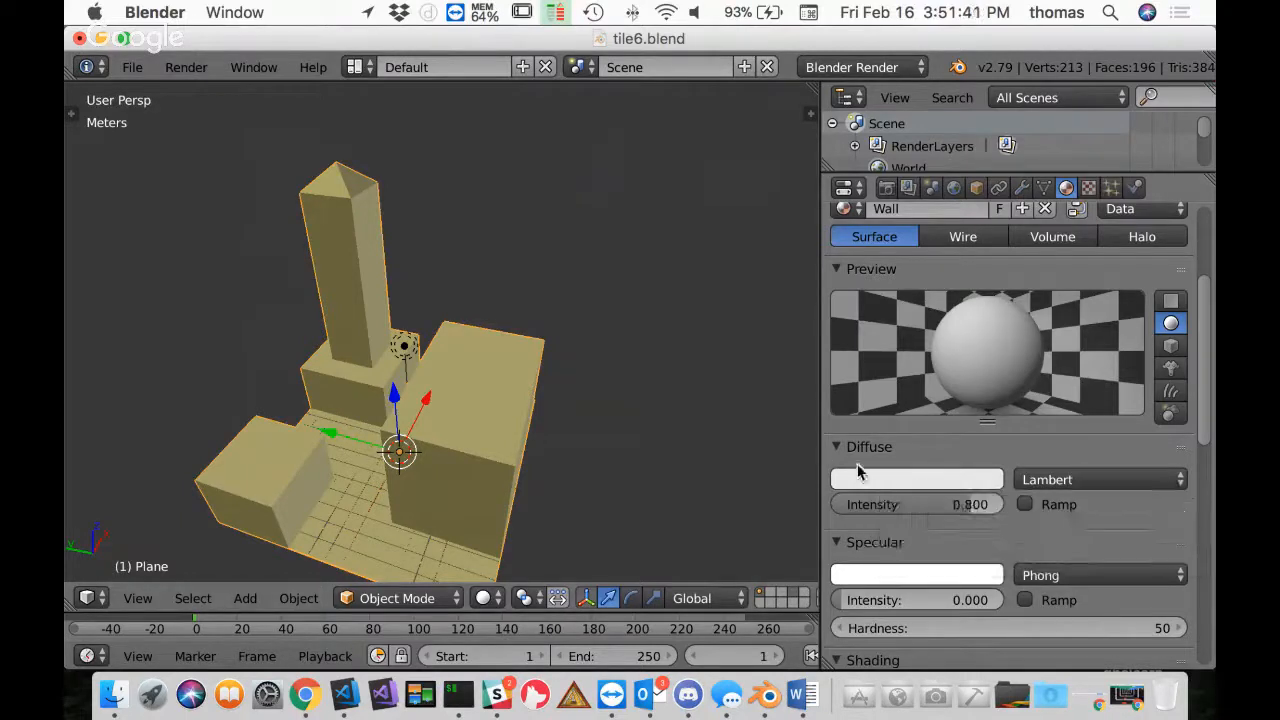
Change the Wall material's diffuse colour to green
left_click(890, 481)
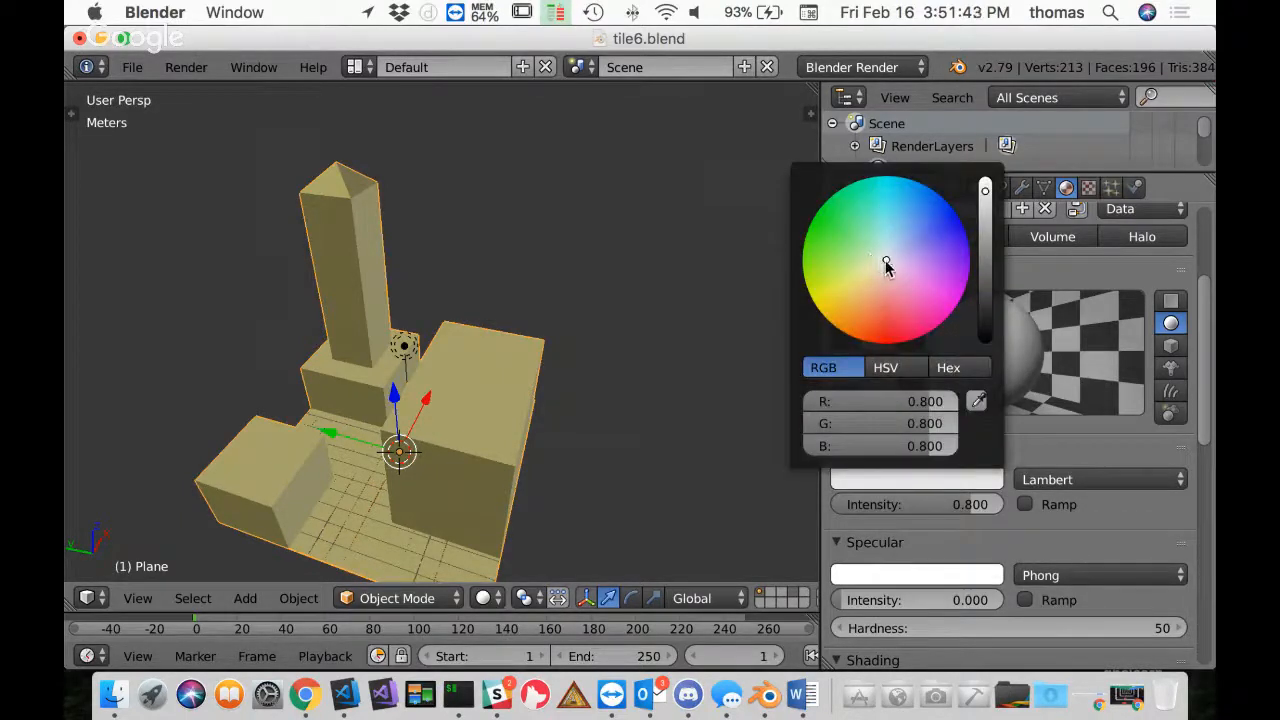
left_click_drag(885, 260, 842, 240)
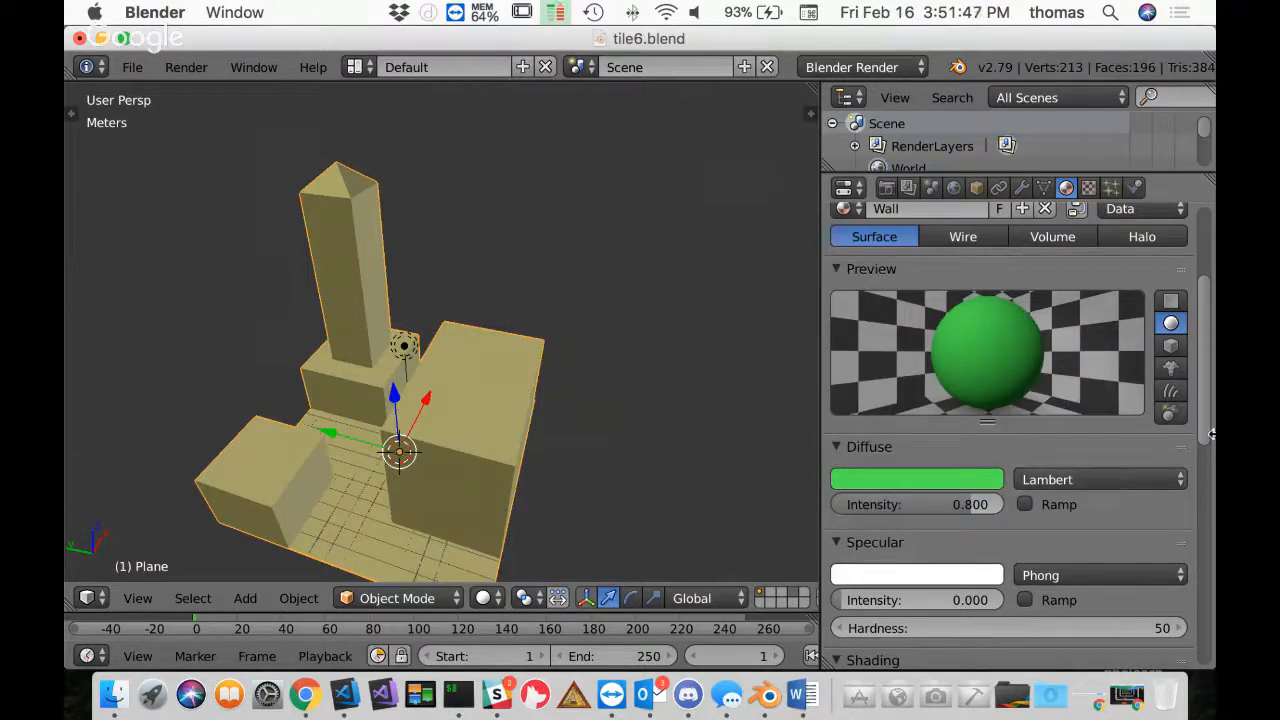
scroll(1208, 420, "up", 5)
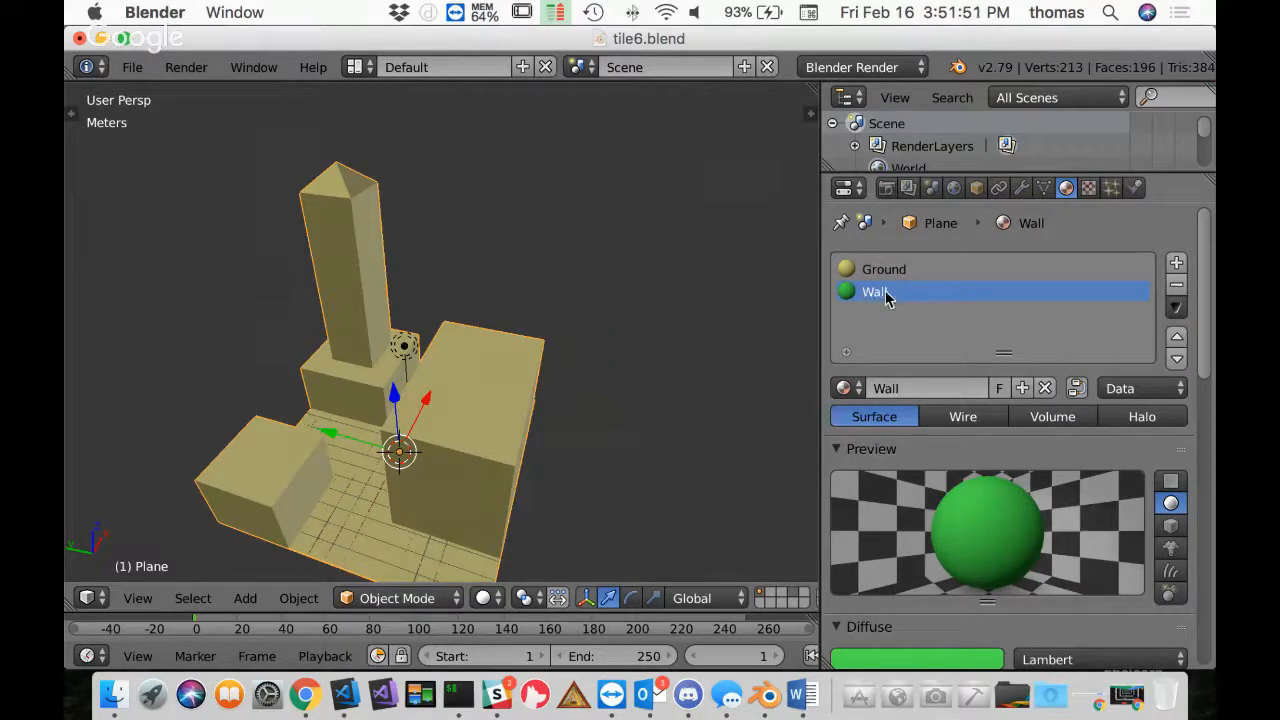
Compare the texture slots of the Wall material with those of the Ground material
left_click(1089, 190)
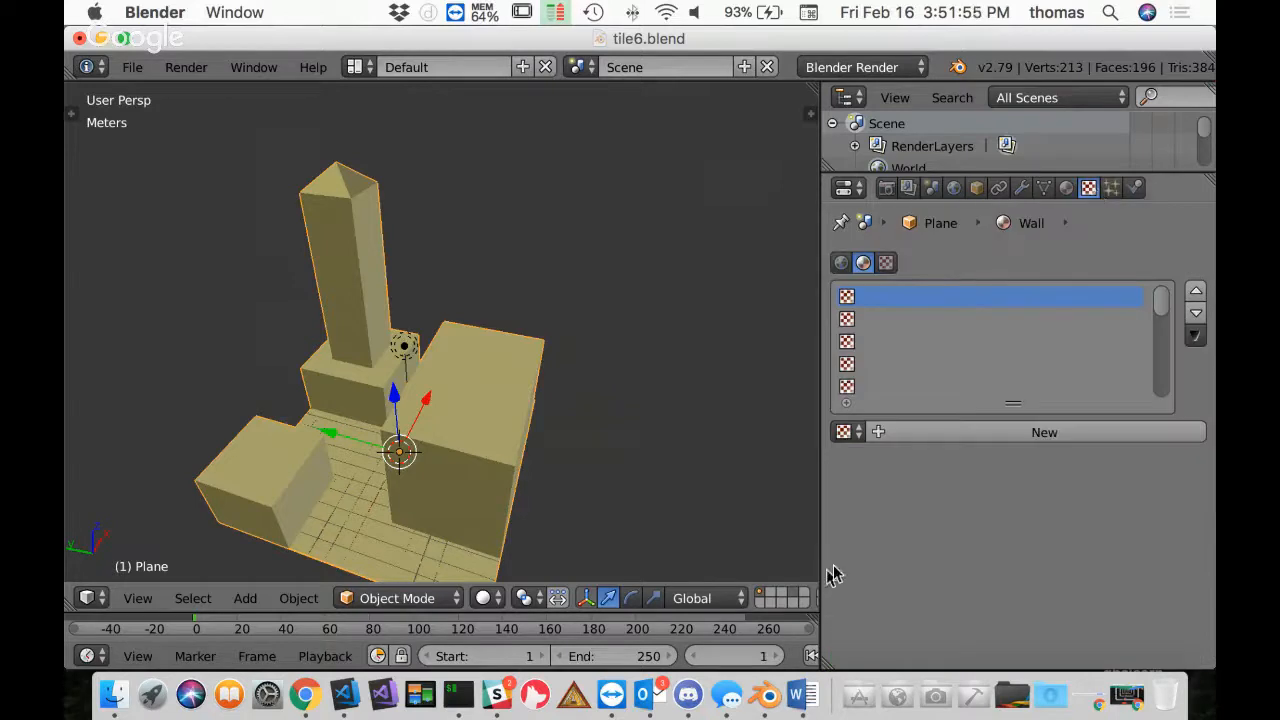
left_click(1066, 188)
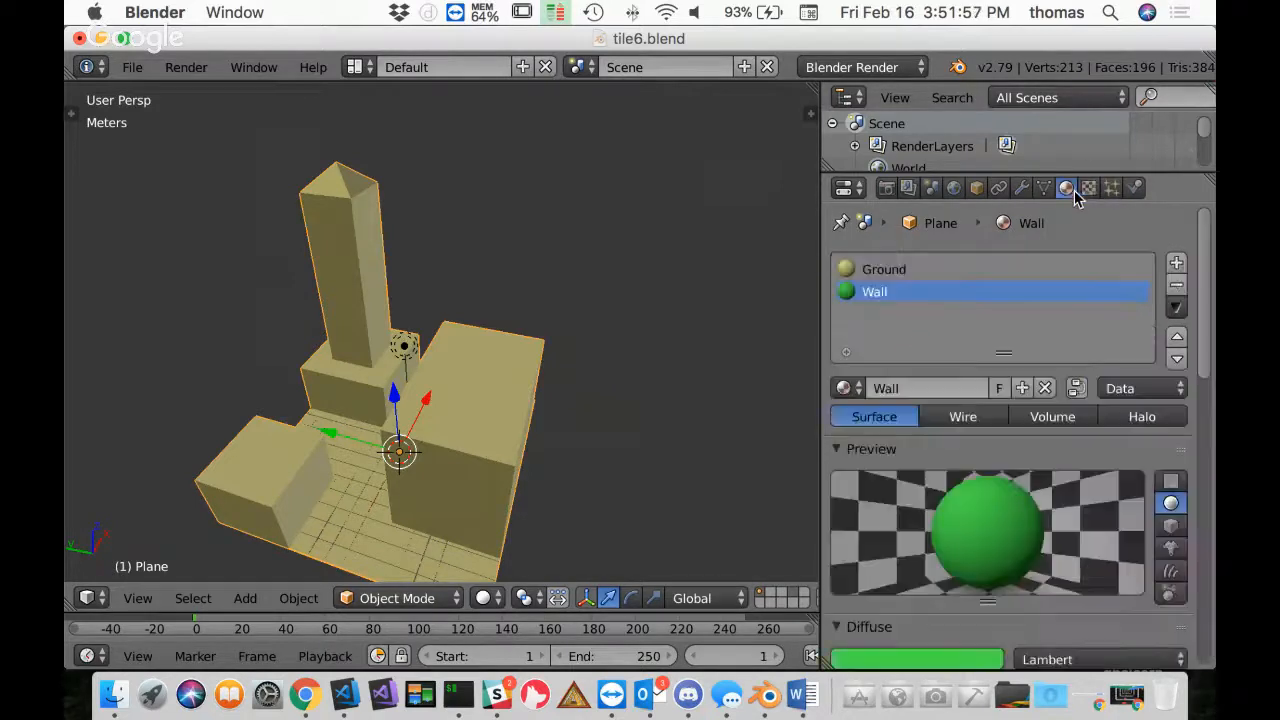
left_click(895, 272)
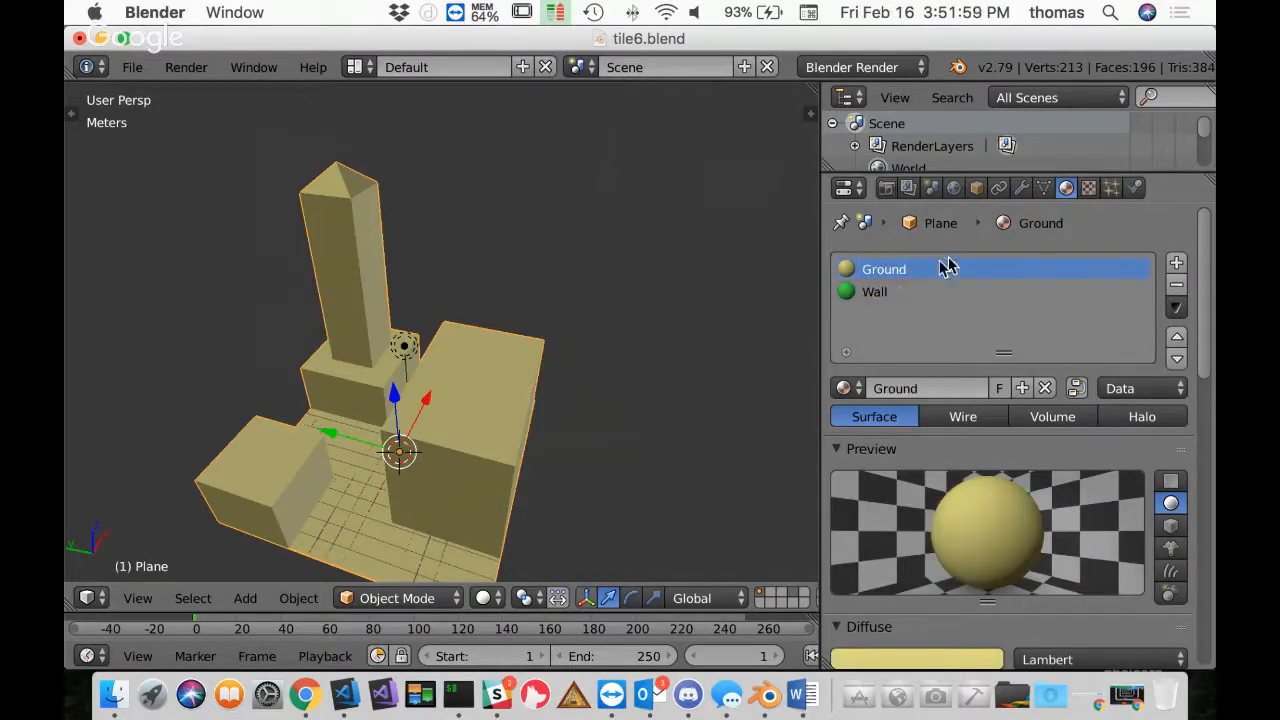
left_click(1089, 188)
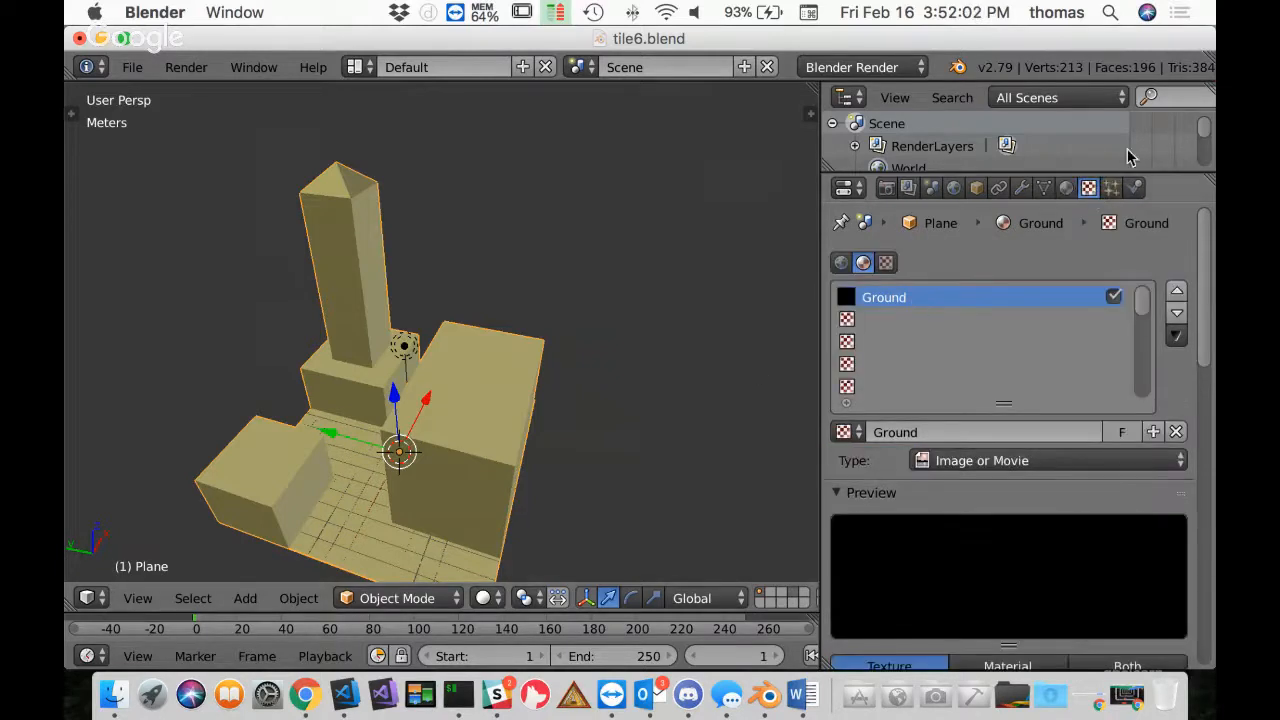
left_click(1066, 188)
Add a new texture to the Wall material and name it Wall
left_click(880, 292)
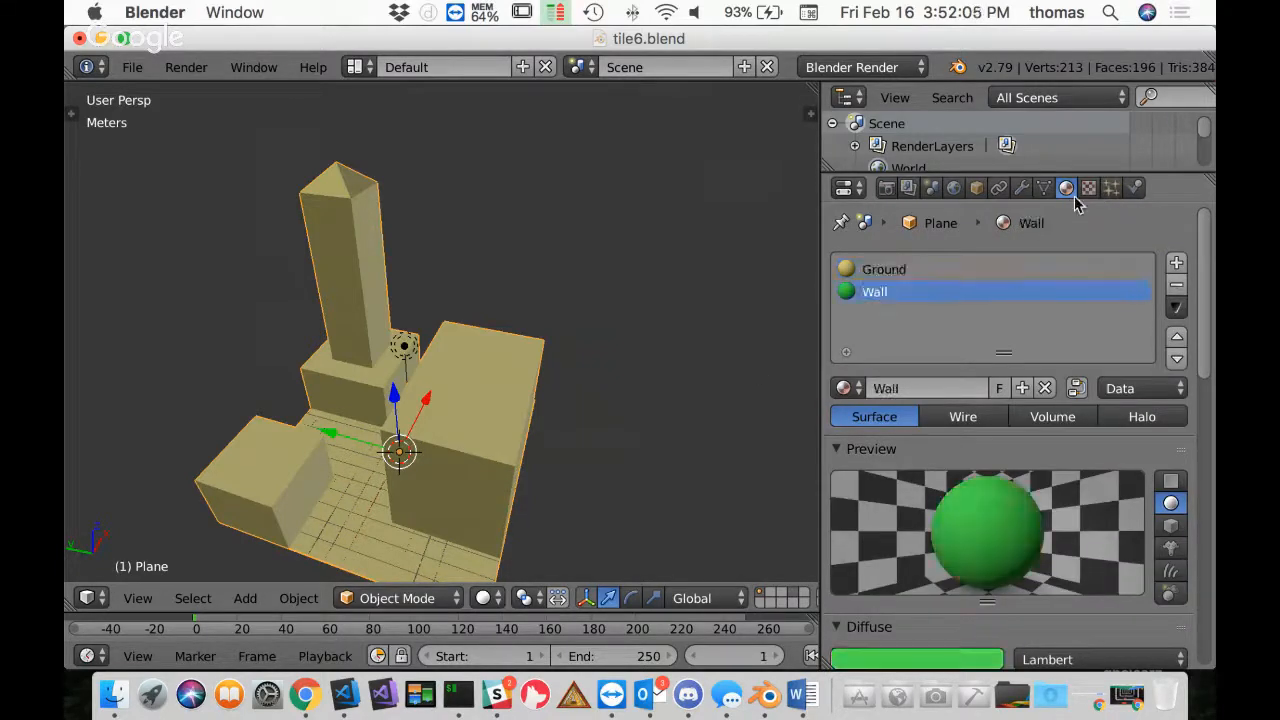
left_click(1088, 188)
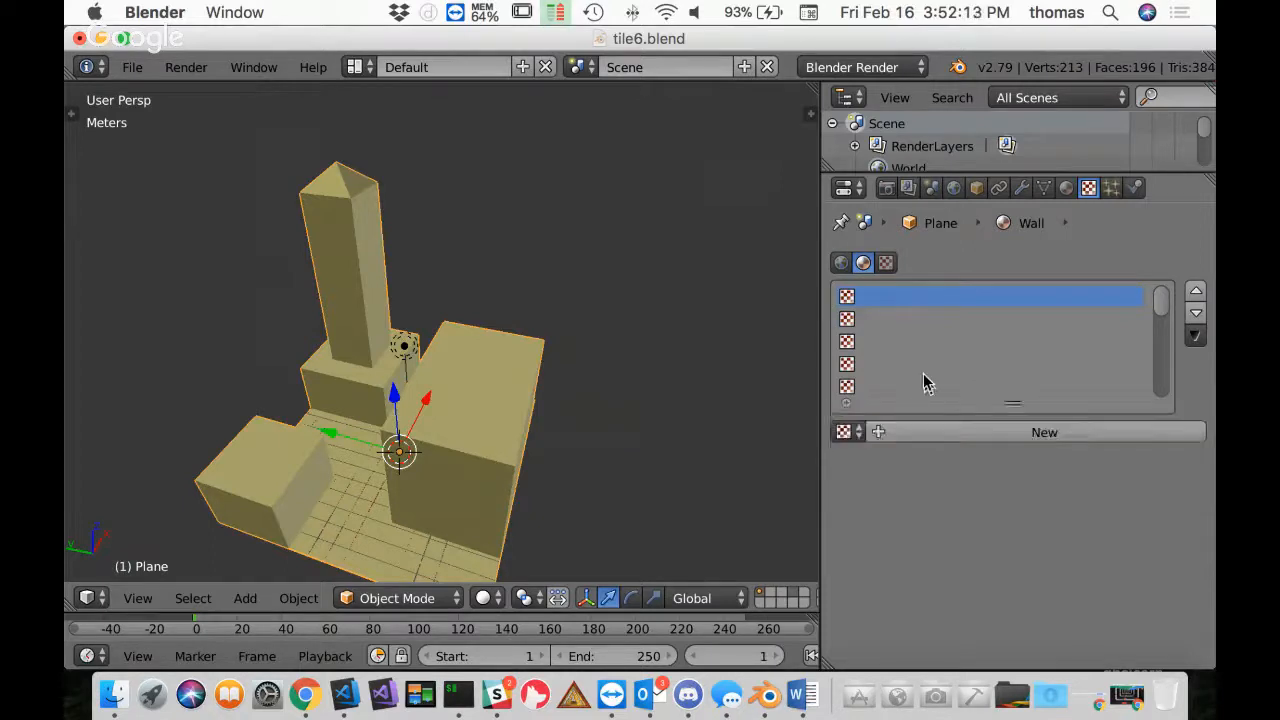
left_click(1022, 434)
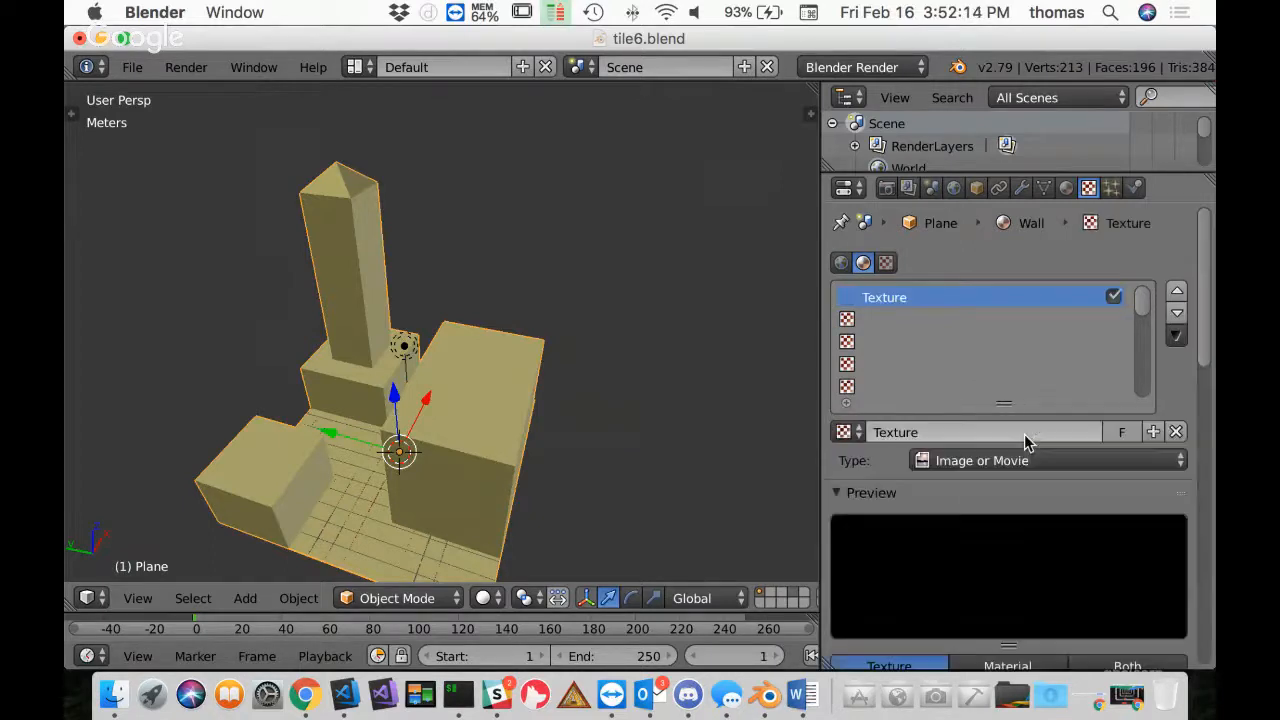
double_click(880, 297)
type("W")
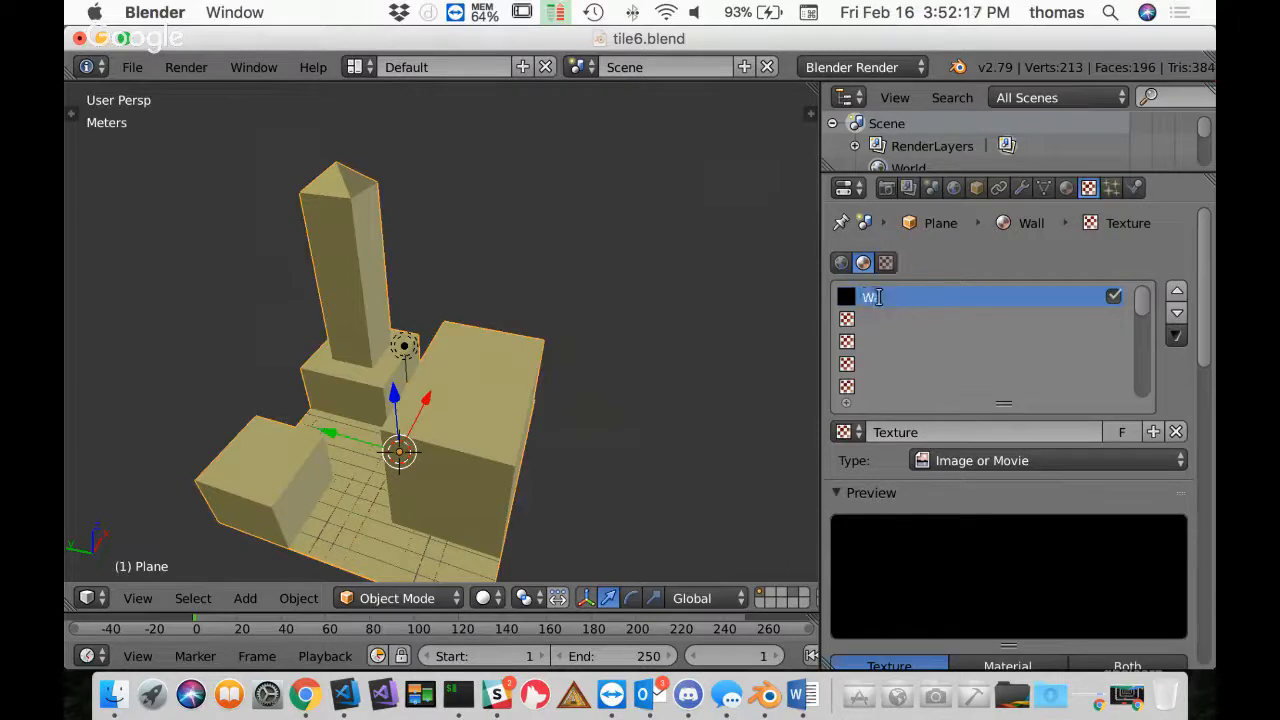
type("all")
key("Return")
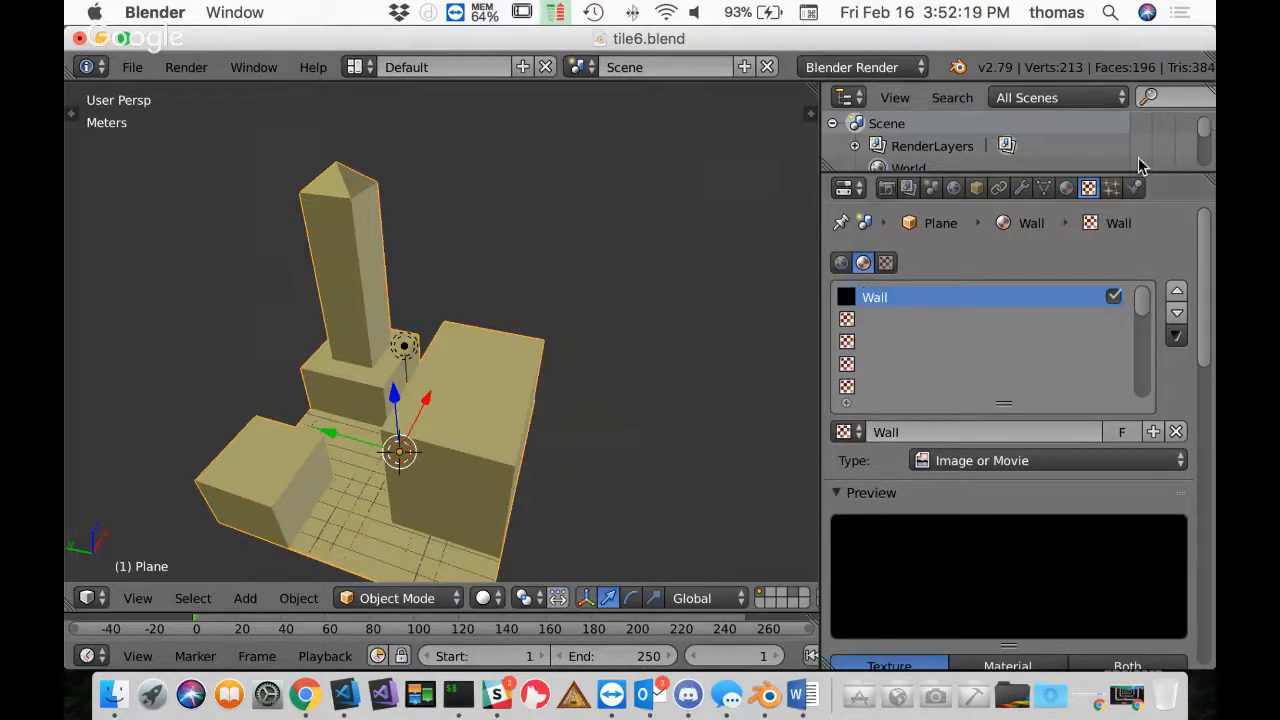
Add a third material slot to the plane with a new material named Roof
left_click(1066, 188)
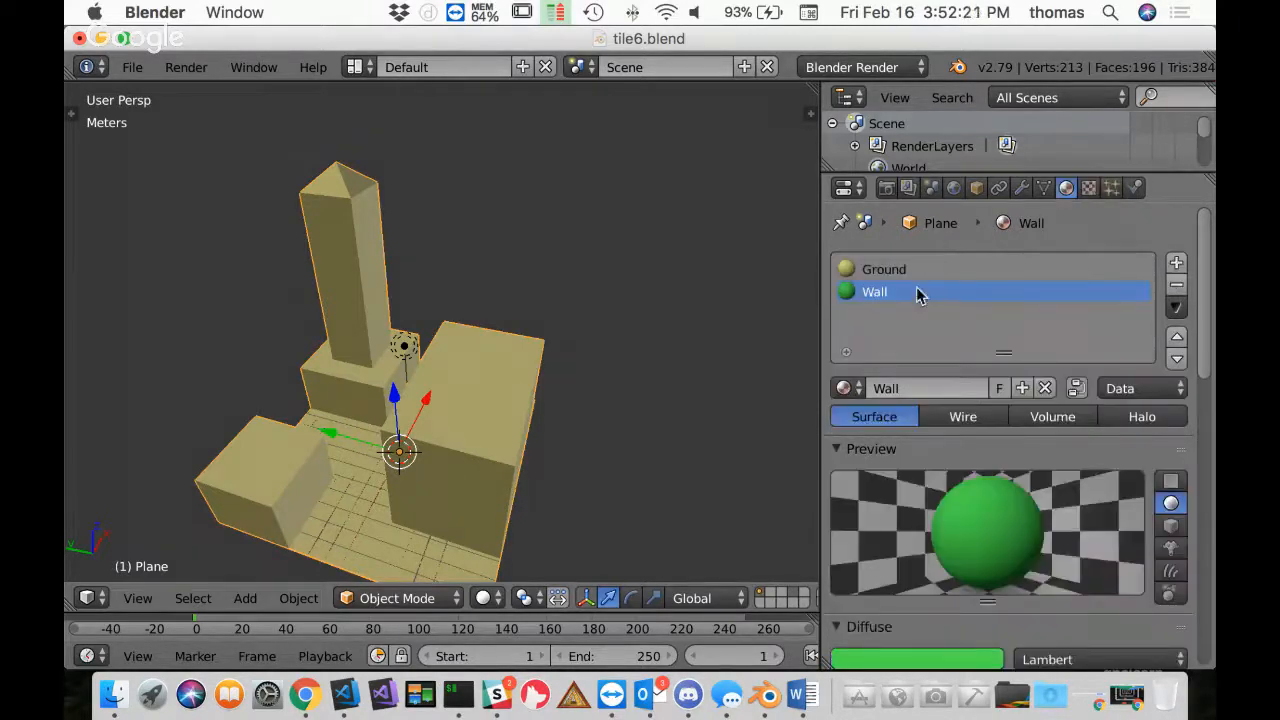
left_click(1178, 264)
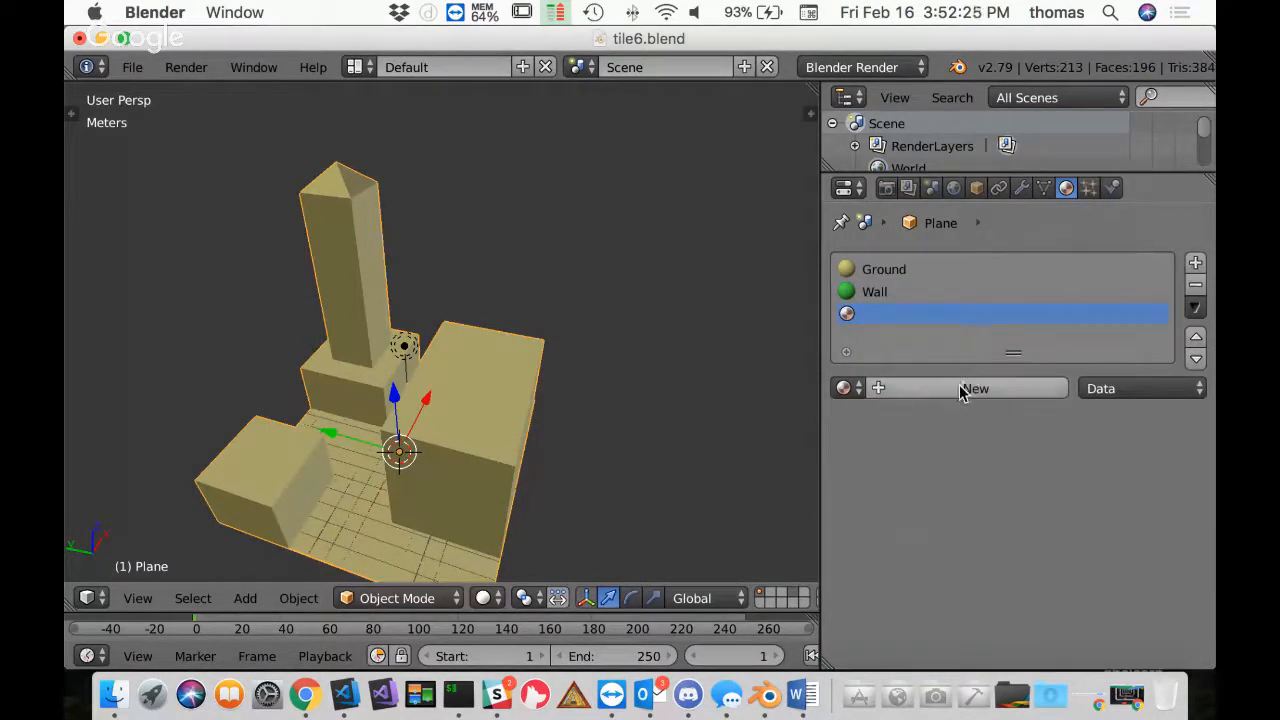
left_click(960, 390)
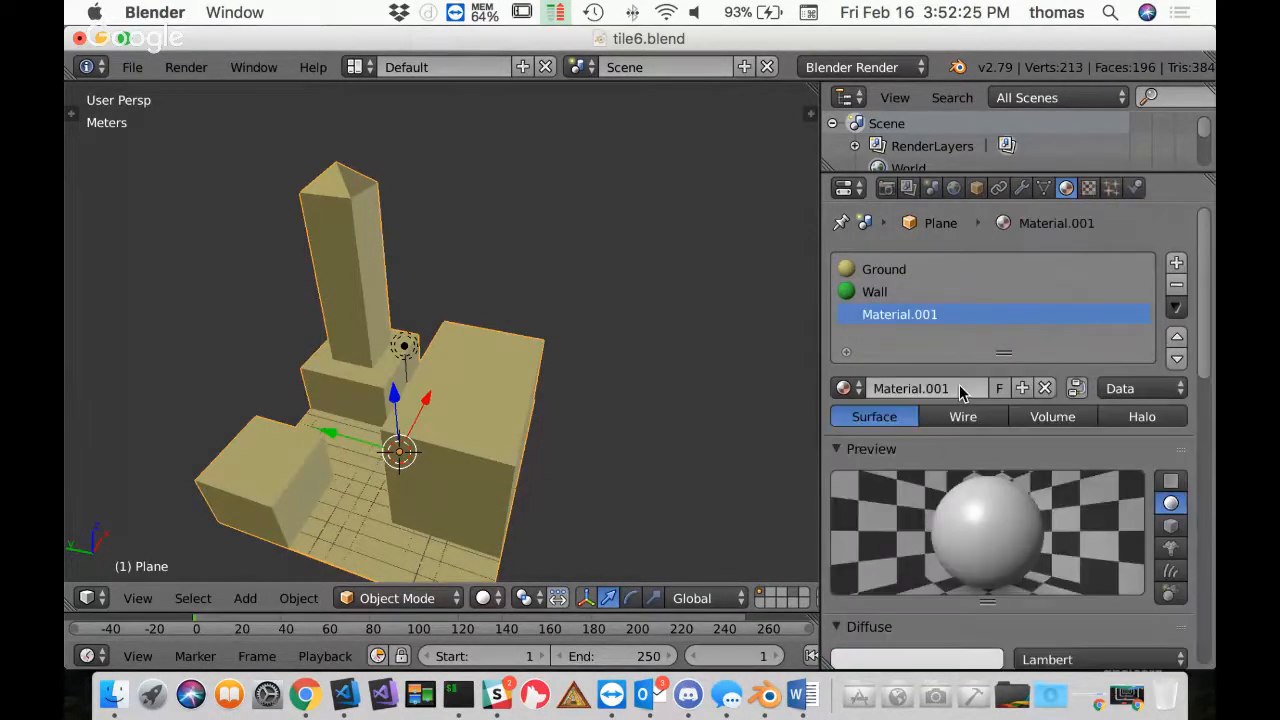
double_click(917, 318)
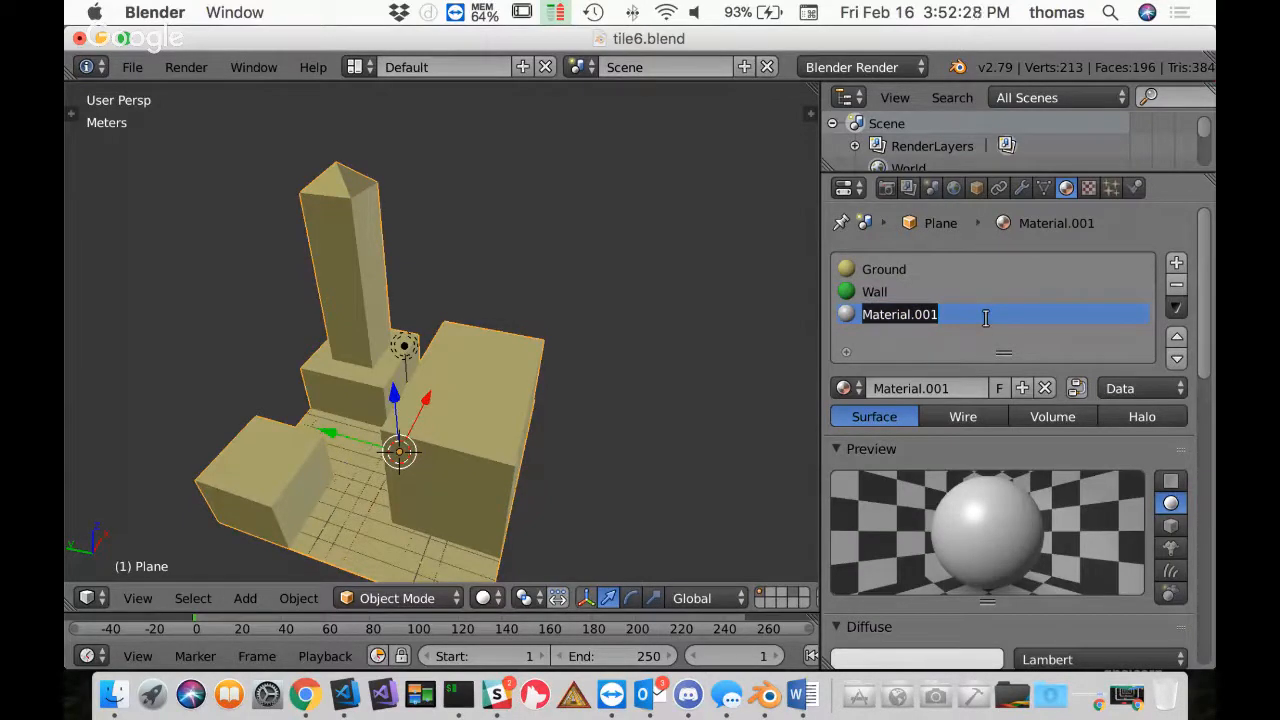
type("Roof")
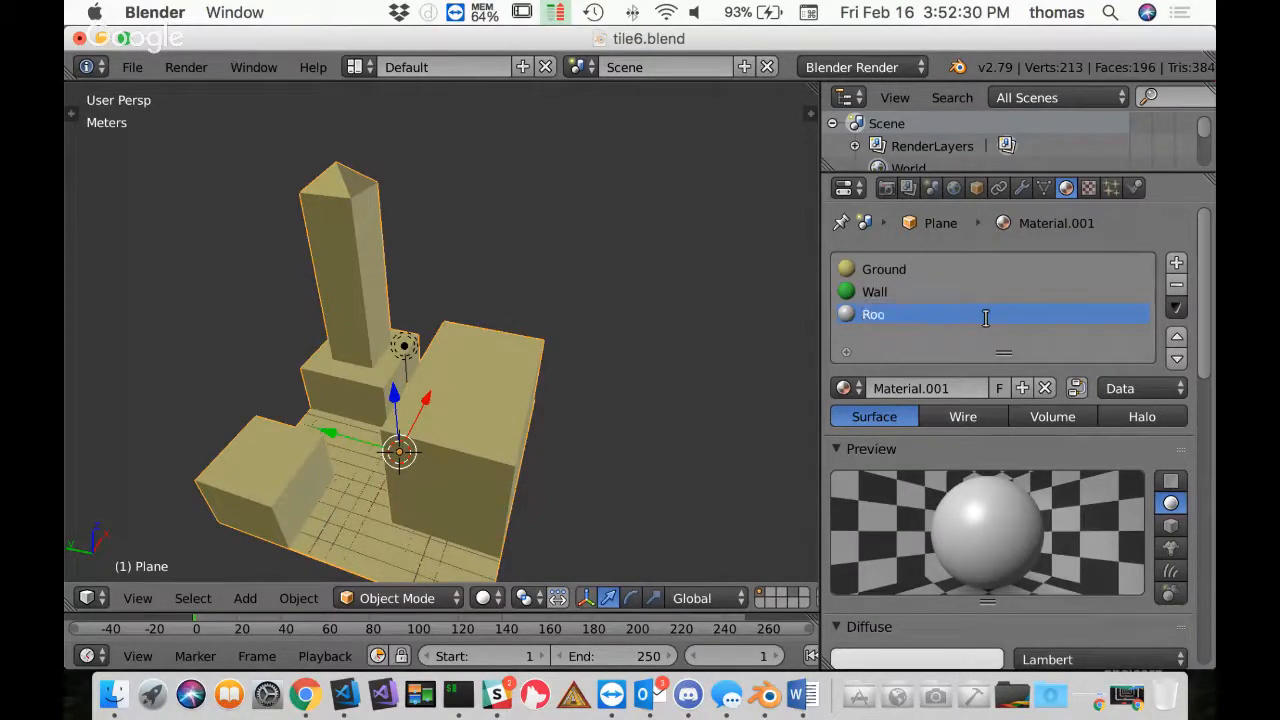
key("Return")
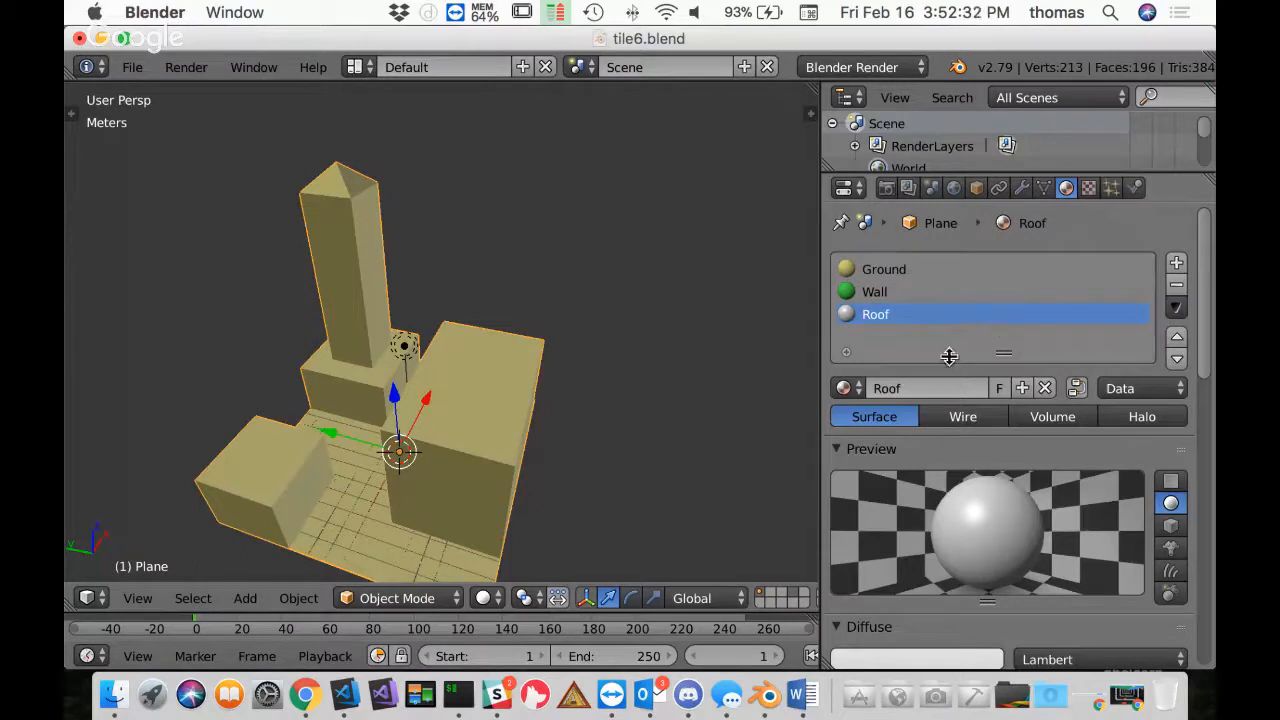
Set the Roof material's specular shader to Phong and its specular intensity to 0
scroll(1020, 537, "down", 3)
scroll(1020, 537, "down", 4)
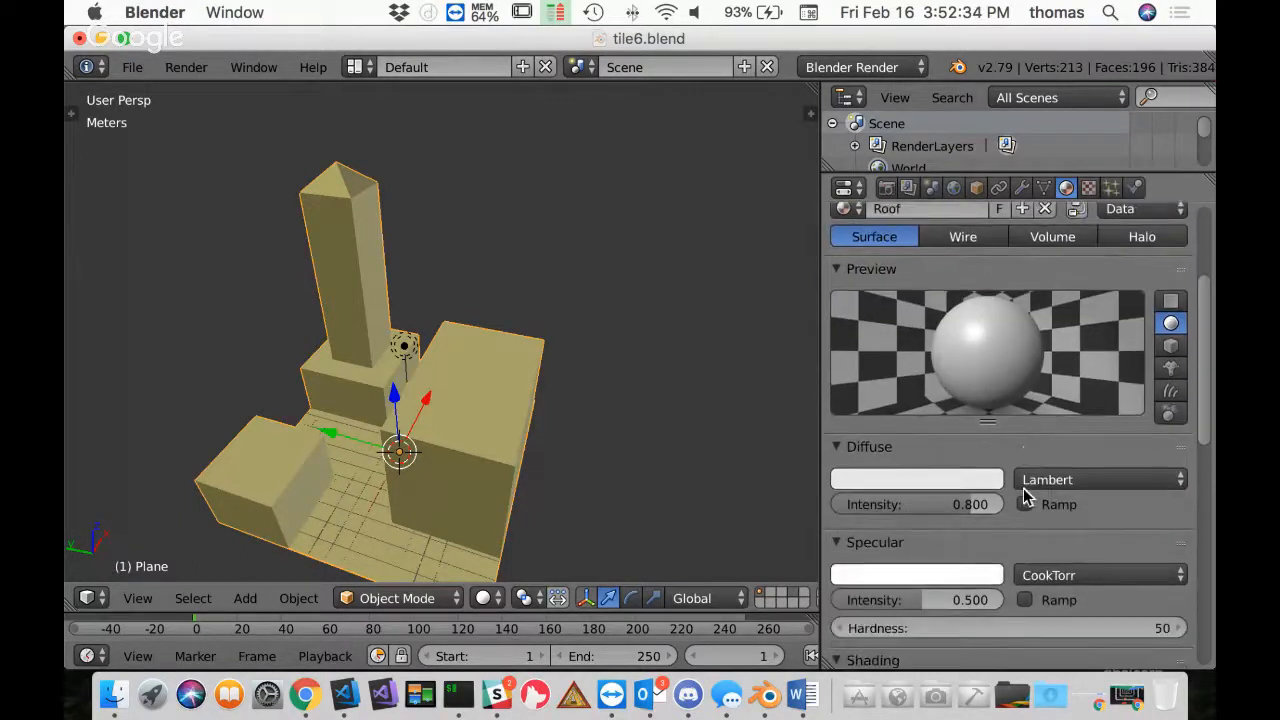
left_click(1140, 576)
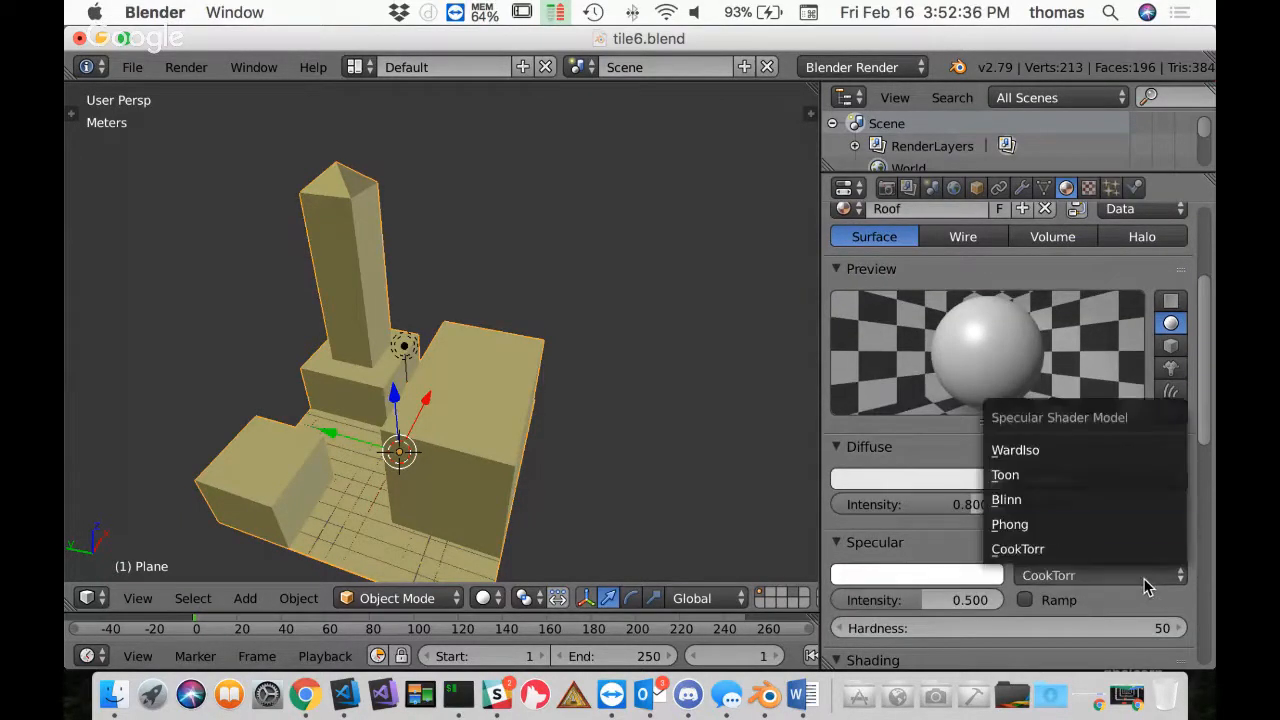
left_click(1049, 526)
left_click_drag(922, 602, 808, 602)
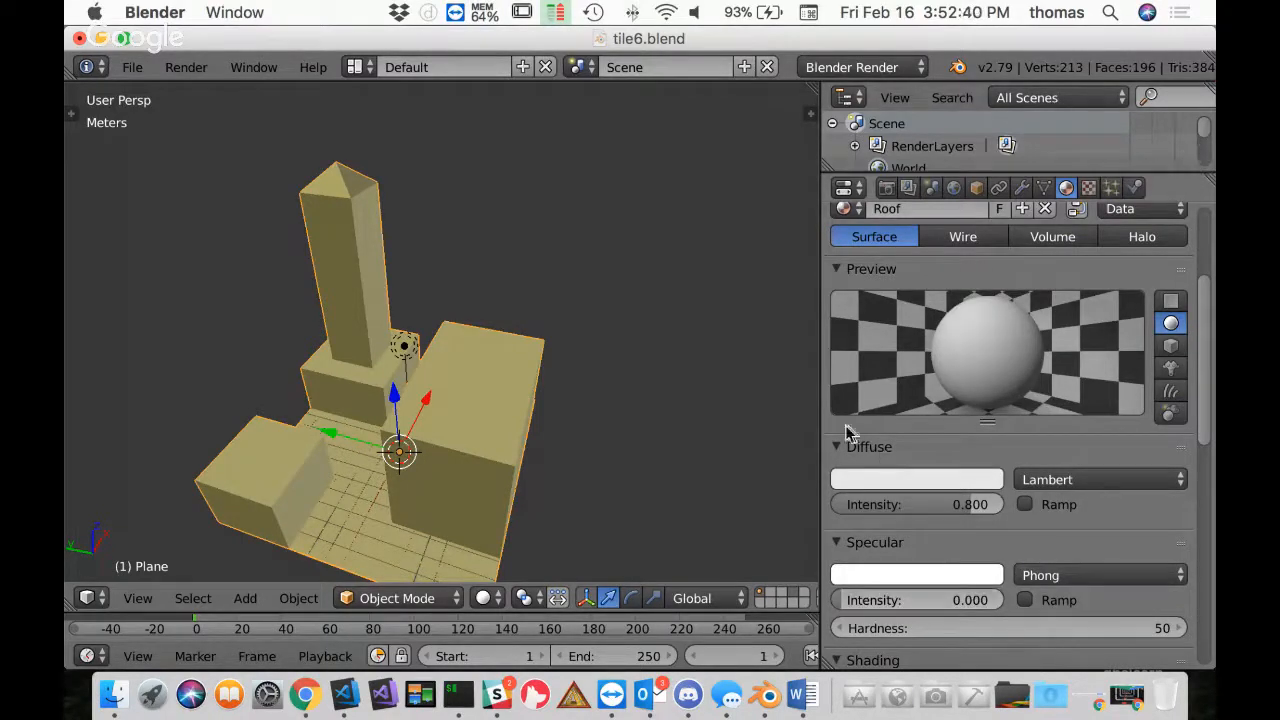
Change the Roof material's diffuse colour to red, about R 0.800, G 0.066, B 0.104
left_click(899, 481)
left_click_drag(887, 261, 894, 315)
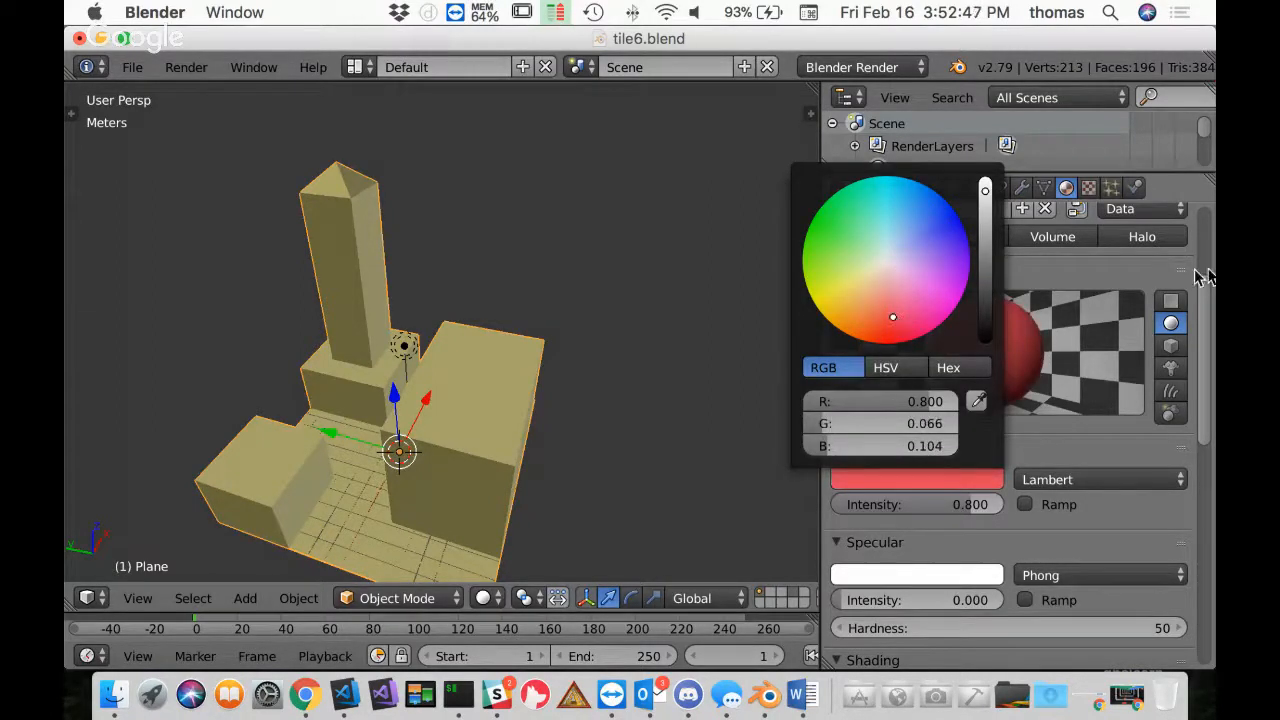
scroll(1100, 380, "up", 5)
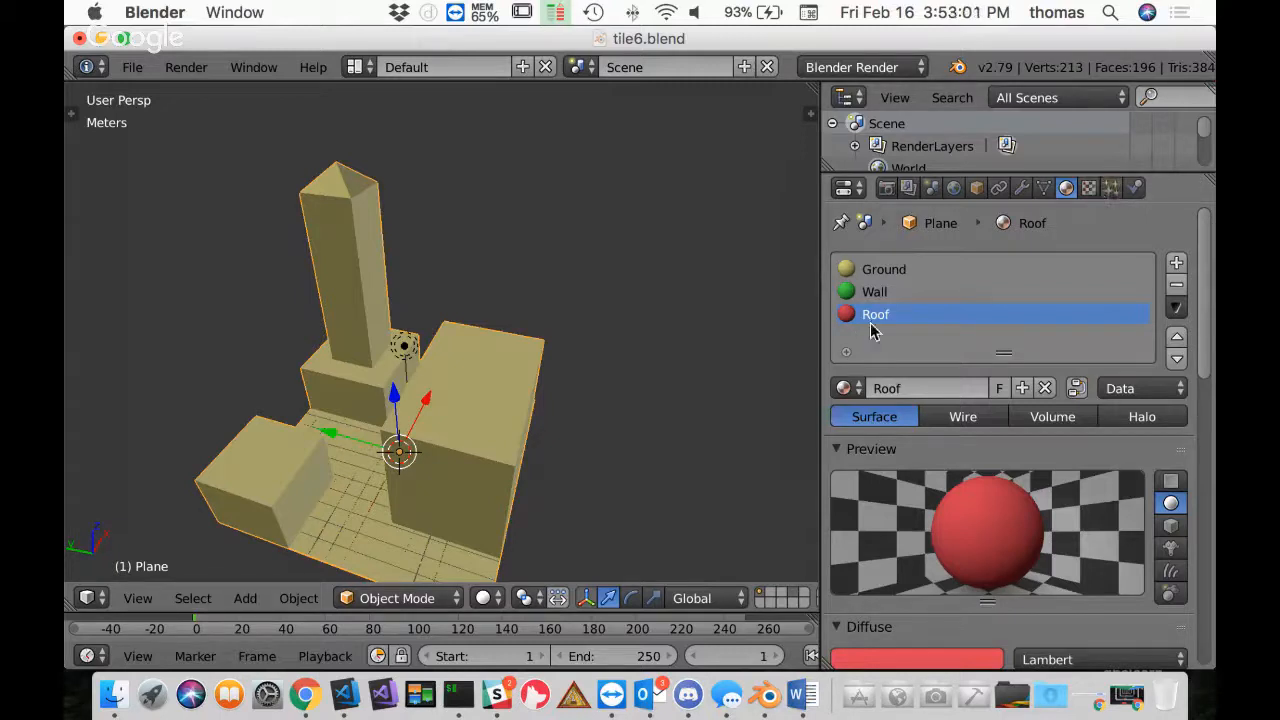
Add a new texture named Roof to the Roof material and save the file
left_click(1088, 188)
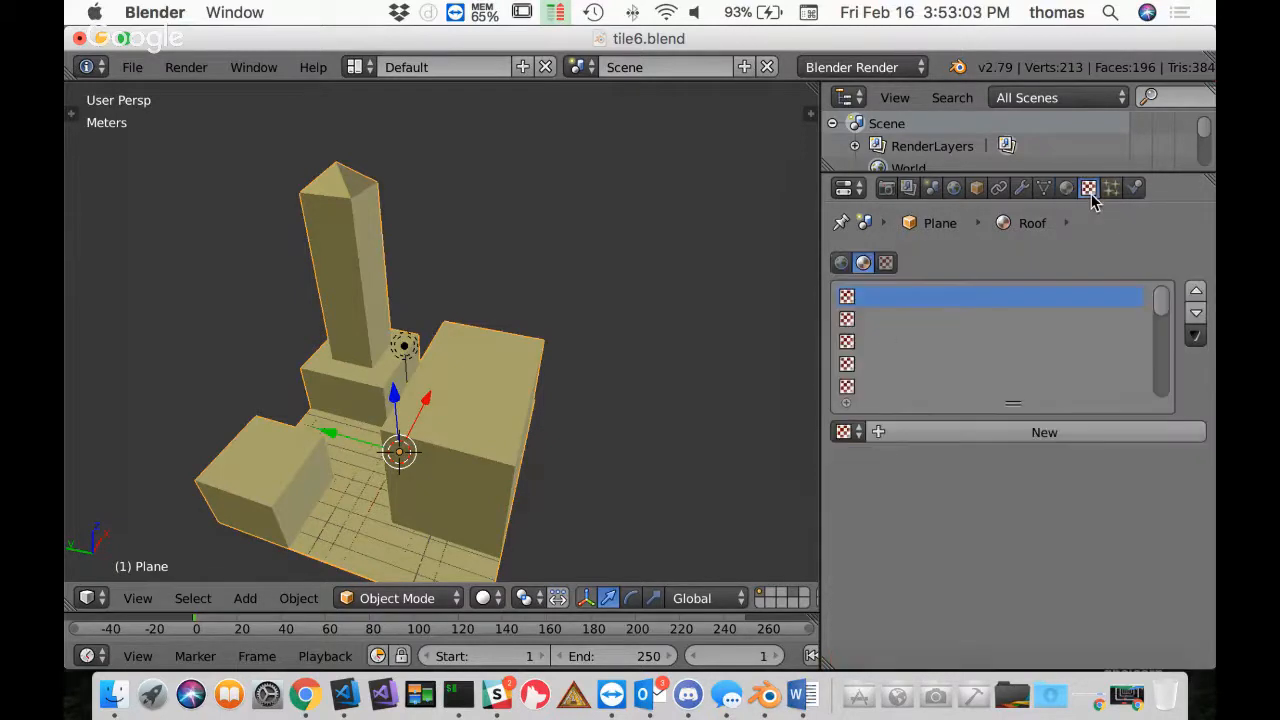
left_click(1037, 432)
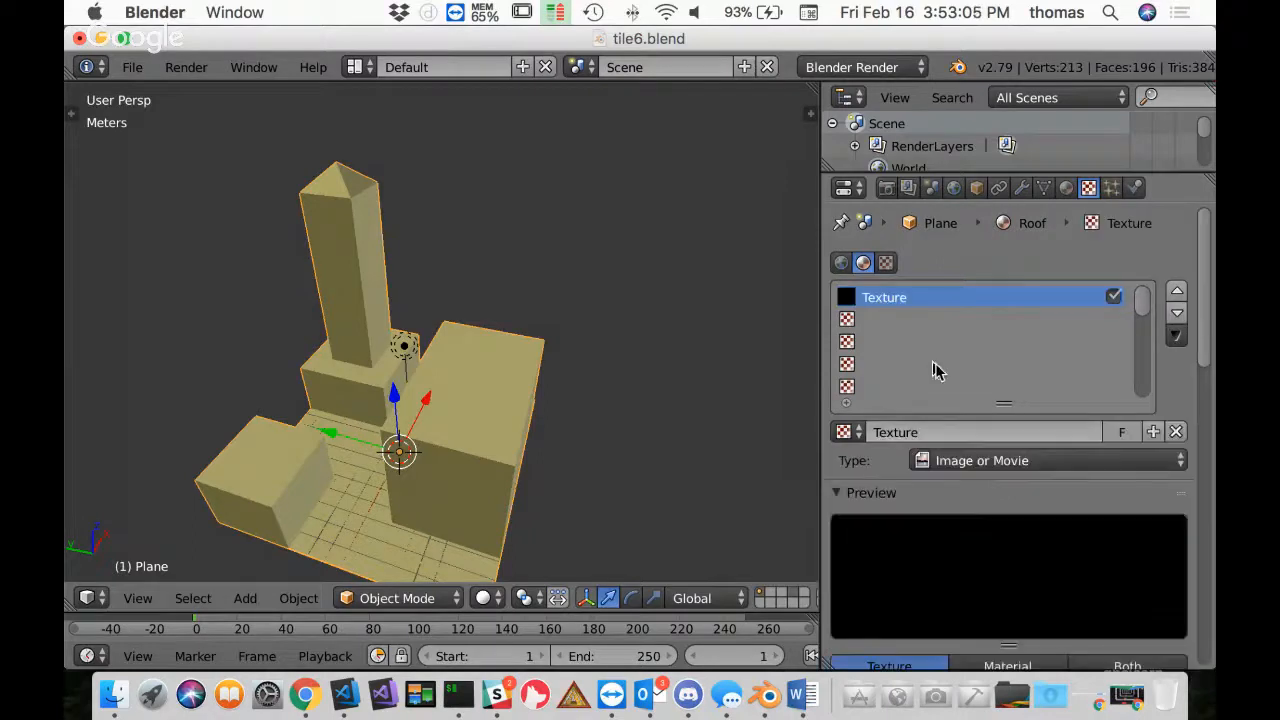
double_click(886, 298)
type("Roof")
key("Return")
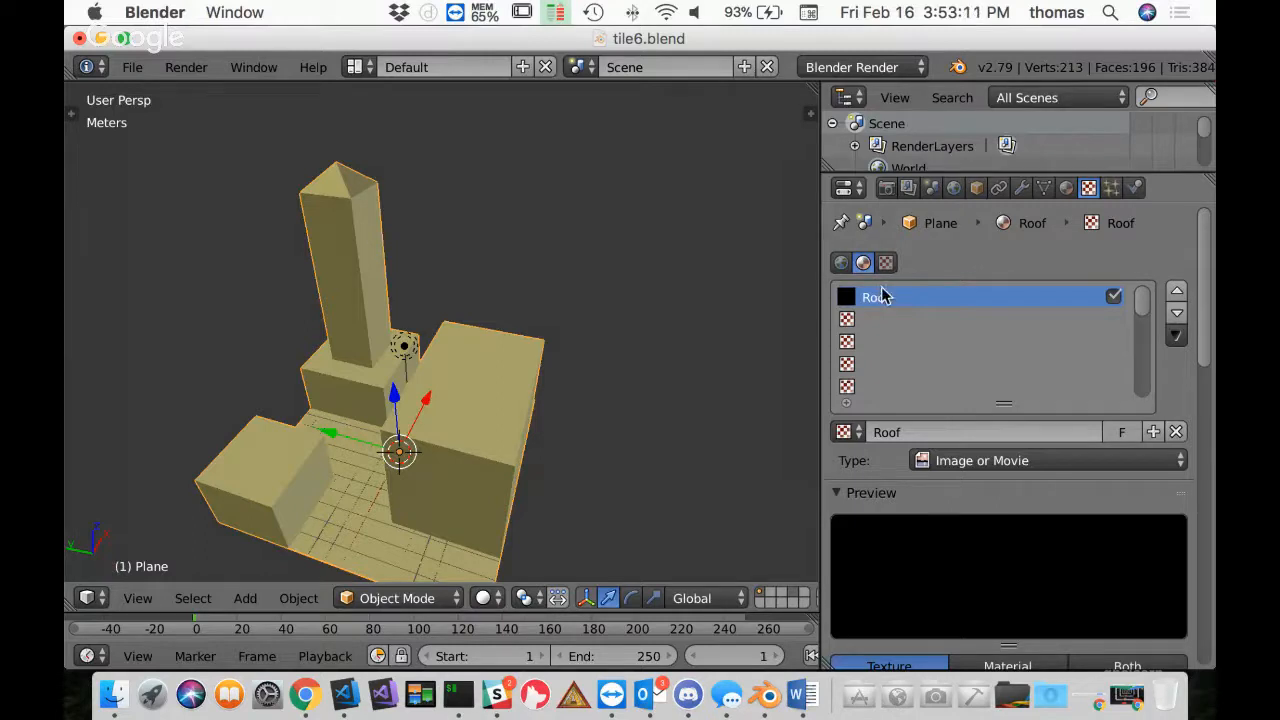
key("ctrl+s")
left_click(756, 294)
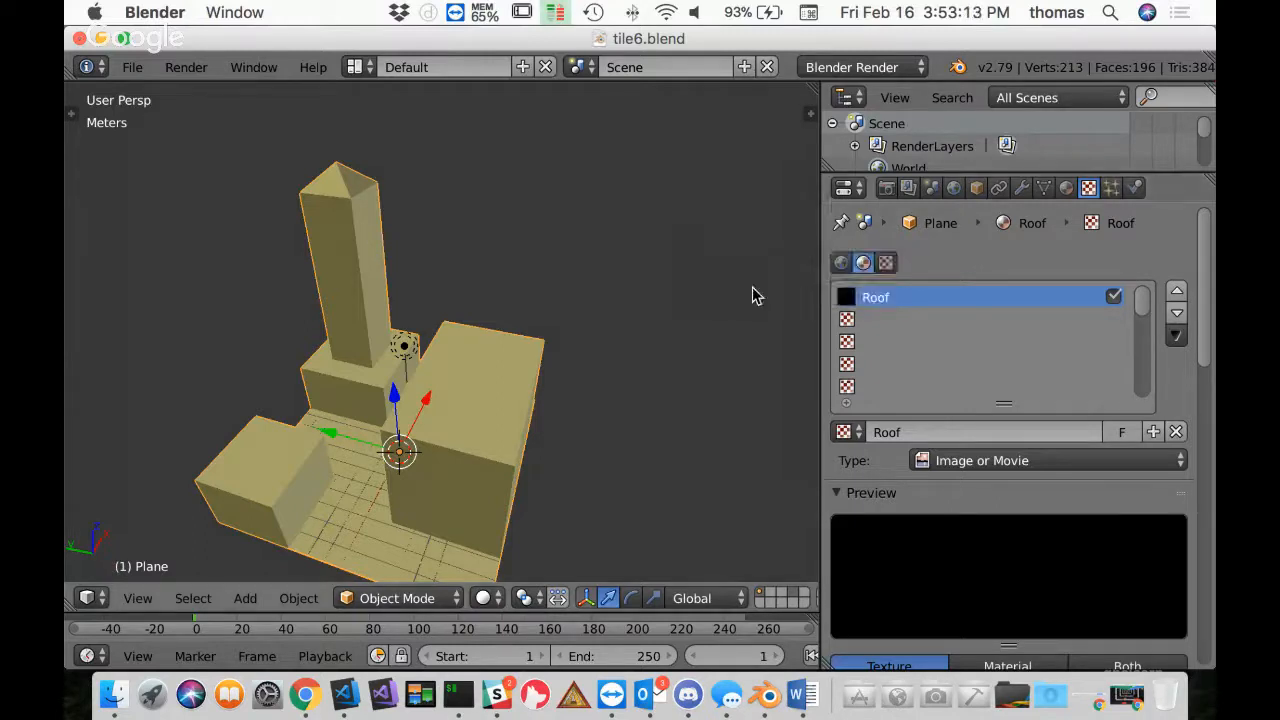
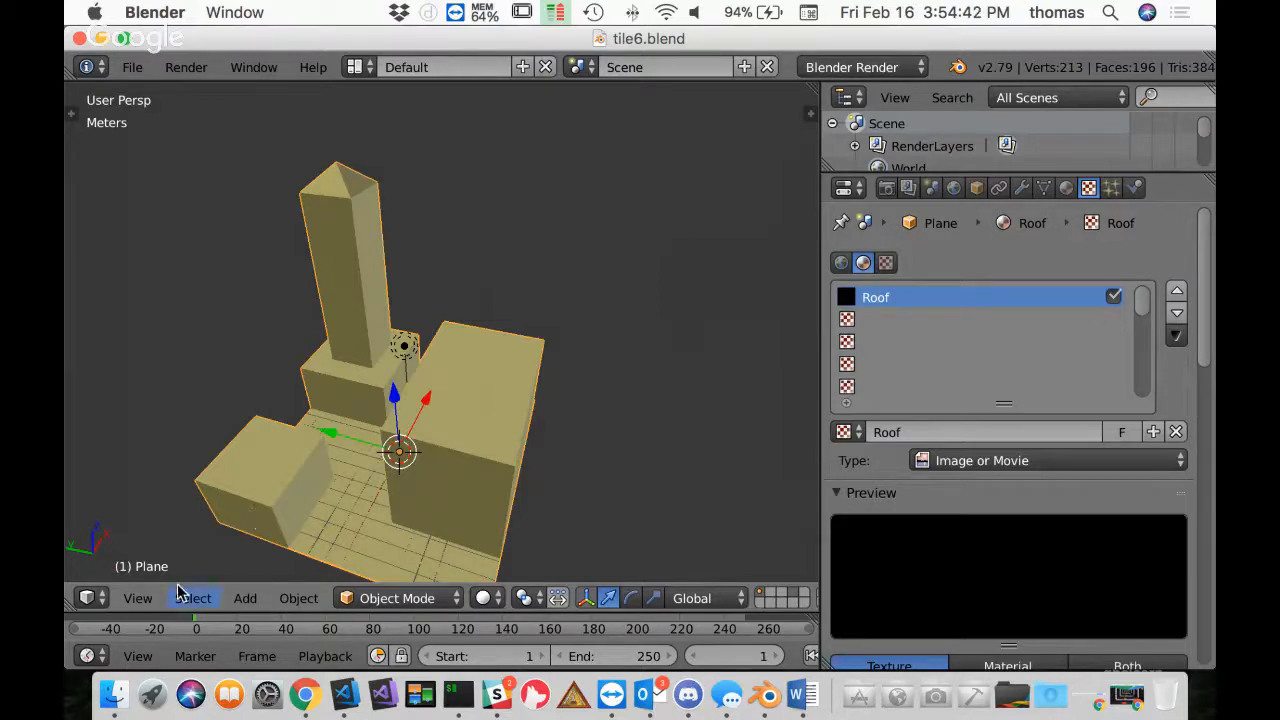
Switch to Chrome and open textures.com in a new tab
left_click(303, 695)
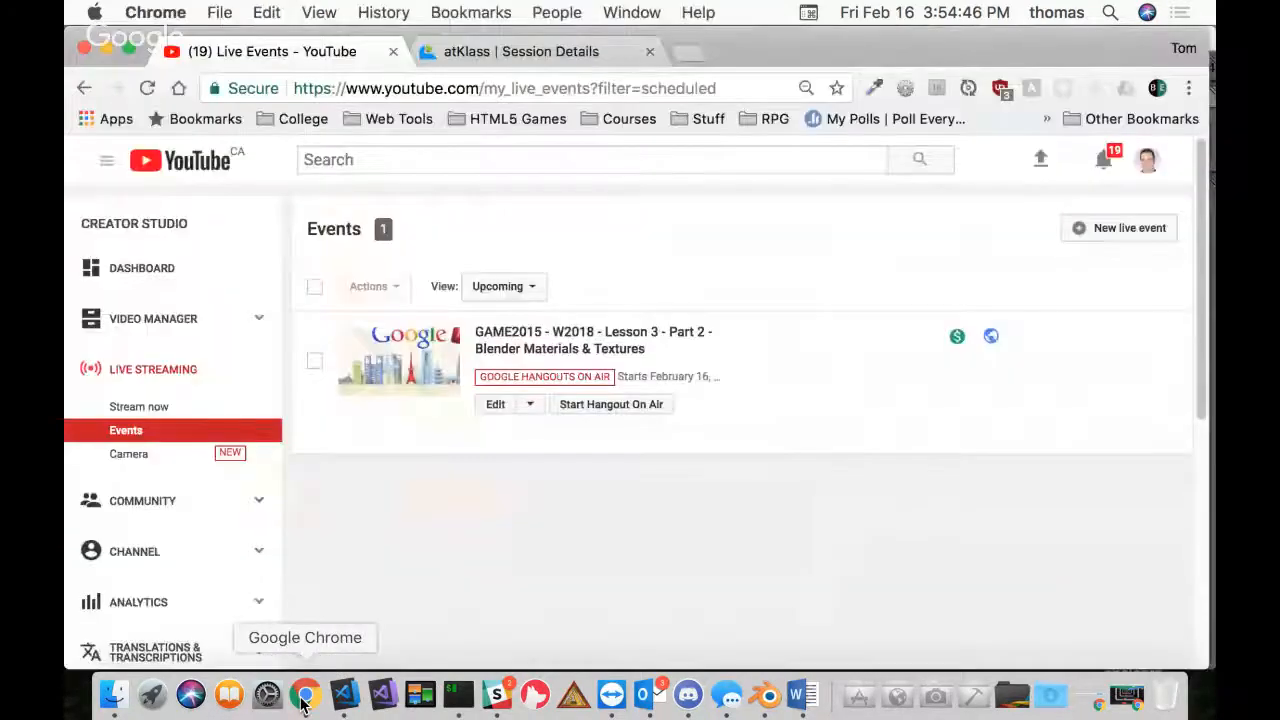
left_click(682, 56)
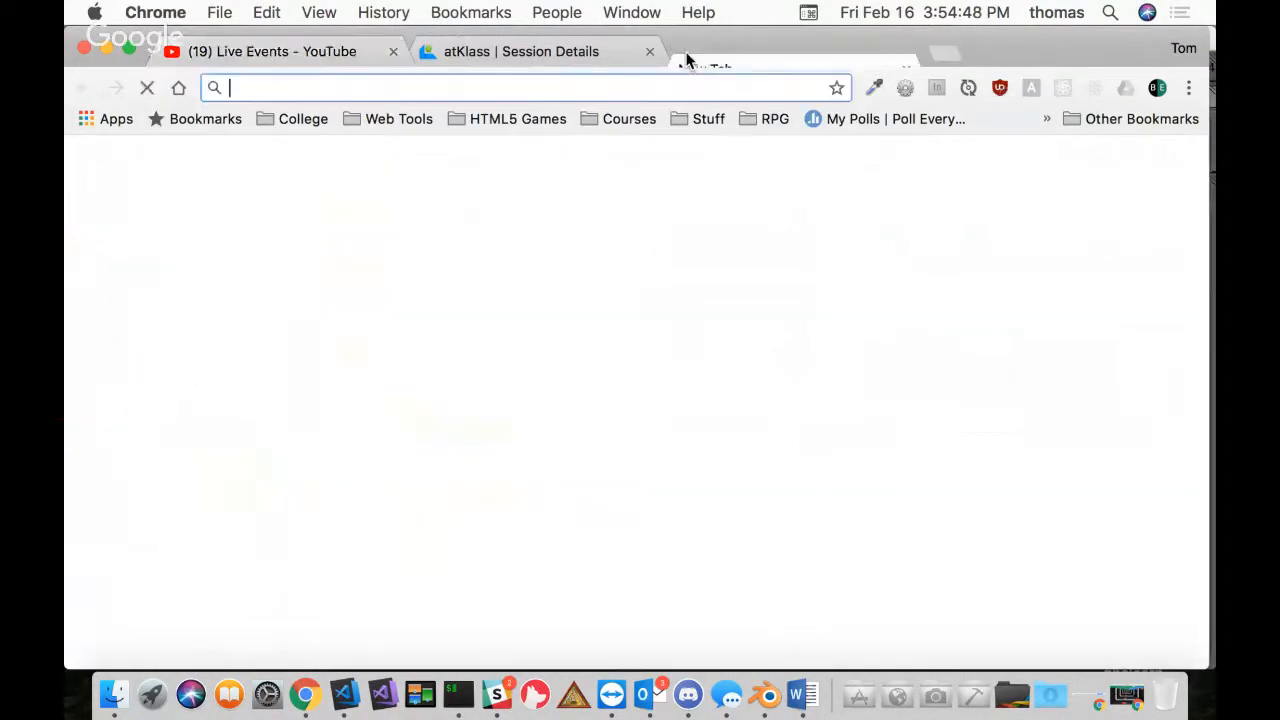
type("textures.com")
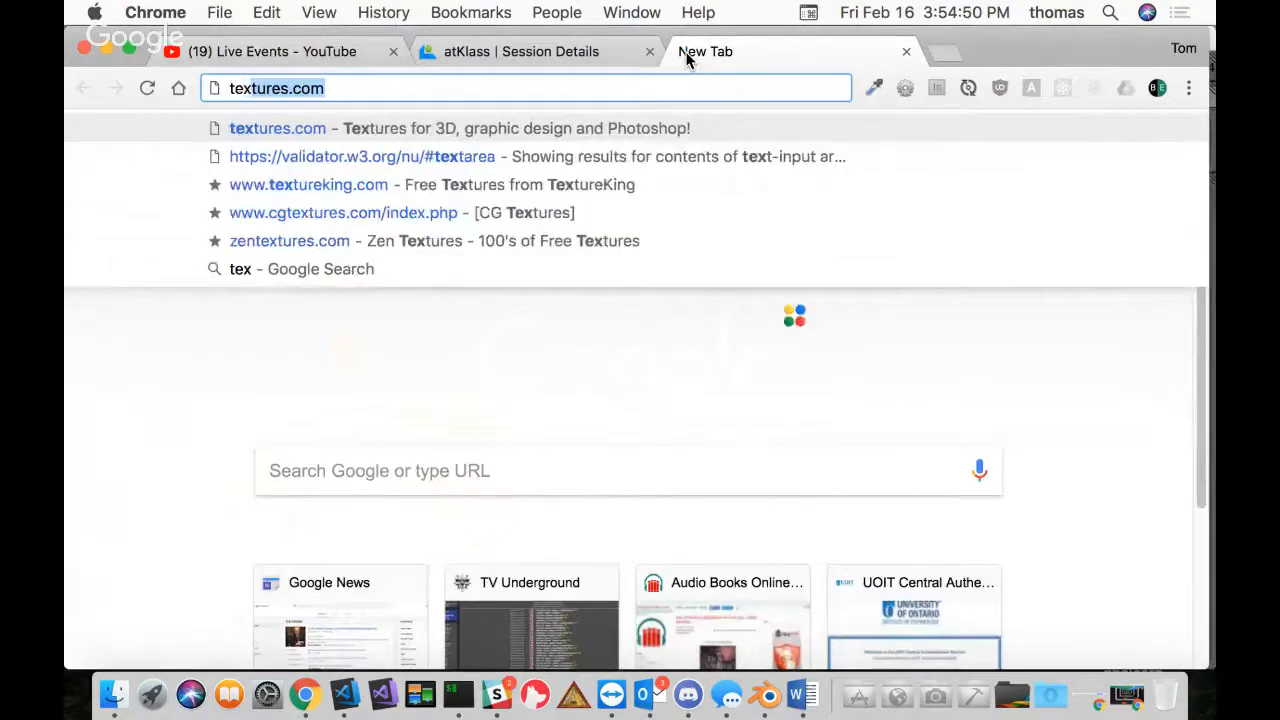
key("Return")
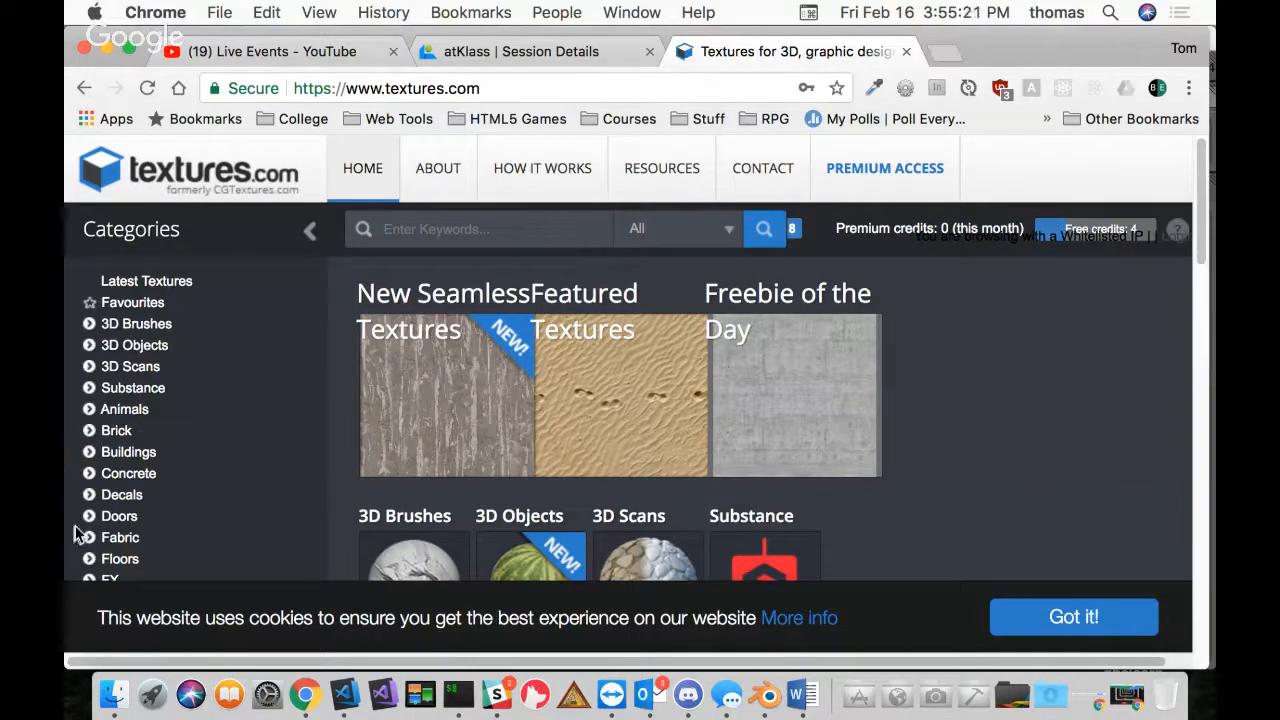
Browse the texture categories on textures.com and open the Ground category
scroll(249, 437, "down", 1)
scroll(249, 437, "right", 1)
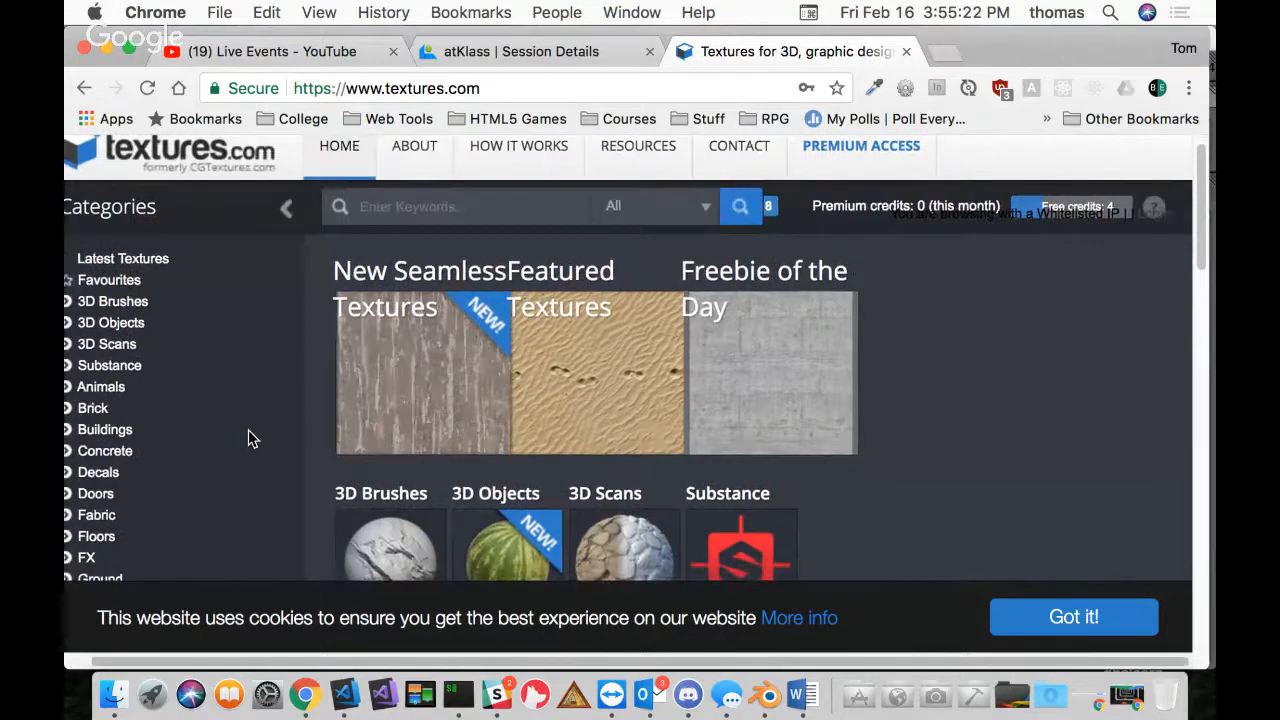
scroll(240, 560, "left", 1)
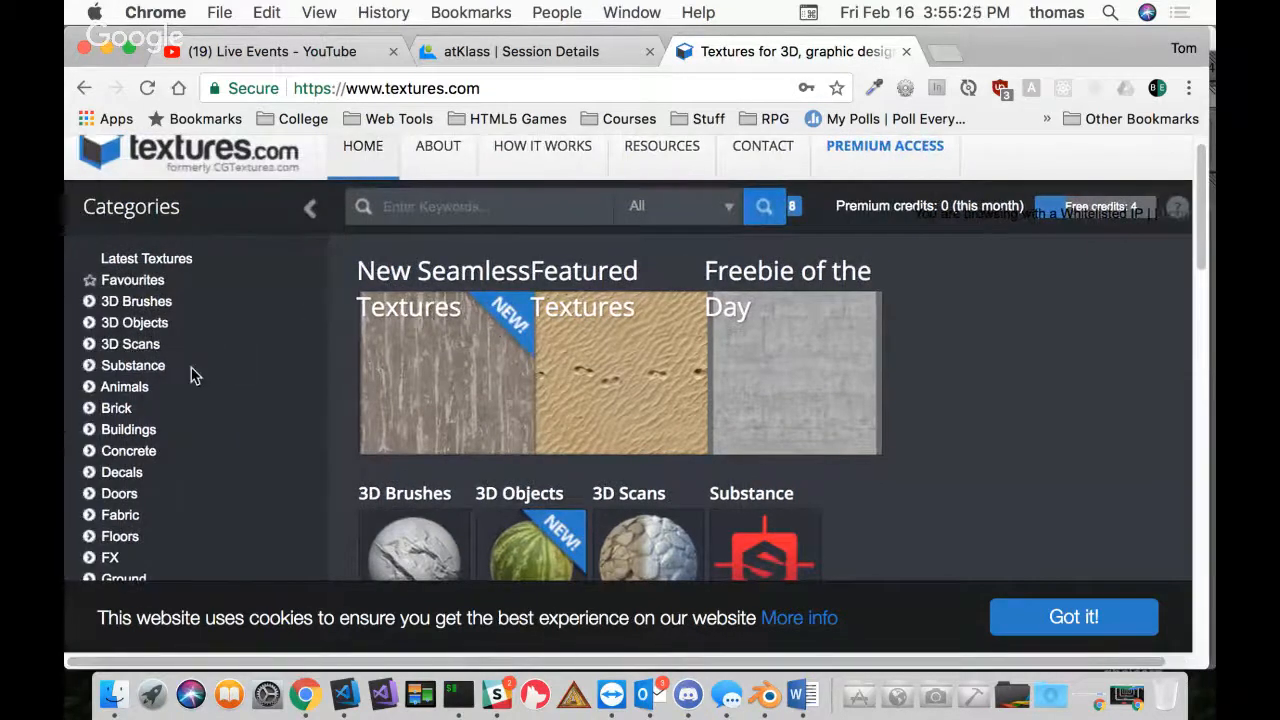
scroll(193, 415, "down", 4)
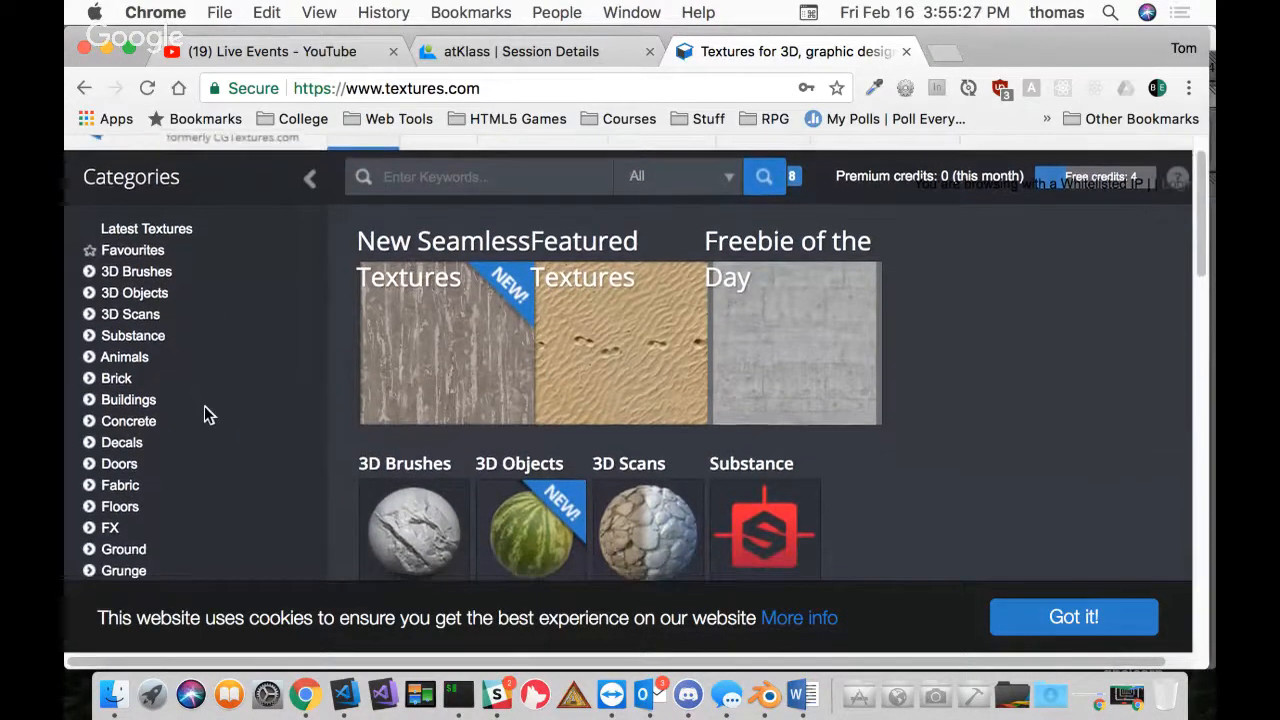
scroll(206, 409, "down", 1)
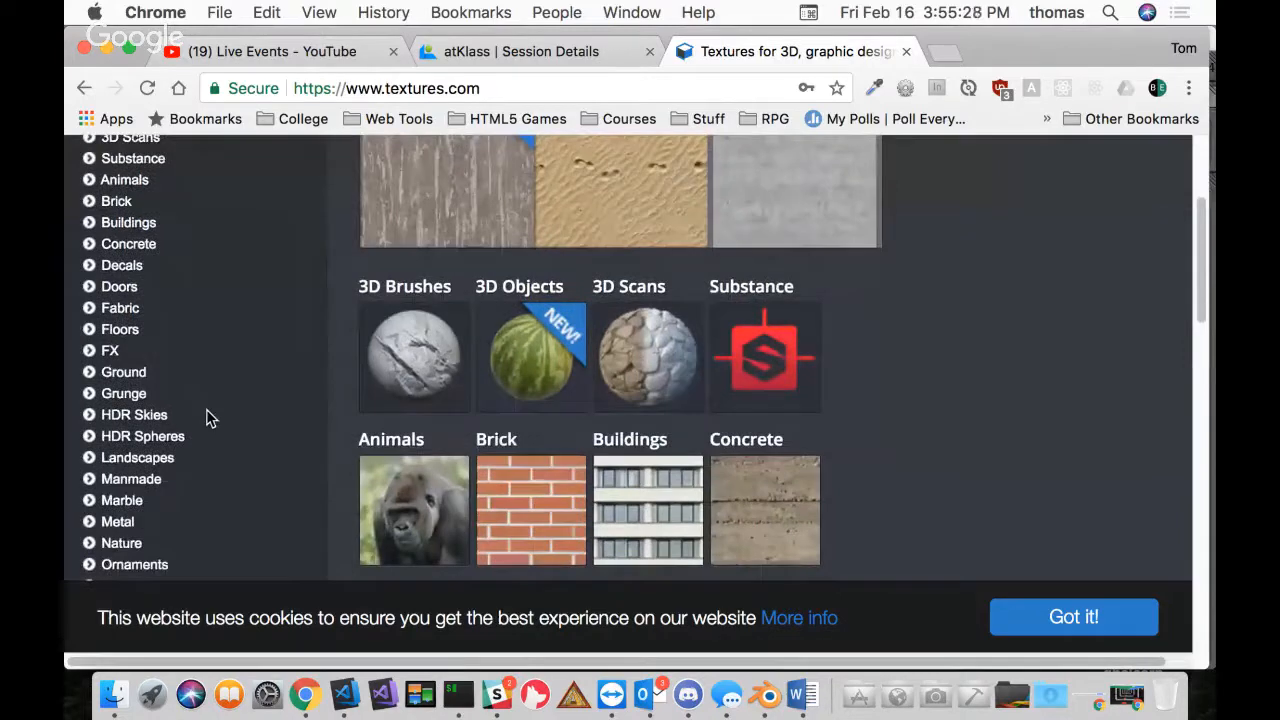
left_click(122, 375)
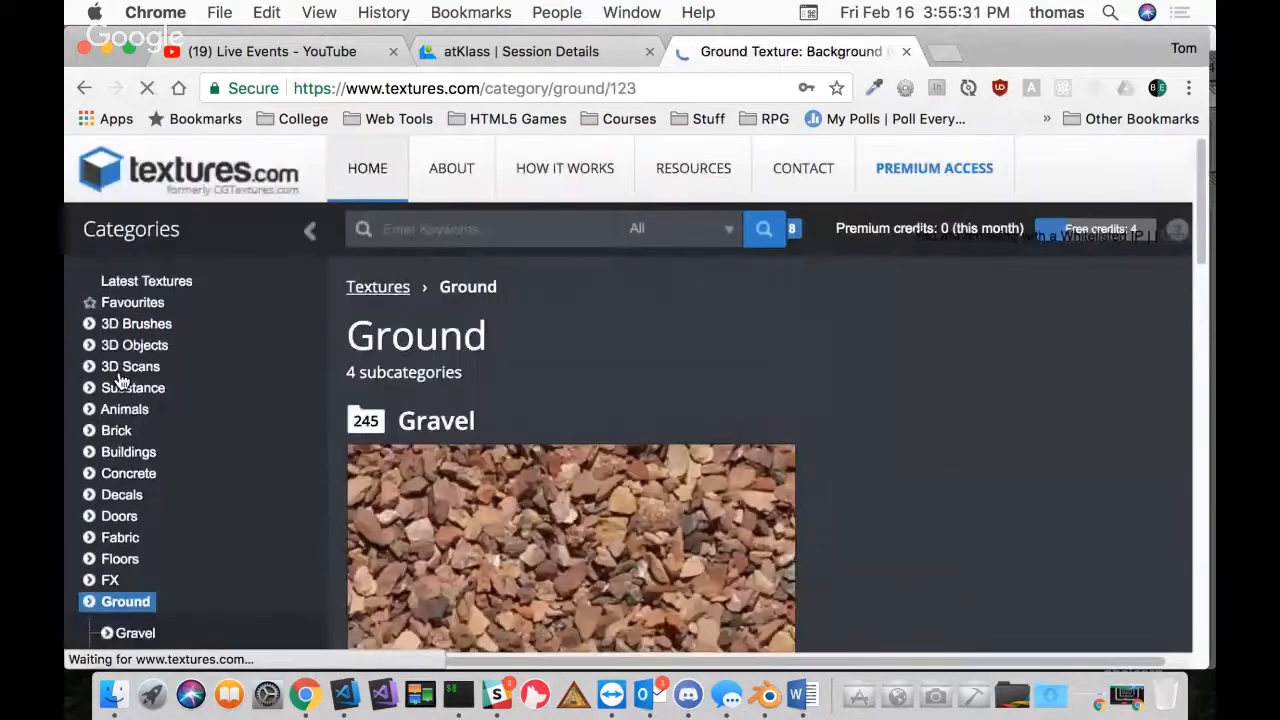
scroll(240, 434, "down", 3)
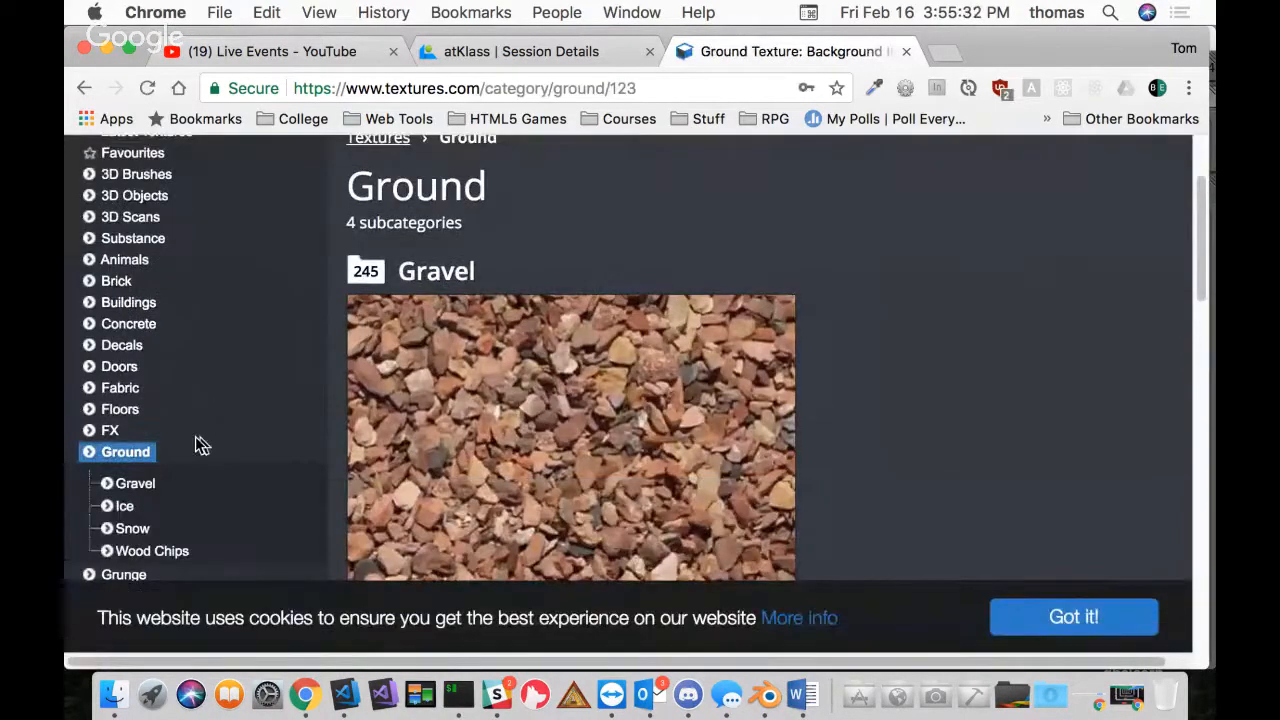
Open the Cobble subcategory under Ground > Gravel and look through its textures
scroll(226, 440, "down", 1)
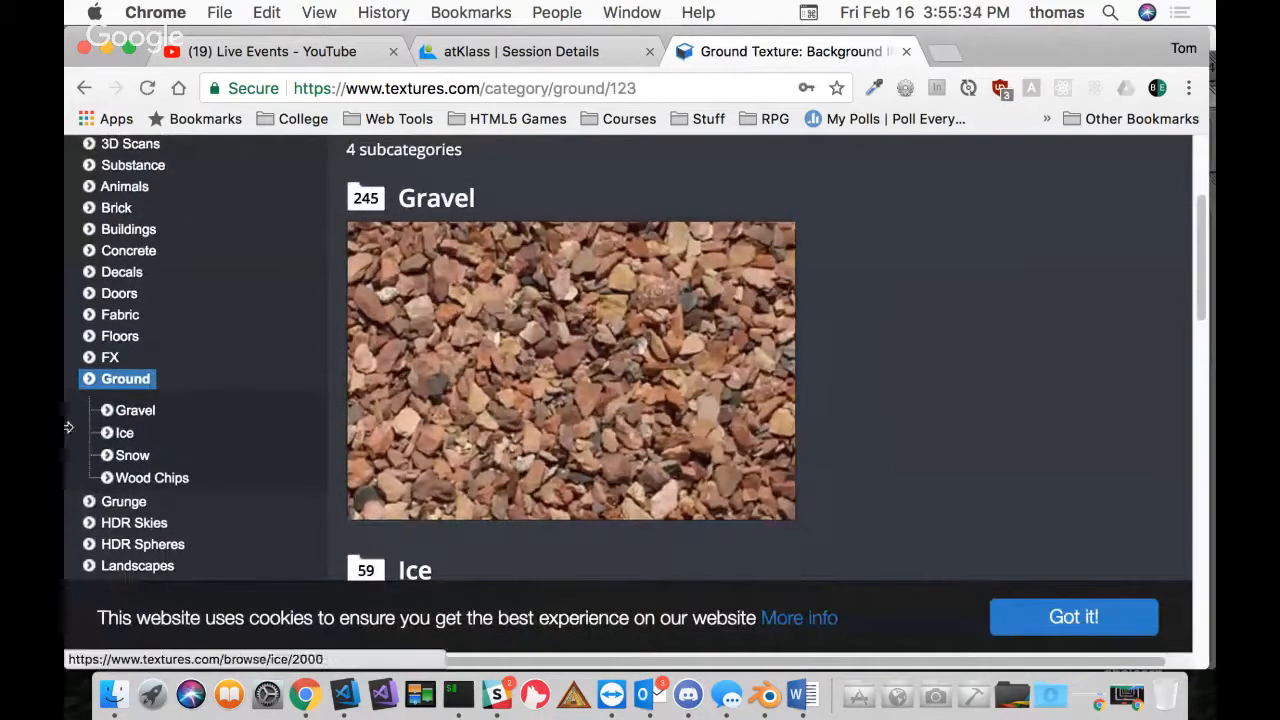
left_click(137, 419)
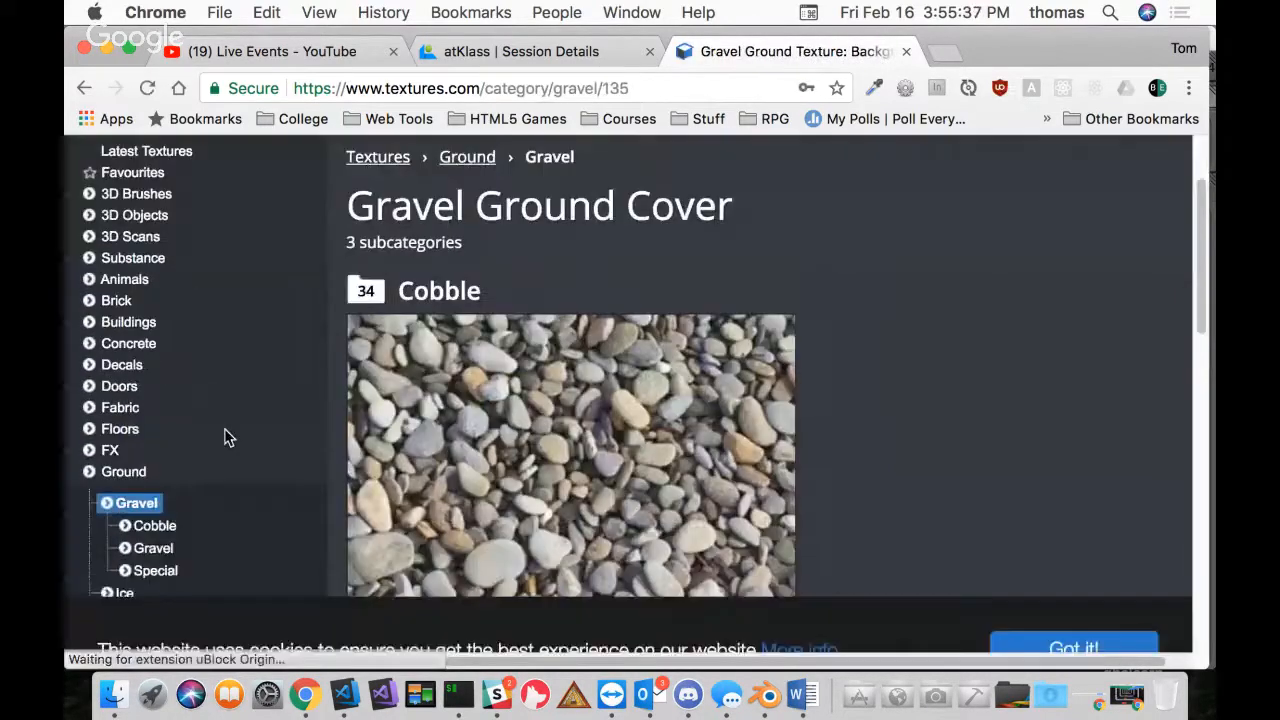
left_click(156, 500)
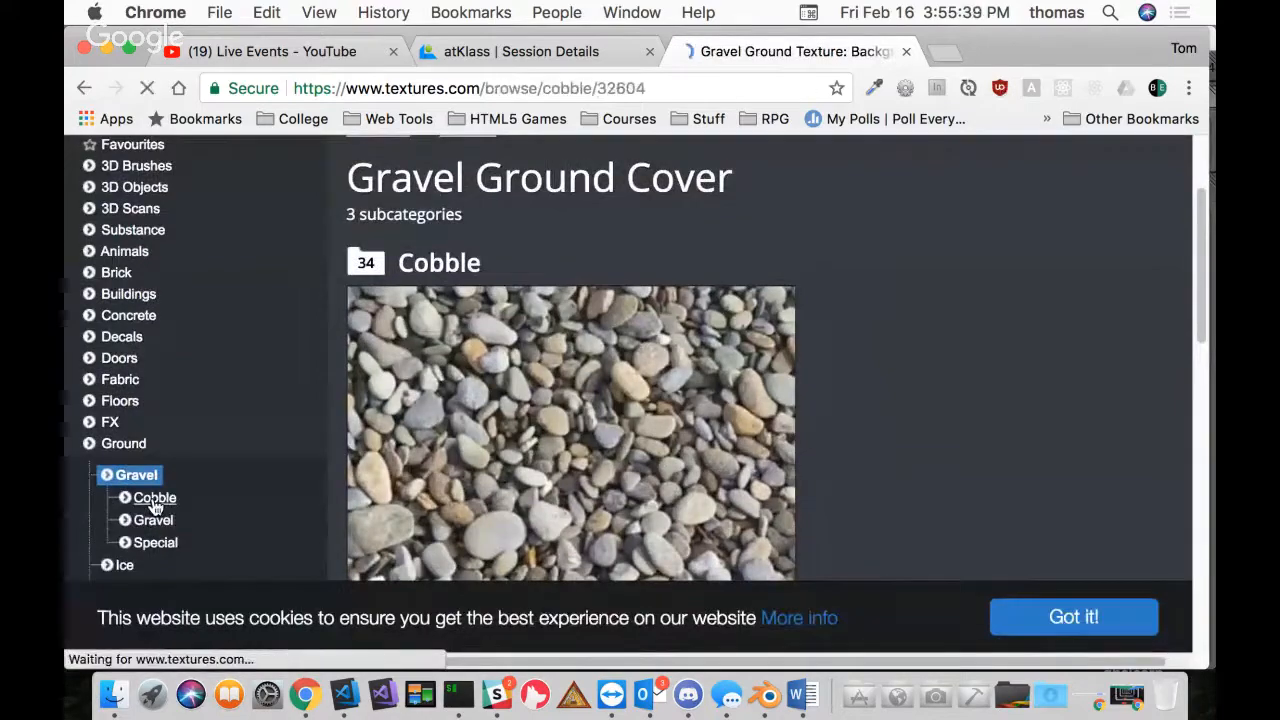
scroll(1062, 395, "down", 4)
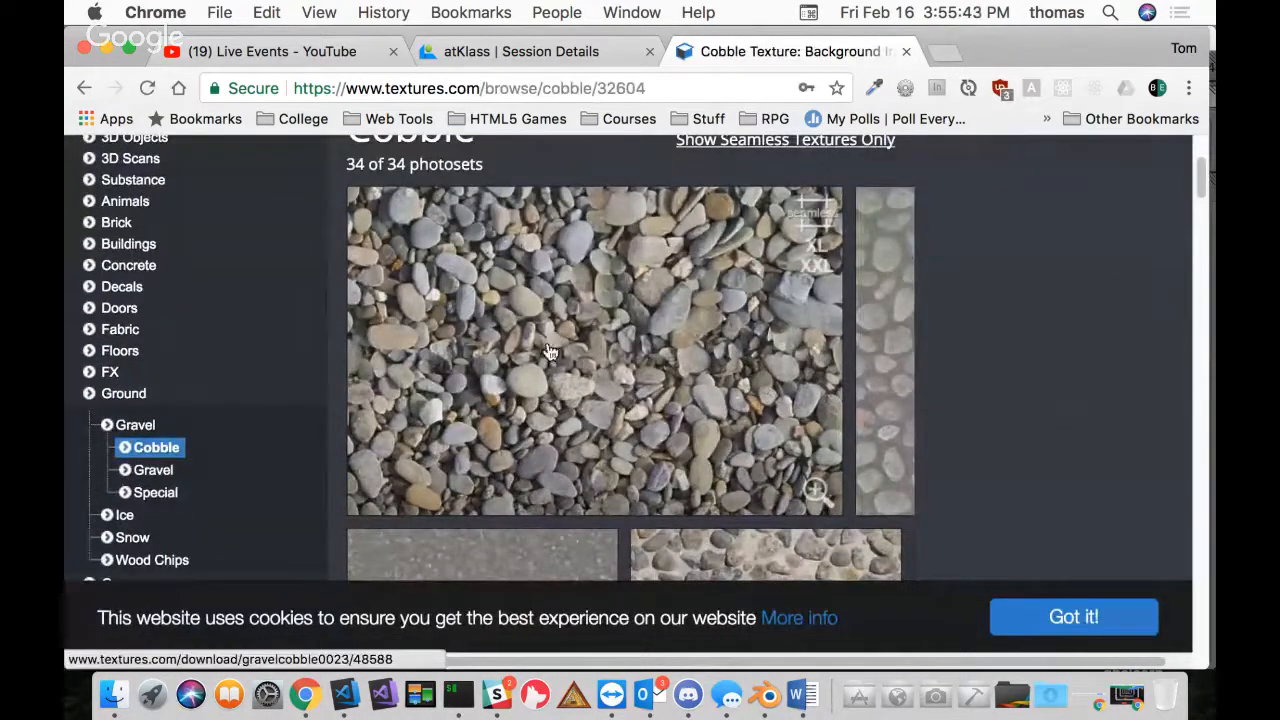
scroll(641, 345, "down", 3)
scroll(643, 346, "down", 3)
scroll(652, 330, "down", 4)
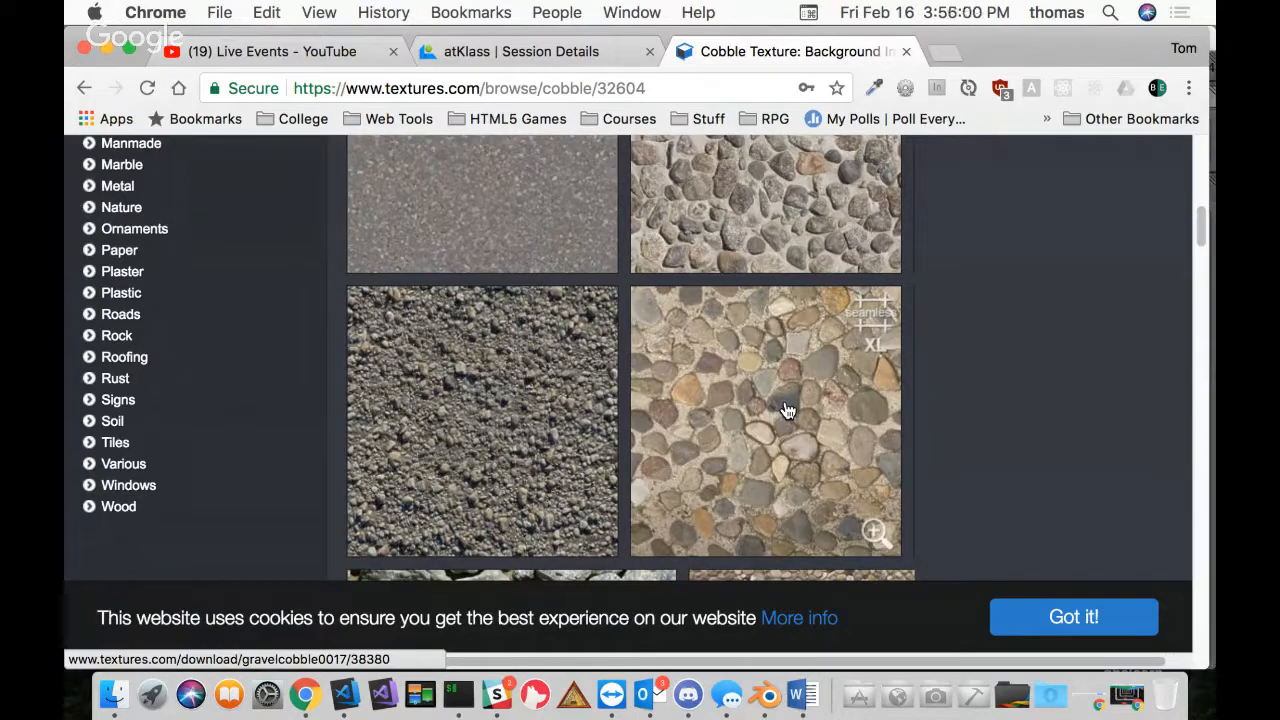
Open the seamless cobble texture GravelCobble0017 and review its image and available download sizes
left_click(787, 410)
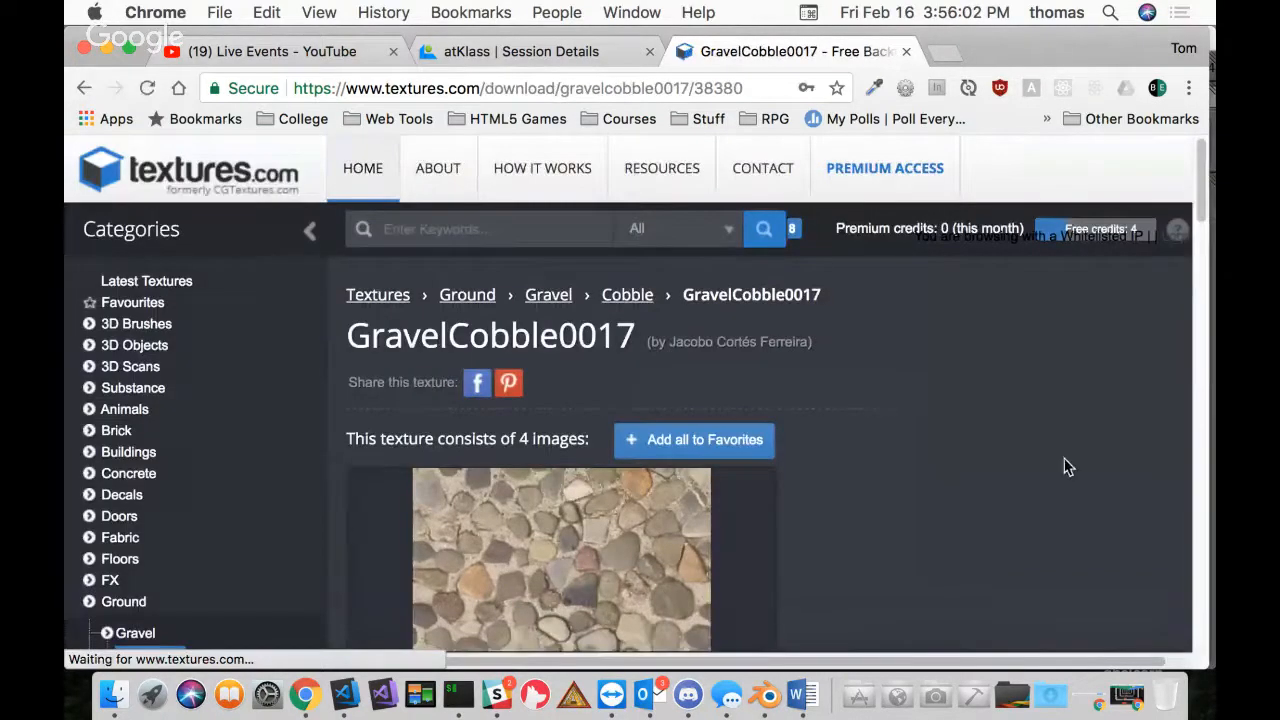
scroll(1001, 440, "down", 5)
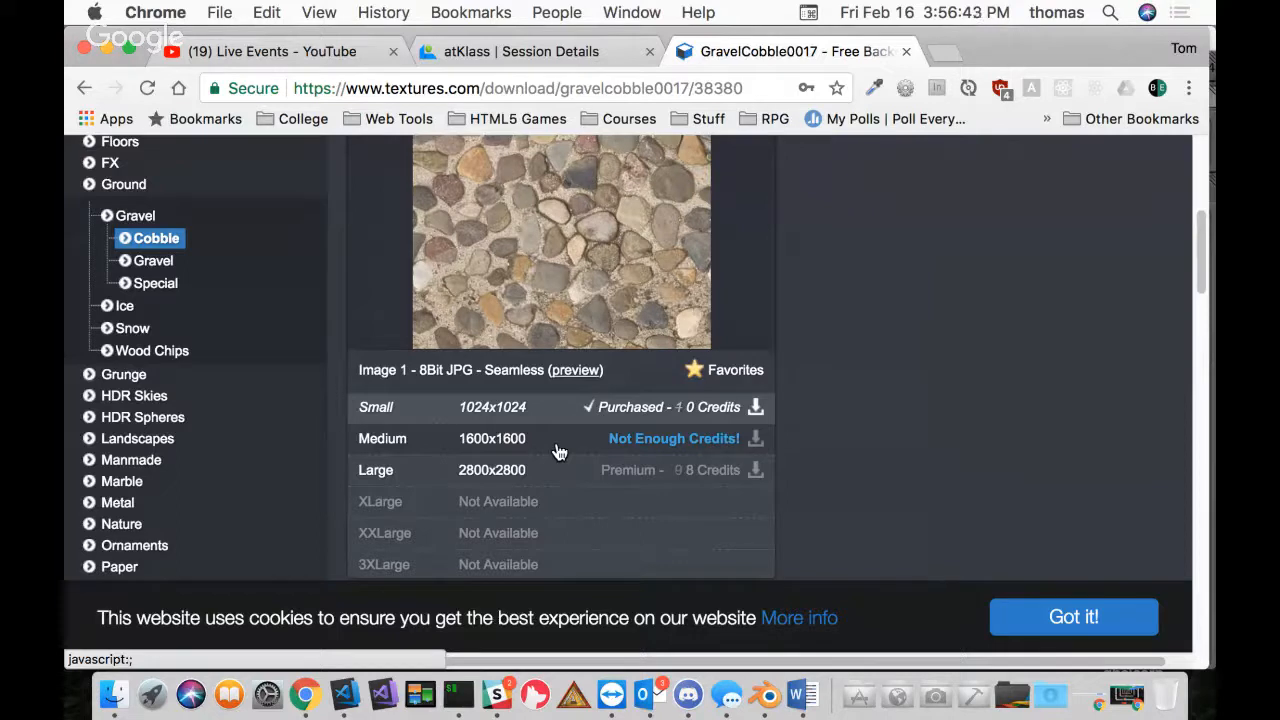
scroll(889, 347, "up", 1)
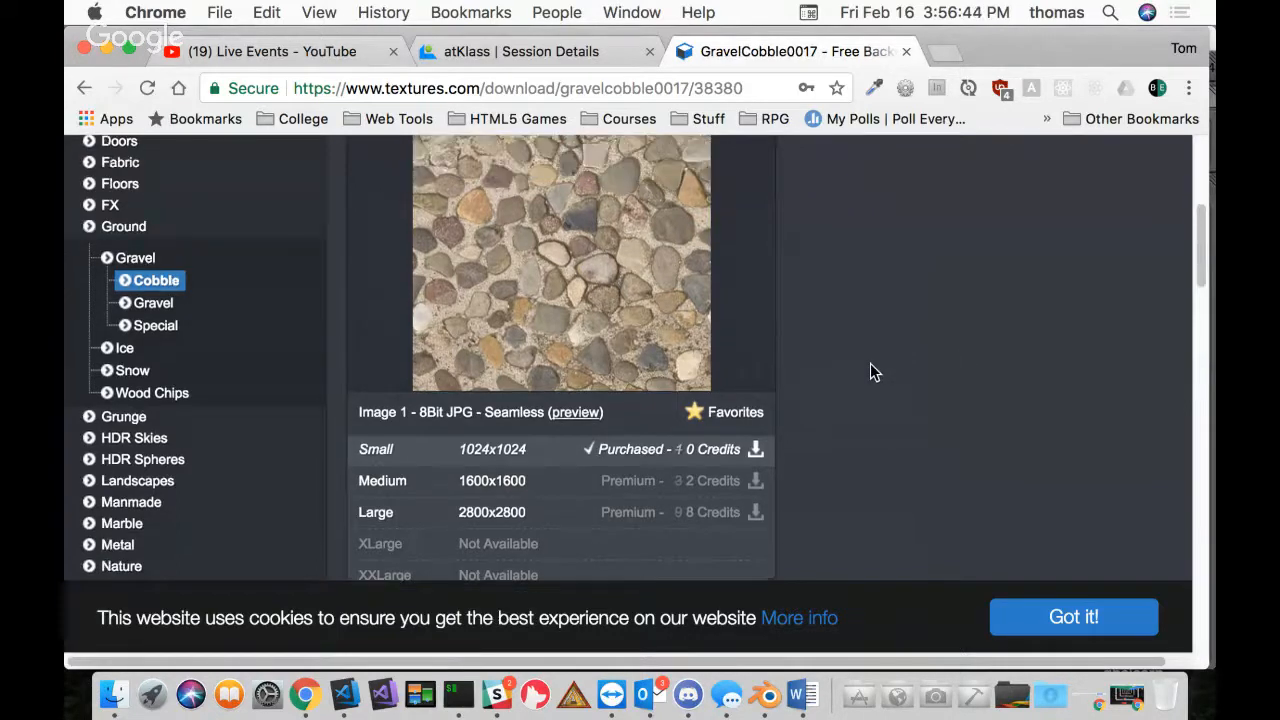
scroll(870, 372, "up", 2)
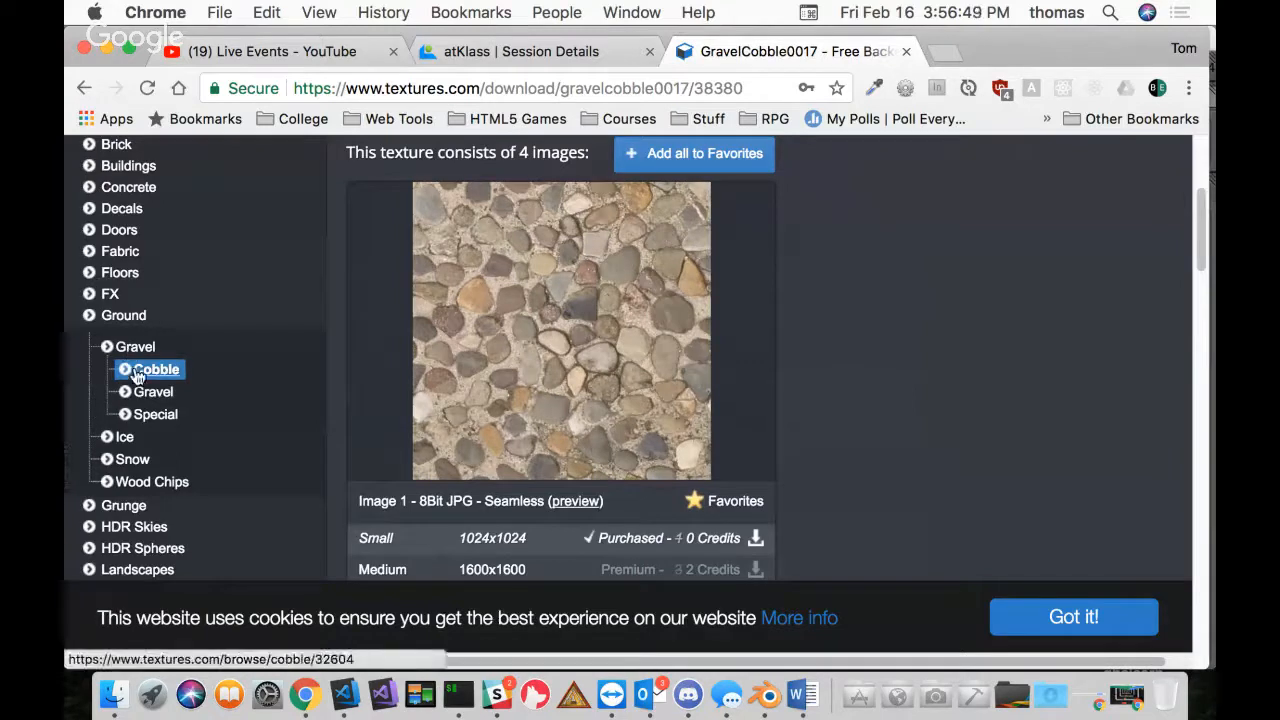
scroll(251, 314, "up", 1)
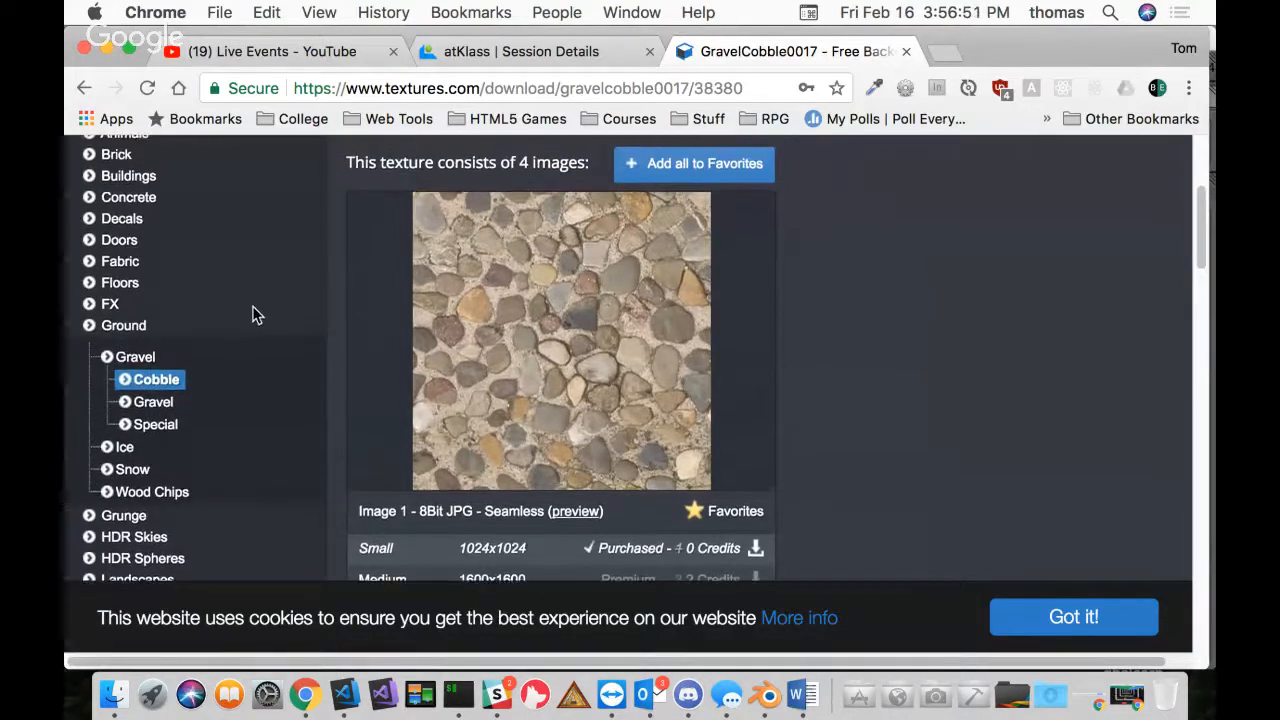
scroll(238, 325, "up", 2)
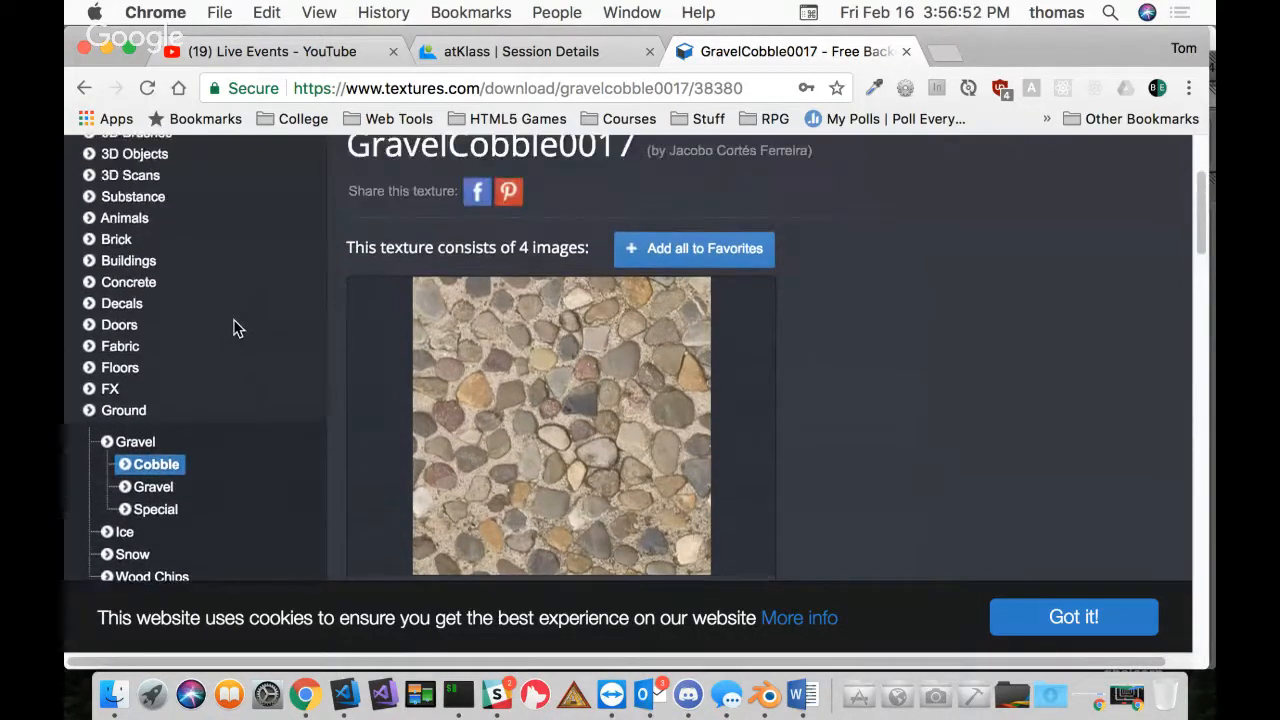
Open the Medieval subcategory of the Brick category and look through its subcategories
left_click(112, 241)
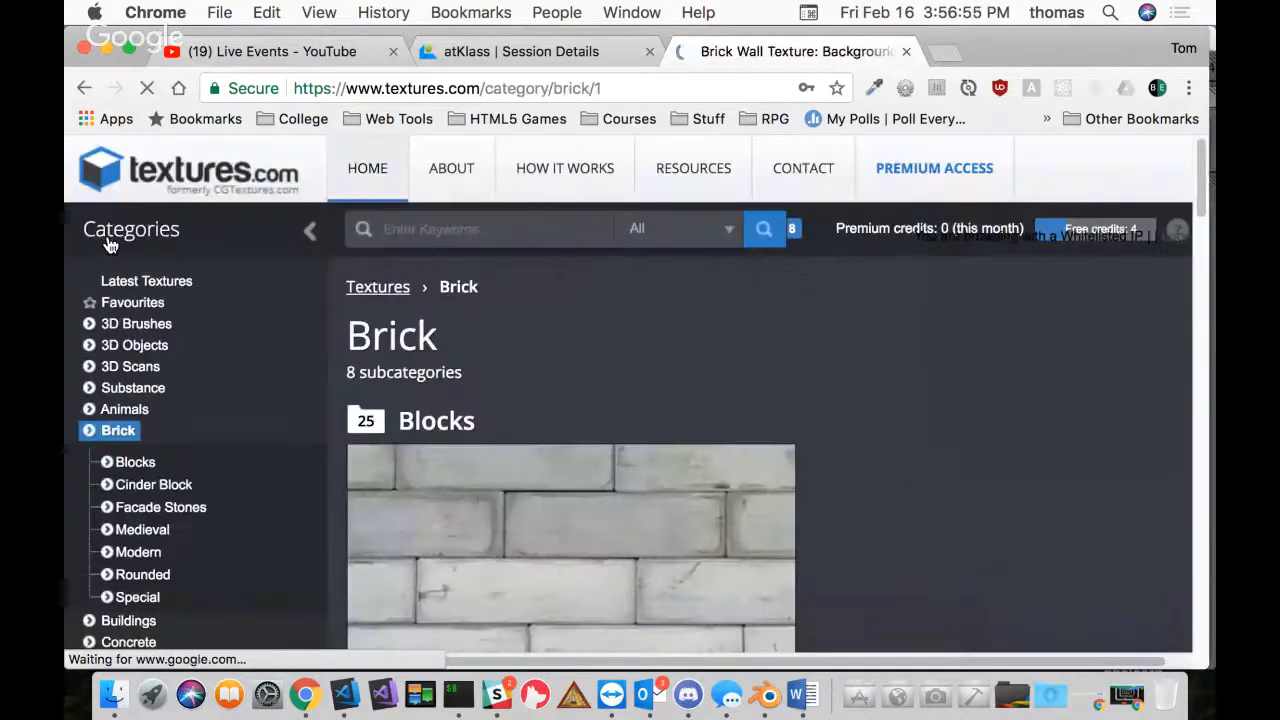
scroll(268, 516, "down", 2)
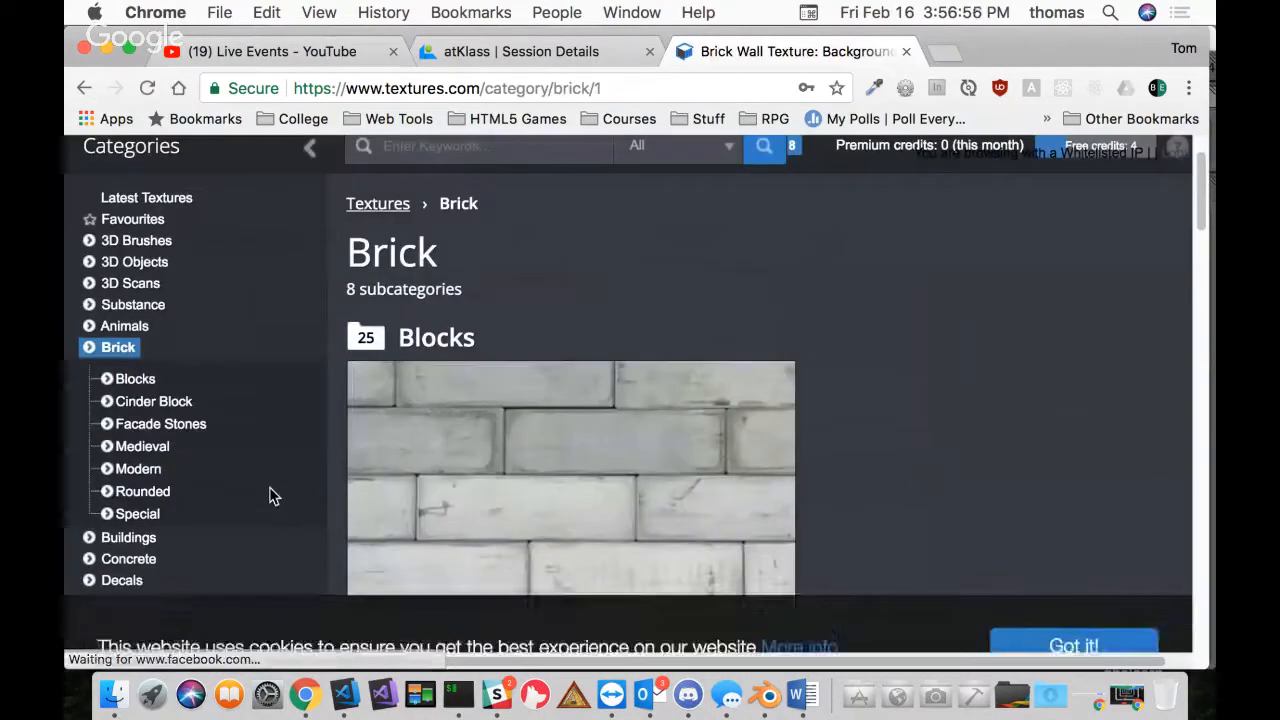
left_click(153, 447)
scroll(280, 457, "down", 5)
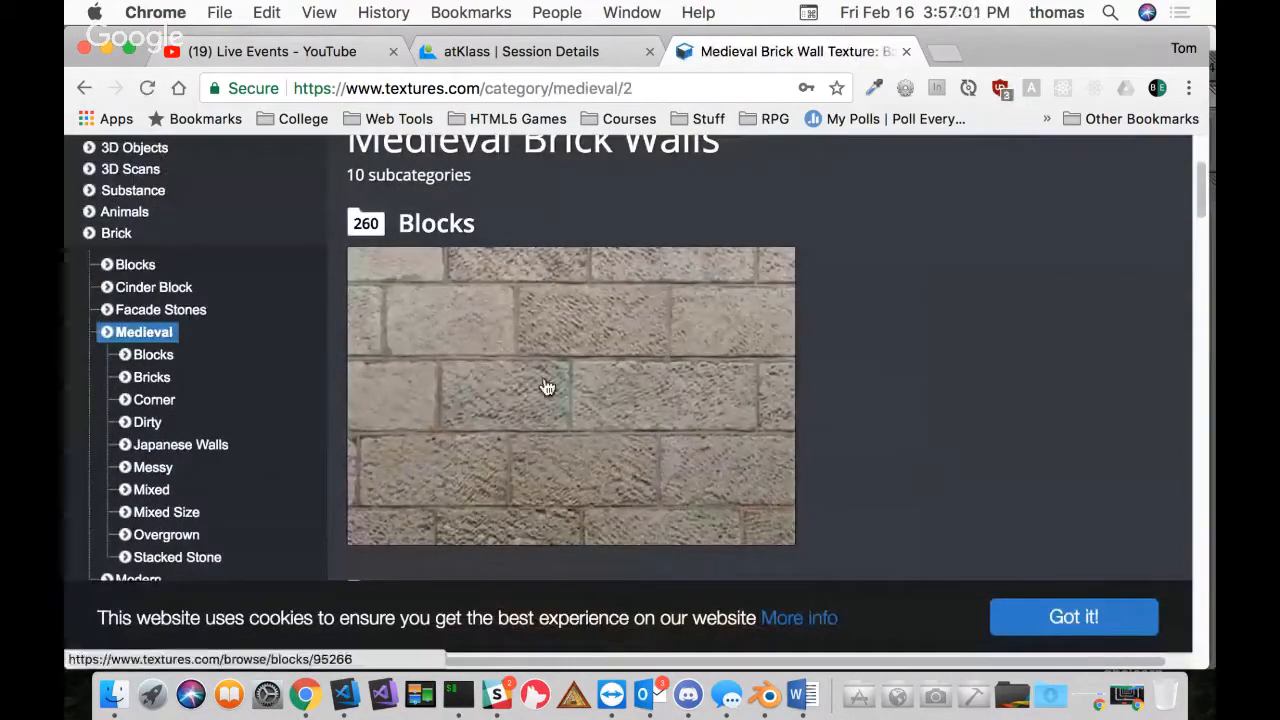
scroll(545, 390, "down", 3)
scroll(546, 394, "down", 5)
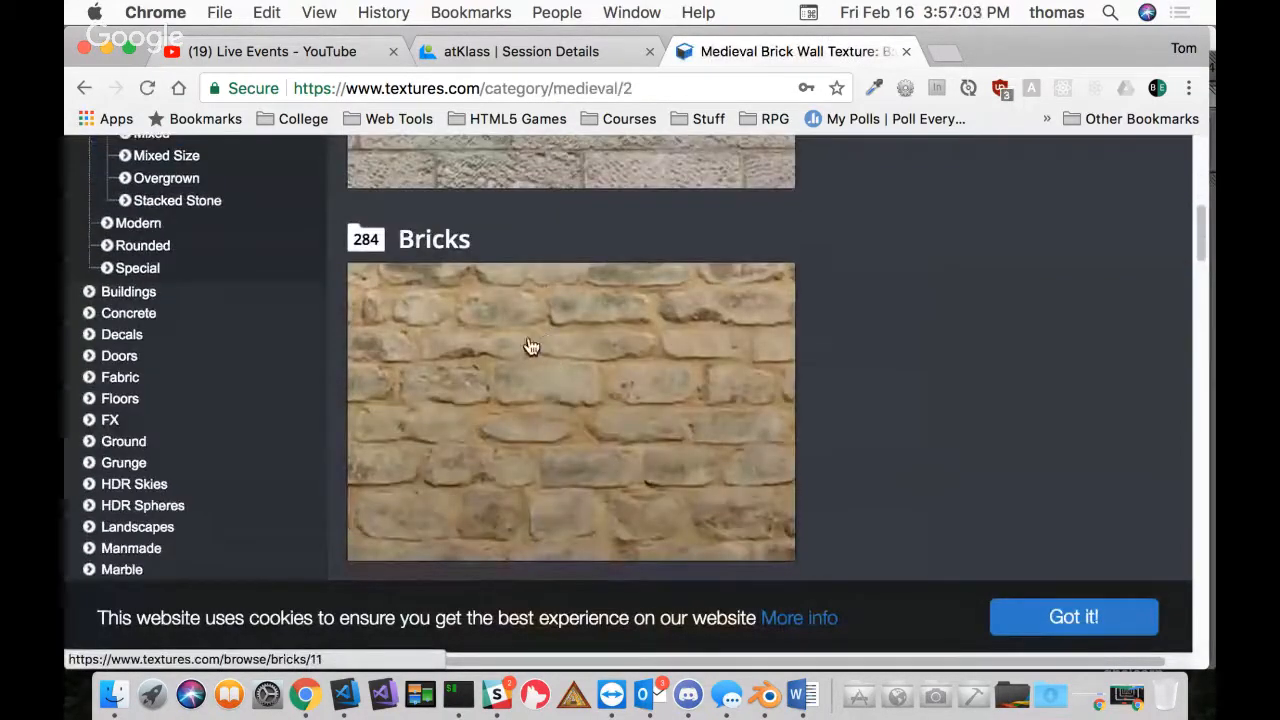
Open the medieval Bricks subcategory and browse its wall textures
left_click(527, 350)
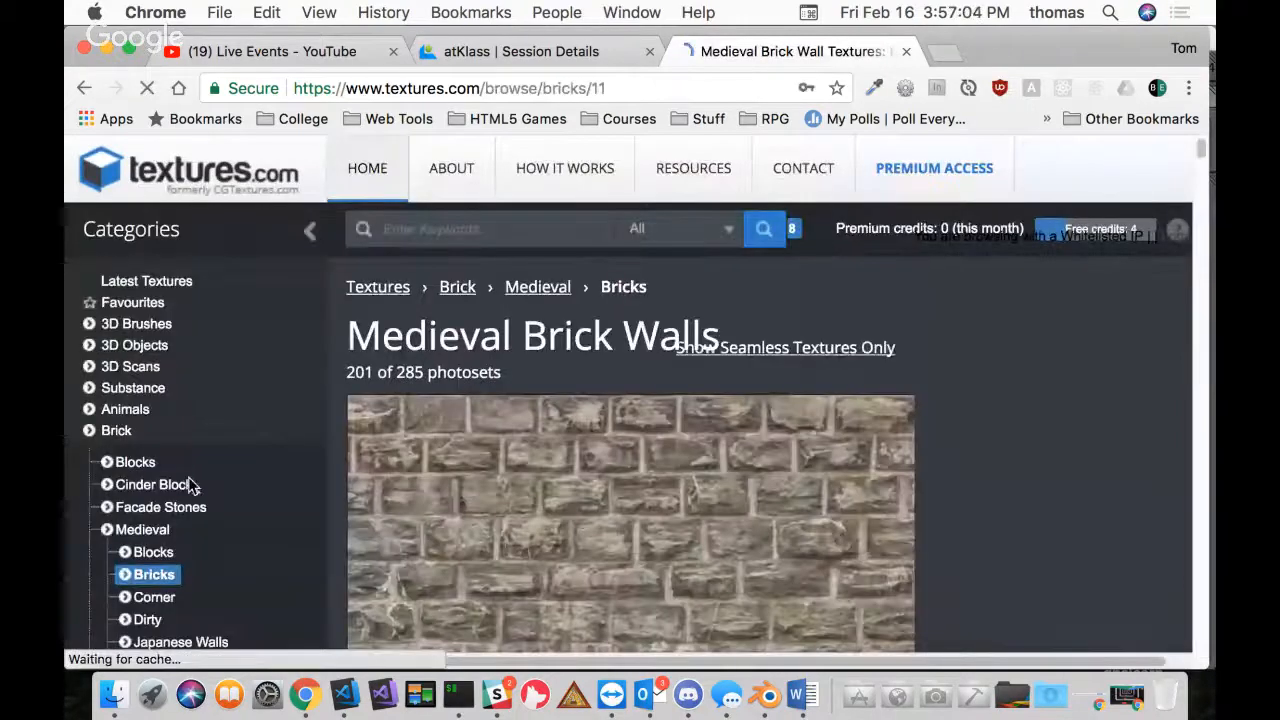
scroll(660, 465, "down", 15)
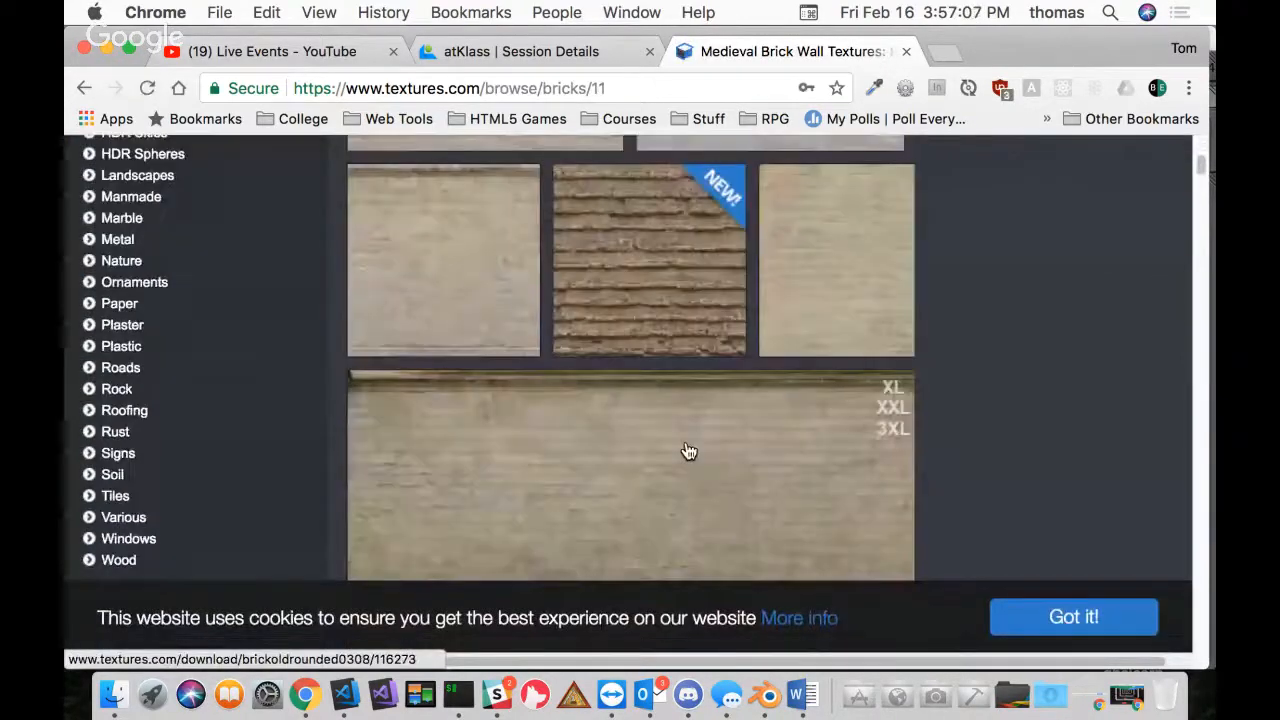
scroll(688, 451, "down", 10)
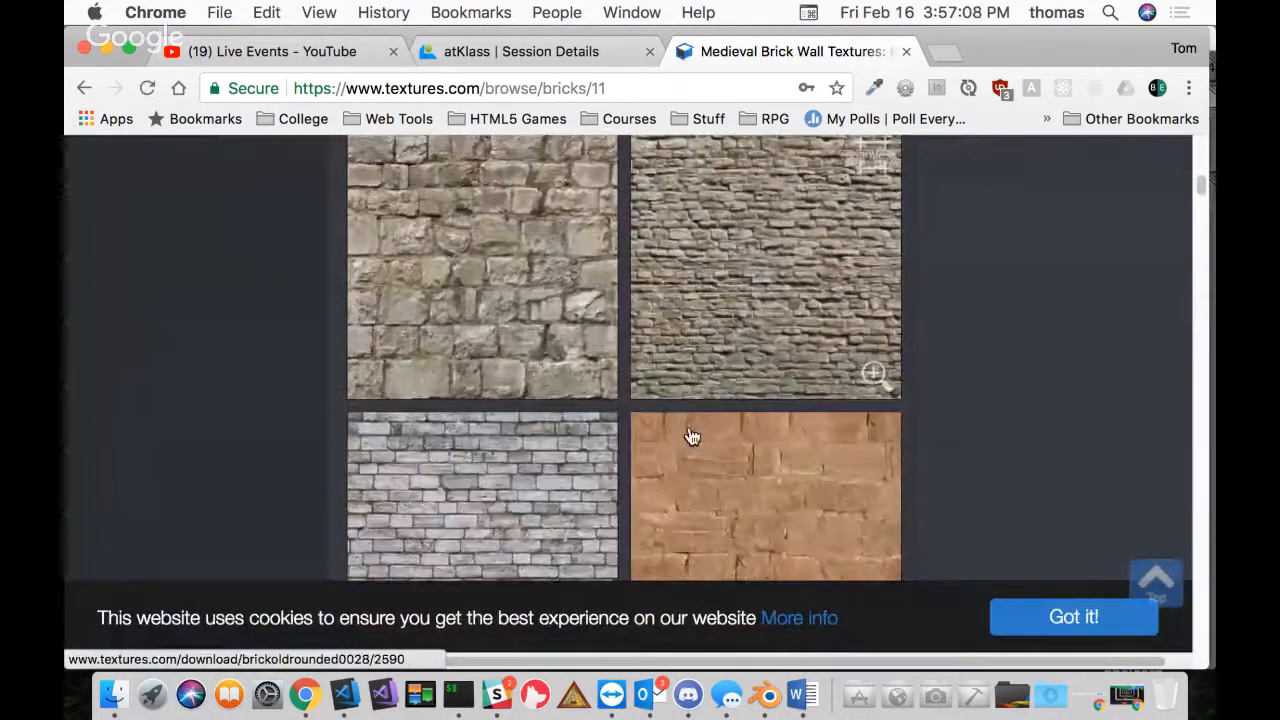
scroll(690, 437, "down", 10)
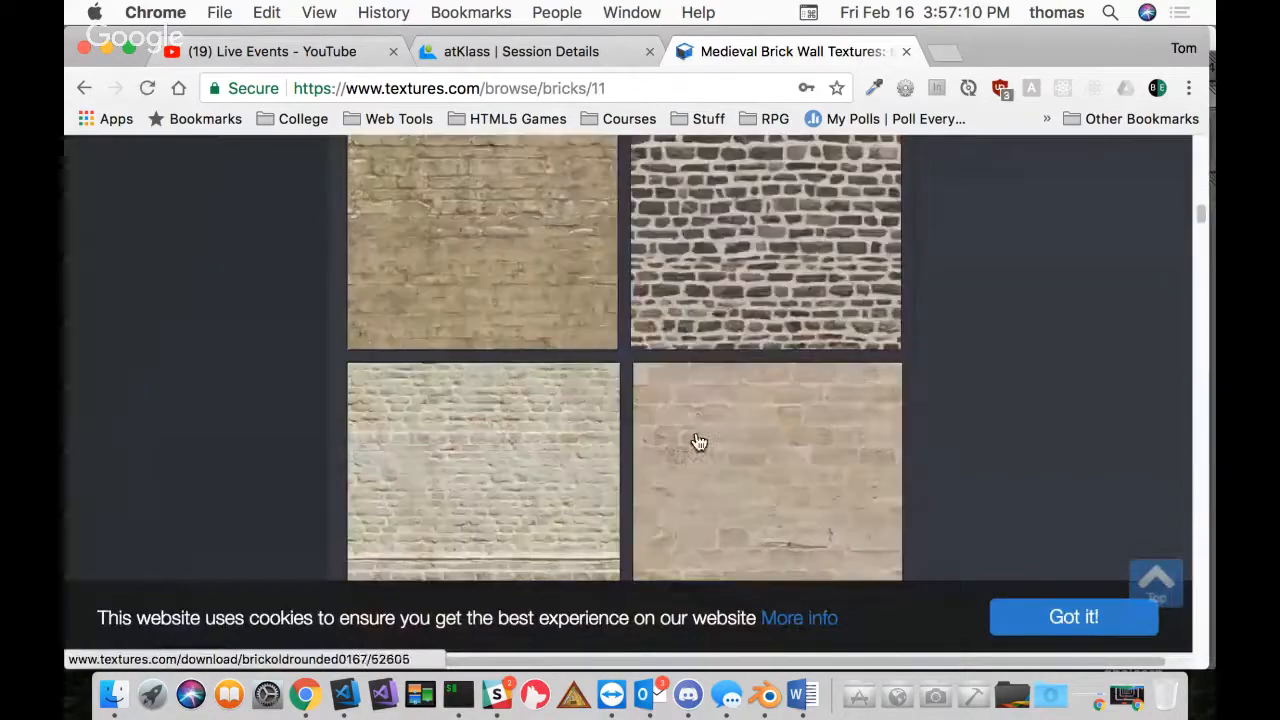
scroll(712, 436, "up", 10)
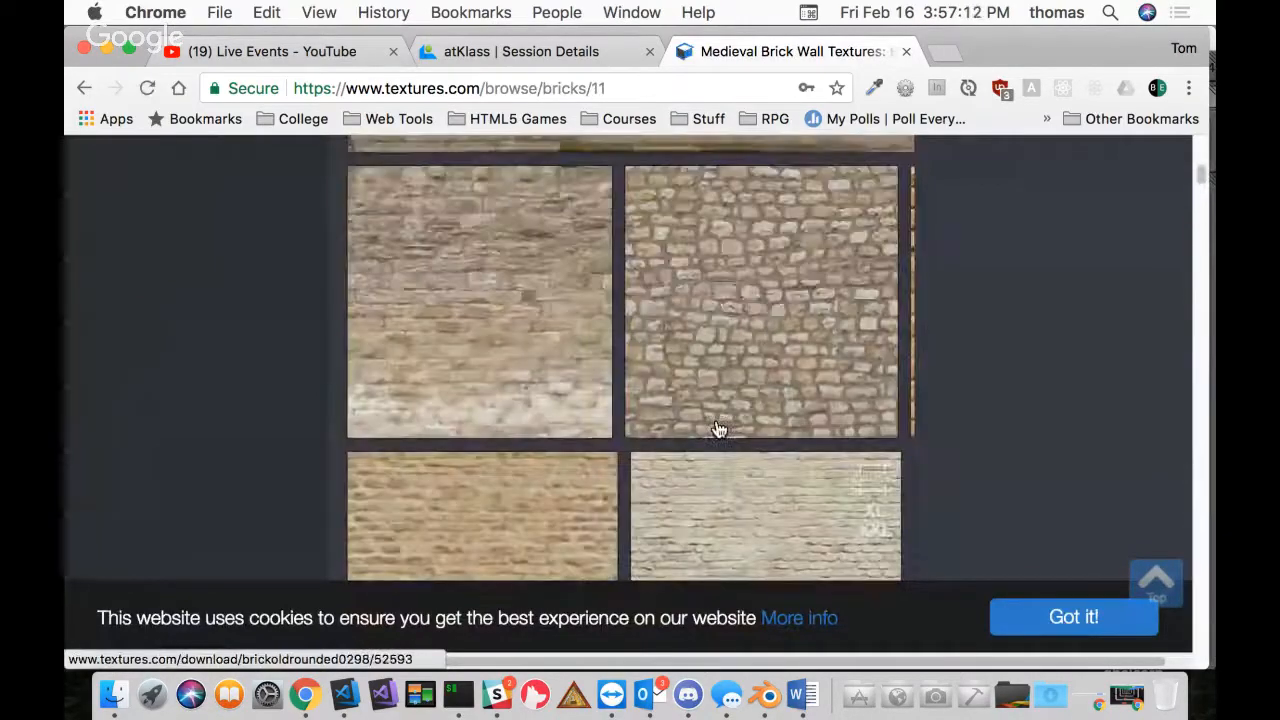
Return to the Medieval category, open BrickOldMixedSize0078 from the Mixed Size subcategory and review its download sizes
left_click(84, 88)
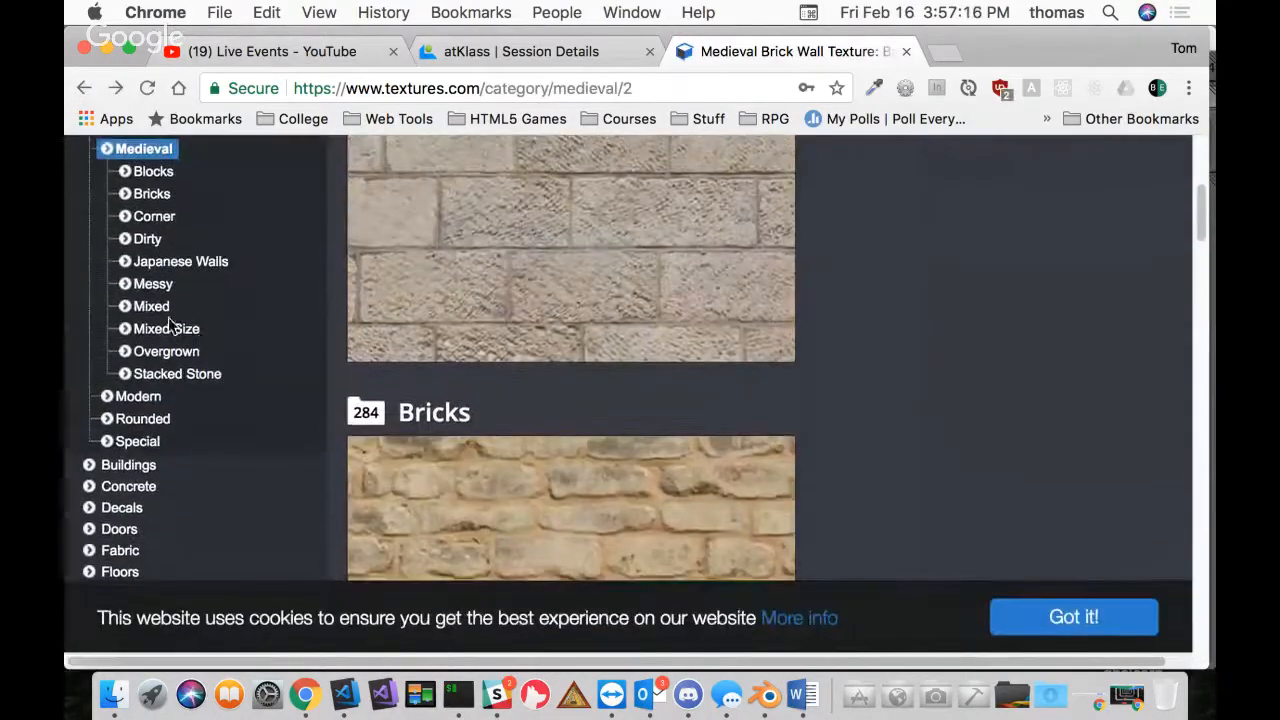
left_click(195, 330)
scroll(750, 463, "down", 3)
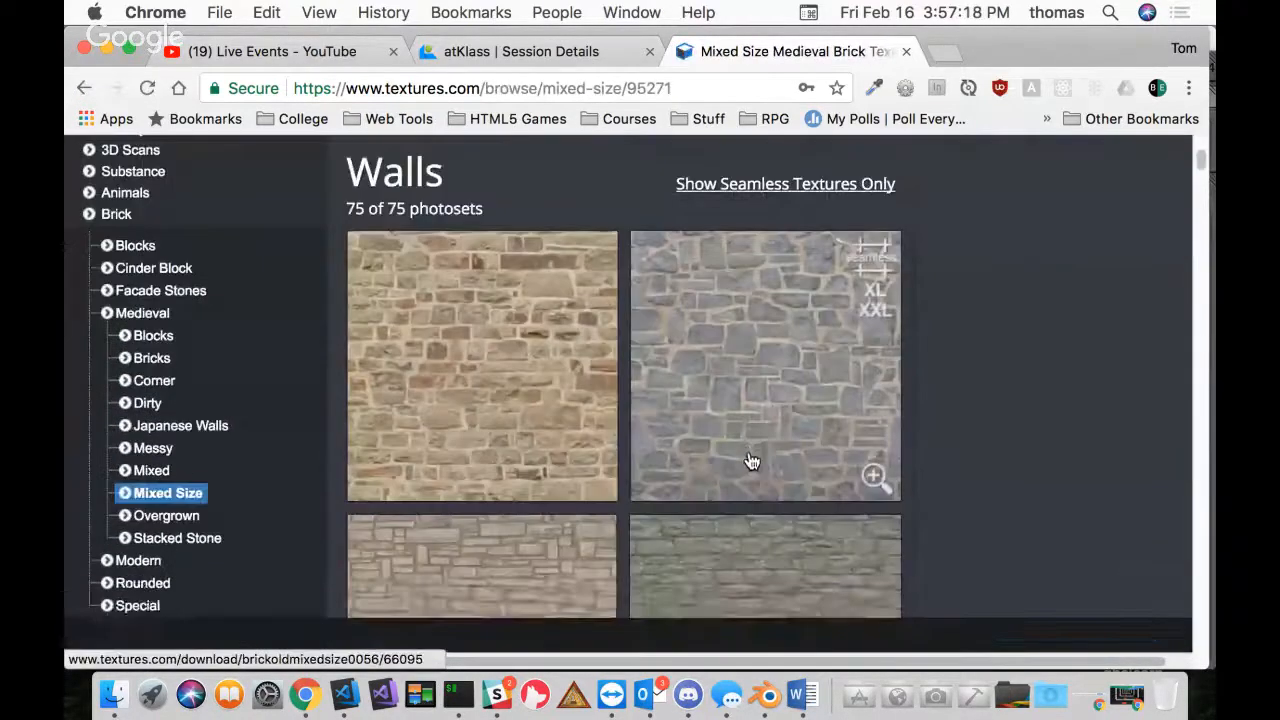
left_click(437, 314)
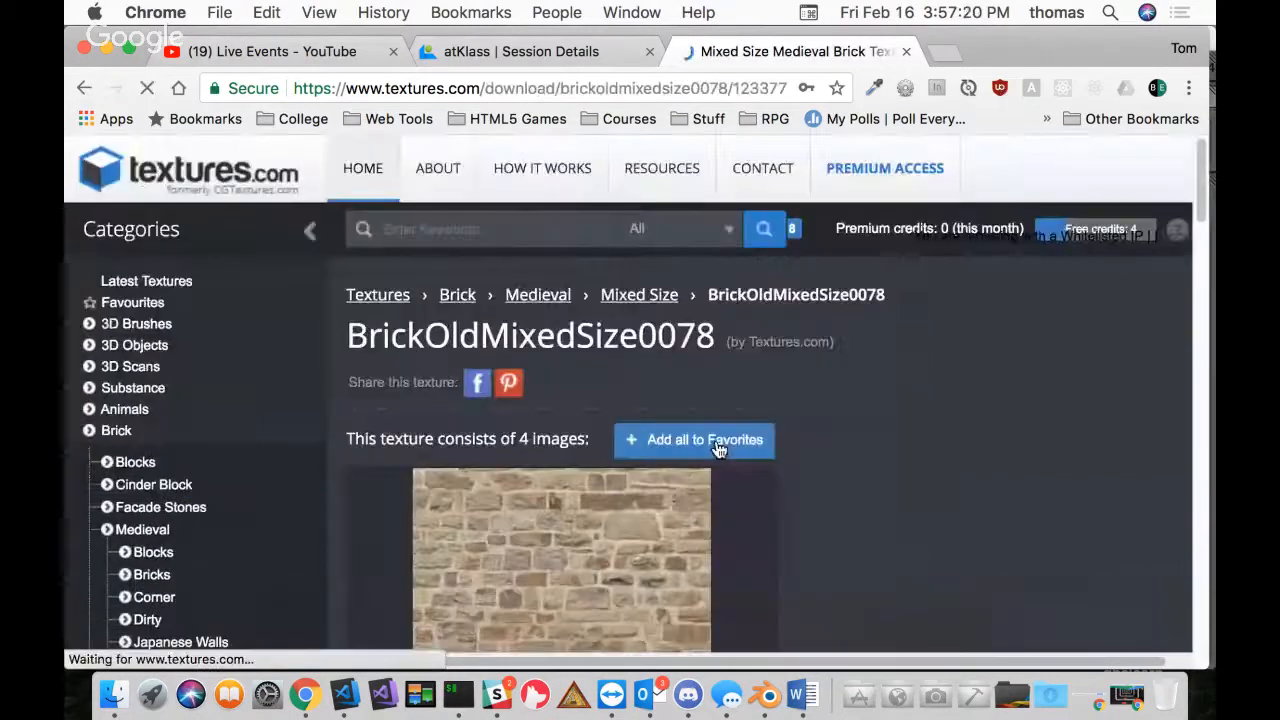
scroll(717, 449, "down", 5)
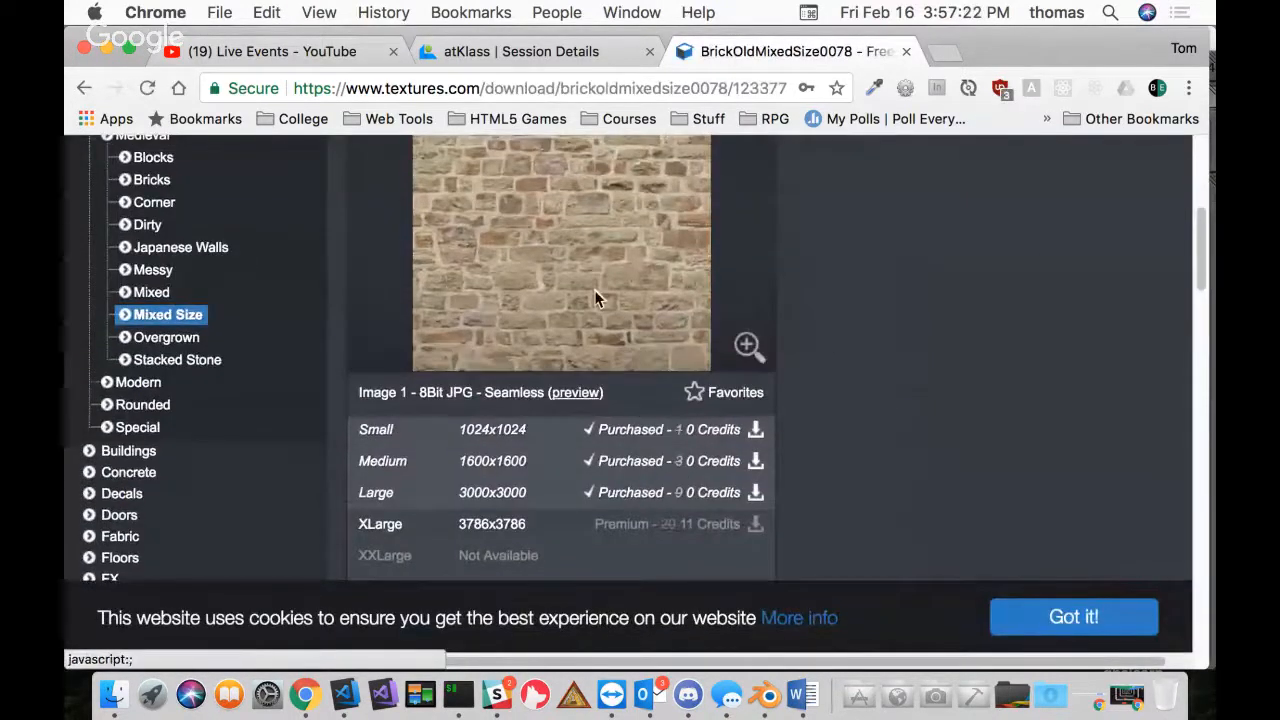
scroll(630, 225, "up", 1)
scroll(560, 270, "up", 1)
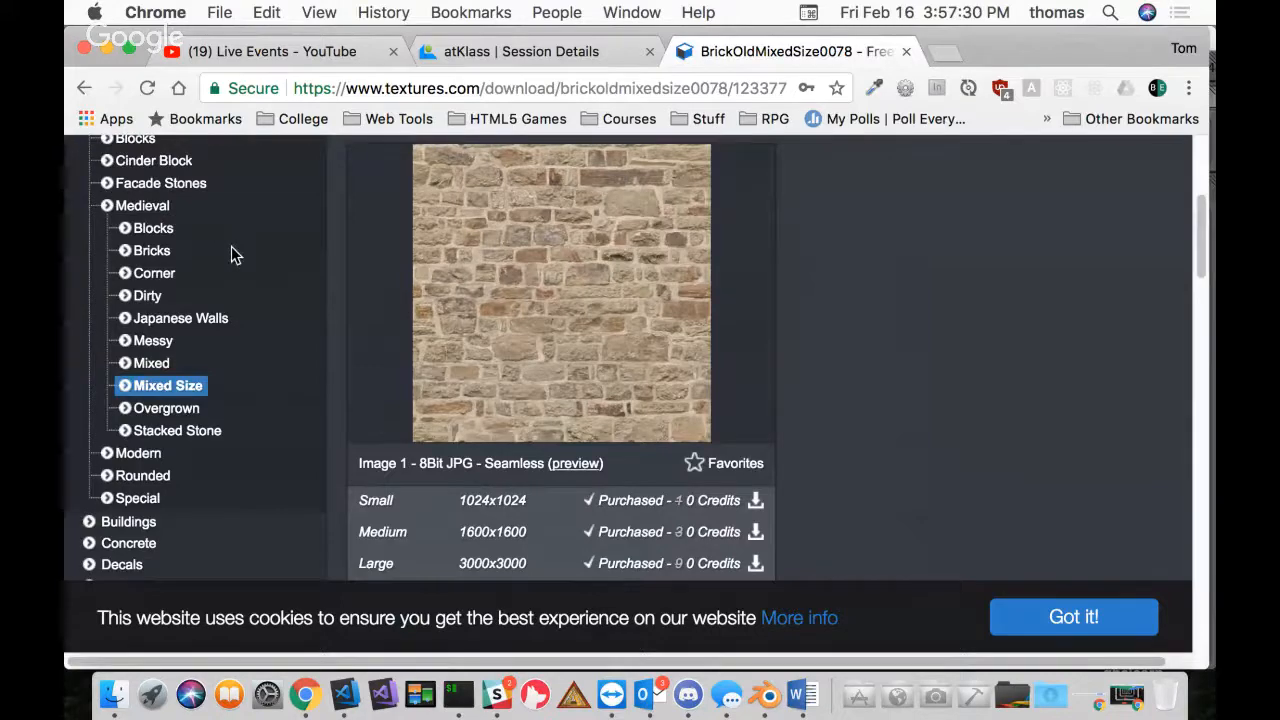
scroll(231, 254, "up", 3)
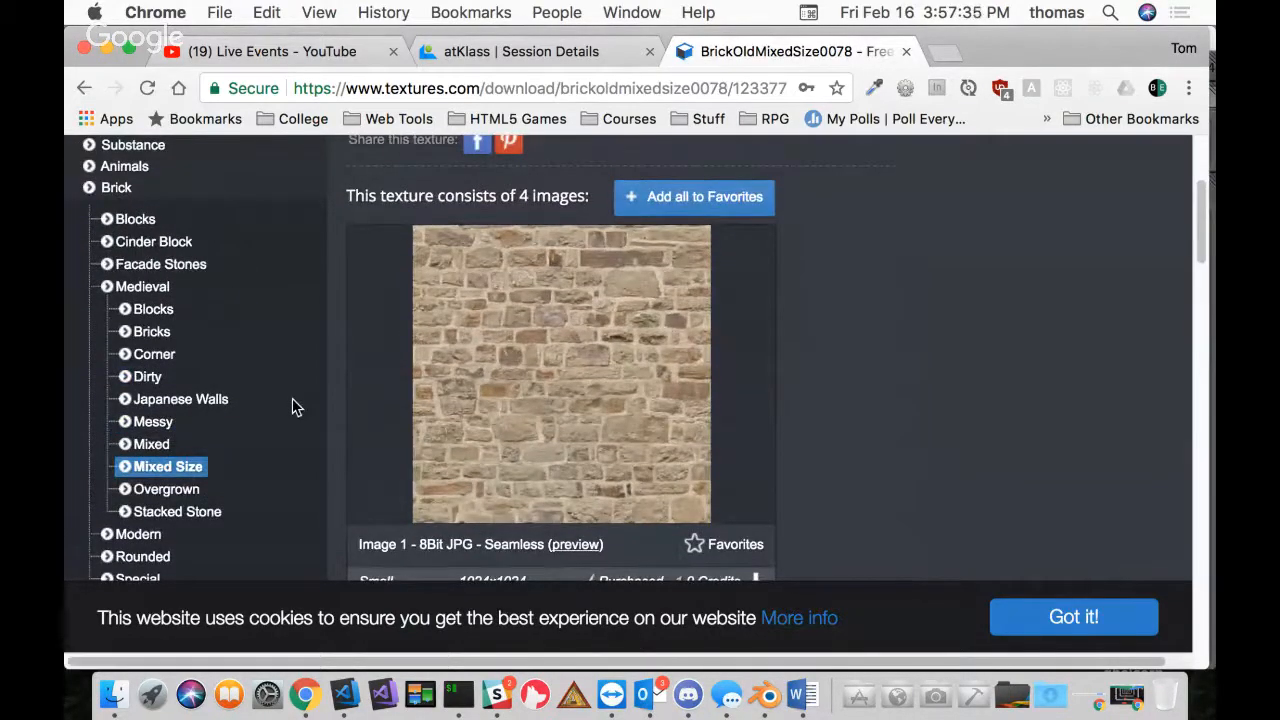
Open the Bitumen subcategory of the Roofing category and look through its textures
scroll(294, 397, "down", 10)
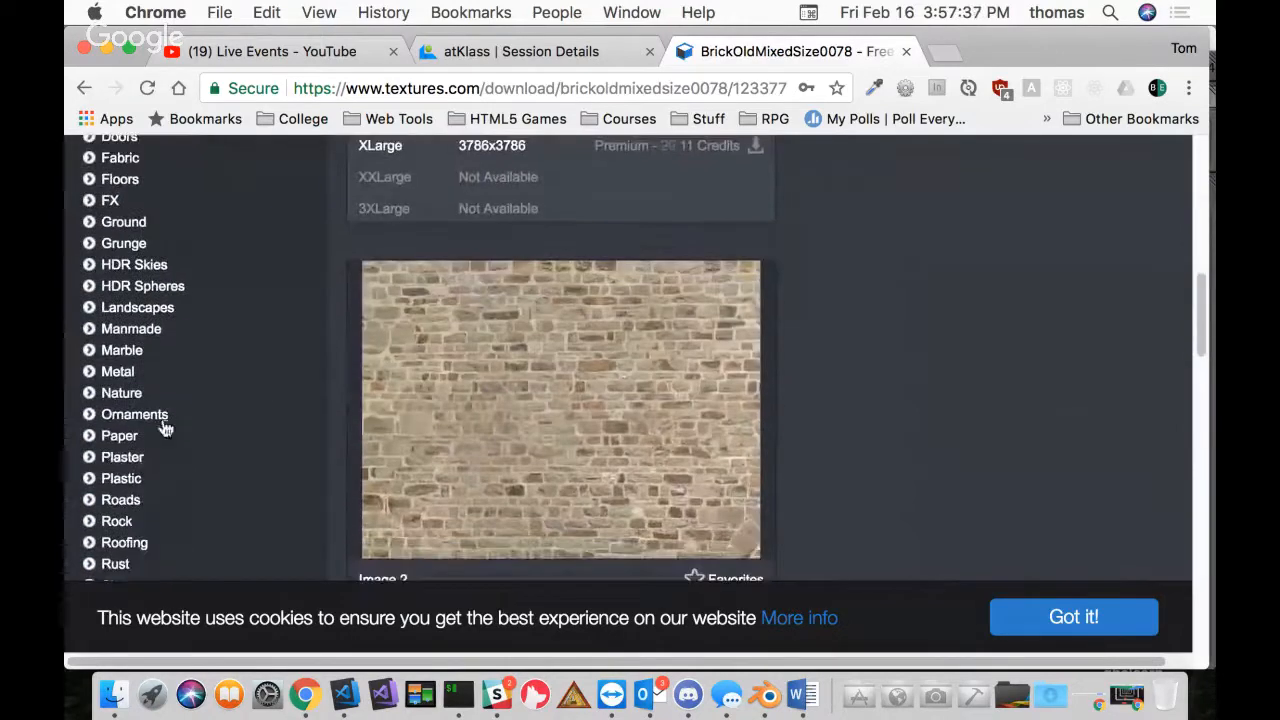
left_click(133, 543)
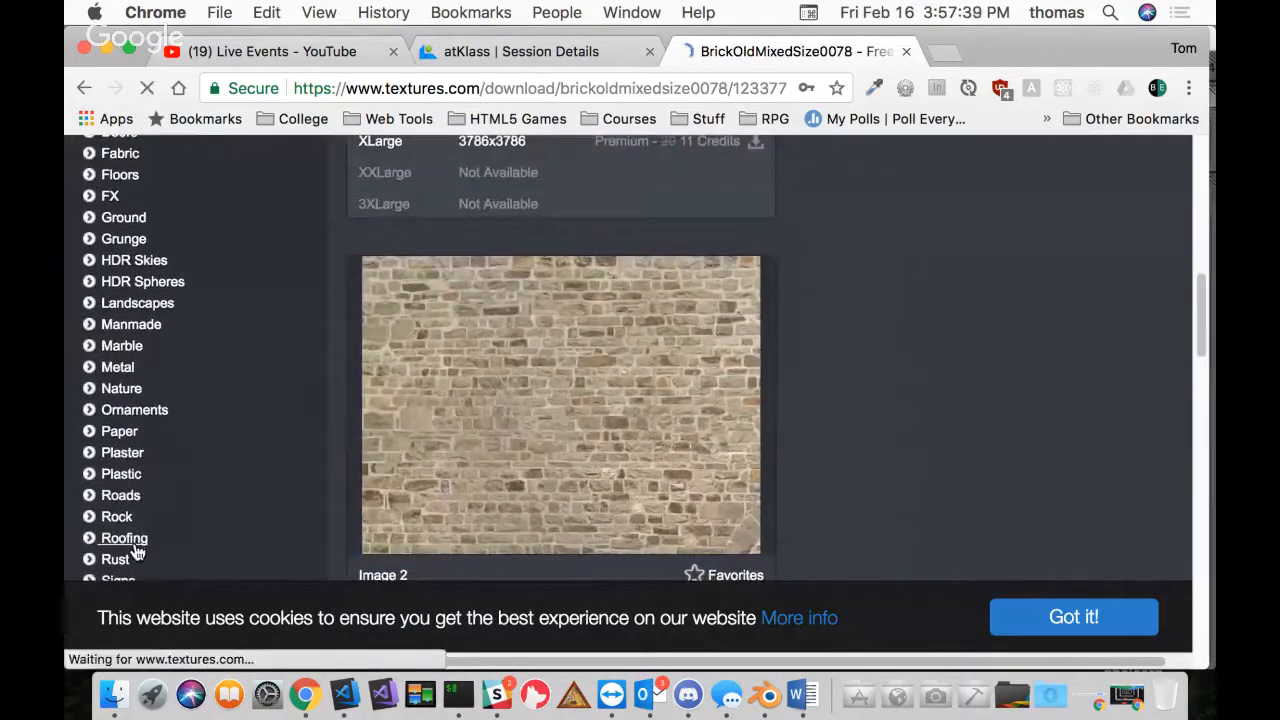
scroll(509, 363, "down", 4)
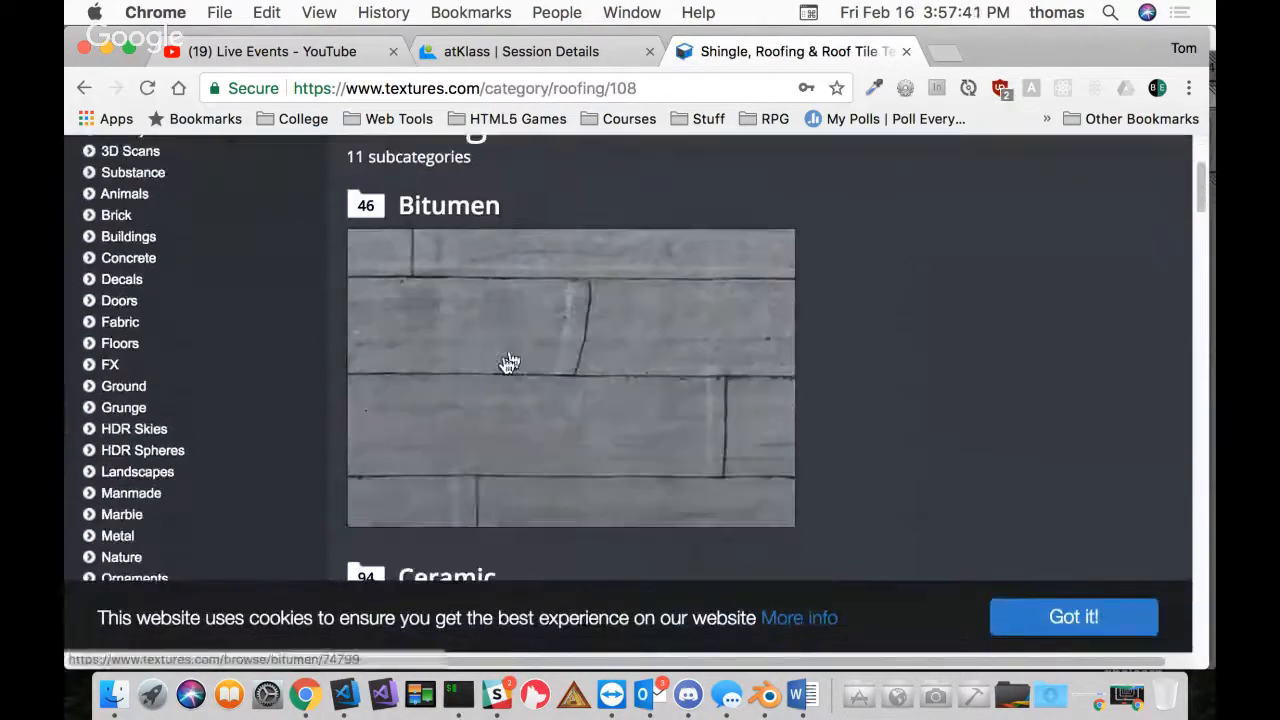
left_click(462, 320)
scroll(317, 465, "down", 5)
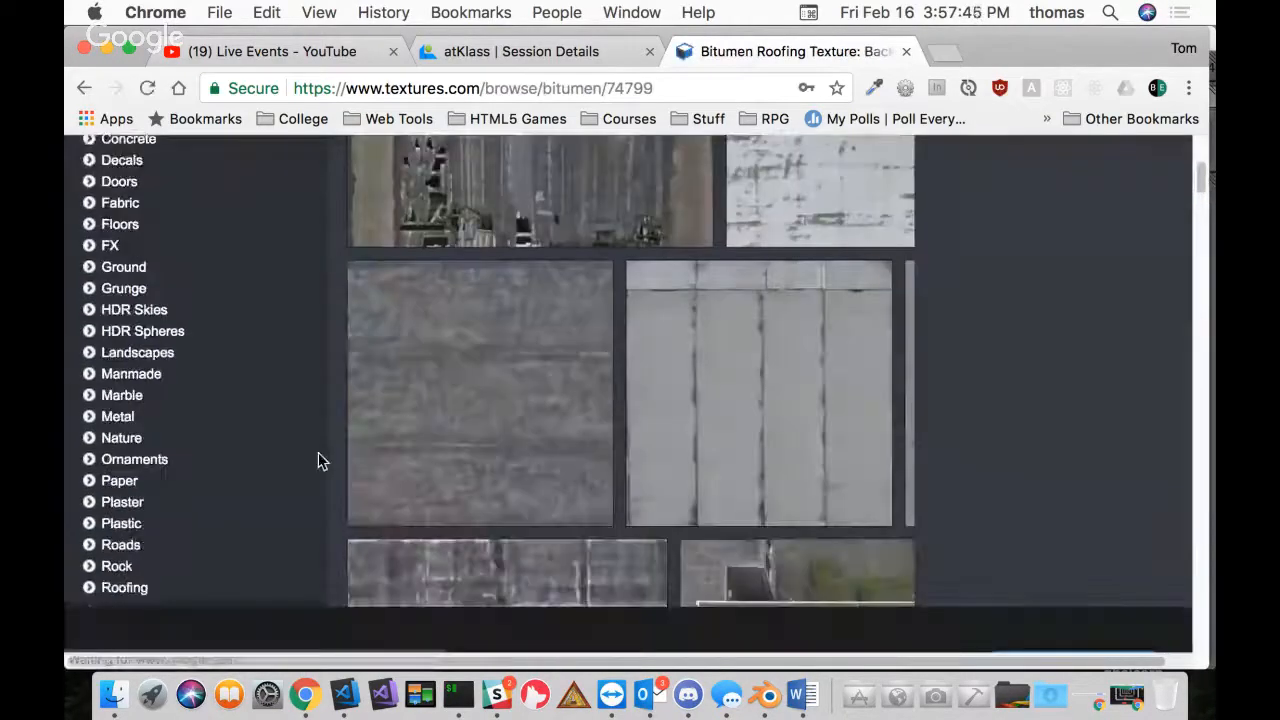
scroll(538, 367, "down", 2)
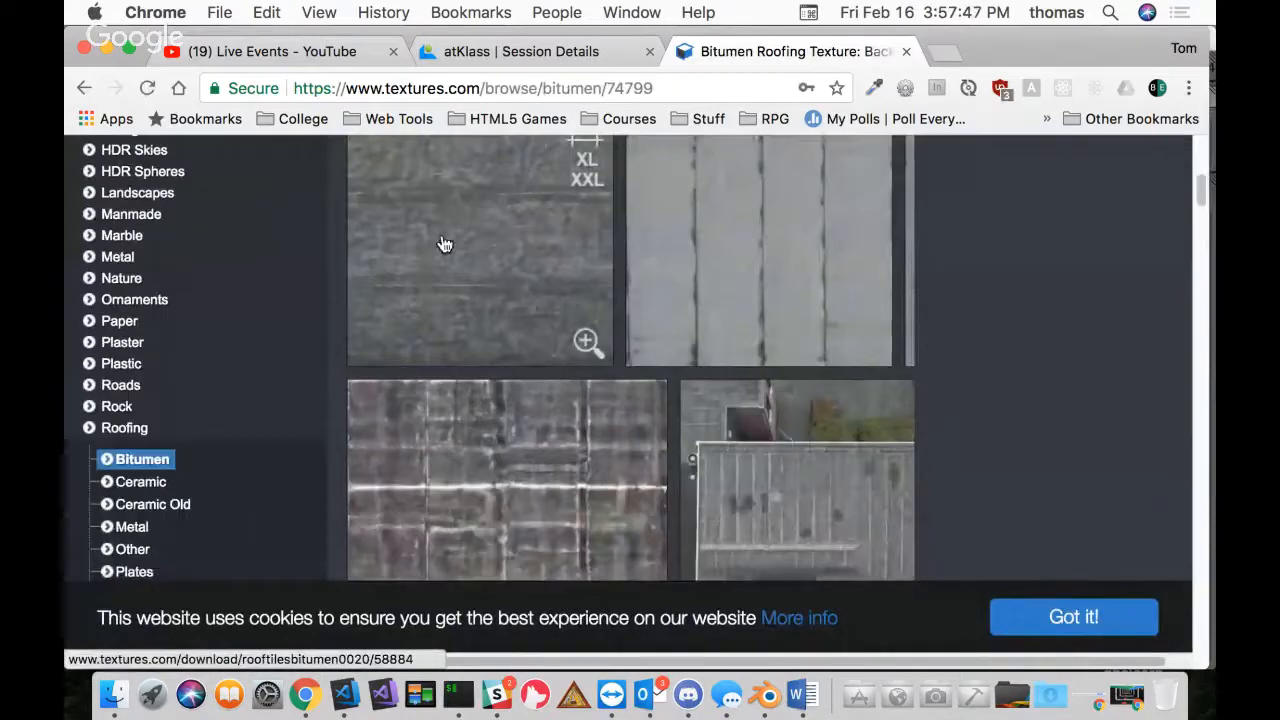
Open the roofing texture RooftilesBitumen0020 and check its available download sizes
left_click(480, 248)
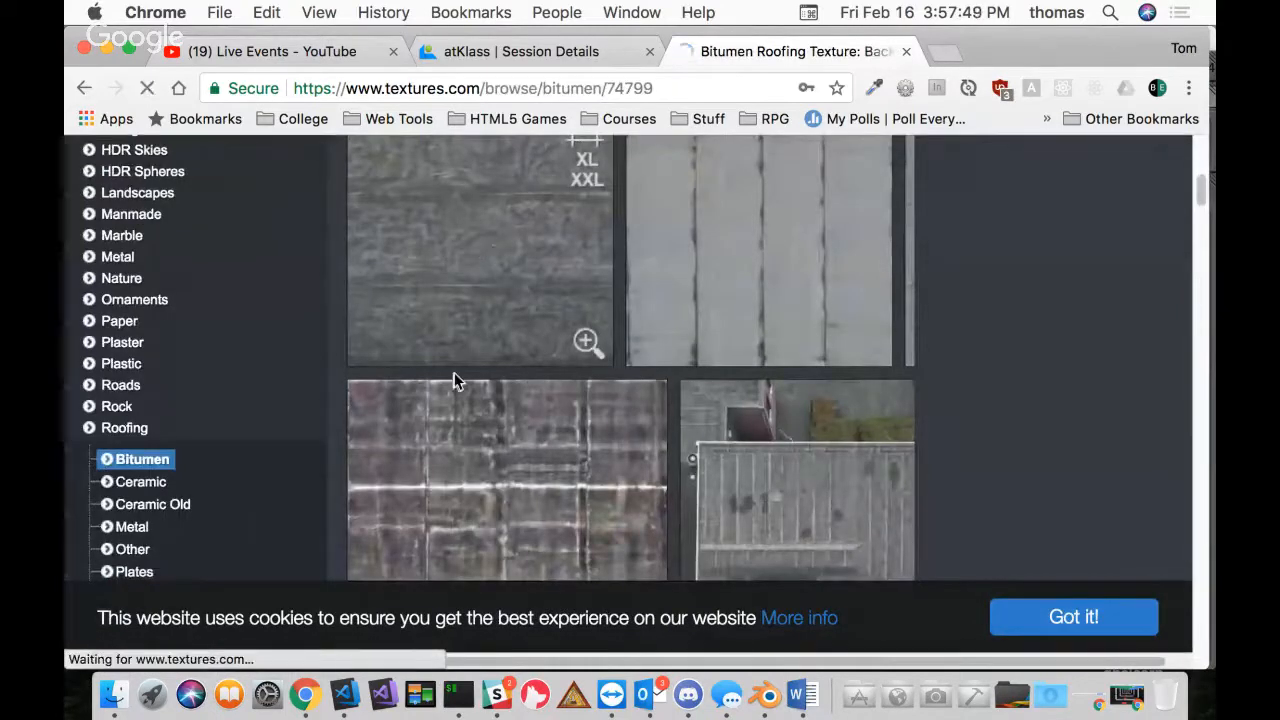
scroll(287, 474, "down", 3)
scroll(287, 474, "down", 5)
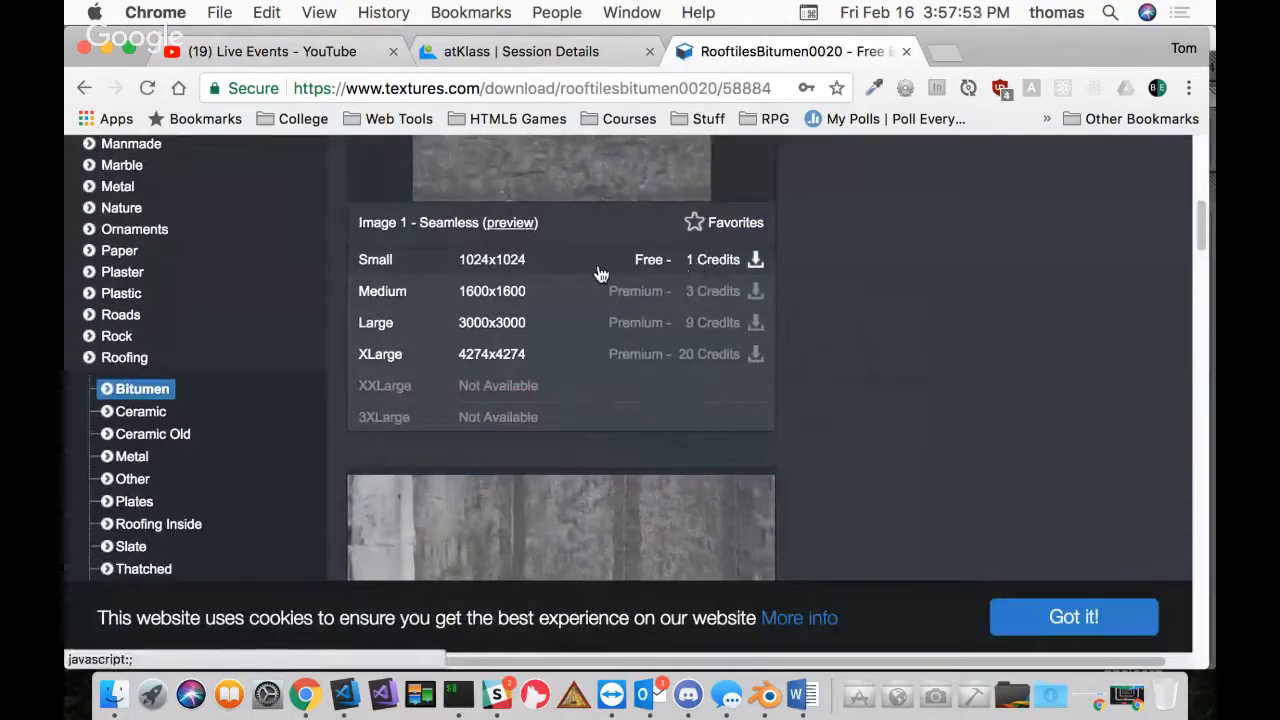
Switch to Slack and look through the #general channel for the shared tile files and the brick, cobble and roof texture images
left_click(107, 48)
left_click(484, 692)
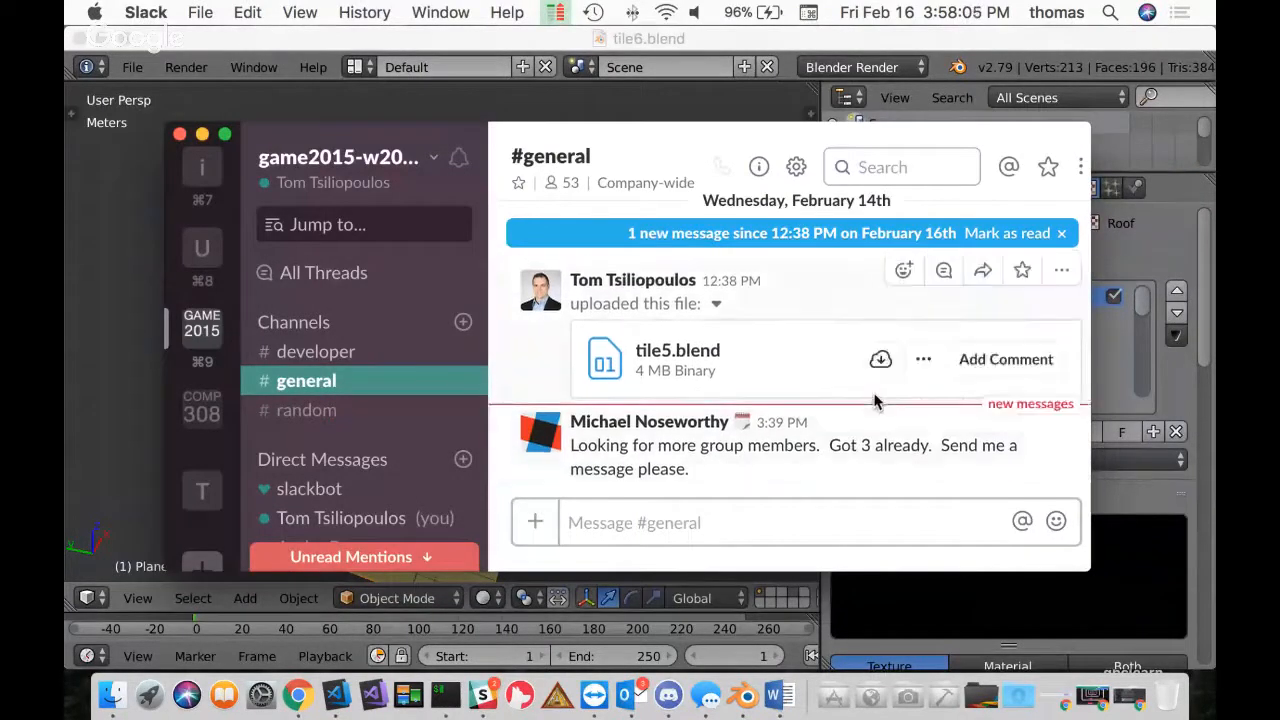
scroll(874, 400, "up", 5)
scroll(792, 356, "up", 10)
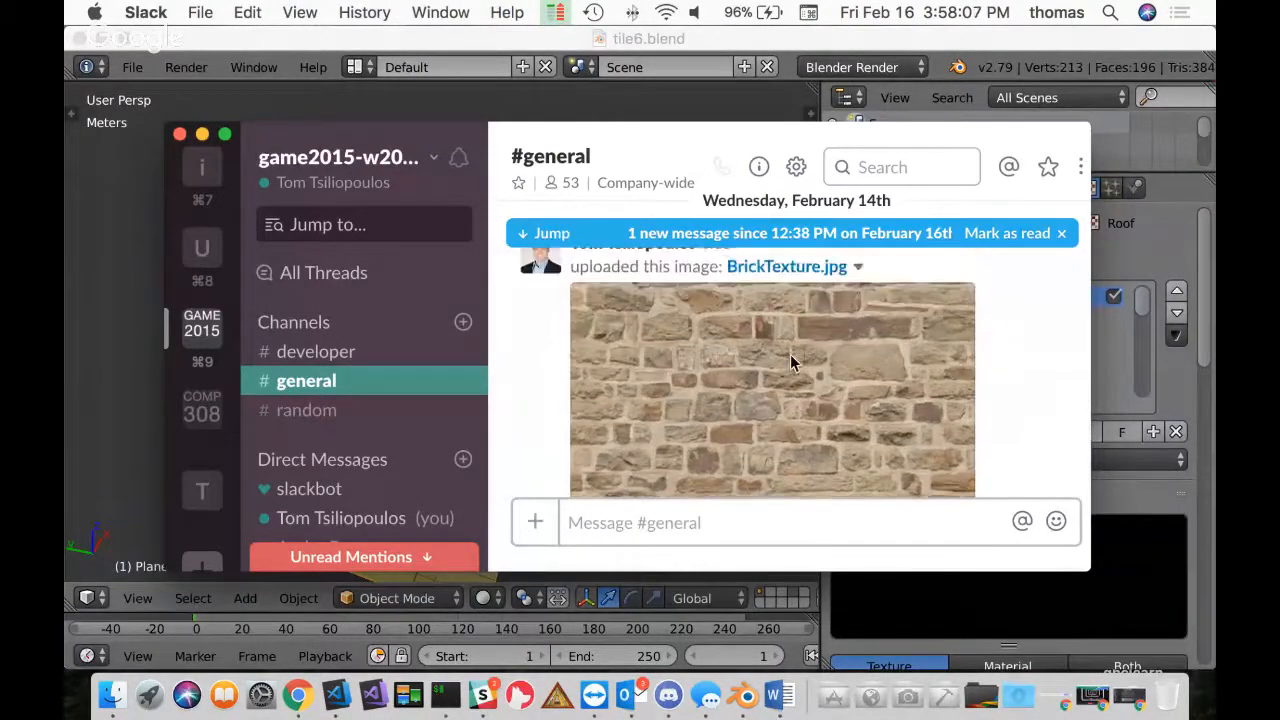
scroll(820, 366, "up", 2)
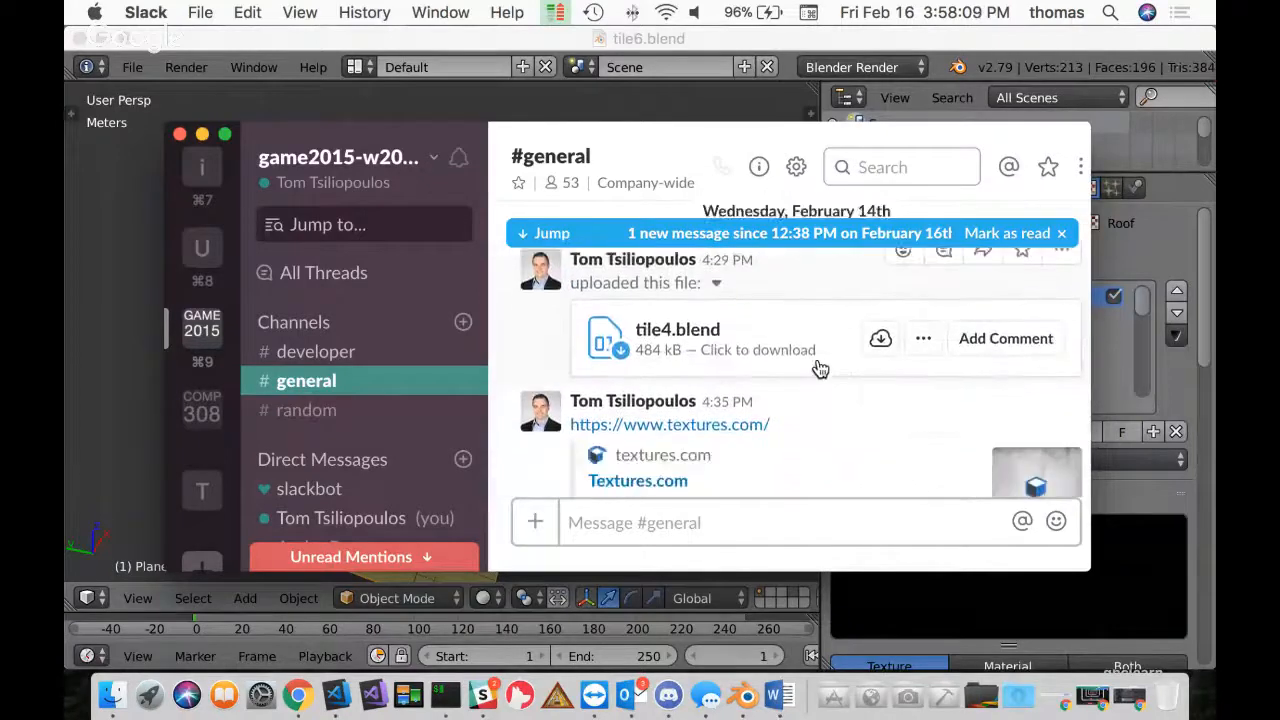
scroll(837, 371, "down", 10)
scroll(844, 375, "down", 3)
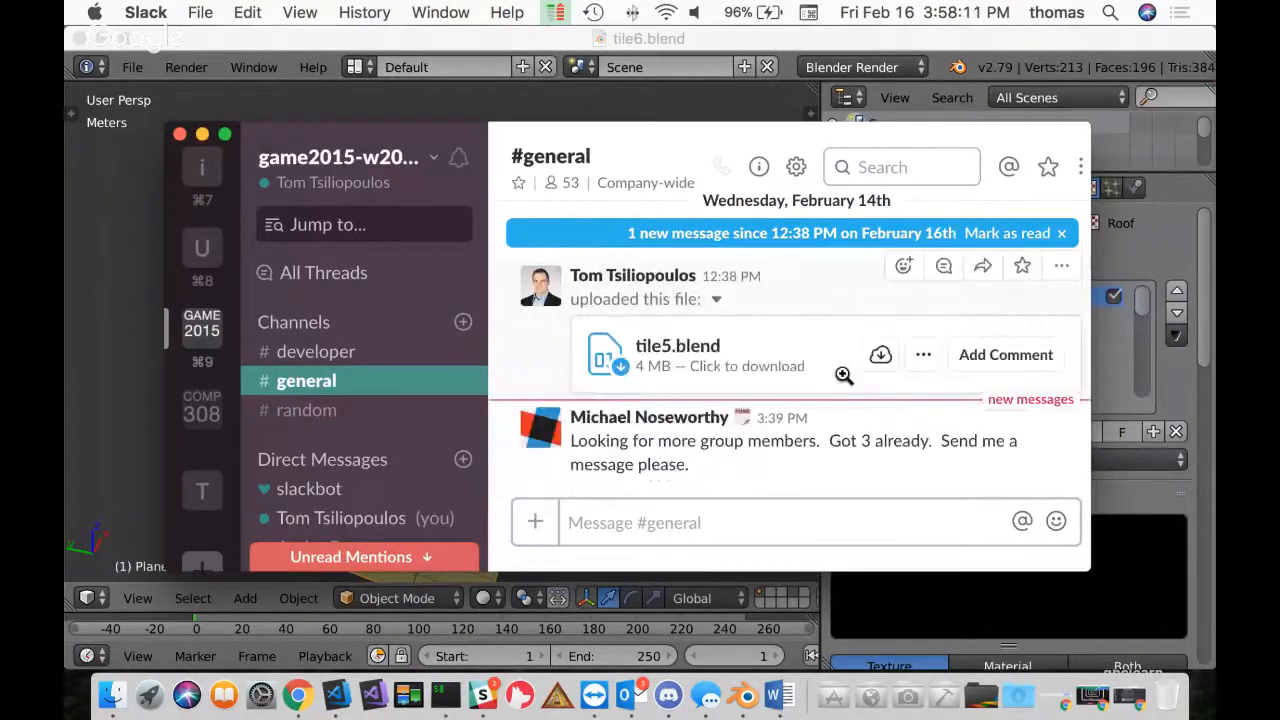
scroll(846, 382, "up", 5)
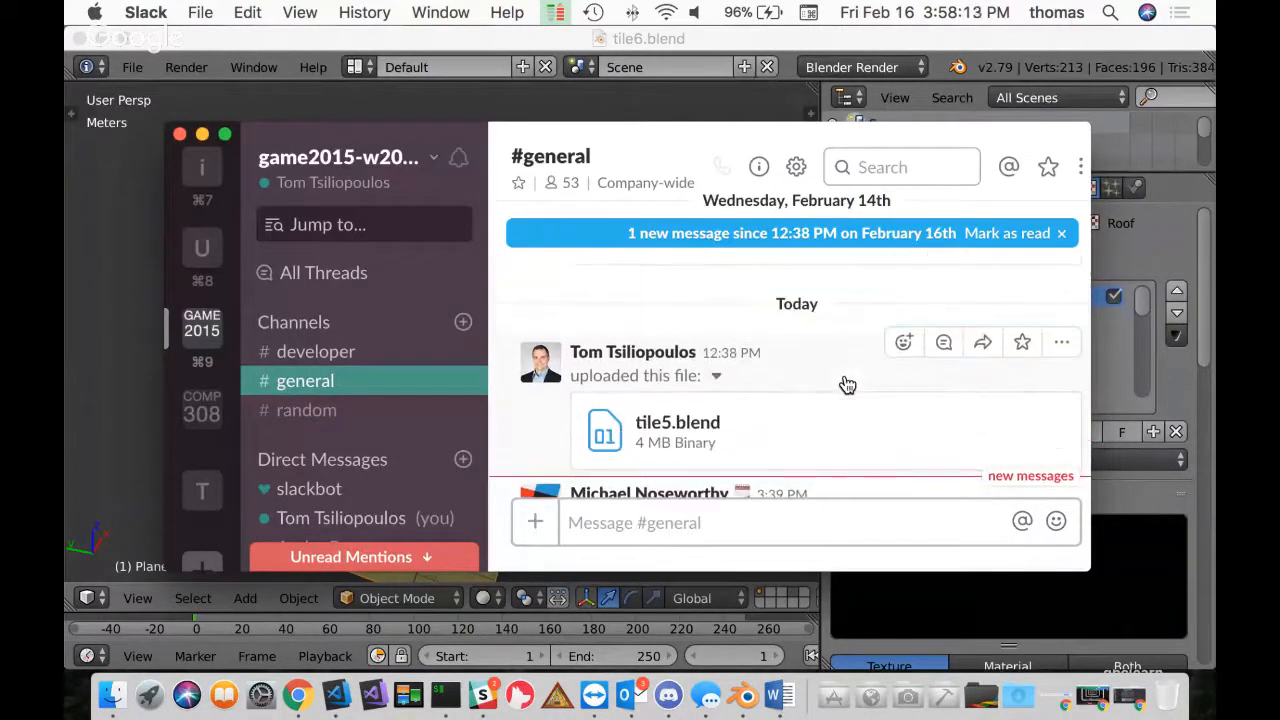
scroll(845, 375, "up", 10)
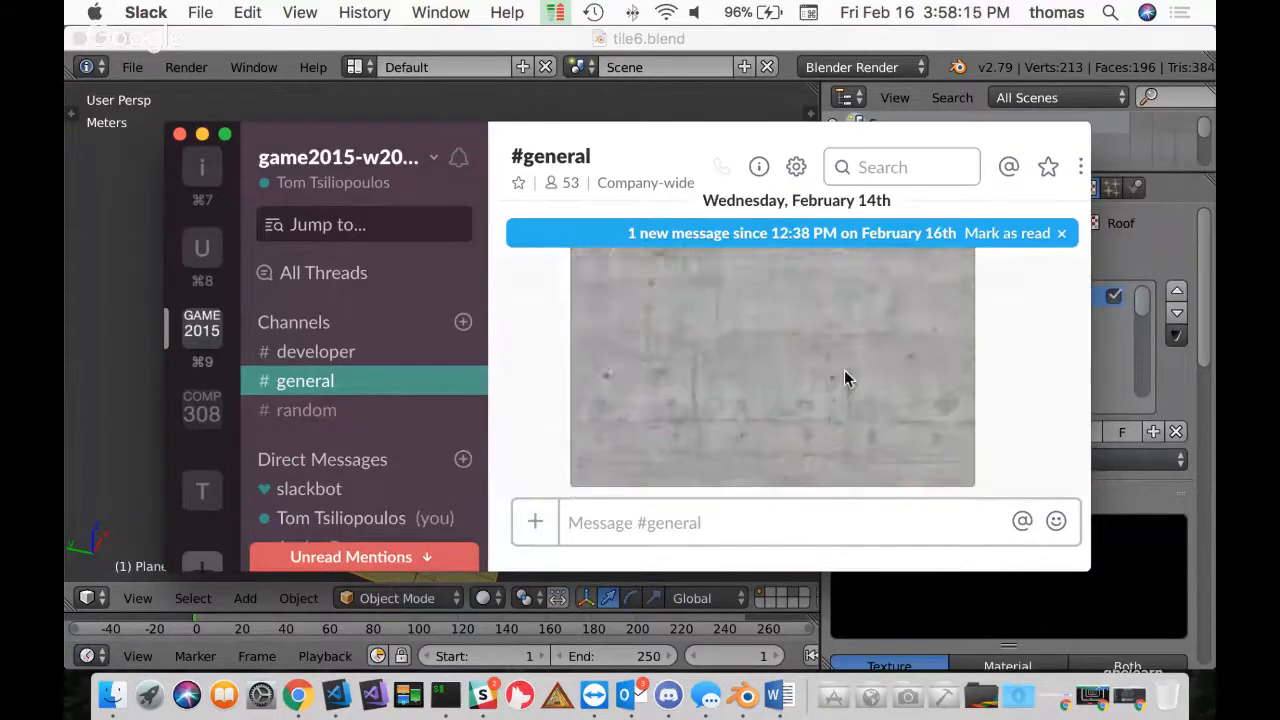
scroll(846, 375, "down", 4)
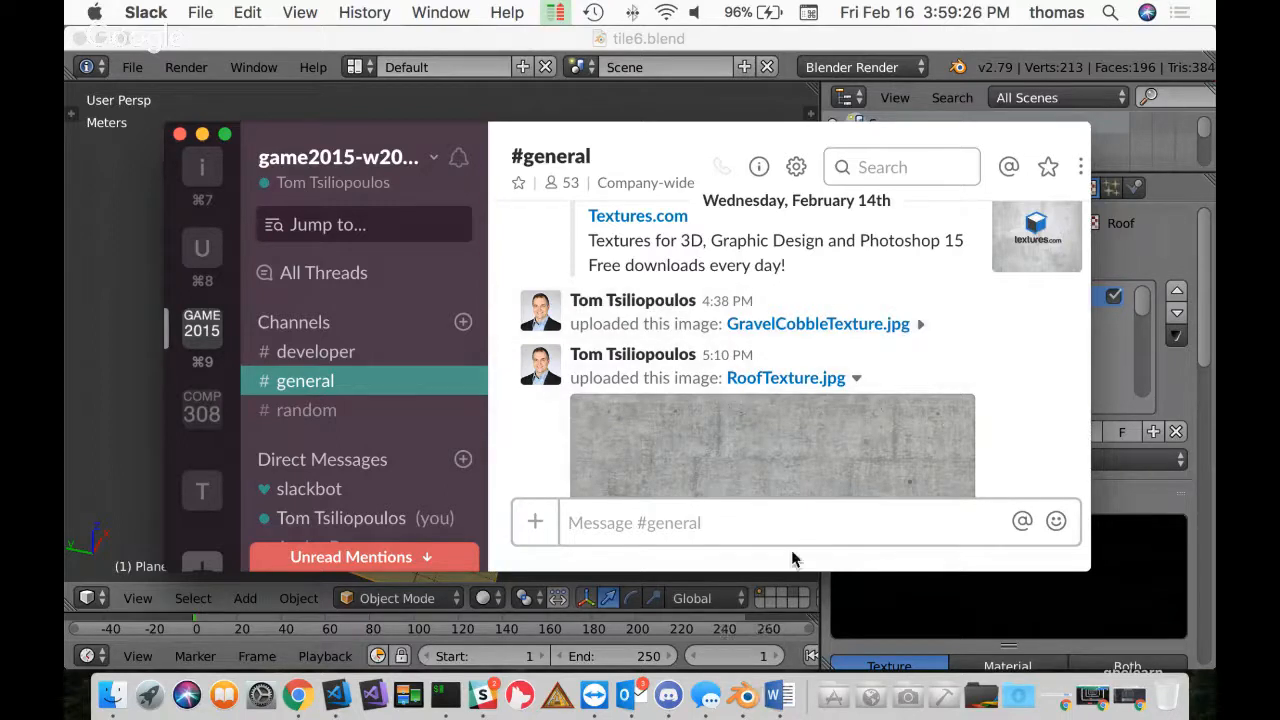
scroll(772, 428, "down", 1)
scroll(770, 427, "down", 3)
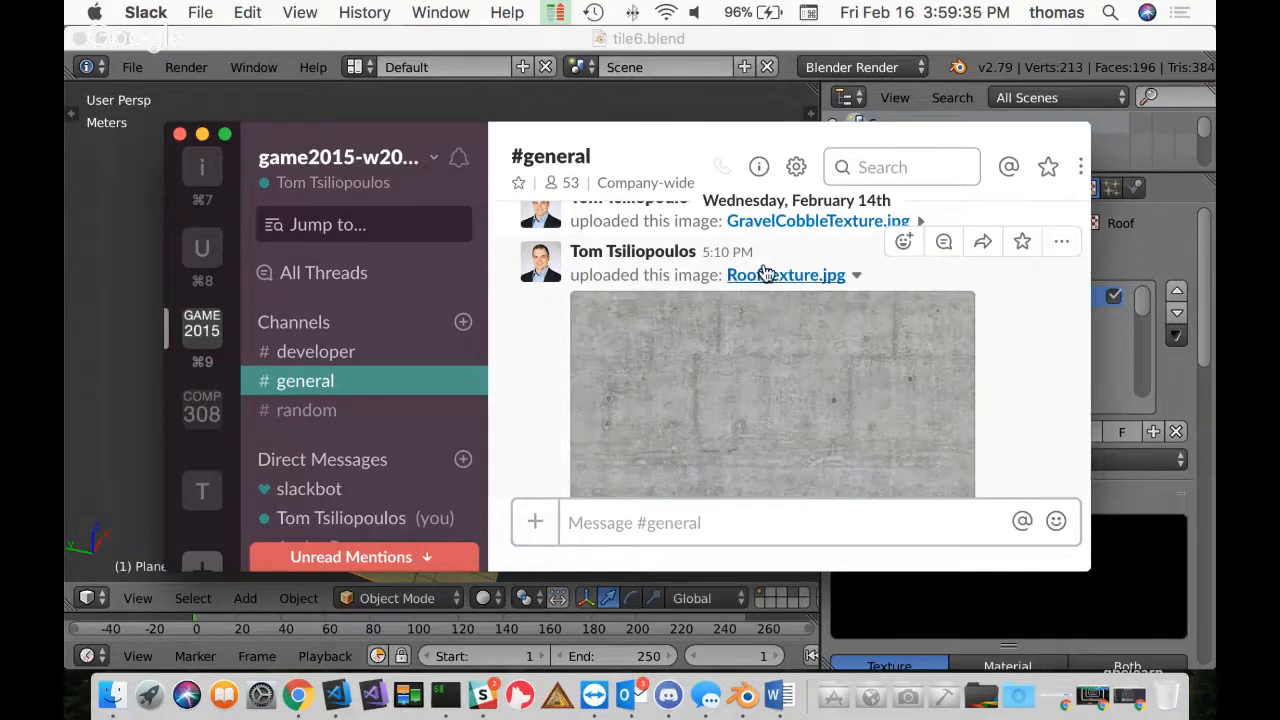
Minimize Slack, check the texture image files on the desktop, and return to tile6.blend in Blender
left_click(202, 134)
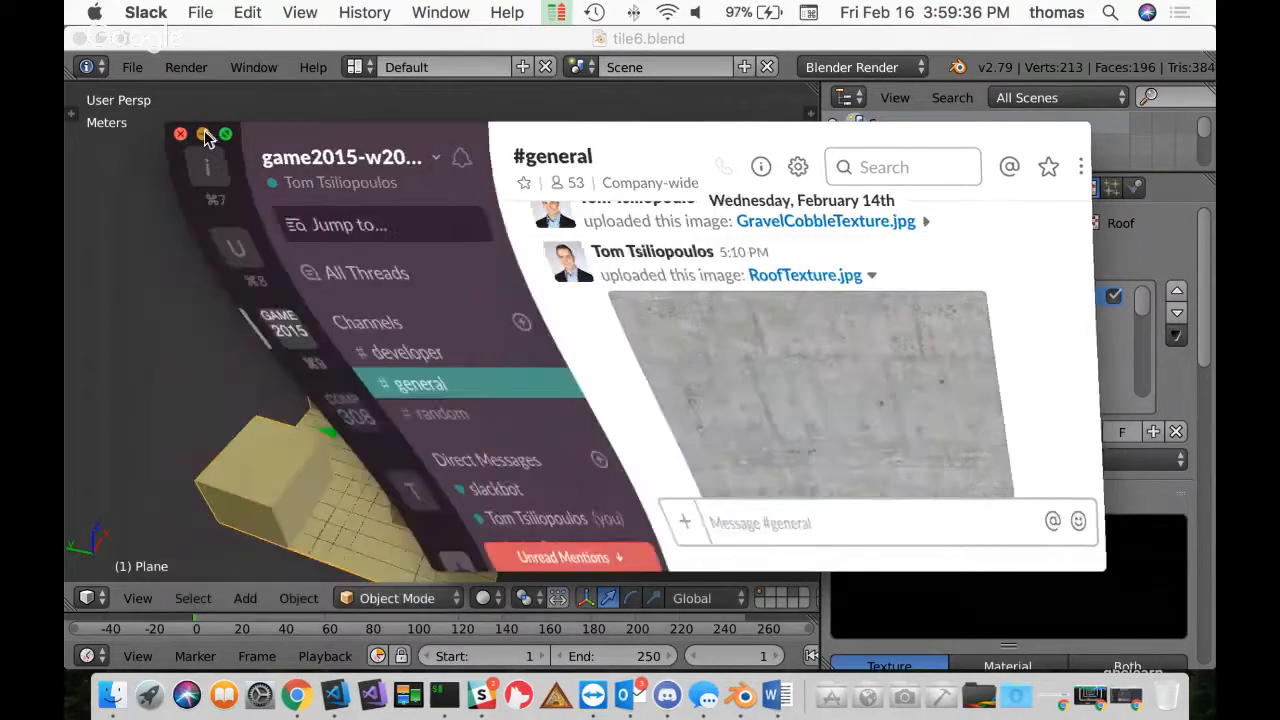
left_click(100, 38)
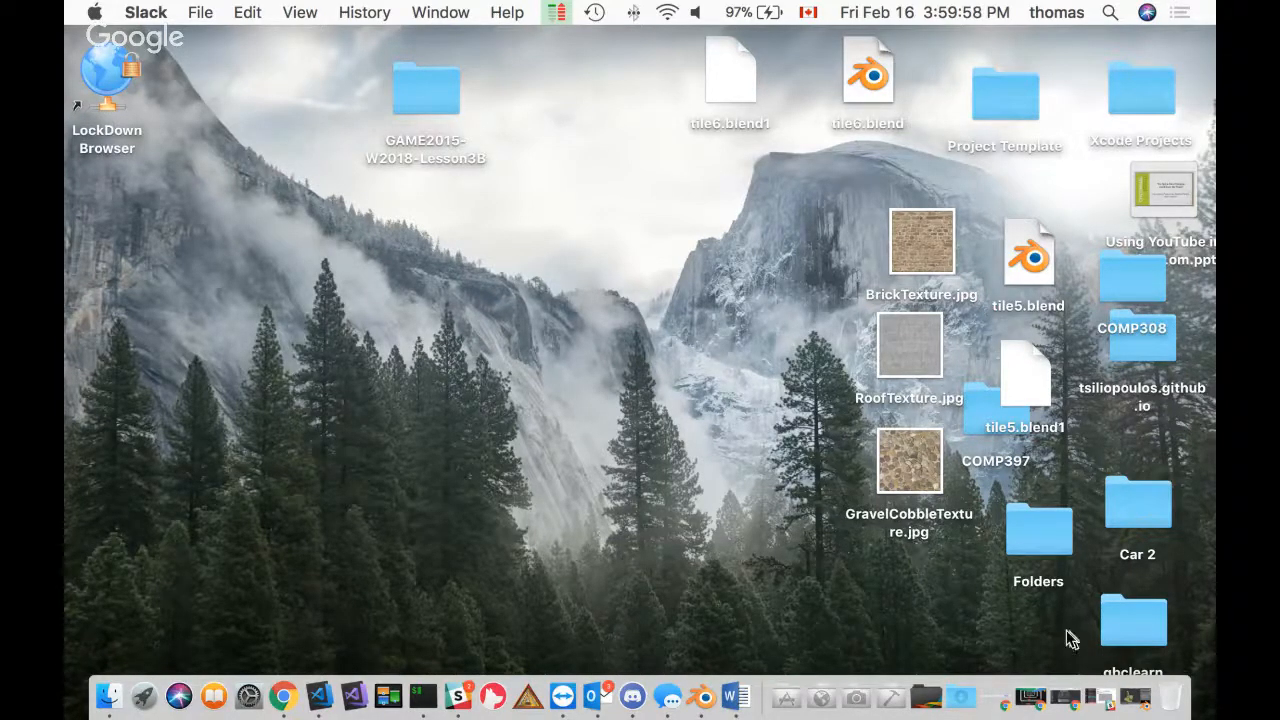
left_click(1133, 705)
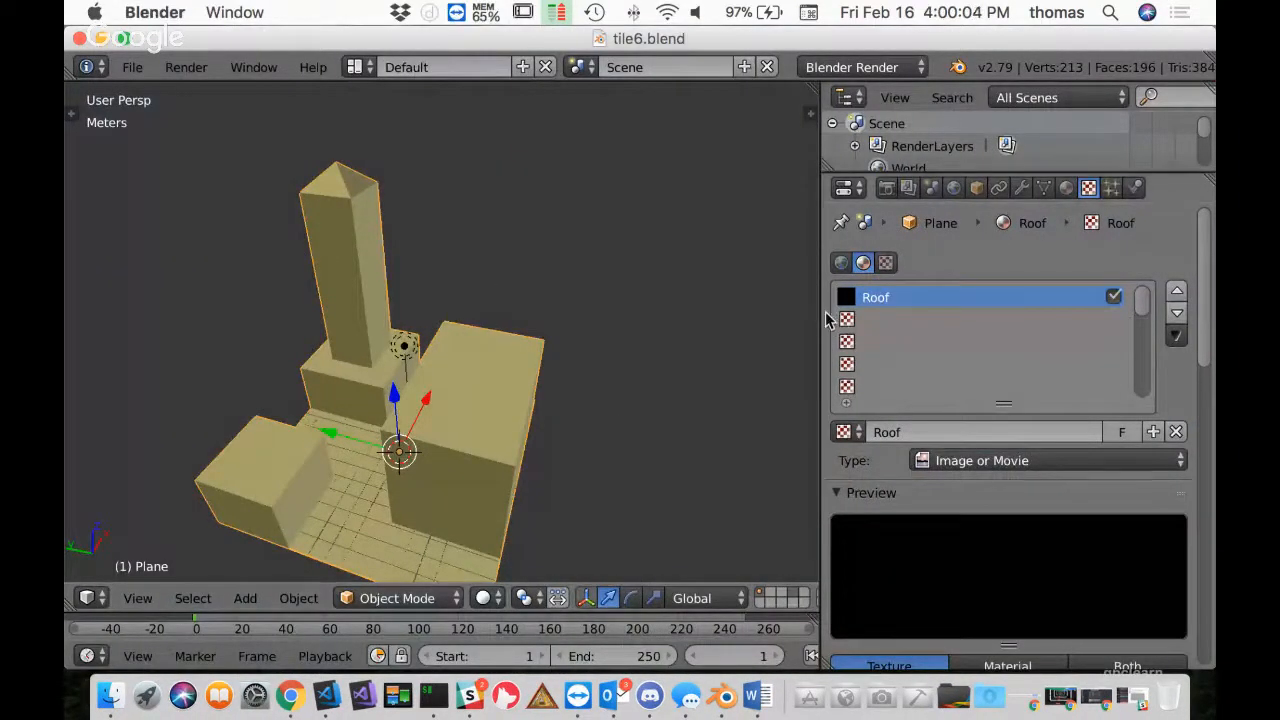
Widen the 3D viewport and select the Wall material of the plane
left_click_drag(823, 312, 908, 316)
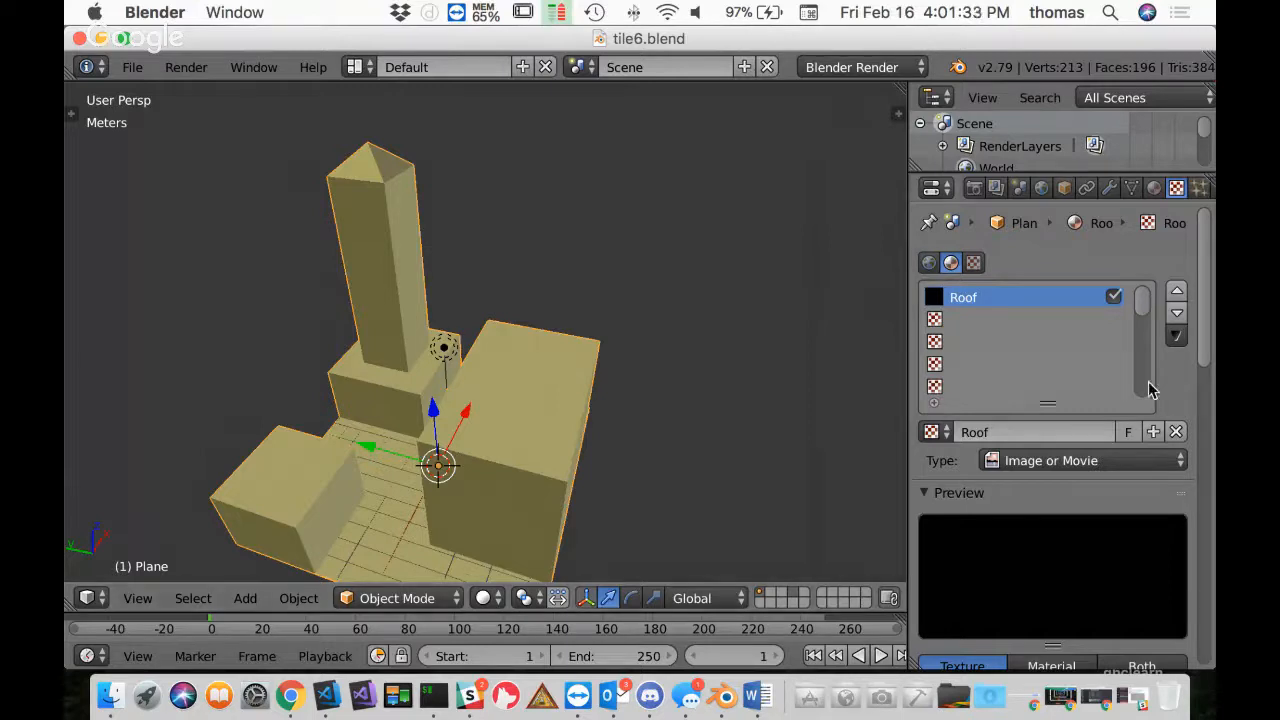
left_click(1154, 189)
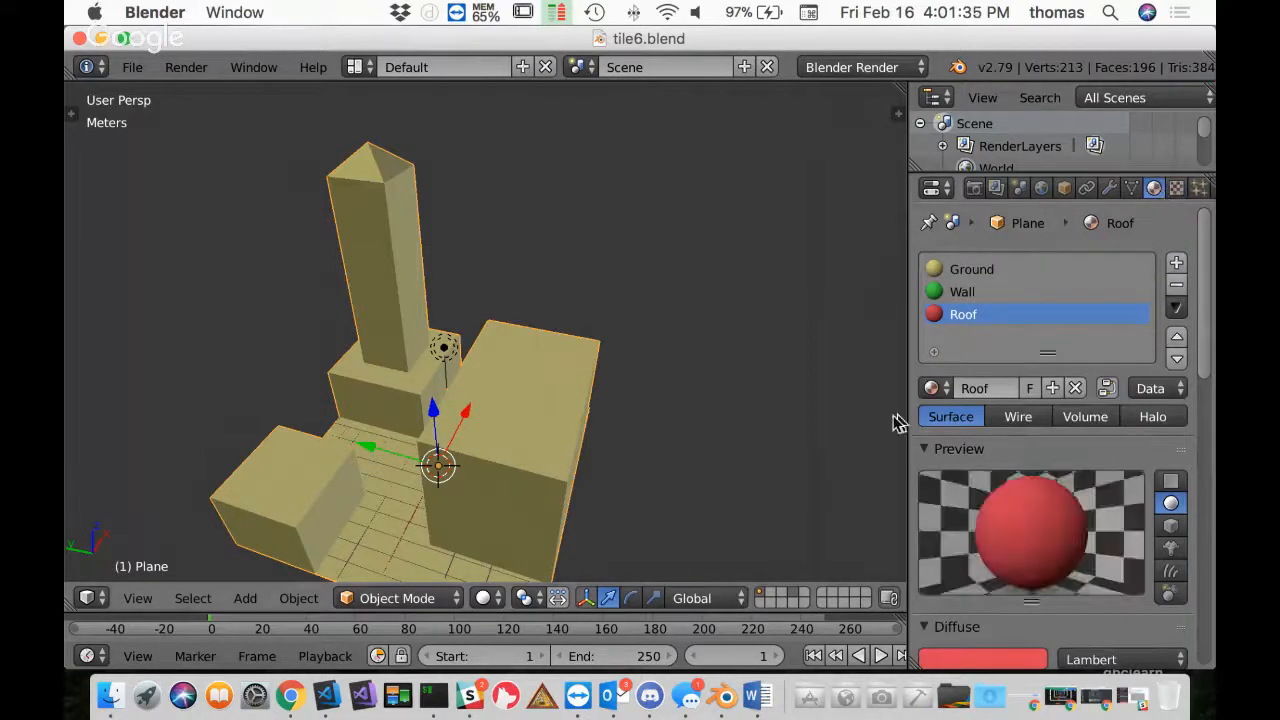
left_click(960, 293)
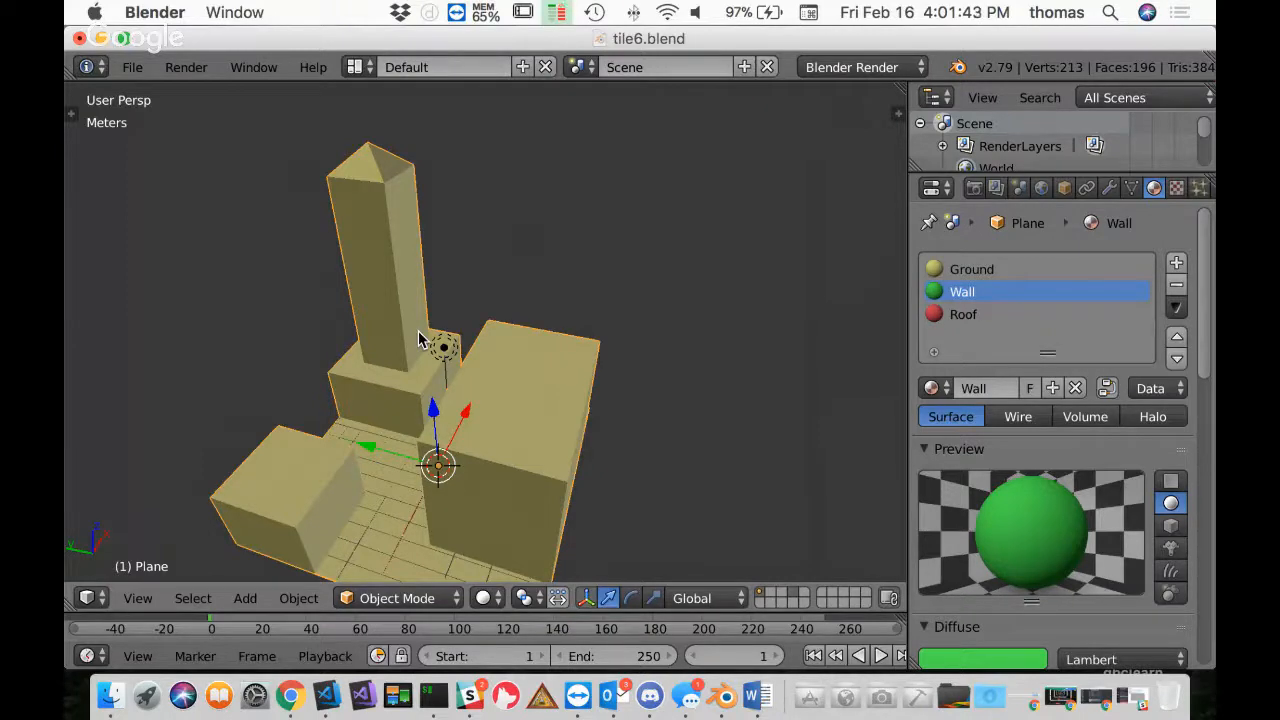
Enter Edit Mode on the tile mesh and show it in front orthographic view with the whole tower in sight
key("Tab")
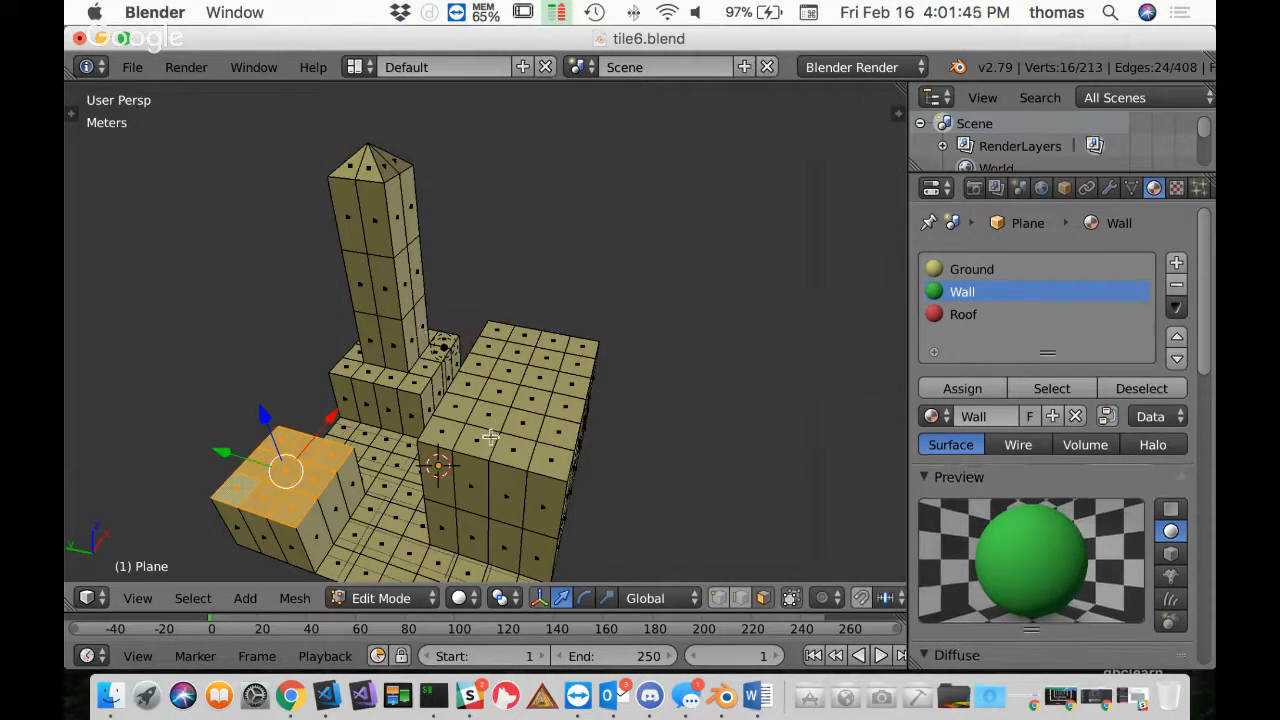
middle_click_drag(488, 436, 591, 289)
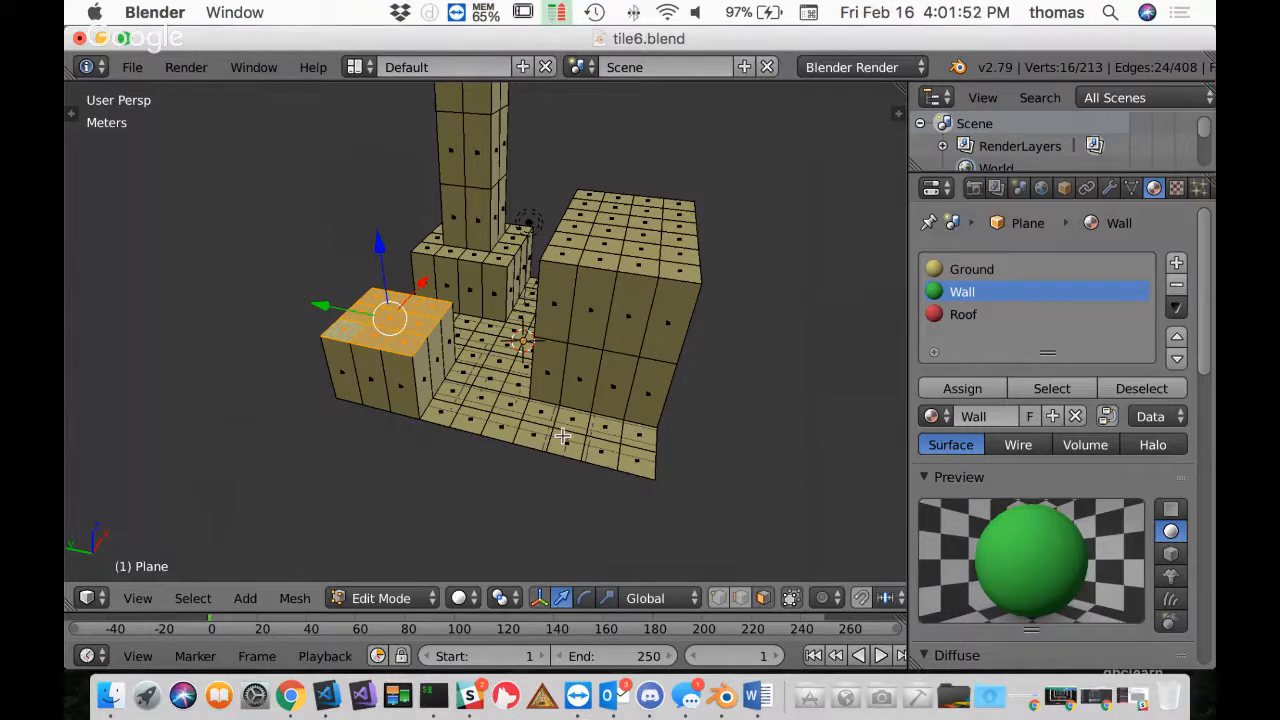
key("KP_1")
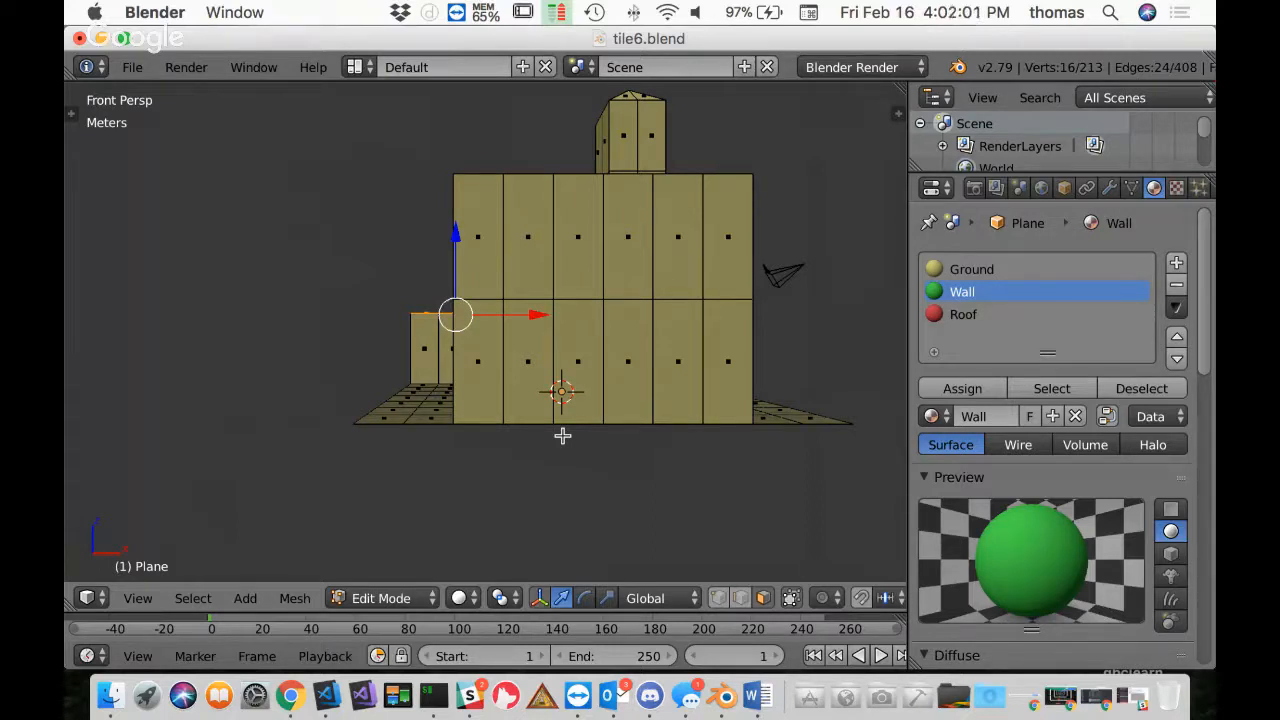
key("KP_5")
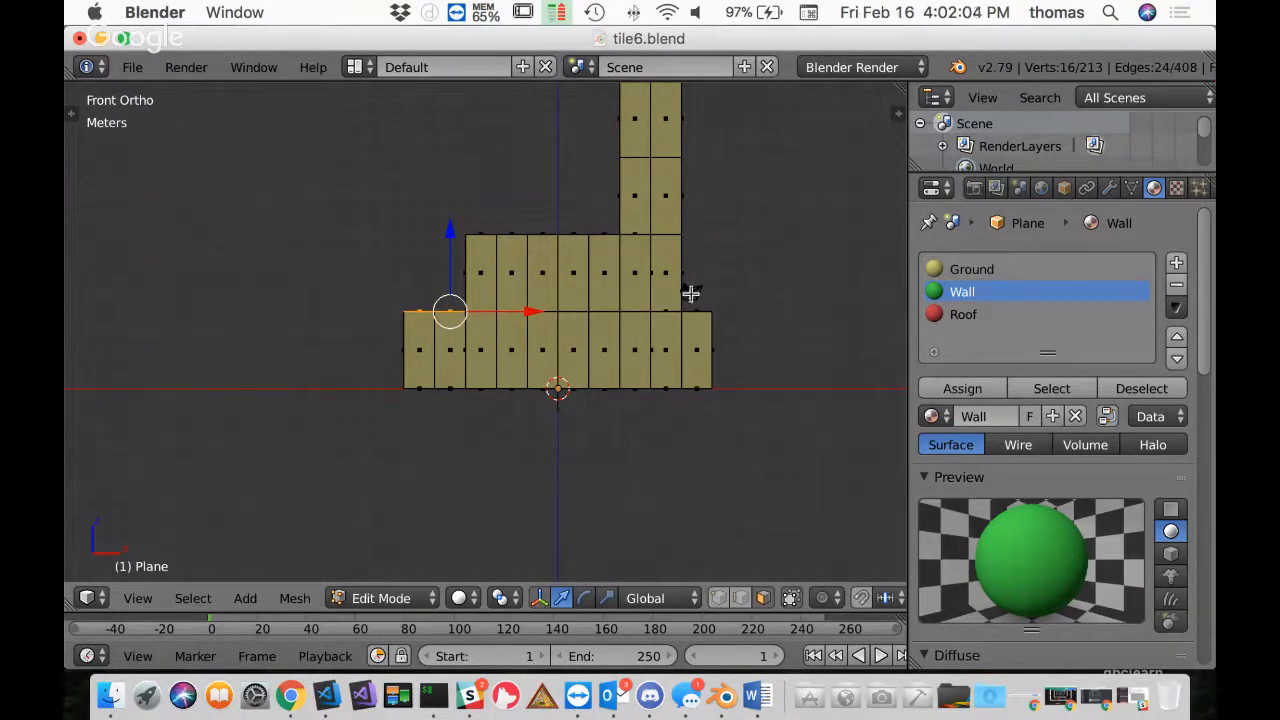
middle_click_drag(691, 293, 669, 412, "shift")
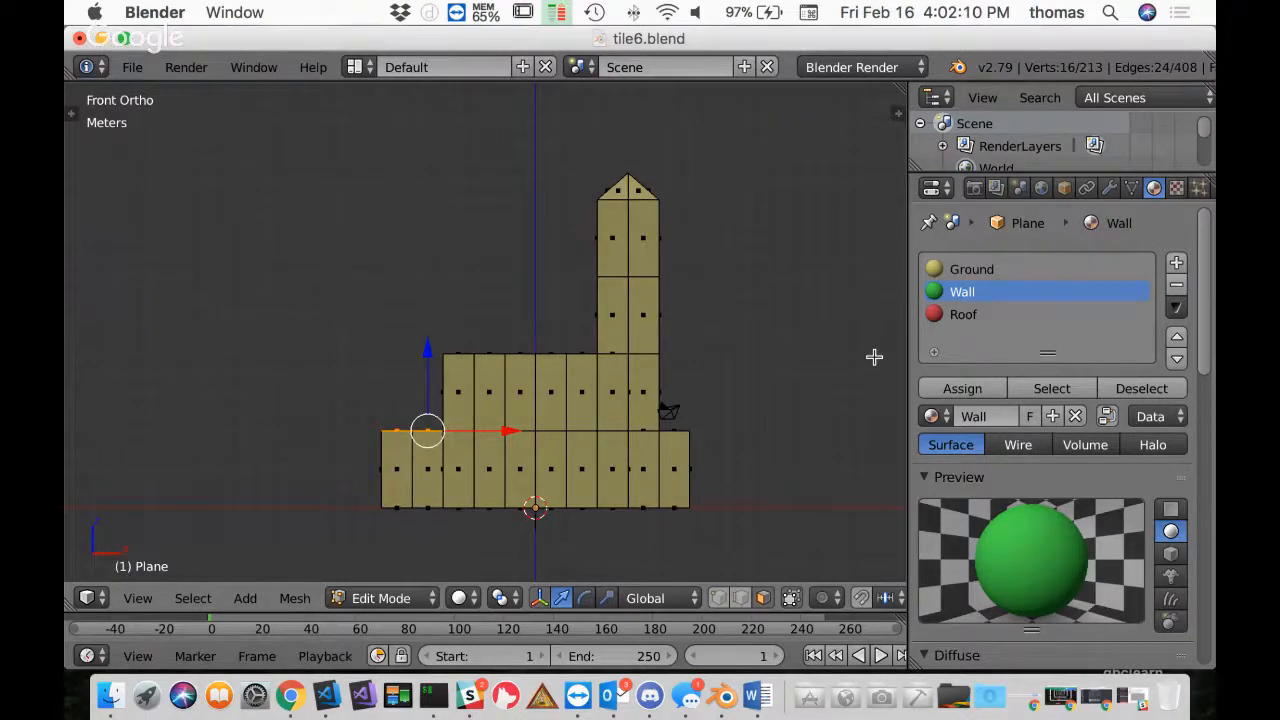
Display the mesh as a wireframe and deselect all faces
key("z")
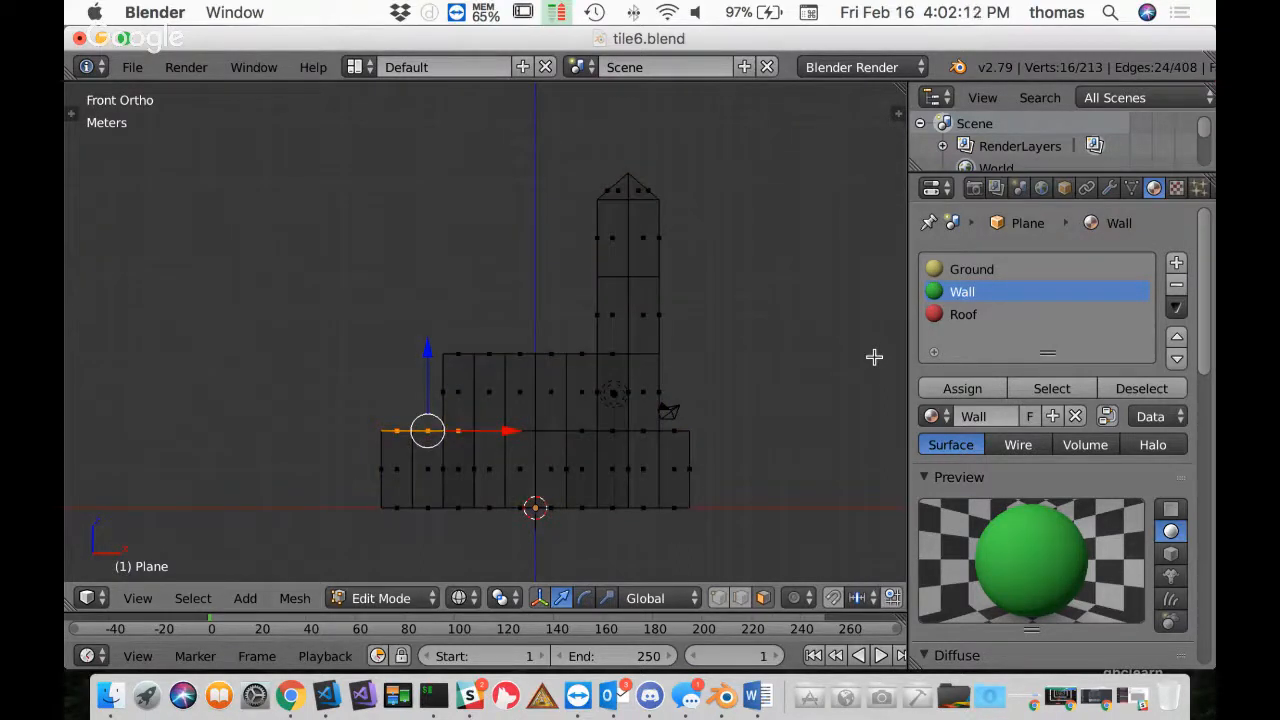
key("z")
key("z")
key("z")
key("z")
key("z")
key("z")
key("a")
middle_click_drag(661, 463, 603, 423, "shift")
scroll(603, 423, "up", 1)
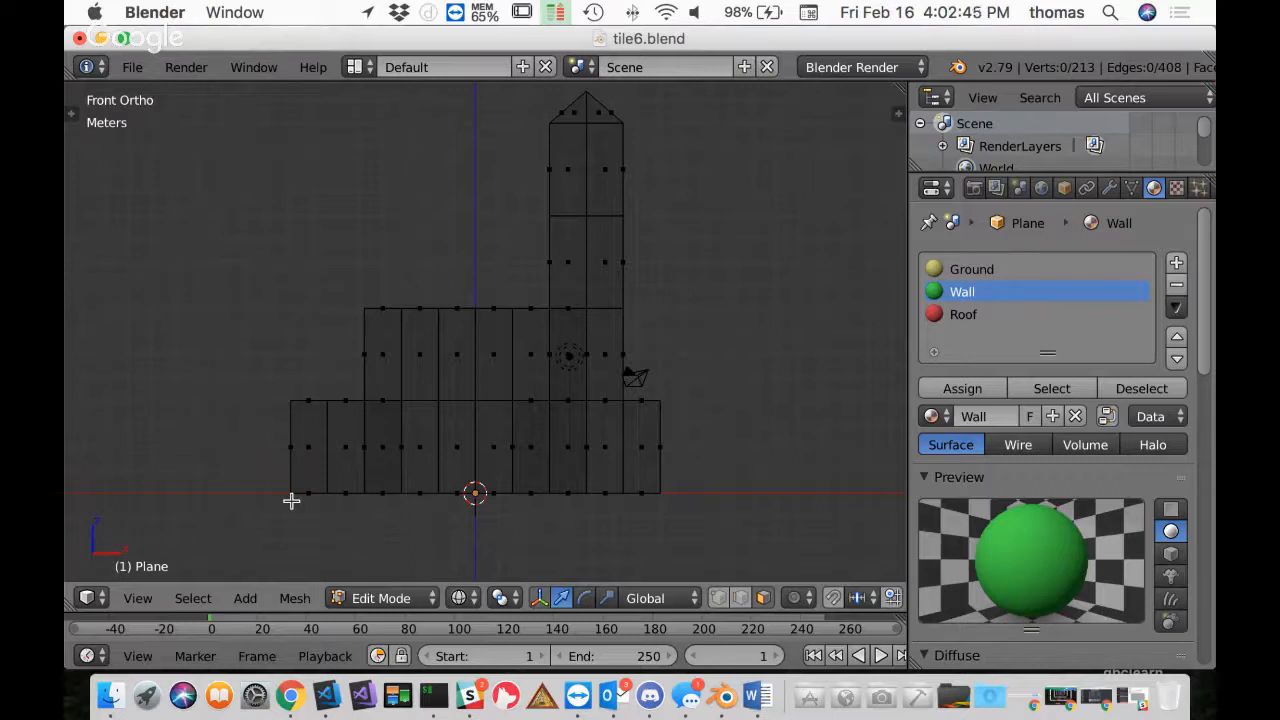
Box-select the side faces of both block levels and of the tower, leaving out the ground and roof faces
key("b")
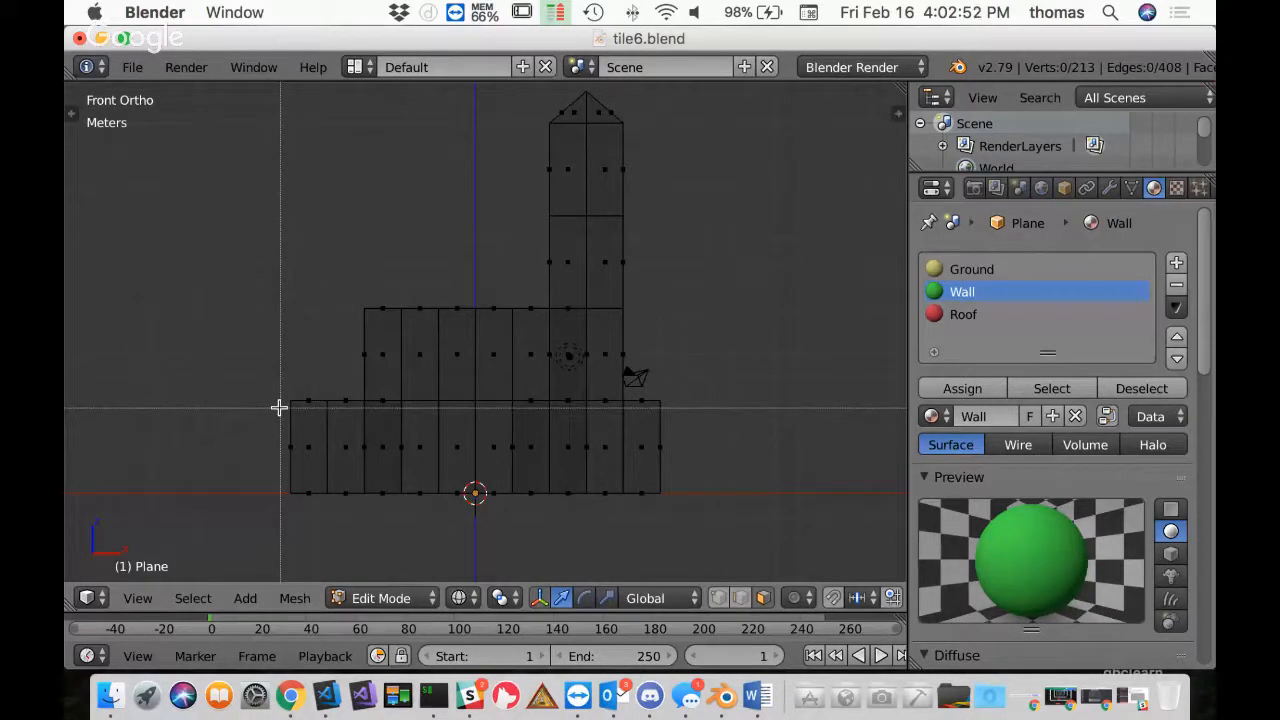
left_click_drag(279, 407, 689, 484)
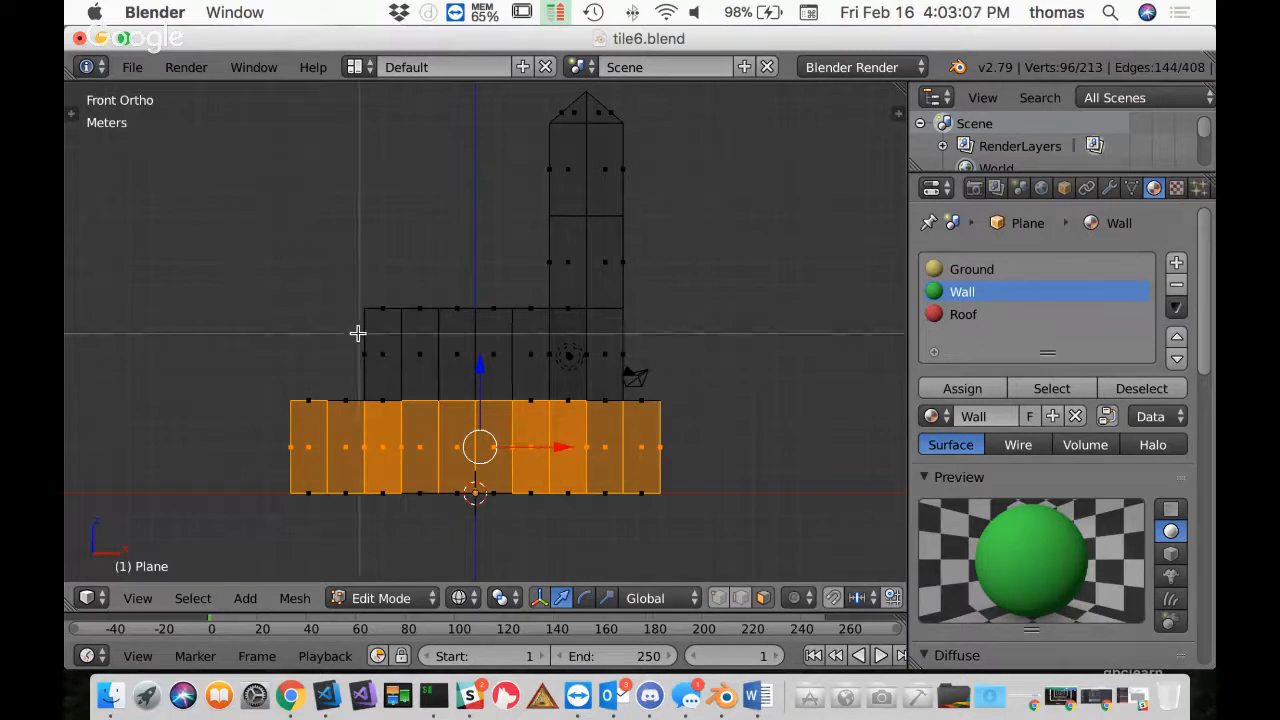
key("b")
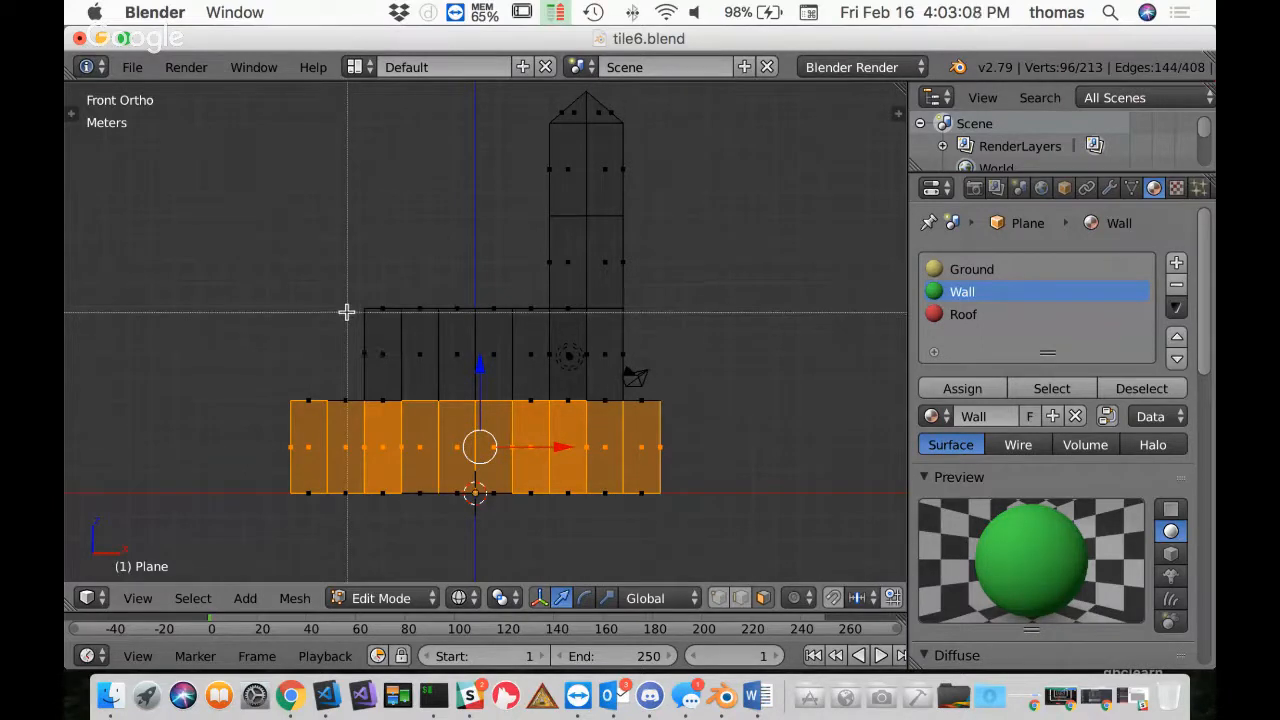
left_click_drag(346, 312, 692, 390)
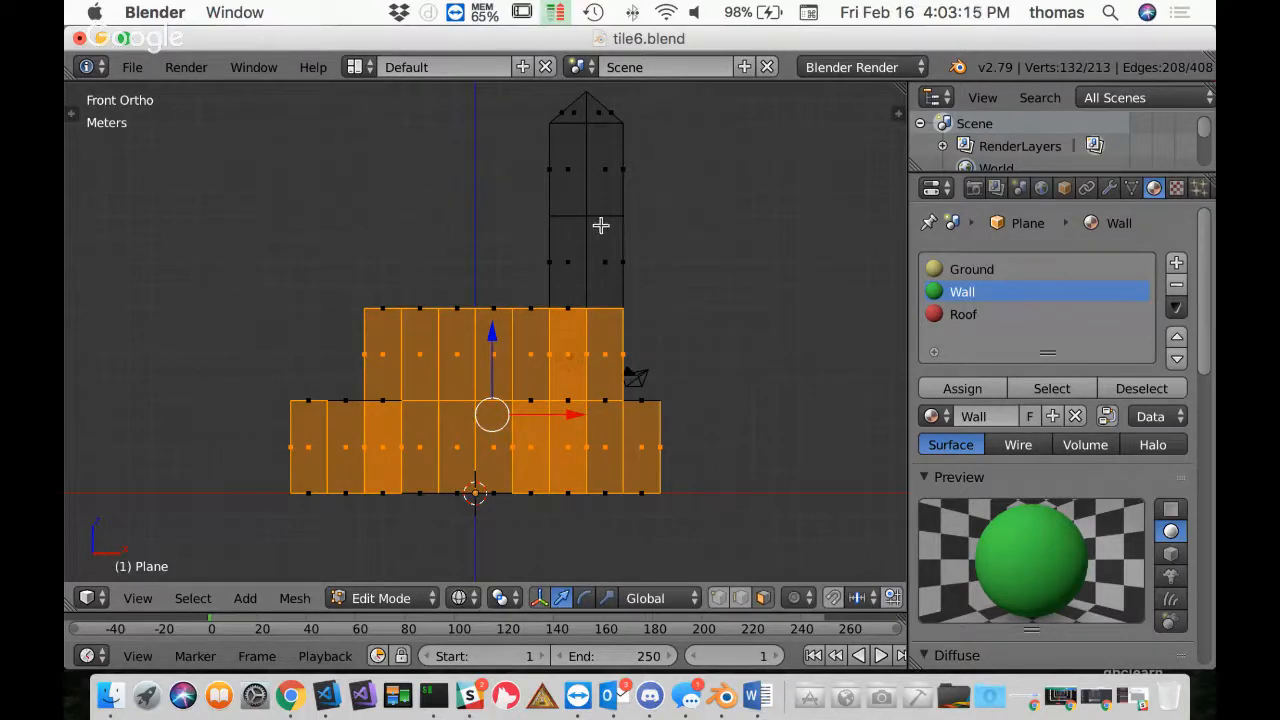
key("b")
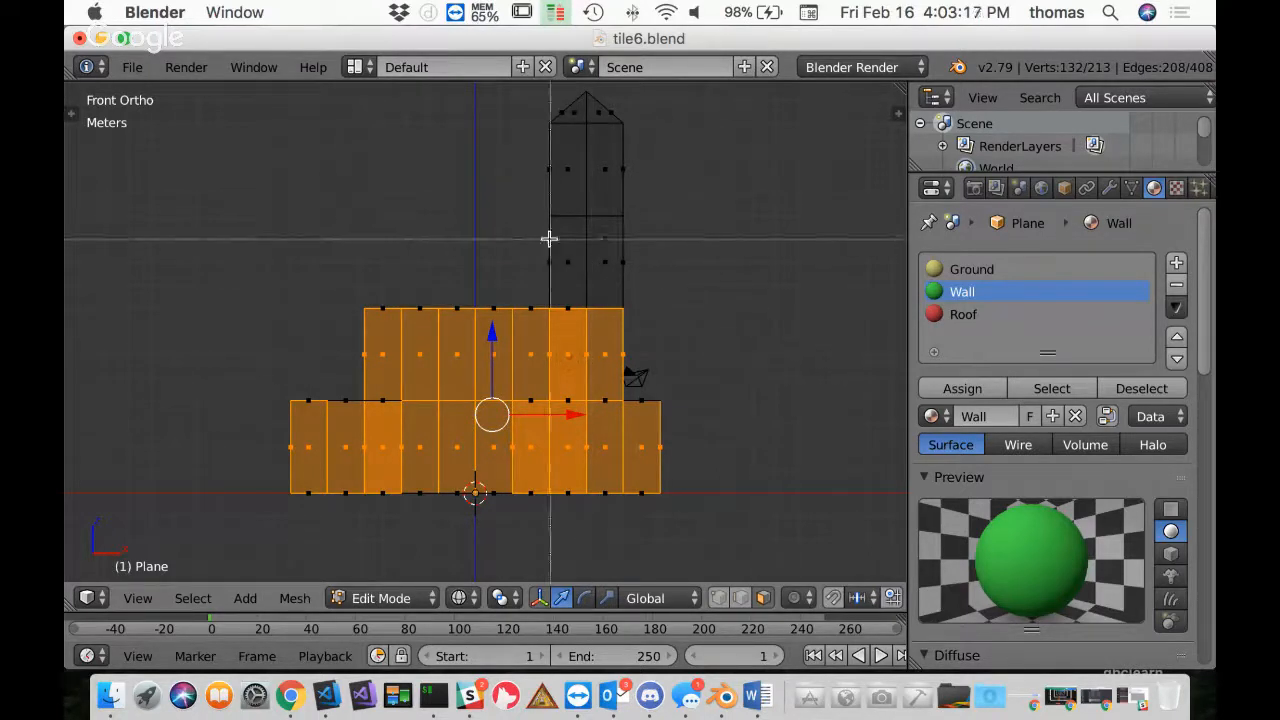
left_click_drag(516, 127, 672, 298)
Return to solid shading, assign the Wall material to the selected side faces, and deselect them
middle_click_drag(772, 282, 474, 350)
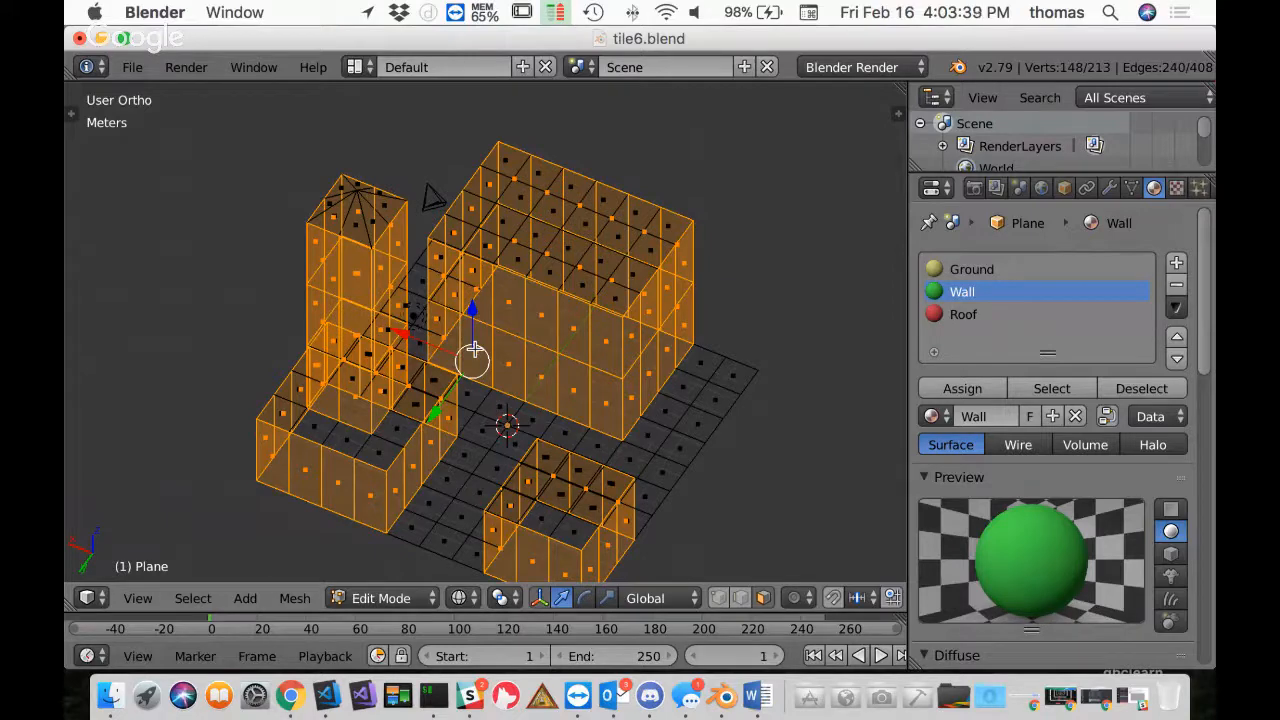
middle_click_drag(519, 275, 489, 268)
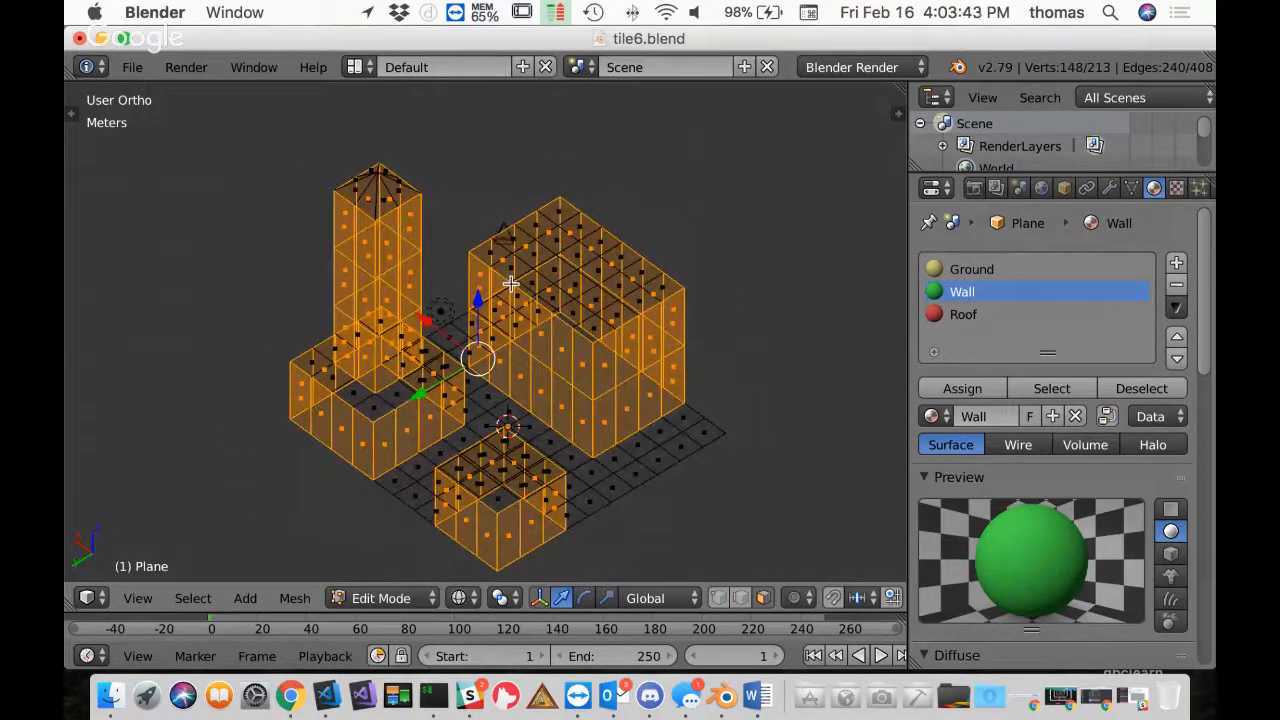
key("z")
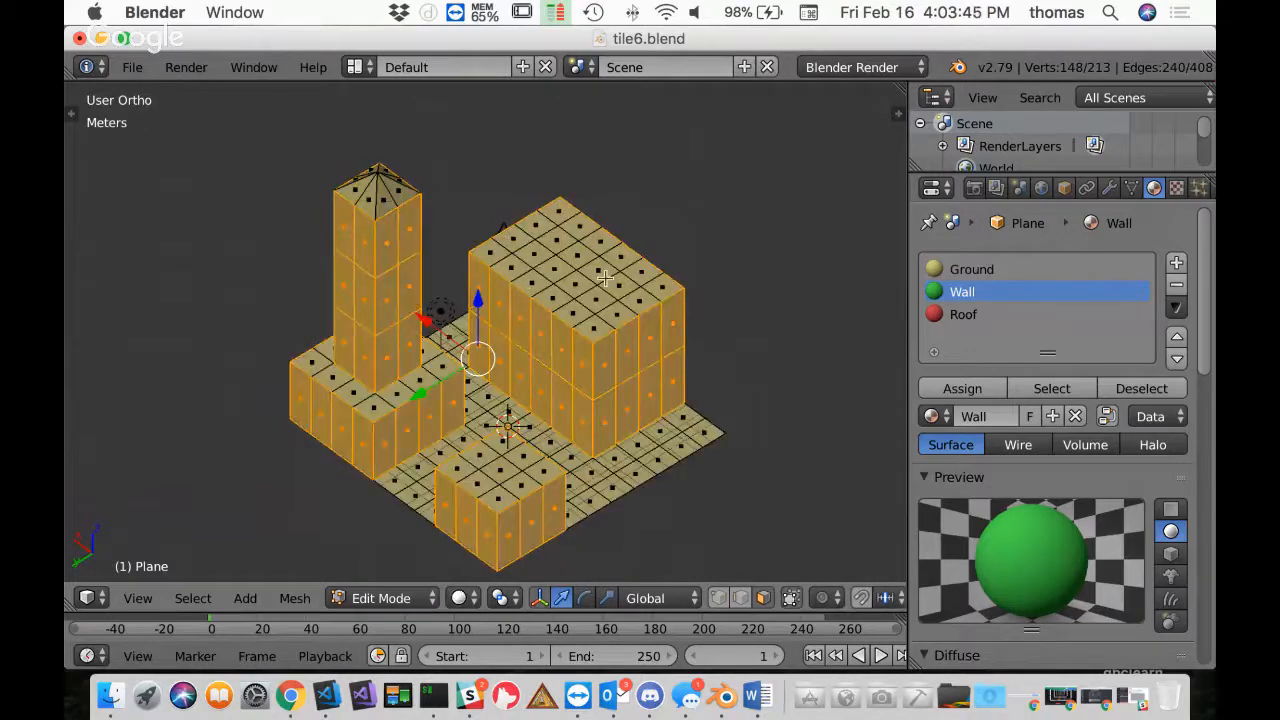
mouse_move(510, 284)
middle_mouse_down()
mouse_move(500, 280)
mouse_move(655, 400)
mouse_move(363, 271)
mouse_move(145, 276)
mouse_move(679, 332)
mouse_move(605, 332)
mouse_move(580, 352)
middle_mouse_up()
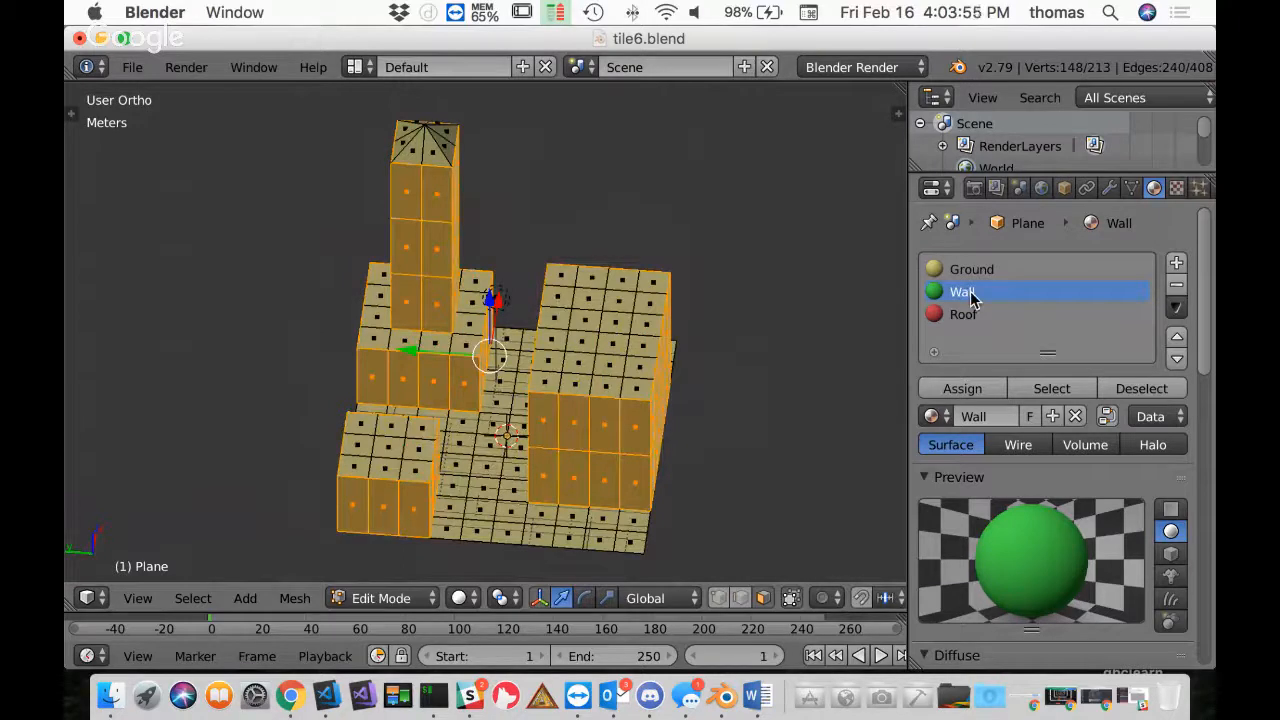
left_click(955, 389)
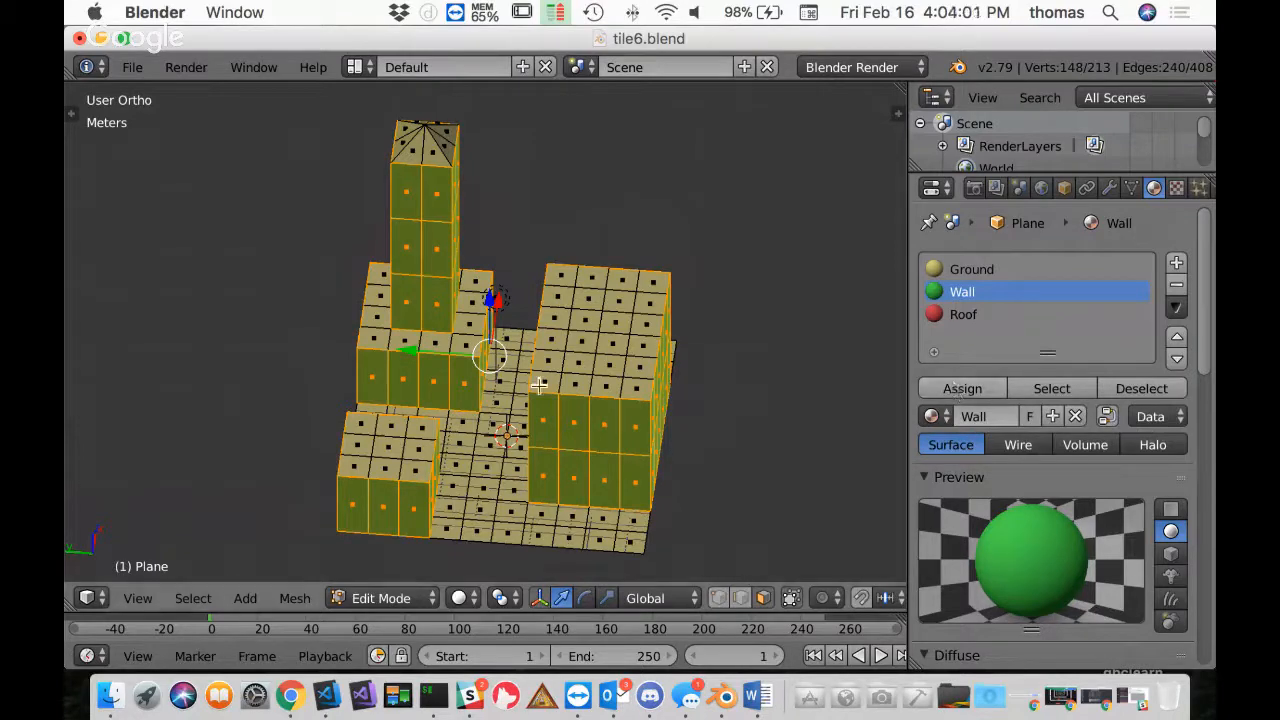
middle_click_drag(529, 320, 464, 265)
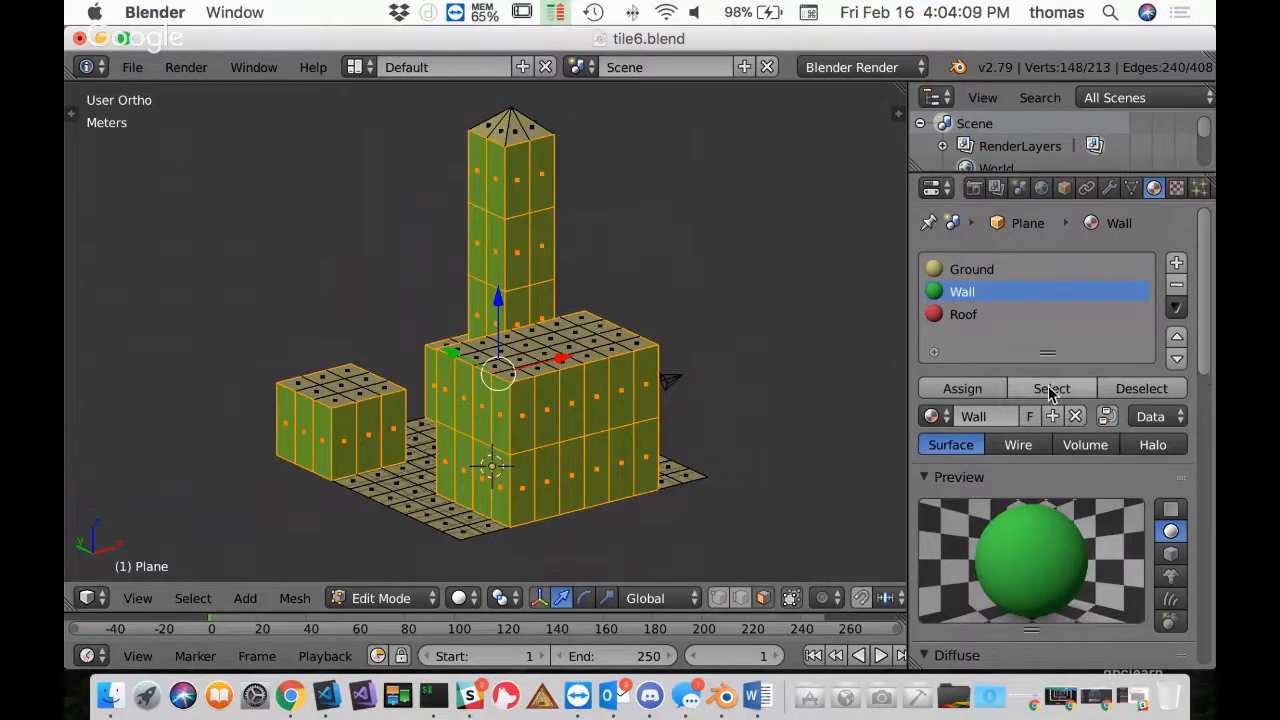
left_click(1122, 390)
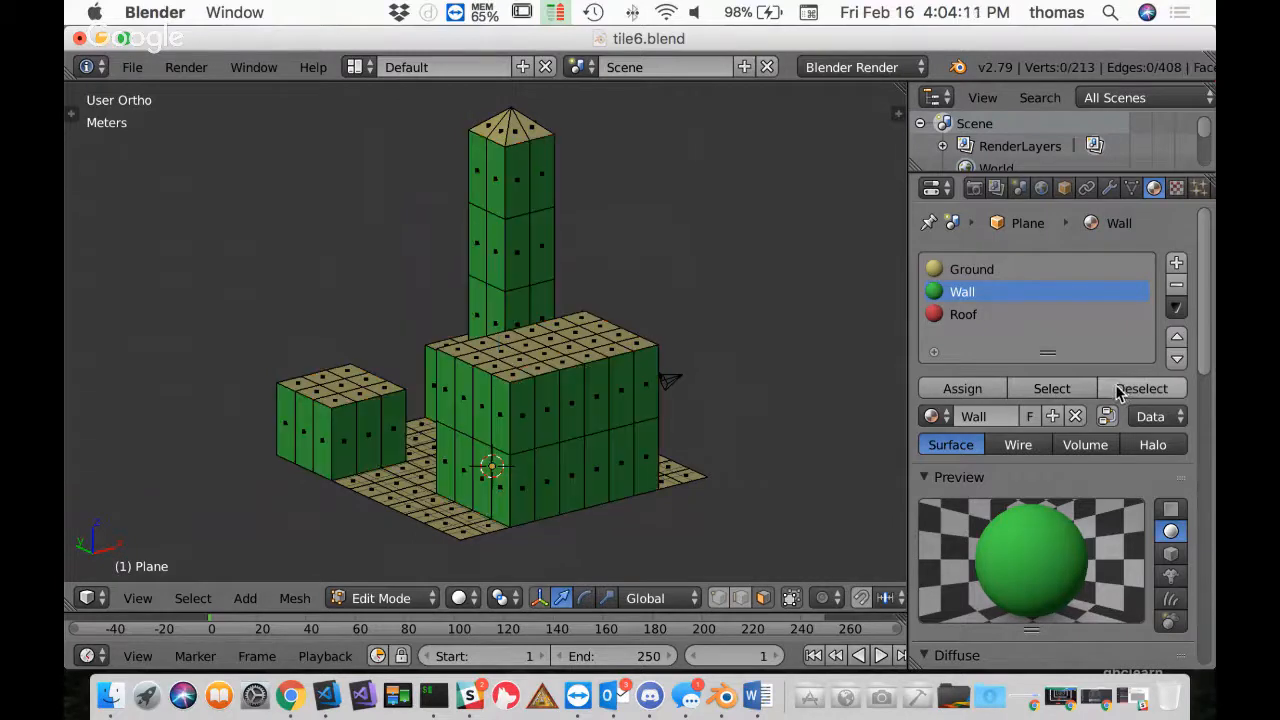
left_click(1055, 390)
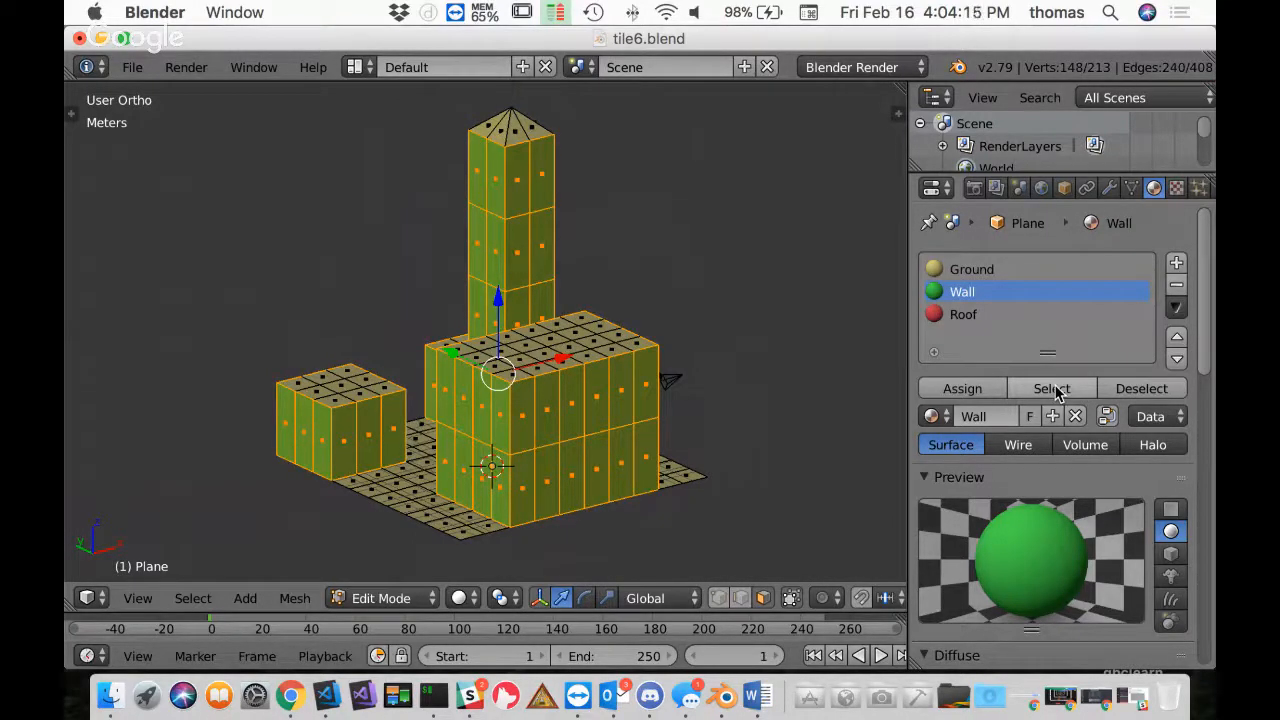
left_click(965, 269)
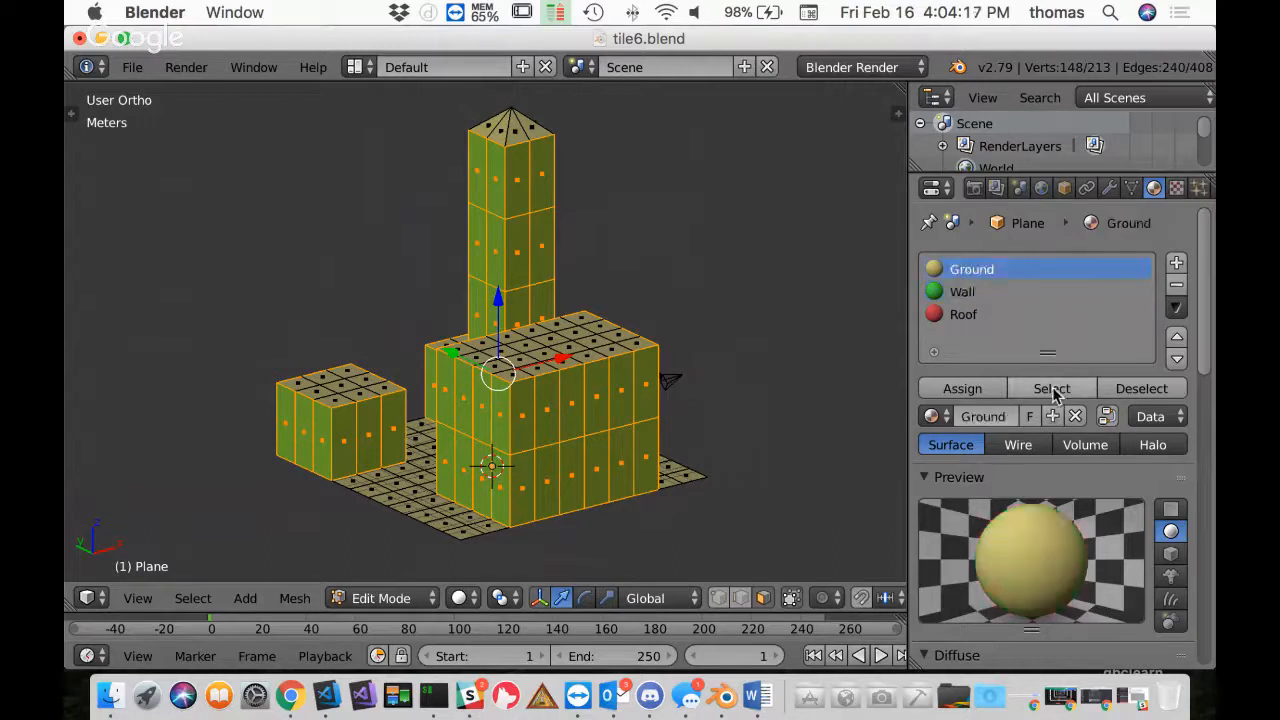
left_click(1053, 389)
left_click(1141, 388)
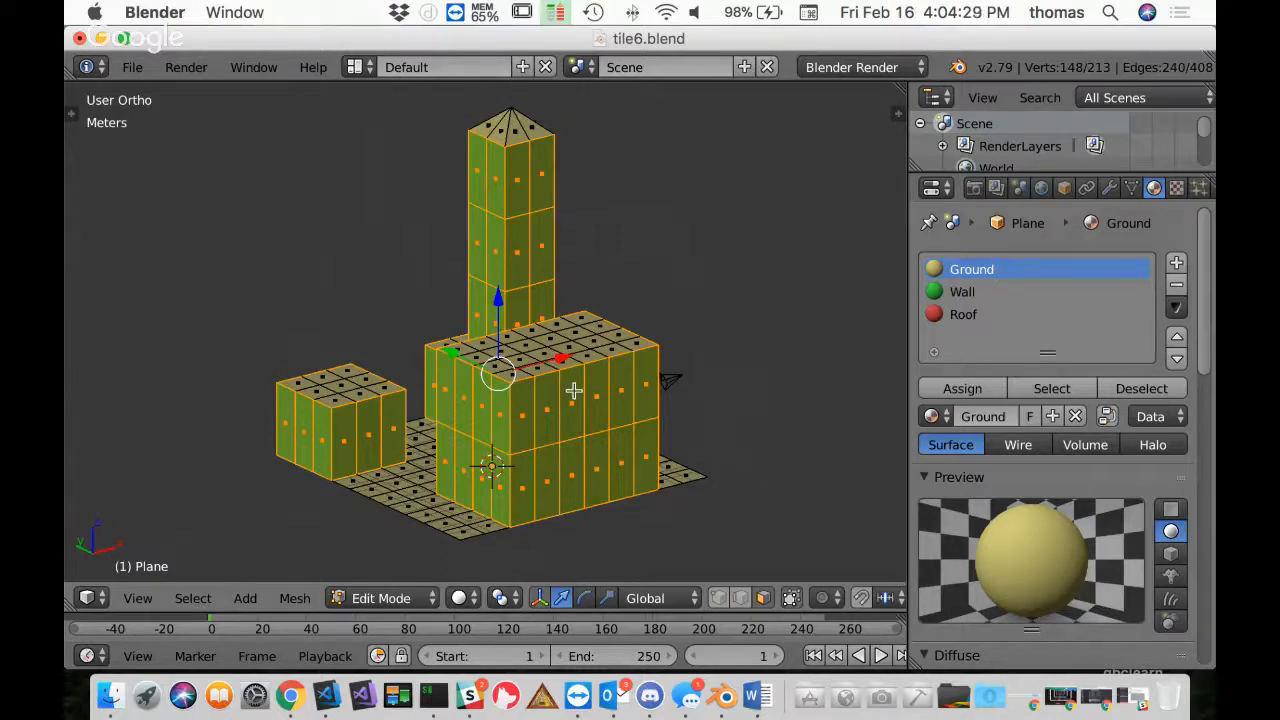
key("KP_7")
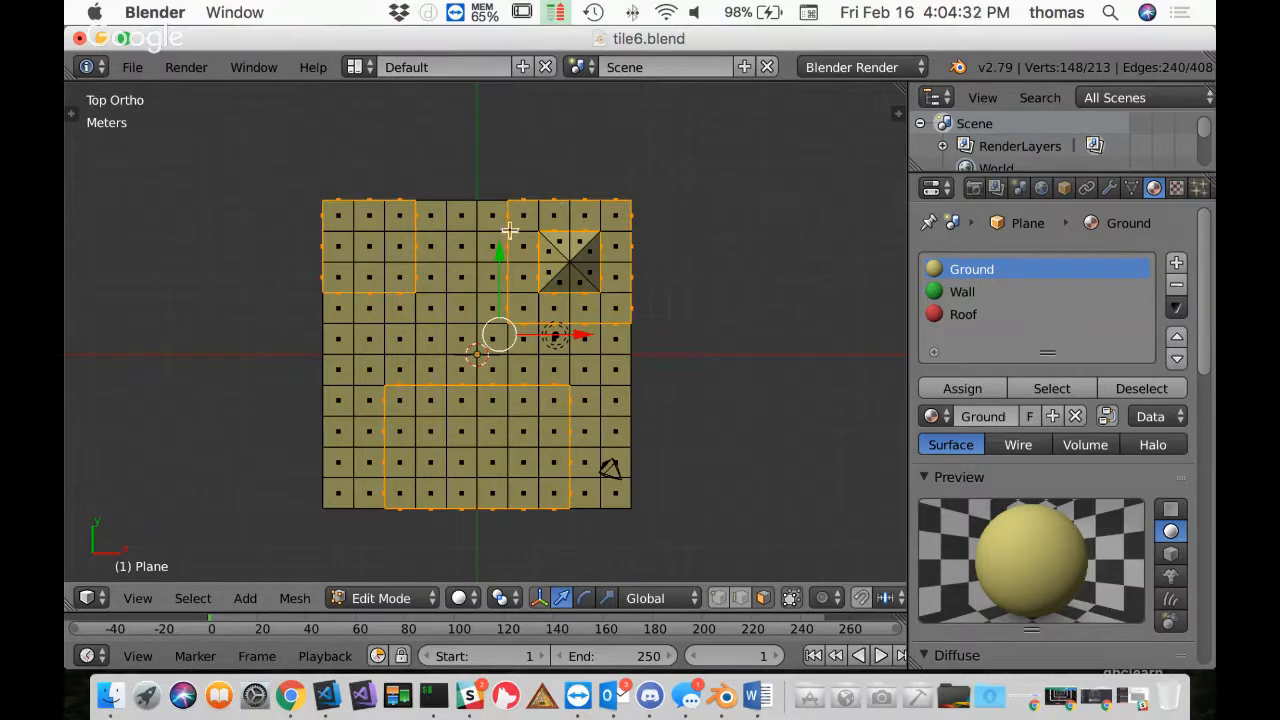
key("a")
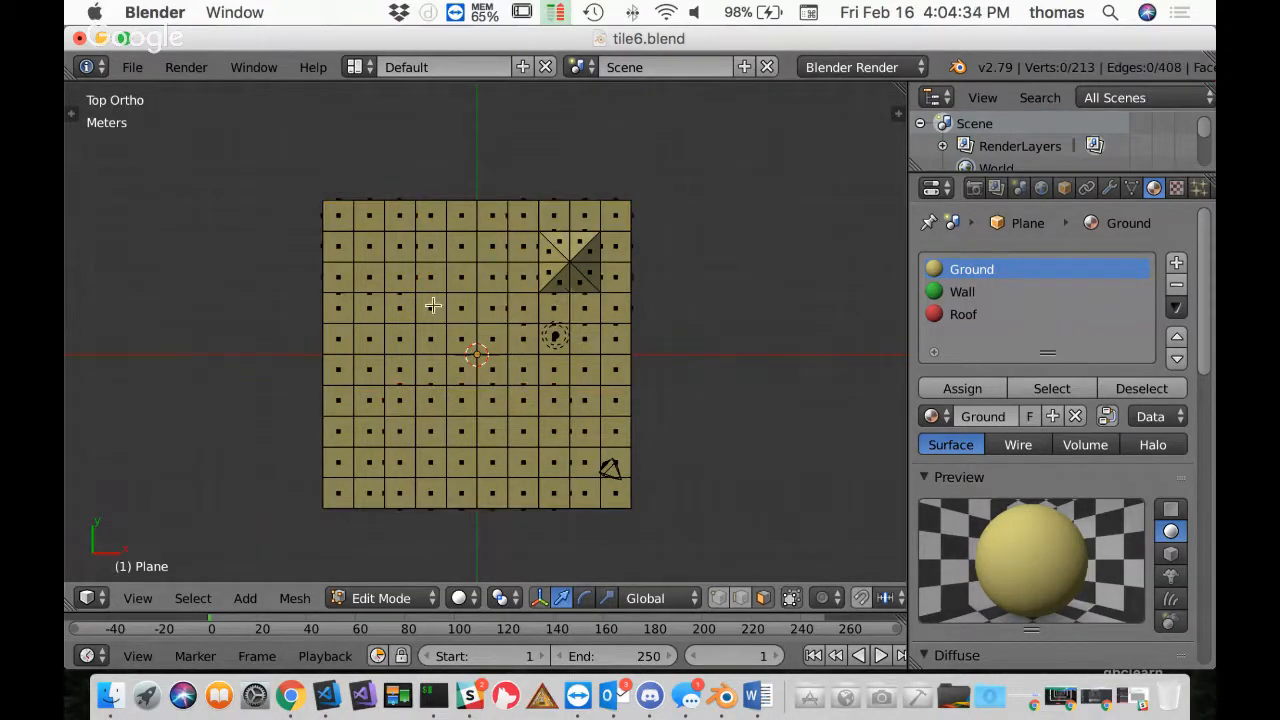
Switch to a perspective view and select the top faces of the small block, the large building and the tower's pyramid roof
middle_click_drag(538, 254, 534, 213)
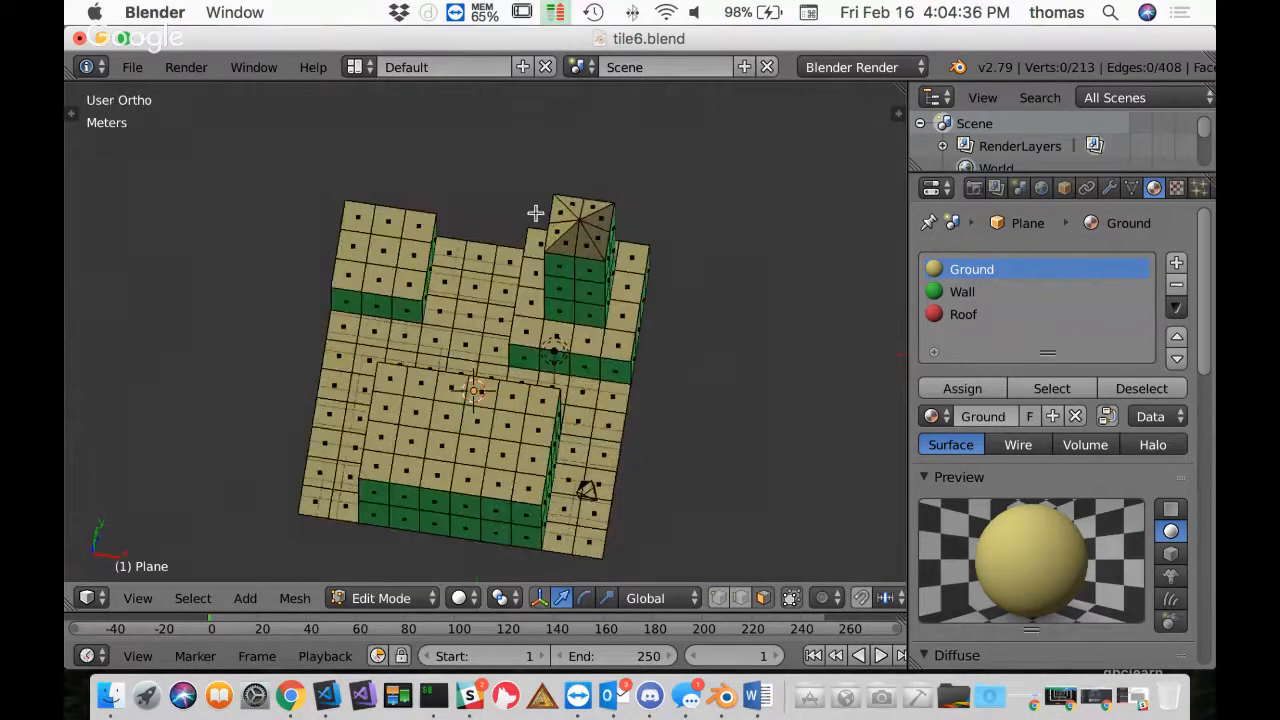
key("KP_5")
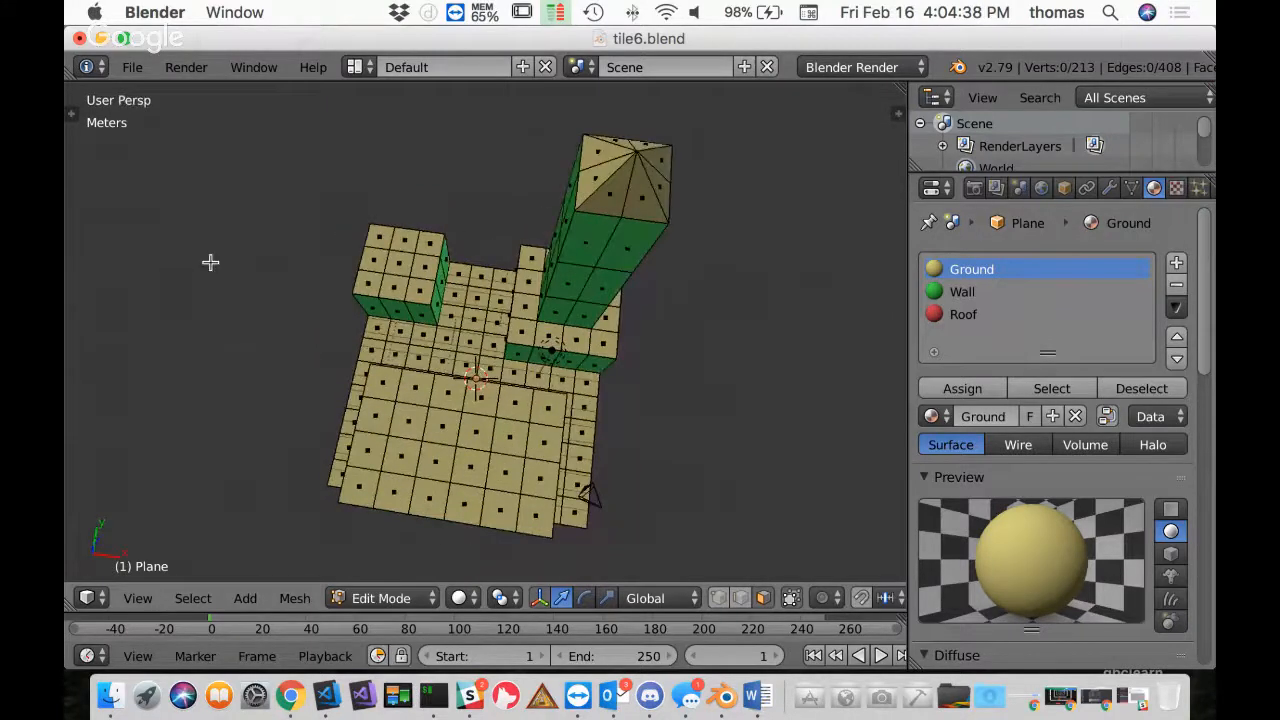
middle_click_drag(426, 294, 434, 305)
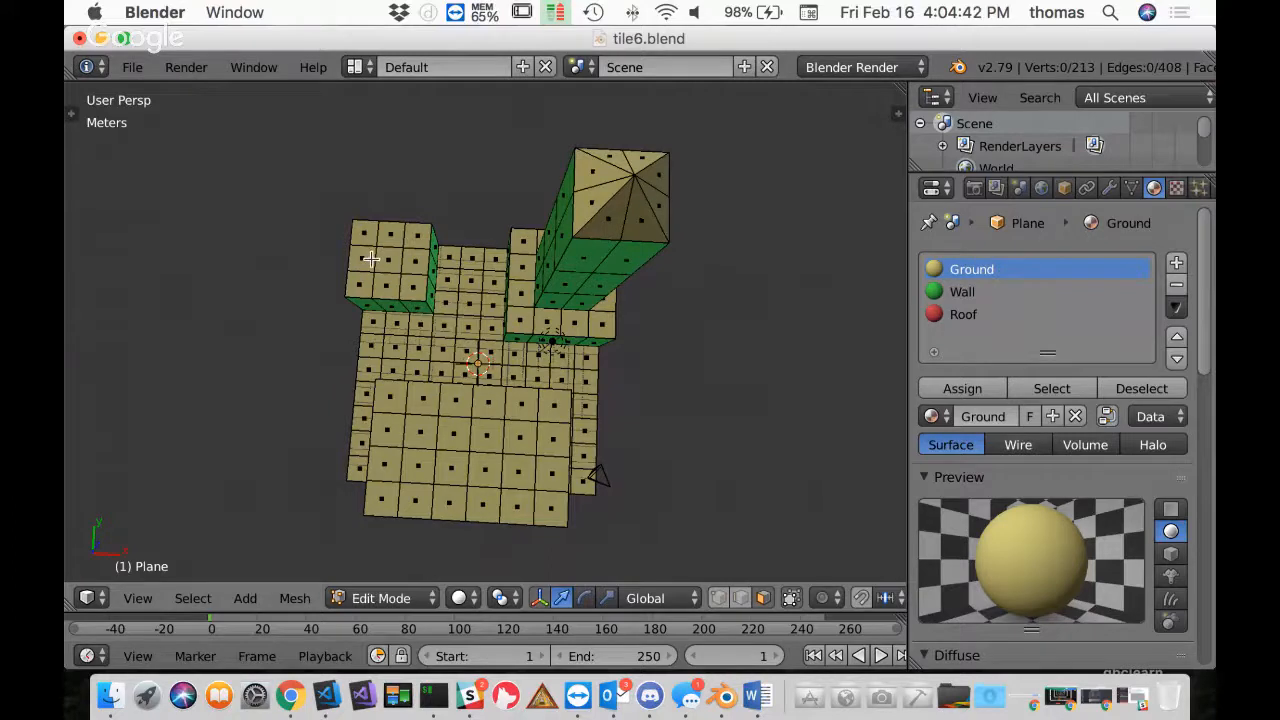
key("c")
mouse_move(362, 250)
left_mouse_down()
mouse_move(392, 273)
mouse_move(395, 248)
left_mouse_up()
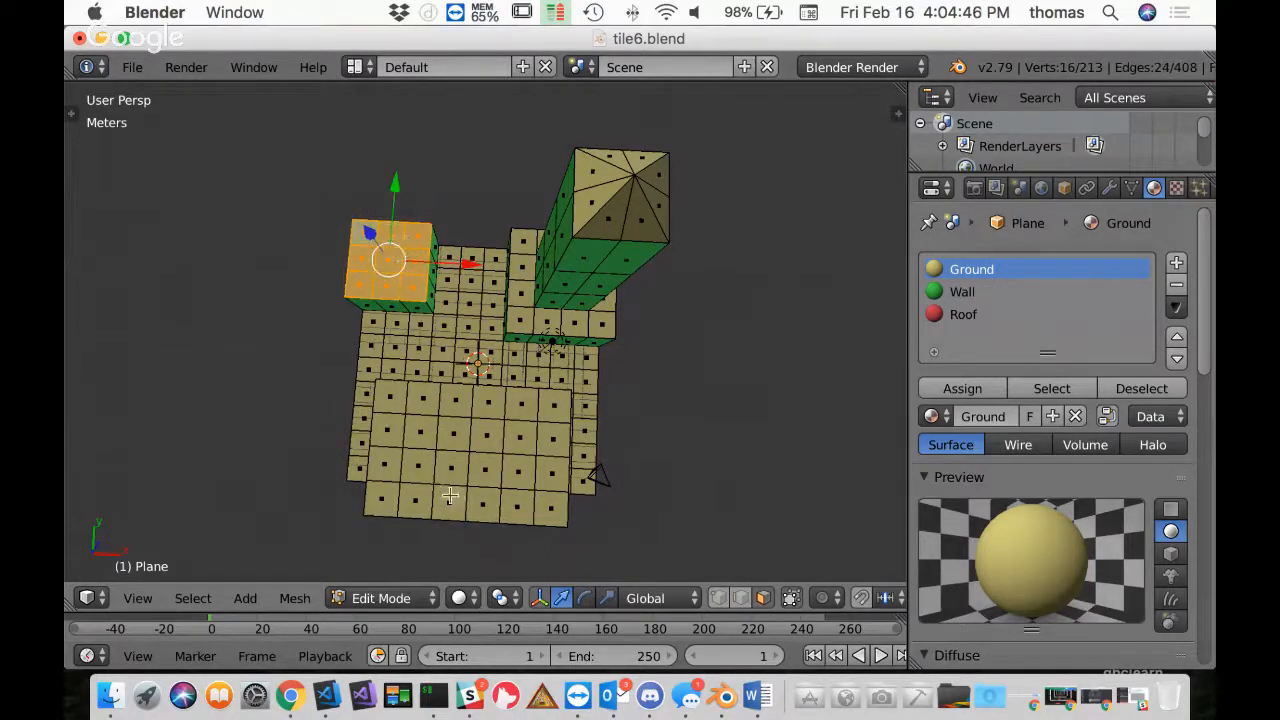
mouse_move(386, 400)
left_mouse_down()
mouse_move(394, 486)
mouse_move(530, 495)
mouse_move(550, 470)
mouse_move(535, 425)
mouse_move(449, 434)
left_mouse_up()
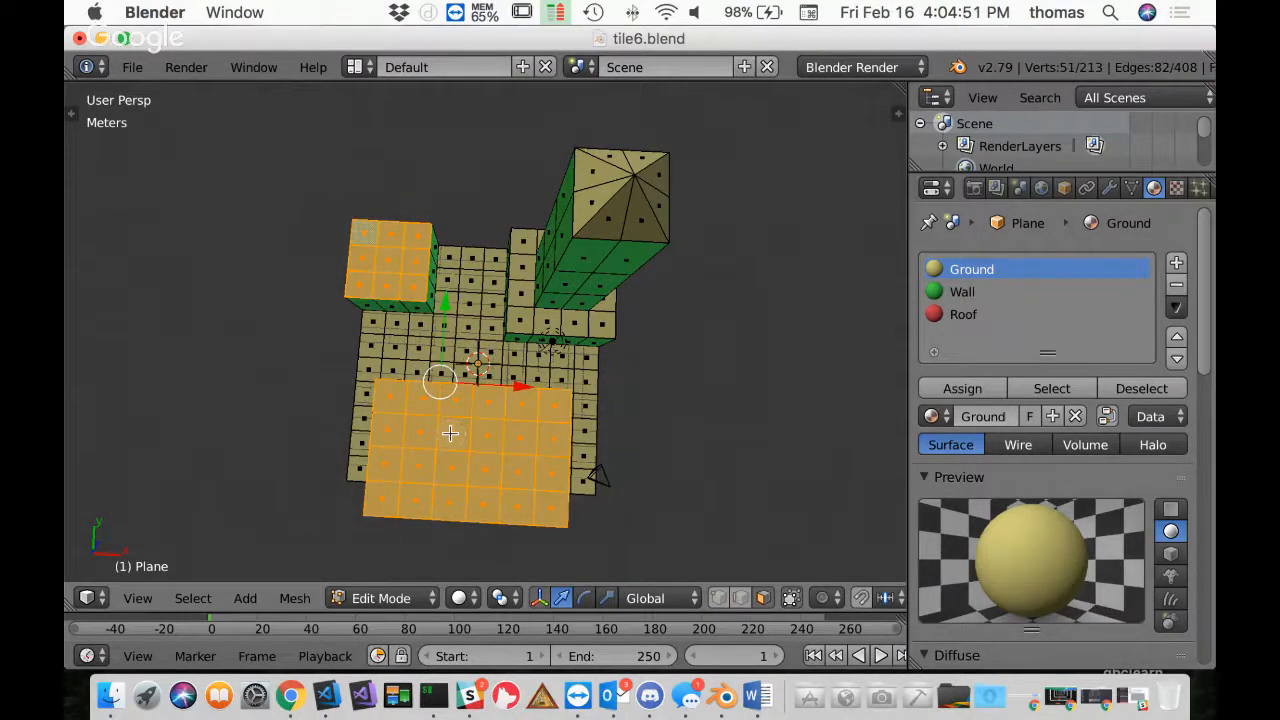
left_click(608, 185)
left_click_drag(608, 185, 640, 185)
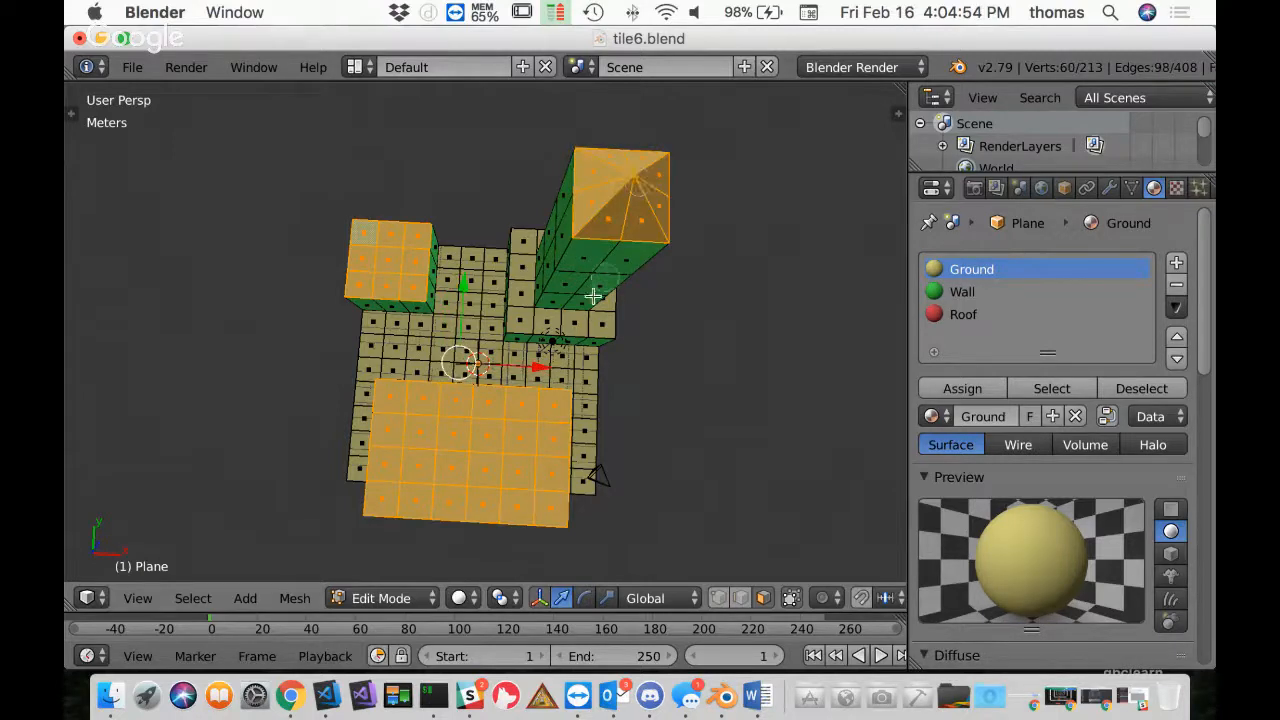
Add to the selection the low block's top faces along the two sides of the tower facing the courtyard
right_click(521, 320, "shift")
right_click(547, 321, "shift")
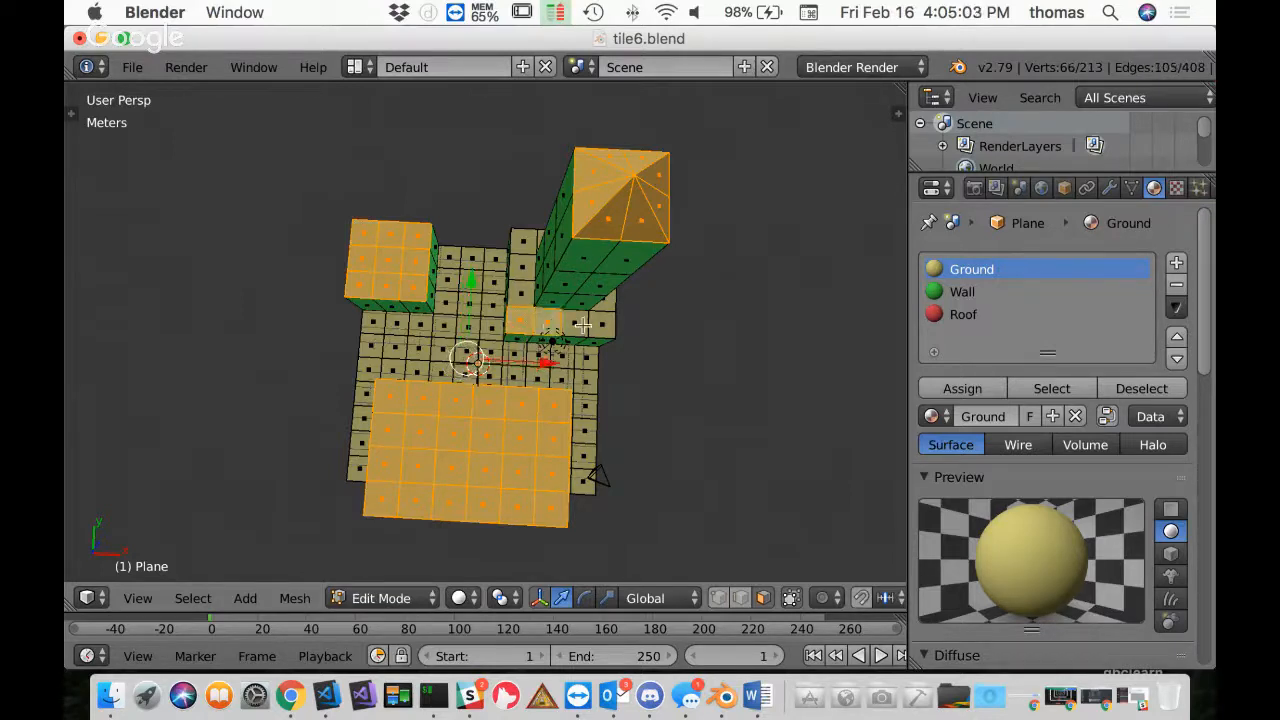
right_click(573, 322, "shift")
right_click(599, 324, "shift")
right_click(519, 293, "shift")
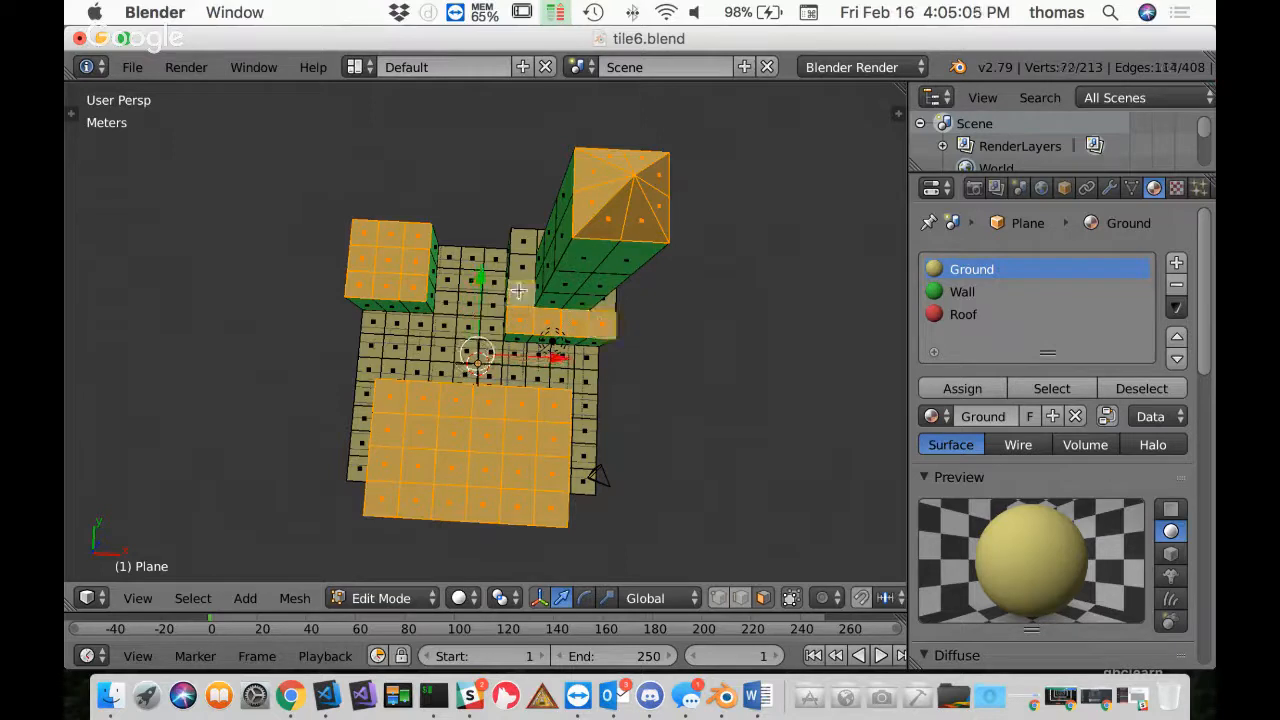
right_click(522, 266, "shift")
right_click(523, 245, "shift")
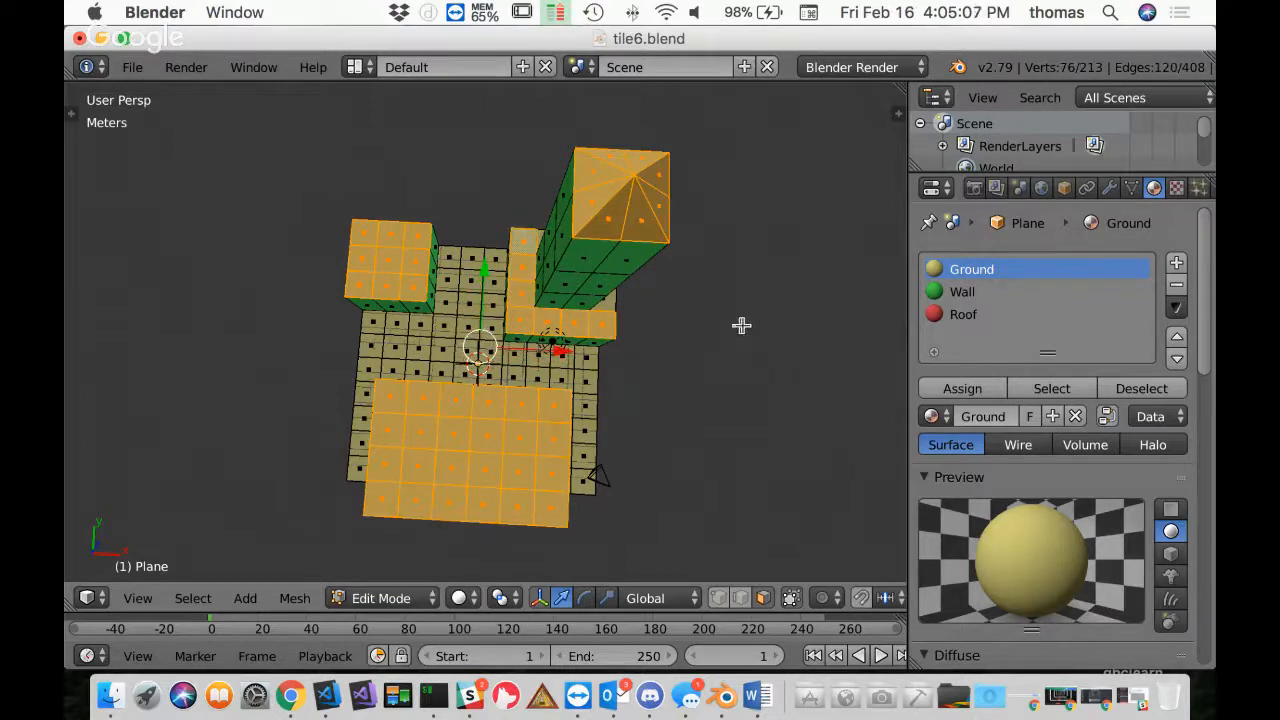
Add to the selection the remaining top faces of the low block on the far sides of the tower
middle_click_drag(740, 323, 449, 594)
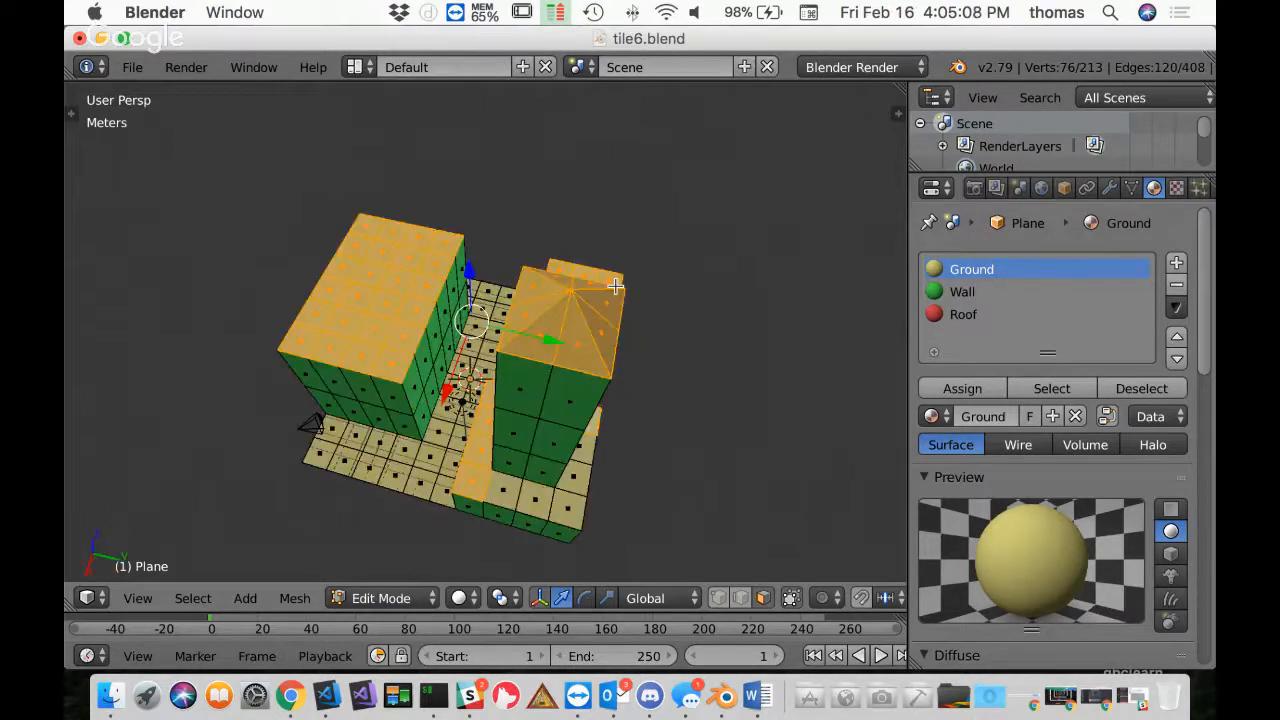
right_click(502, 489, "shift")
right_click(530, 497, "shift")
right_click(565, 508, "shift")
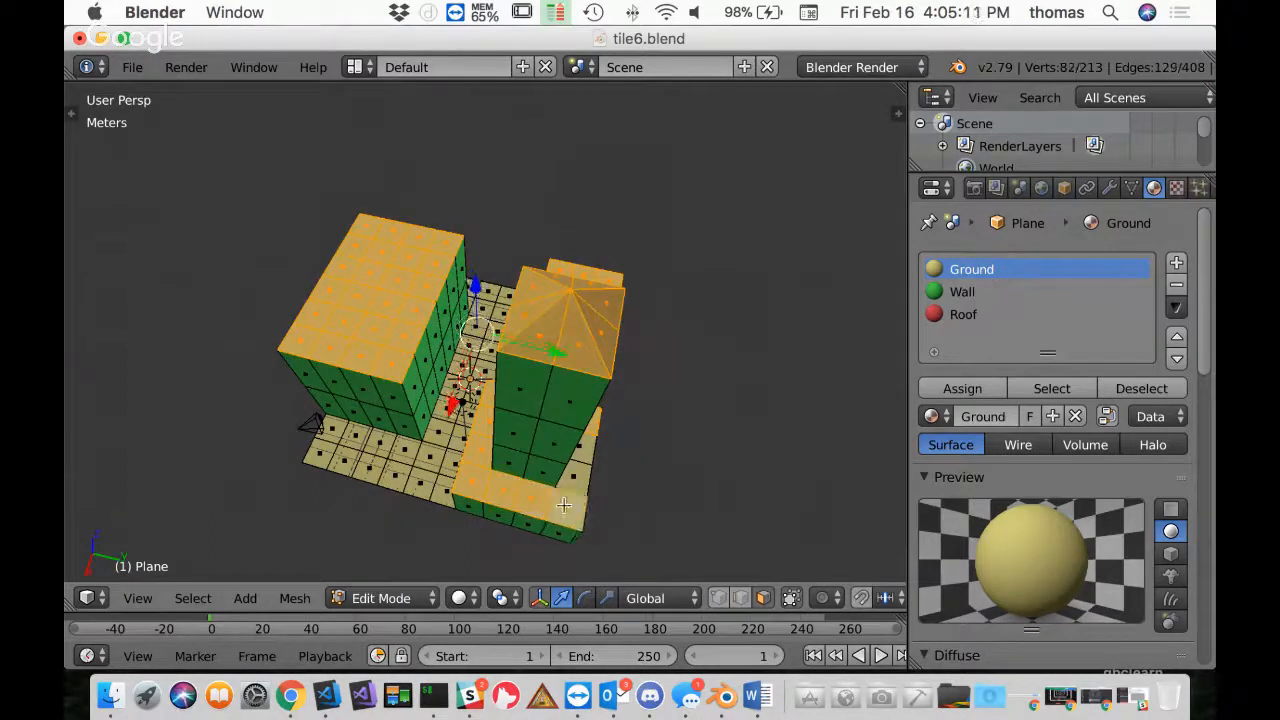
right_click(575, 488, "shift")
right_click(581, 465, "shift")
right_click(585, 456, "shift")
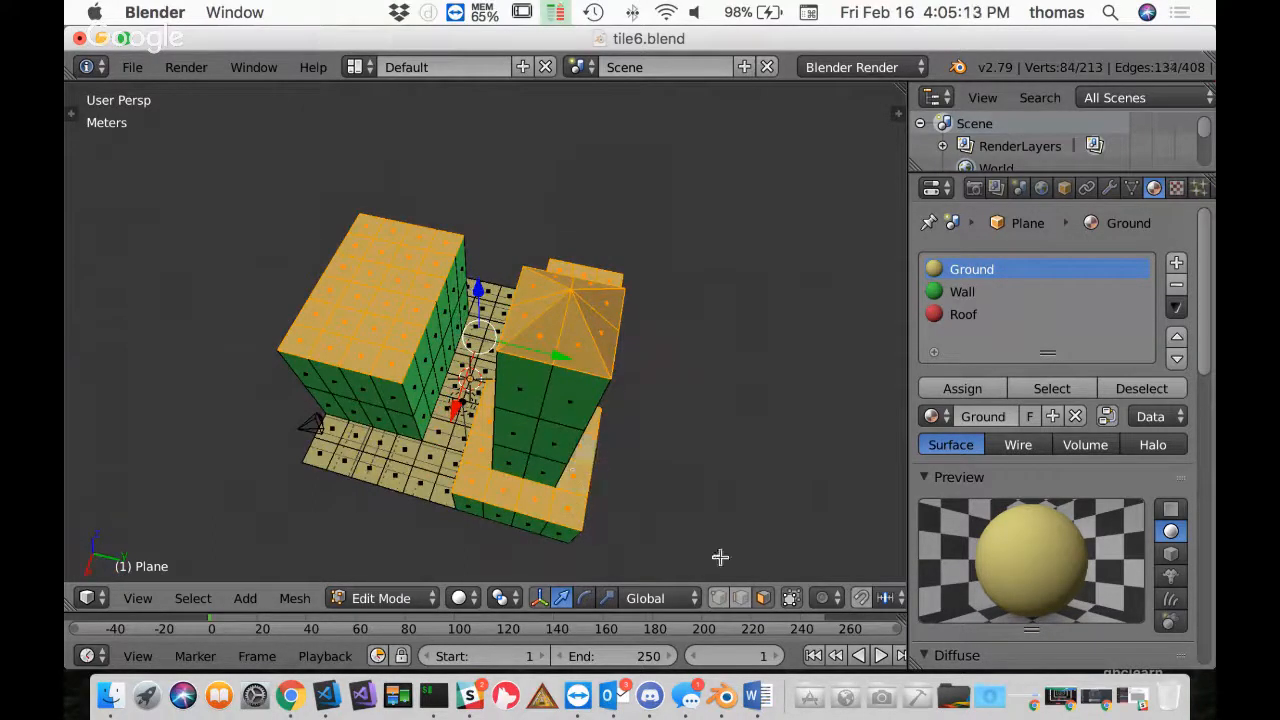
Assign the Roof material to the selected faces and save over the existing tile6.blend
middle_click_drag(749, 429, 380, 446)
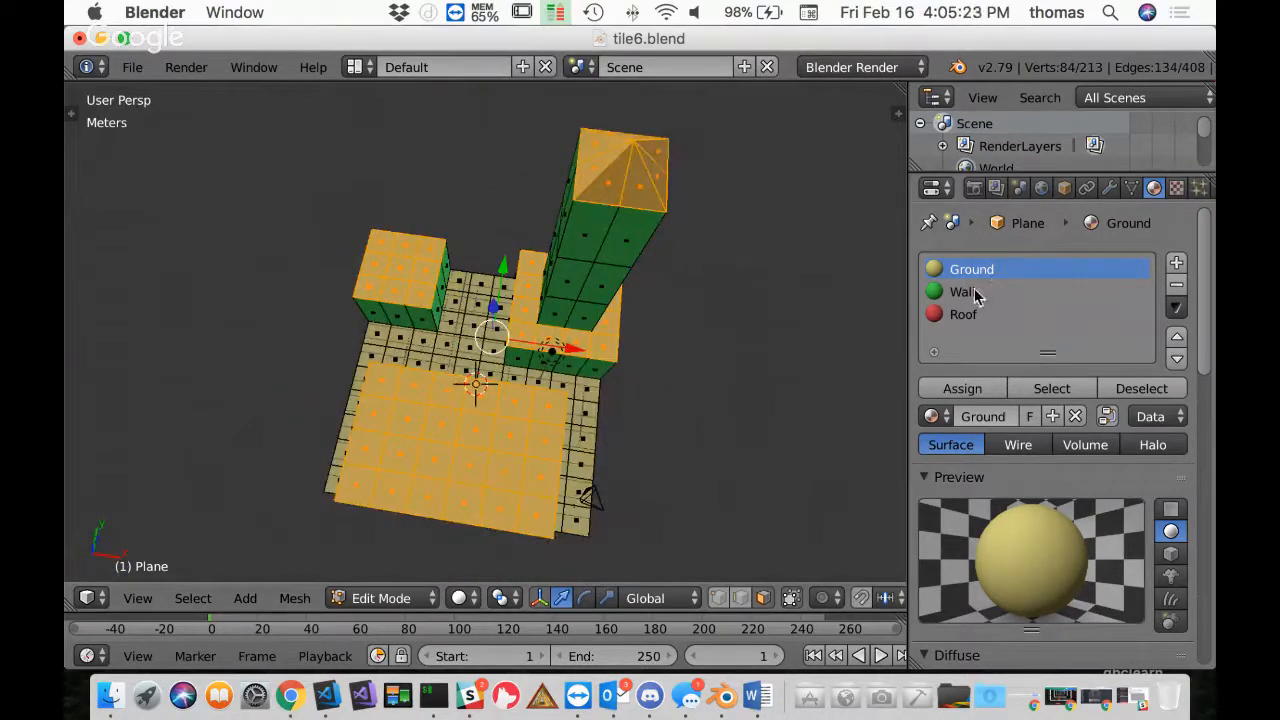
left_click(962, 318)
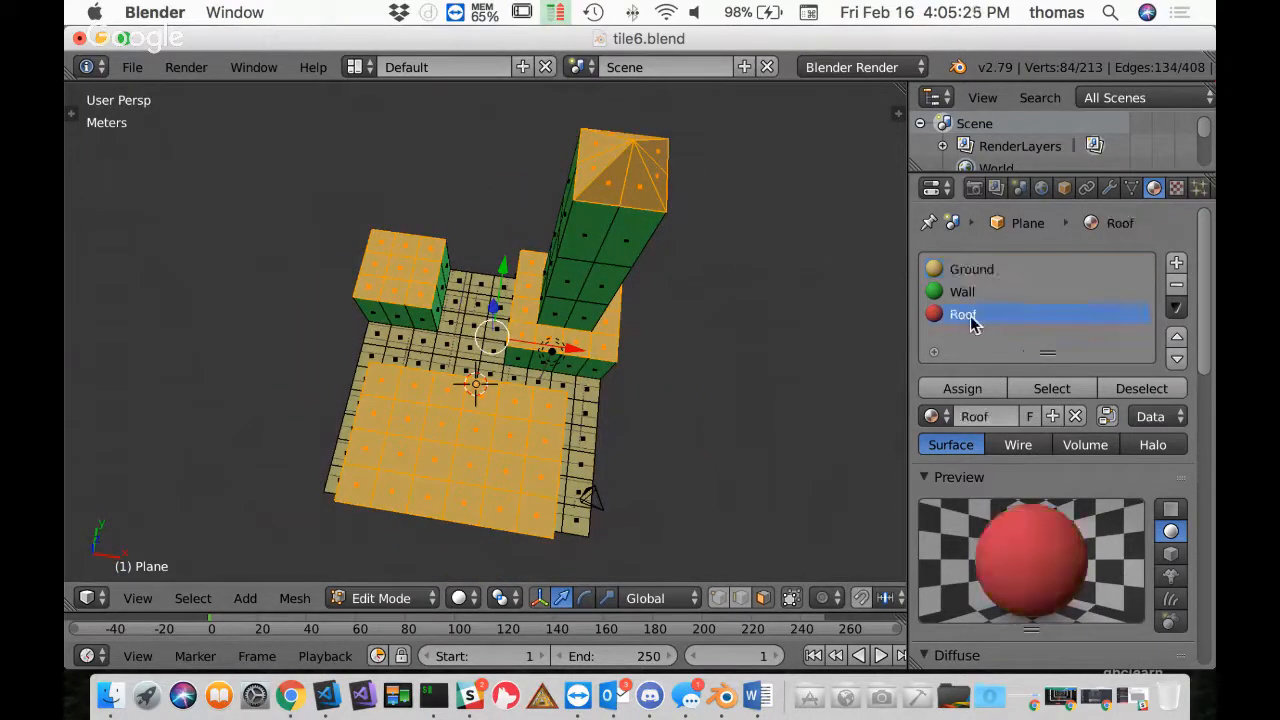
left_click(960, 389)
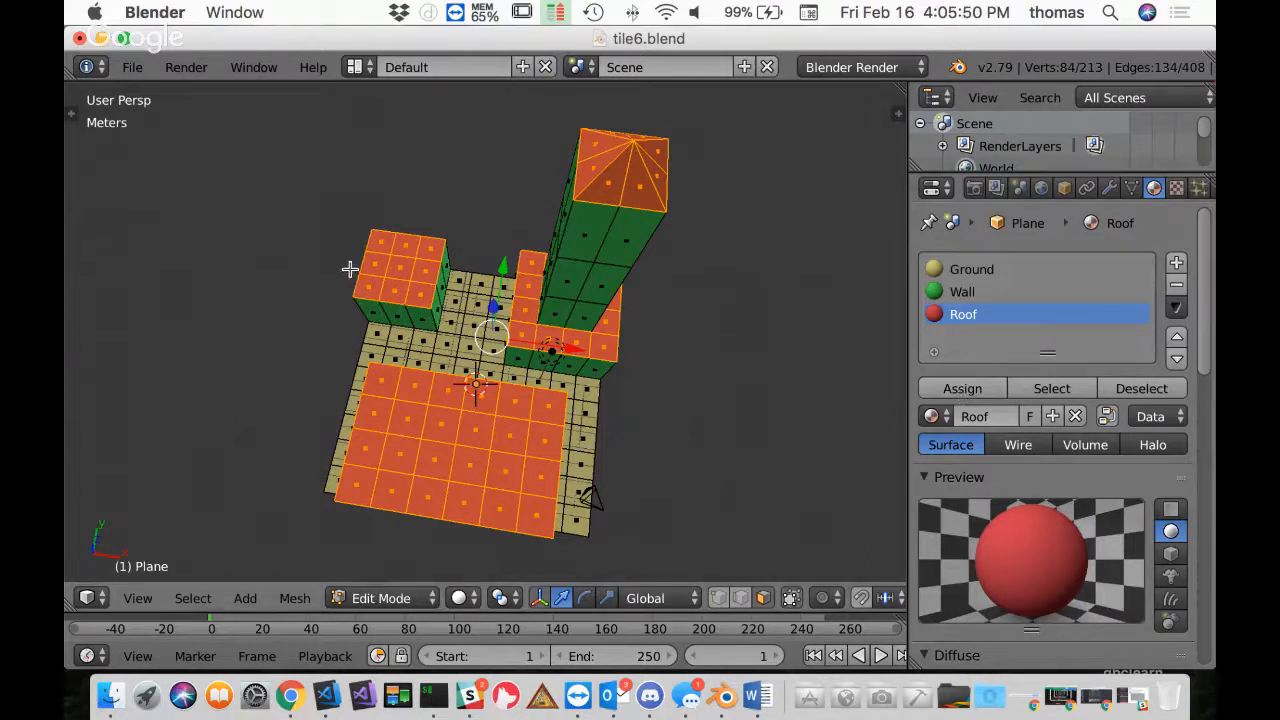
key("ctrl+s")
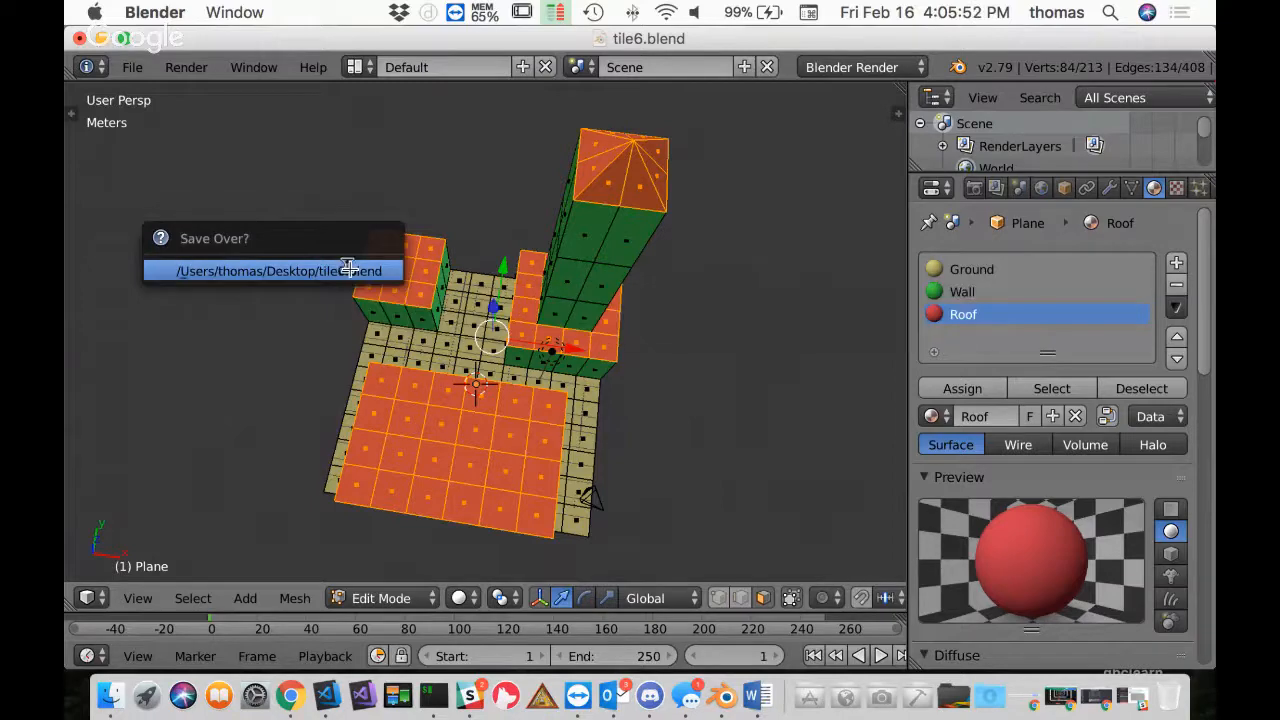
left_click(349, 268)
Load GravelCobbleTexture.jpg as the image of the Ground material's texture and pack it into the blend file
middle_click_drag(663, 286, 760, 270)
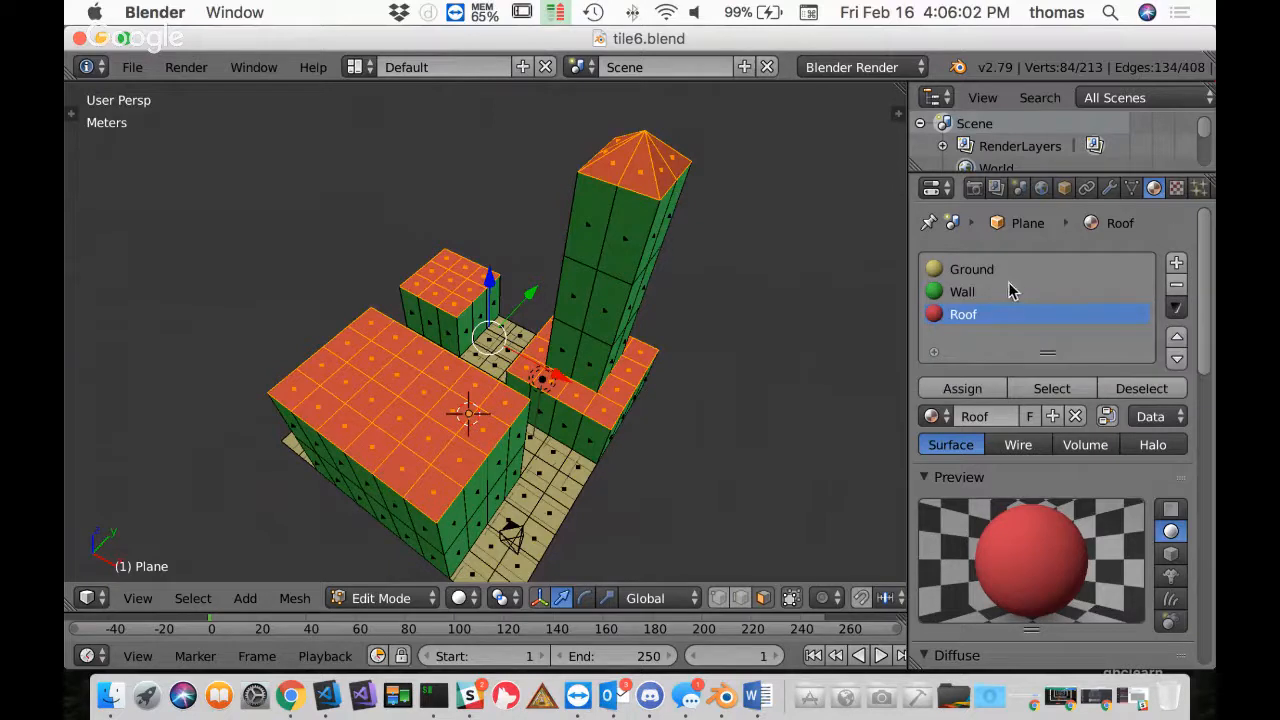
left_click(980, 272)
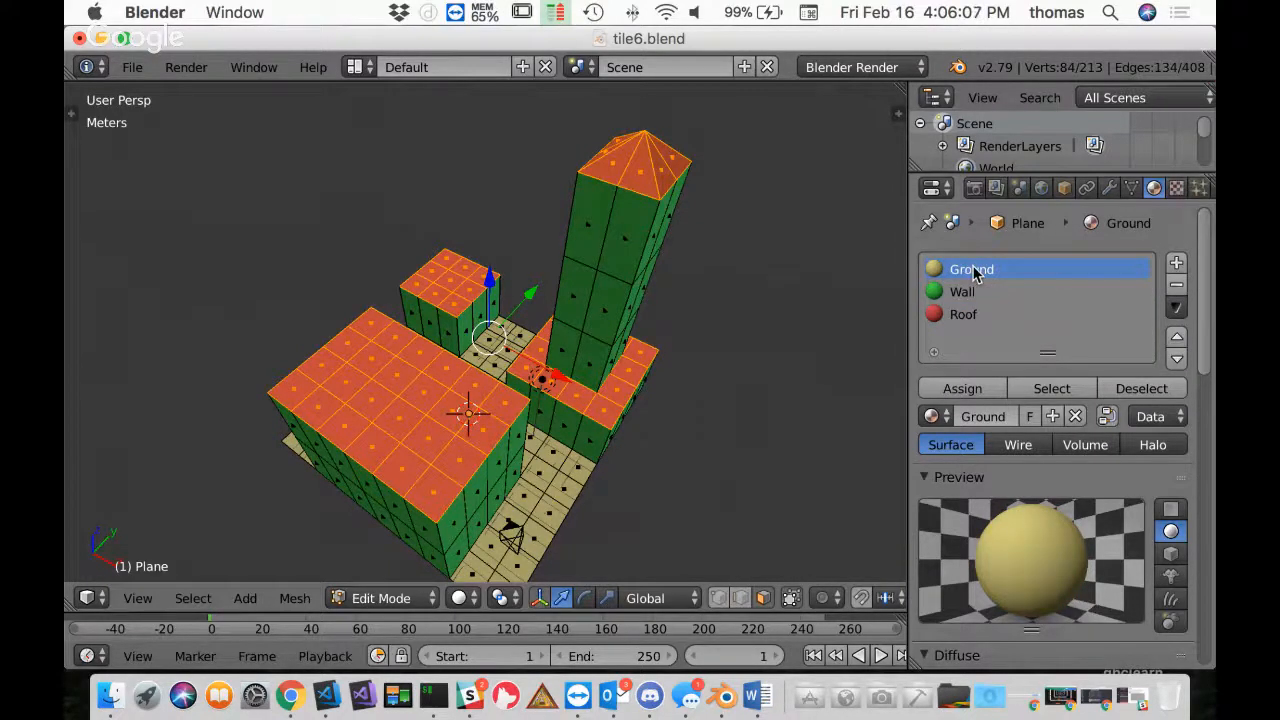
left_click(1177, 189)
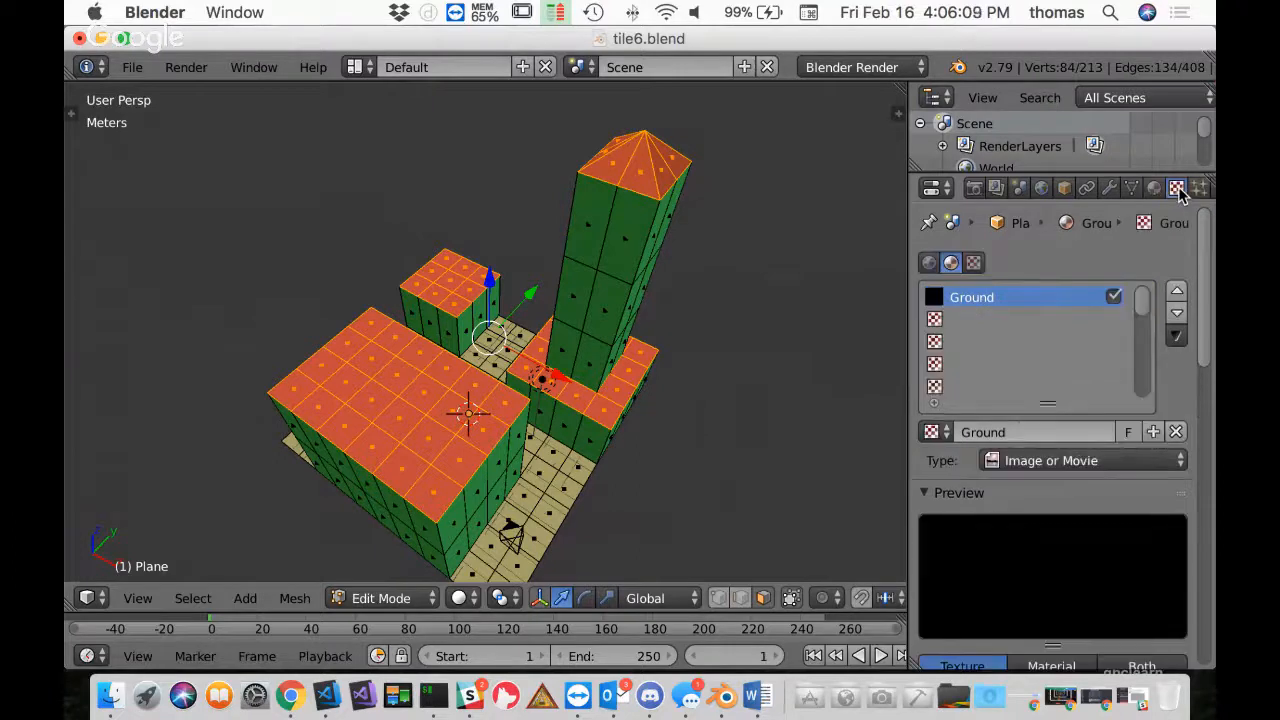
scroll(1184, 400, "down", 3)
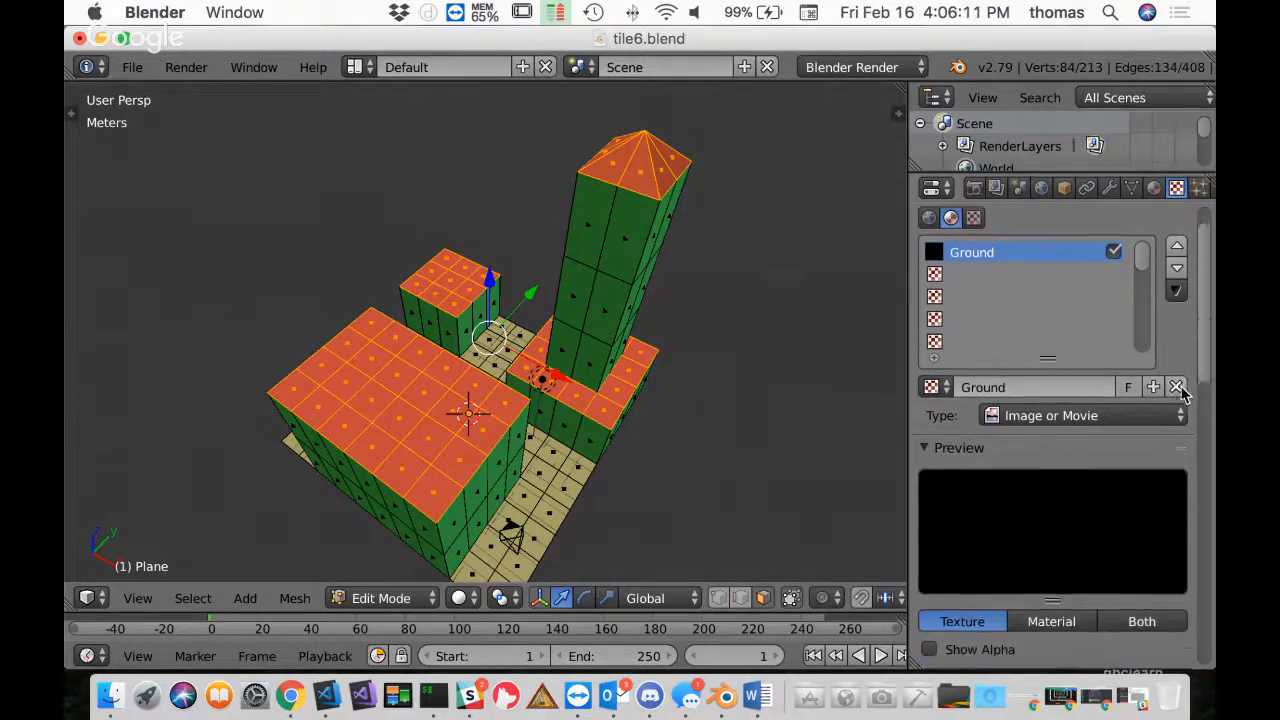
scroll(1184, 400, "down", 4)
scroll(1190, 420, "down", 5)
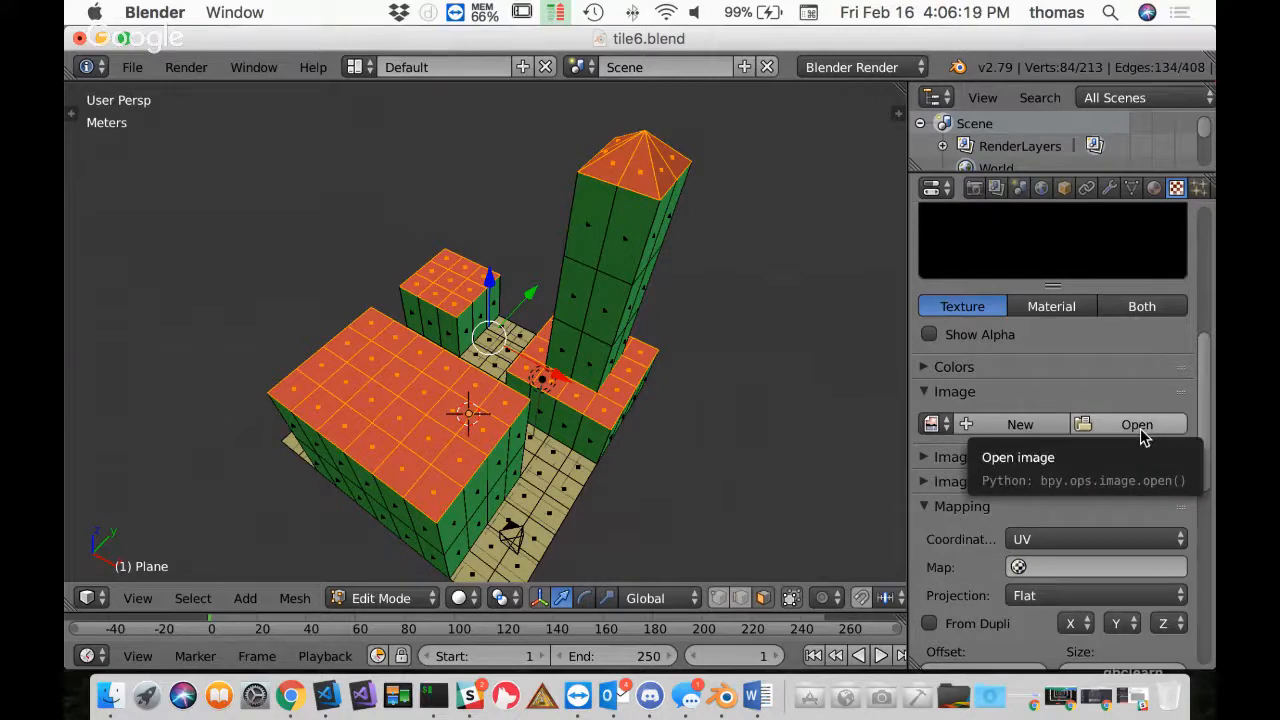
left_click(1154, 188)
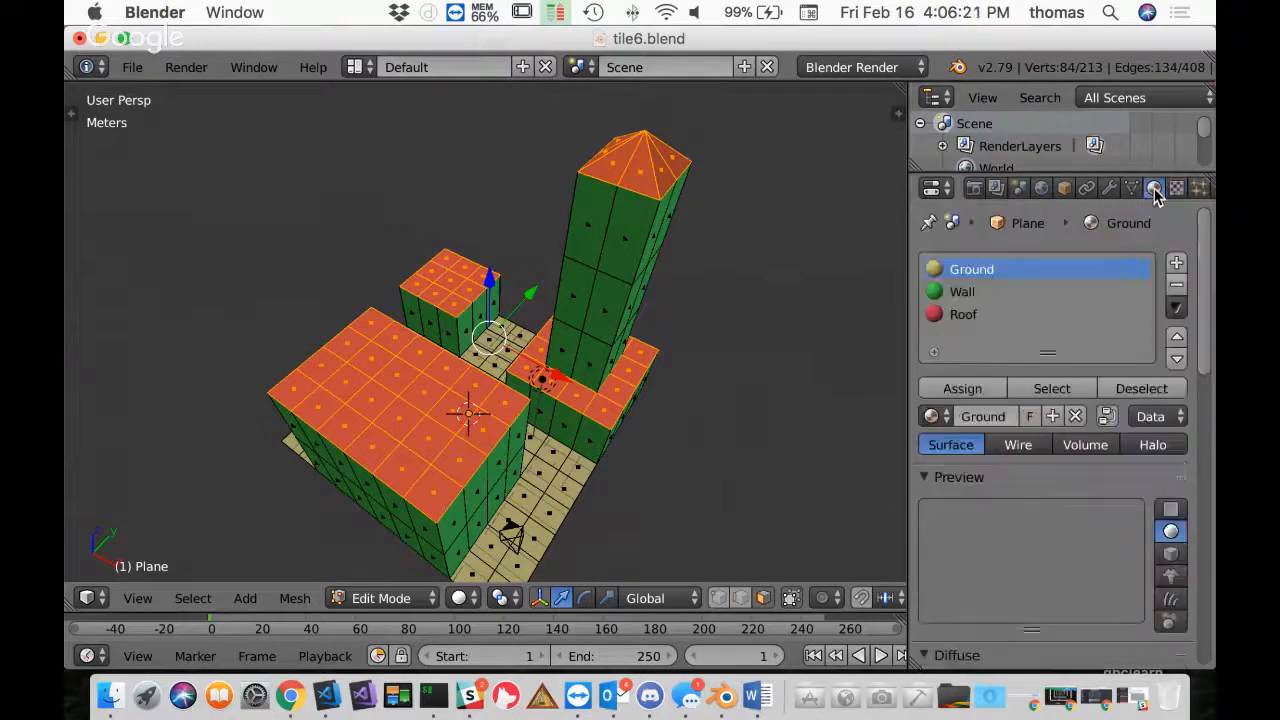
left_click(1176, 188)
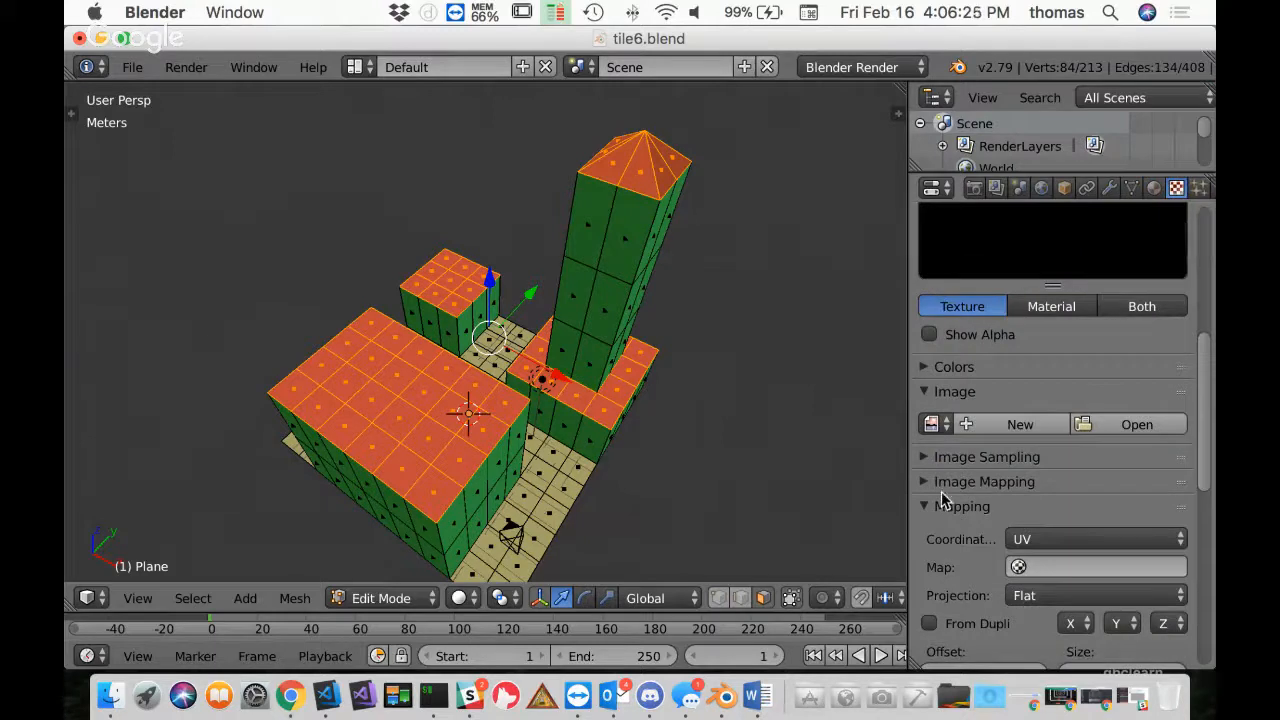
left_click(1135, 426)
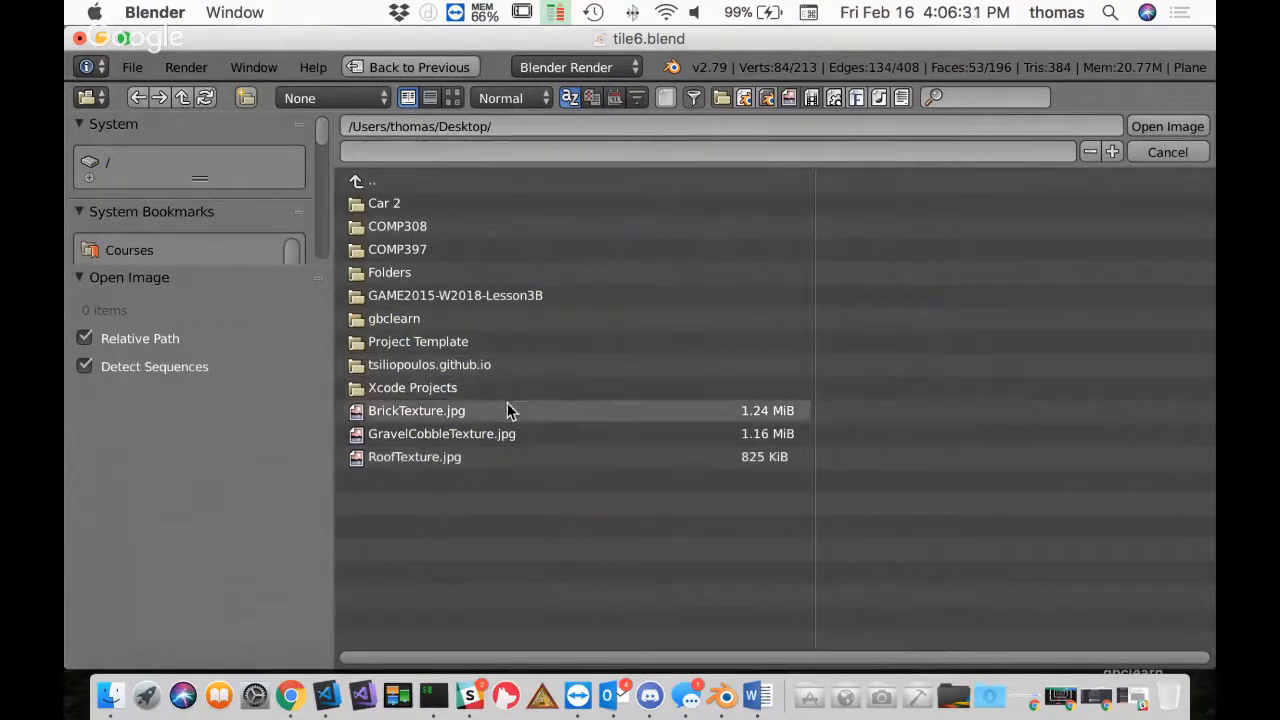
left_click(438, 434)
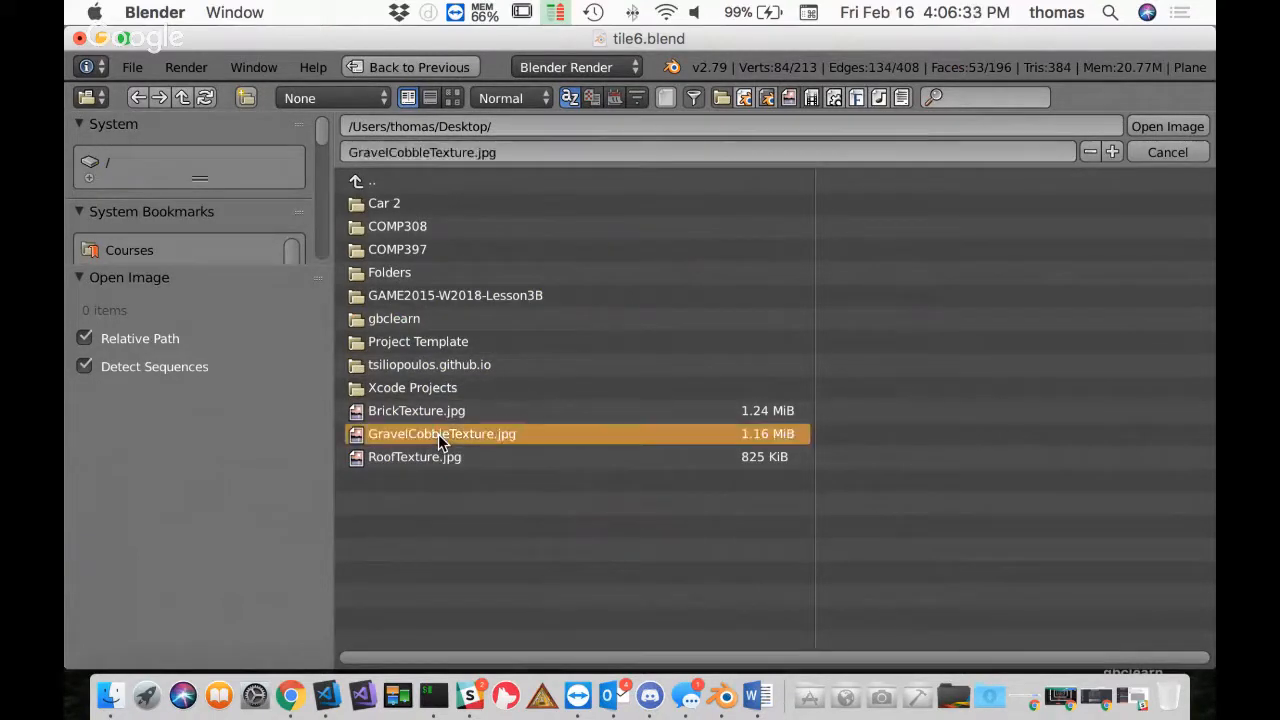
left_click(1166, 126)
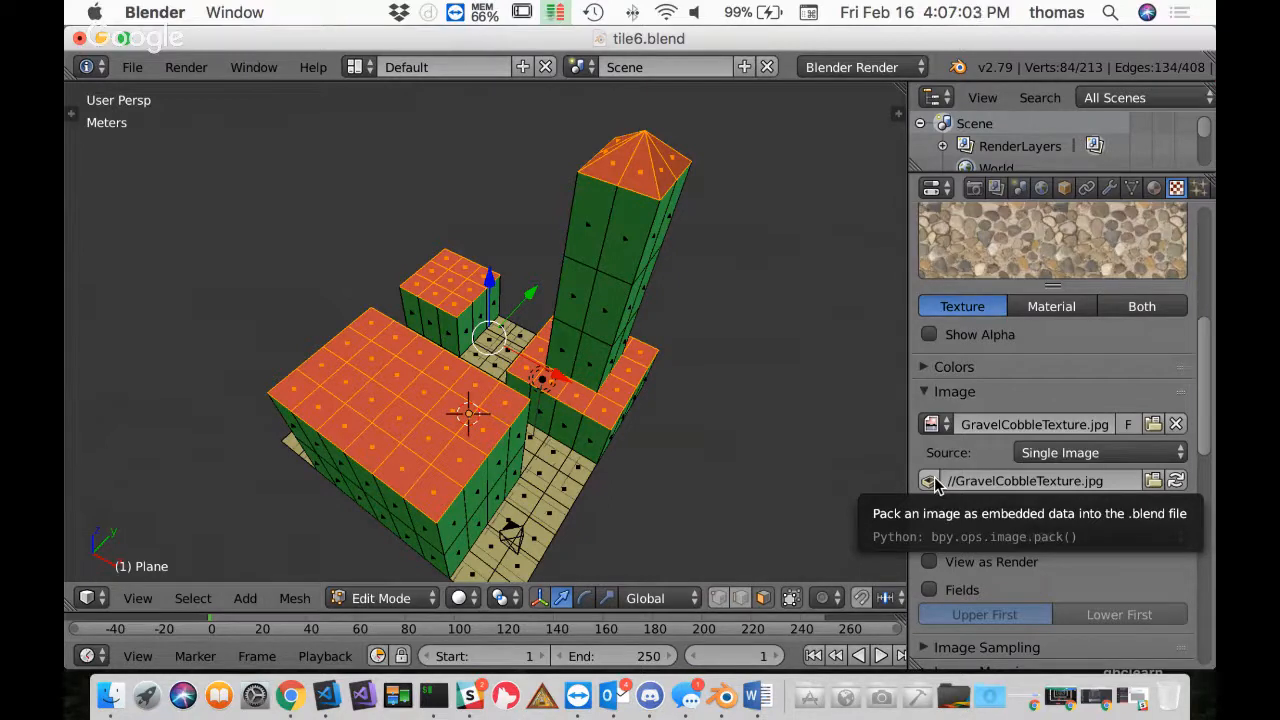
left_click(934, 482)
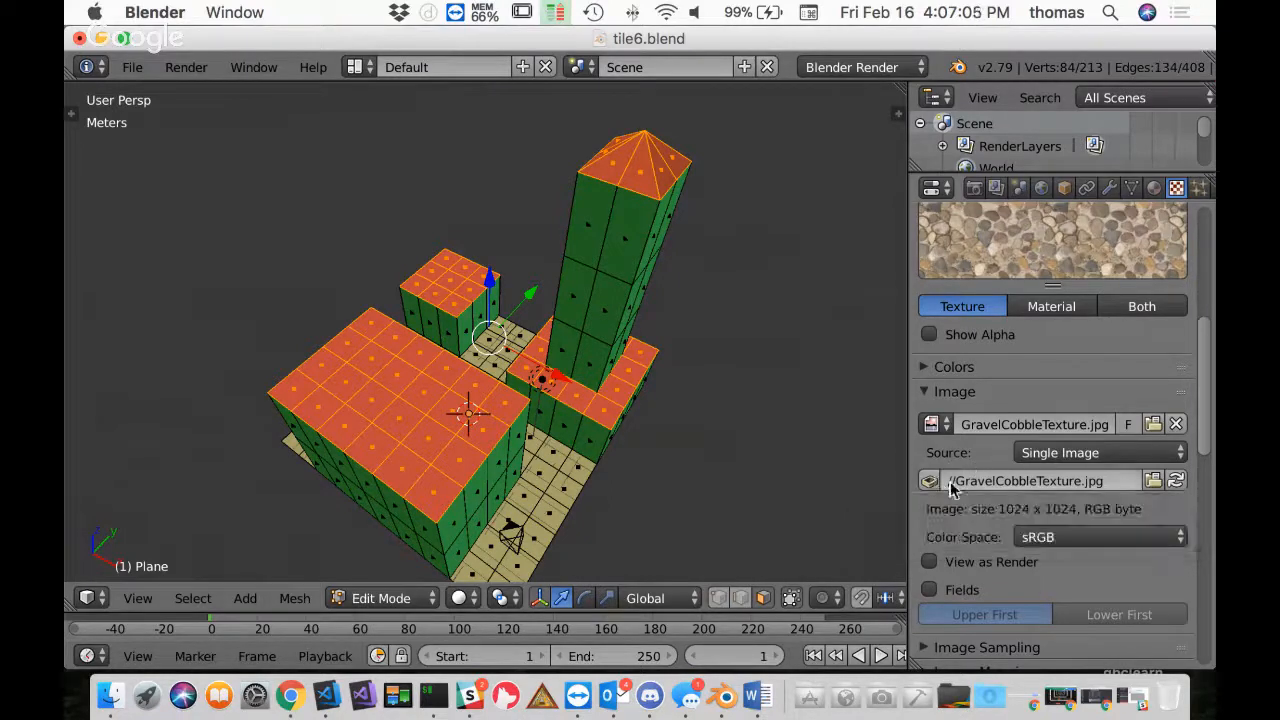
left_click(931, 481)
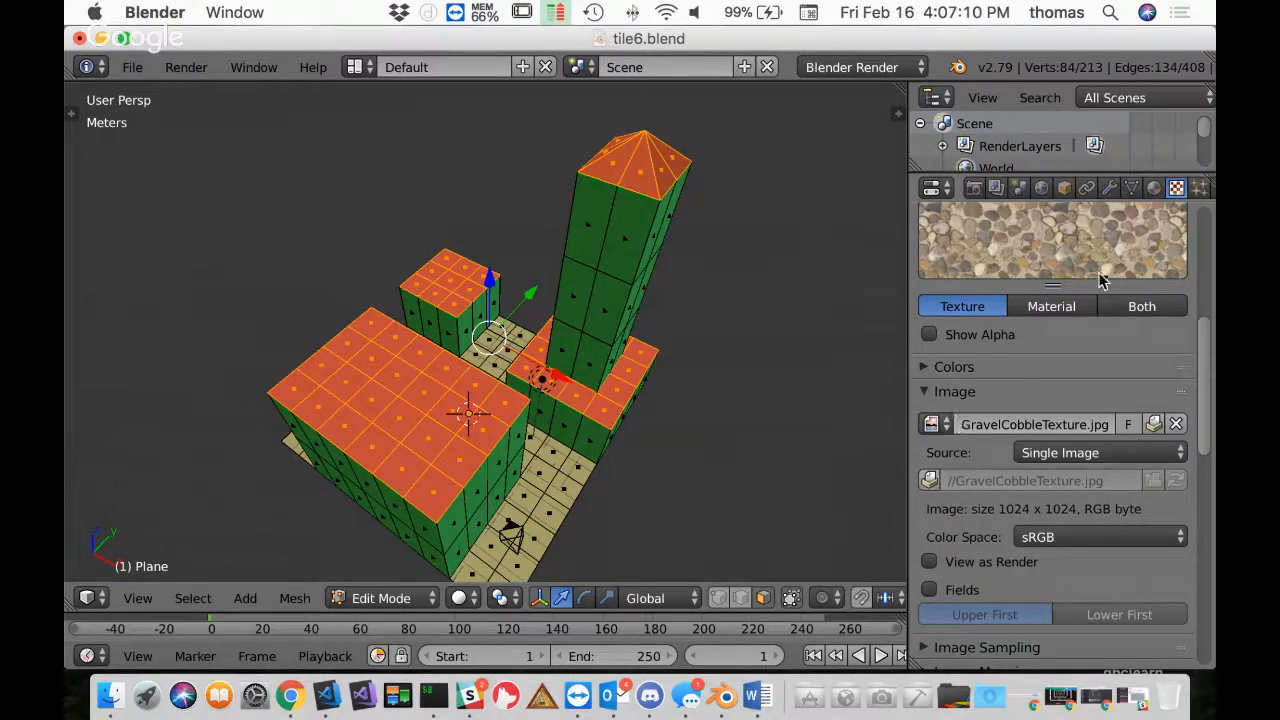
Load BrickTexture.jpg as the image of the Wall material's texture and pack it into the blend file
left_click(1154, 189)
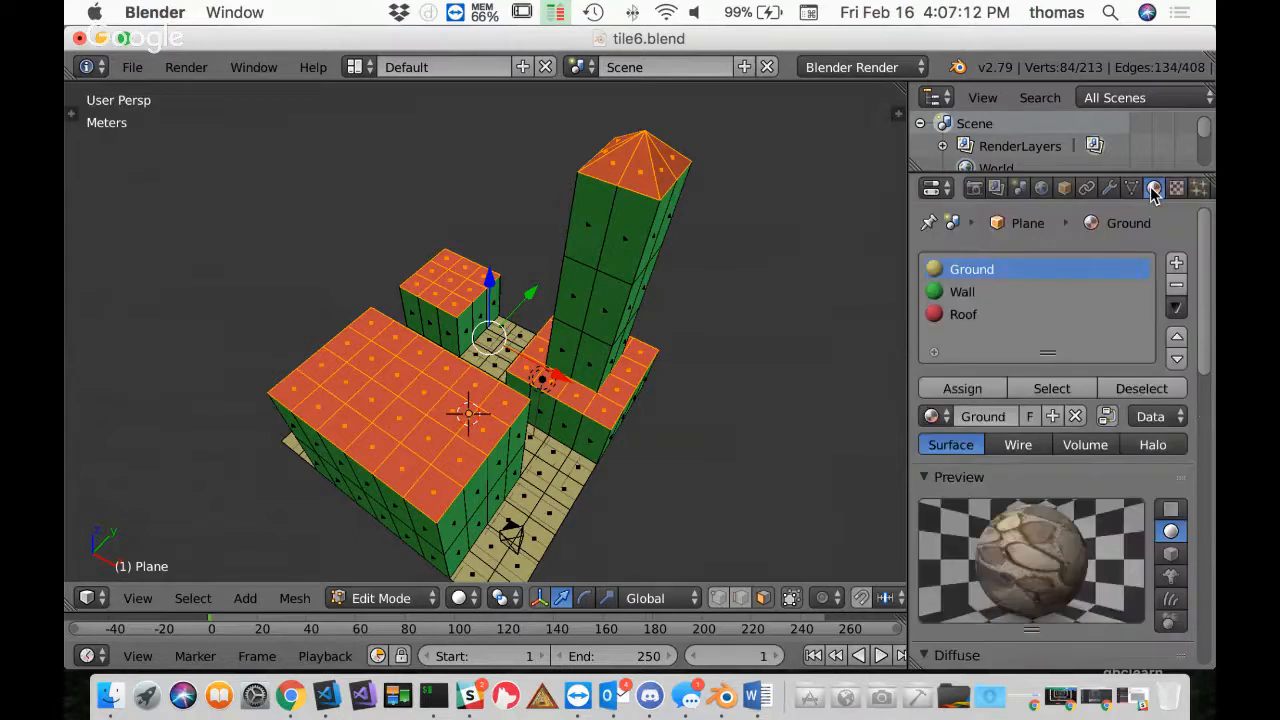
left_click(960, 293)
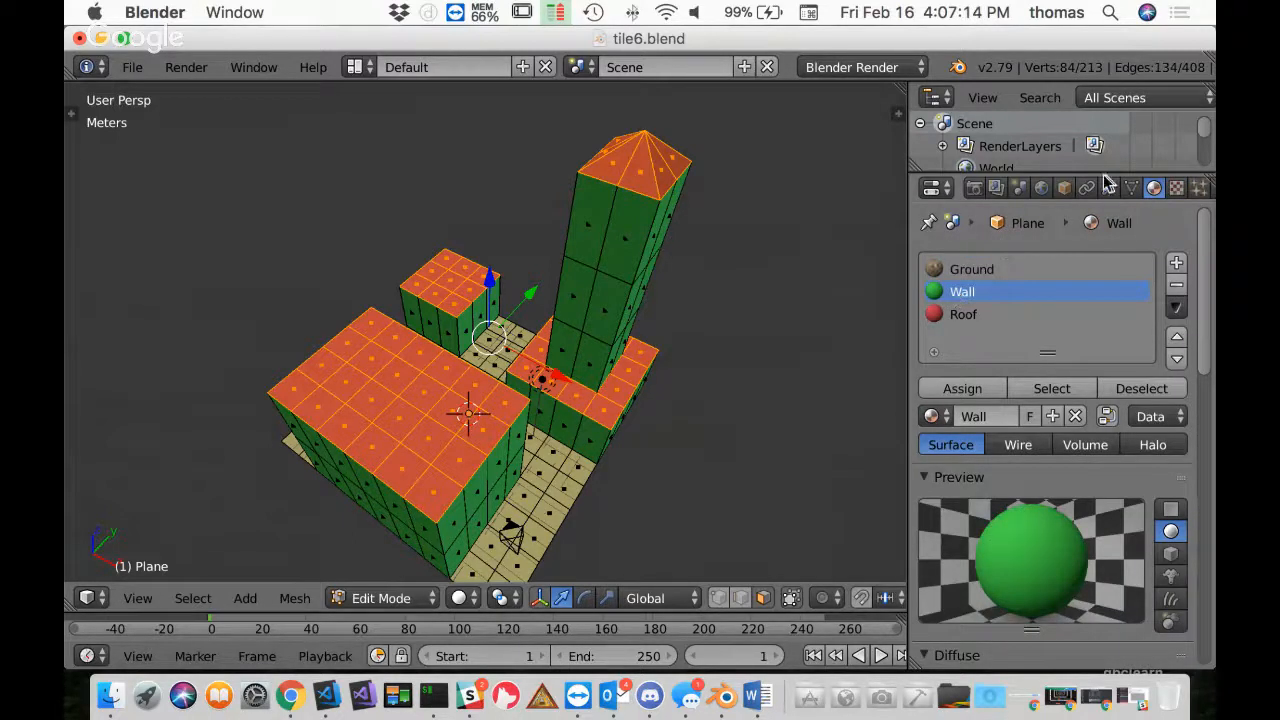
left_click(1177, 189)
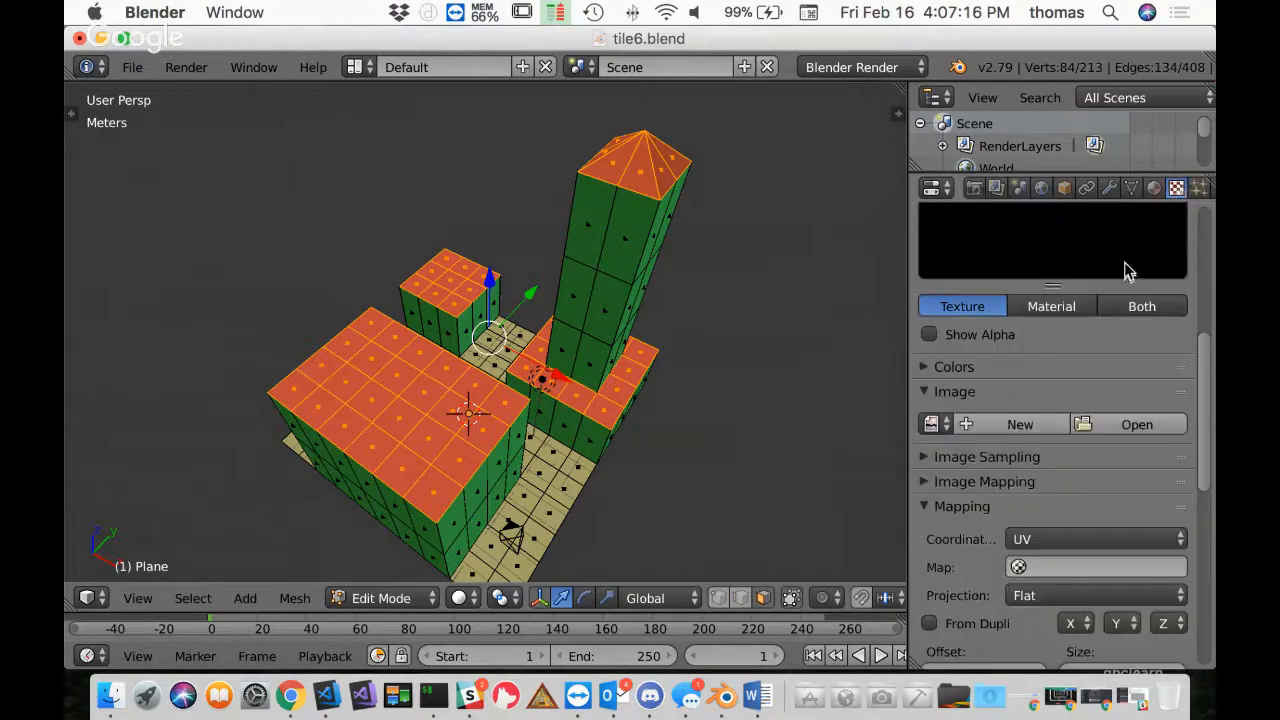
left_click(1133, 422)
left_click(462, 414)
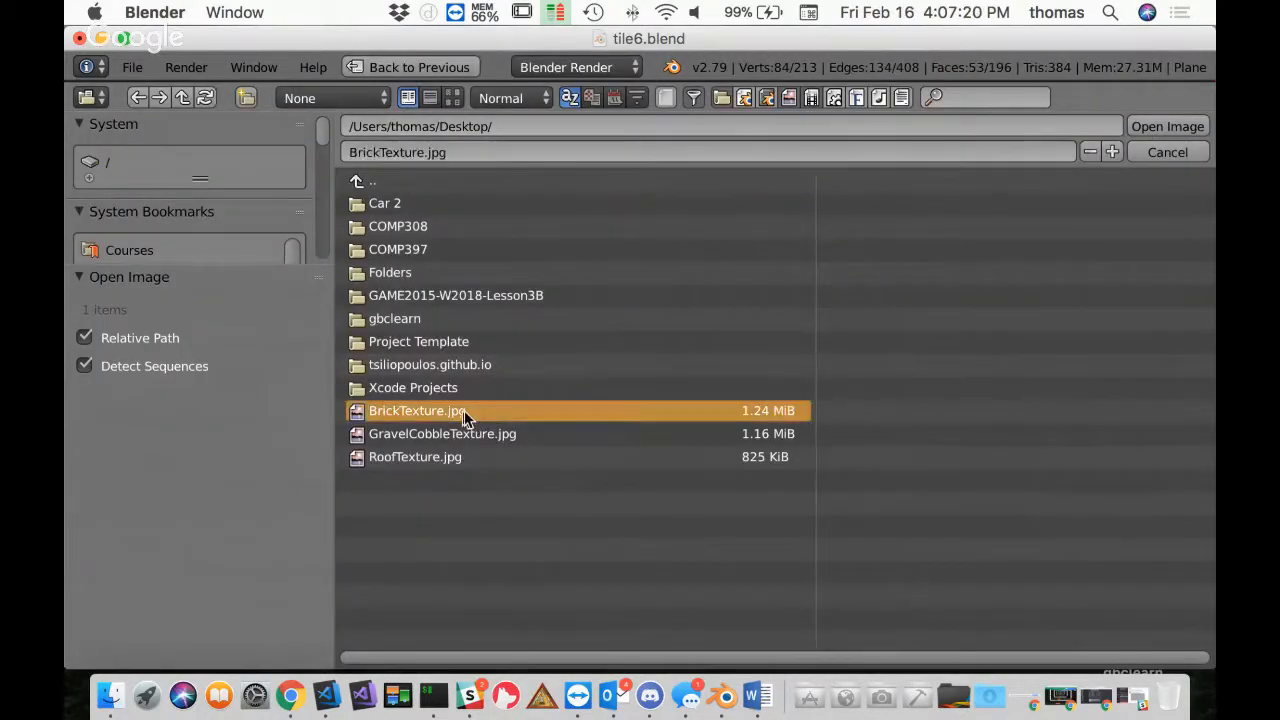
left_click(1163, 127)
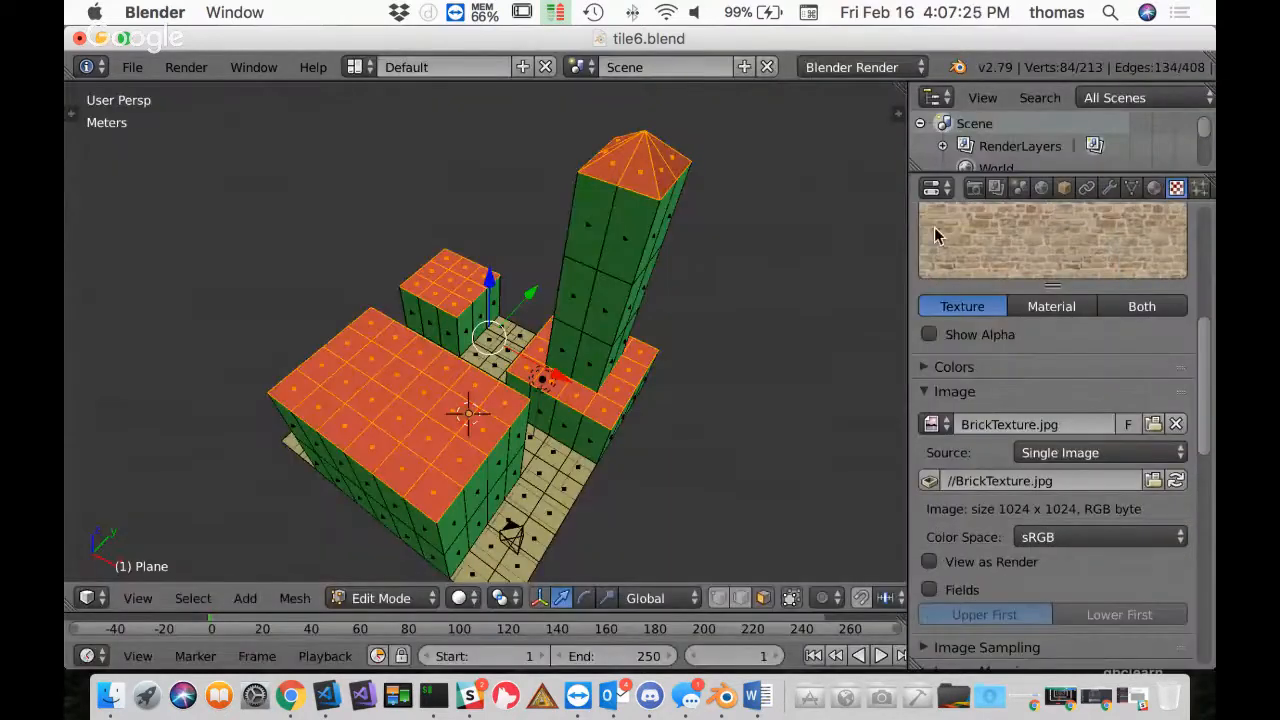
left_click(929, 481)
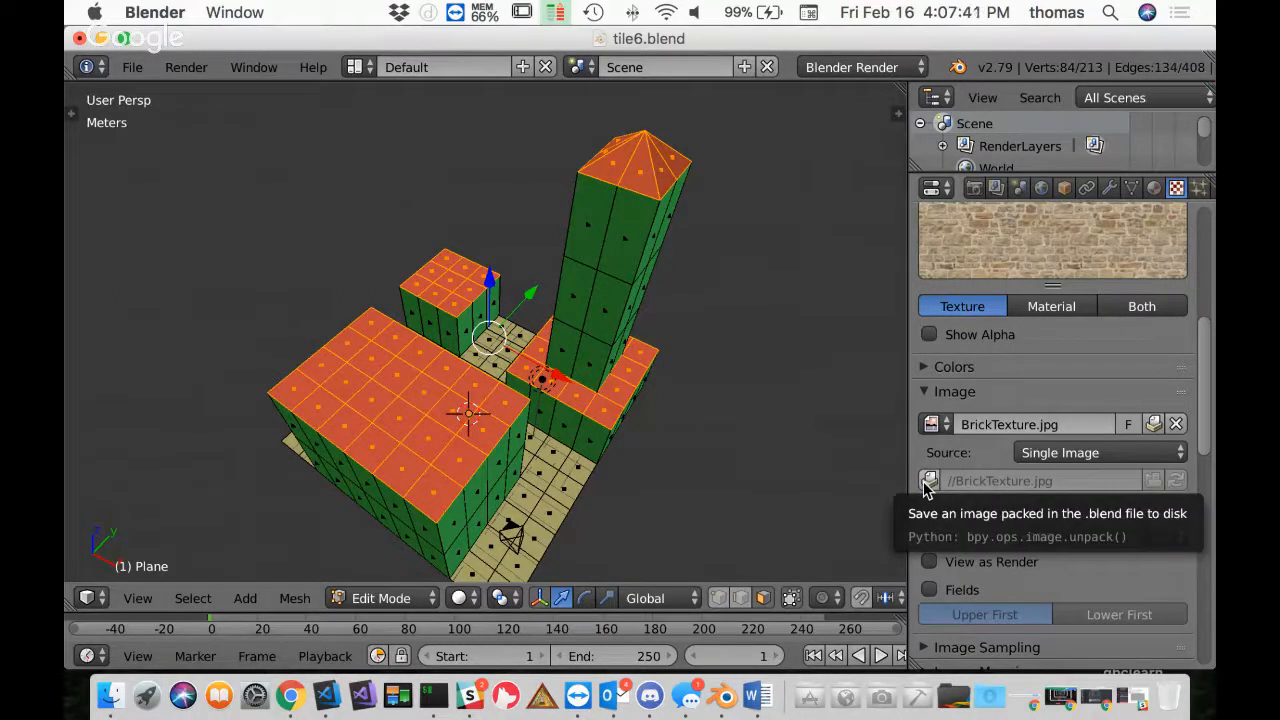
Load RoofTexture.jpg as the image of the Roof material's texture and pack it into the blend file
left_click(1154, 190)
left_click(964, 316)
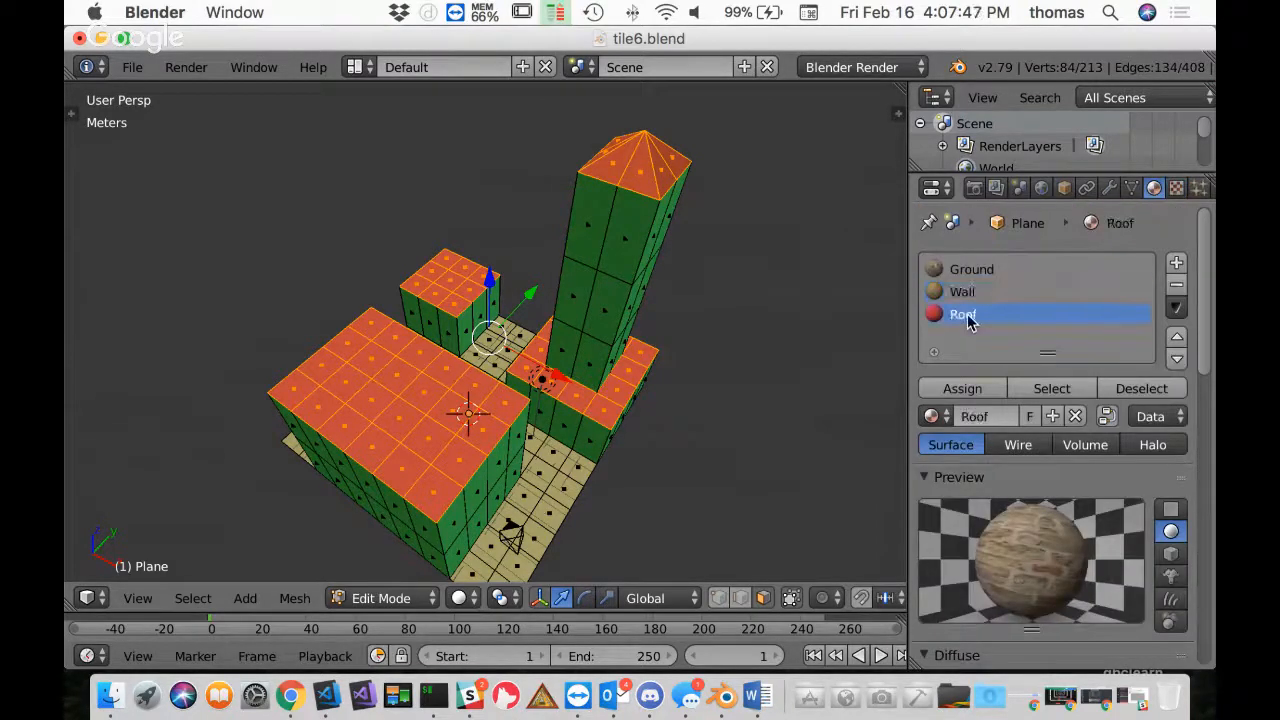
left_click(1177, 189)
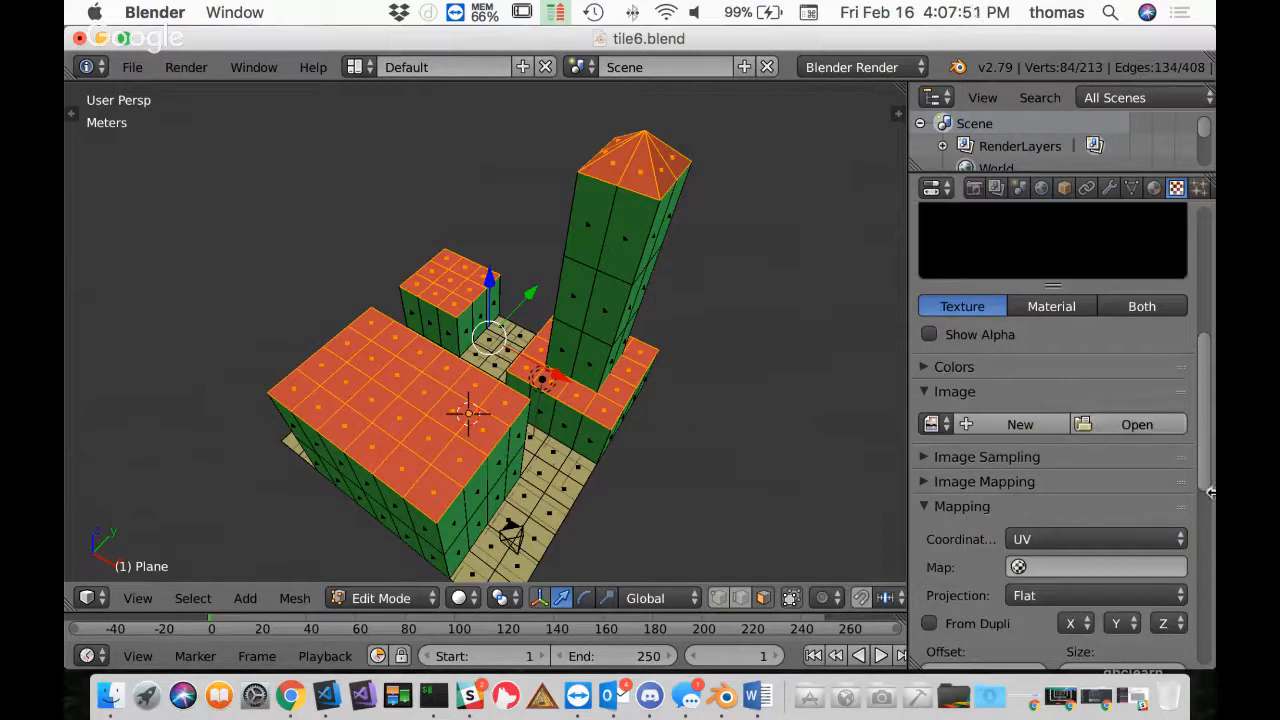
left_click(1140, 428)
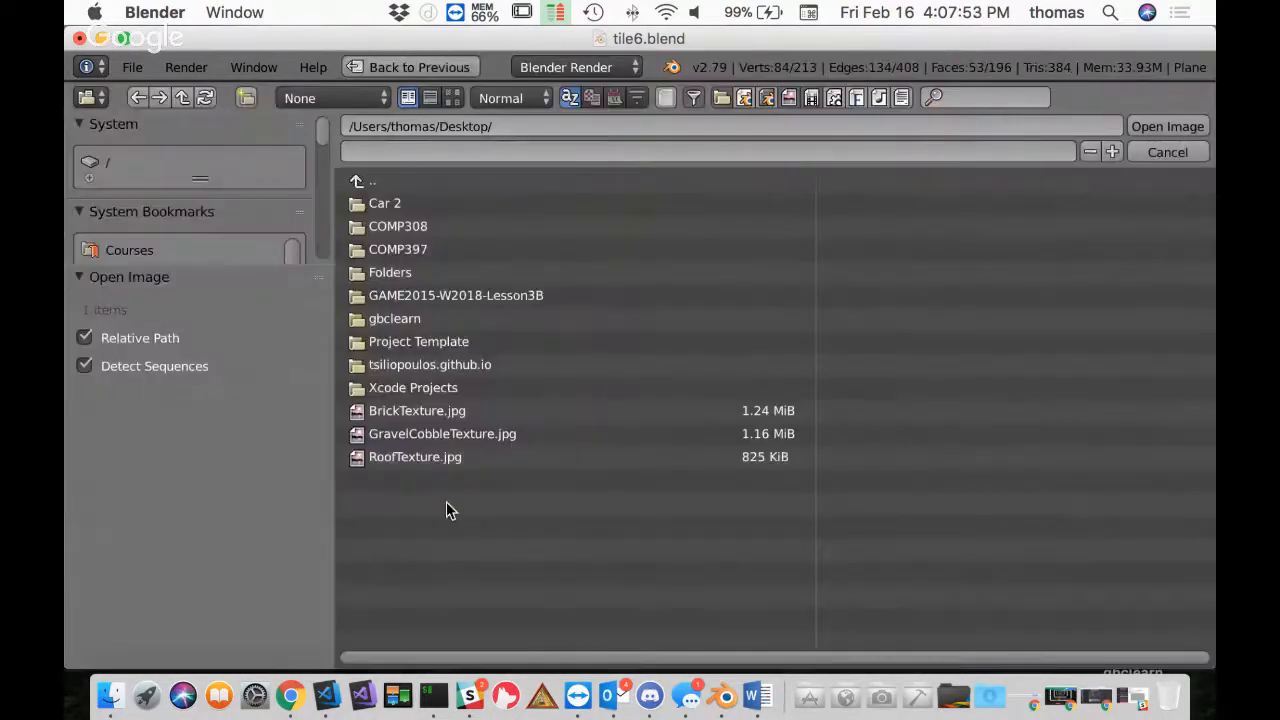
left_click(437, 463)
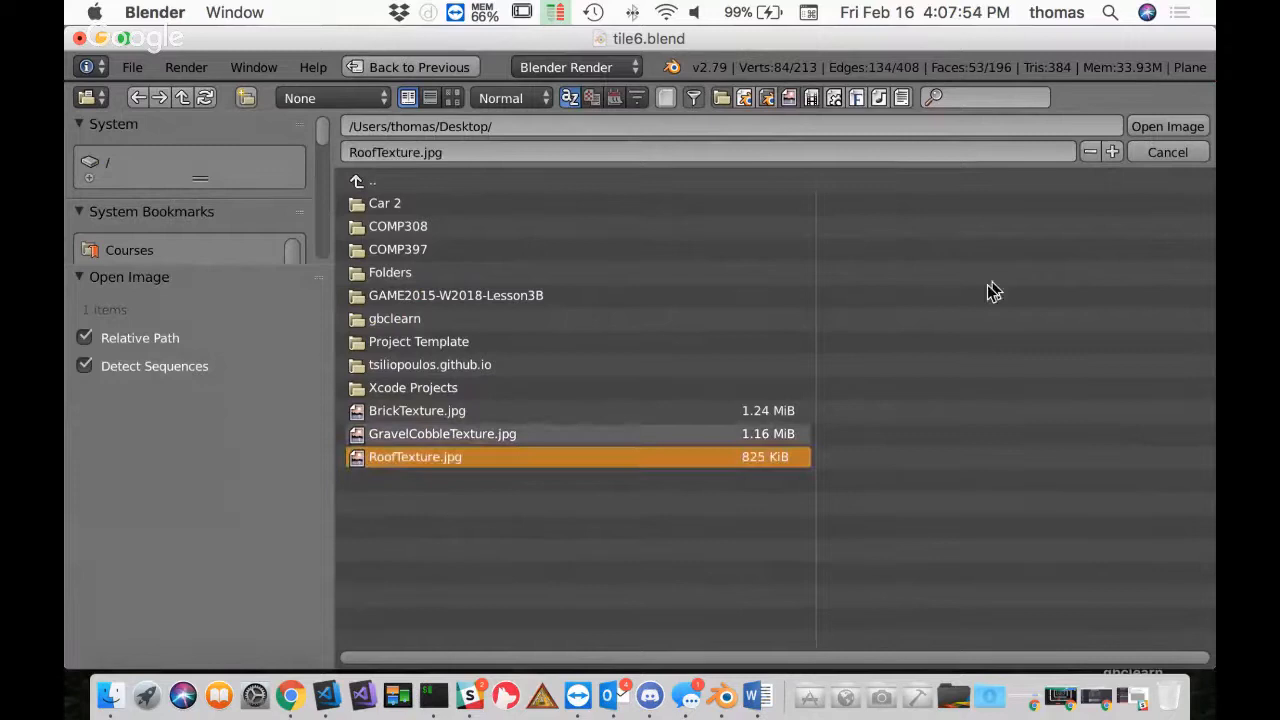
left_click(1166, 127)
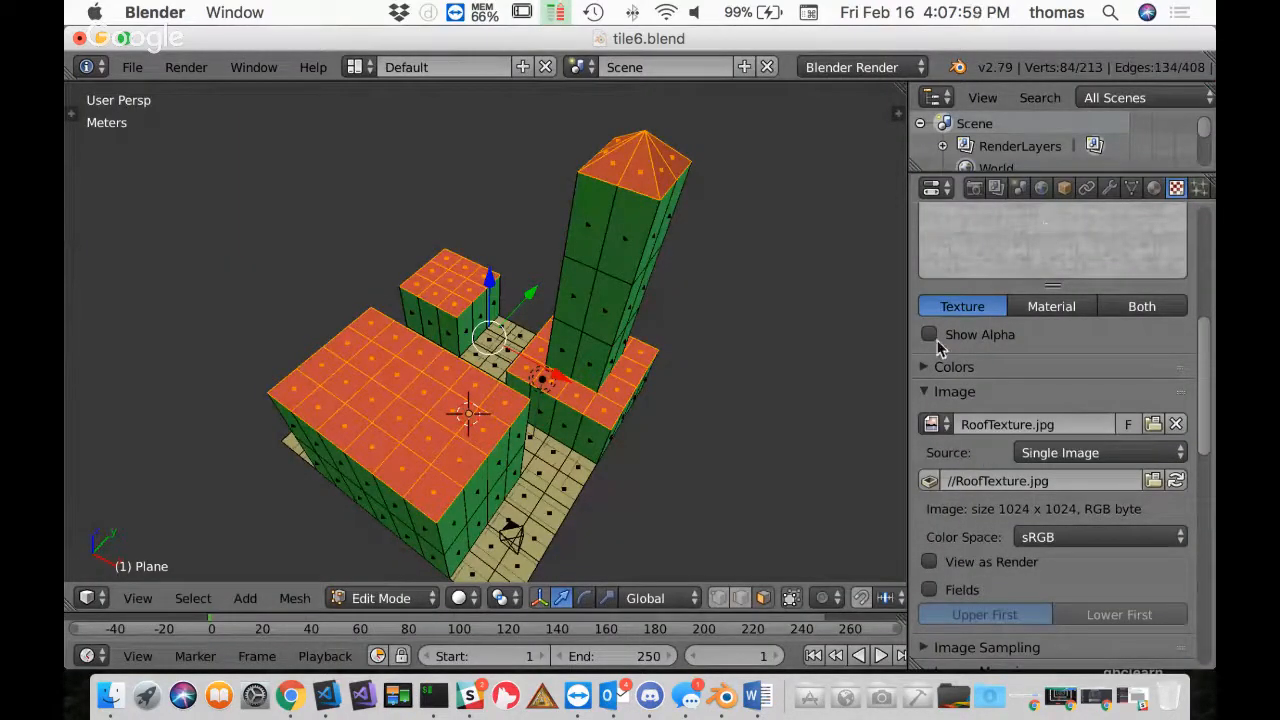
left_click(930, 482)
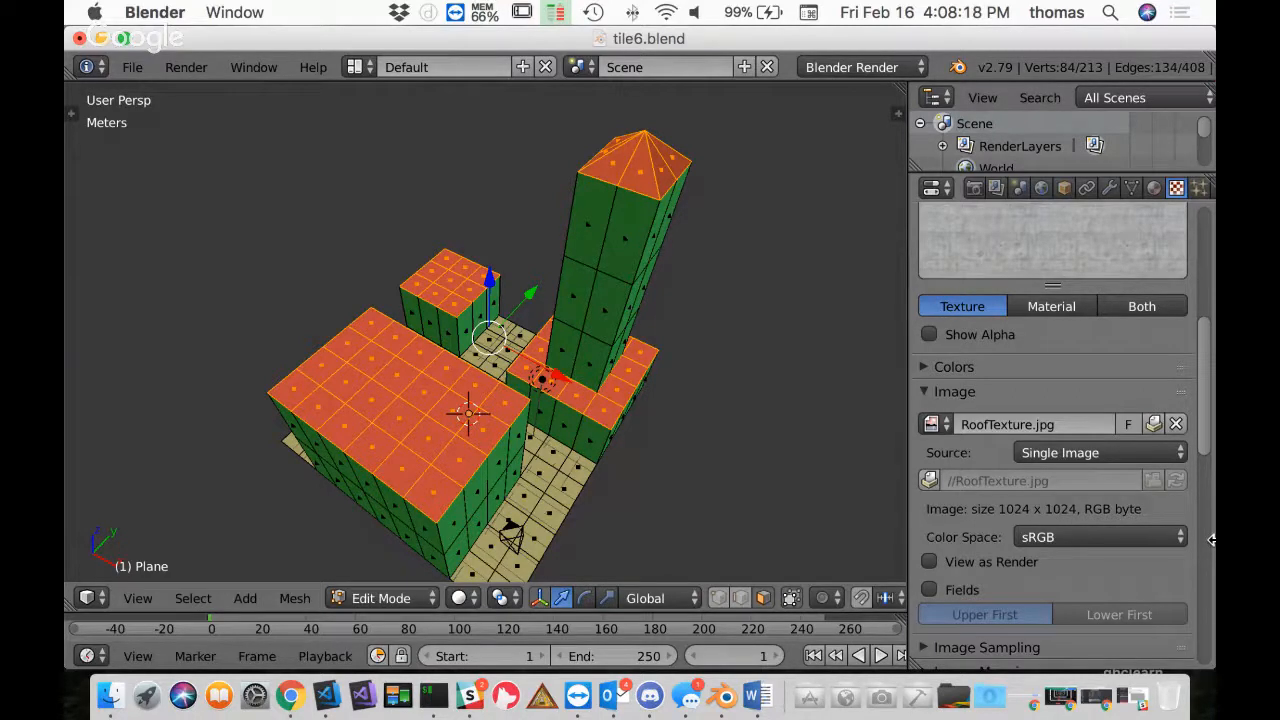
Save the file over the existing tile6.blend
scroll(1130, 450, "down", 1)
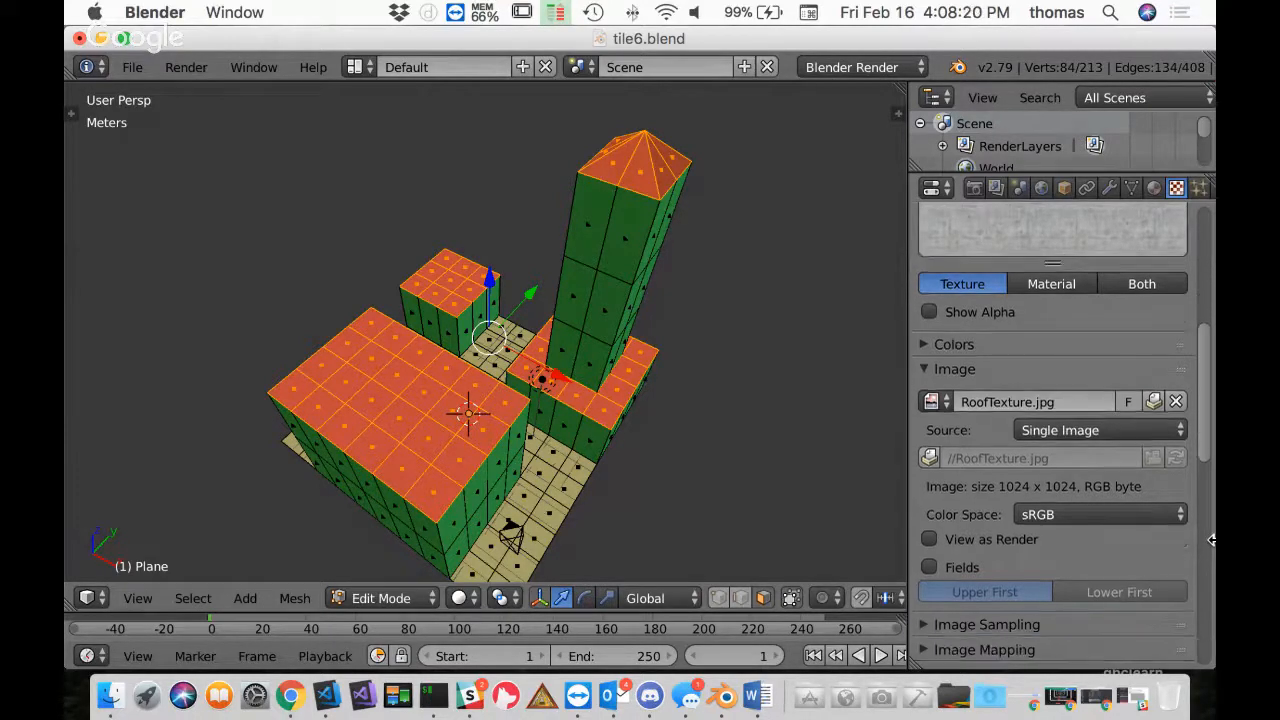
scroll(1052, 228, "up", 4)
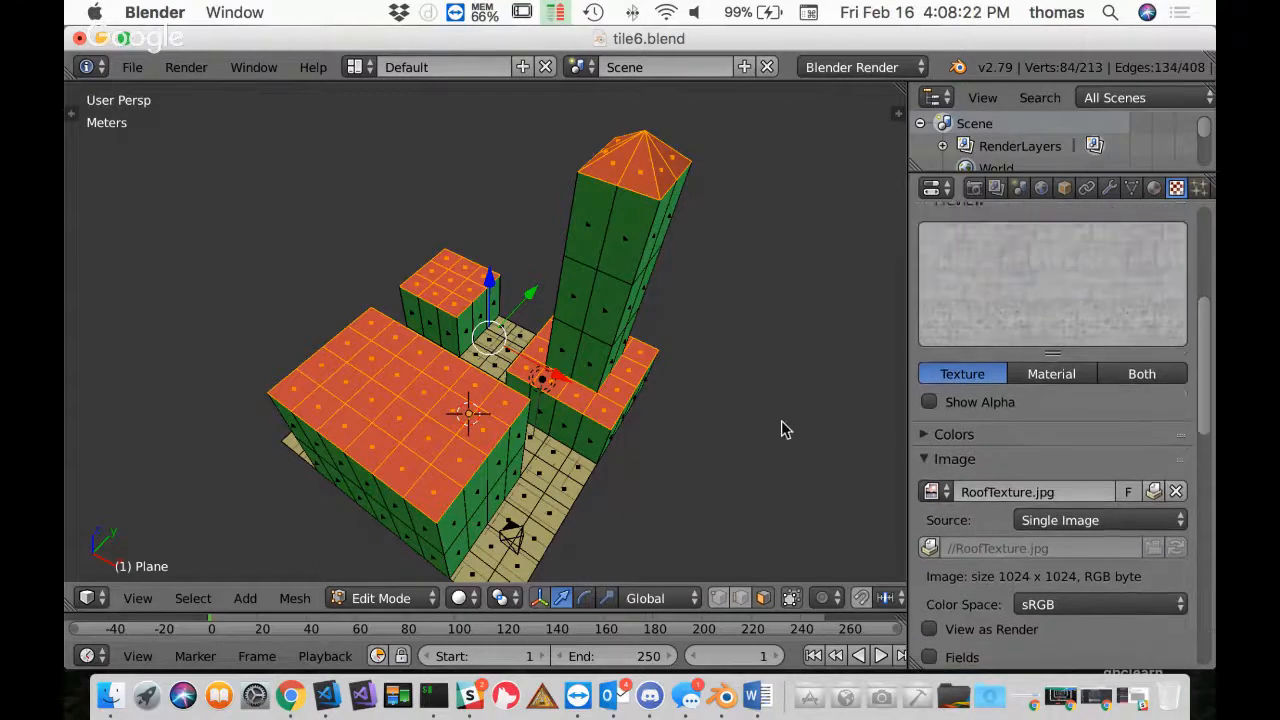
key("ctrl+s")
left_click(600, 405)
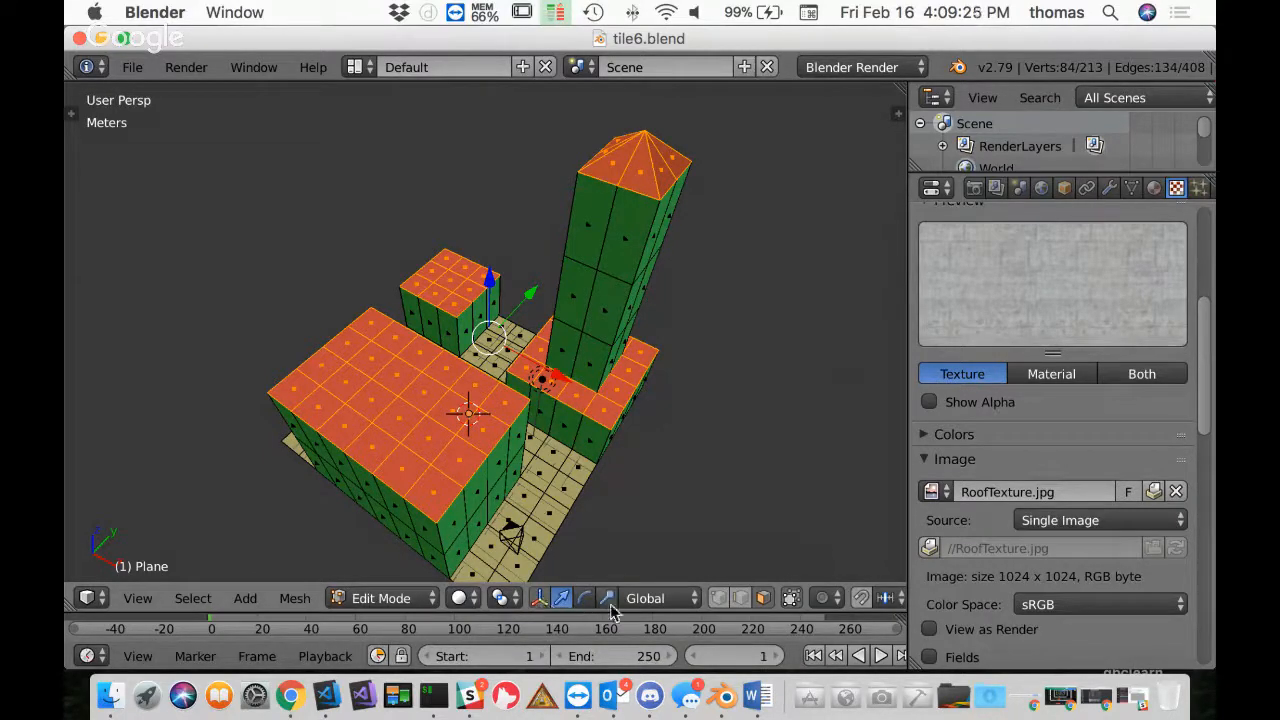
Set the viewport shading to Texture, inspect the building tile from several sides and switch to Object Mode
left_click(459, 602)
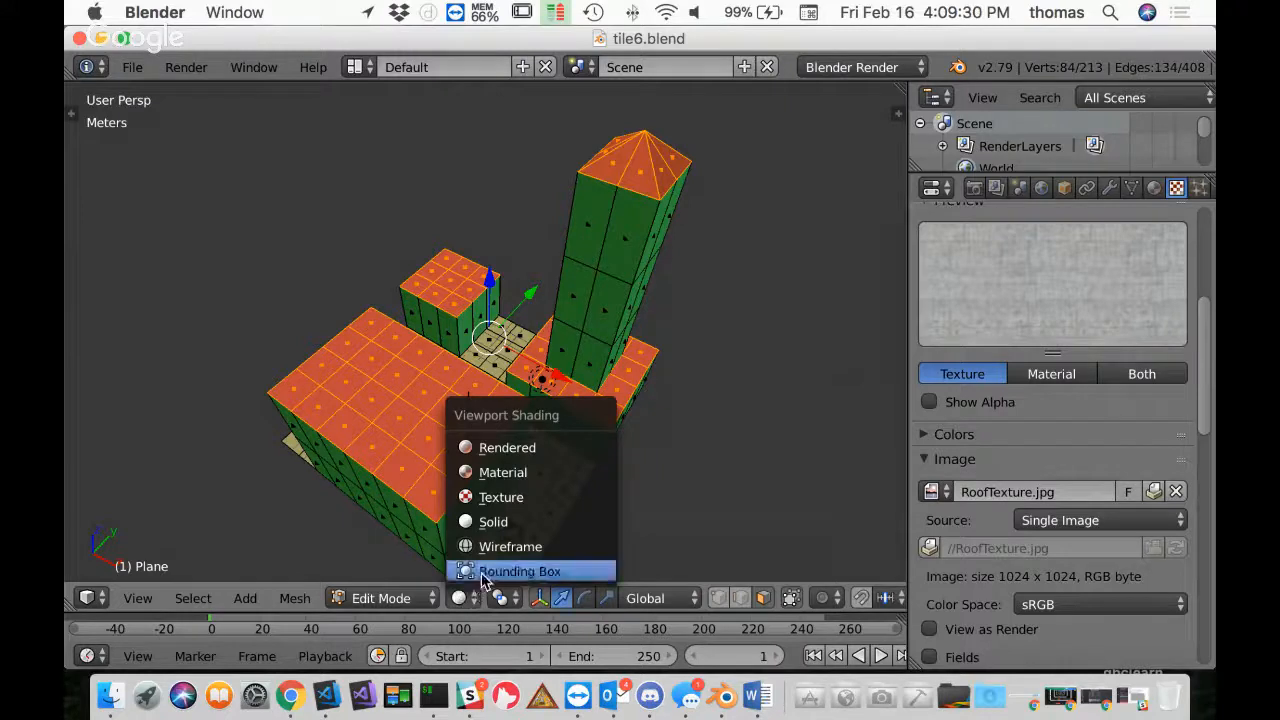
left_click(500, 497)
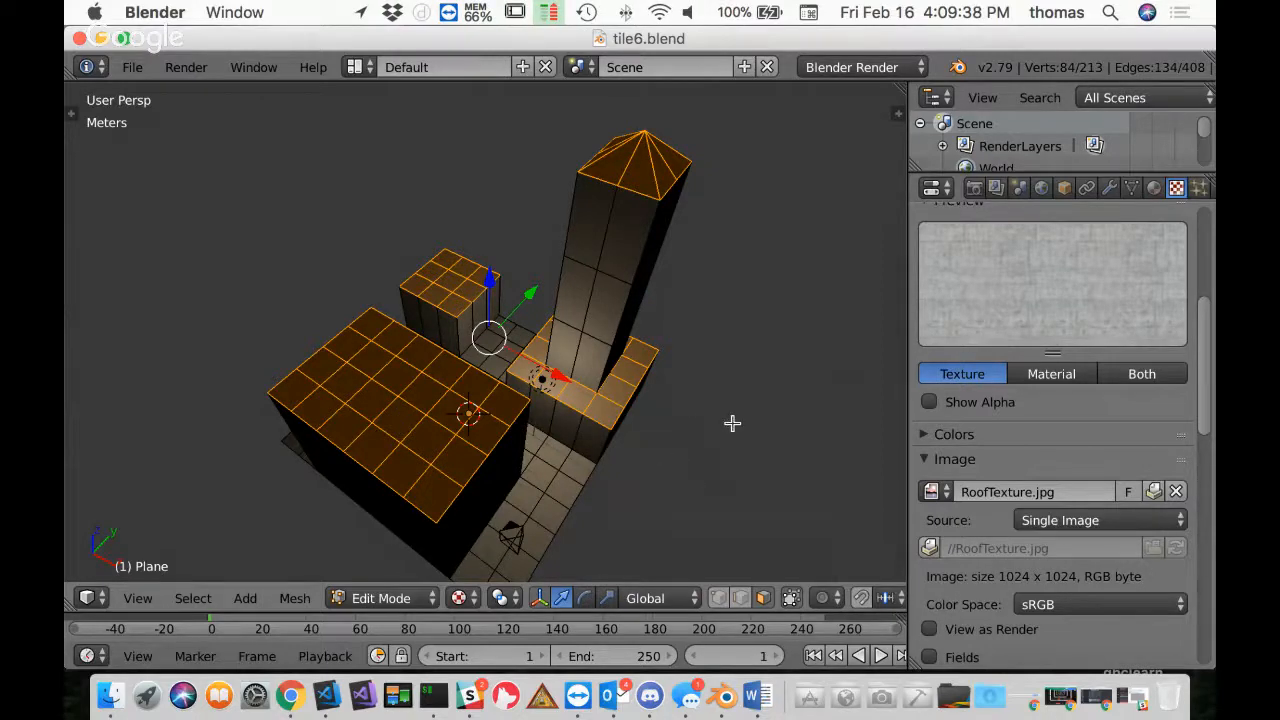
middle_click_drag(732, 423, 672, 348)
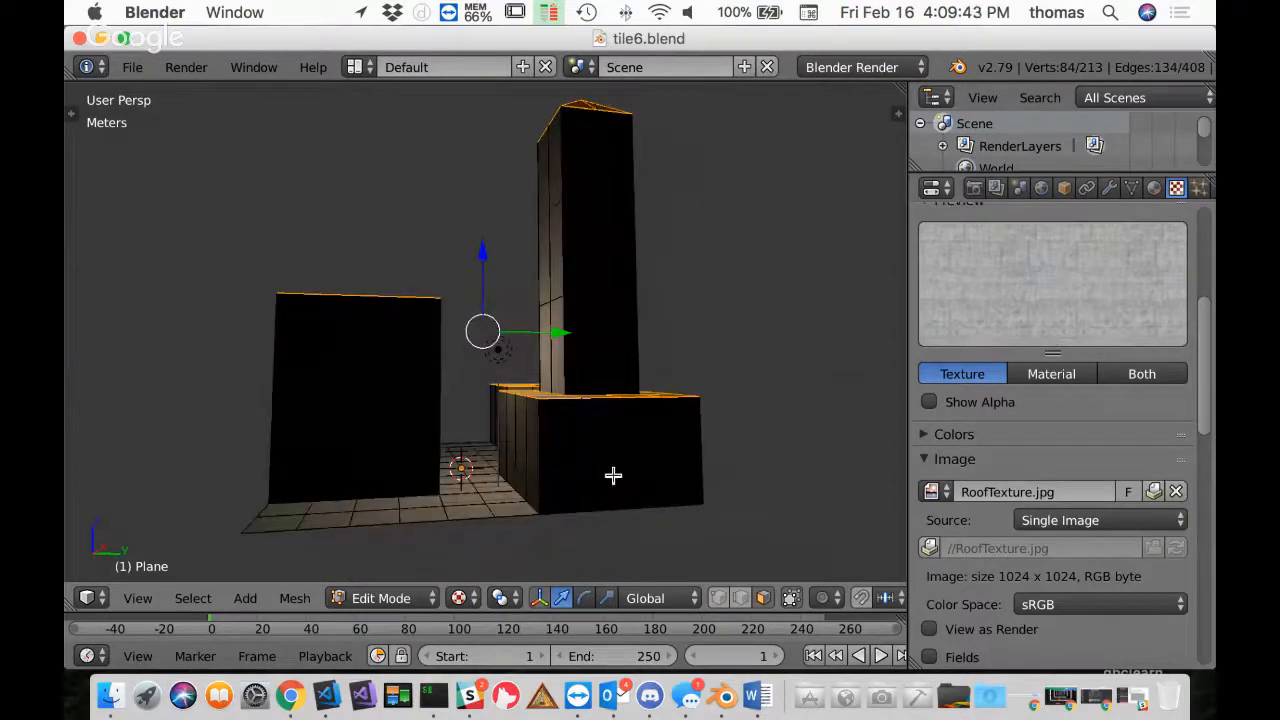
middle_click_drag(606, 429, 578, 497)
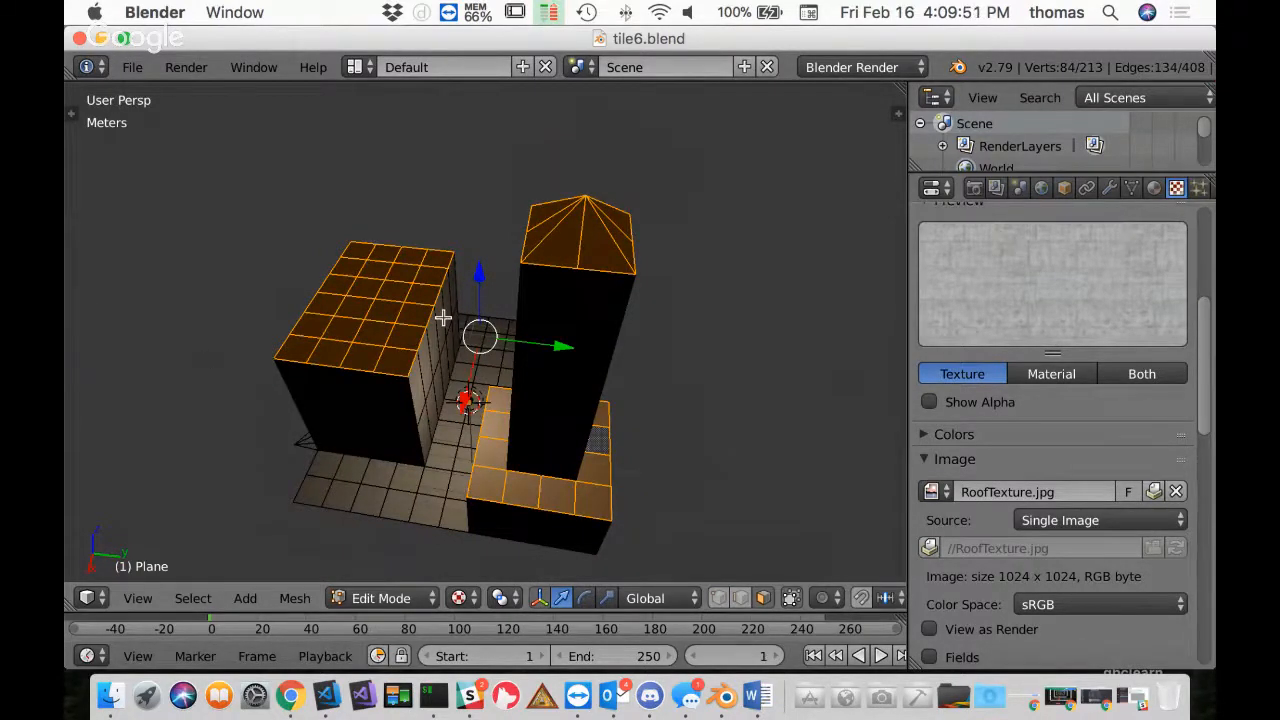
key("Tab")
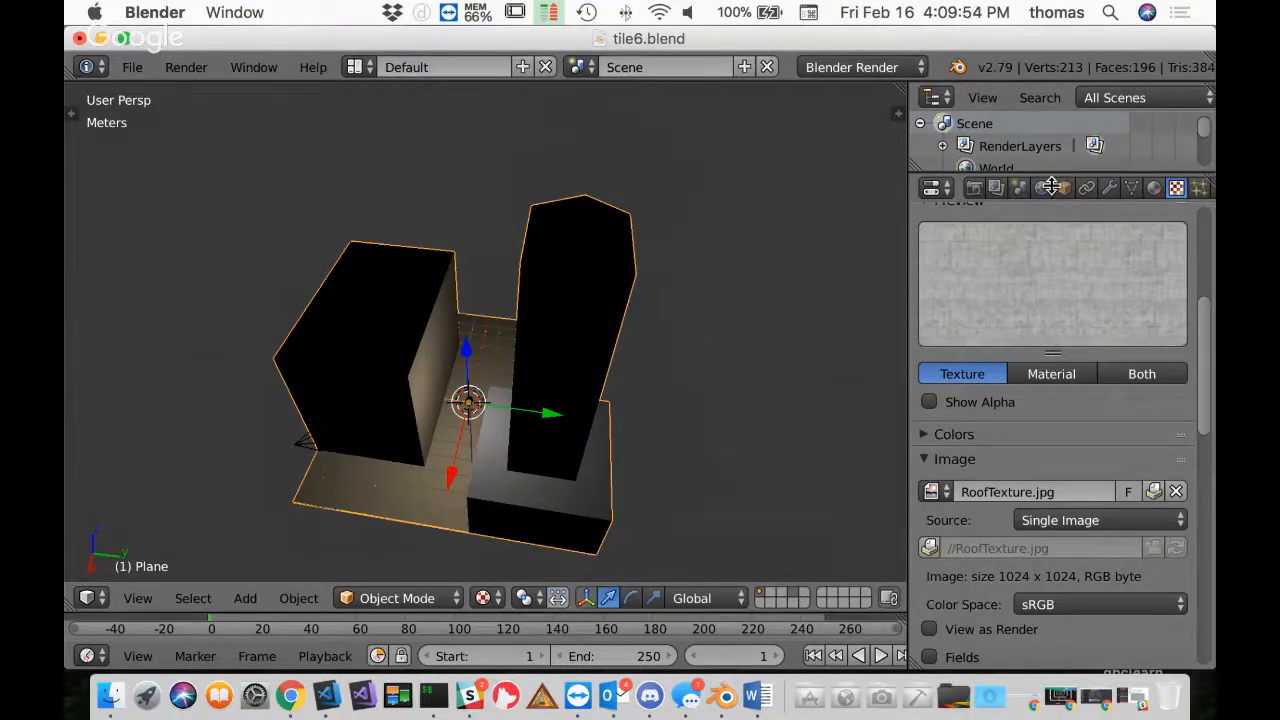
Enlarge the outliner to reach the Lamp and place a duplicate of it outside the large block, near the camera
left_click_drag(1051, 187, 1057, 298)
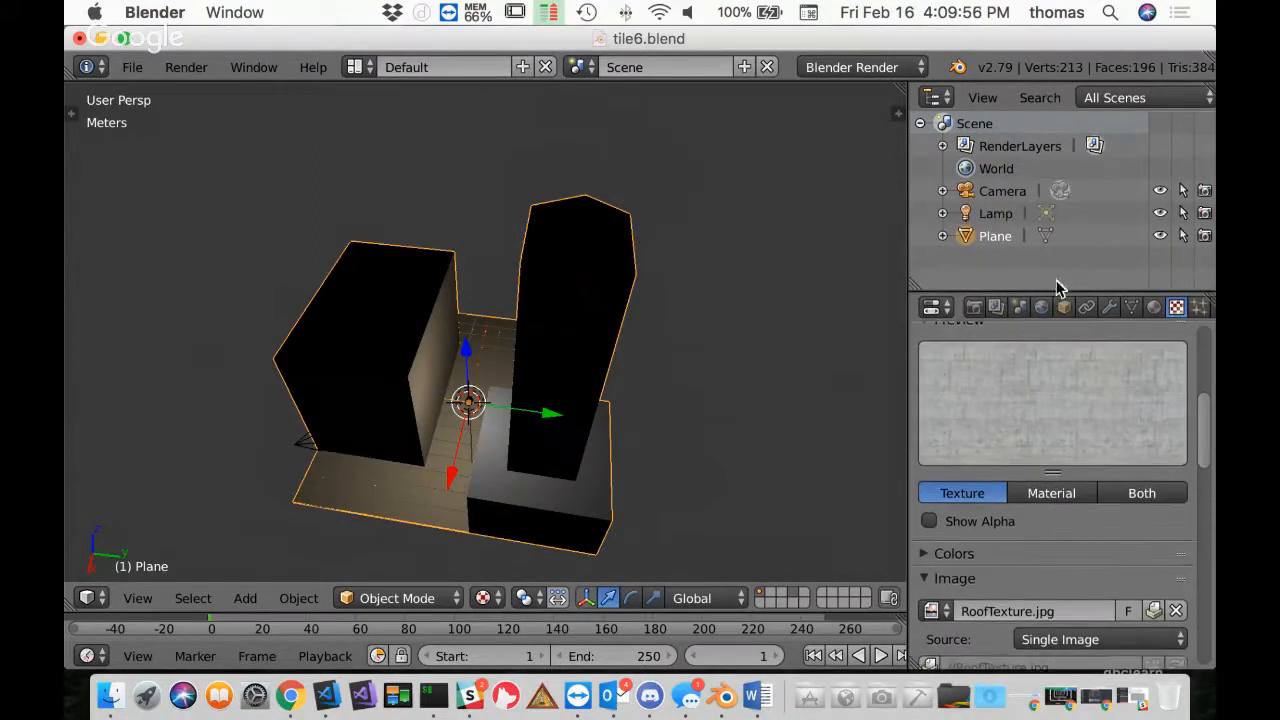
left_click(991, 215)
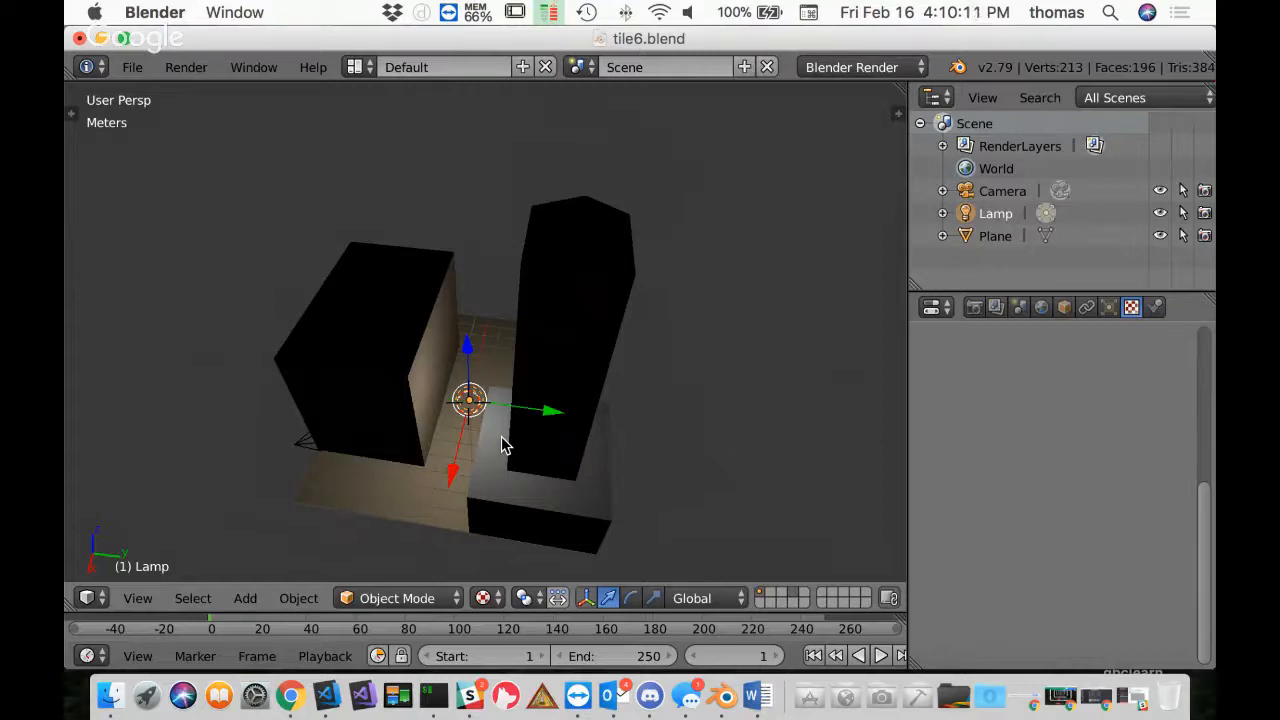
key("shift+d")
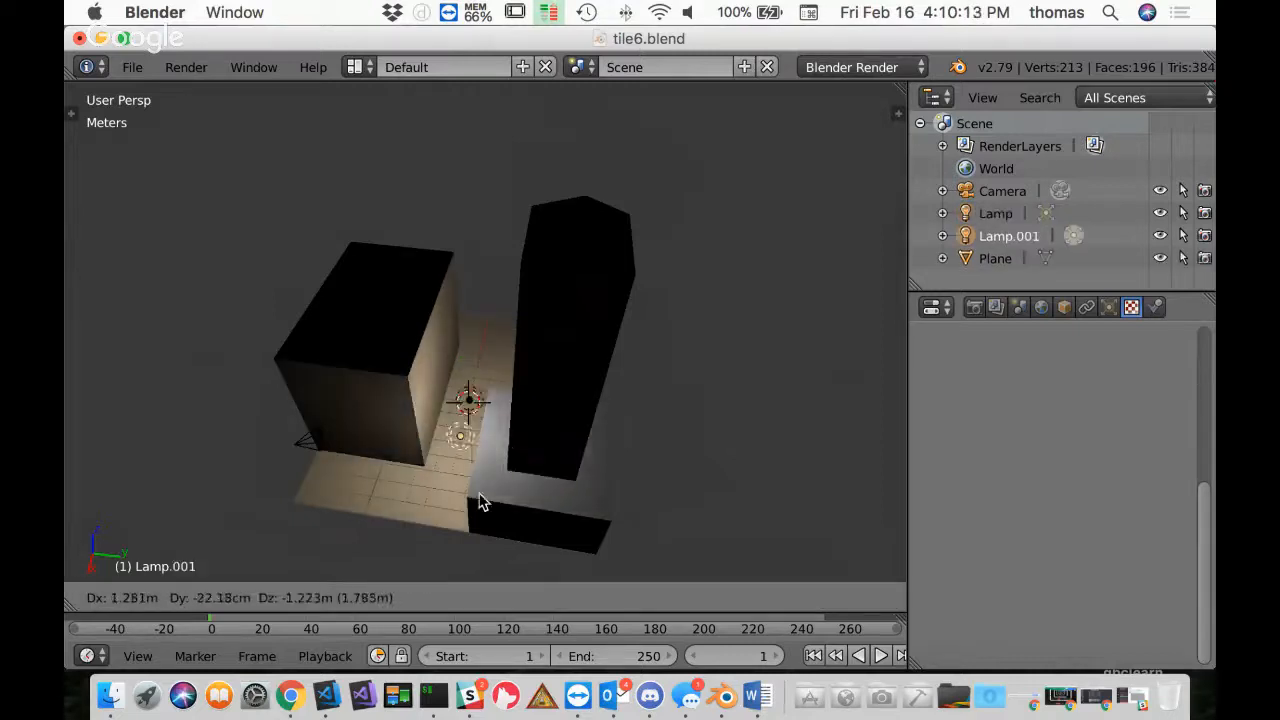
left_click(302, 514)
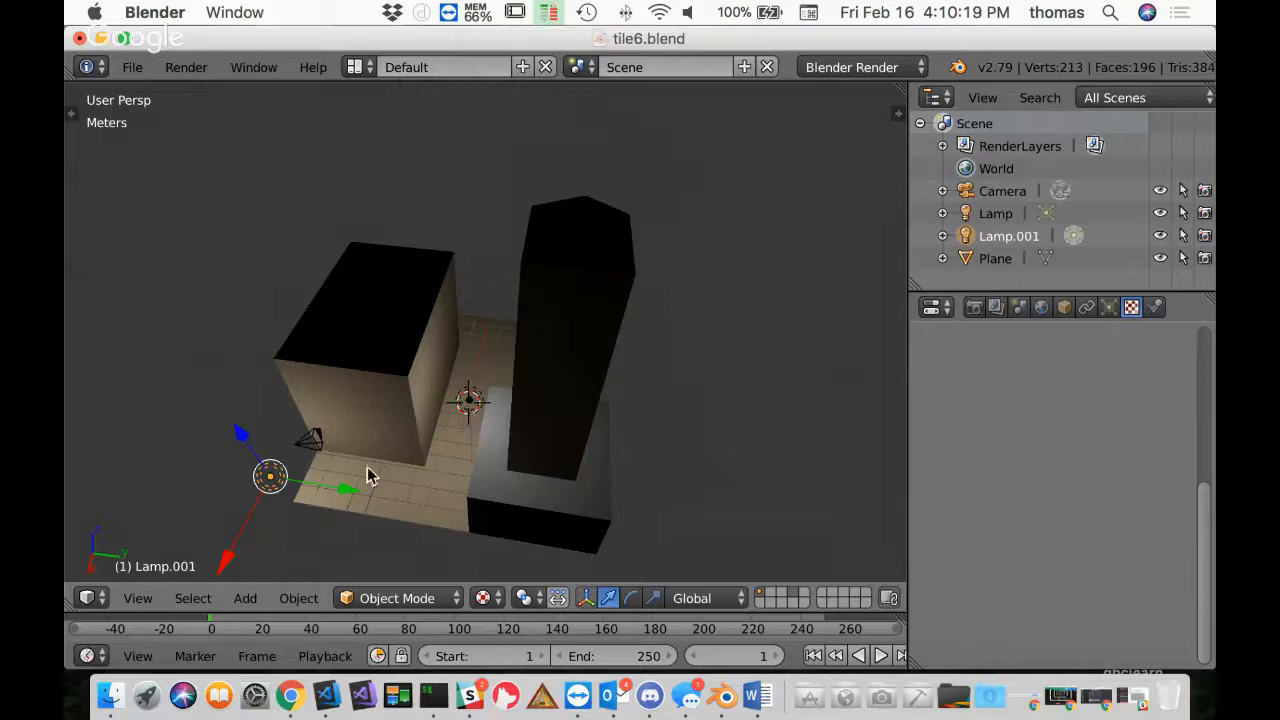
Duplicate the new lamp to the outer side of the tower's low block and raise the copy along Z
key("shift+d")
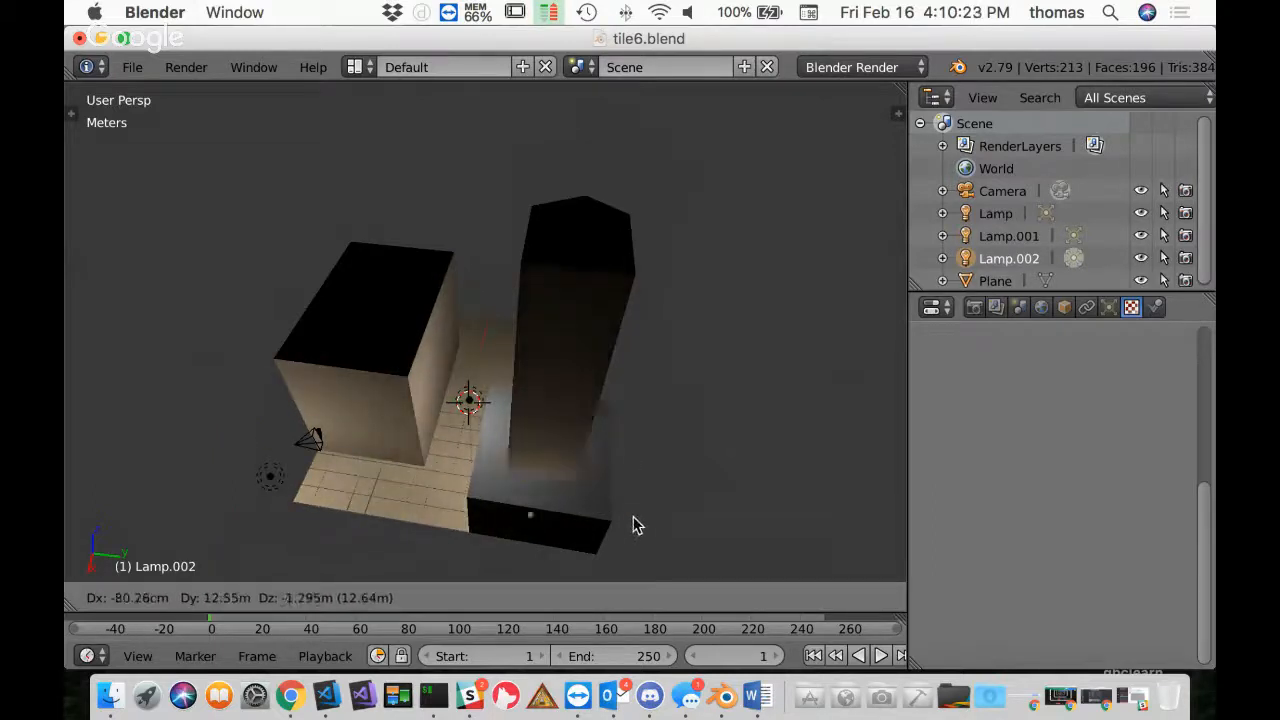
left_click(630, 560)
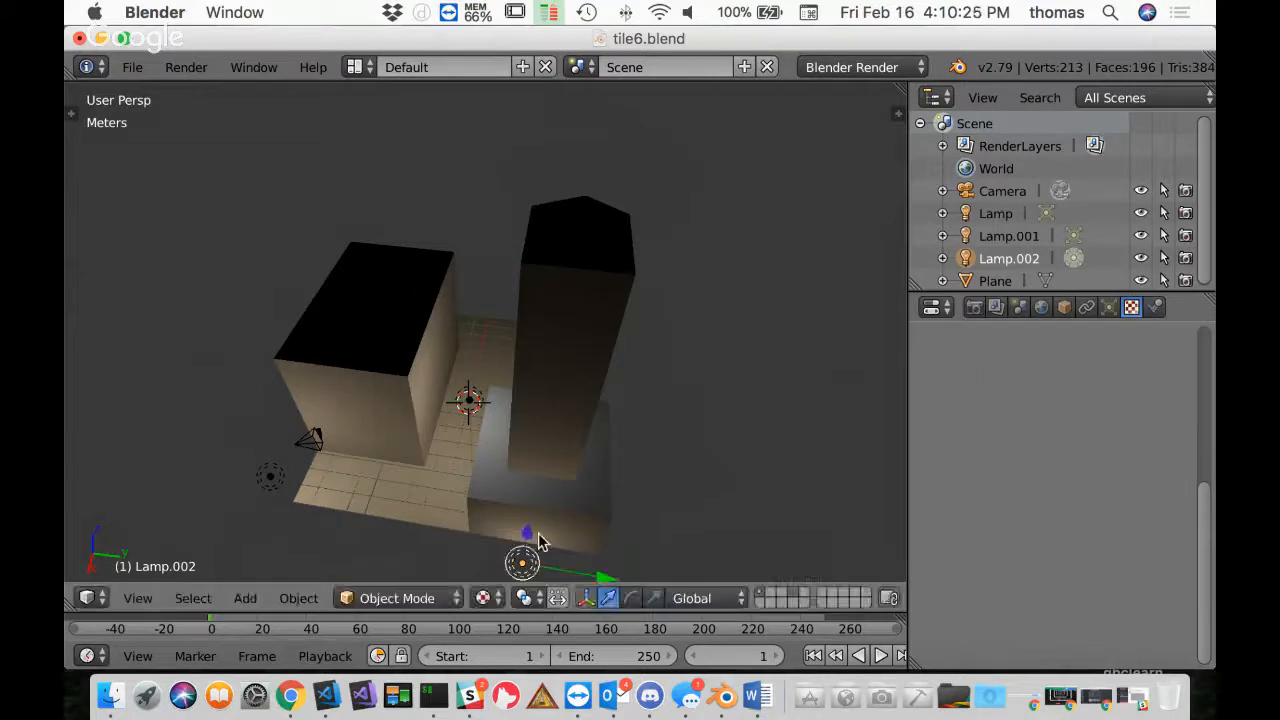
left_click_drag(530, 540, 488, 403)
Duplicate the raised lamp to the tower's next outer side and shift the copy about -5.5 m along the global X axis
middle_click_drag(780, 363, 676, 316)
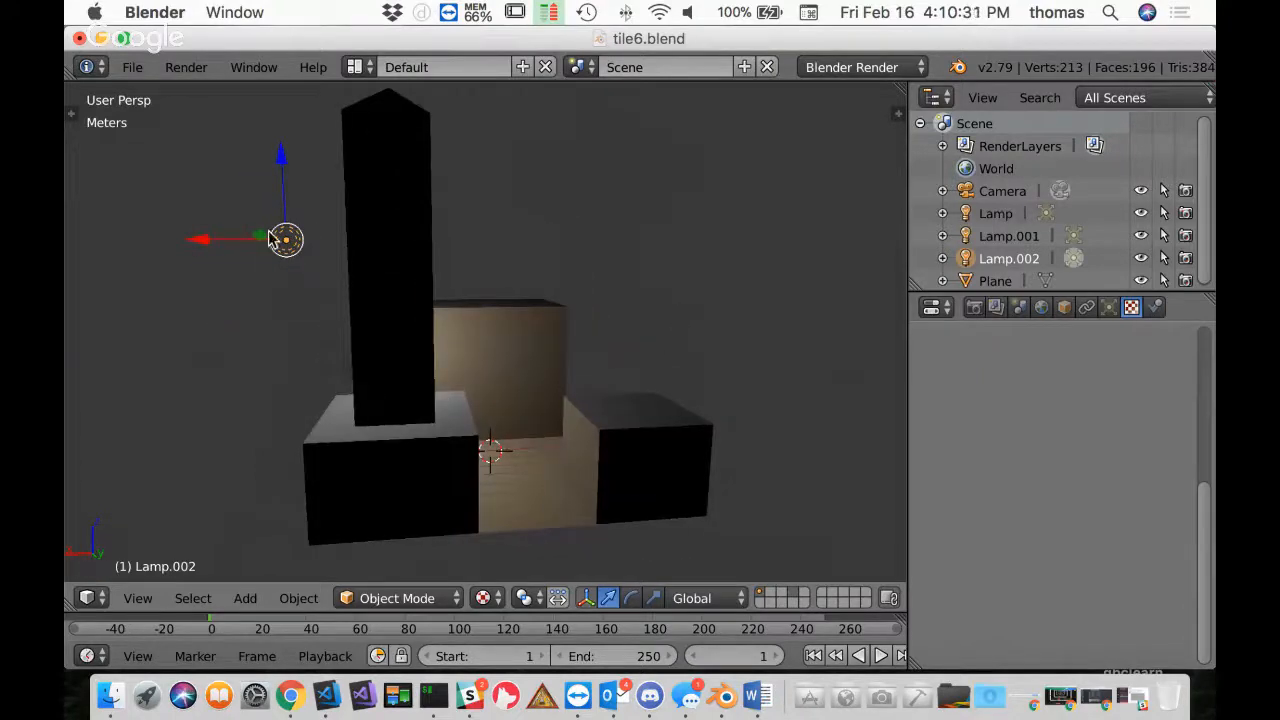
middle_click_drag(517, 300, 490, 382)
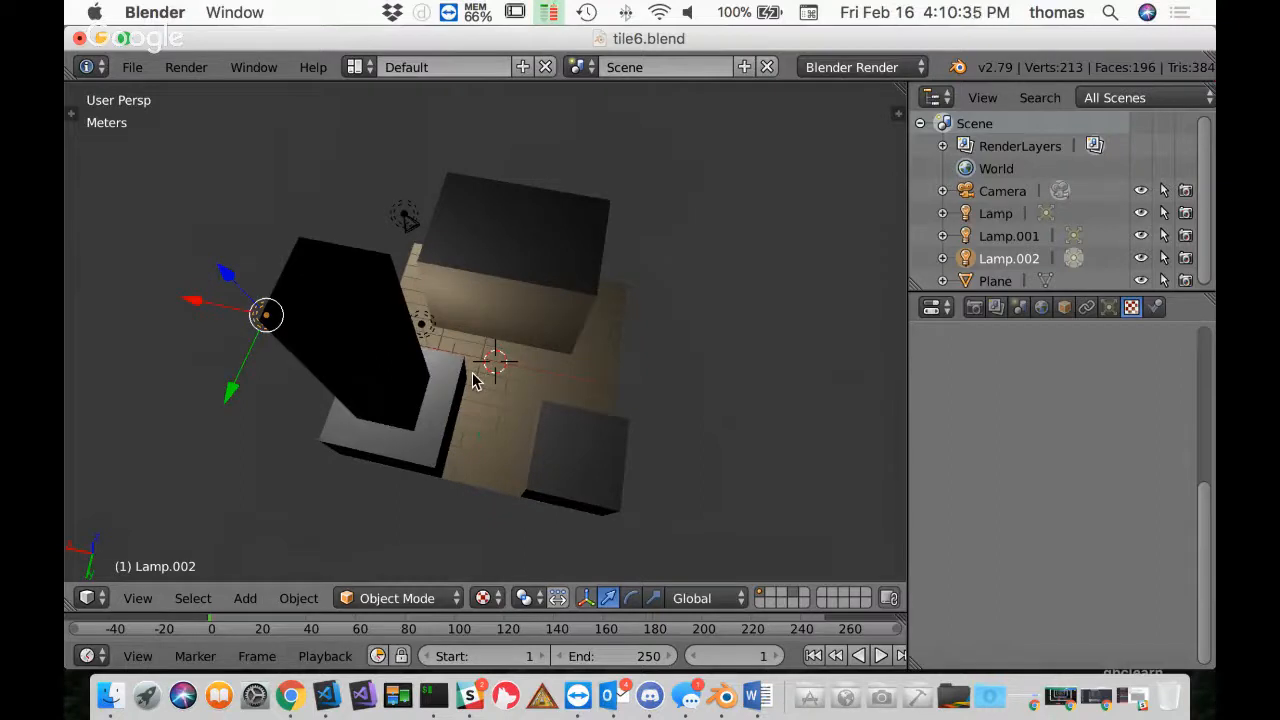
key("shift+d")
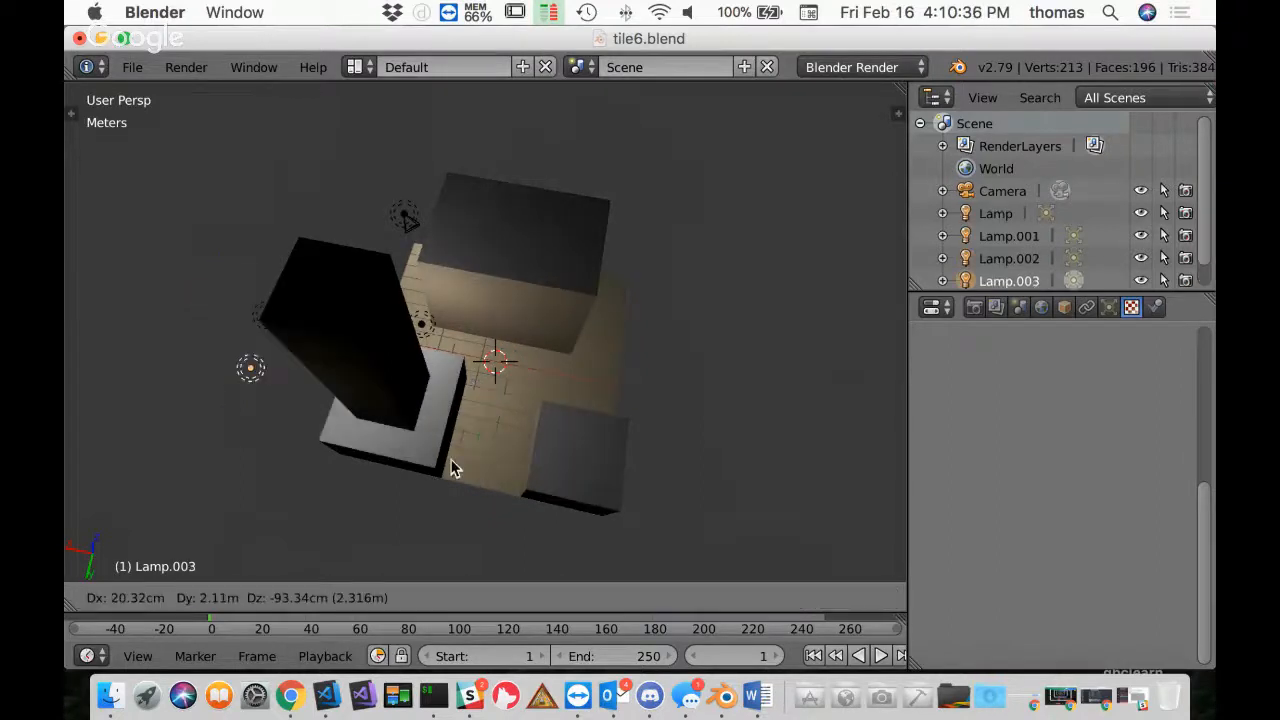
left_click(433, 518)
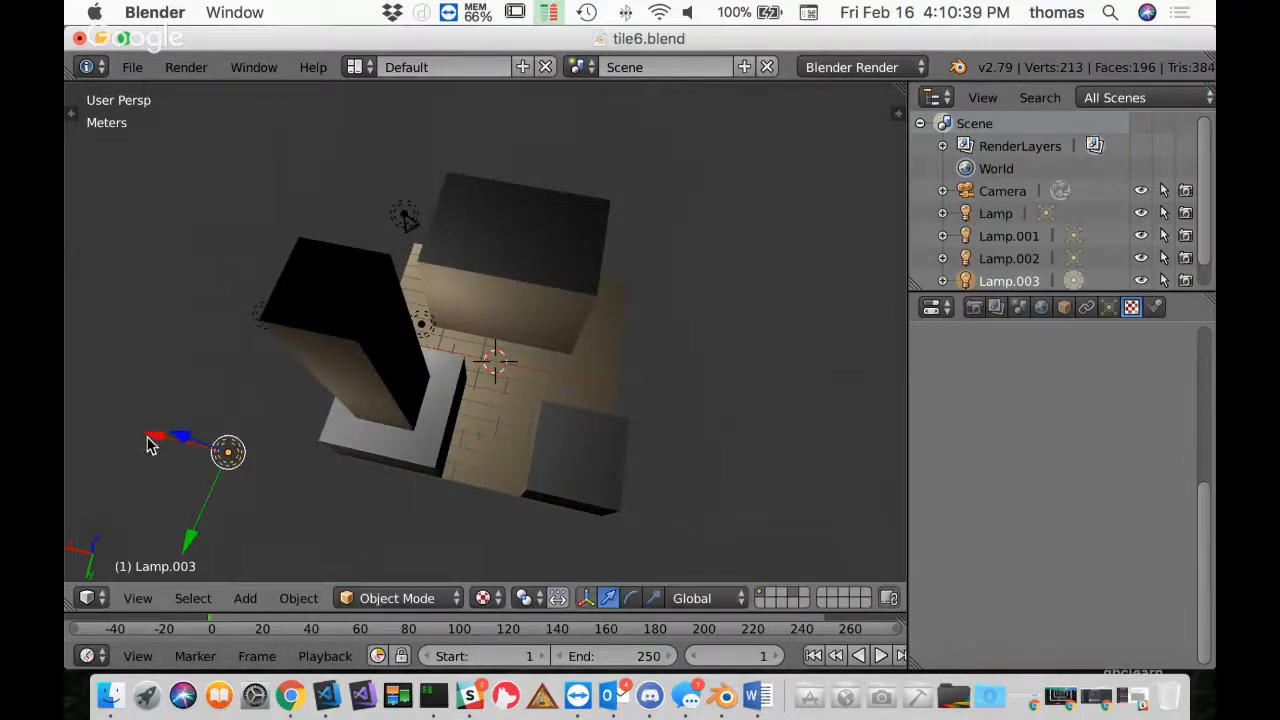
key("g")
key("x")
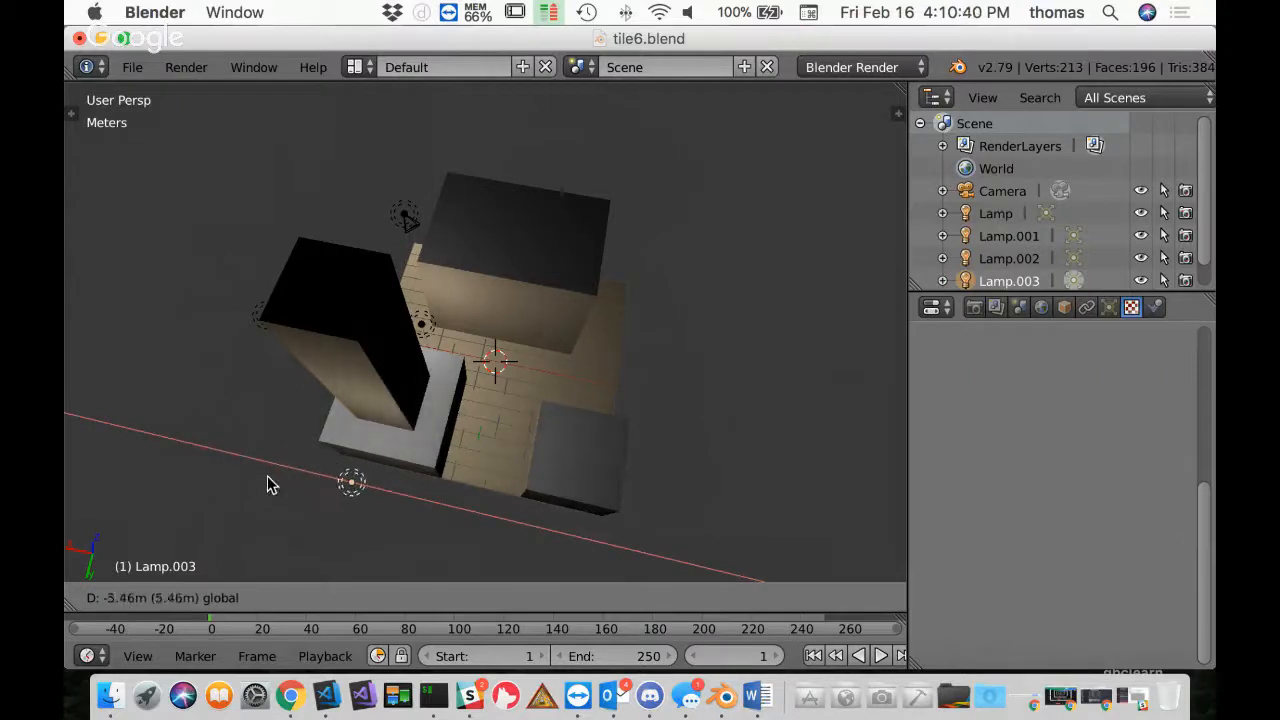
left_click(268, 485)
Keep the viewport shading on Texture and raise the newest lamp along Z to about the height of the neighbouring lamp
middle_click_drag(474, 394, 482, 295)
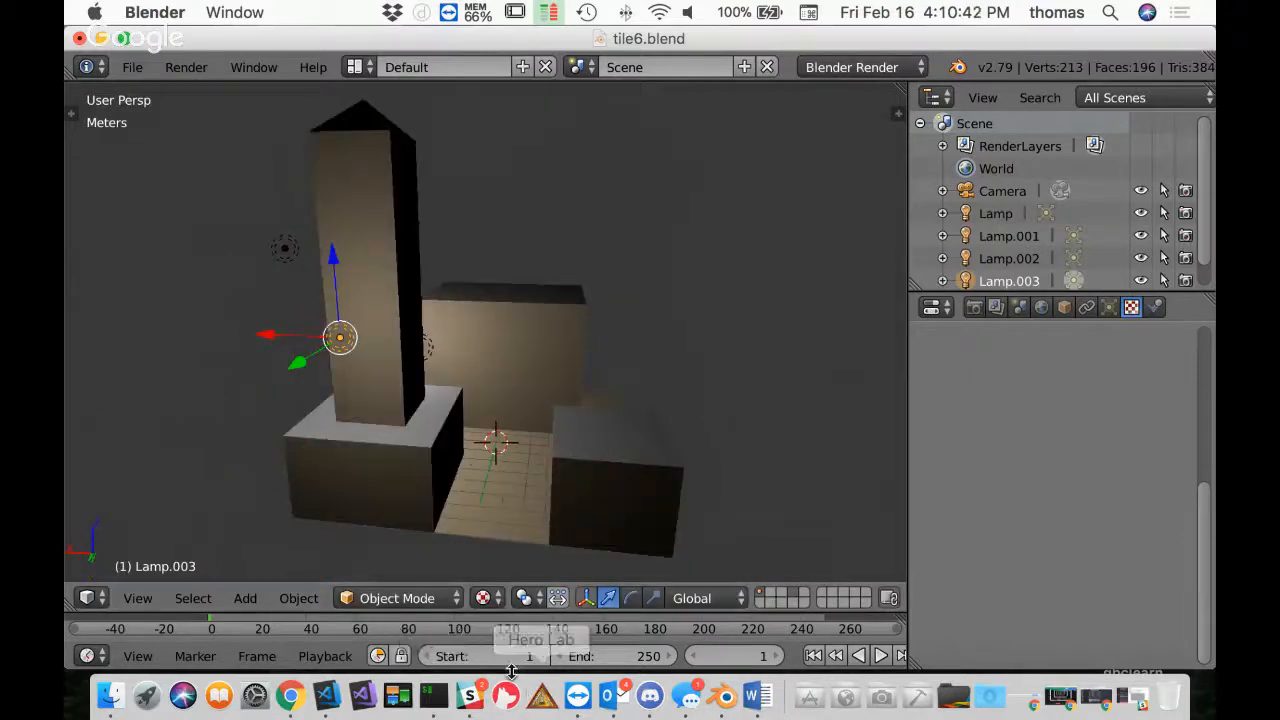
left_click(485, 598)
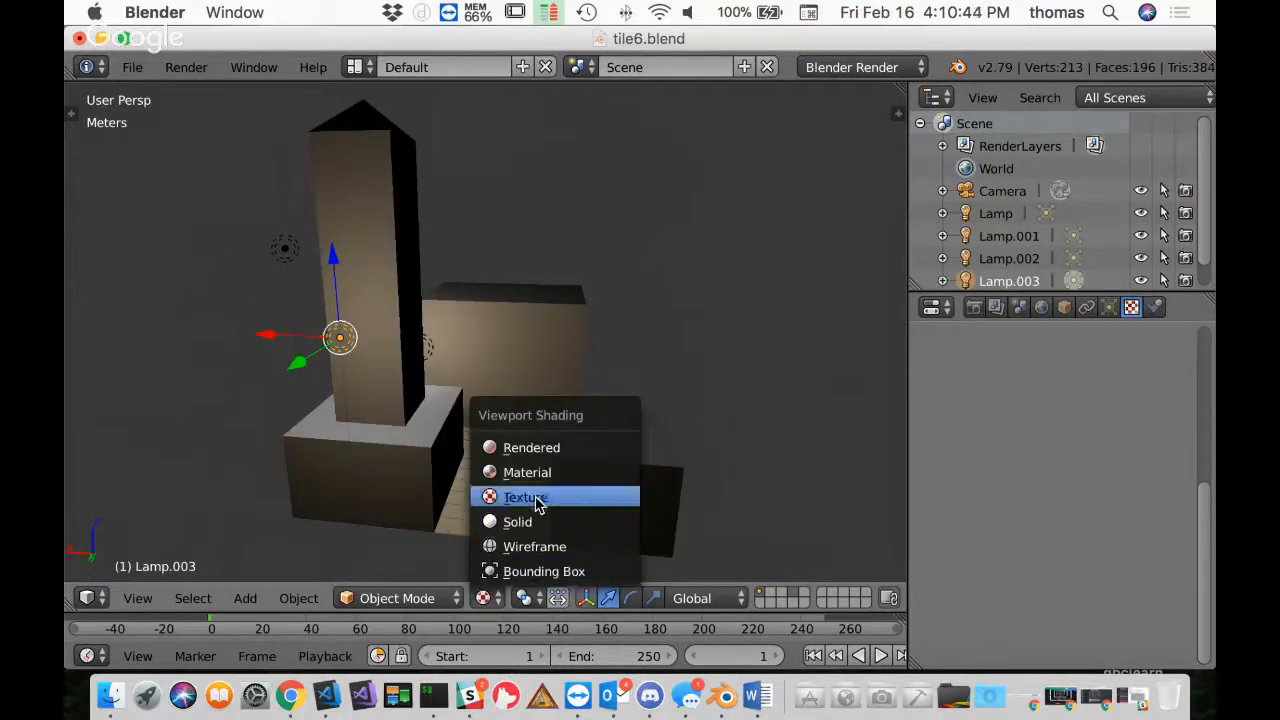
left_click(536, 500)
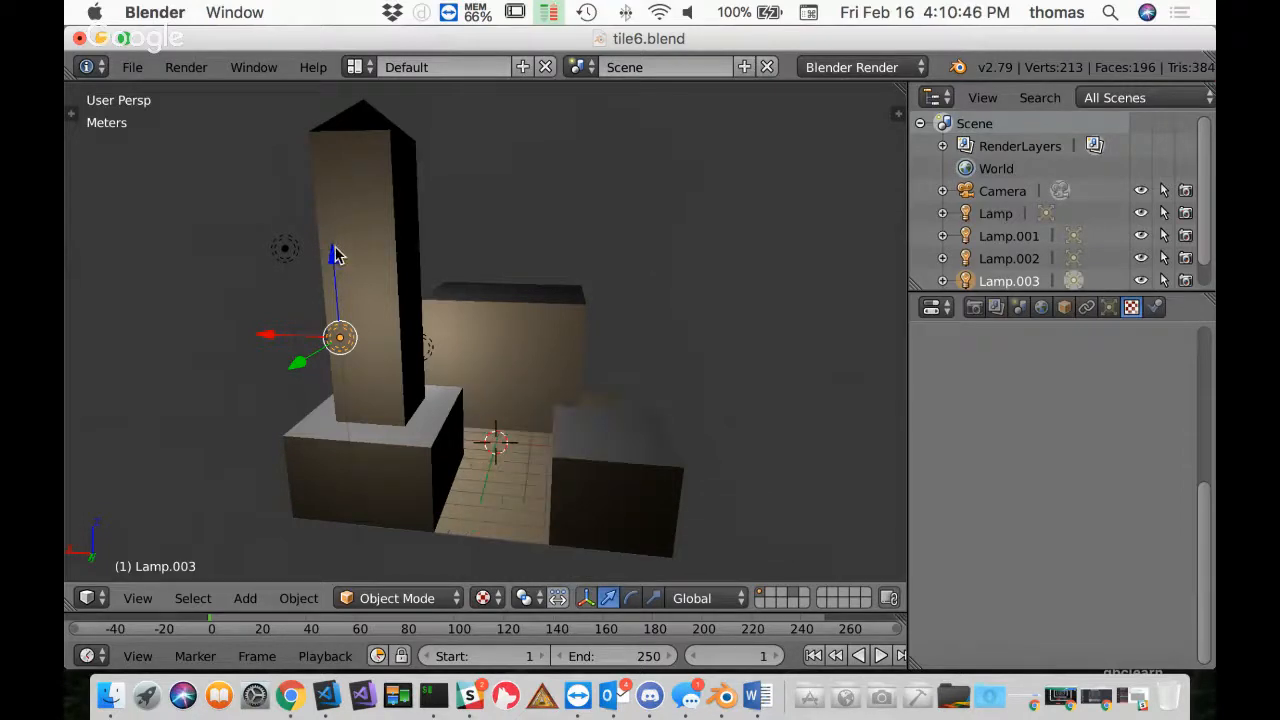
left_click_drag(335, 255, 333, 165)
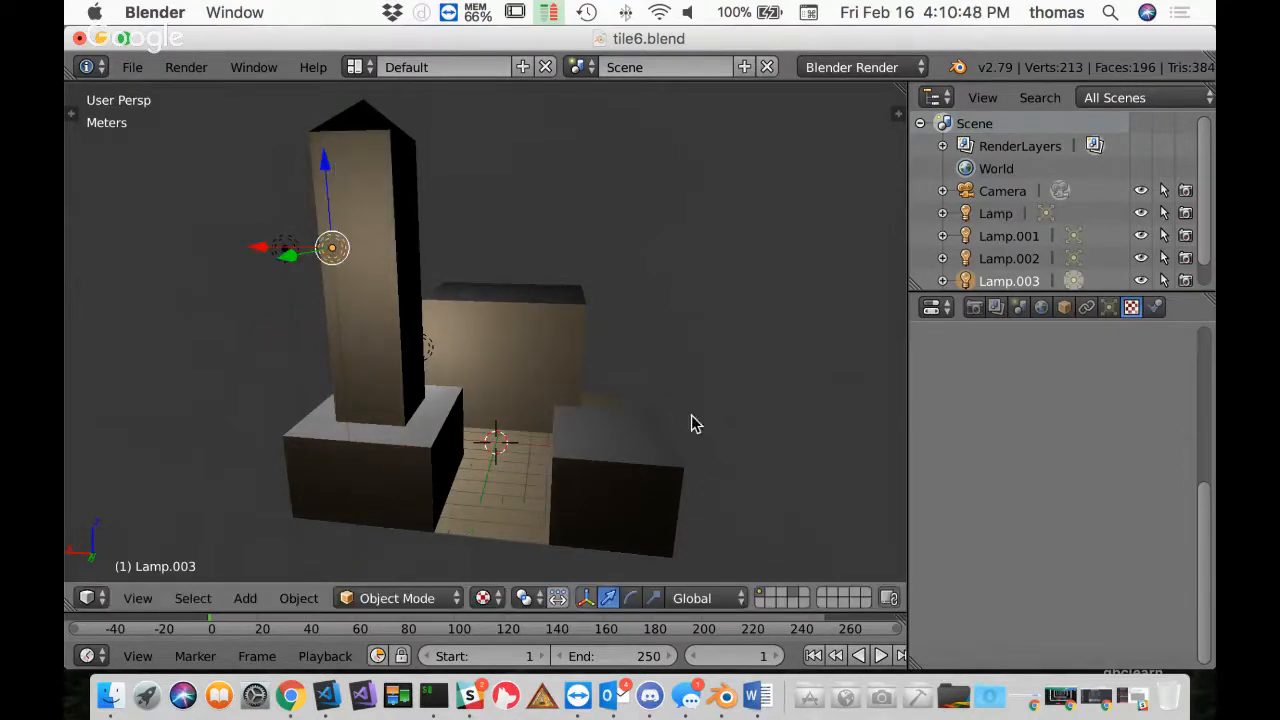
Set the energy of the newest lamp, Lamp.003, to 5
middle_click_drag(691, 424, 500, 211)
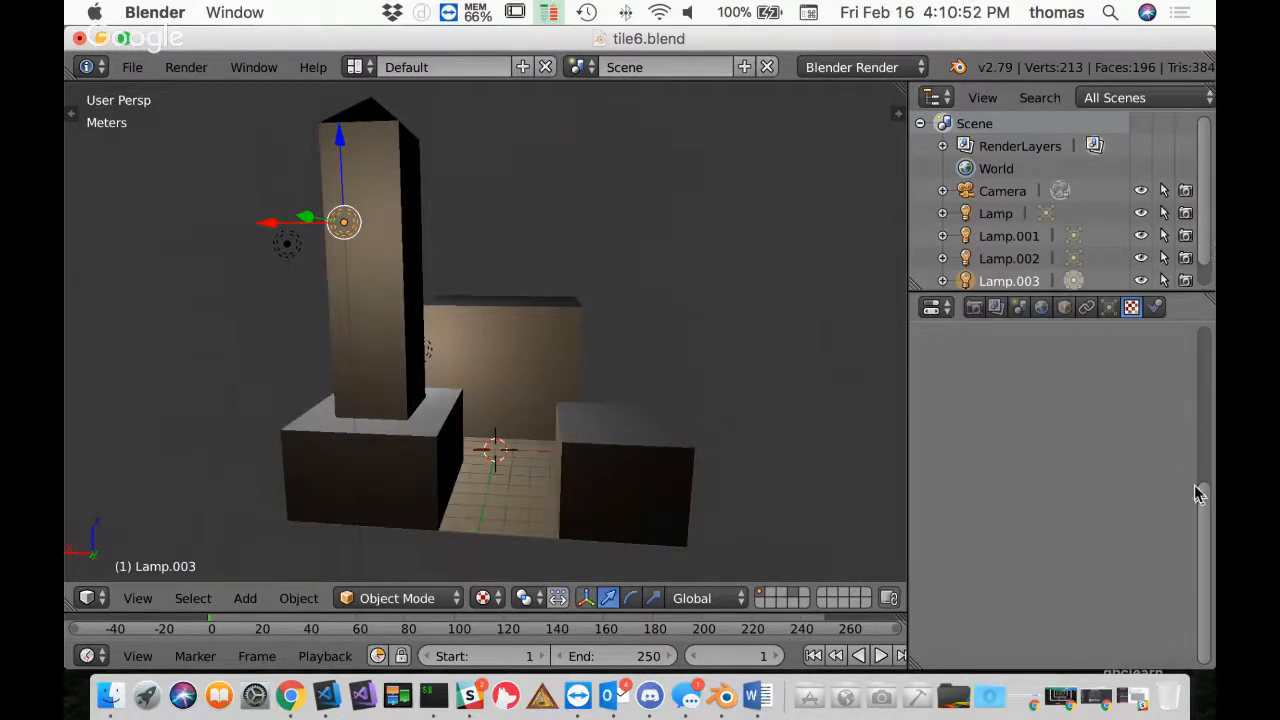
left_click(1109, 308)
scroll(1080, 531, "down", 5)
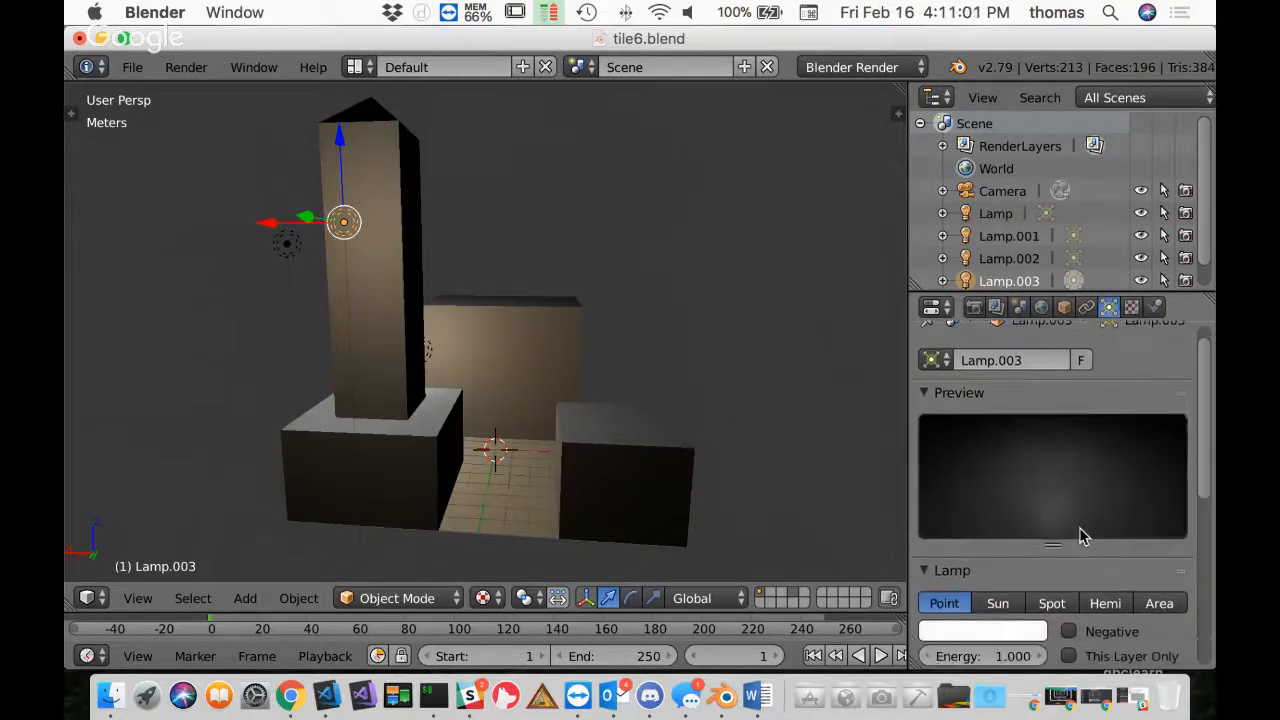
left_click(1015, 431)
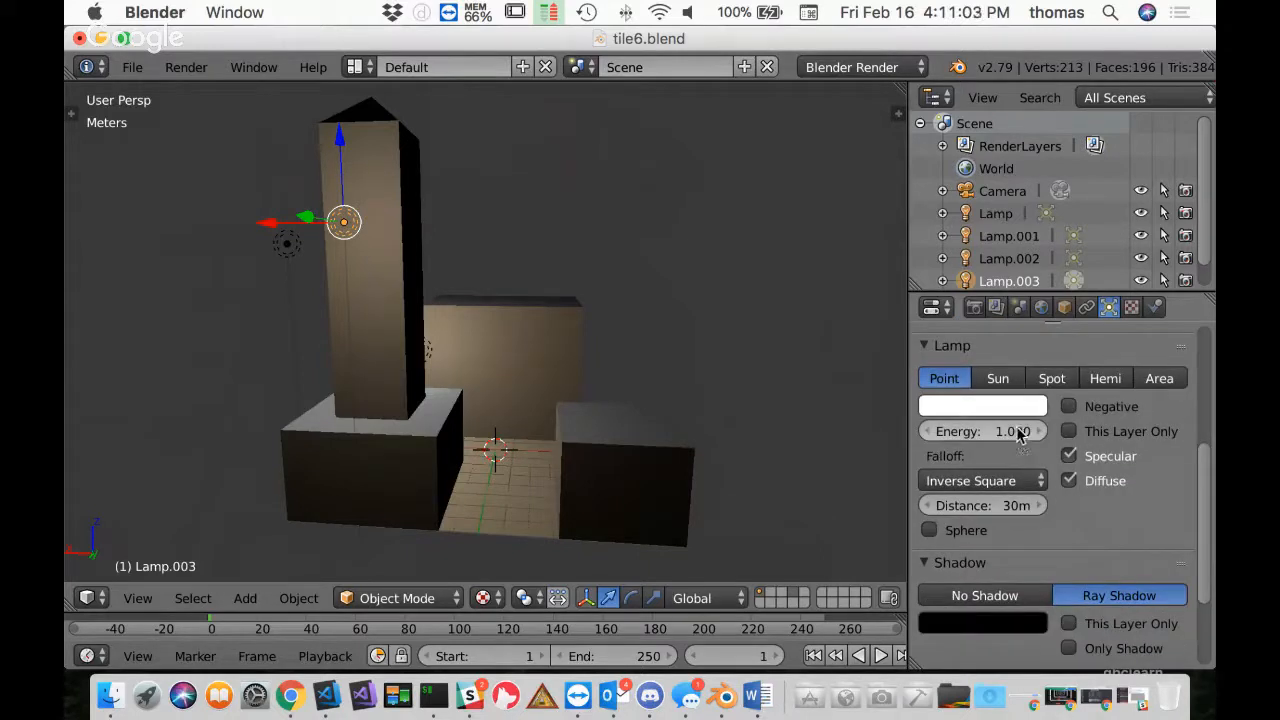
type("5")
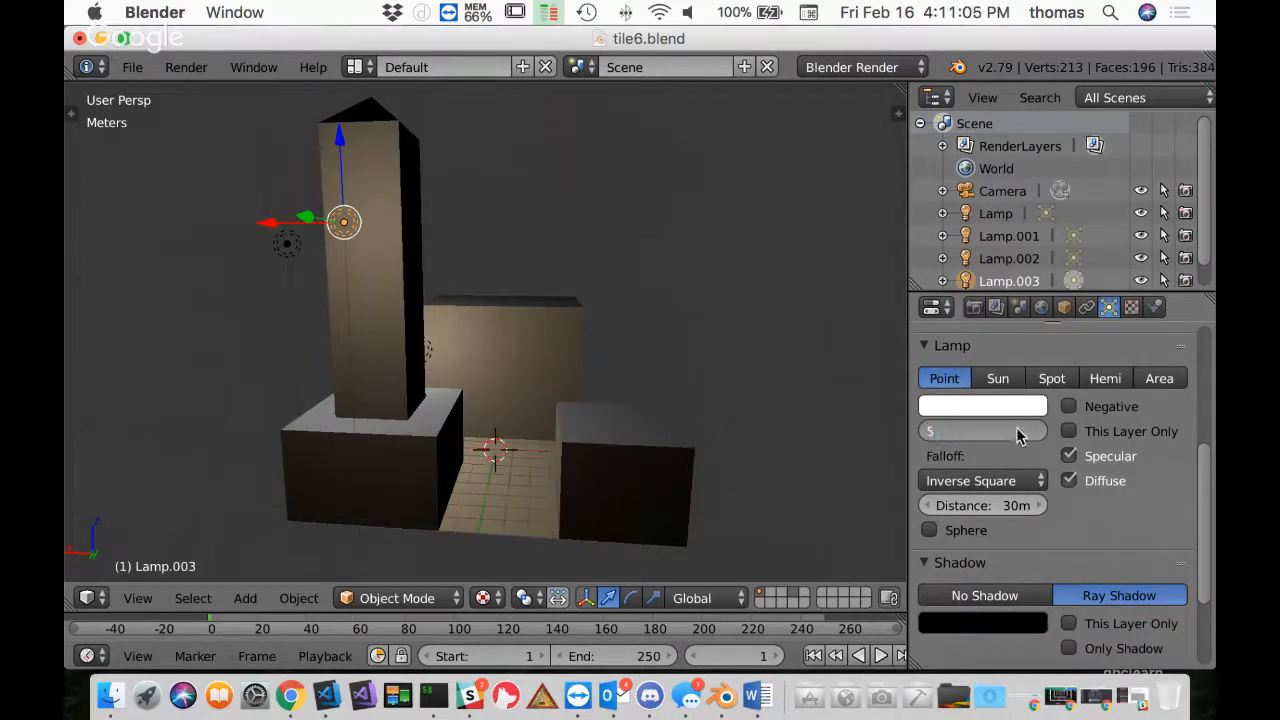
key("Return")
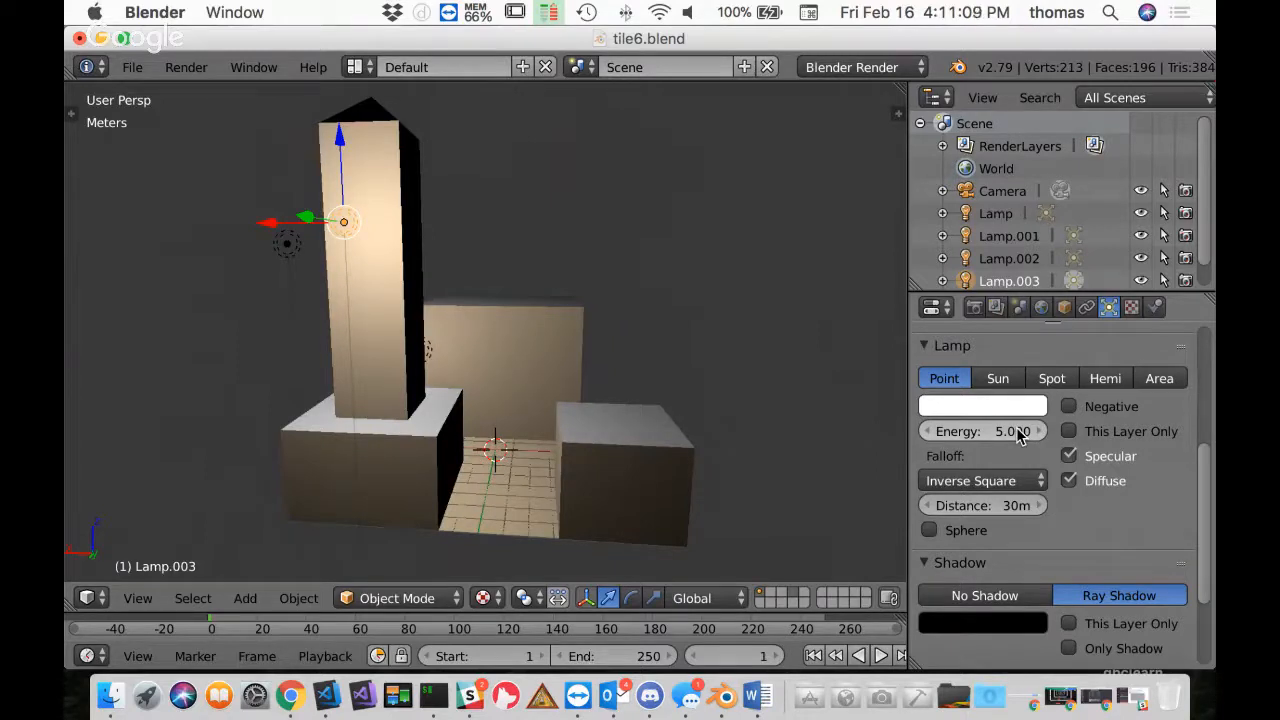
Move Lamp.003 farther out from the tower along the global Y axis by about 2.6 m
middle_click_drag(409, 298, 300, 306)
key("g")
key("y")
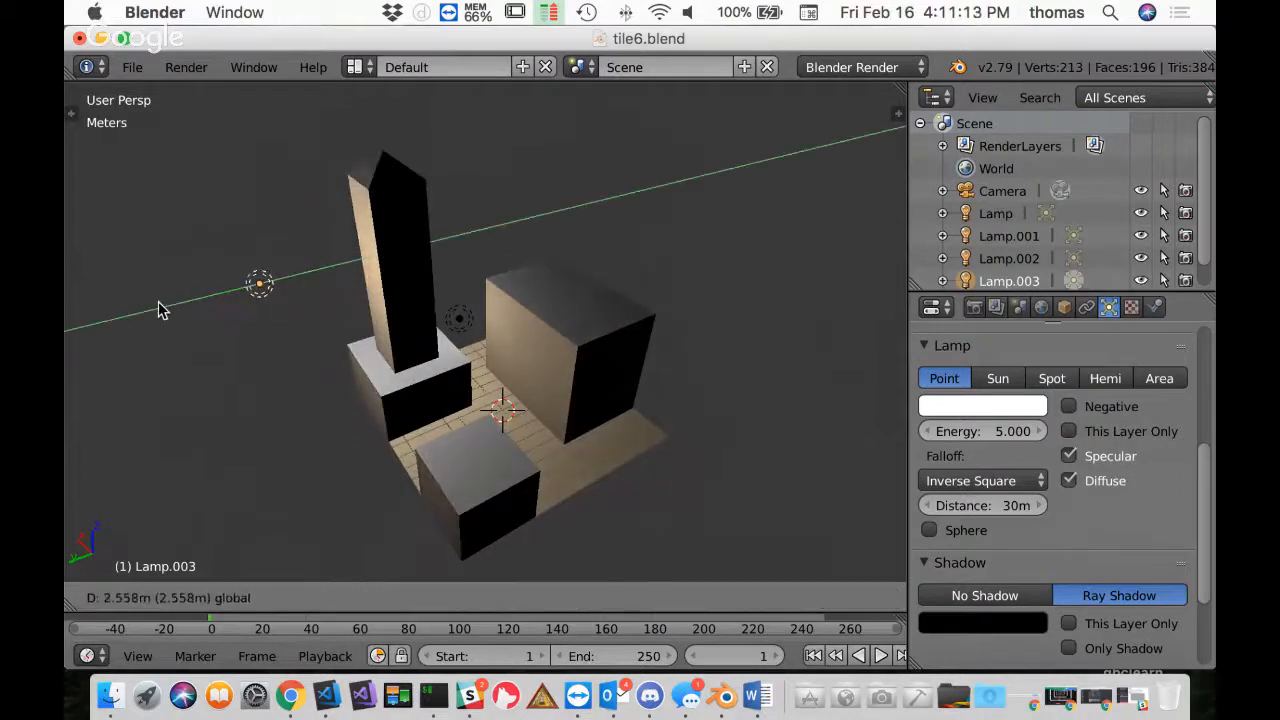
left_click(158, 308)
Duplicate Lamp.003 to the outer side shared by the small and large blocks and raise the copy to light their outer walls
middle_click_drag(600, 329, 535, 294)
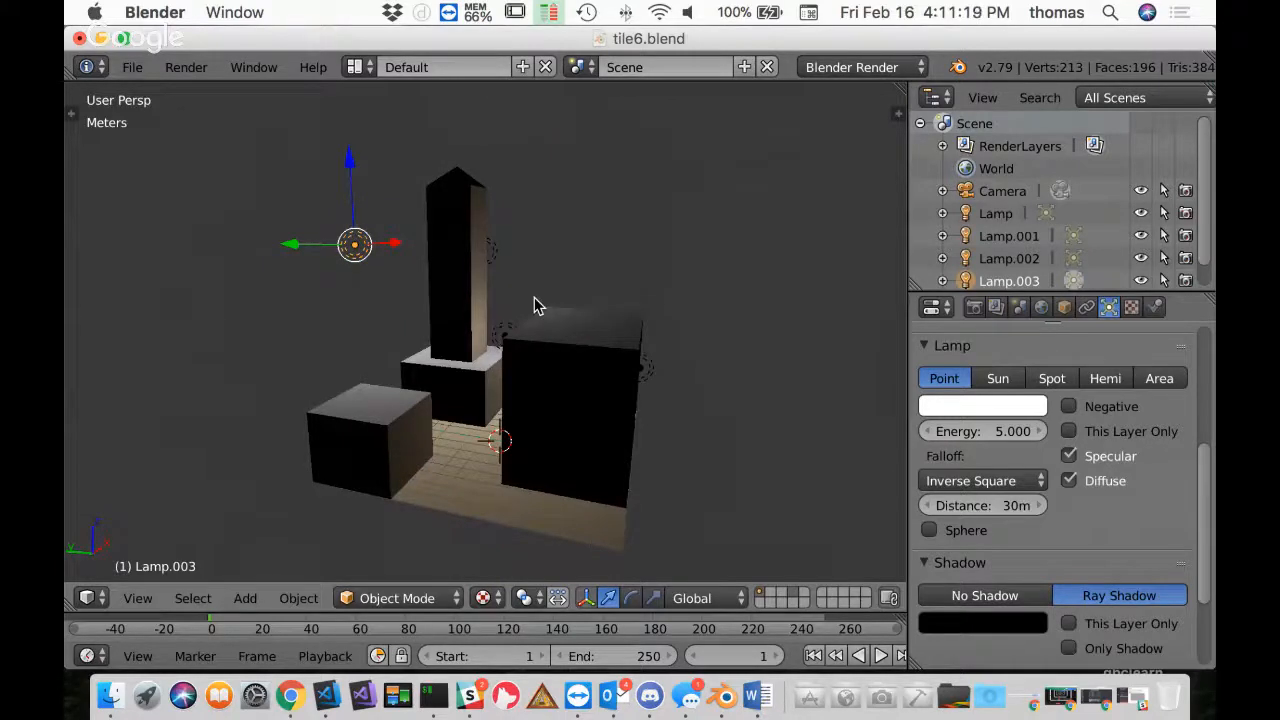
key("shift+d")
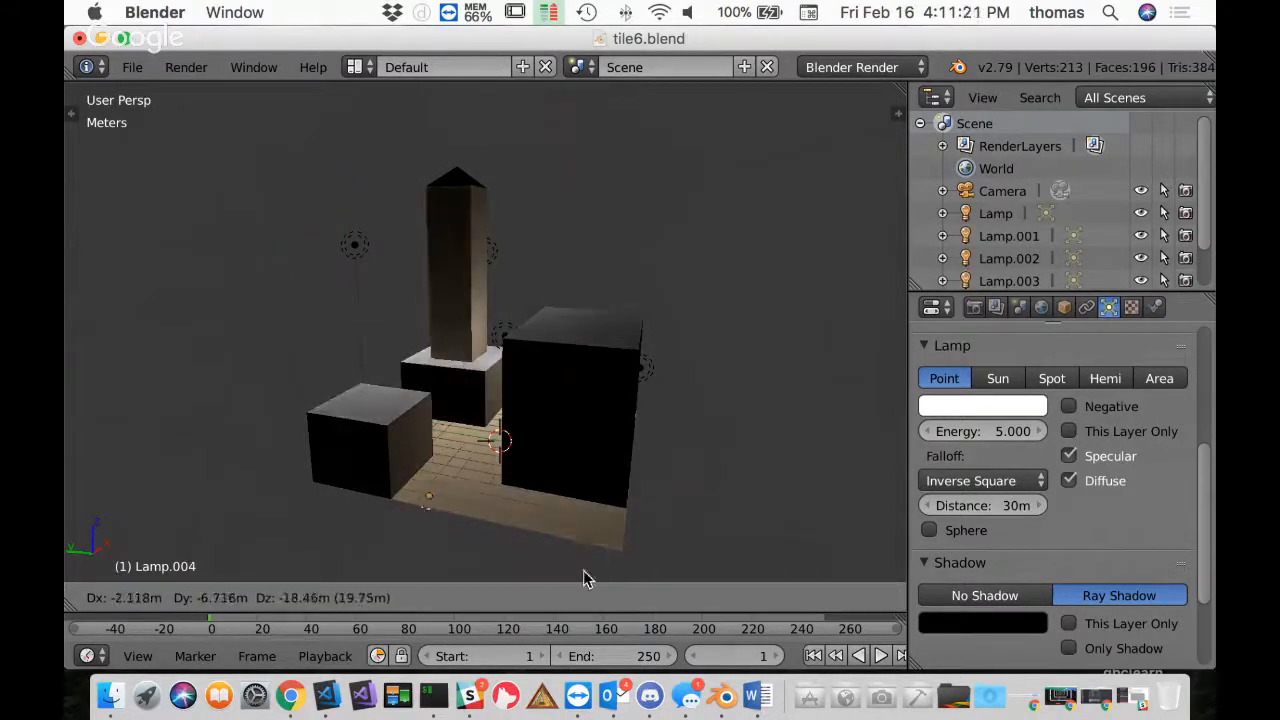
left_click(597, 133)
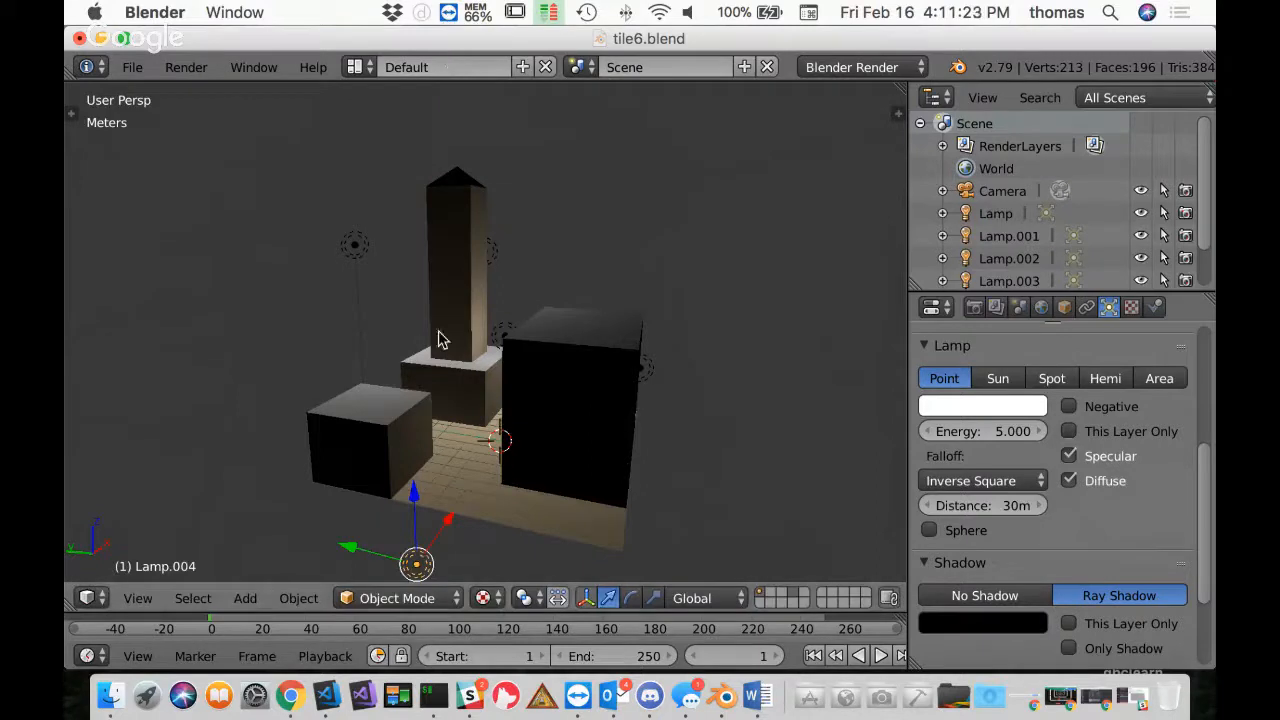
left_click_drag(414, 494, 409, 314)
left_click_drag(457, 371, 340, 530)
left_click_drag(390, 485, 368, 284)
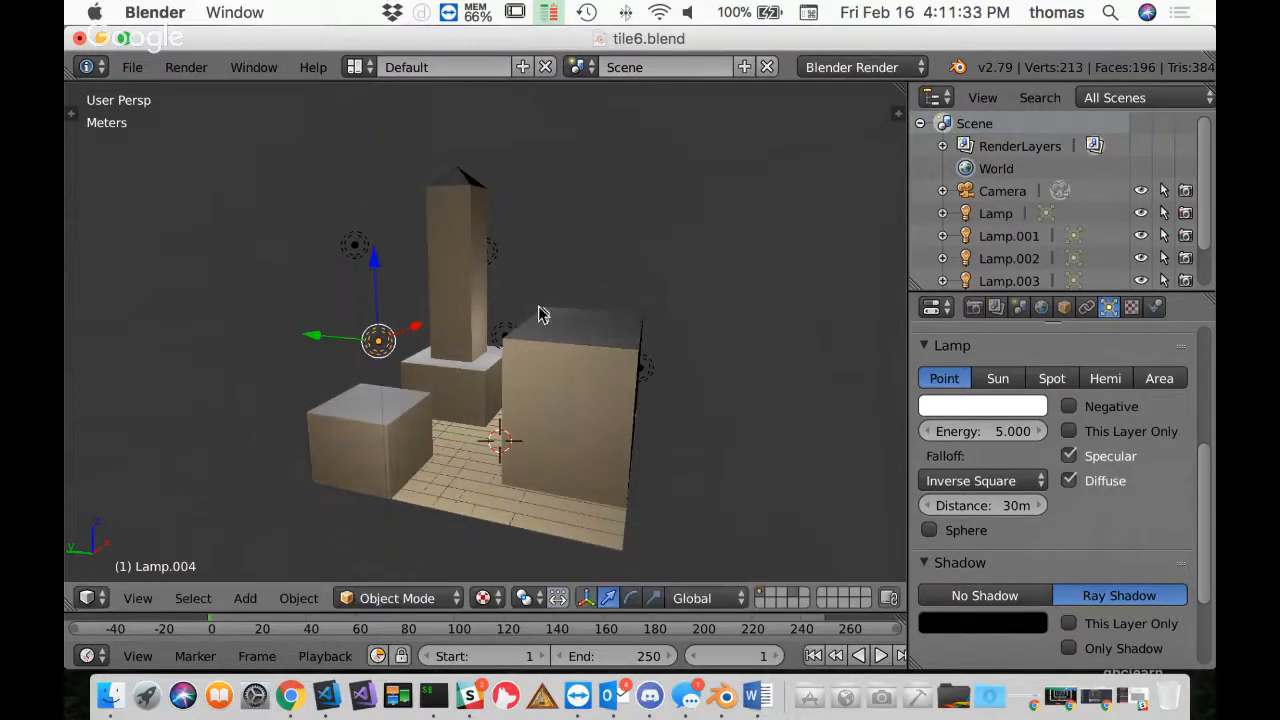
Duplicate the newest lamp to the unlit outer side of the large block
middle_click_drag(538, 315, 418, 317)
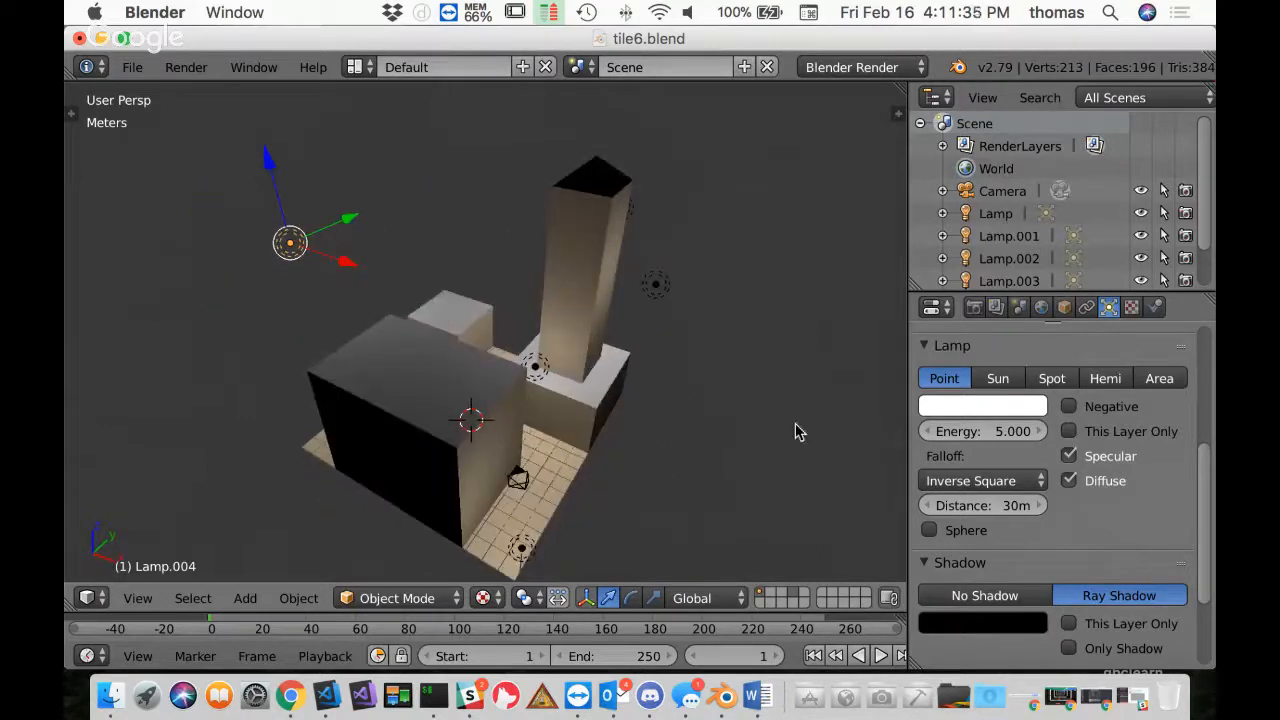
middle_click_drag(566, 278, 546, 284)
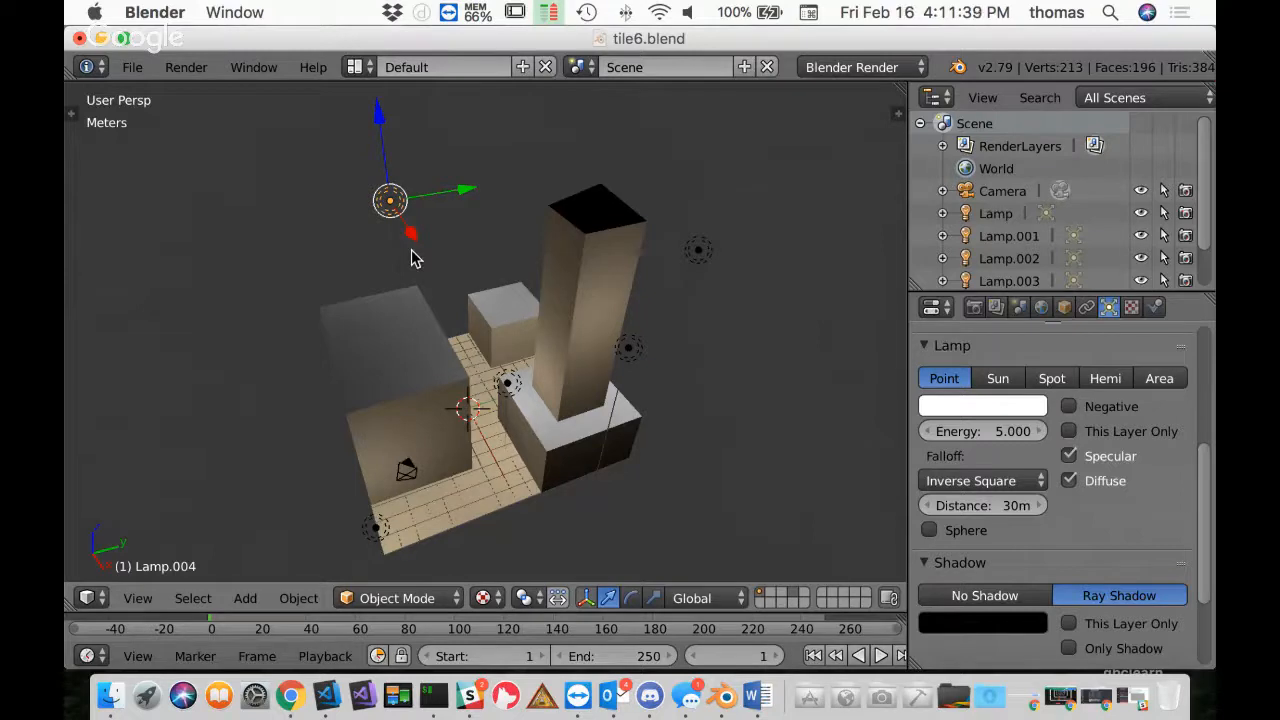
key("shift+d")
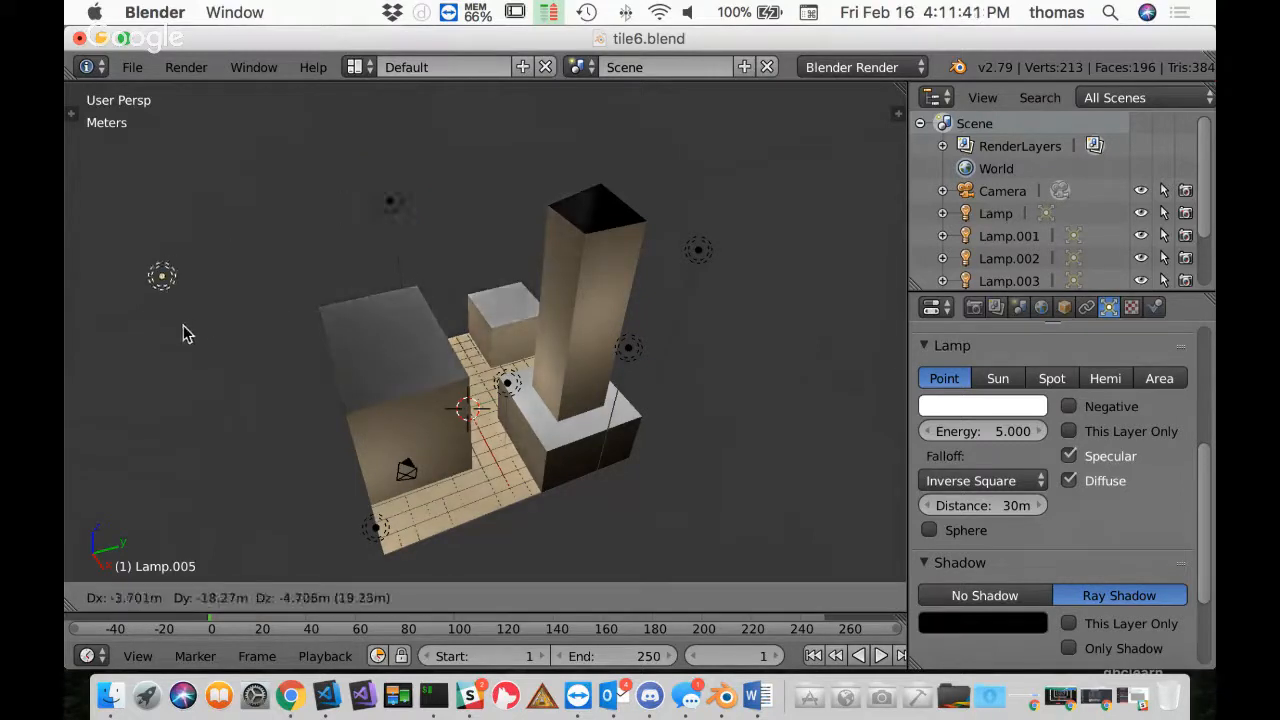
left_click(183, 326)
Shift the large block's new lamp along the global X axis toward the camera side, and about 3 m along Y toward the block
middle_click_drag(500, 263, 333, 270)
key("g")
key("x")
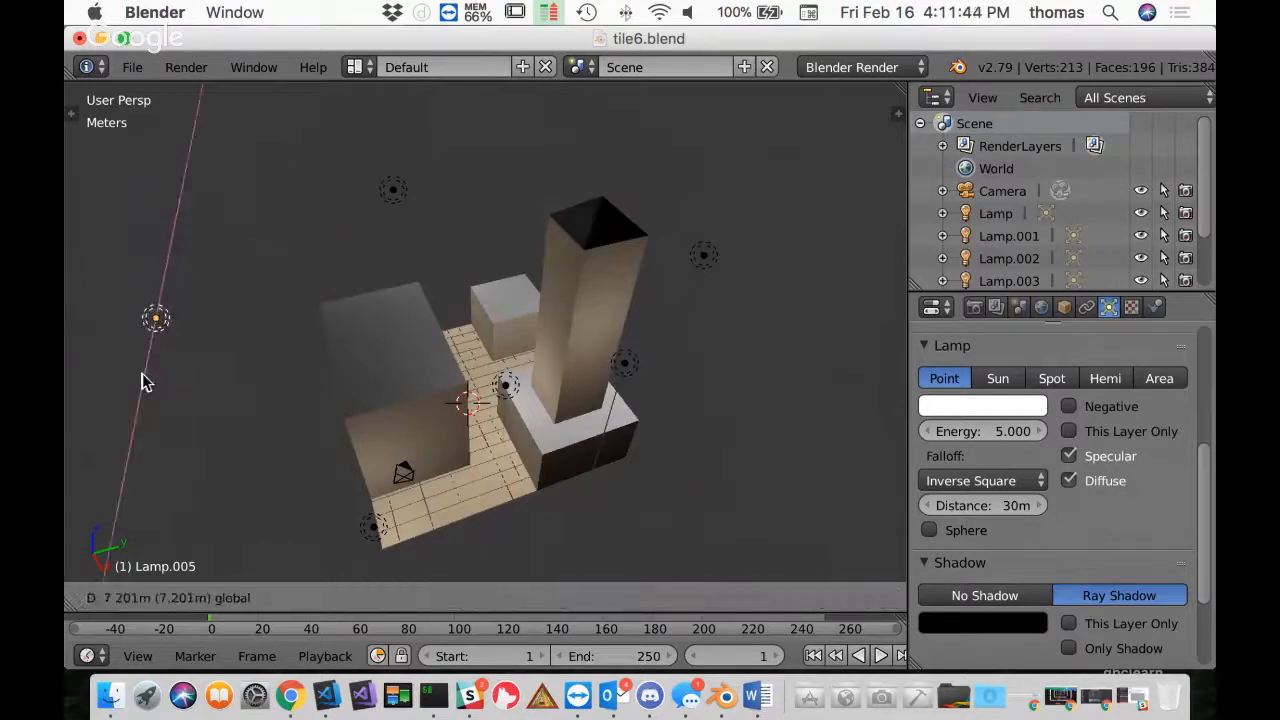
left_click(125, 456)
key("g")
key("y")
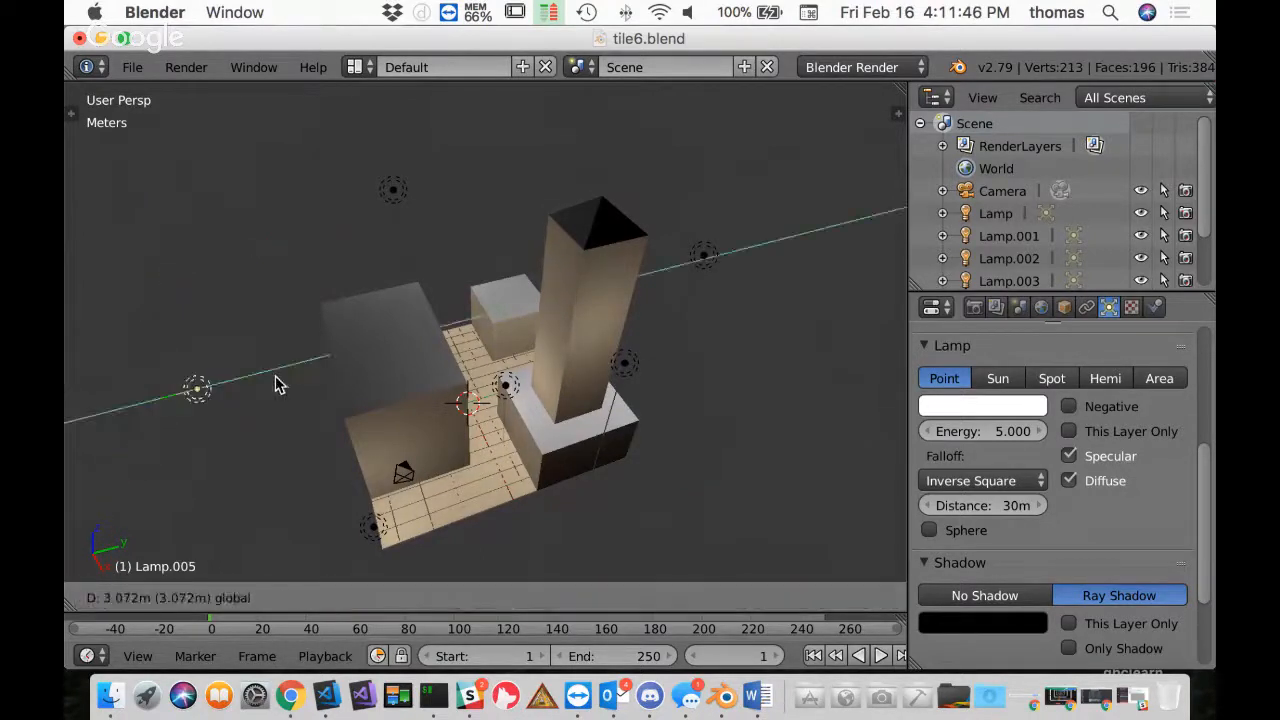
left_click(288, 380)
Select Lamp.002 beside the tower and set its energy to 5
middle_click_drag(352, 270, 805, 208)
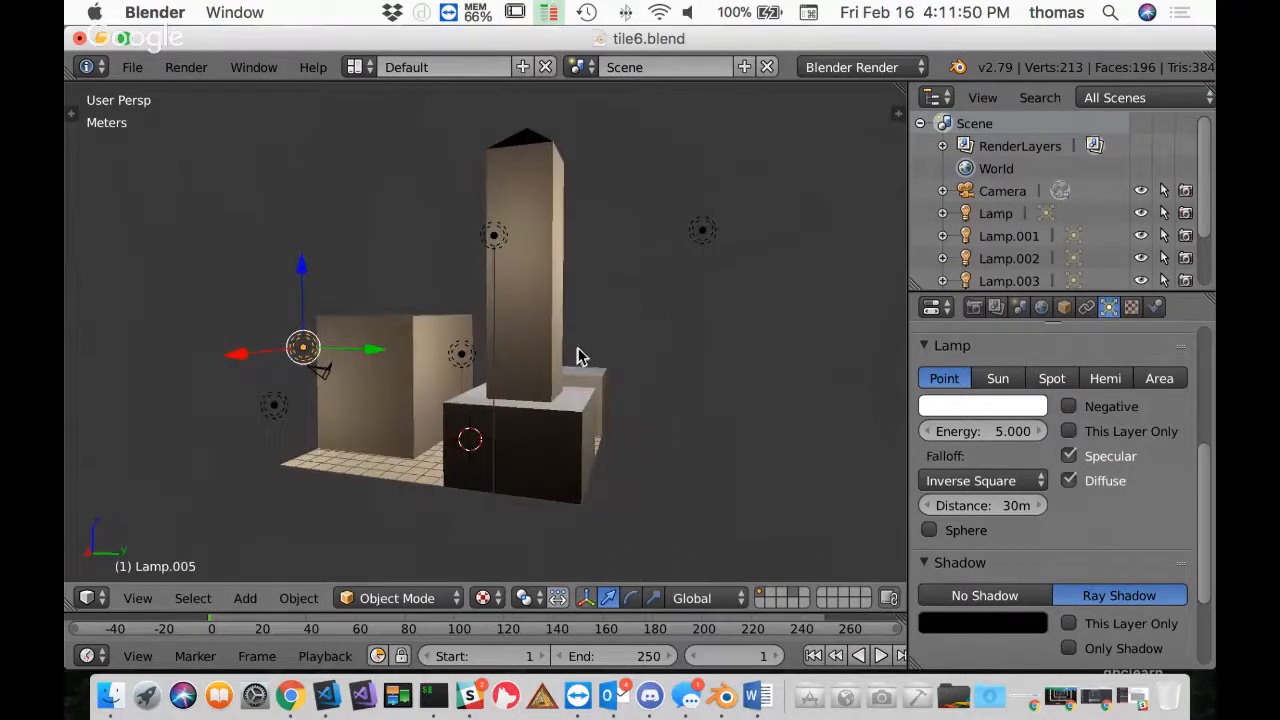
middle_click_drag(577, 357, 543, 357)
right_click(395, 265)
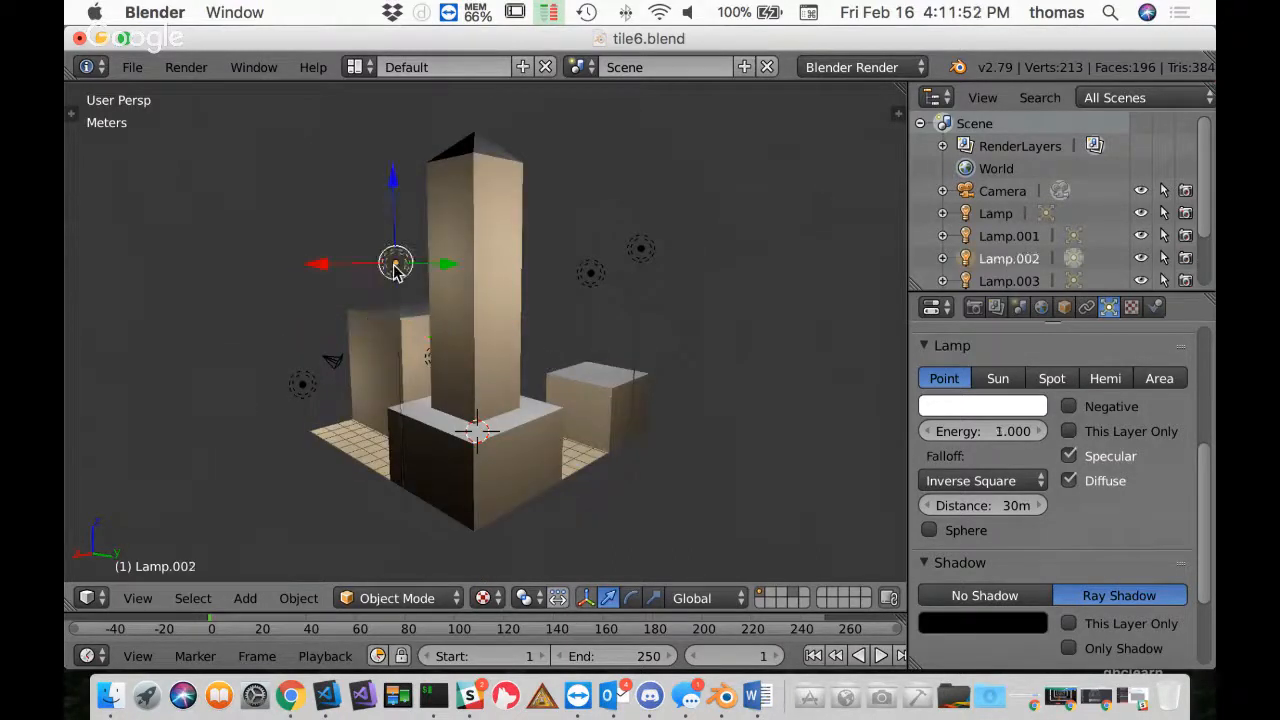
left_click(1019, 430)
type("5")
key("Return")
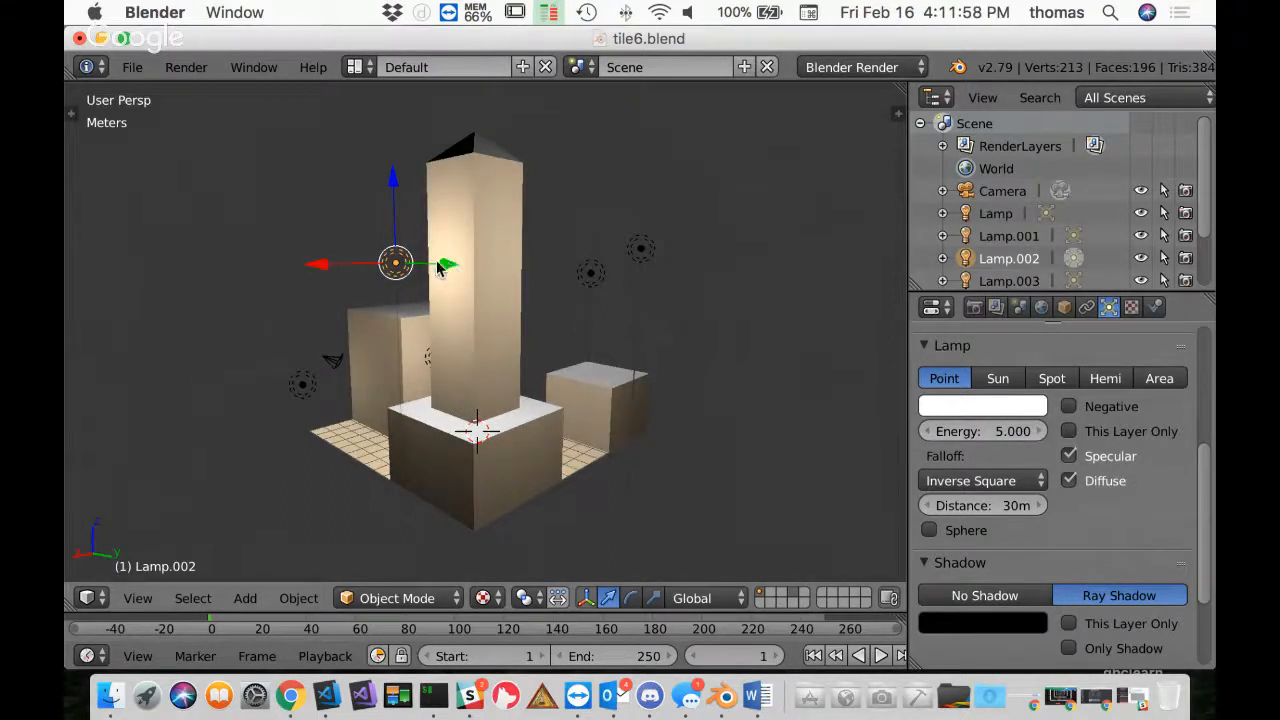
Reposition Lamp.002 farther out from the tower with axis-constrained moves, keeping it raised beside the tower
left_click_drag(446, 265, 340, 289)
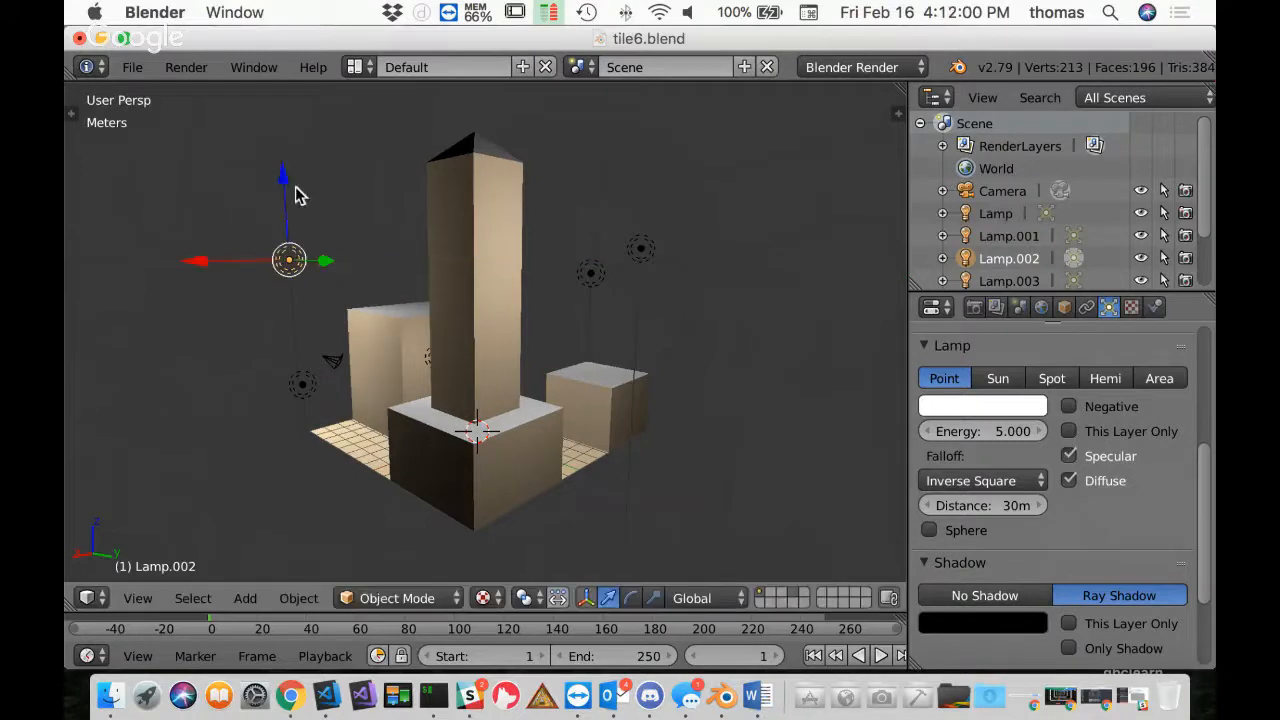
left_click_drag(296, 192, 270, 325)
middle_click_drag(434, 556, 414, 54)
left_click_drag(350, 435, 374, 506)
left_click_drag(277, 477, 165, 520)
left_click_drag(236, 460, 229, 314)
Save the scene over the existing tile6.blend file
middle_click_drag(656, 272, 427, 327)
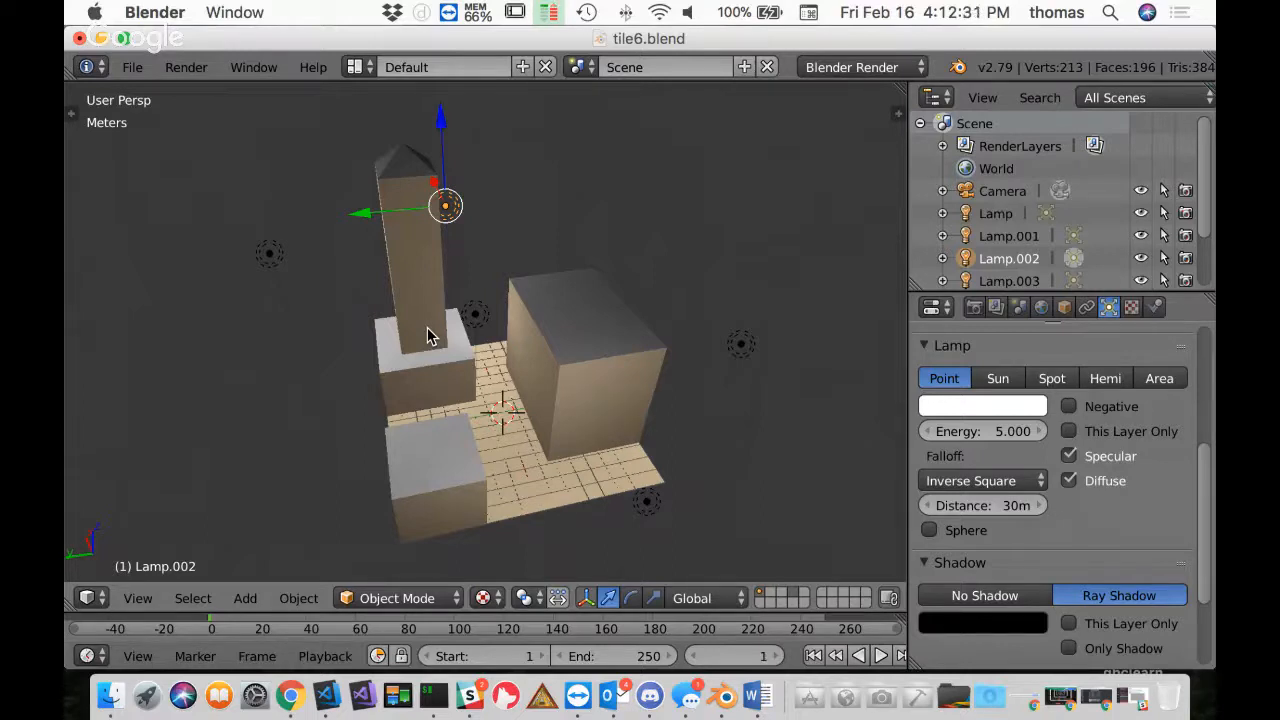
key("ctrl+s")
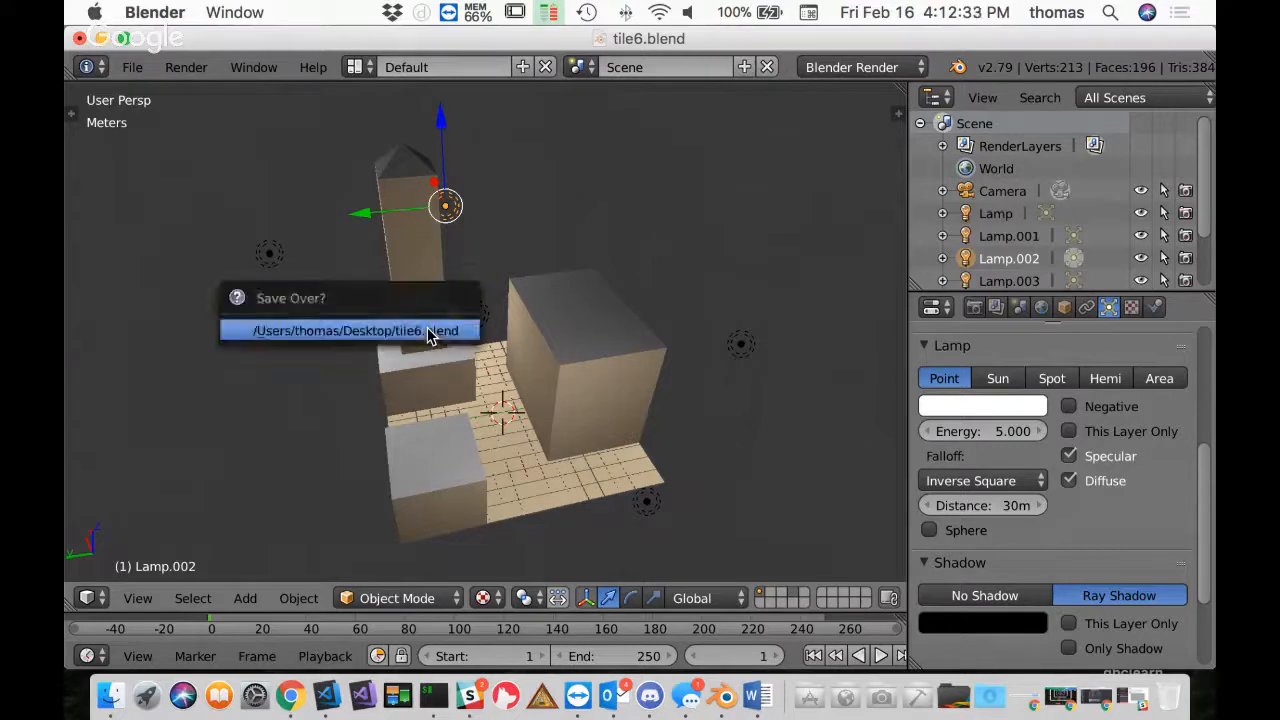
left_click(427, 330)
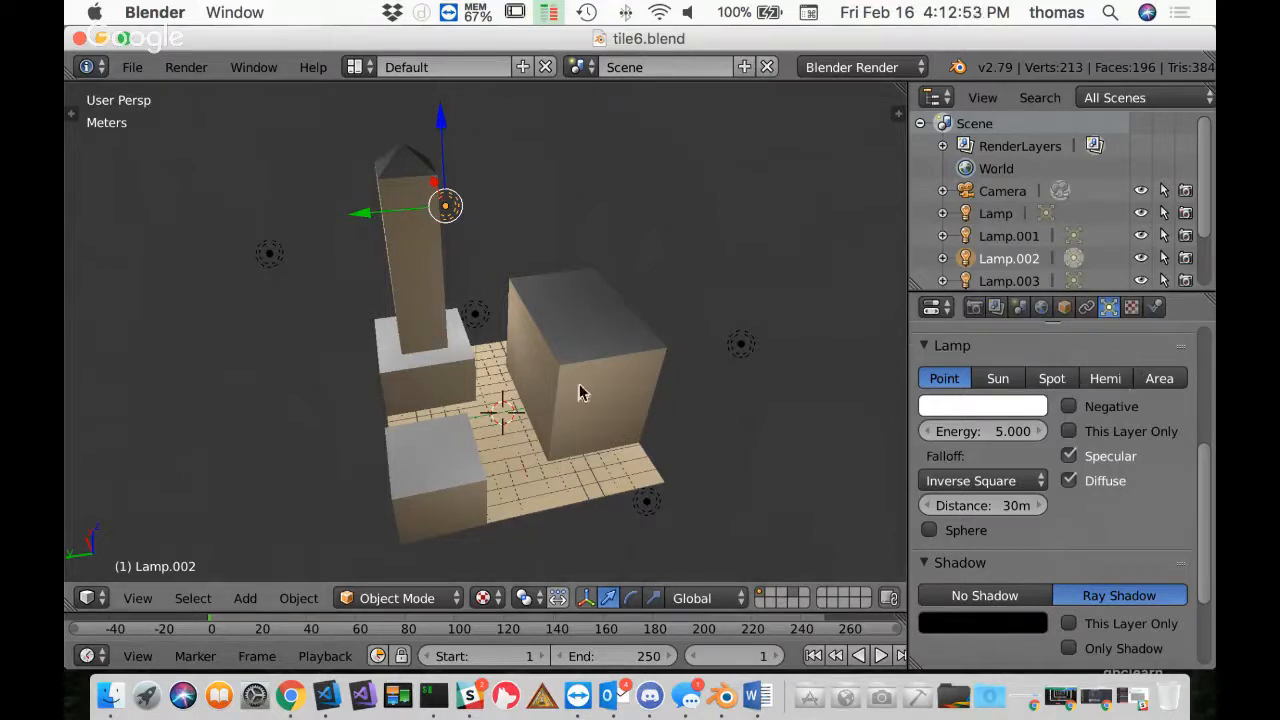
Show the building tile's materials, enter Edit Mode and deselect the faces assigned to the Roof material
right_click(577, 340)
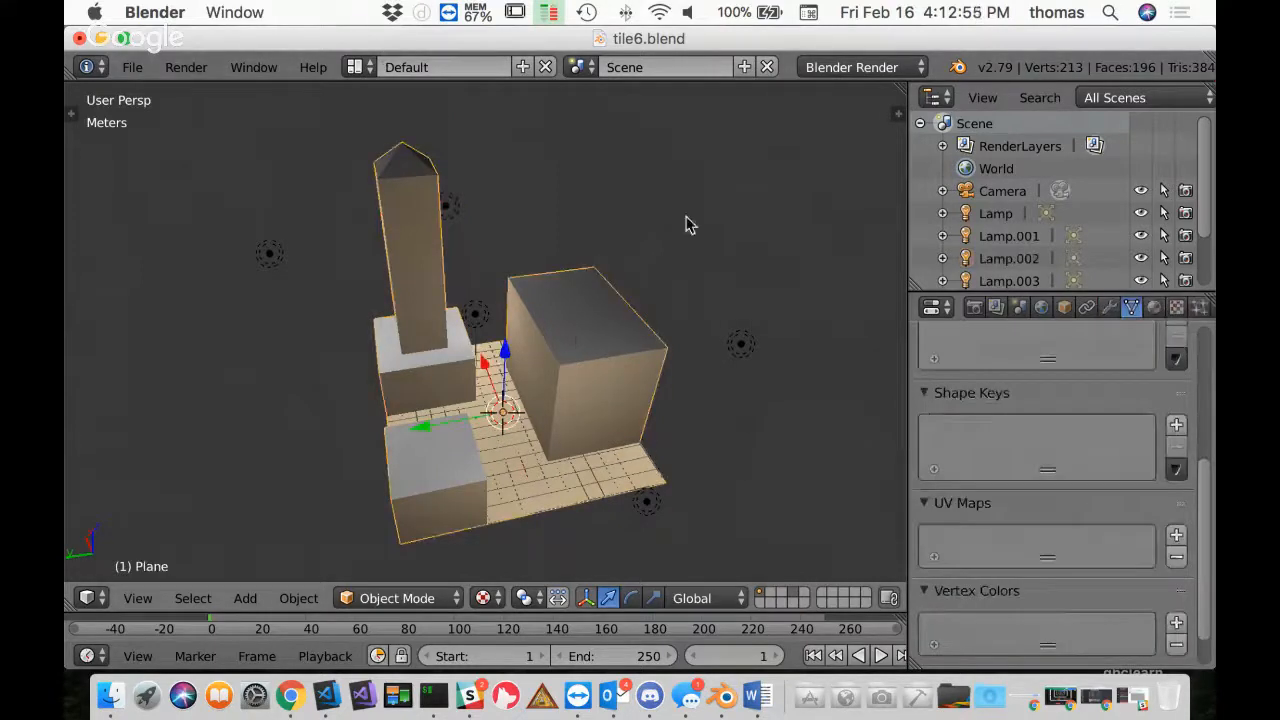
scroll(1208, 480, "up", 5)
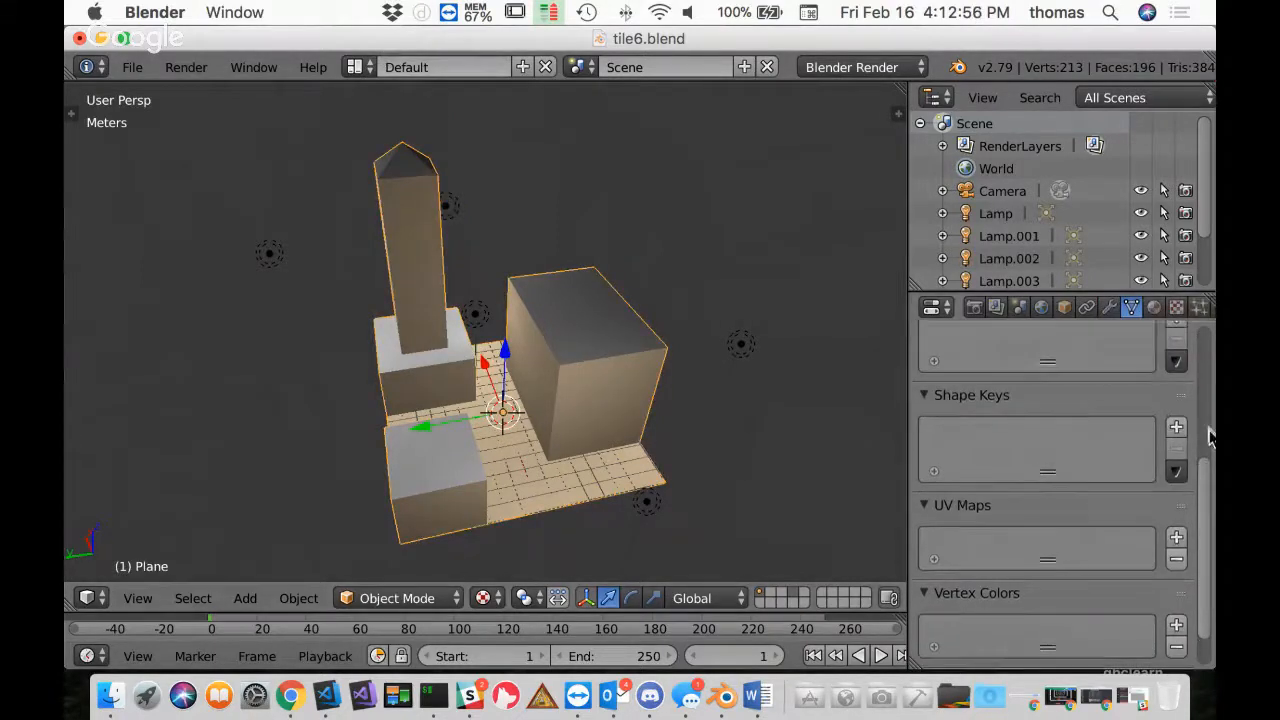
left_click(1155, 308)
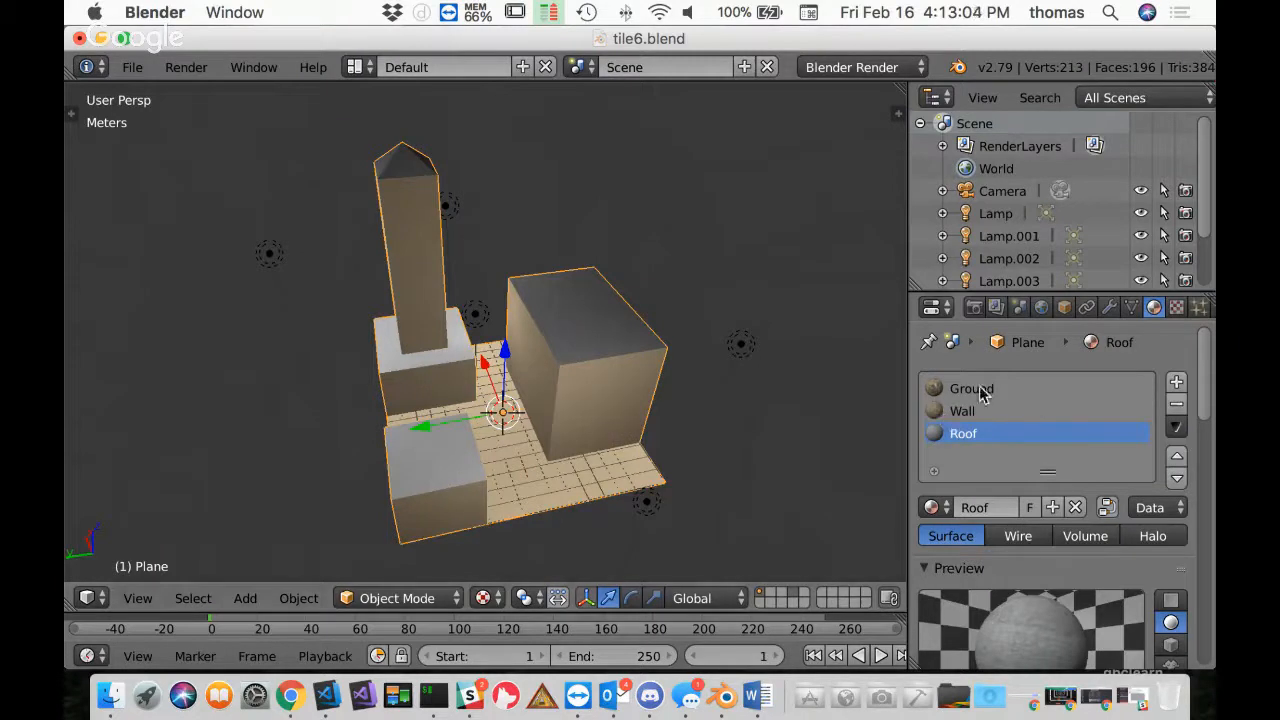
left_click(981, 390)
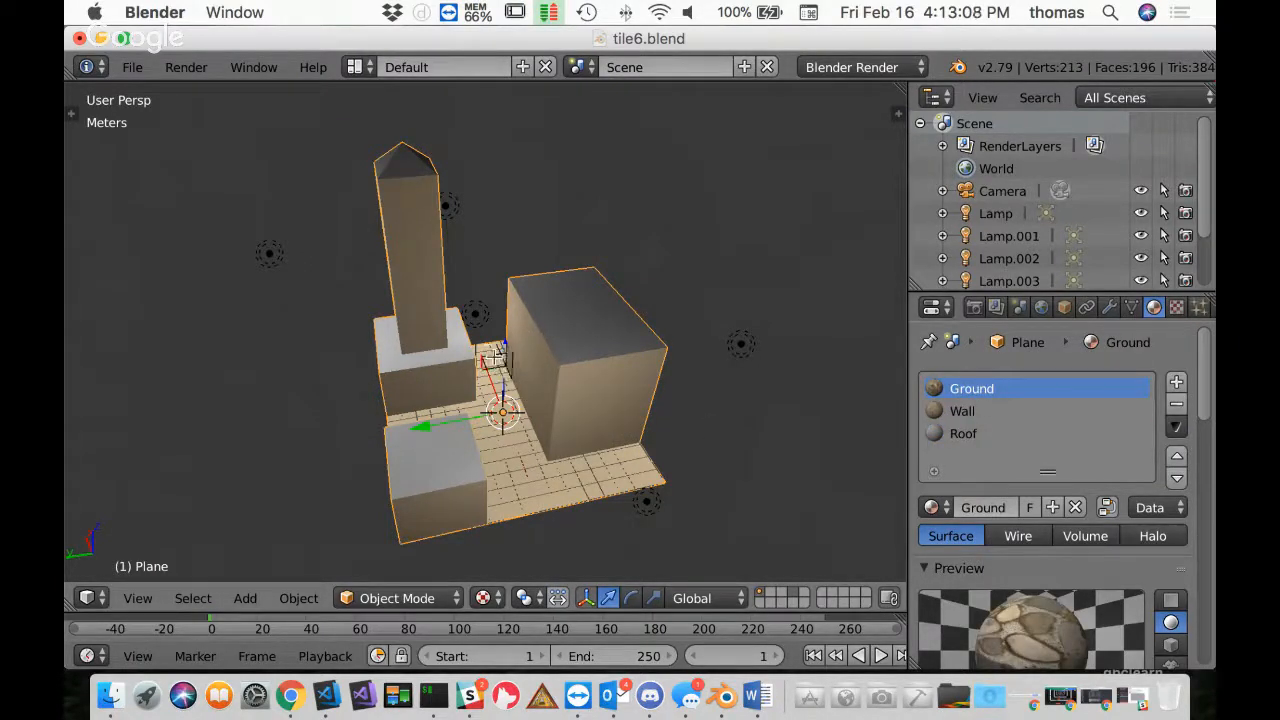
key("Tab")
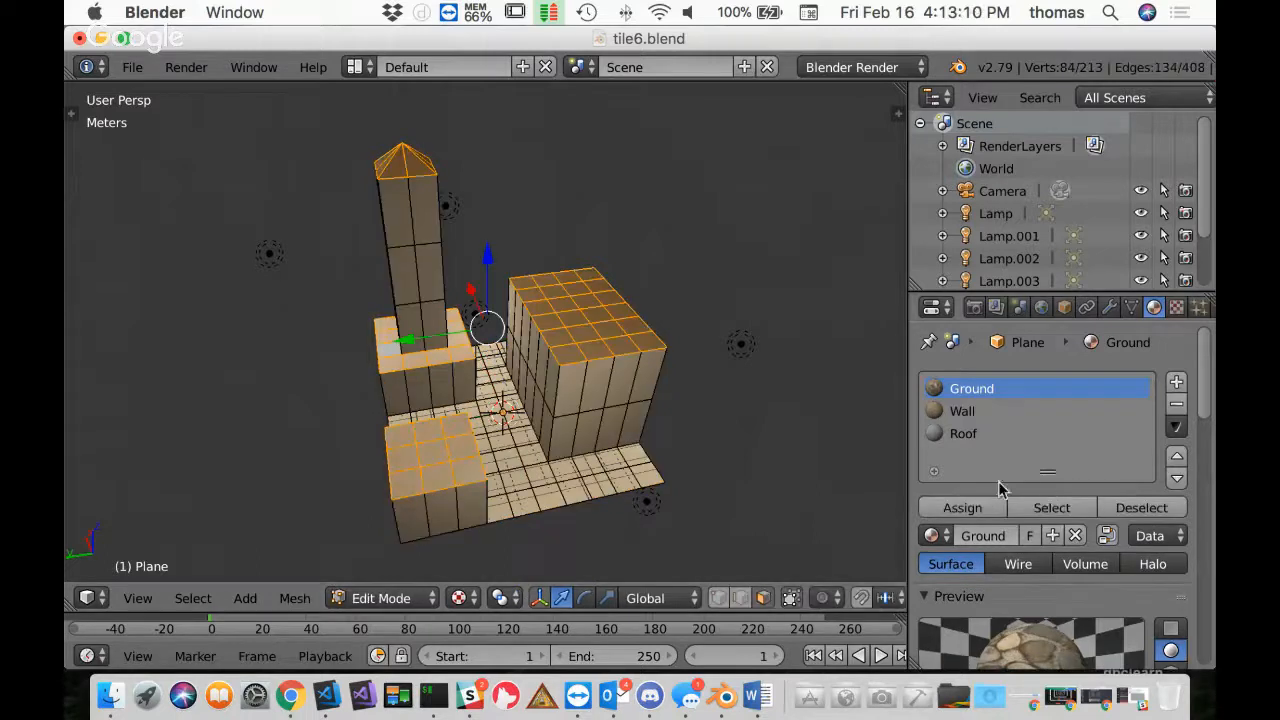
left_click(964, 434)
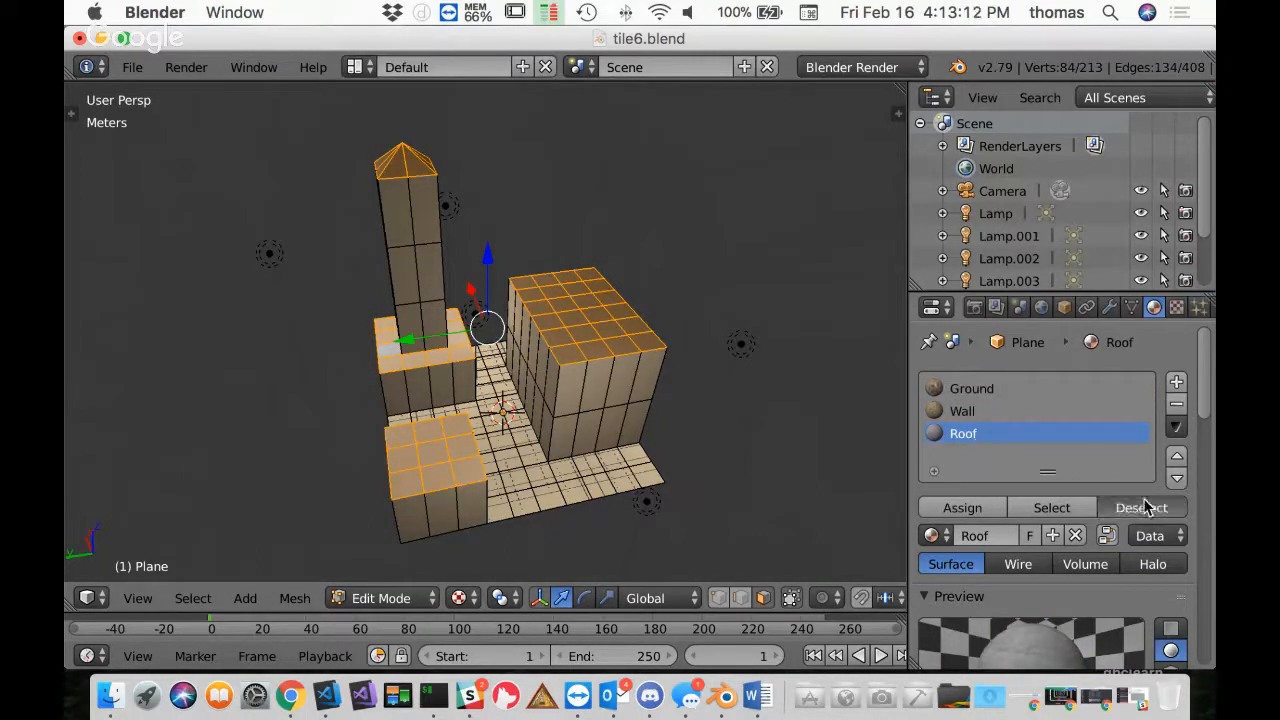
left_click(1145, 507)
Select all faces assigned to the Ground material, toggling their selection off and on to check which faces it covers
left_click(965, 390)
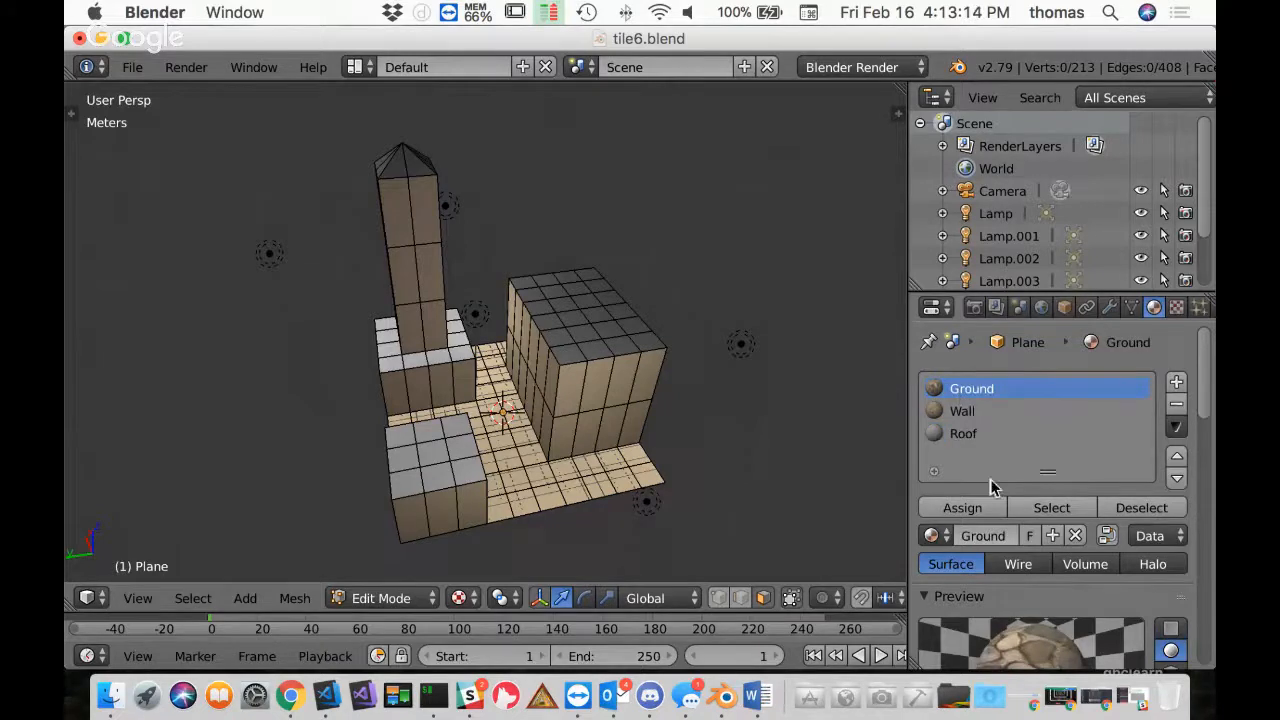
left_click(1051, 507)
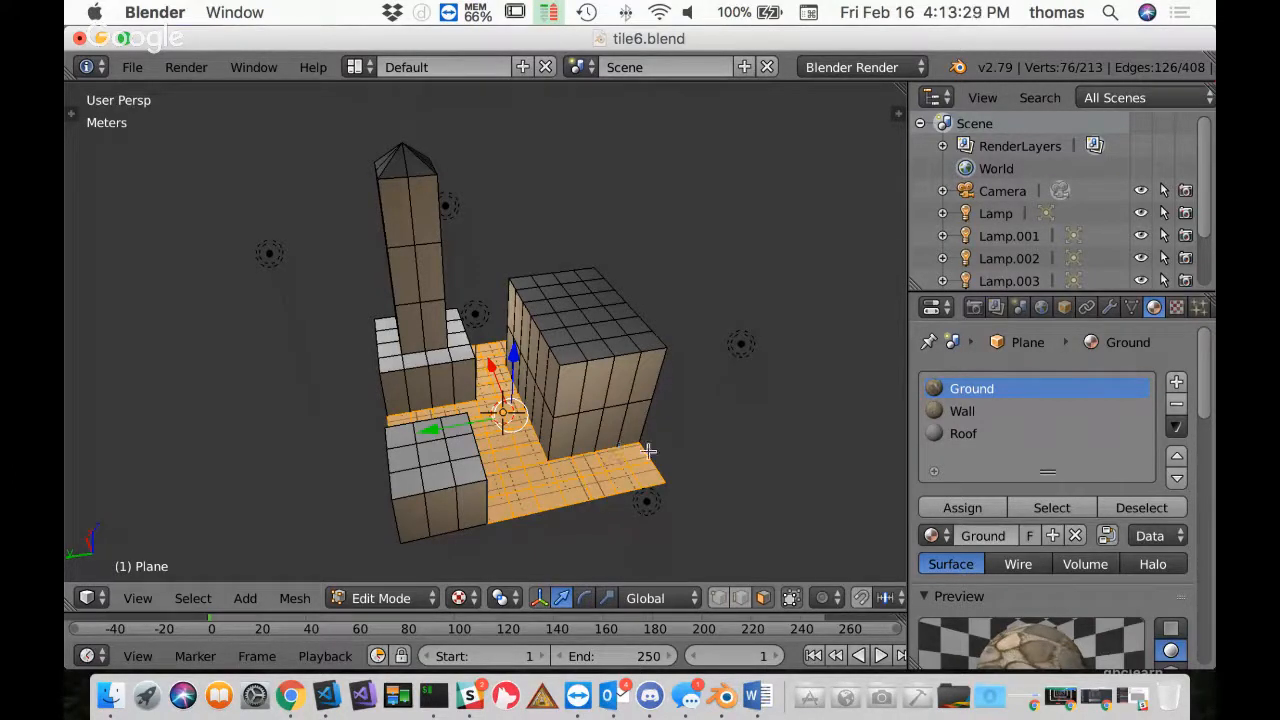
left_click(1137, 510)
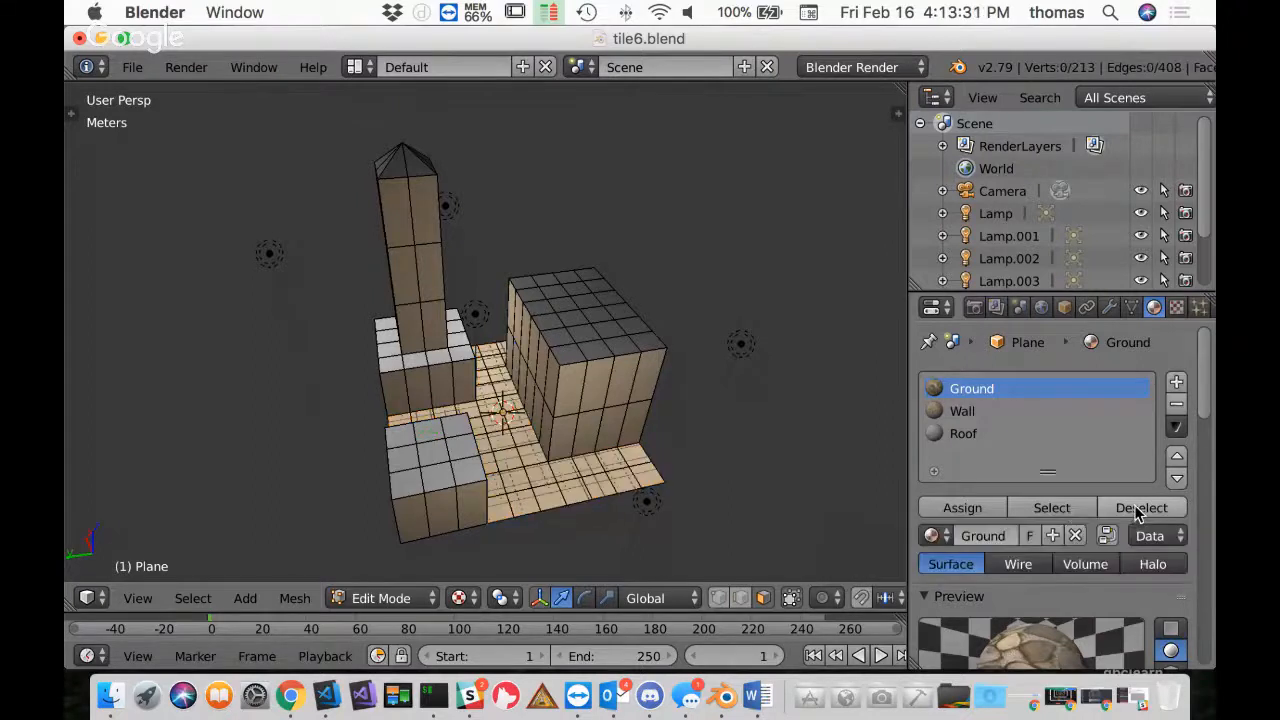
left_click(1064, 510)
left_click(1137, 508)
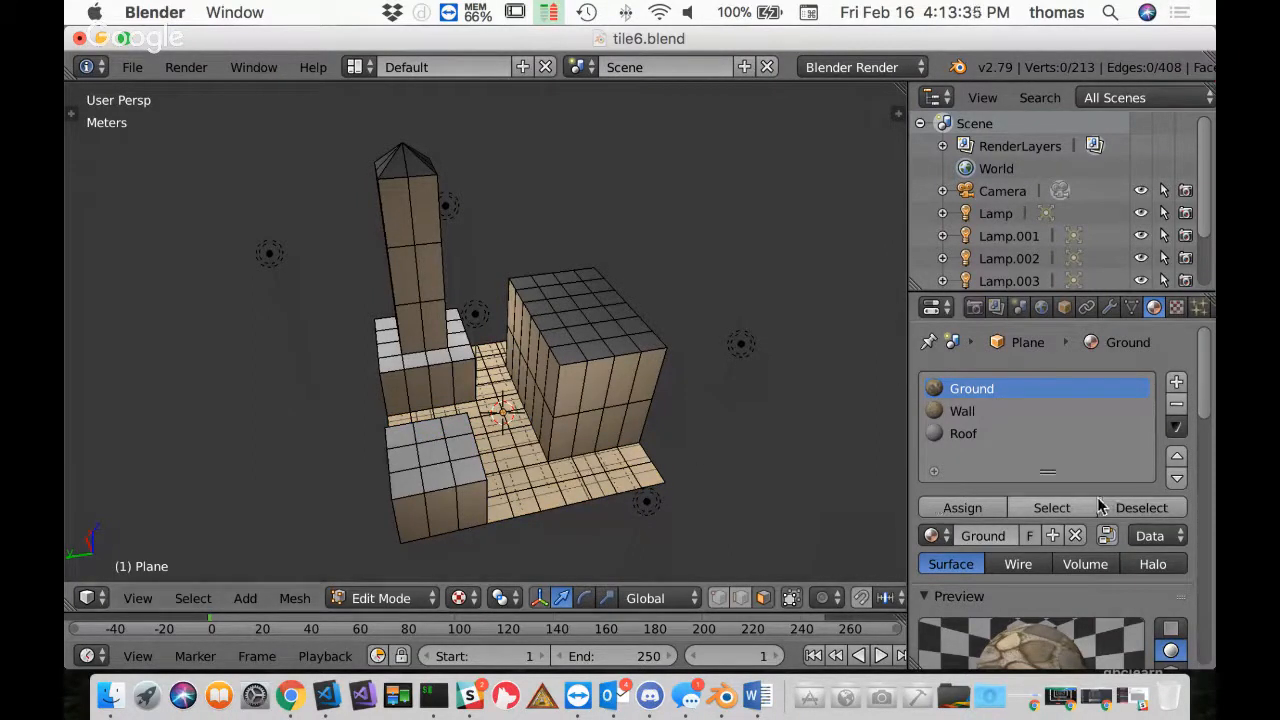
left_click(1068, 508)
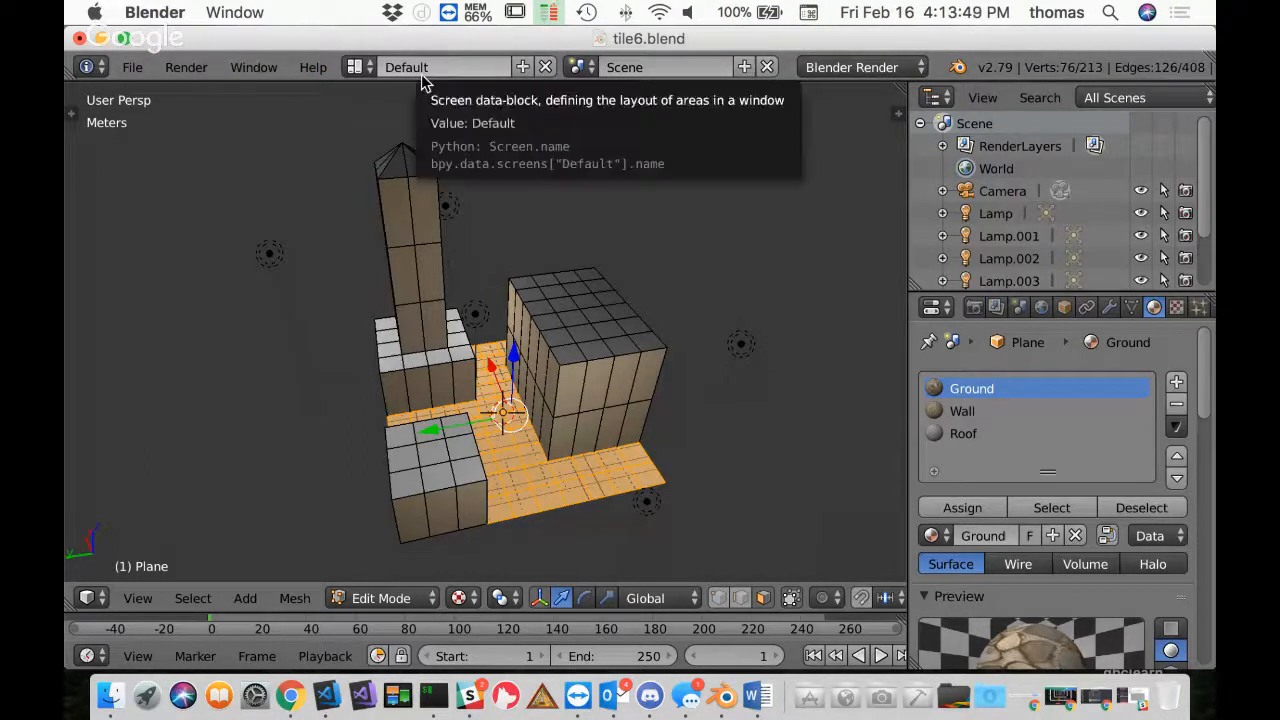
Switch the screen layout to UV Editing with the ground faces selected
left_click(355, 67)
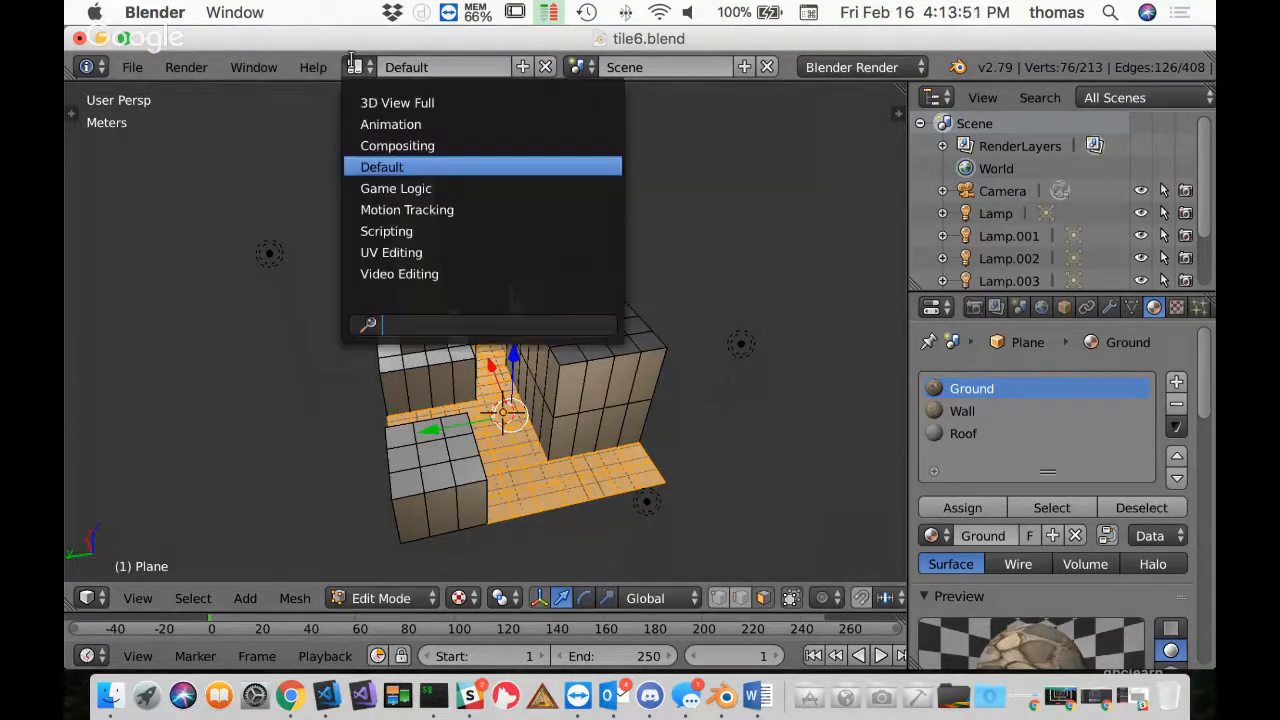
left_click(390, 252)
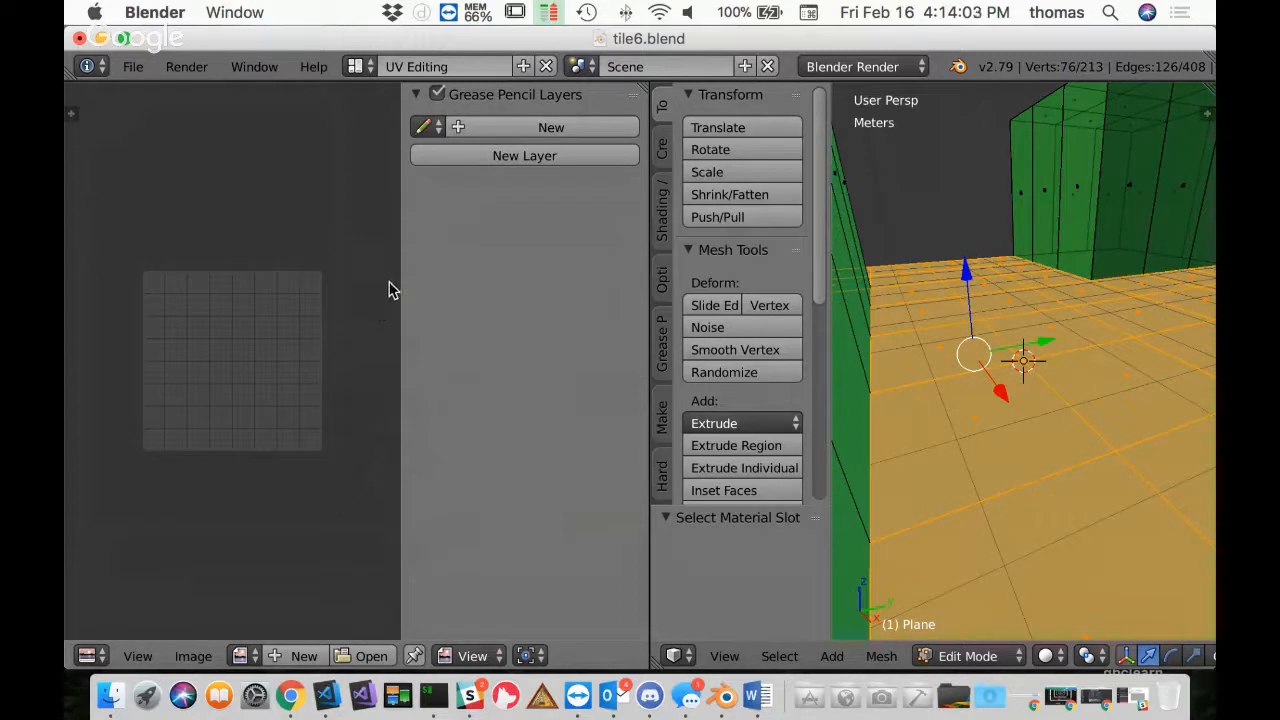
Widen the UV editor's image area and hide the 3D view's tool shelf
left_click_drag(401, 267, 500, 269)
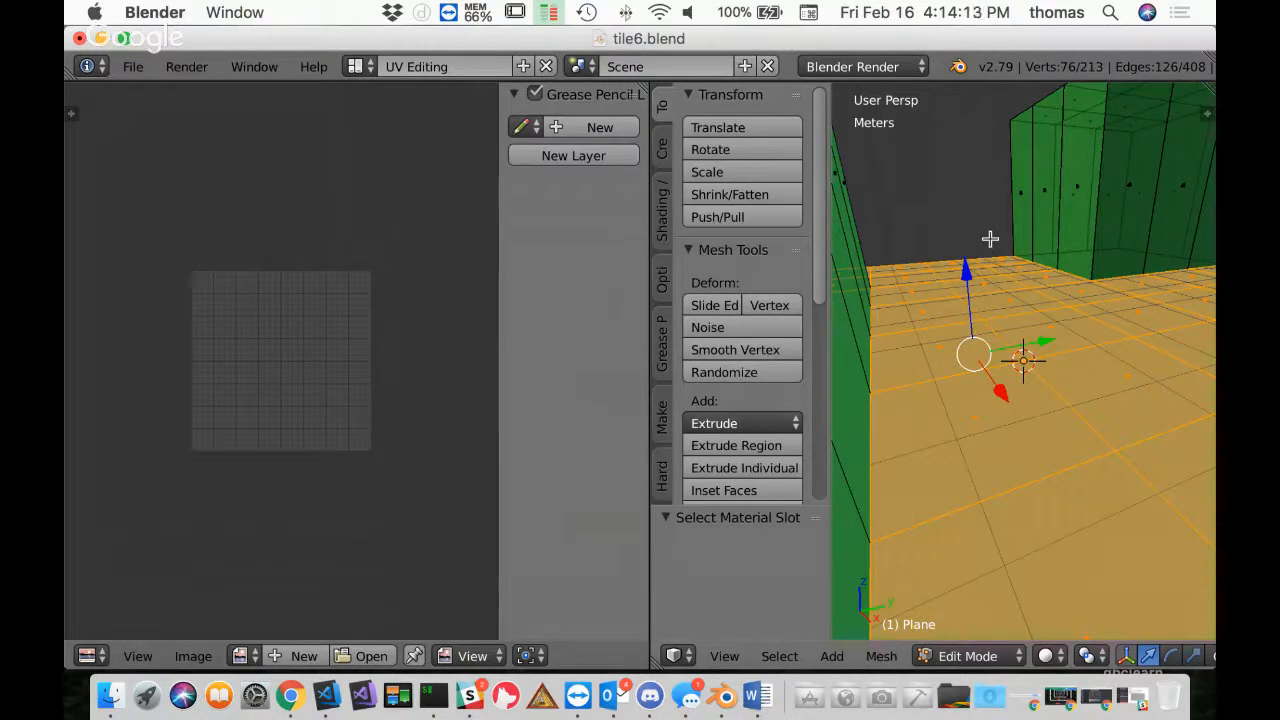
key("t")
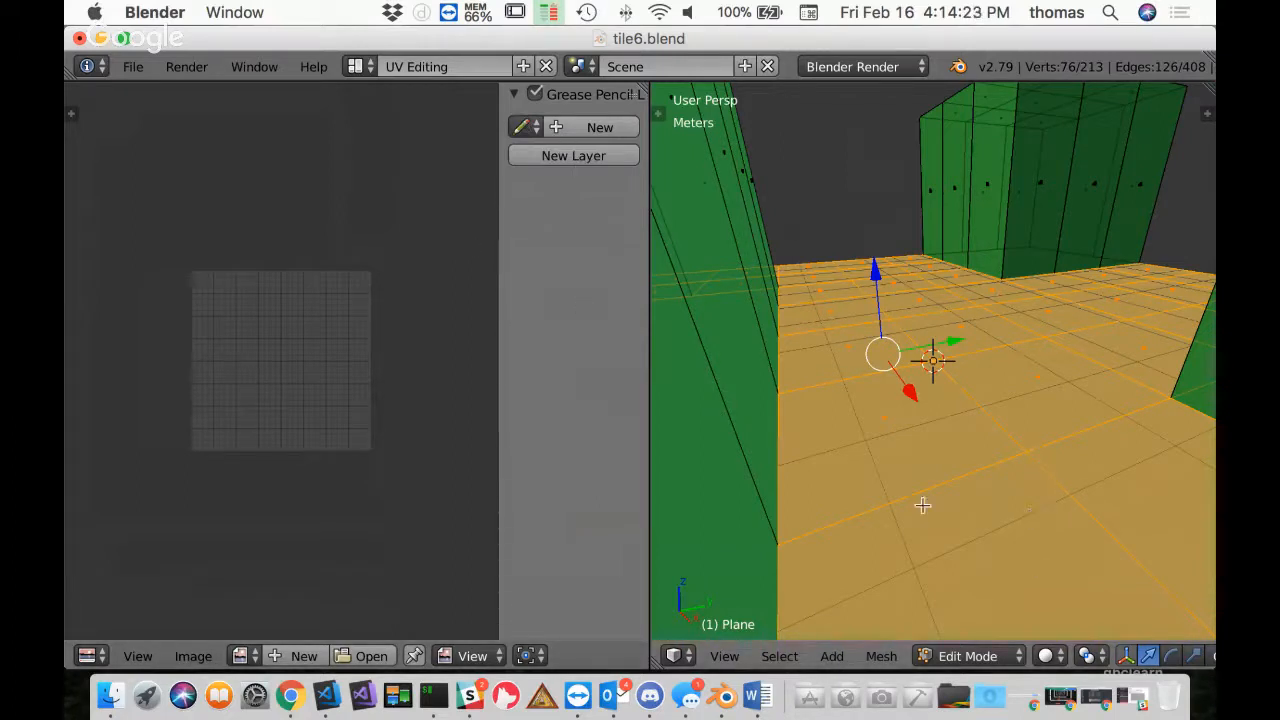
Limit the 3D view's selection to visible geometry and inspect the tile with its ground faces selected
middle_click_drag(937, 344, 940, 361)
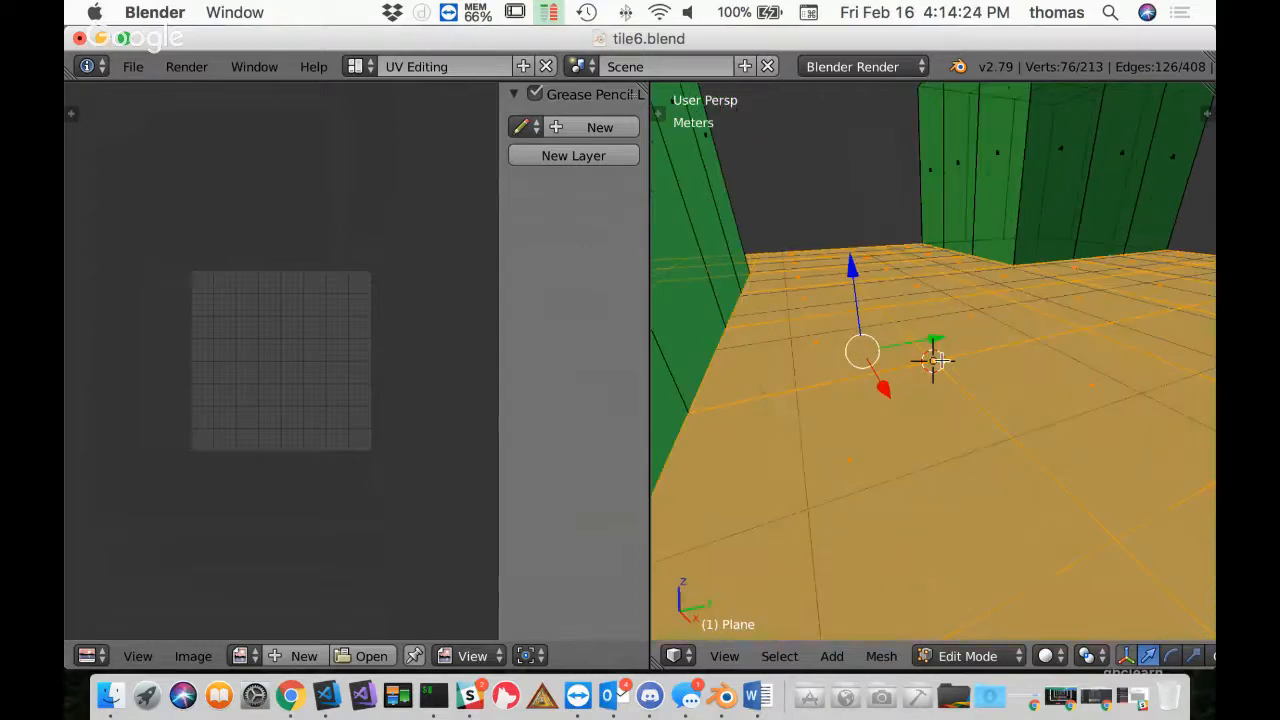
scroll(937, 361, "down", 8)
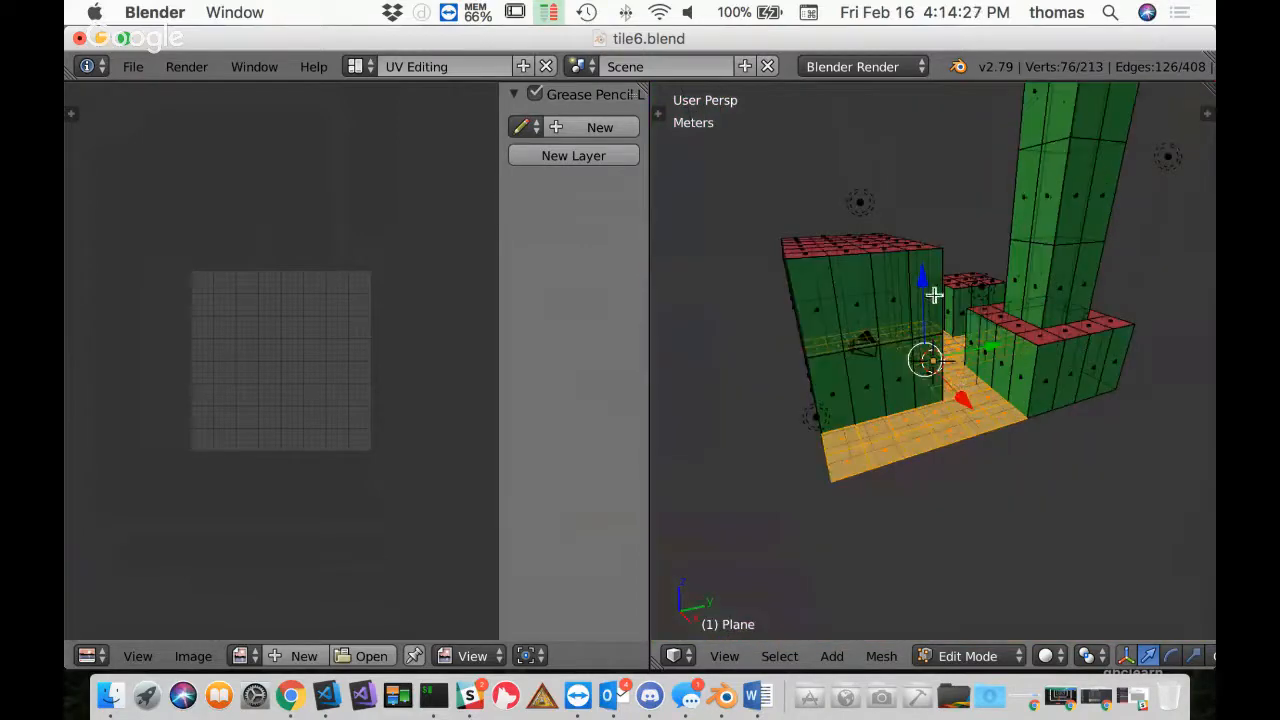
middle_click_drag(1059, 231, 951, 362)
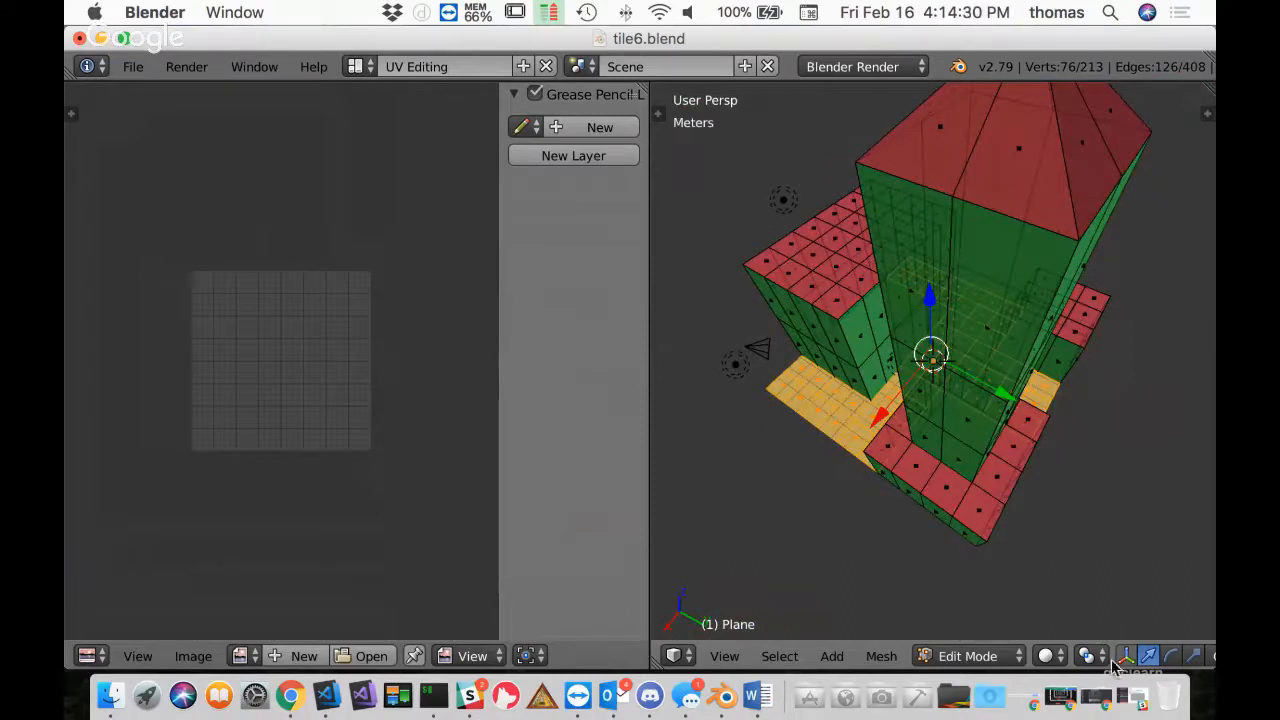
scroll(1114, 662, "down", 6)
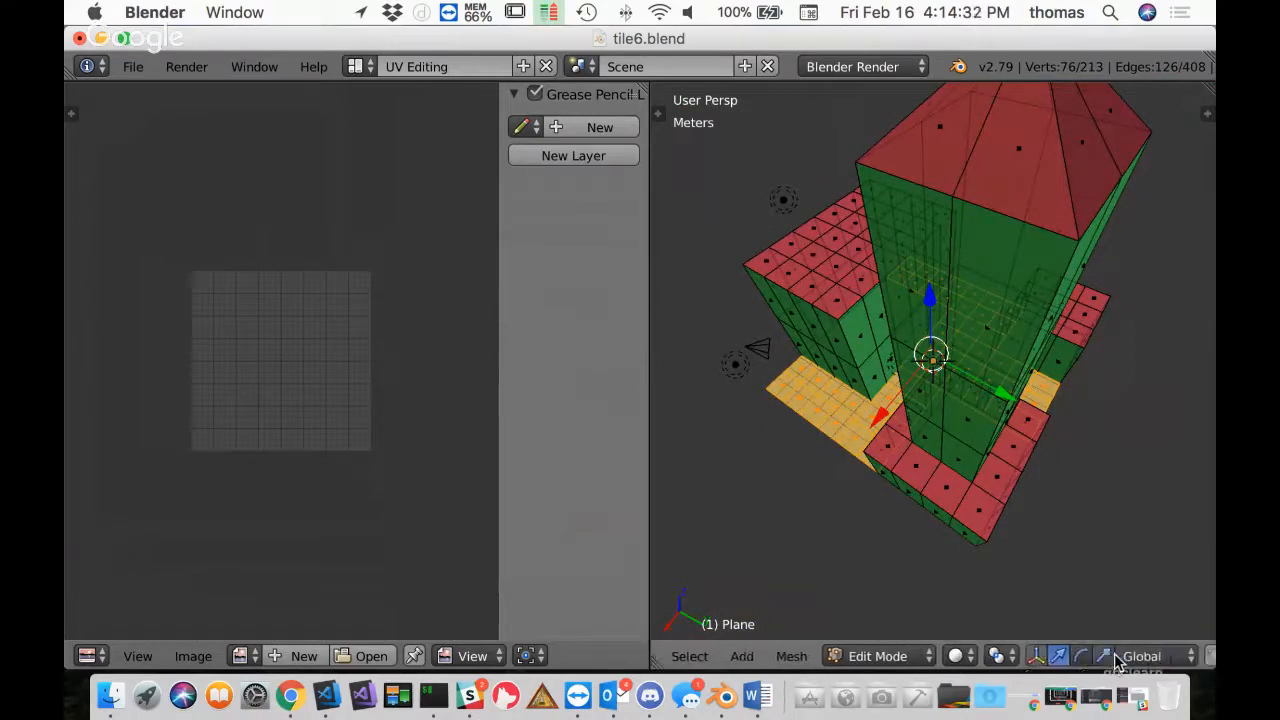
scroll(1114, 662, "down", 4)
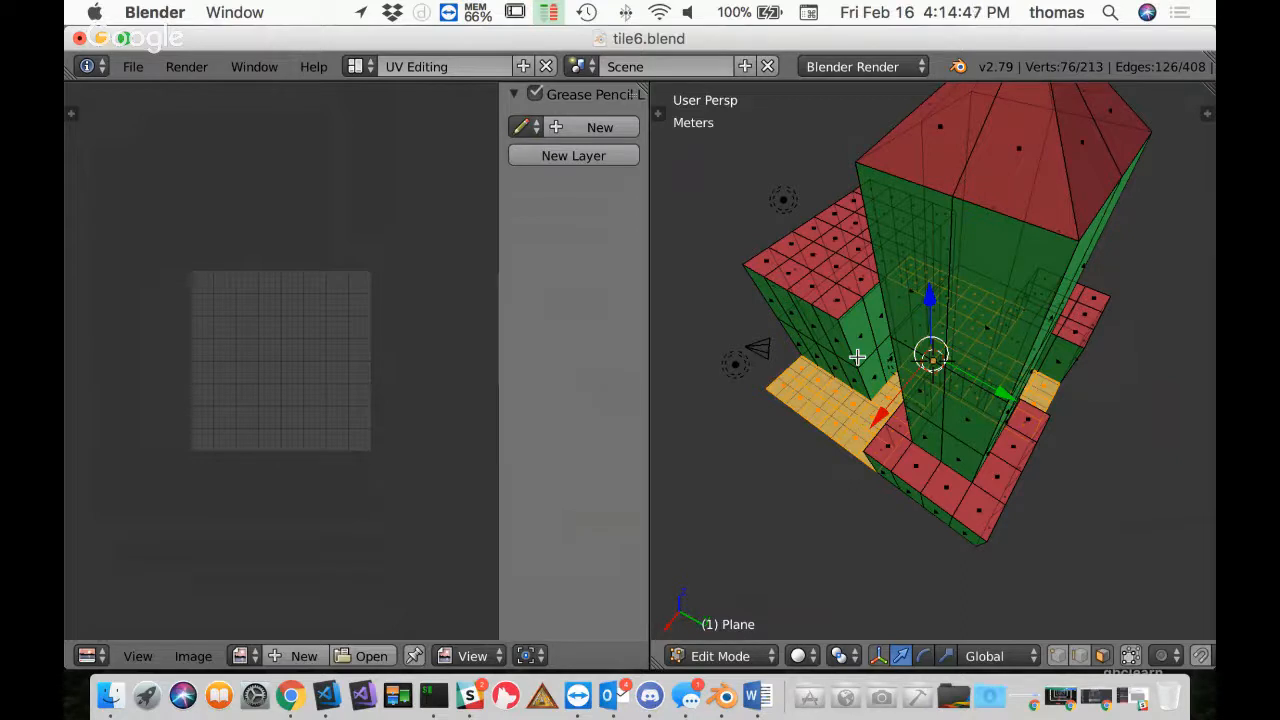
left_click(1134, 660)
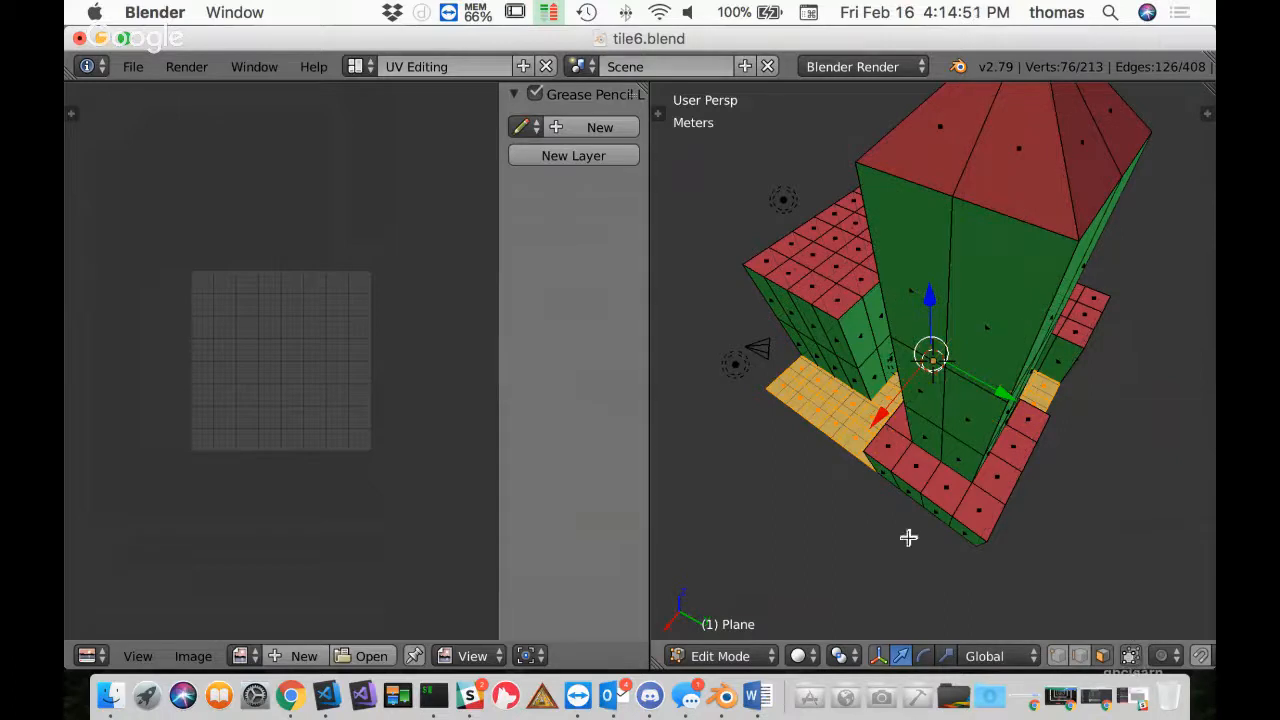
middle_click_drag(905, 354, 1005, 340)
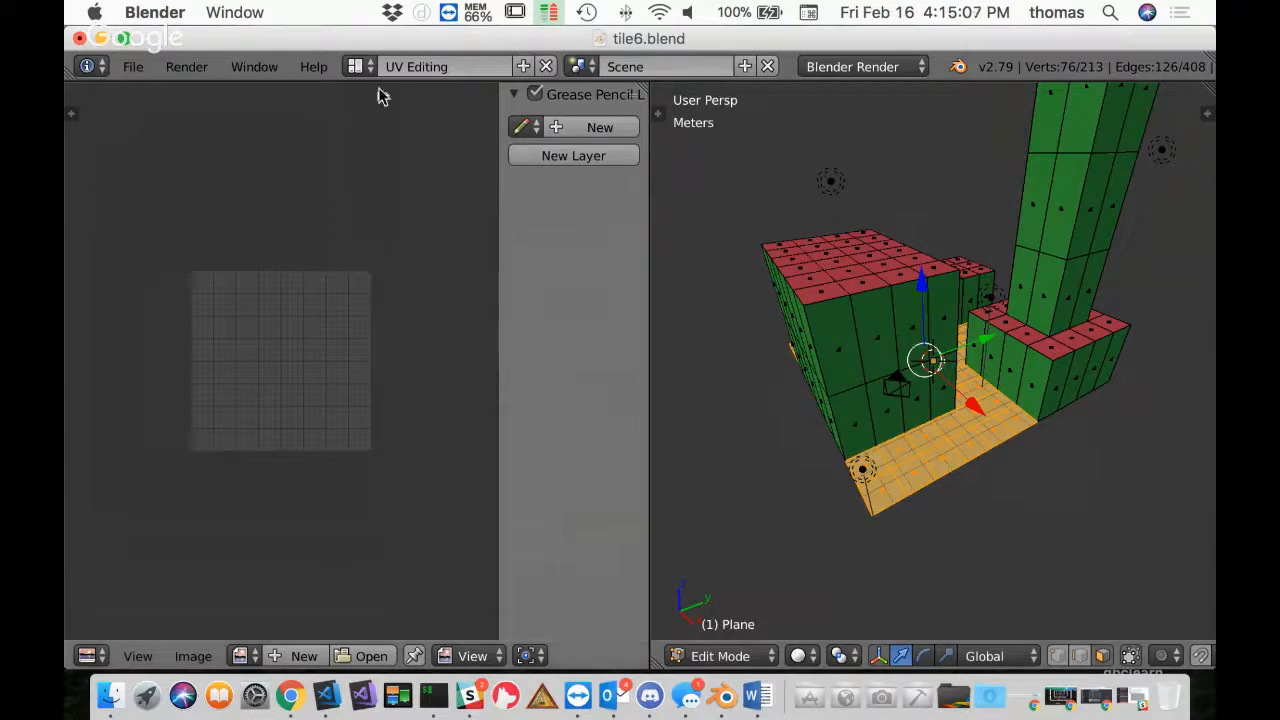
Switch the screen layout to Default and back to UV Editing
left_click(352, 66)
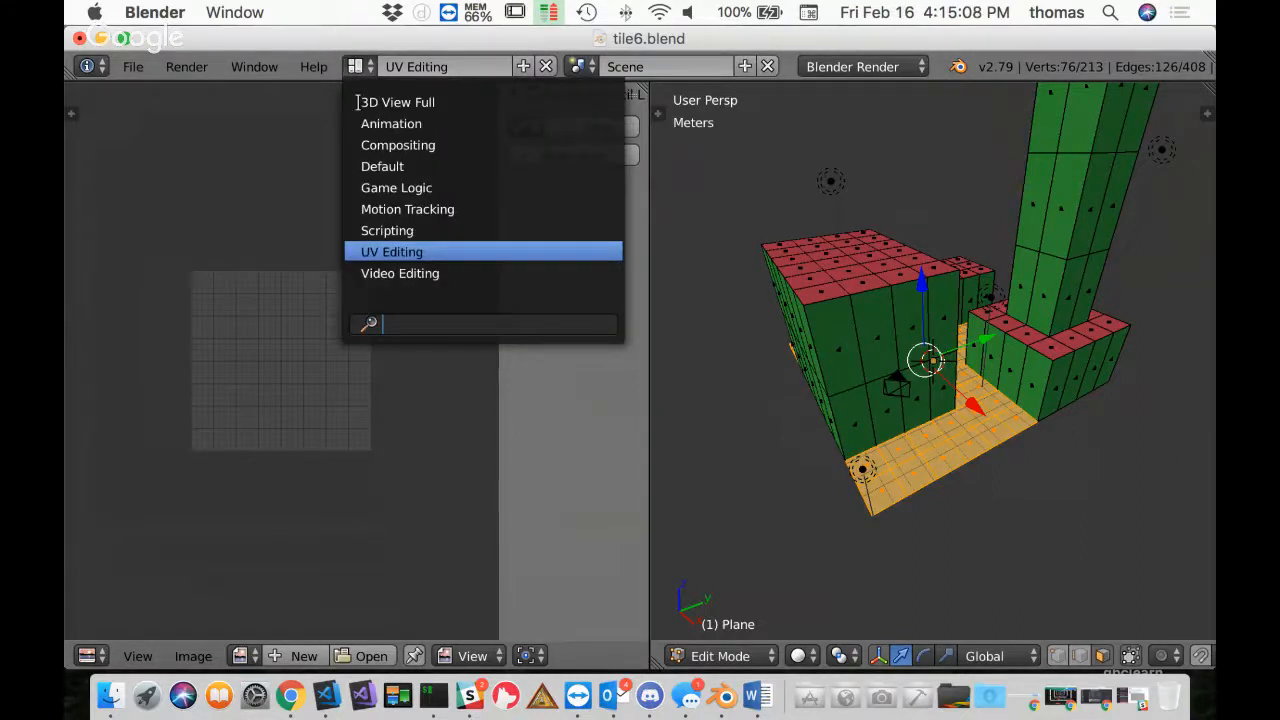
left_click(382, 166)
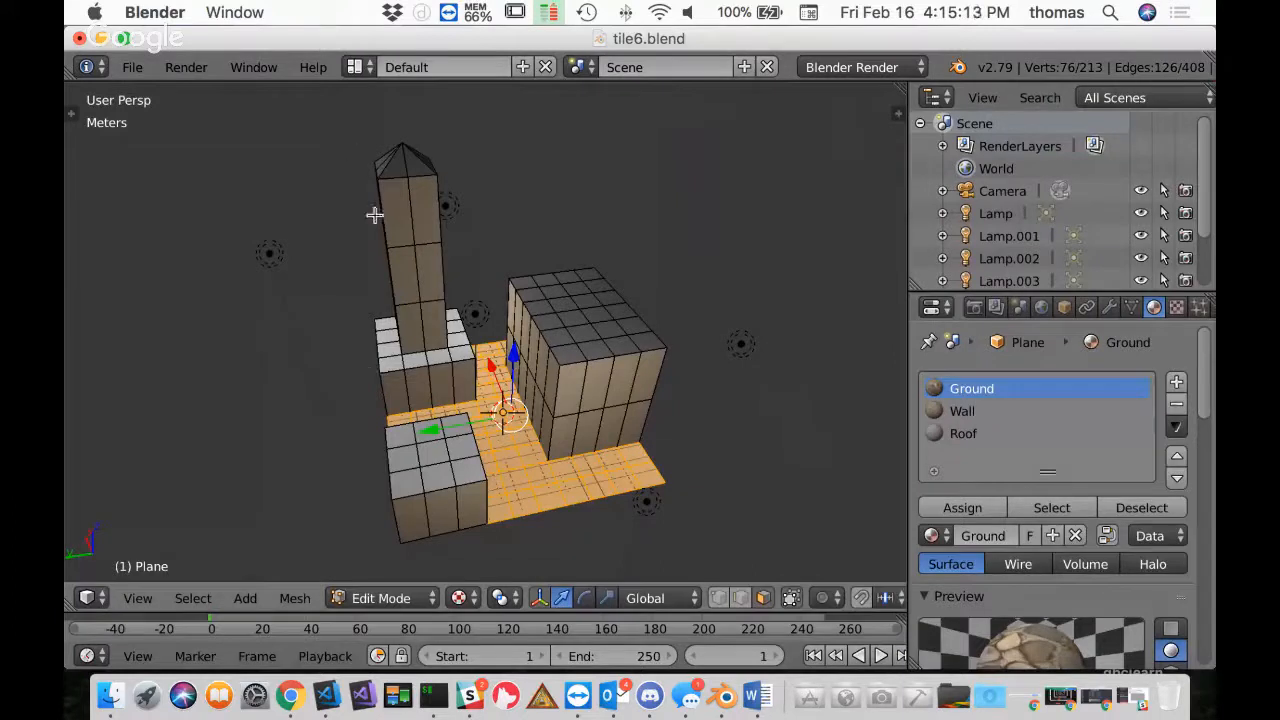
left_click(357, 69)
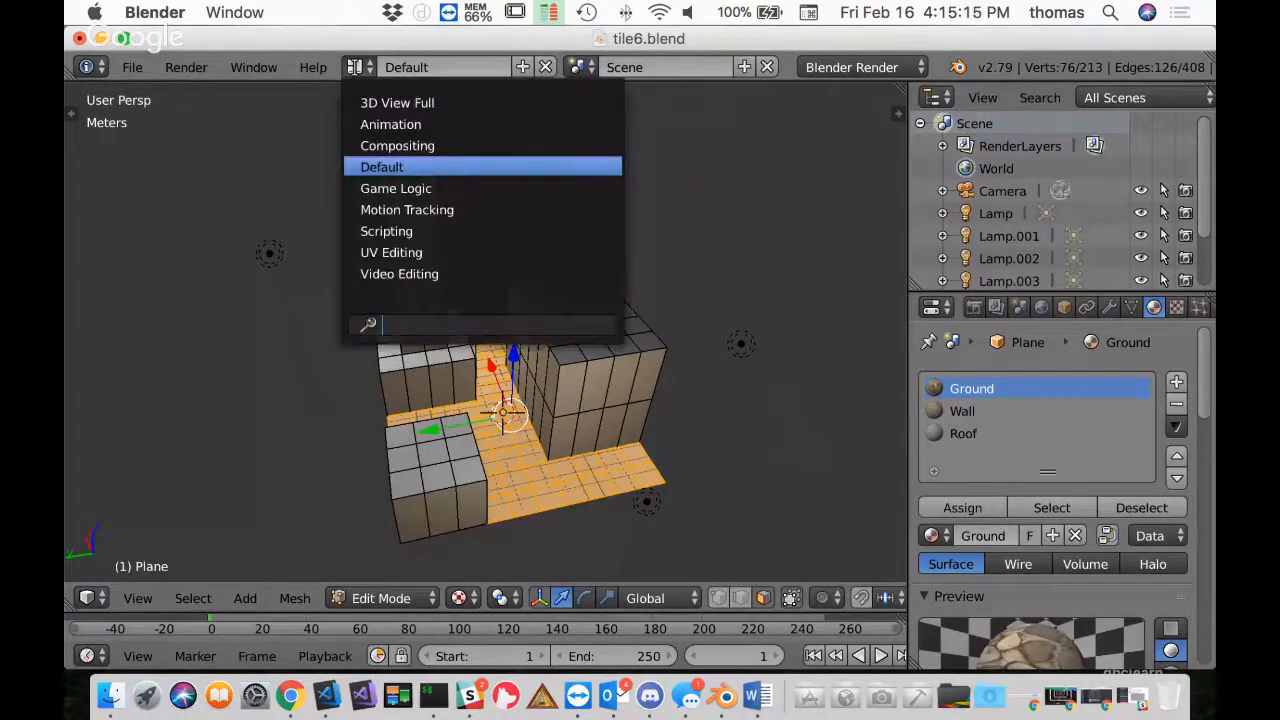
left_click(392, 252)
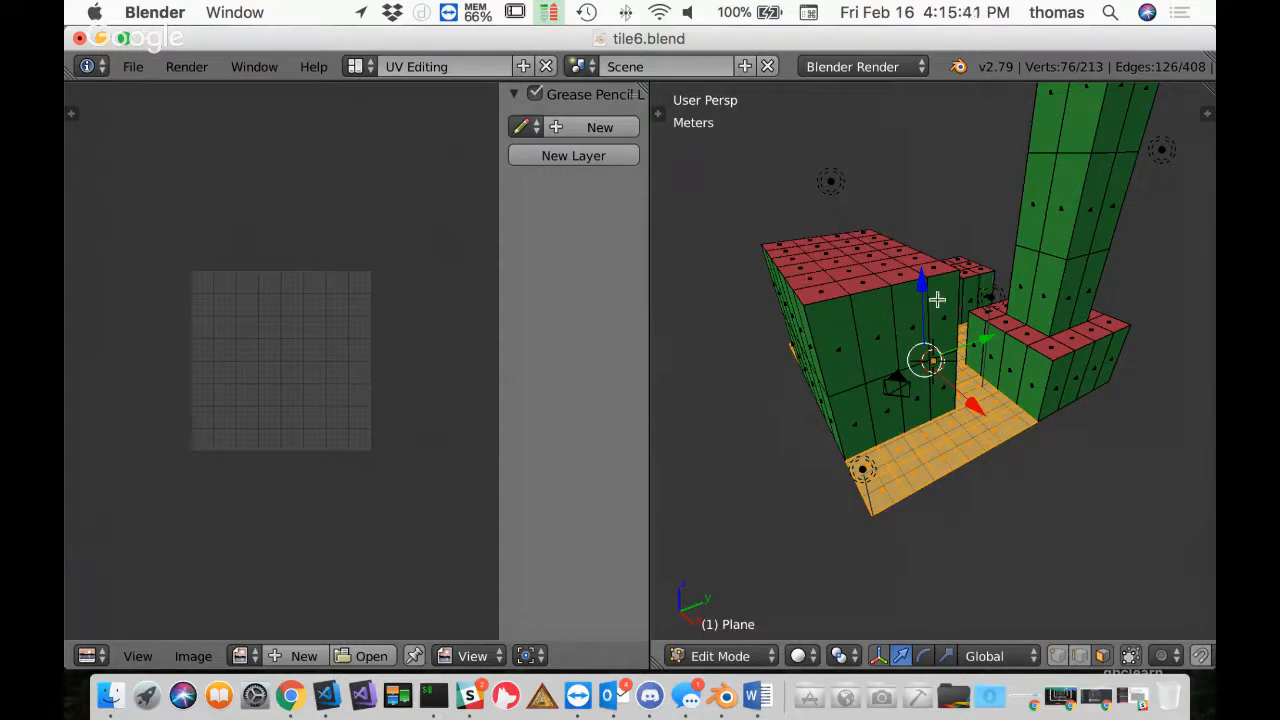
Unwrap the selected ground faces with the standard Unwrap and set the 3D view's shading to Texture
key("u")
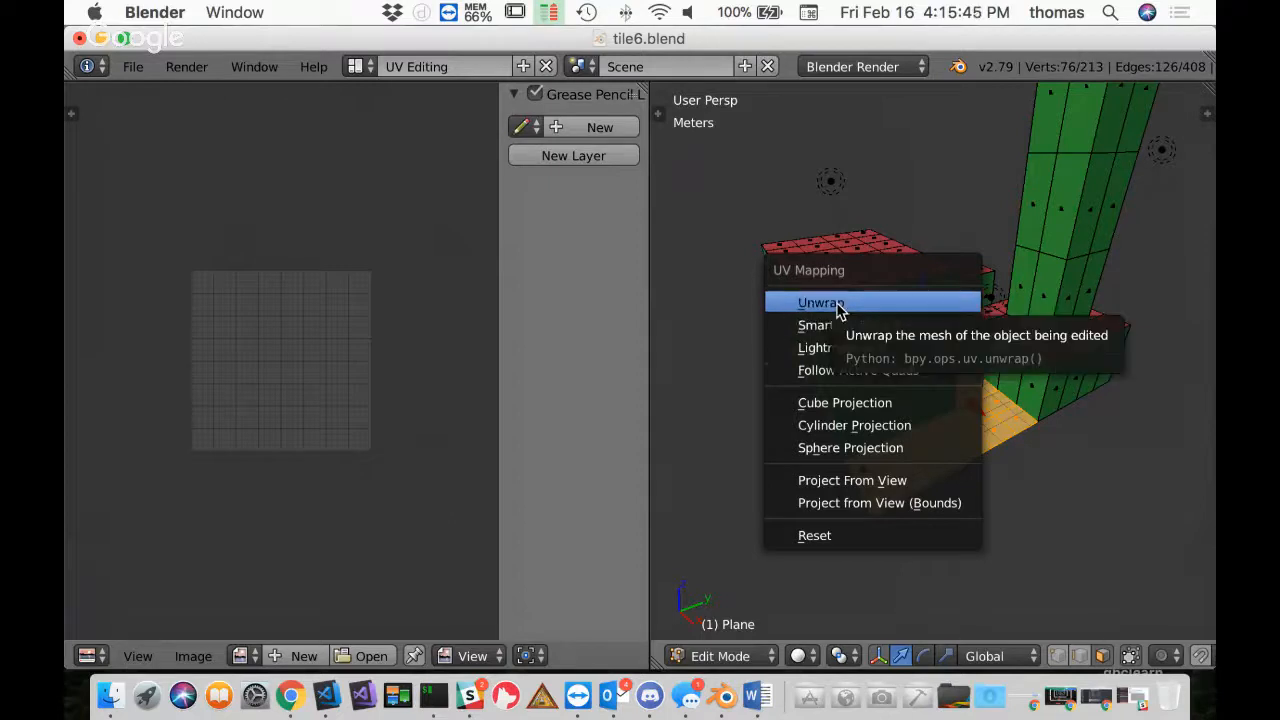
left_click(866, 302)
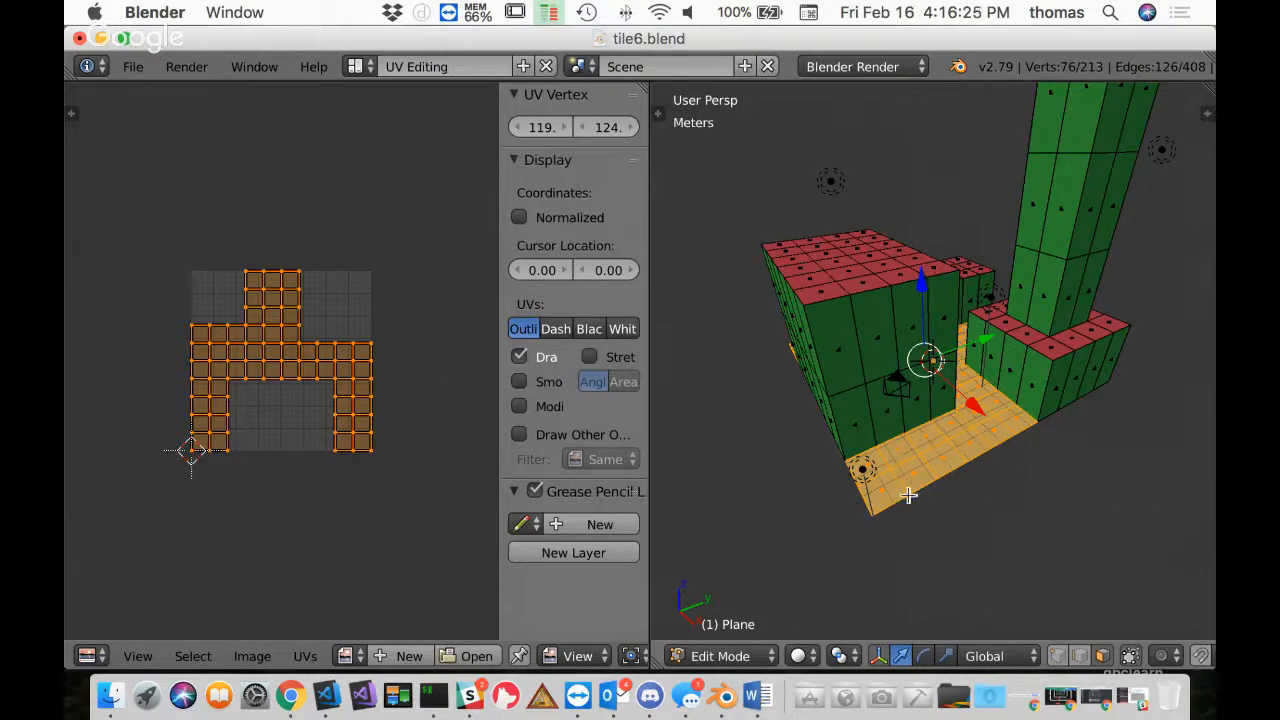
left_click(799, 658)
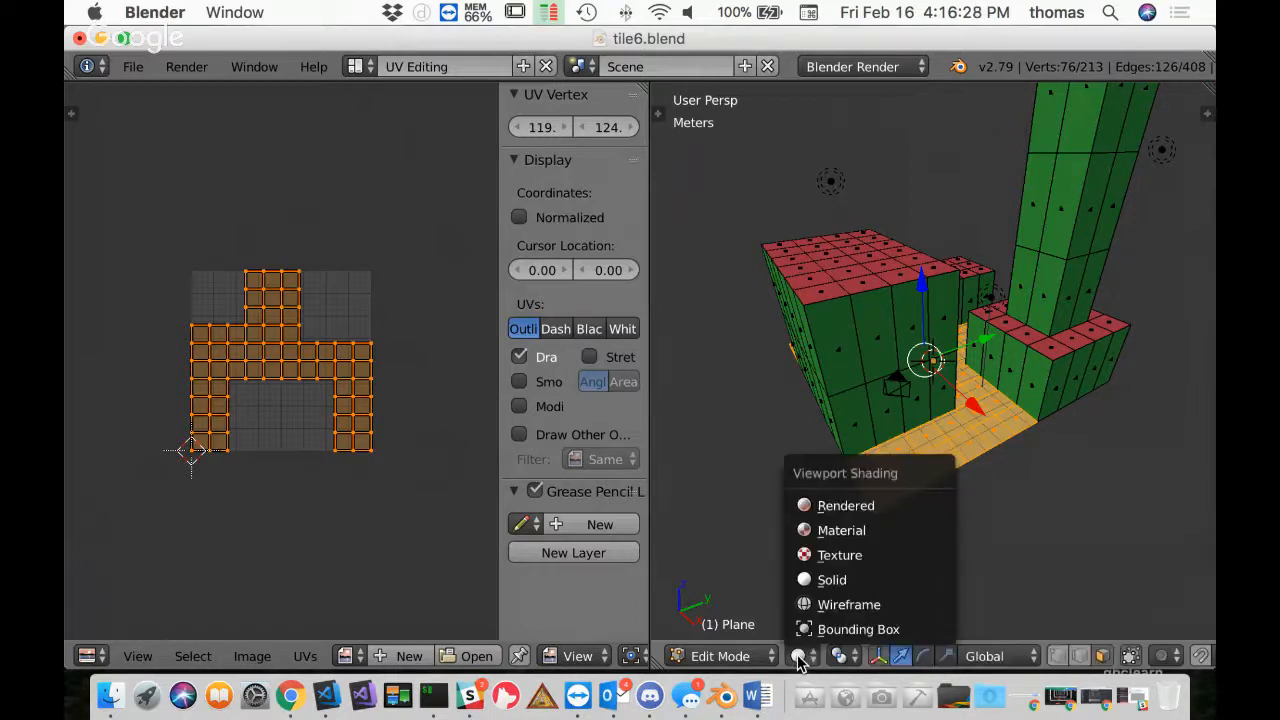
left_click(845, 560)
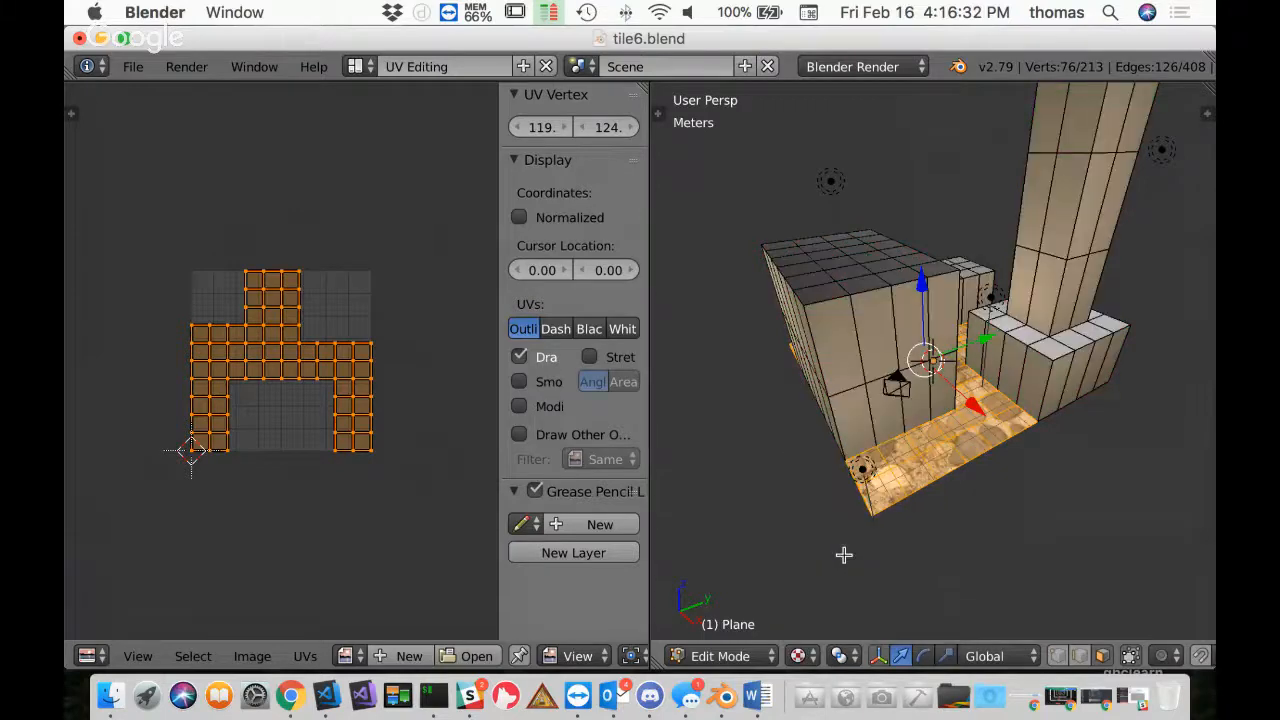
scroll(1043, 448, "down", 2)
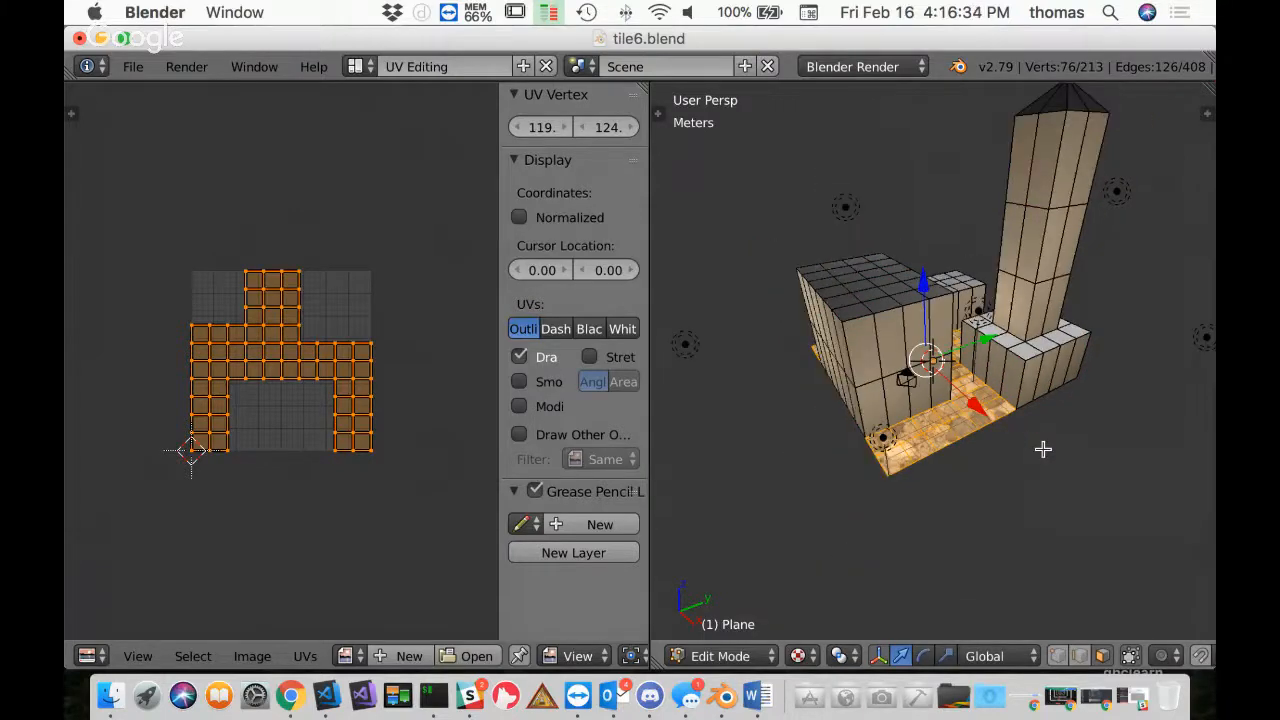
scroll(1043, 450, "up", 6)
scroll(1043, 450, "down", 5)
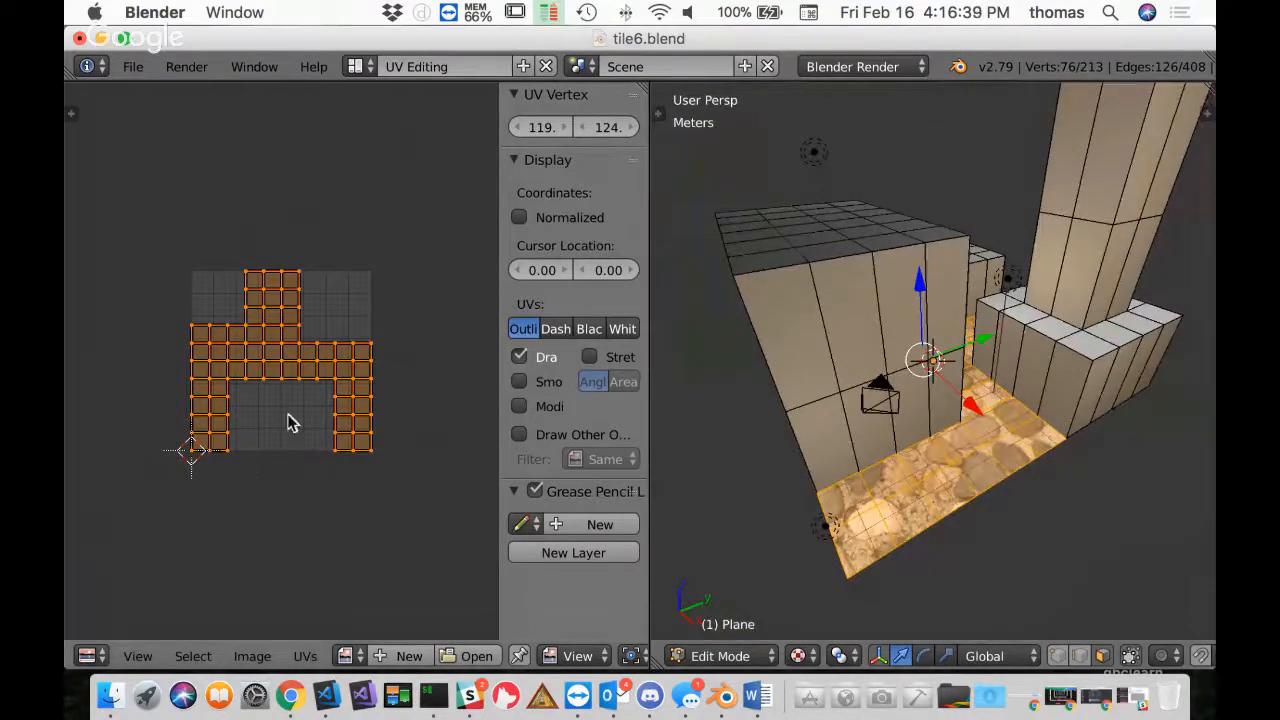
Load GravelCobbleTexture.jpg as the image behind the ground UVs and fit the whole layout in view
left_click(345, 656)
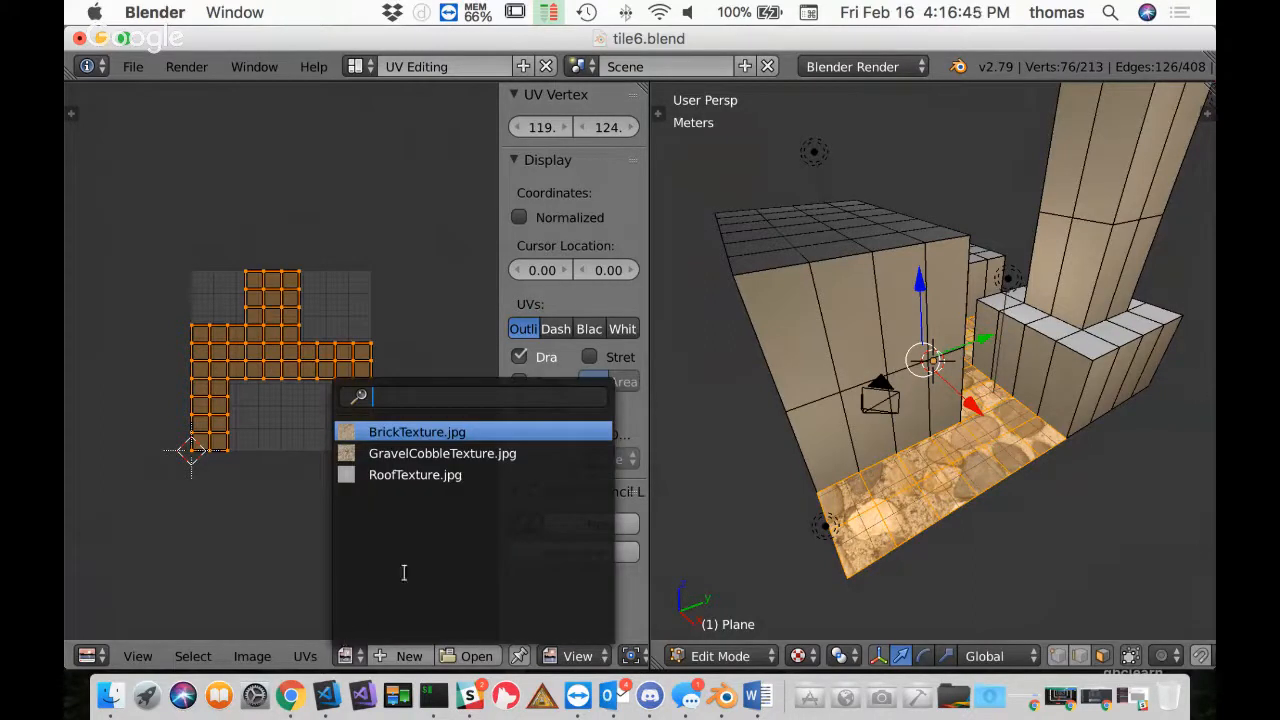
left_click(446, 455)
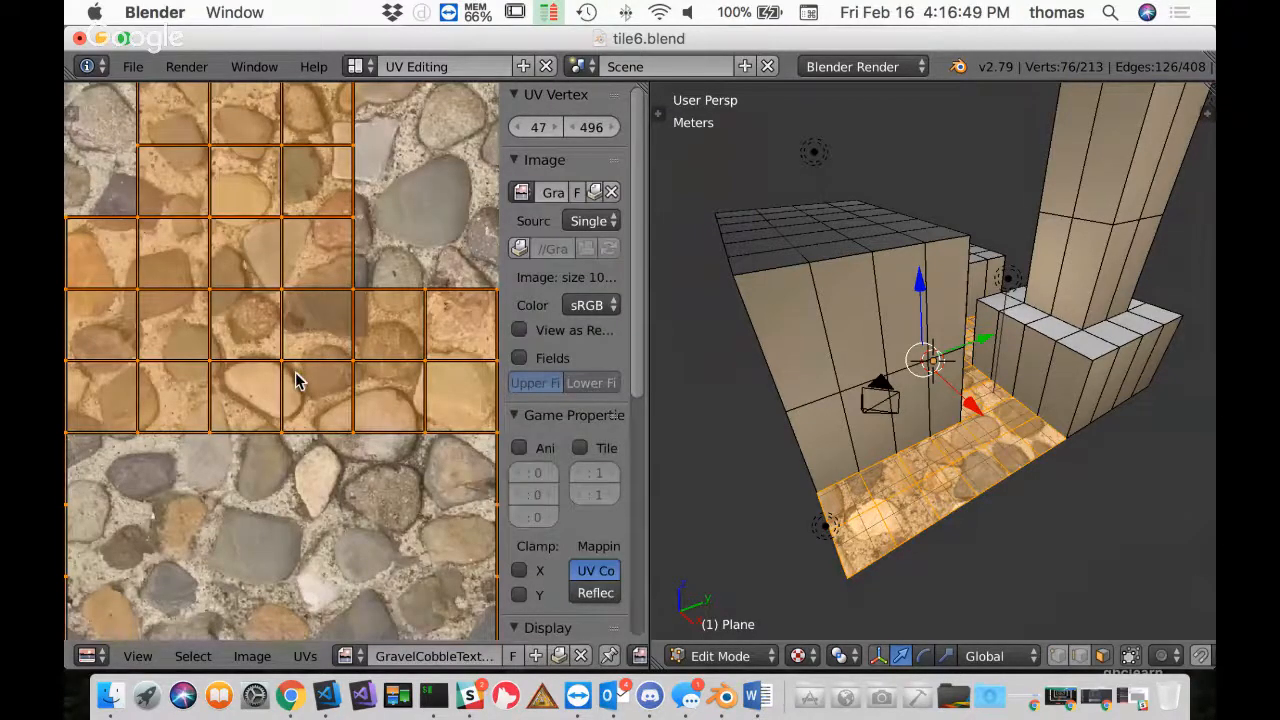
scroll(296, 380, "down", 3)
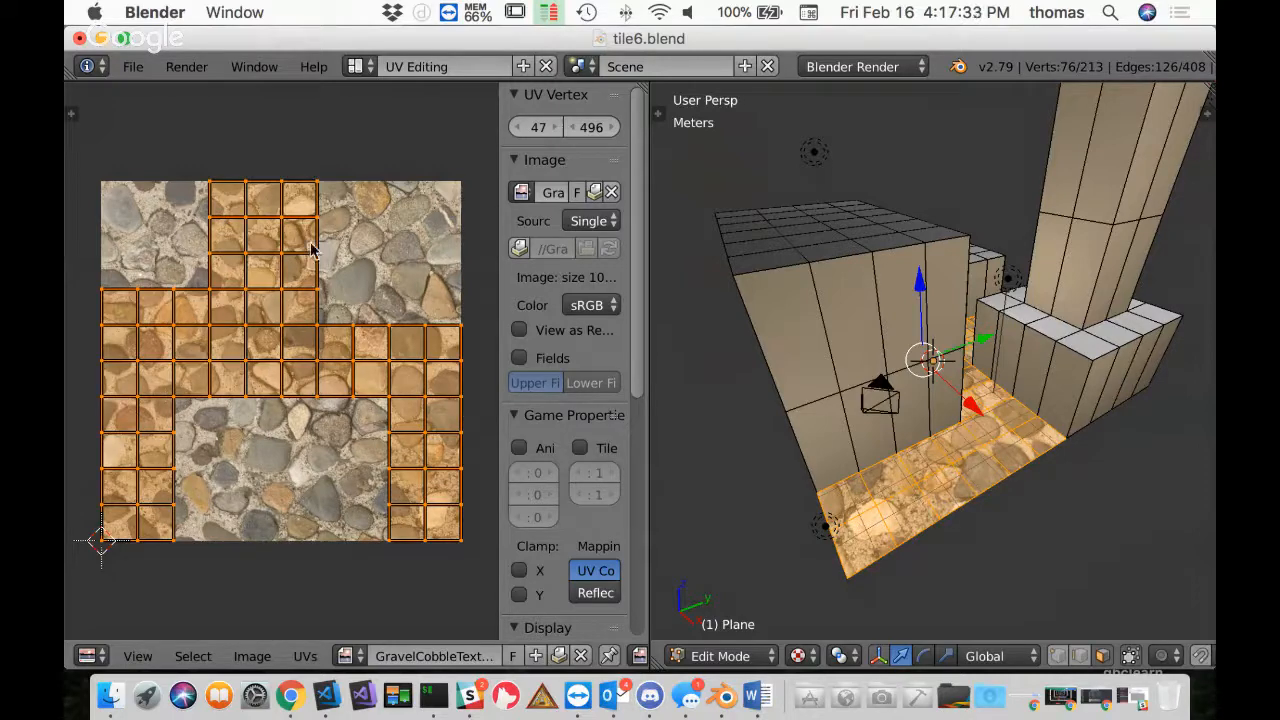
Try rotating the ground UV layout over the cobble texture, then cancel the rotation
key("r")
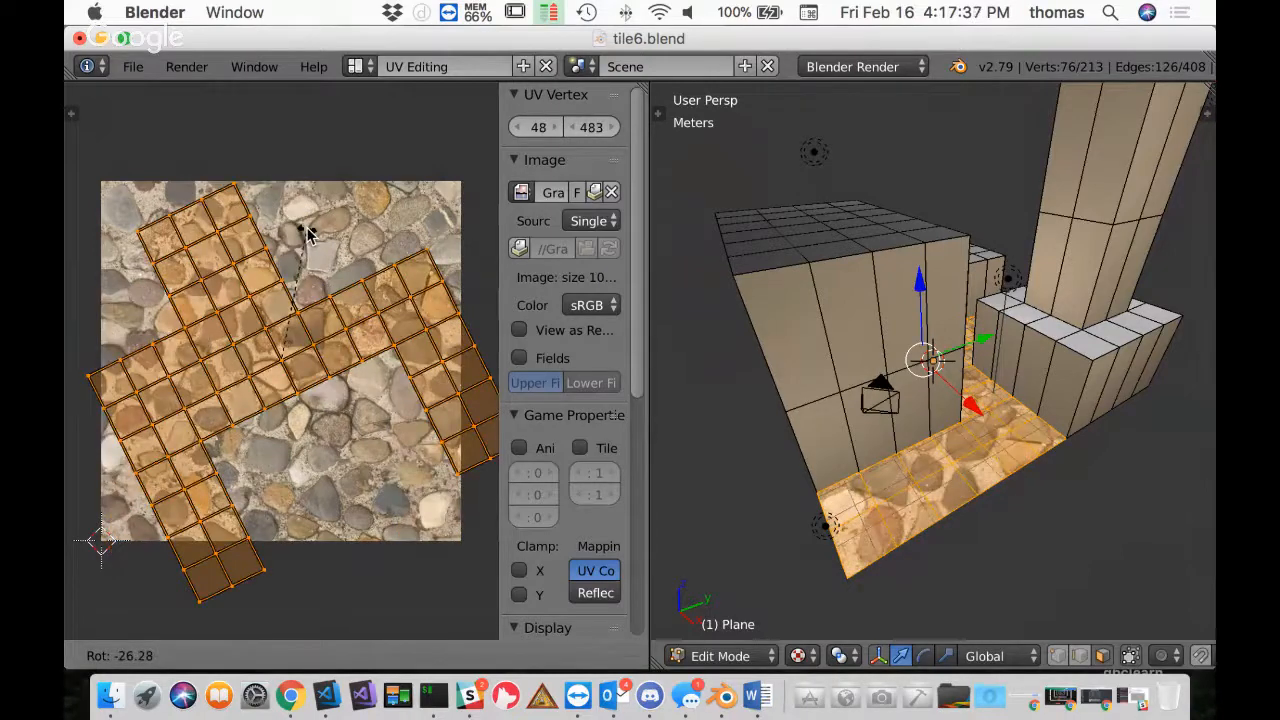
key("Escape")
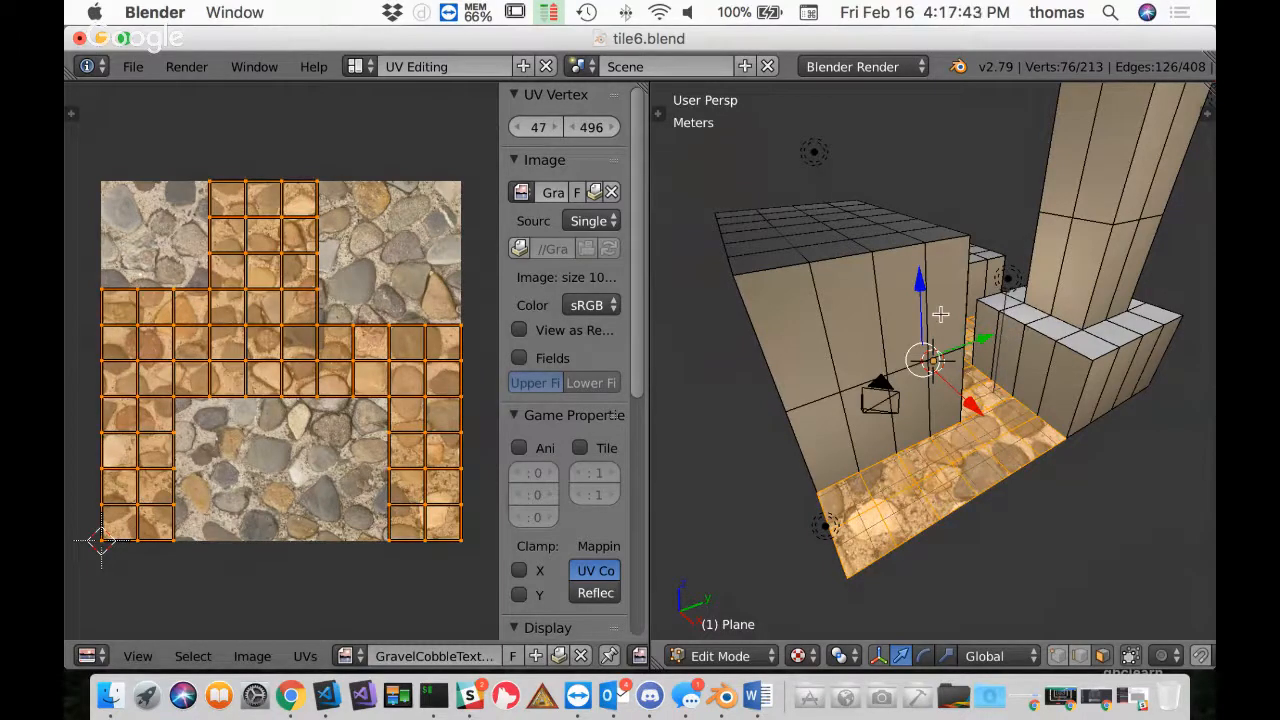
Remap the selected ground faces with Smart UV Project using the dialog's default settings
key("u")
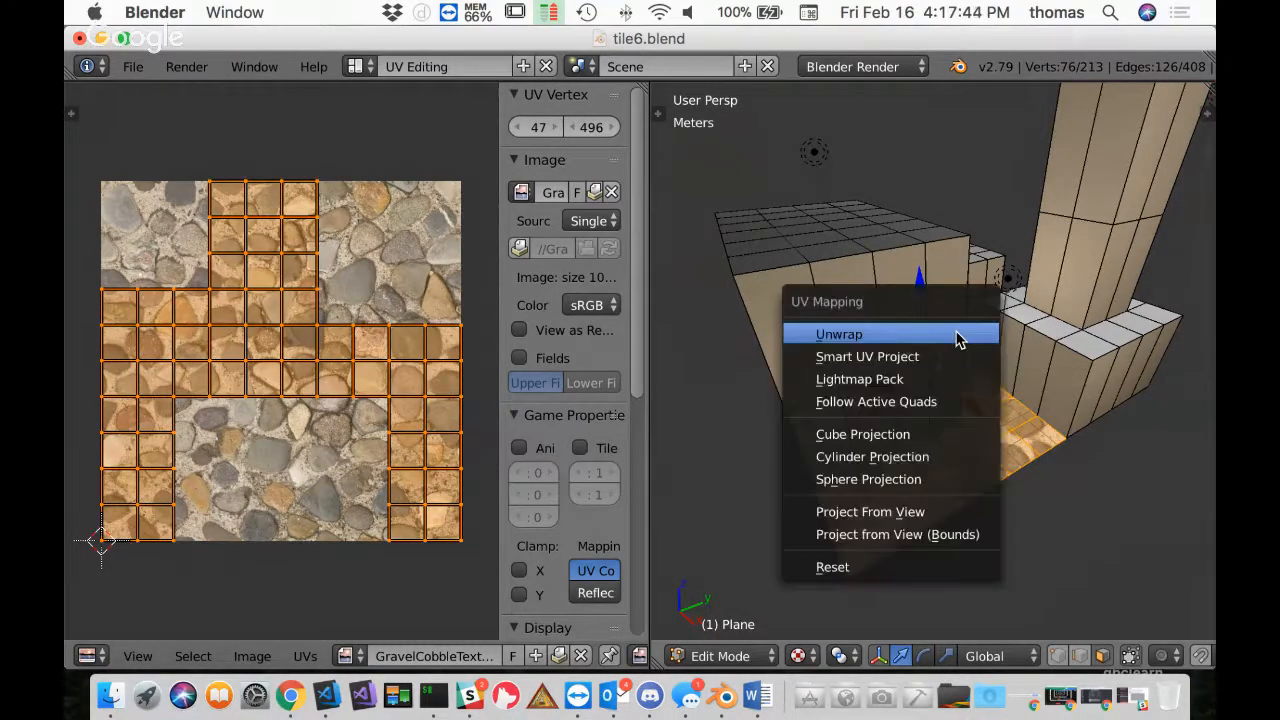
left_click(888, 358)
left_click(893, 524)
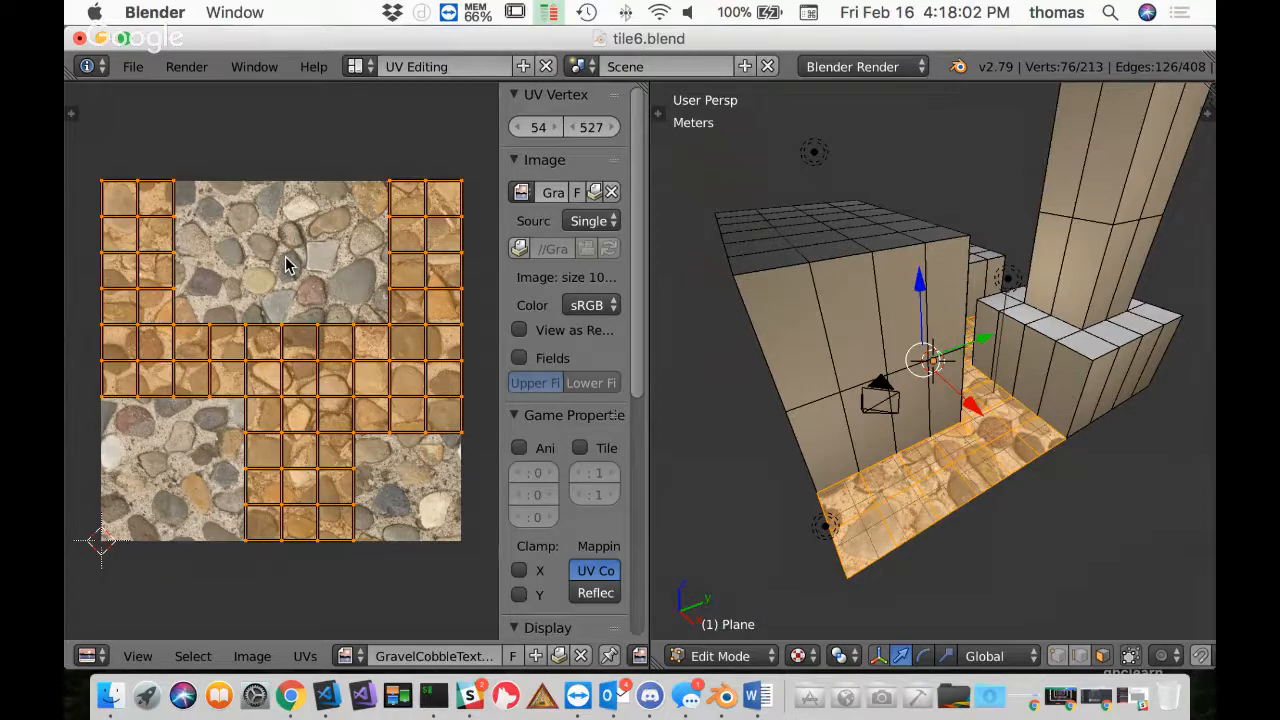
Try moving, scaling and rotating the projected ground UV layout over the cobble texture
key("g")
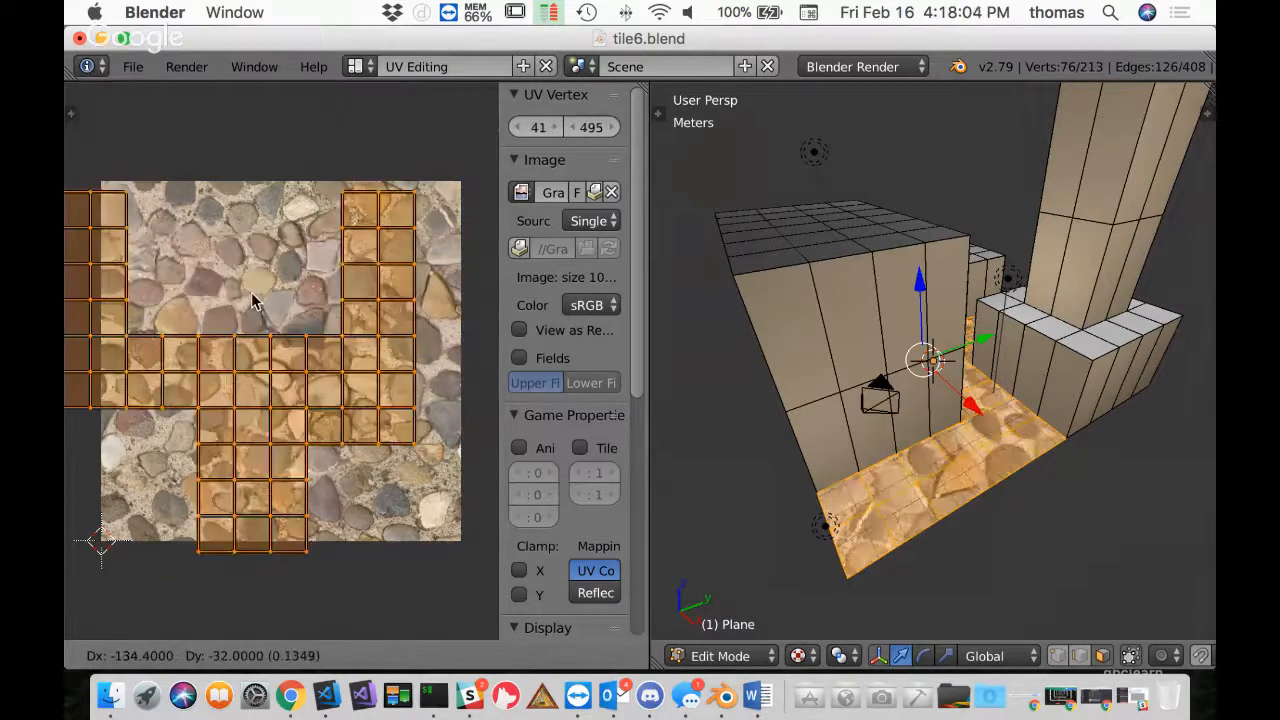
right_click(306, 259)
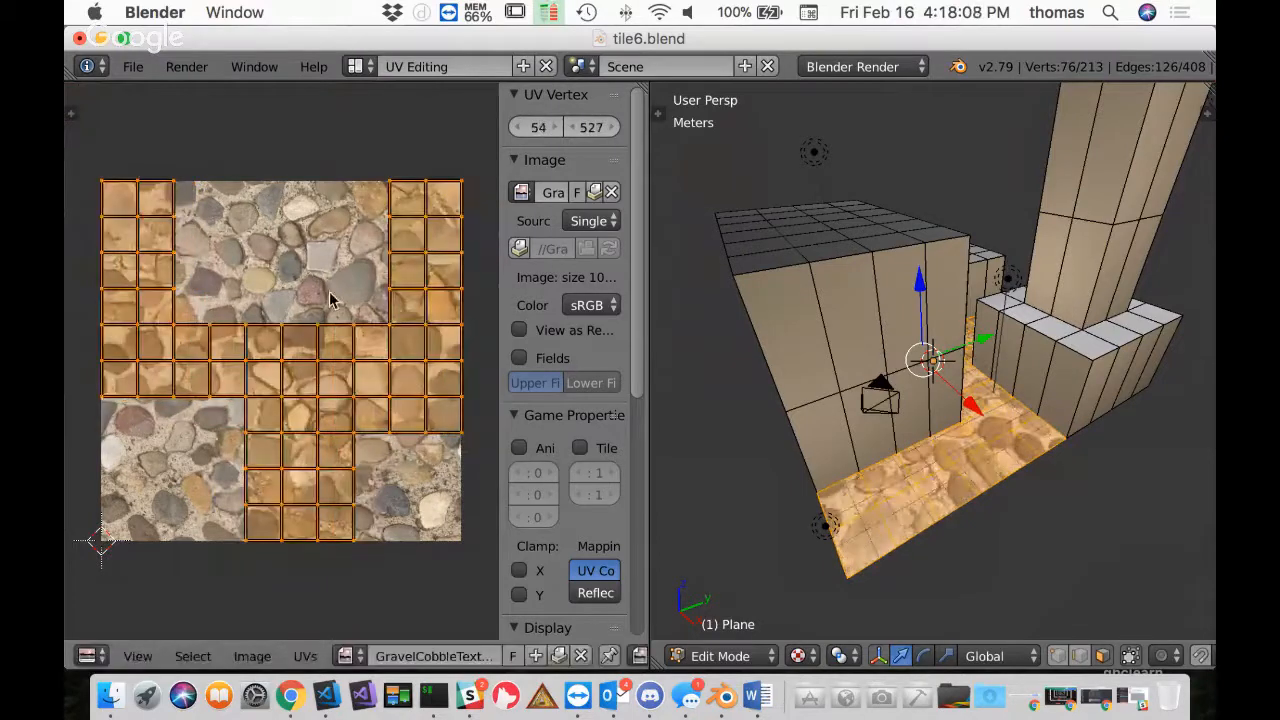
key("s")
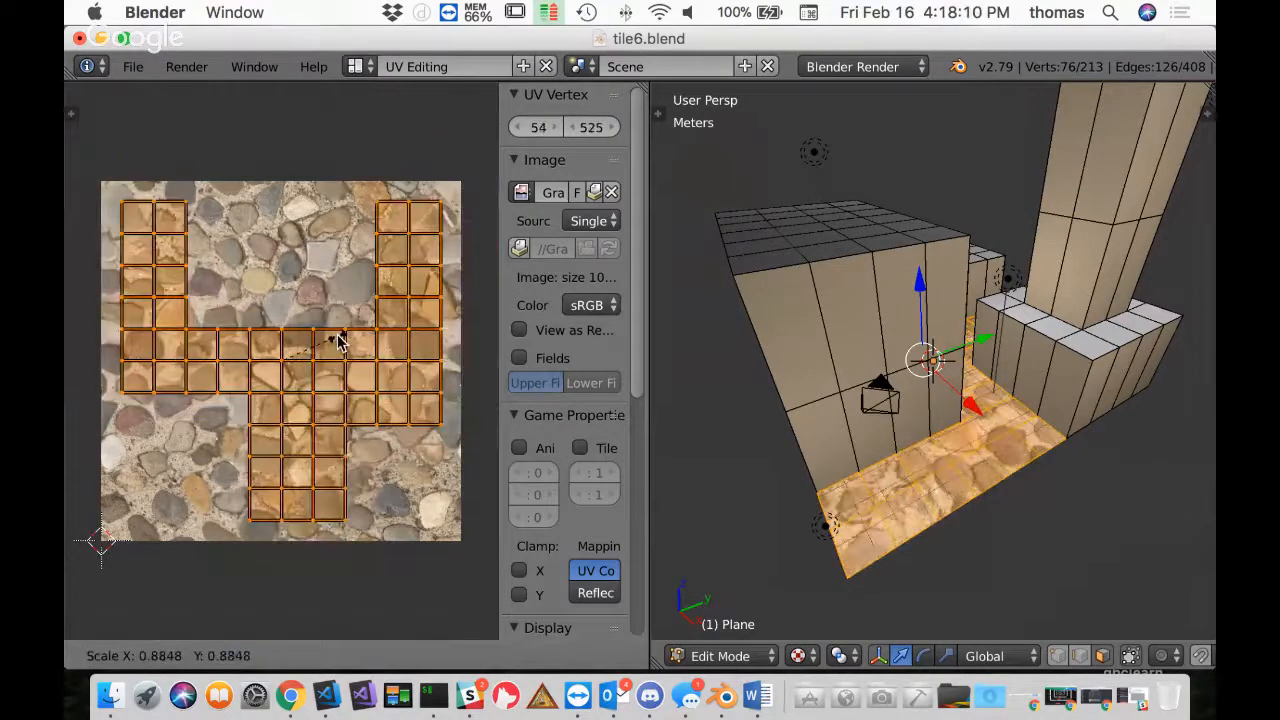
left_click(360, 365)
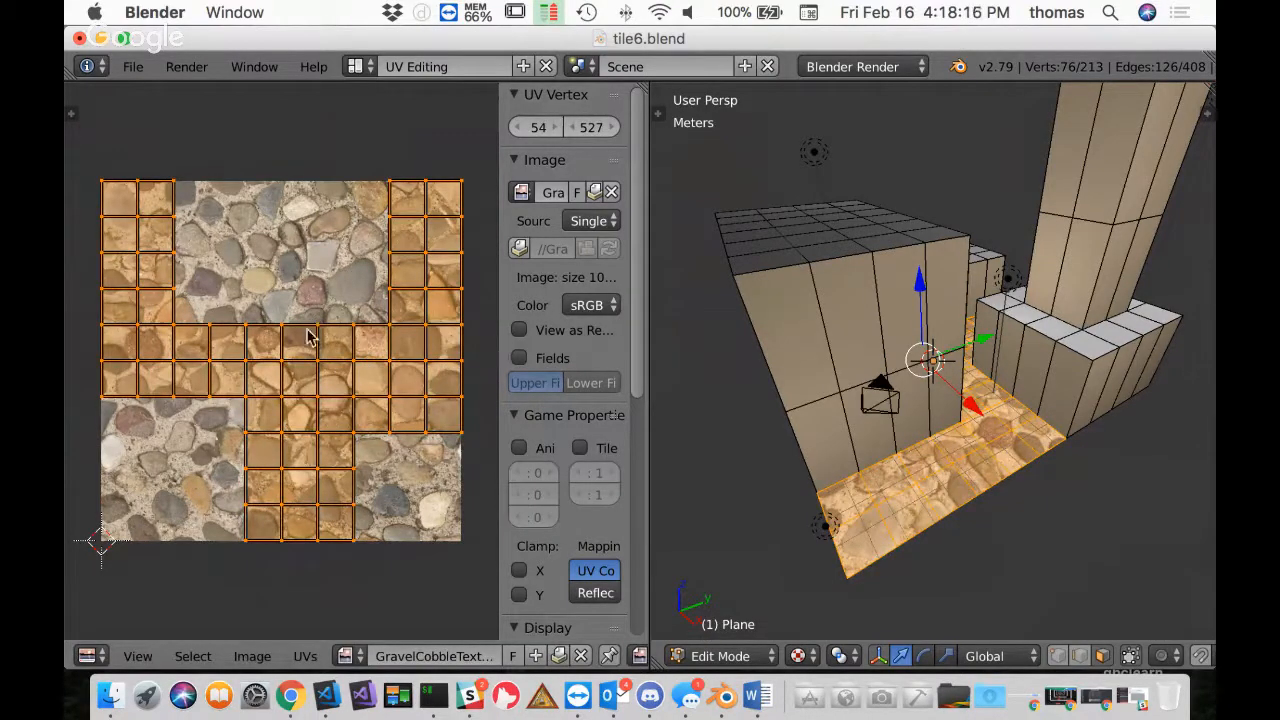
key("r")
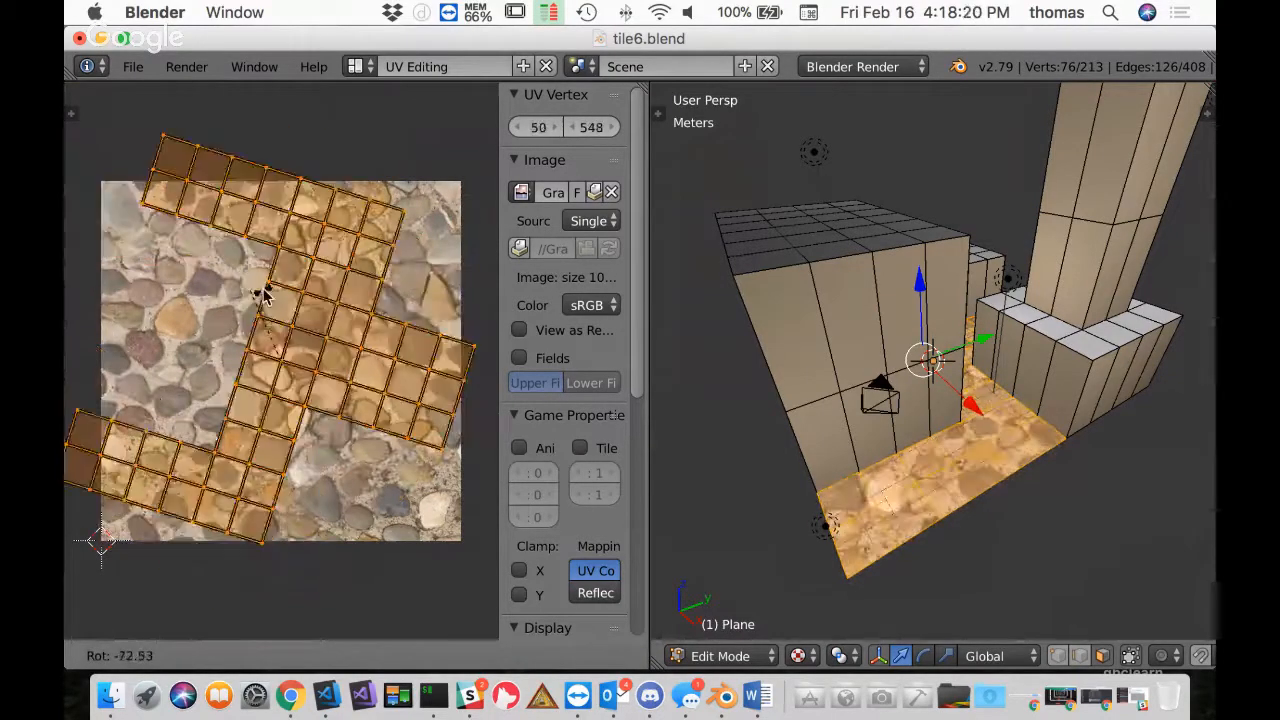
key("Escape")
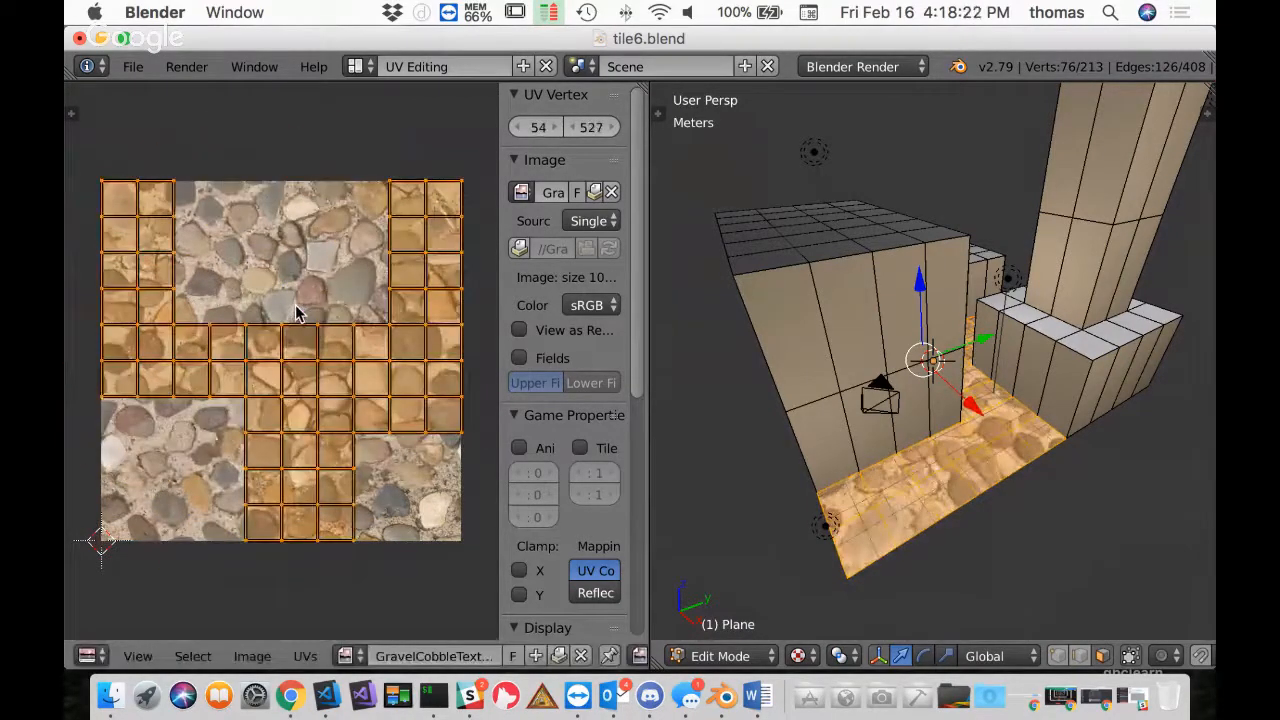
Unwrap the selected ground faces and scale their UVs over the cobble texture by about 2.48, and again by about 1.36
key("u")
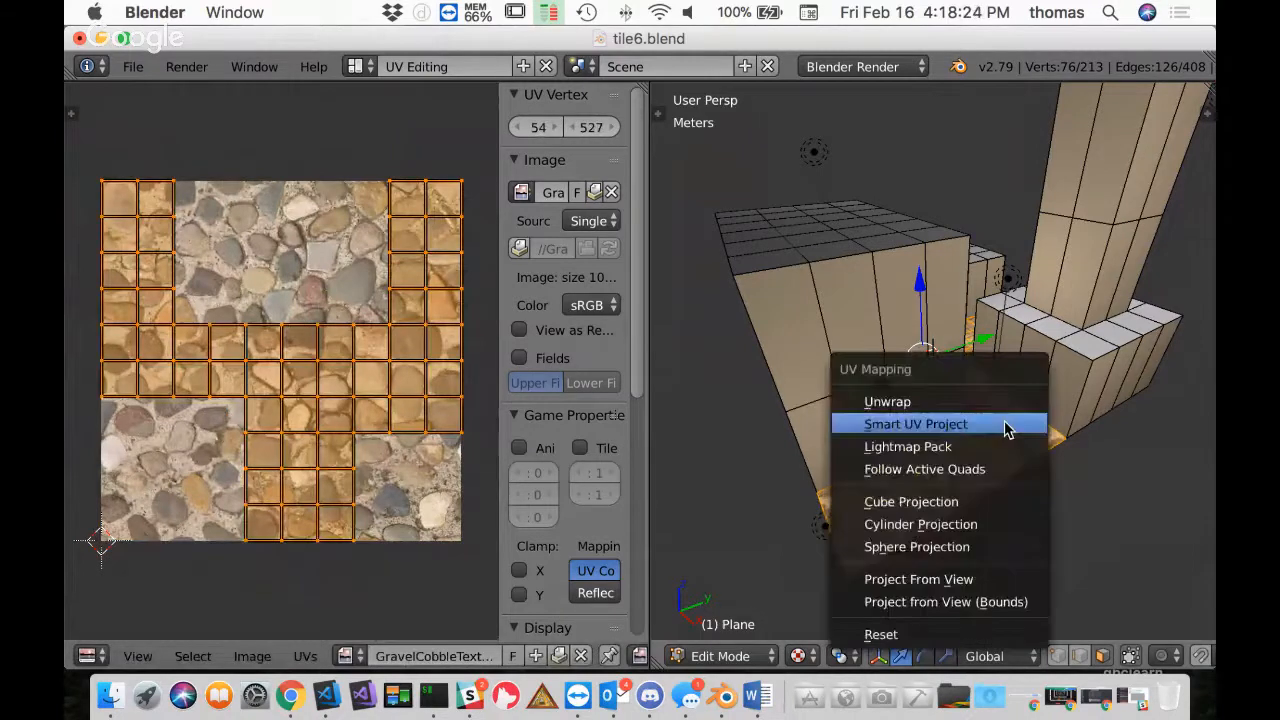
left_click(920, 401)
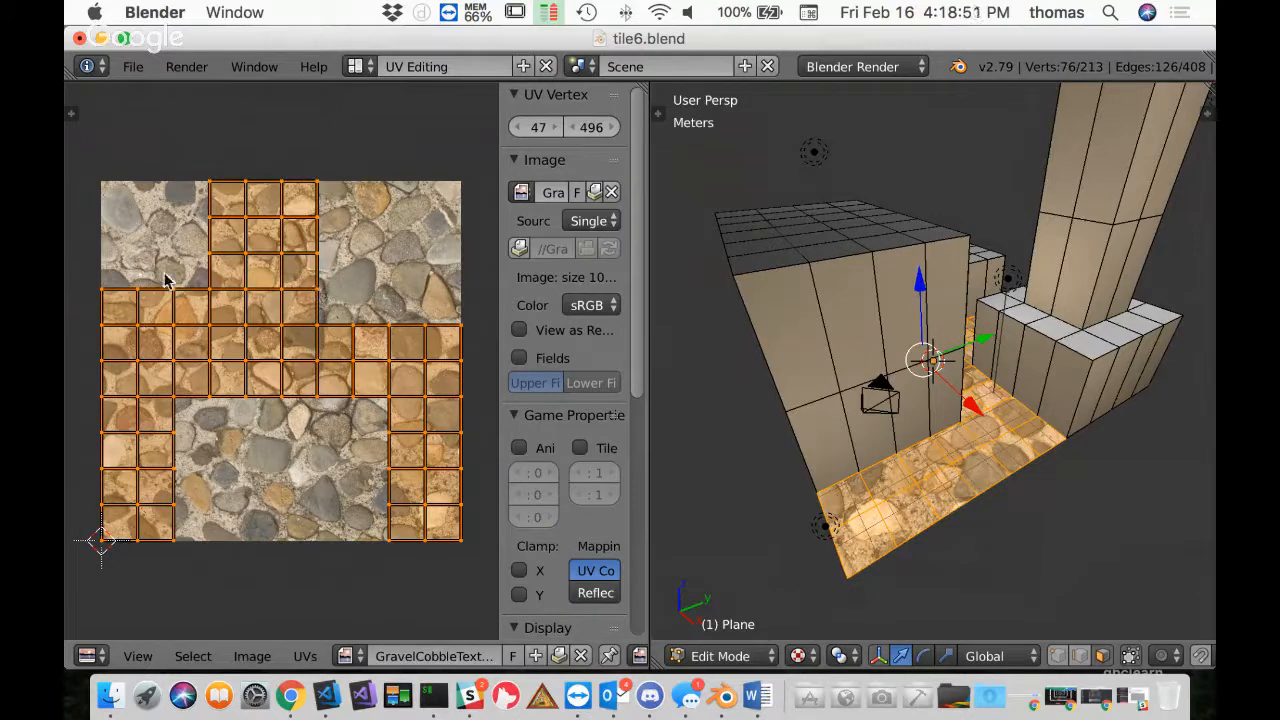
key("s")
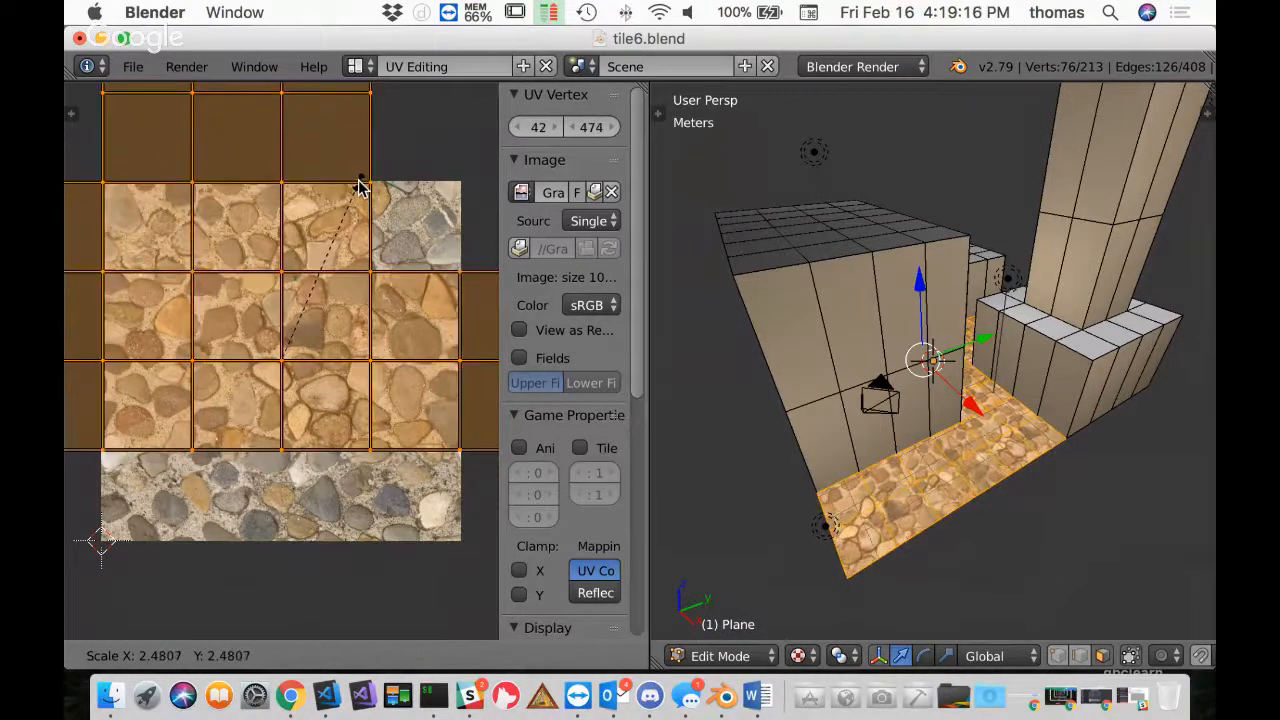
left_click(360, 187)
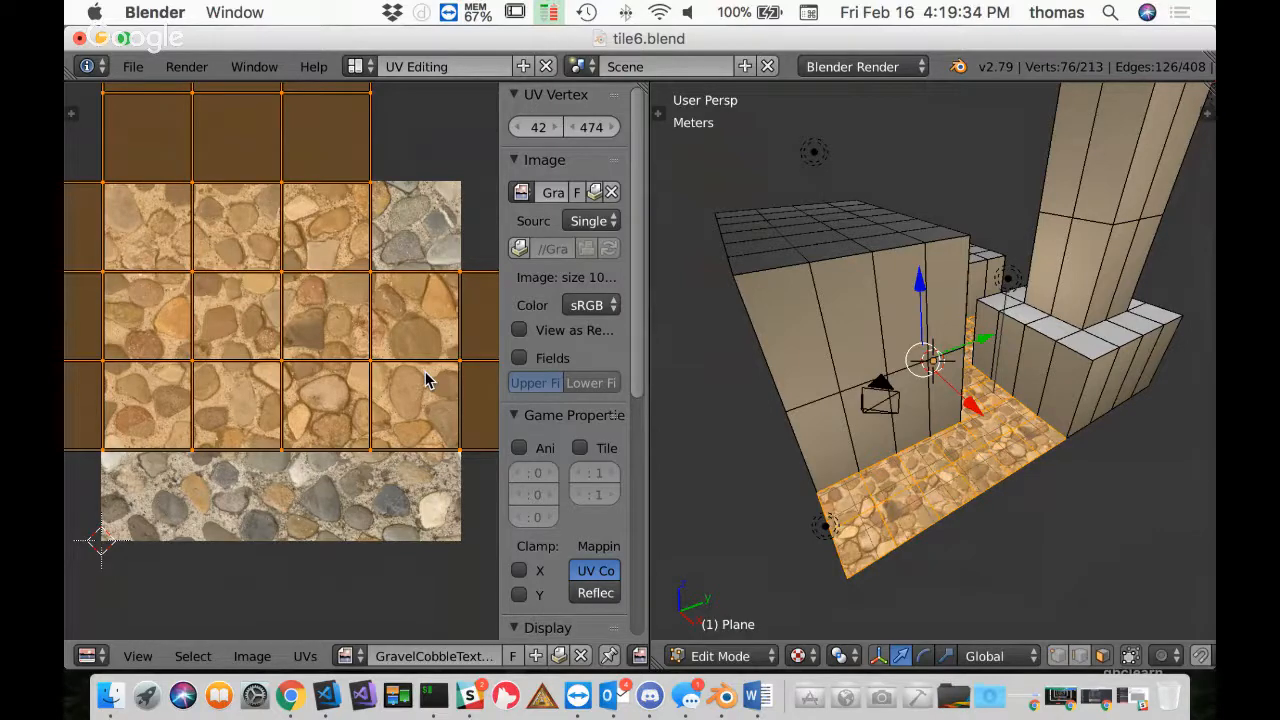
key("s")
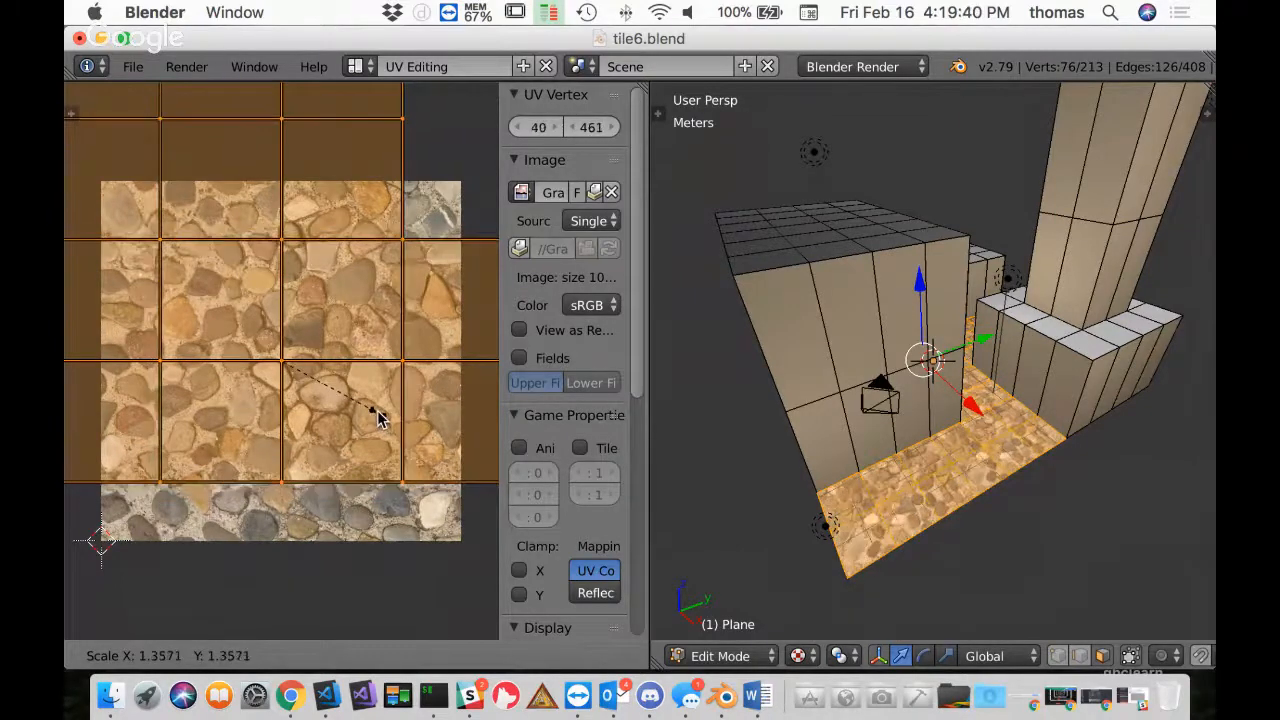
left_click(378, 418)
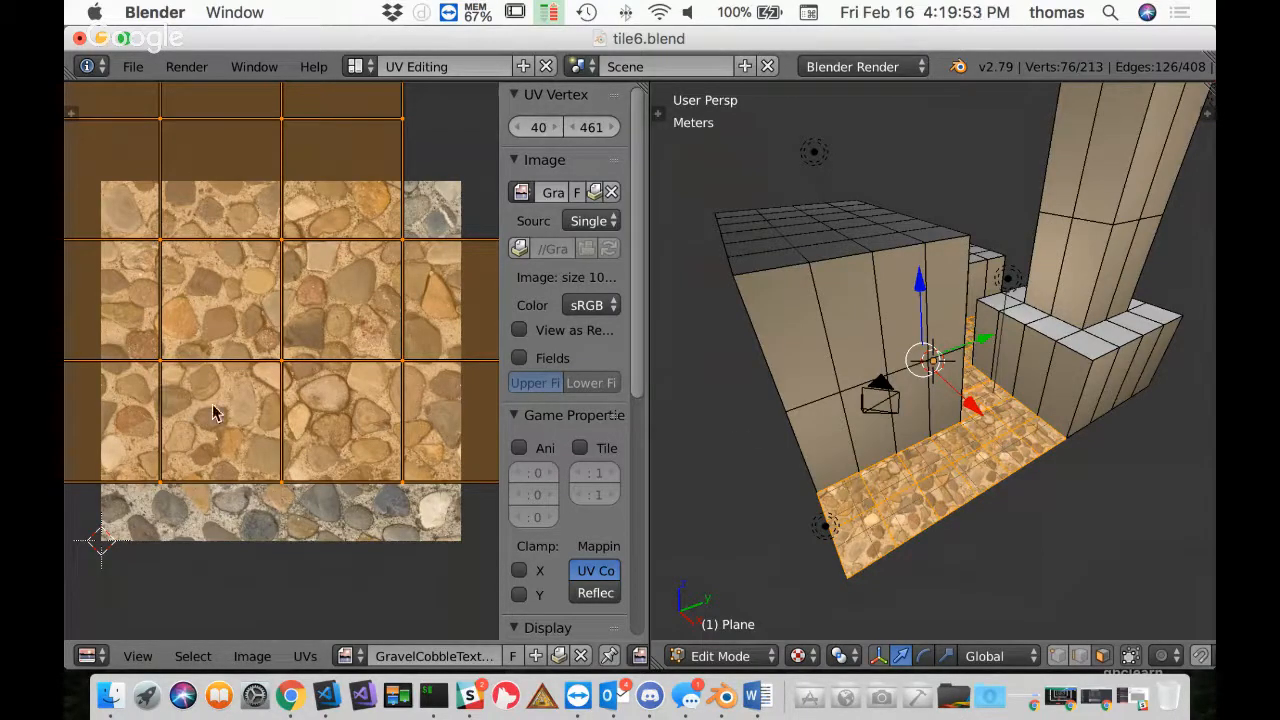
Look through the cobble texture's image, game and display properties in the UV editor and hide the properties sidebar
key("n")
key("n")
scroll(620, 440, "down", 10)
scroll(626, 500, "up", 10)
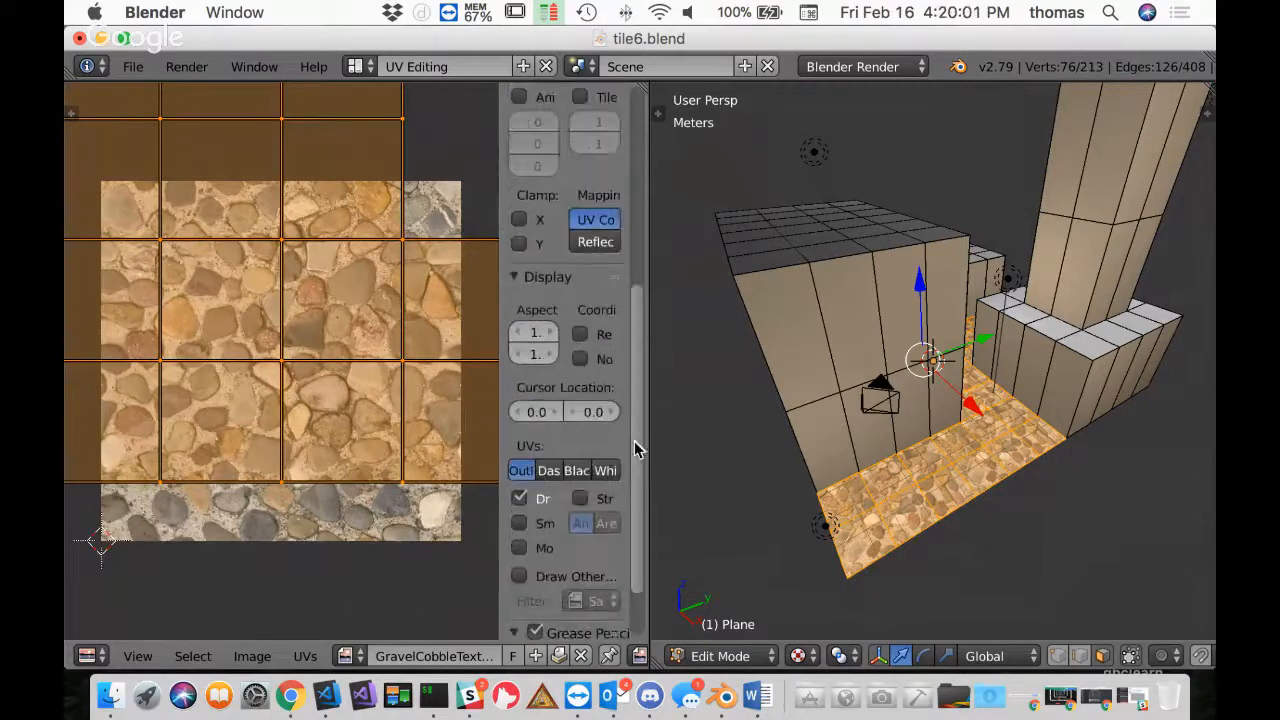
left_click_drag(654, 295, 654, 214)
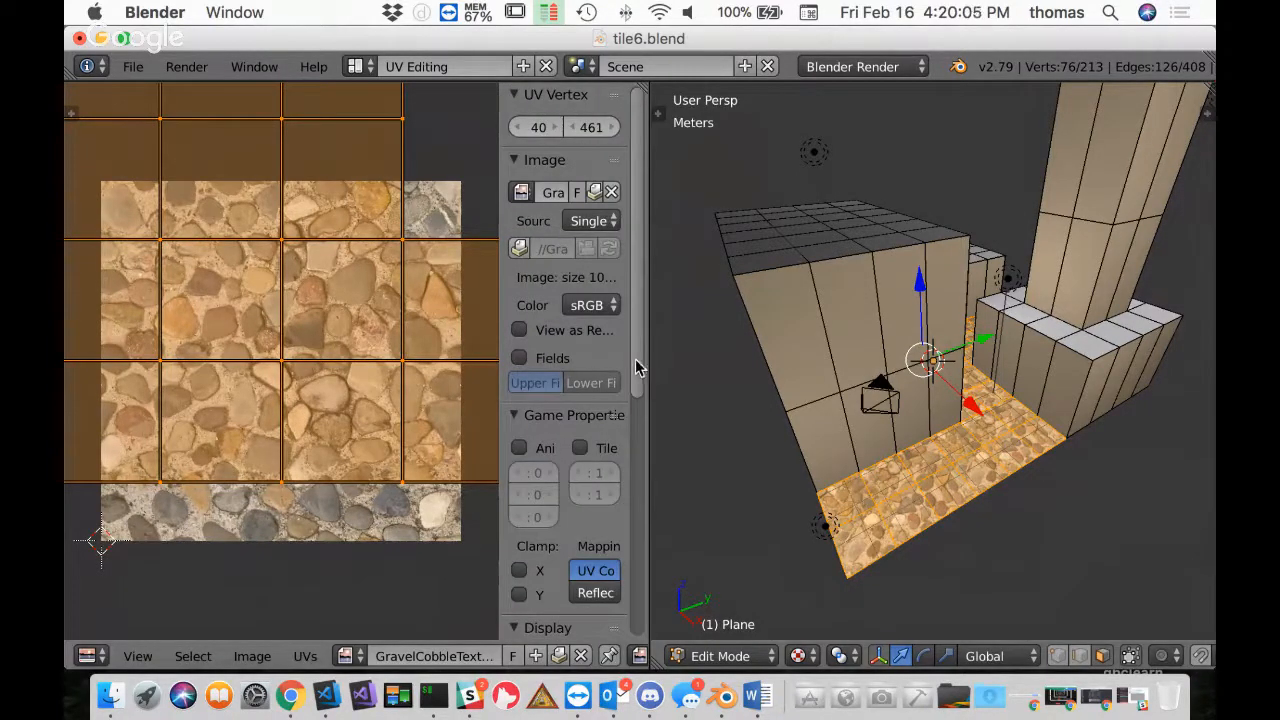
left_click_drag(640, 363, 645, 633)
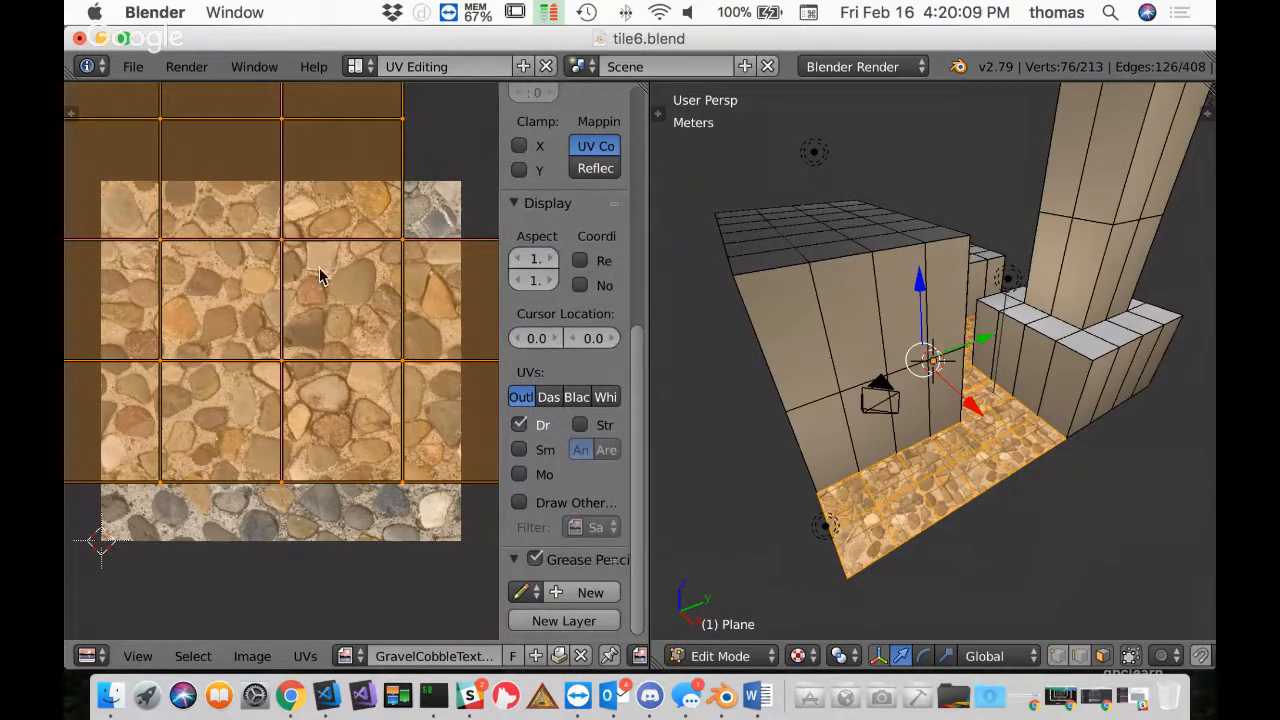
key("n")
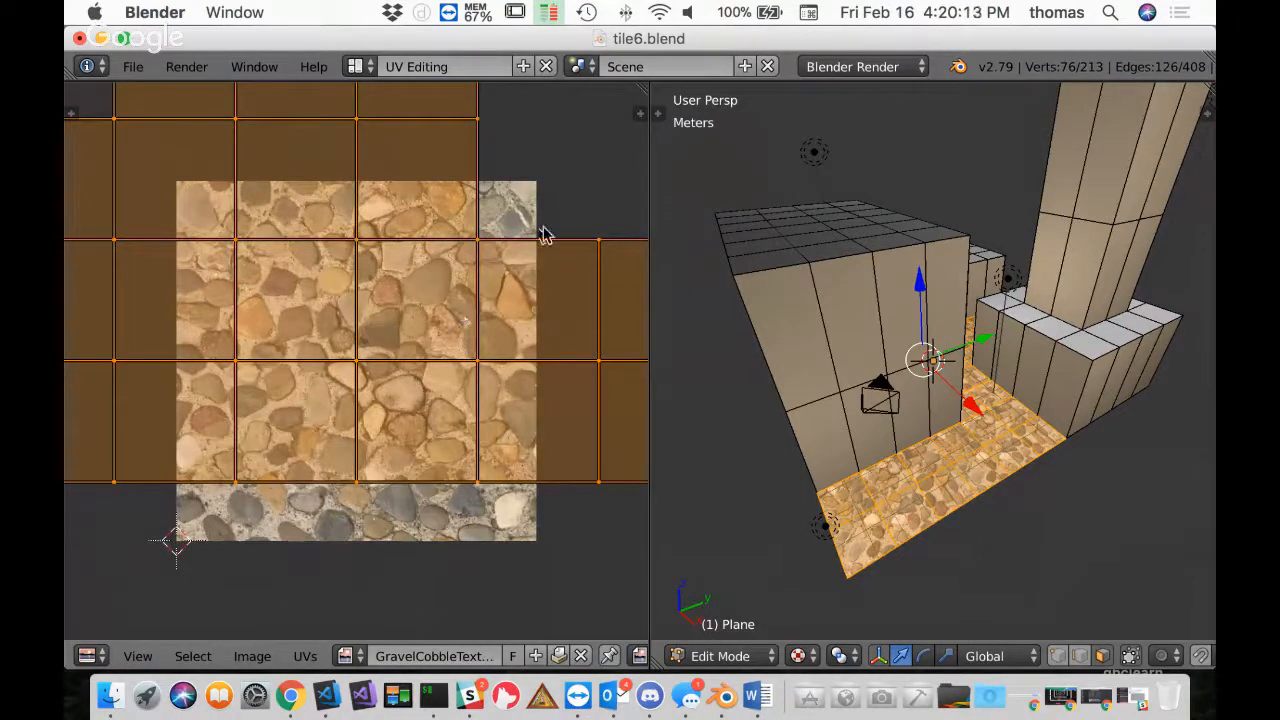
Save the file under its existing name and switch the screen layout to Default
key("ctrl+s")
left_click(594, 504)
left_click(355, 68)
left_click(380, 164)
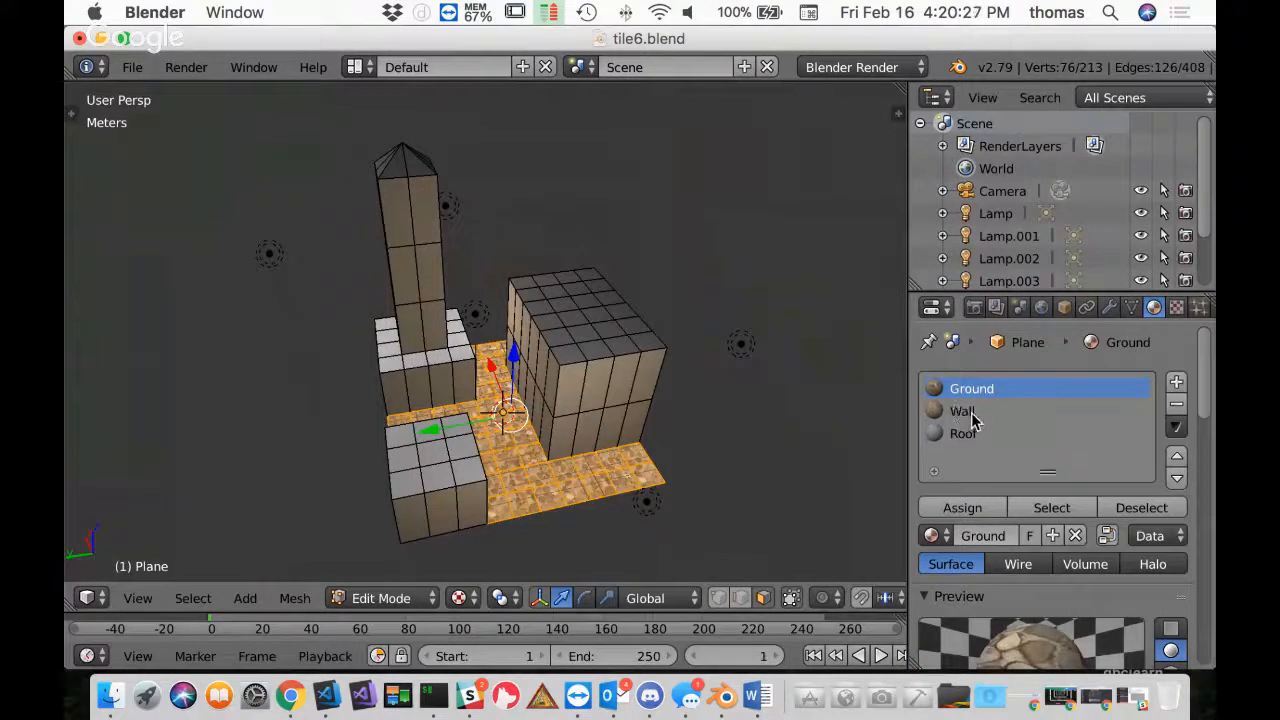
Deselect the ground faces and select all faces assigned to the Wall material
left_click(1141, 508)
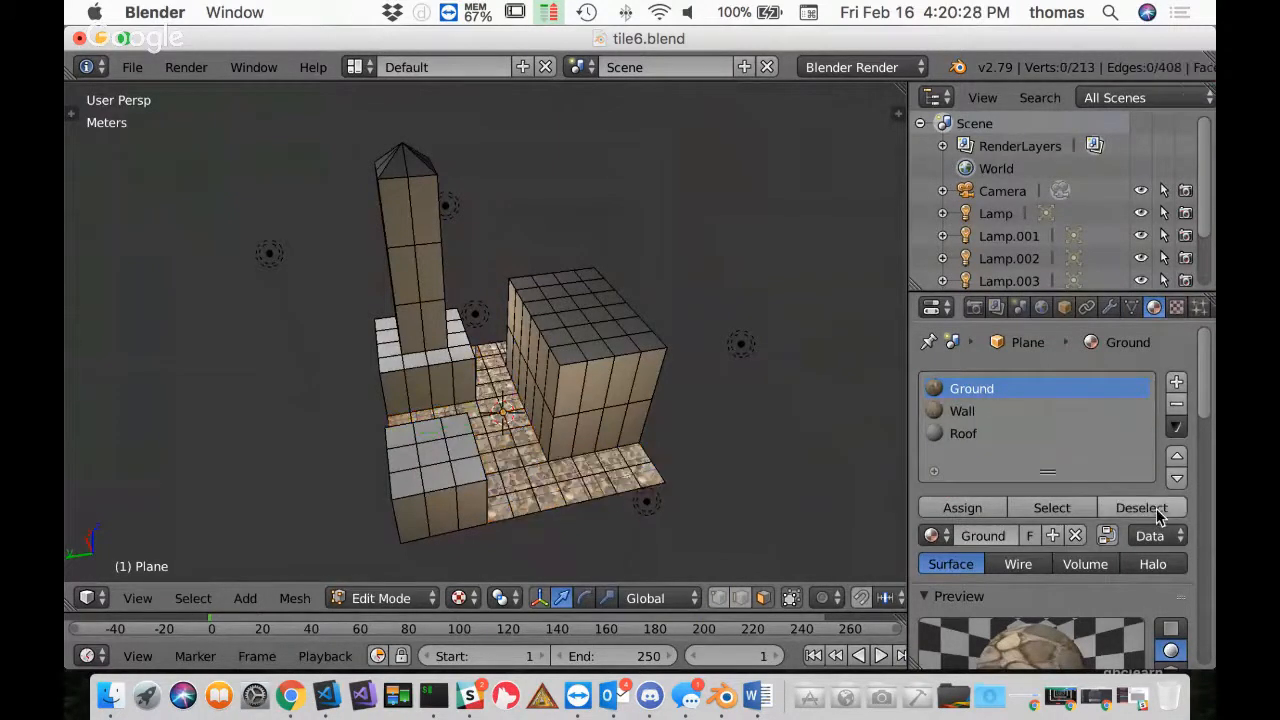
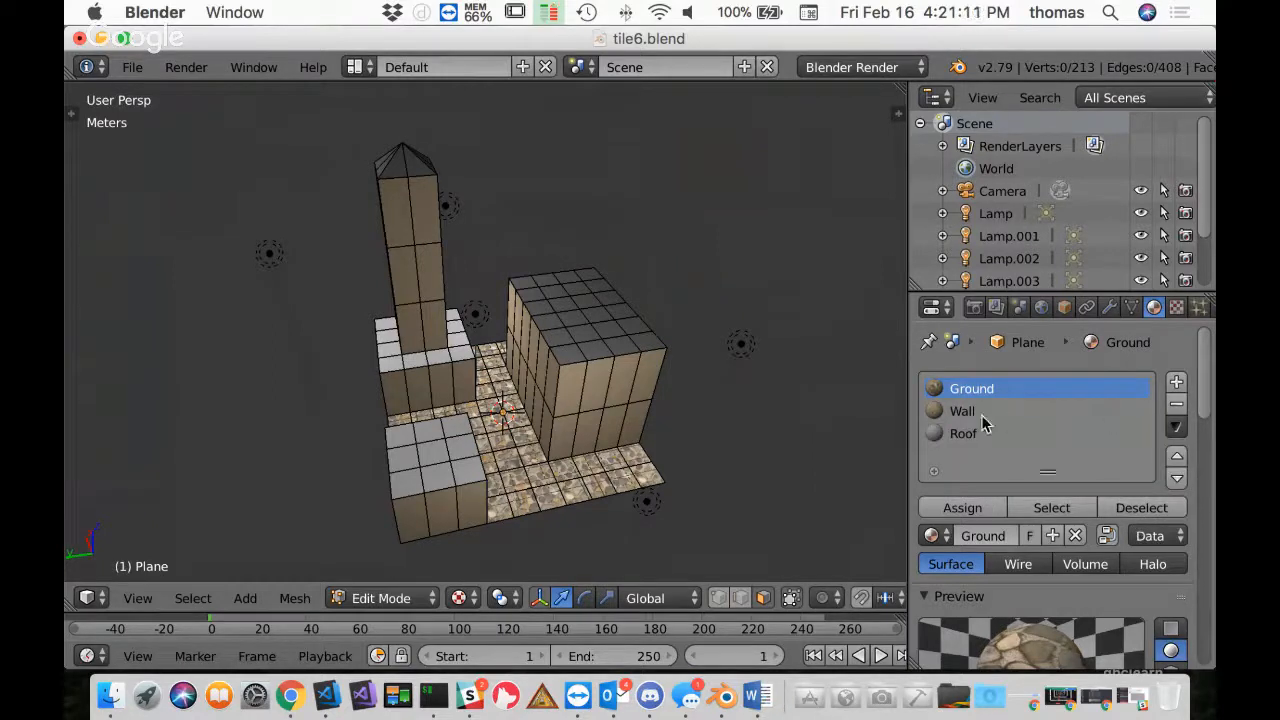
left_click(970, 418)
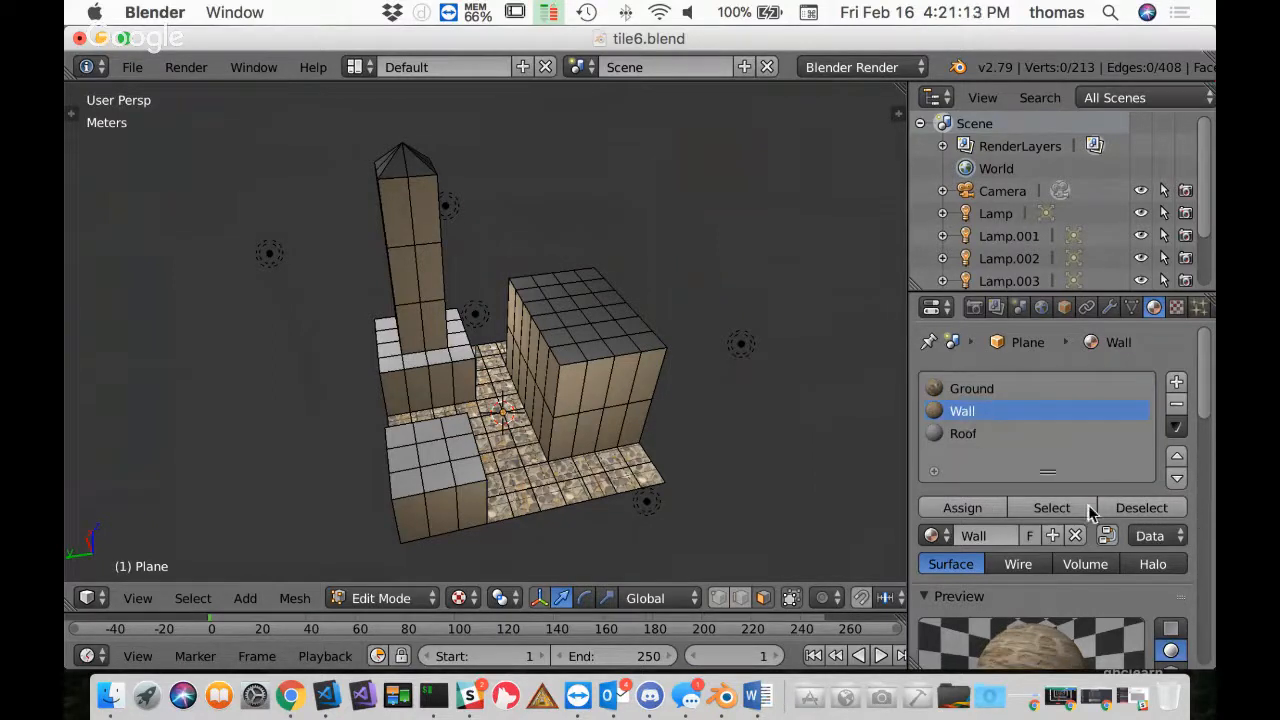
left_click(1054, 508)
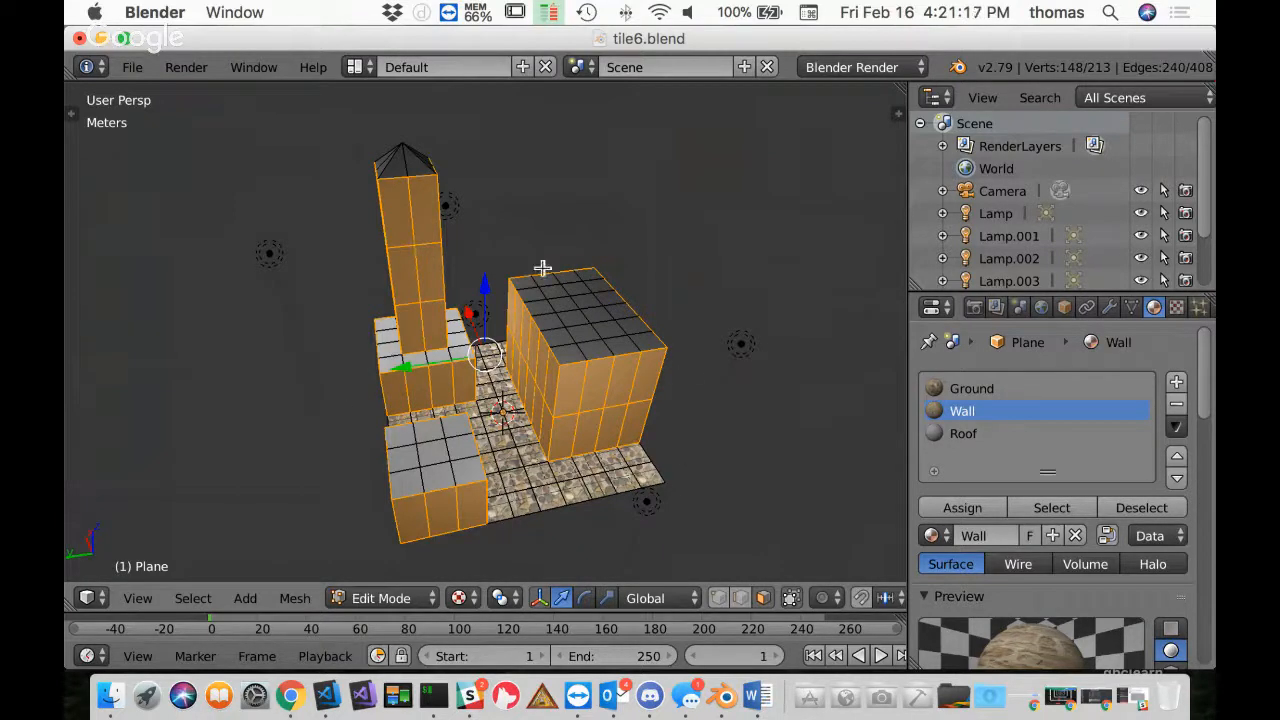
Switch to the UV Editing layout and show BrickTexture.jpg as the image for the selected wall faces
left_click(357, 68)
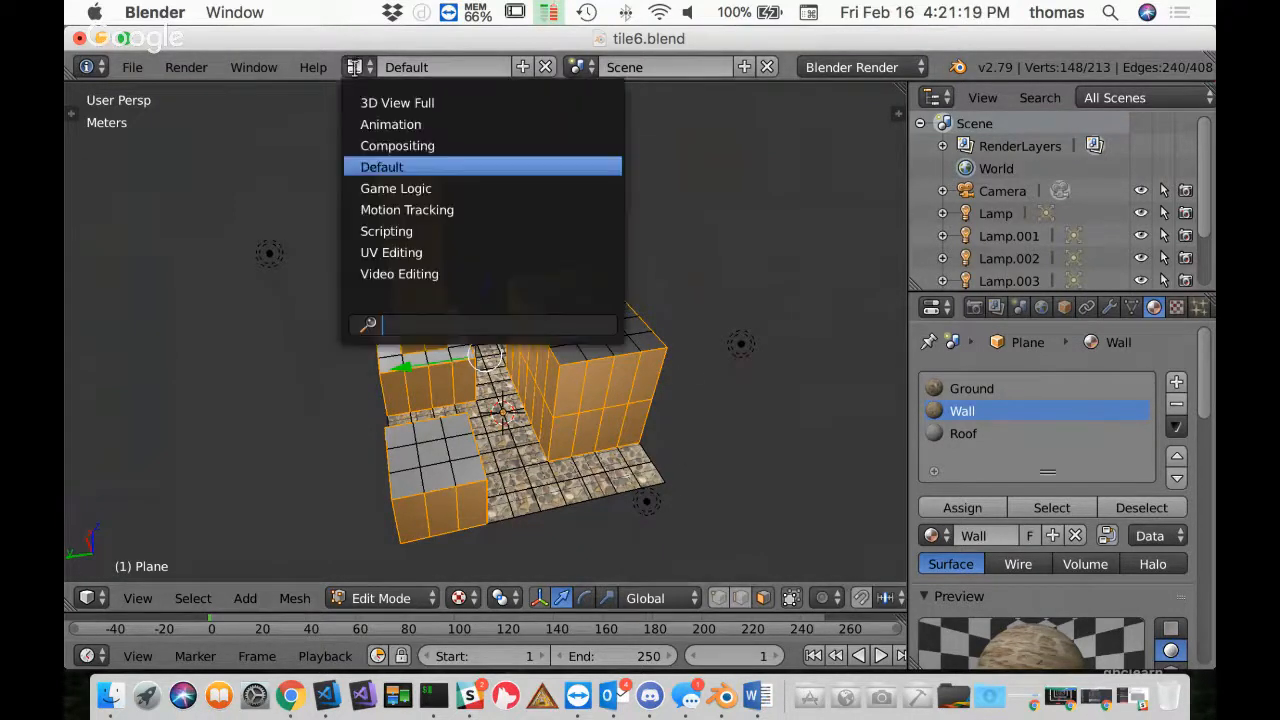
left_click(381, 252)
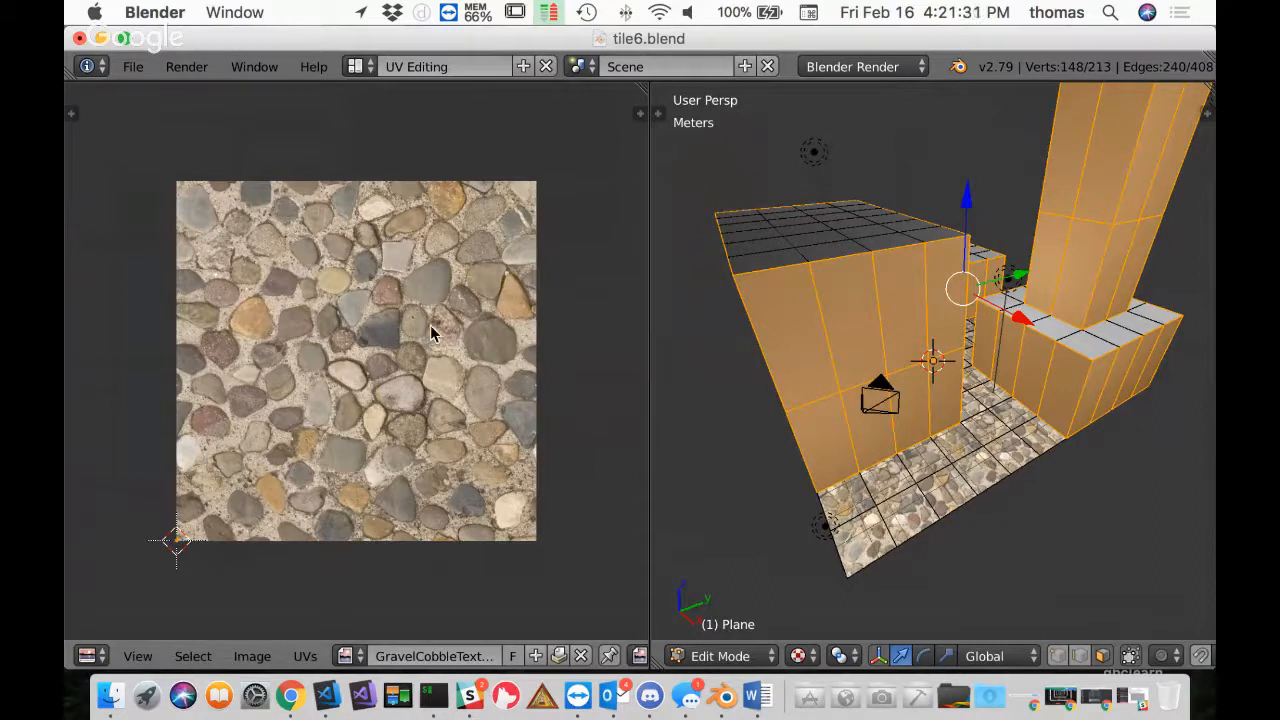
left_click(344, 656)
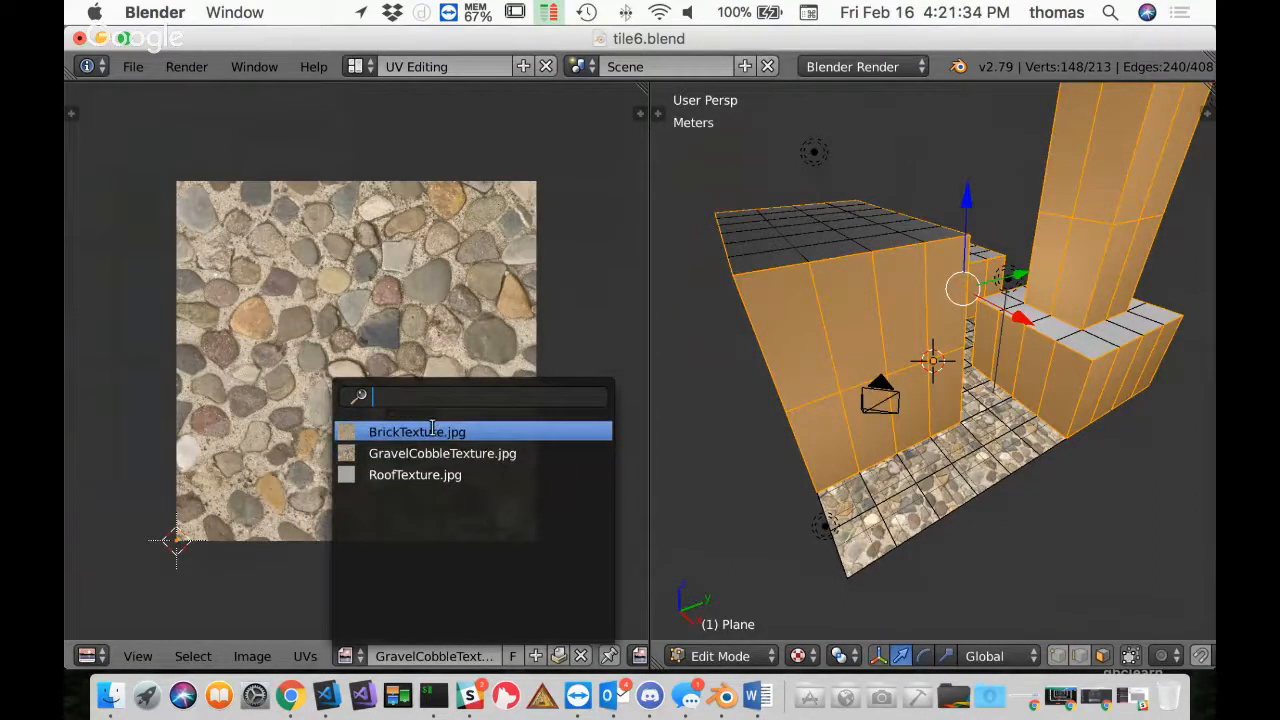
left_click(396, 432)
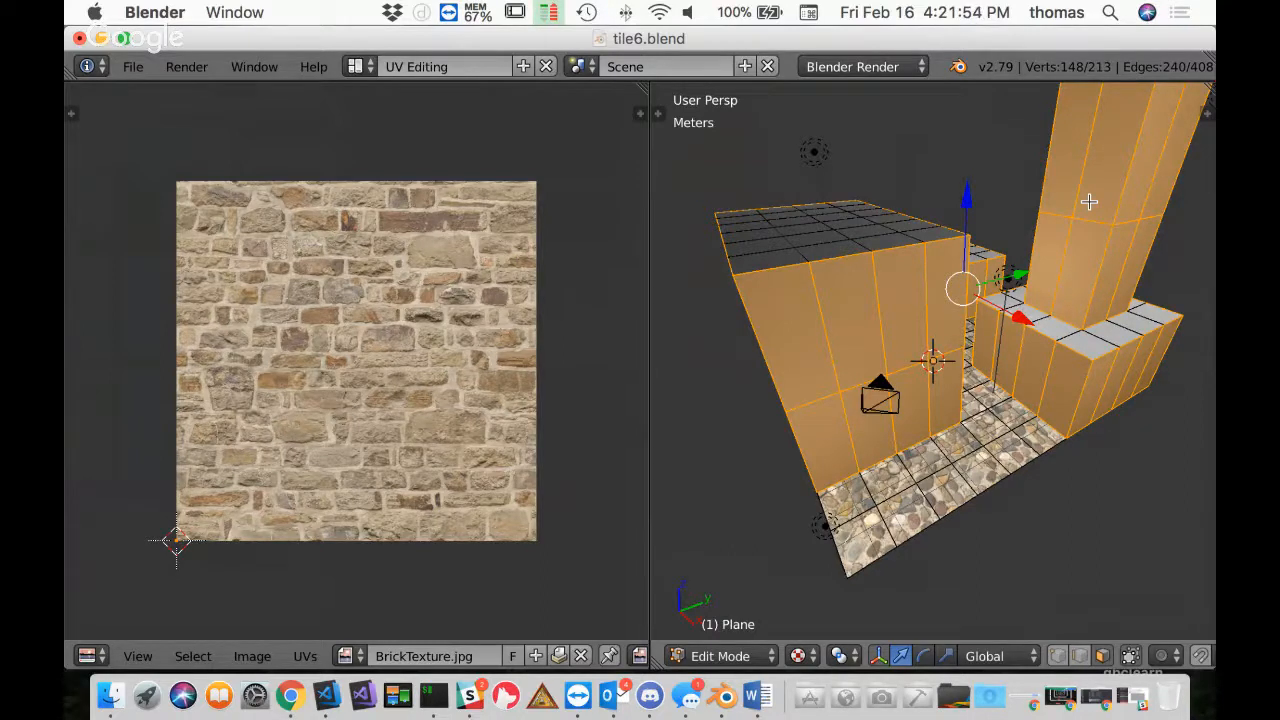
Try Unwrap on the selected wall faces and remap them with Smart UV Project using the dialog's default settings
key("u")
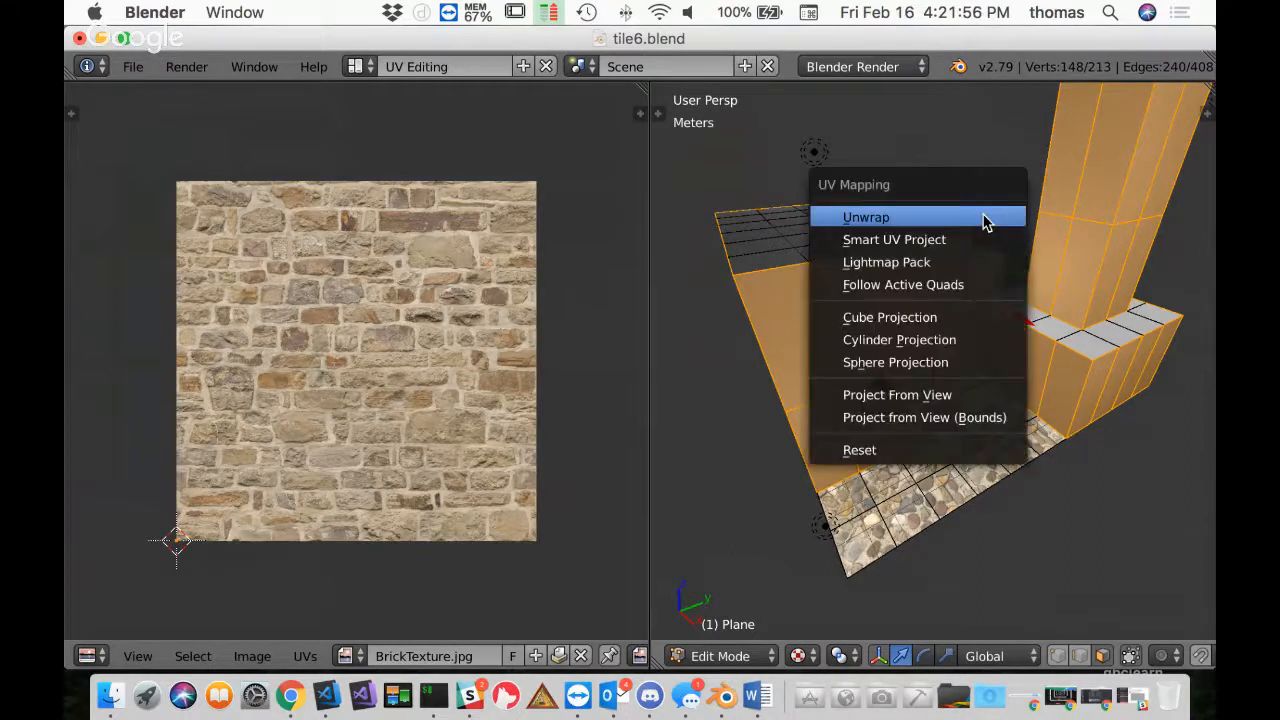
left_click(983, 220)
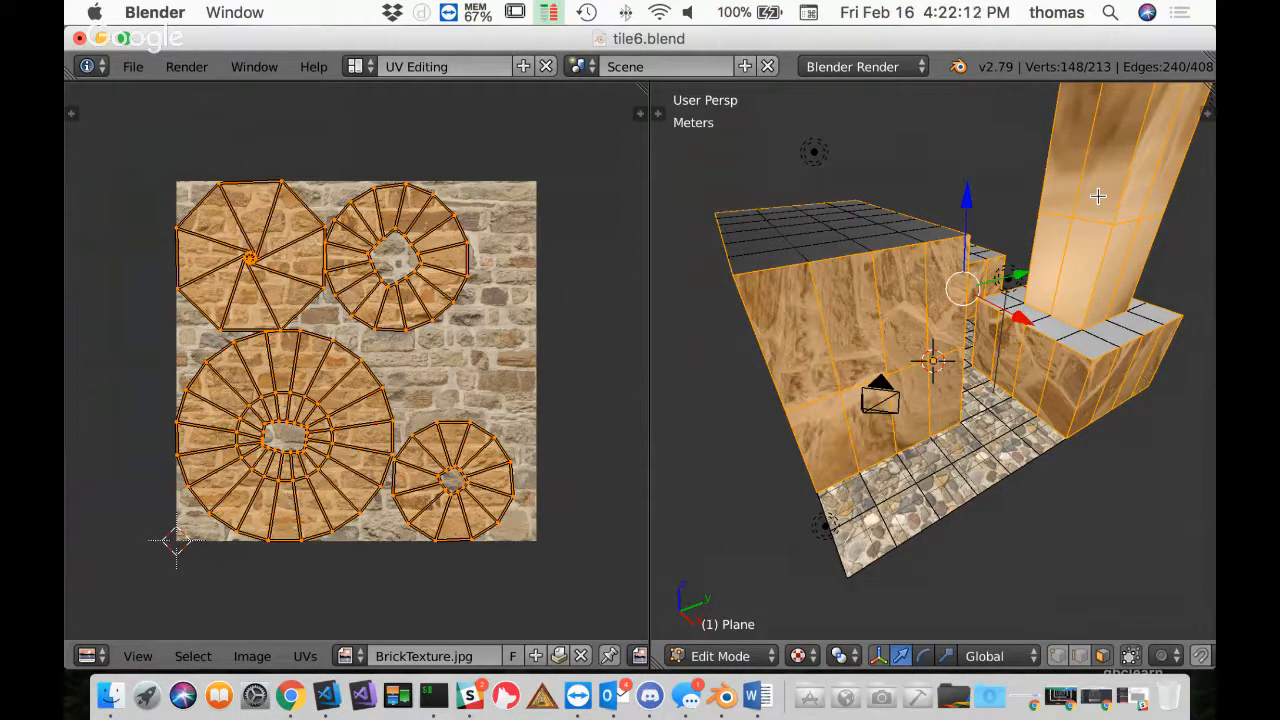
key("u")
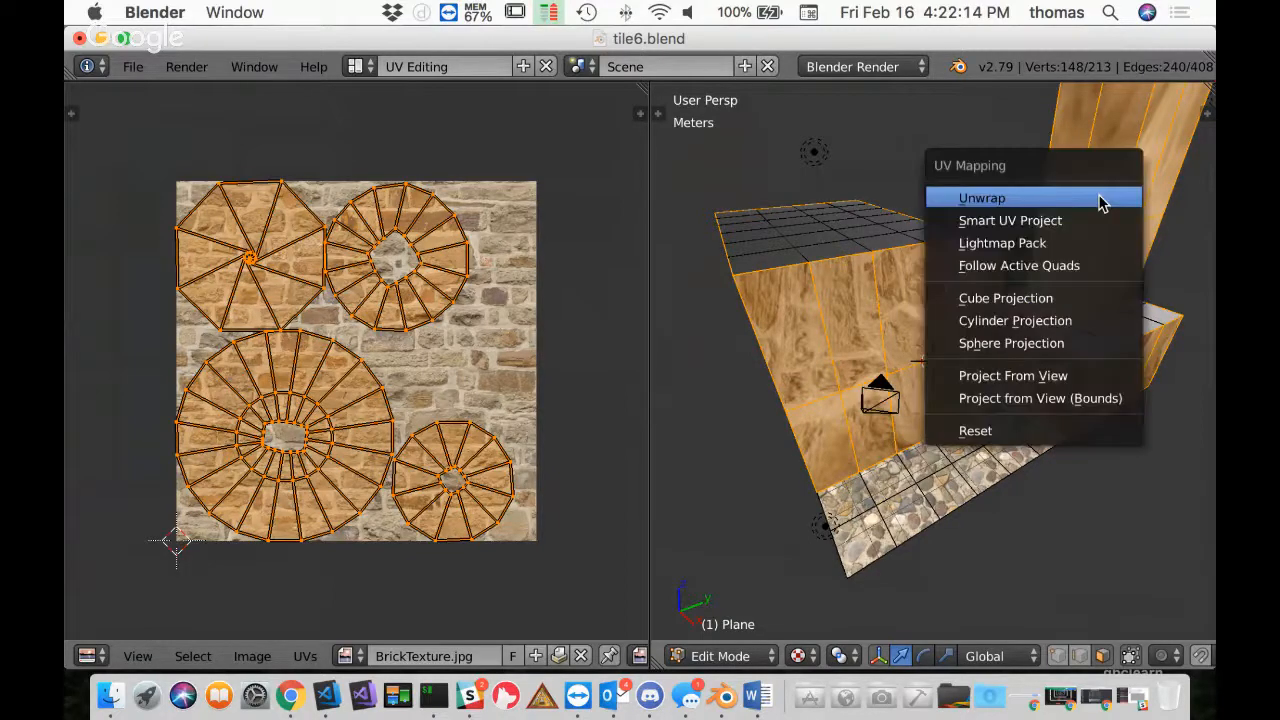
left_click(1057, 218)
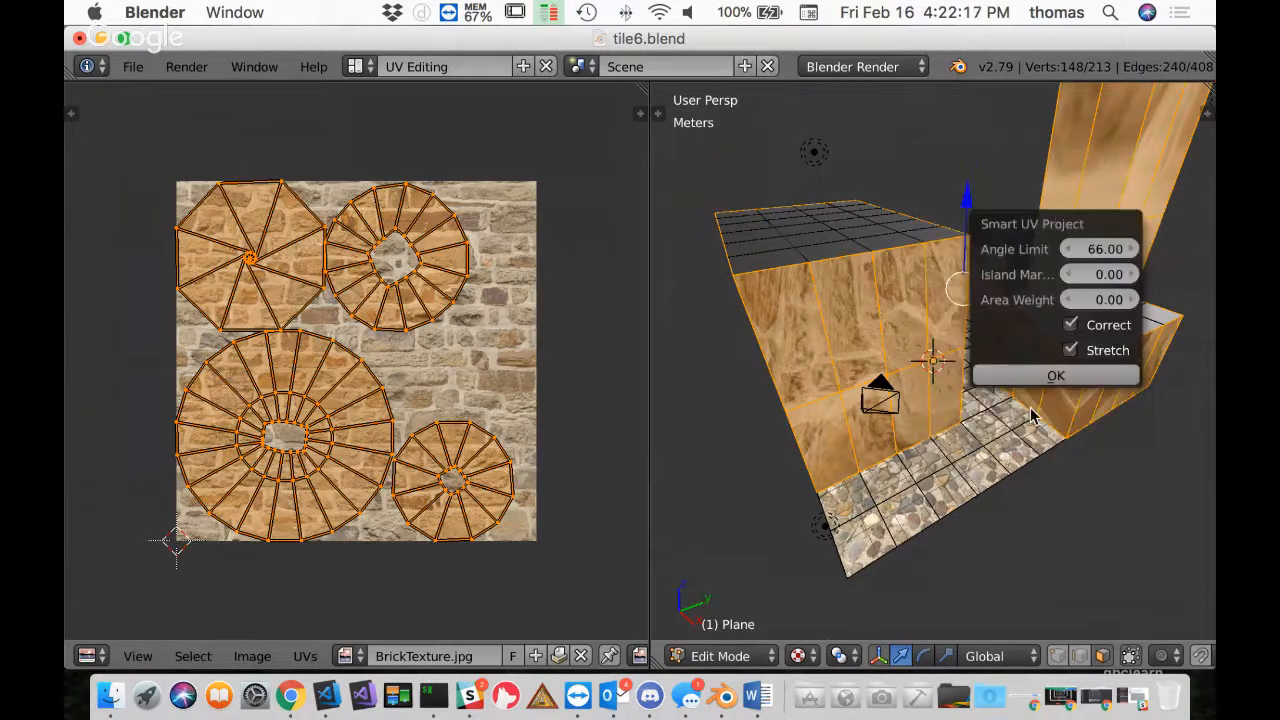
left_click(1023, 375)
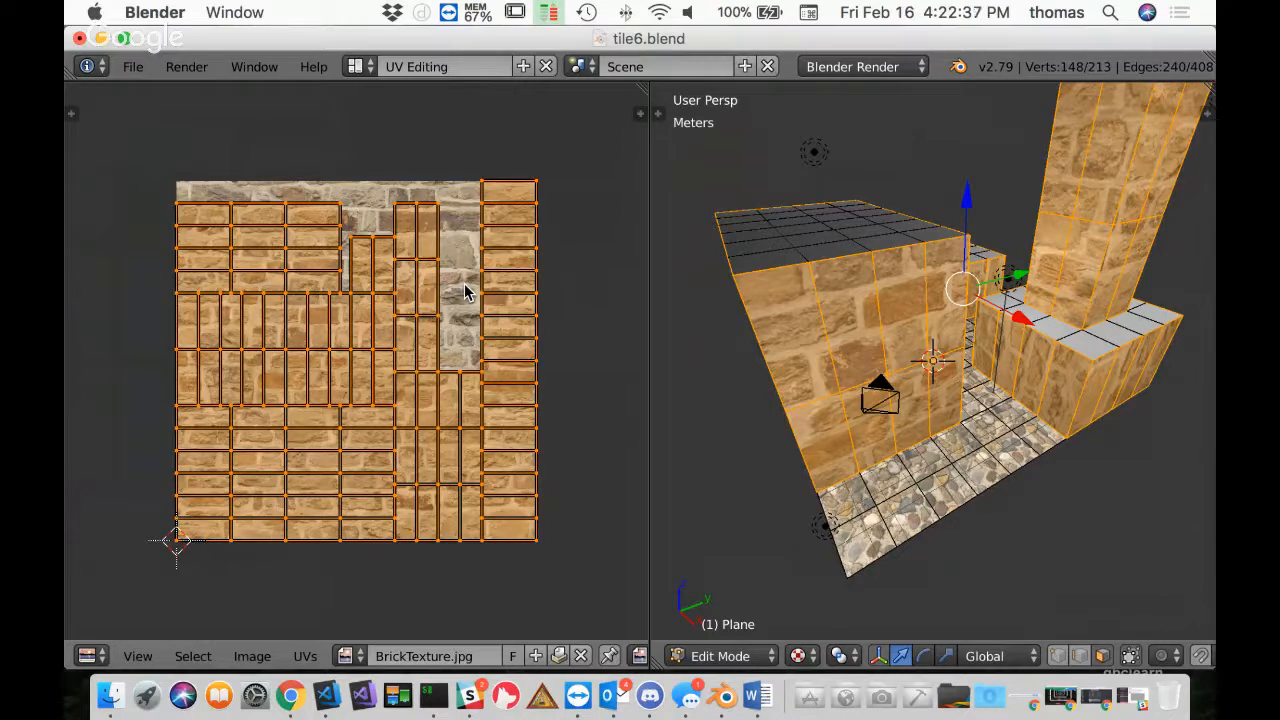
Try Smart UV Project on the wall faces again with a changed angle limit
key("u")
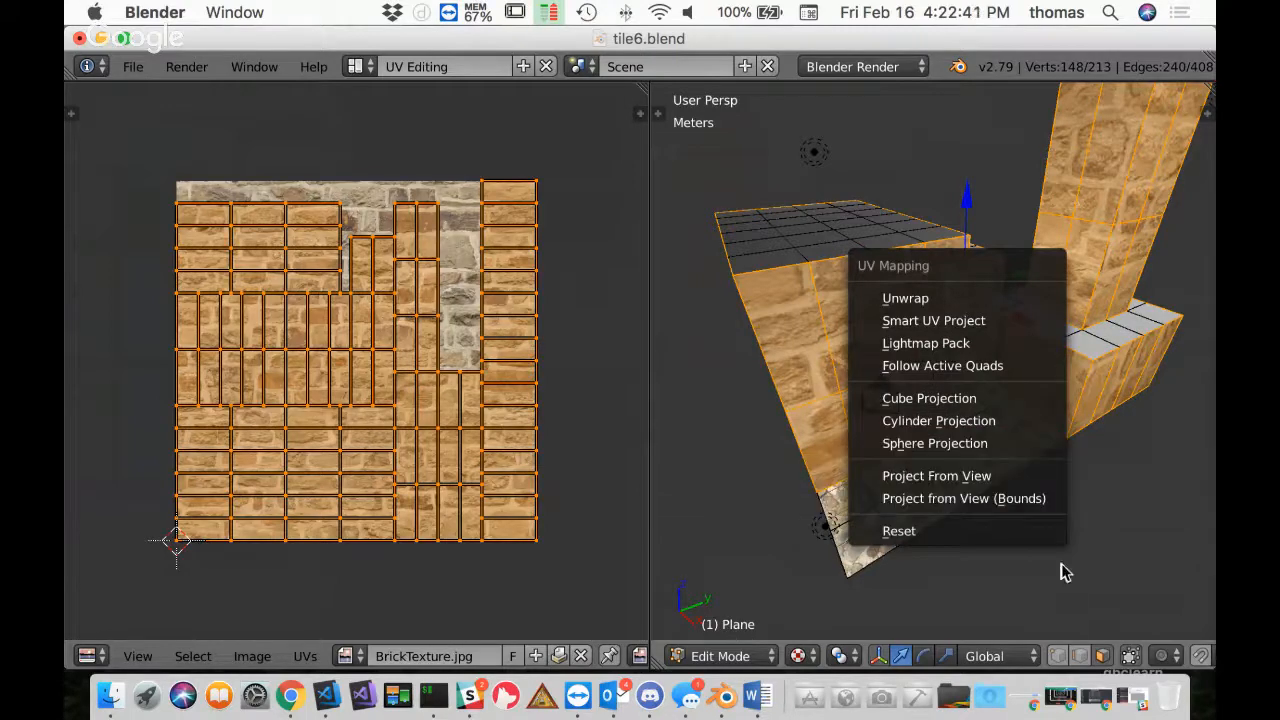
left_click(980, 320)
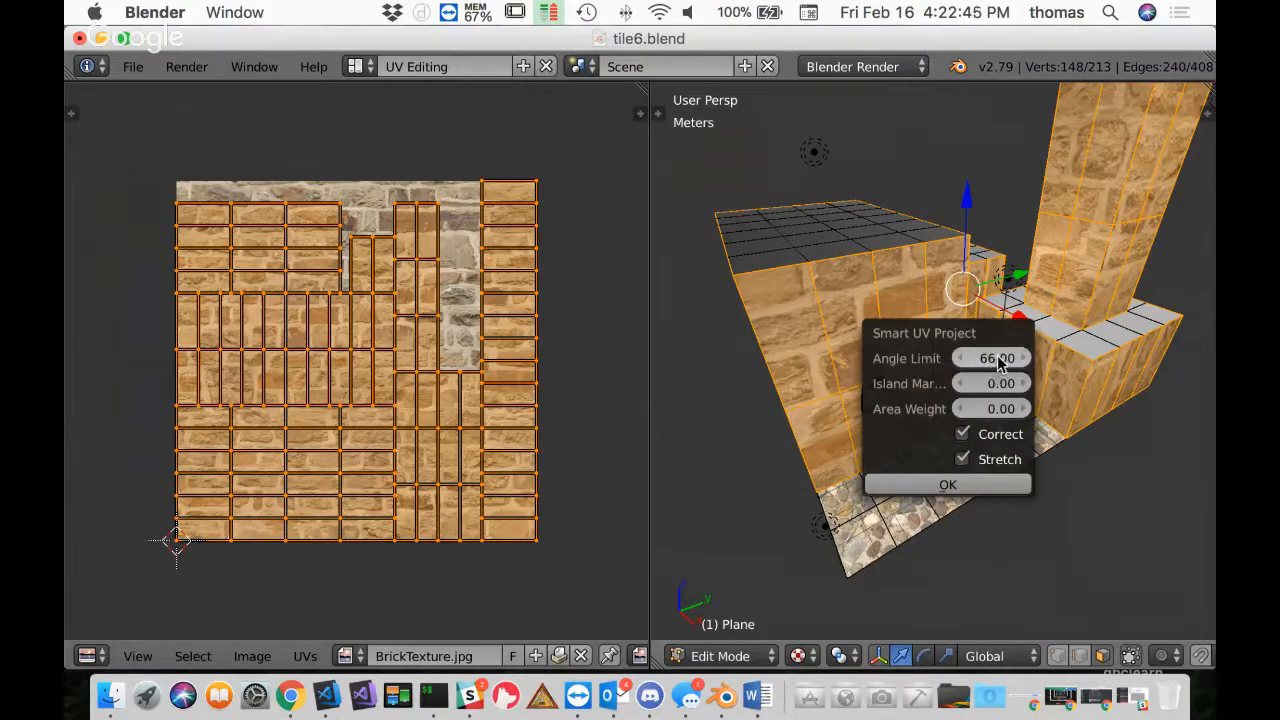
mouse_move(1005, 365)
left_mouse_down()
mouse_move(1055, 366)
mouse_move(985, 362)
left_mouse_up()
left_click(982, 360)
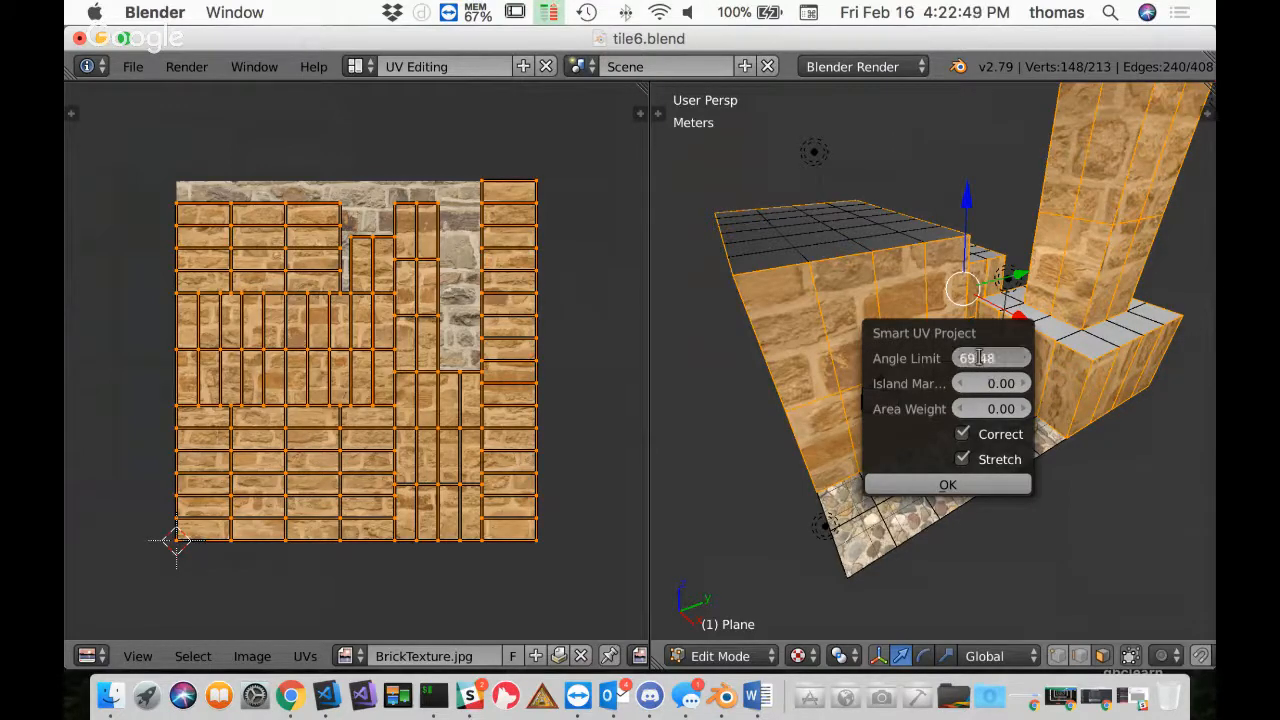
key("BackSpace")
key("BackSpace")
key("BackSpace")
left_click(945, 484)
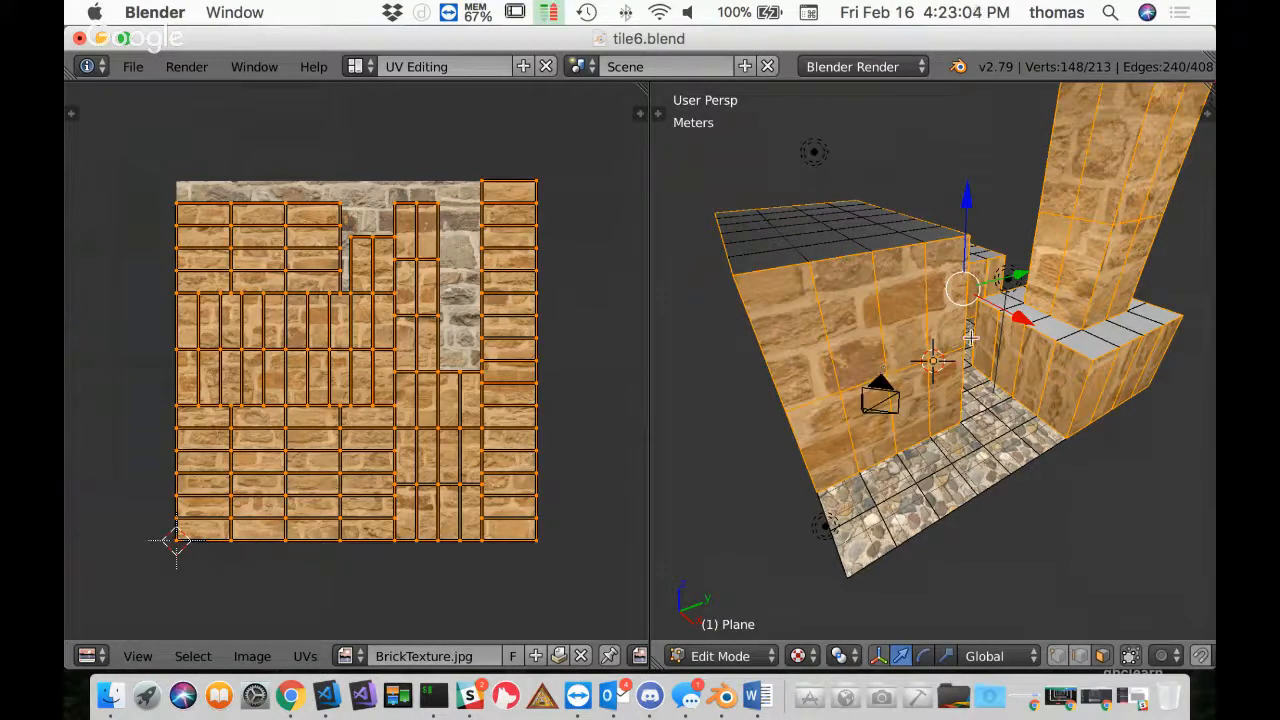
Try remapping the wall faces with Follow Active Quads using the Length Average edge length mode
key("u")
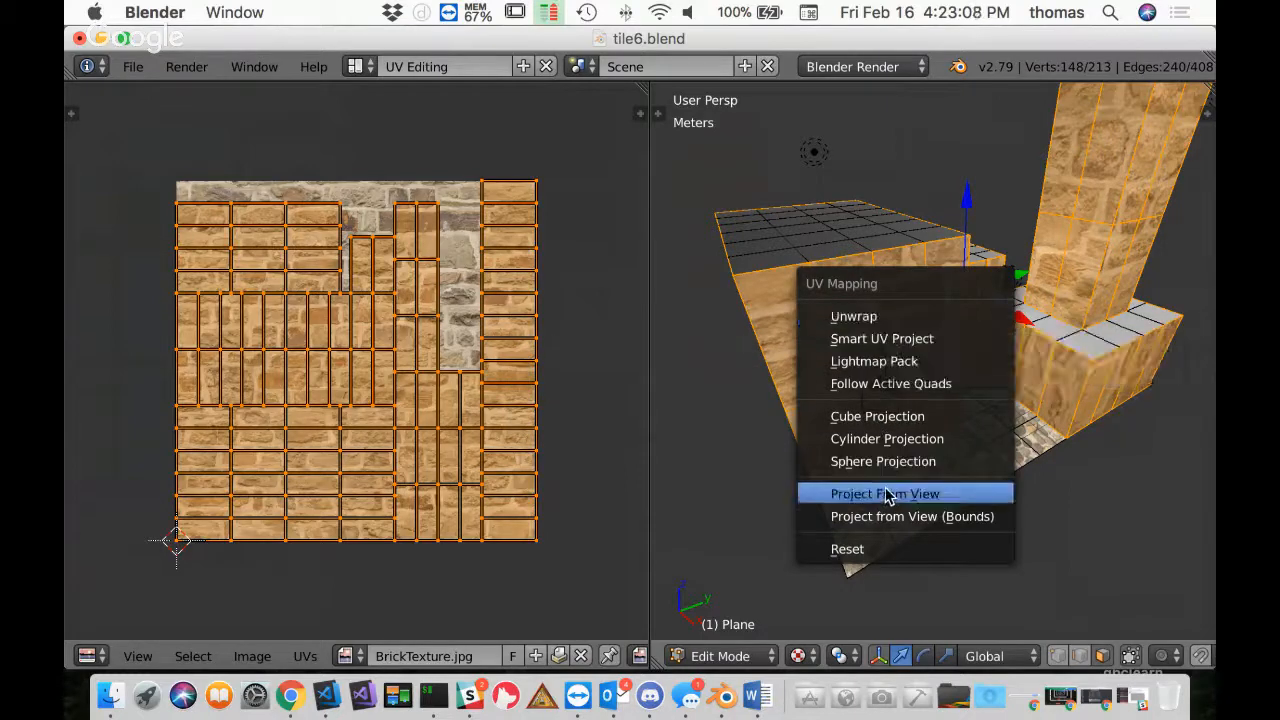
left_click(893, 384)
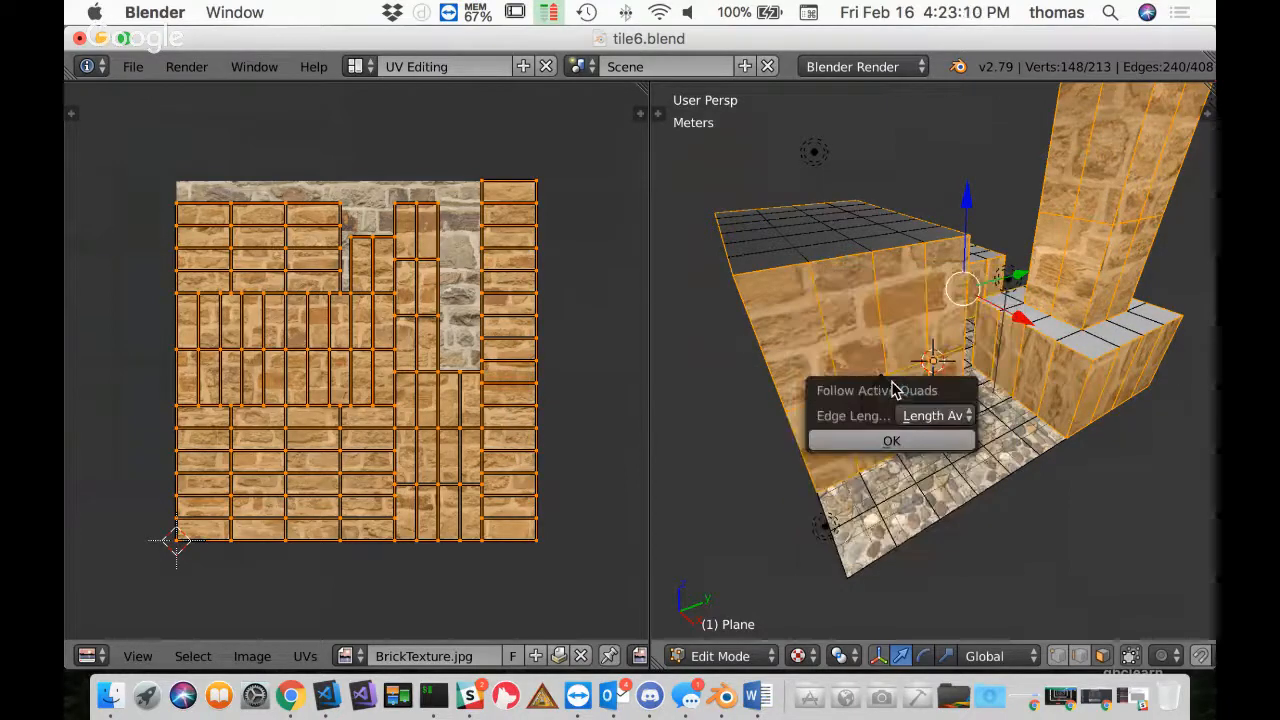
left_click(891, 441)
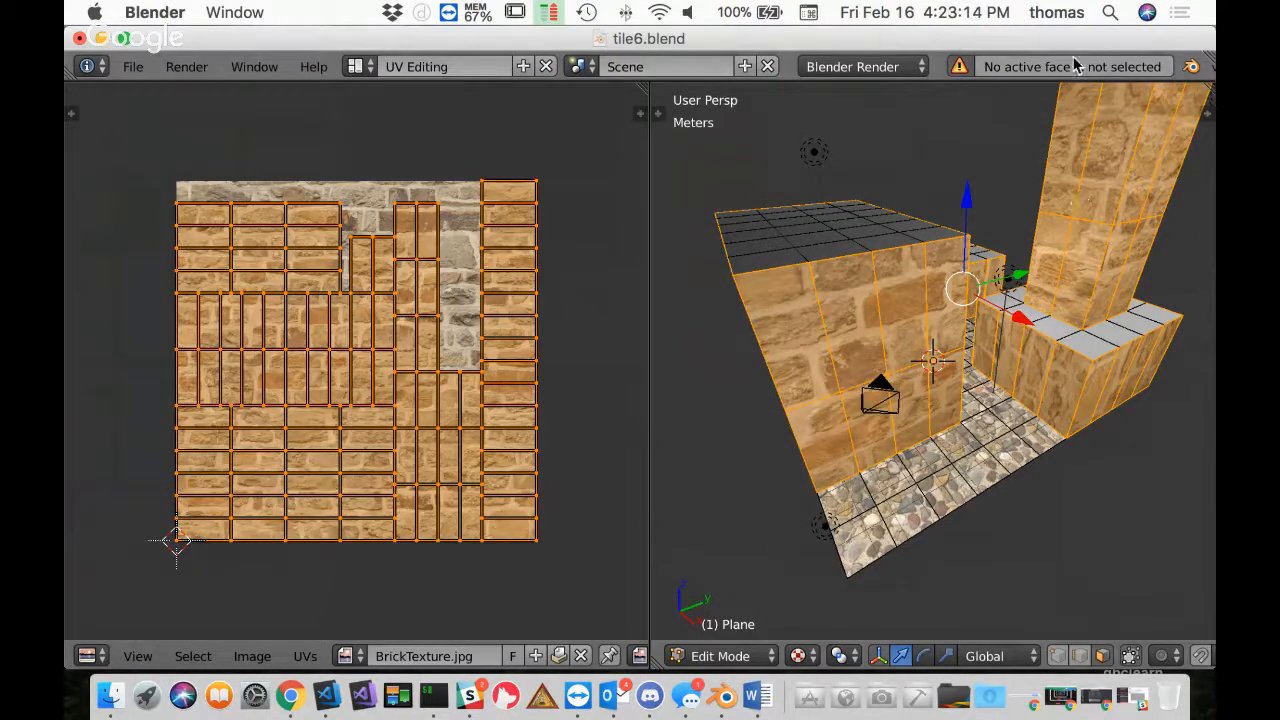
Remap the selected wall faces with Cube Projection, and try scaling their UVs over the brick texture before cancelling the scaling
key("u")
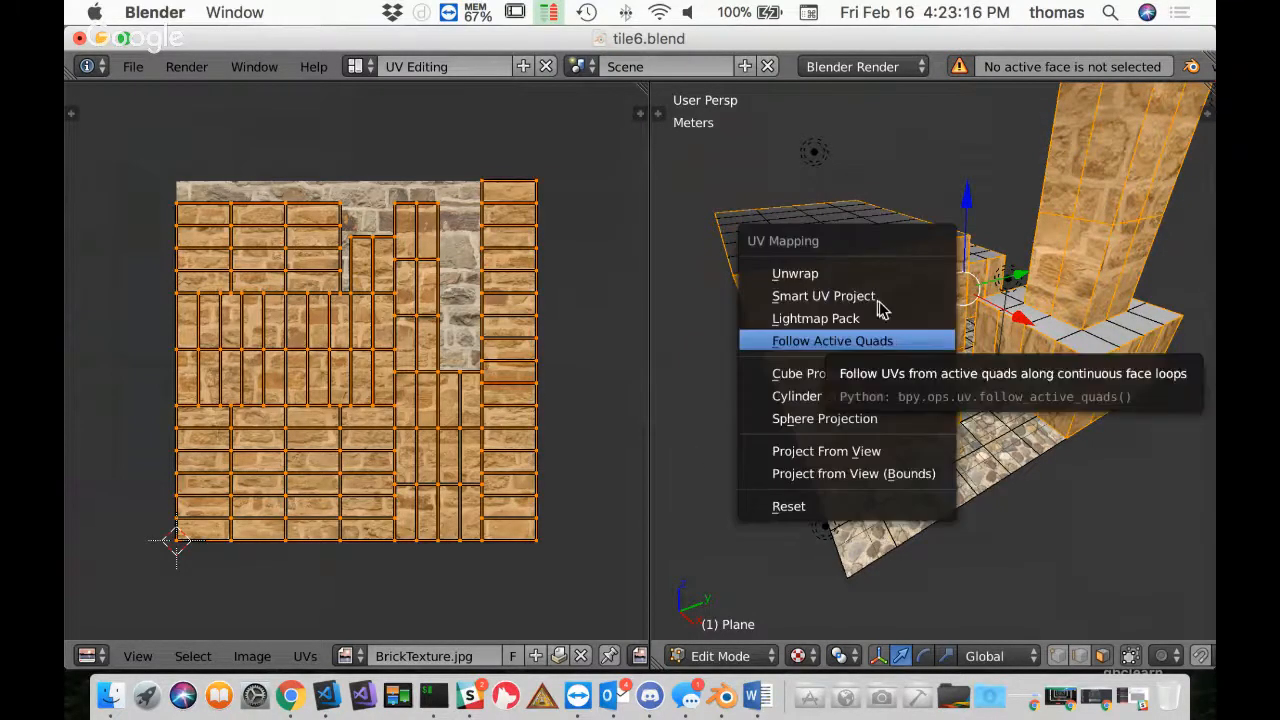
left_click(845, 373)
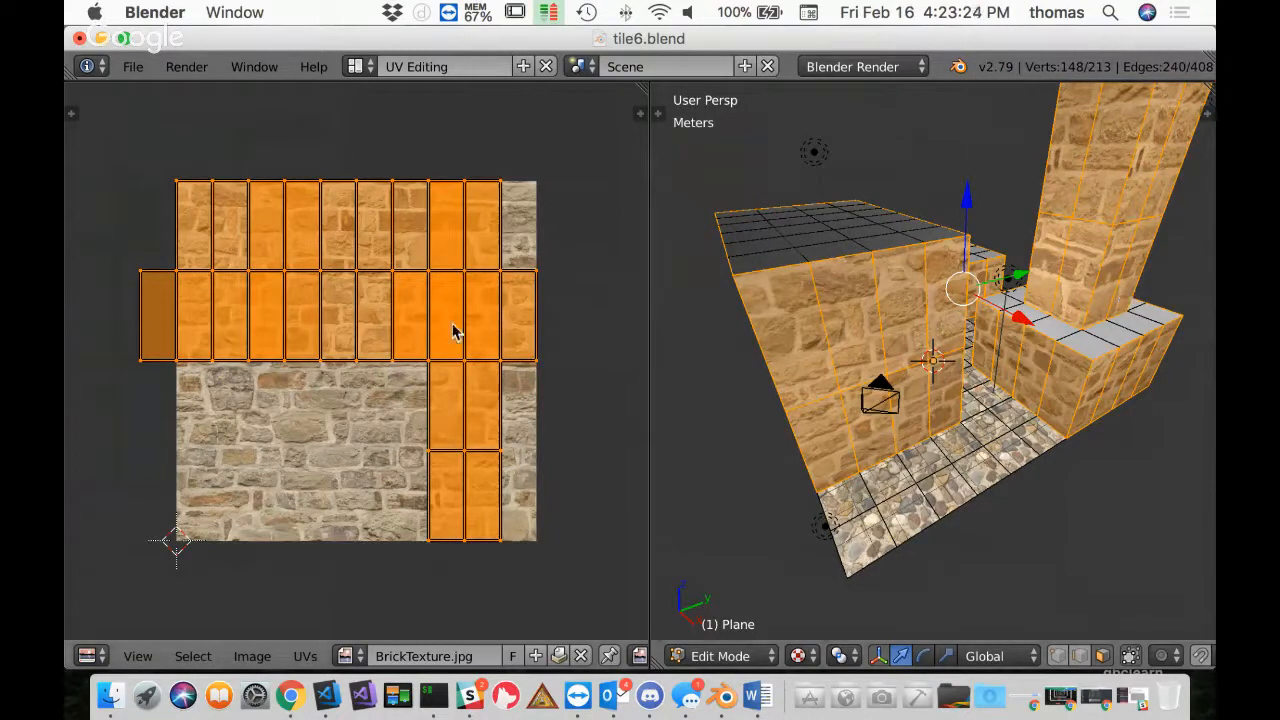
key("s")
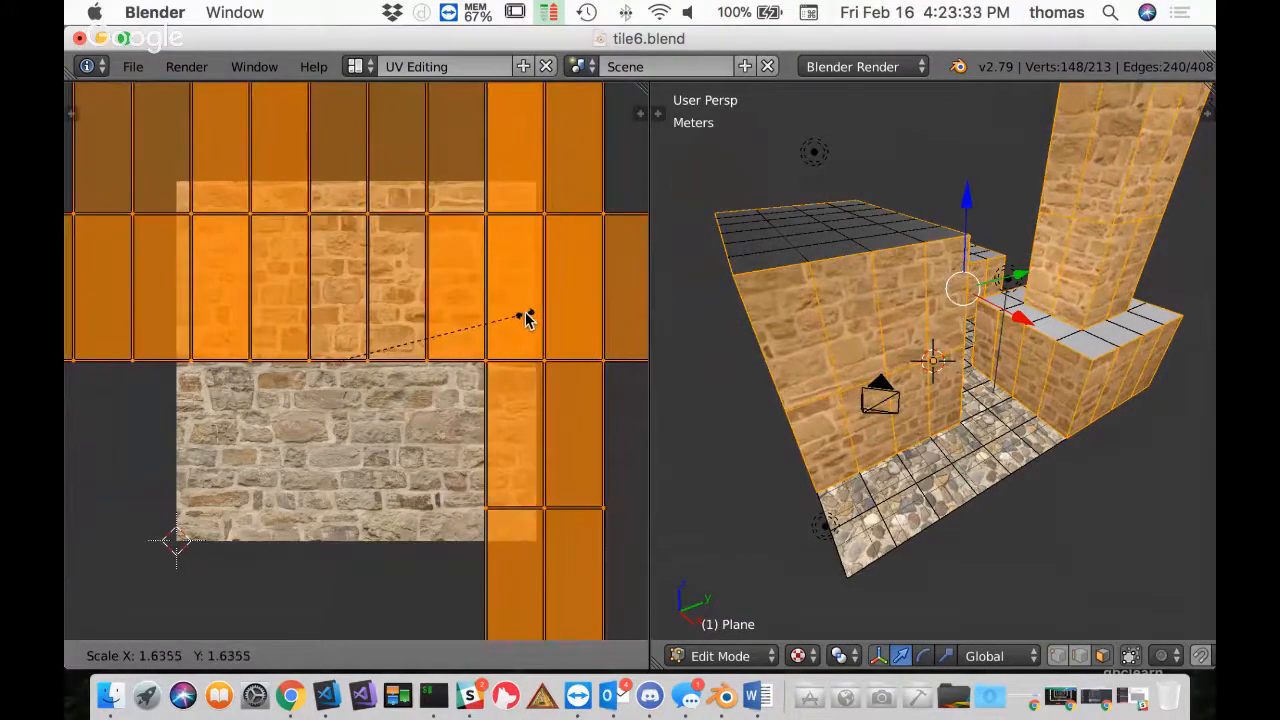
key("Escape")
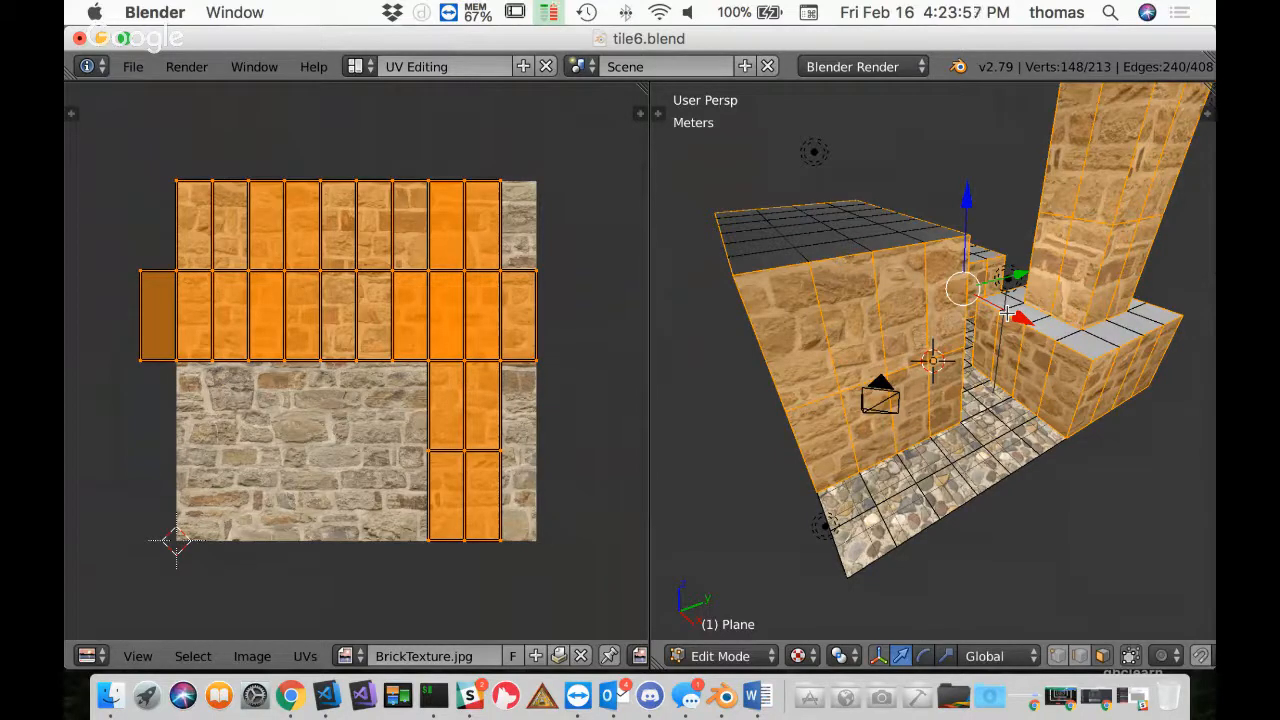
Switch the 3D view to orthographic and select all front wall faces of the large building block
middle_click_drag(930, 382, 860, 291)
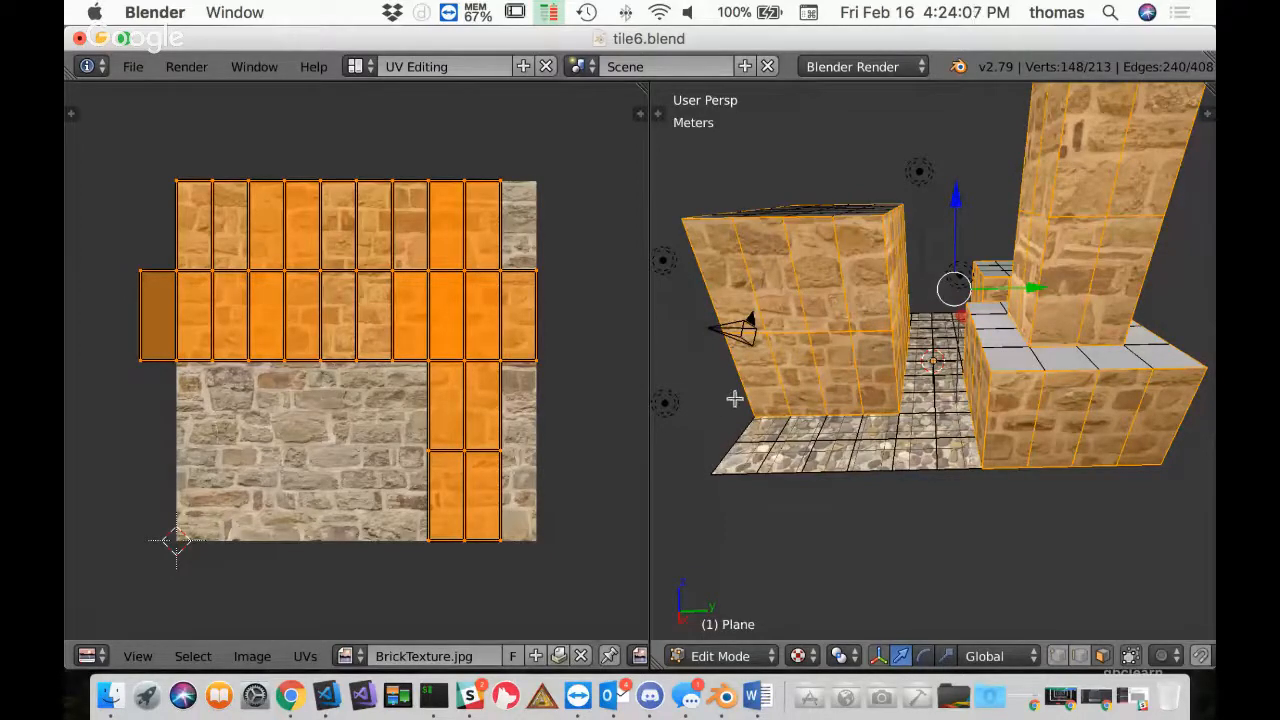
key("KP_1")
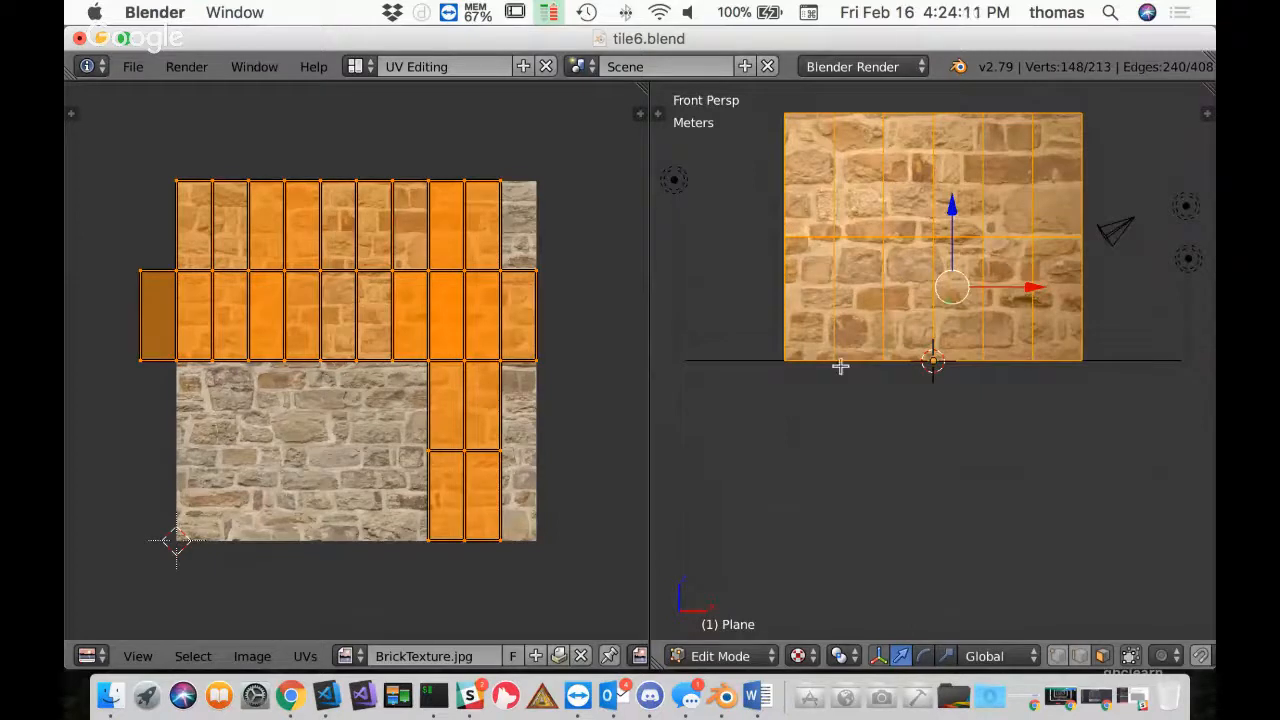
middle_click_drag(838, 360, 832, 438, "shift")
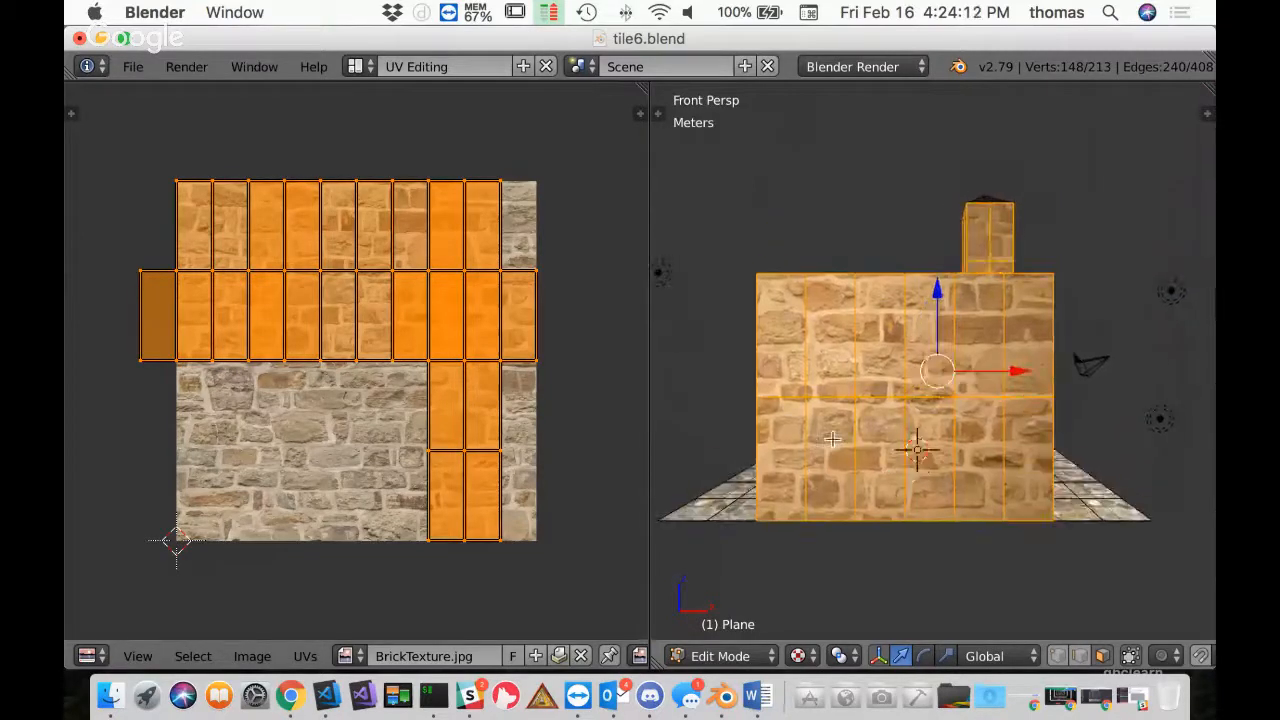
key("KP_5")
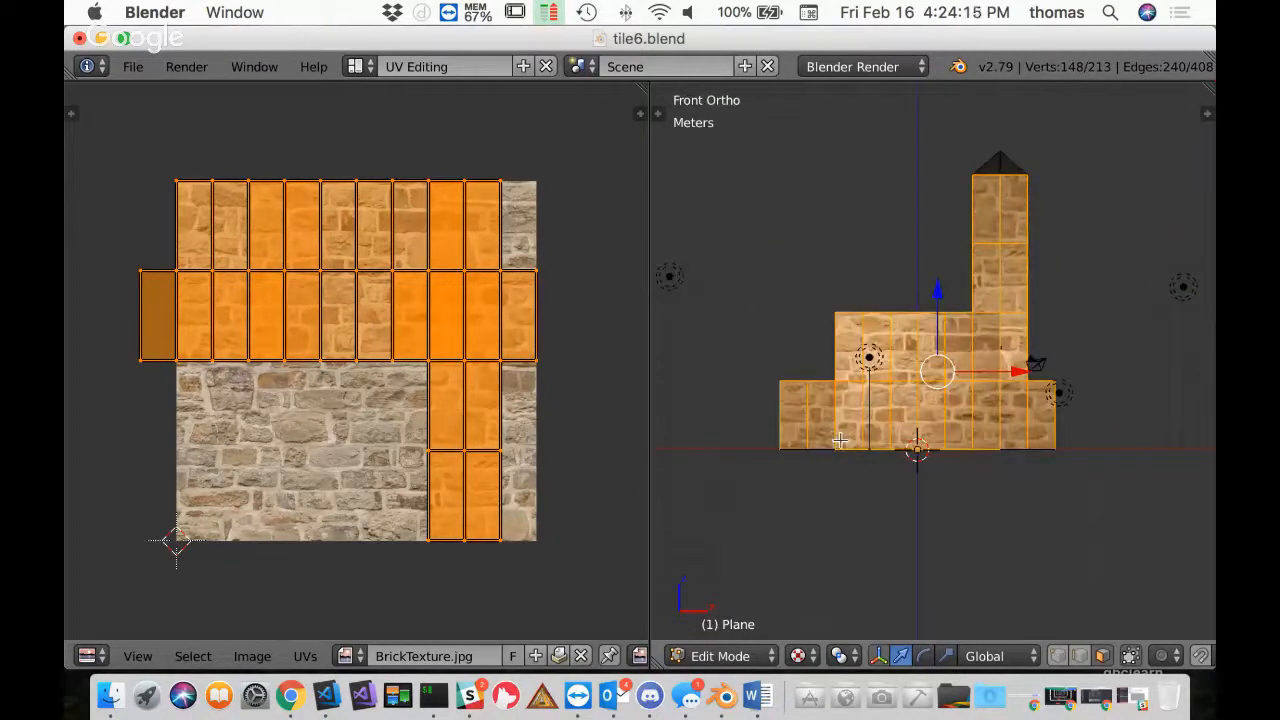
middle_click_drag(922, 428, 919, 458)
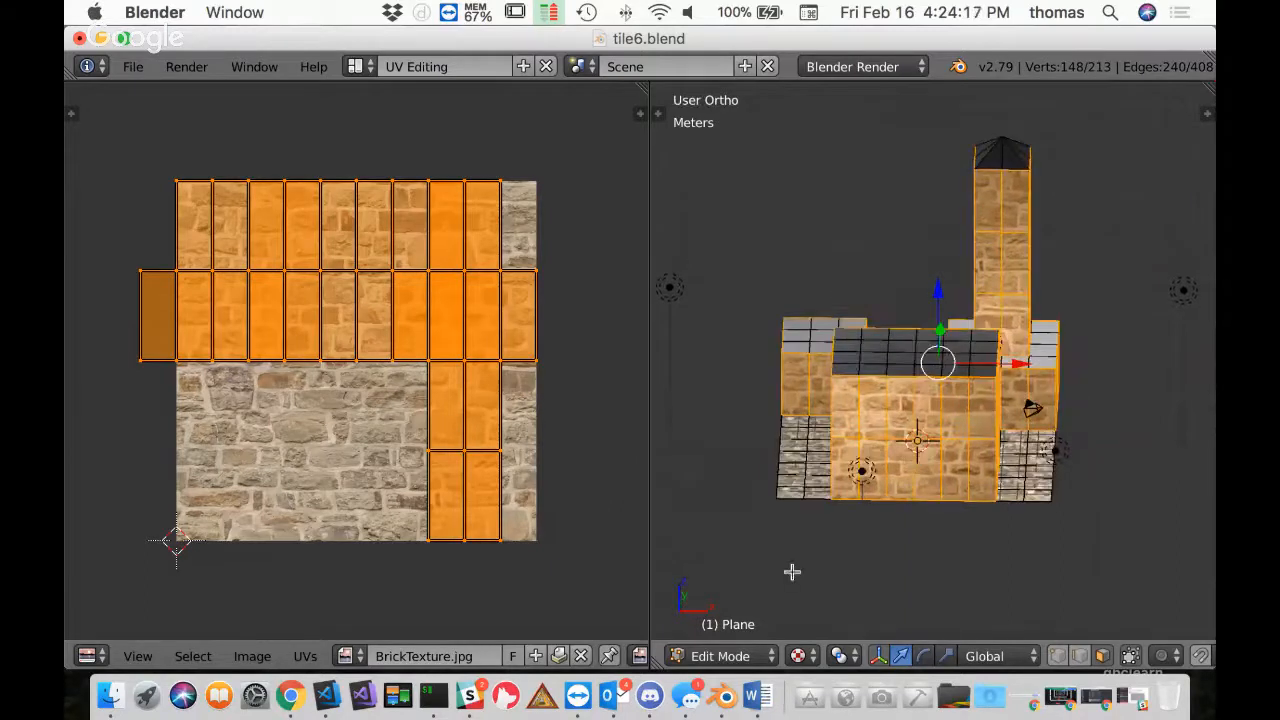
right_click(851, 418)
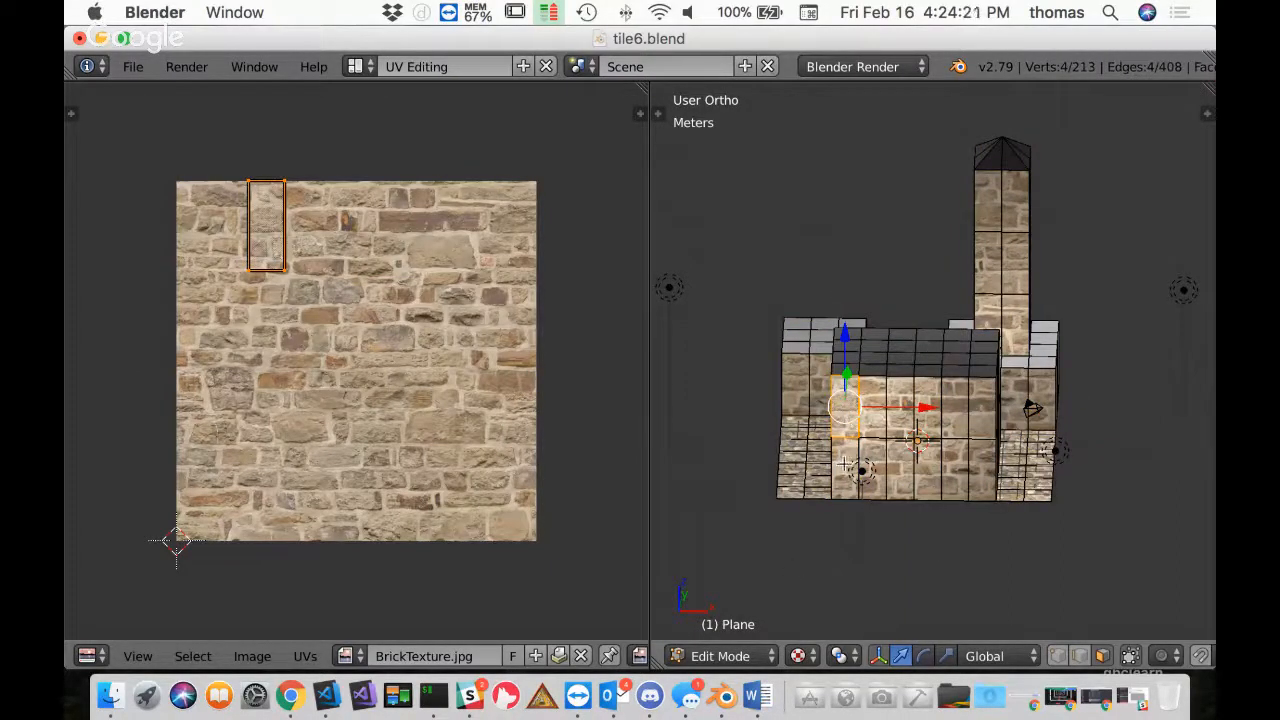
scroll(843, 463, "up", 2)
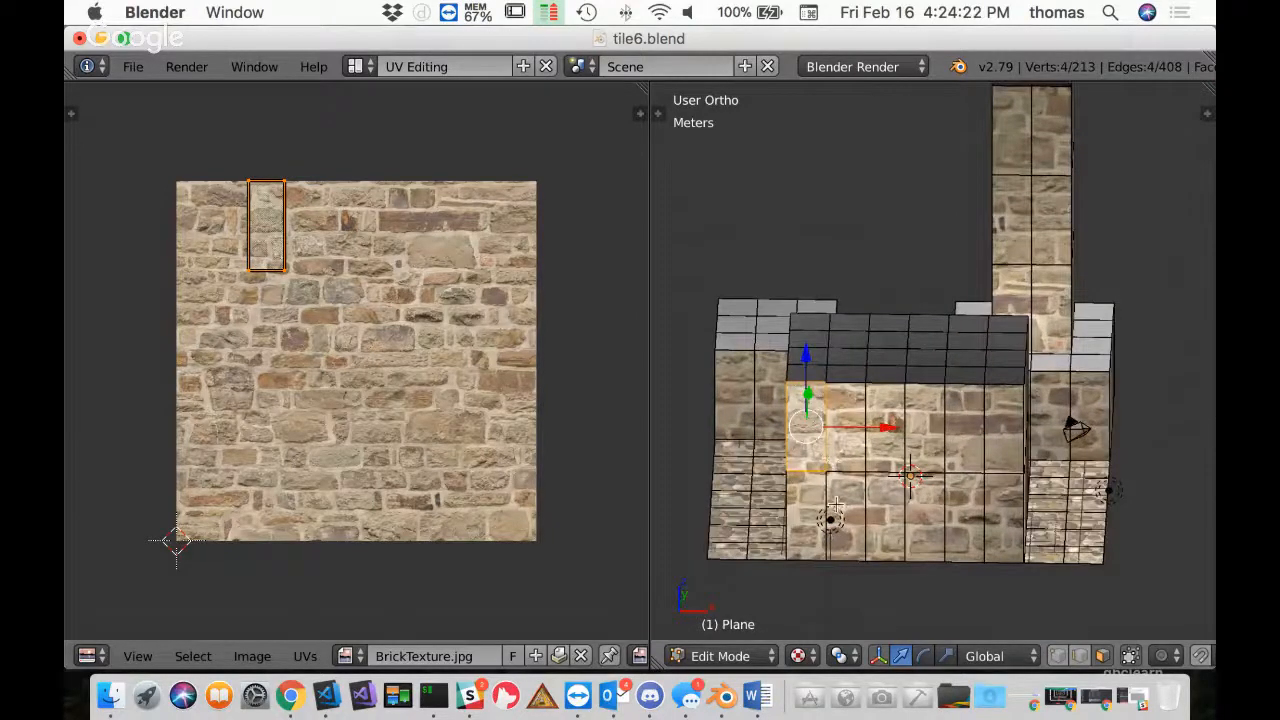
right_click(815, 515, "shift")
right_click(840, 437, "shift")
right_click(858, 515, "shift")
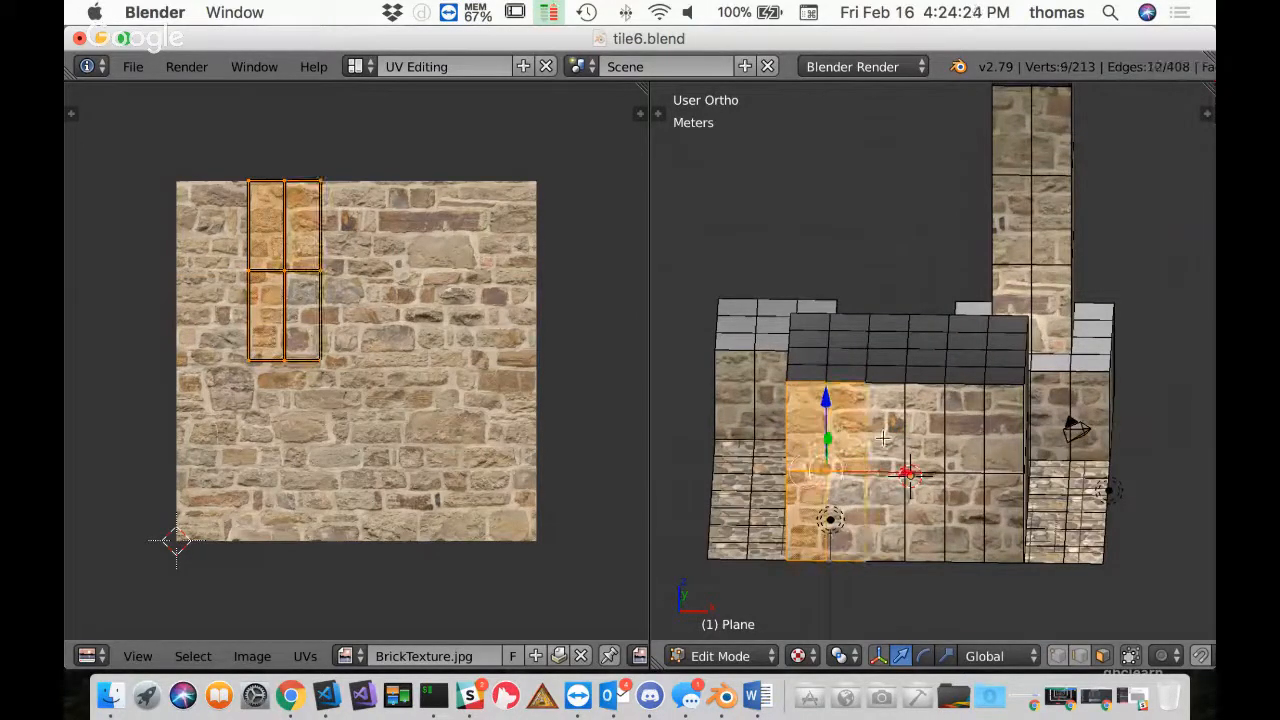
right_click(806, 519)
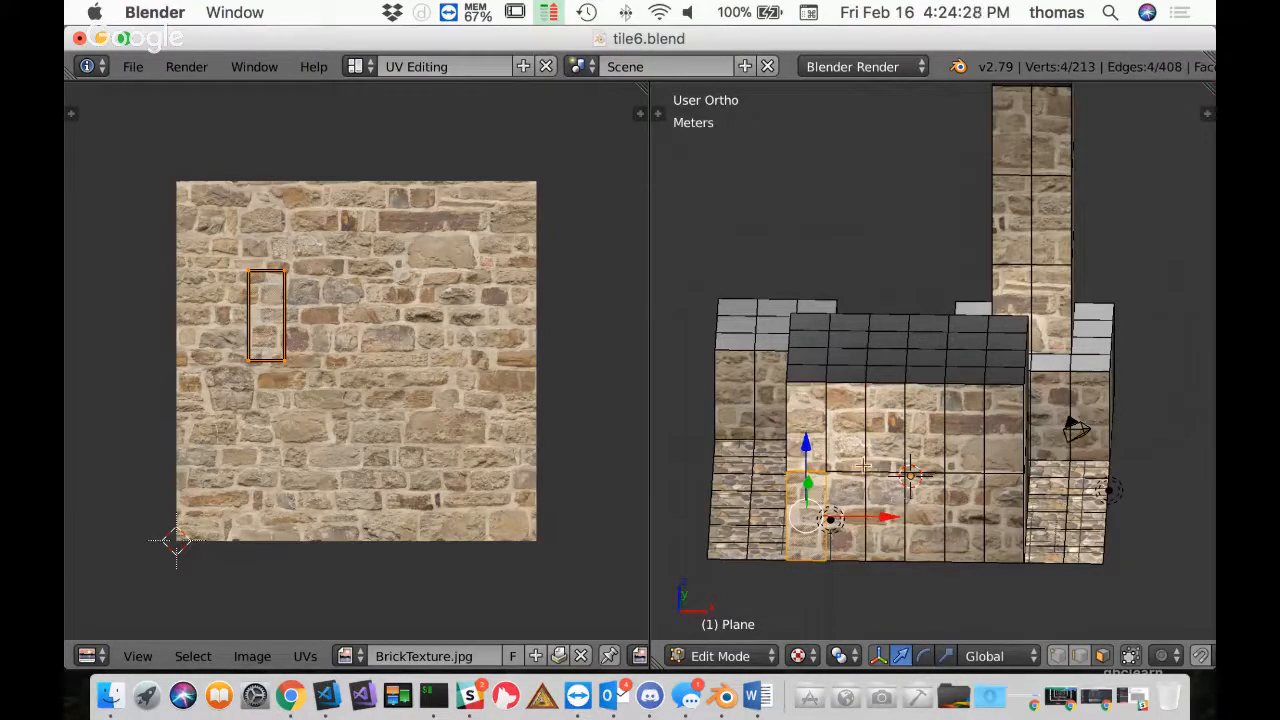
mouse_move(830, 440)
left_mouse_down()
mouse_move(870, 515)
mouse_move(990, 490)
mouse_move(975, 430)
mouse_move(908, 442)
left_mouse_up()
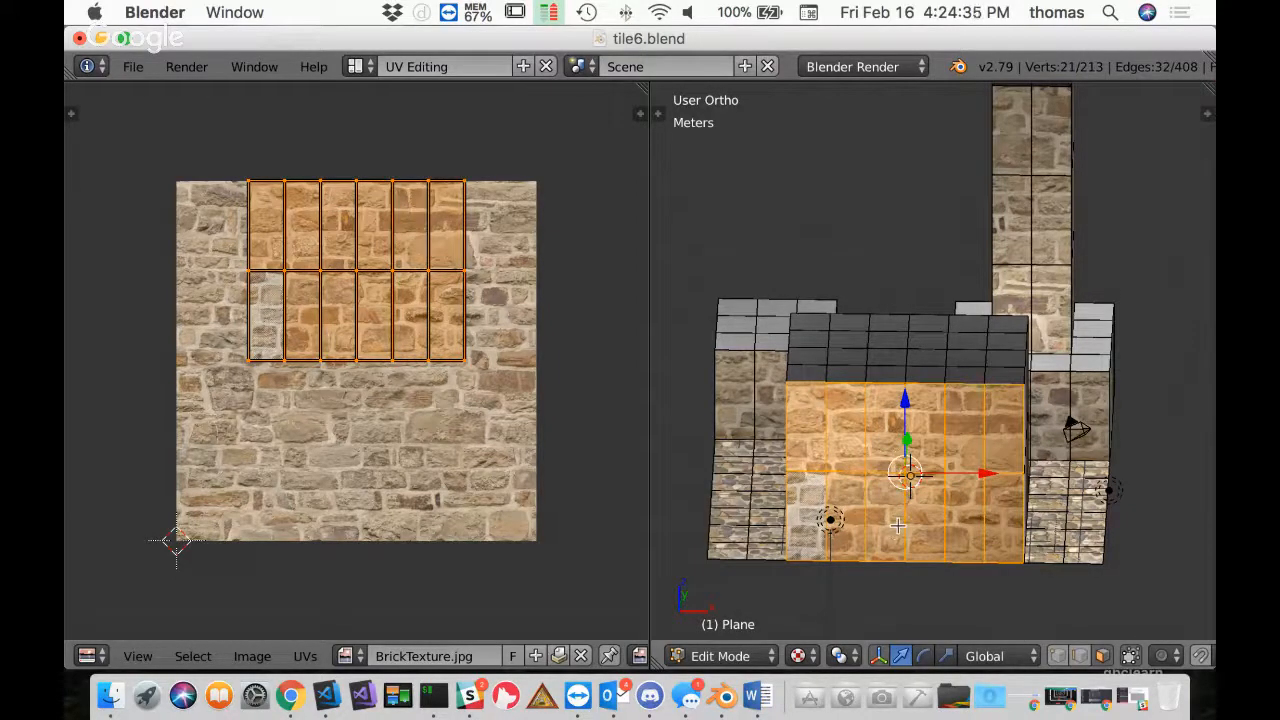
Add the visible front-facing wall faces of the low blocks and the tower to the selection
right_click(733, 400, "shift")
right_click(762, 398, "shift")
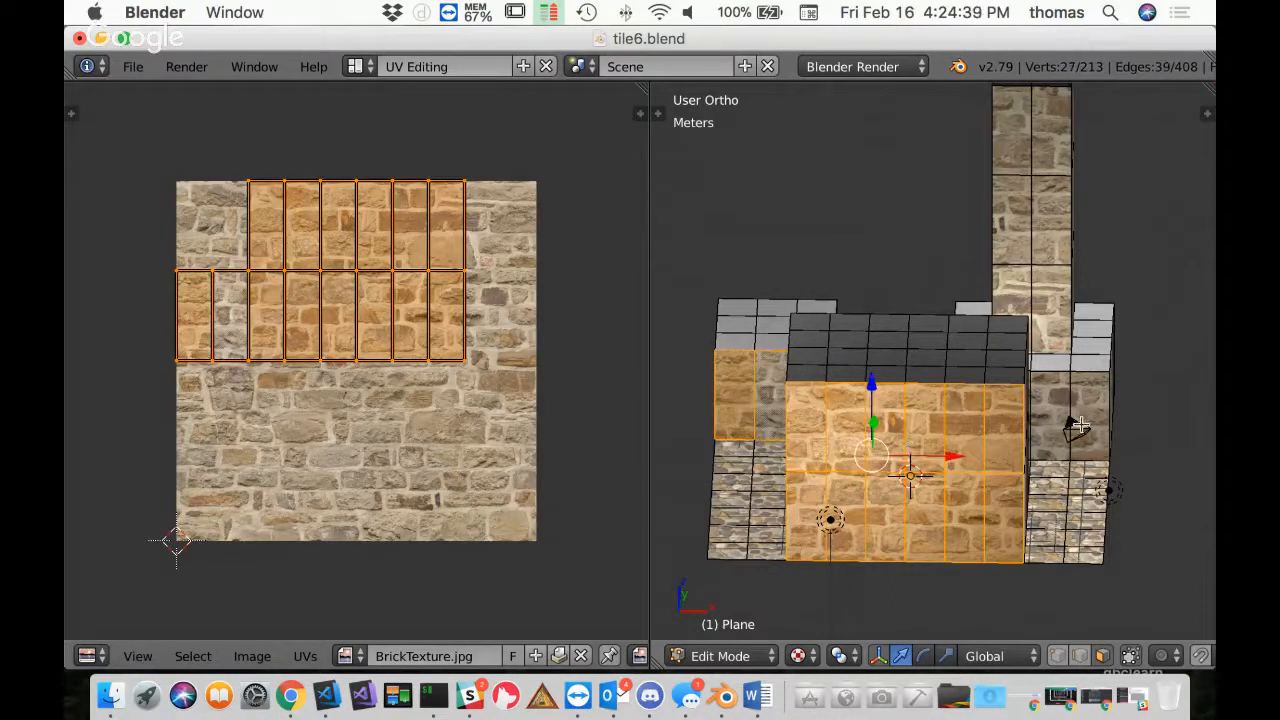
right_click(1082, 427, "shift")
right_click(1053, 406, "shift")
right_click(1047, 314, "shift")
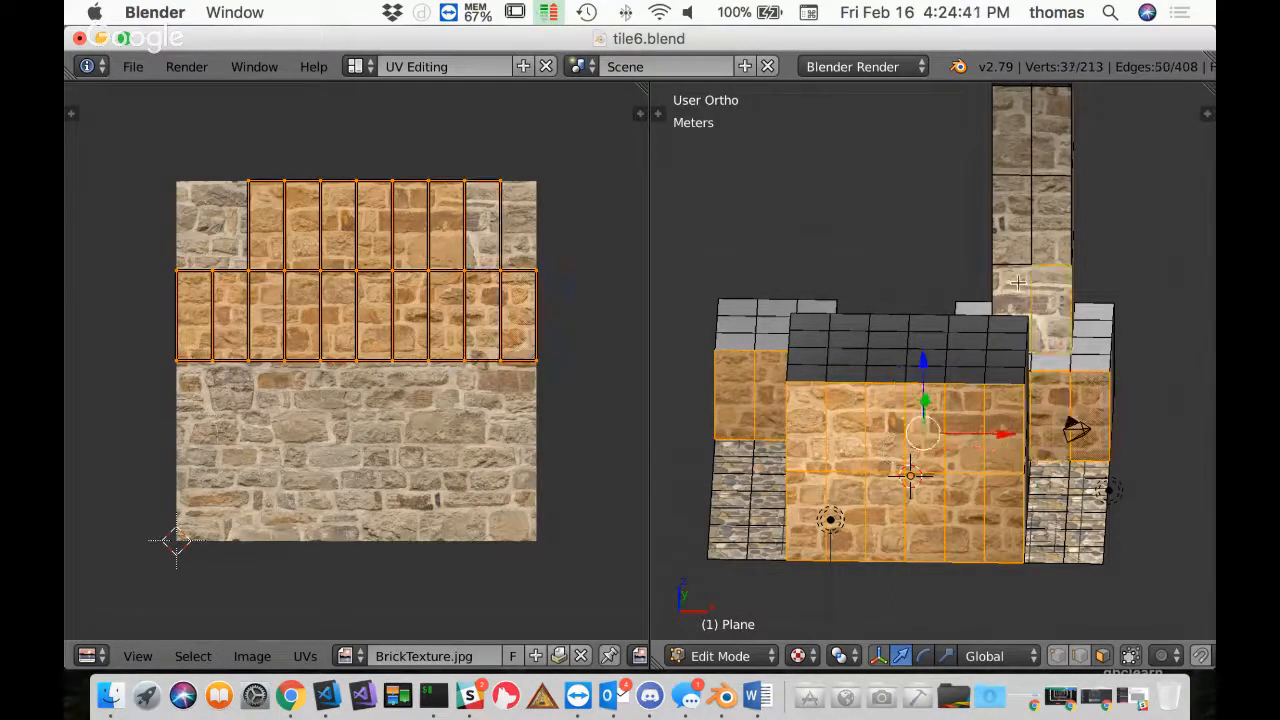
right_click(1012, 290, "shift")
right_click(1006, 200, "shift")
right_click(1042, 206, "shift")
right_click(1045, 136, "shift")
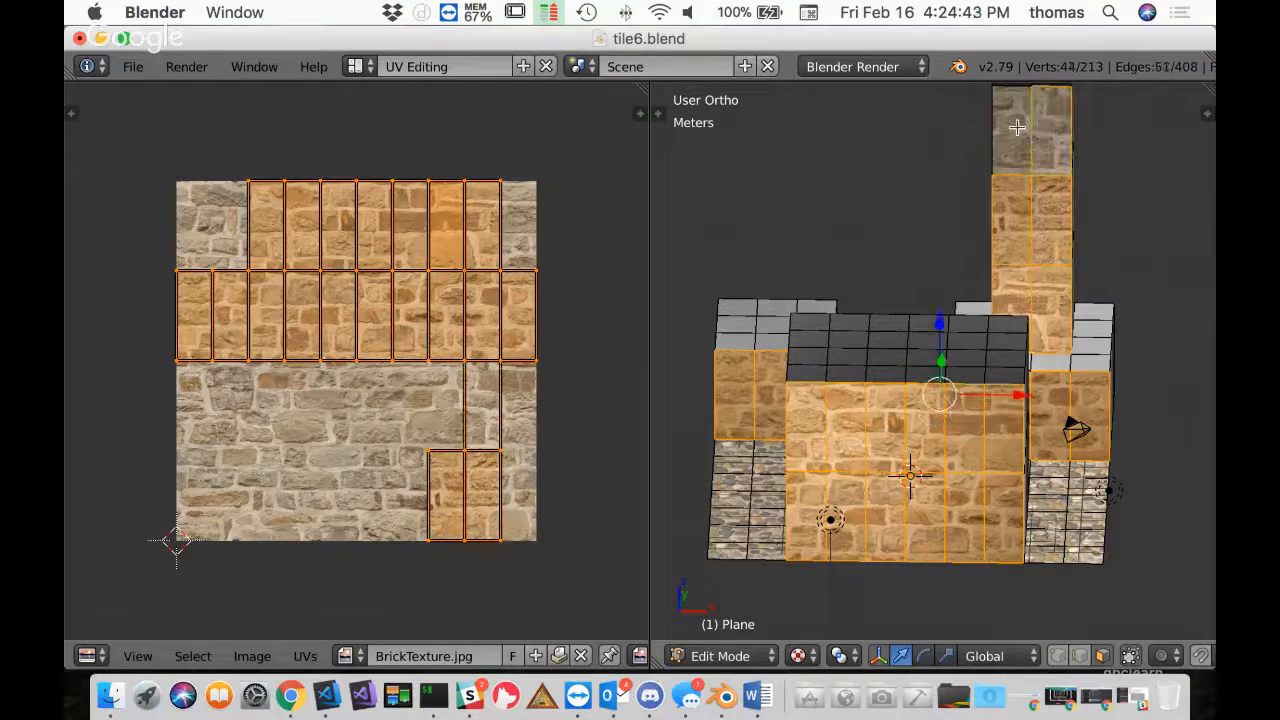
right_click(1012, 130, "shift")
Add the front-facing faces of the low blocks that are hidden behind the large block to the selection
middle_click_drag(995, 248, 998, 302)
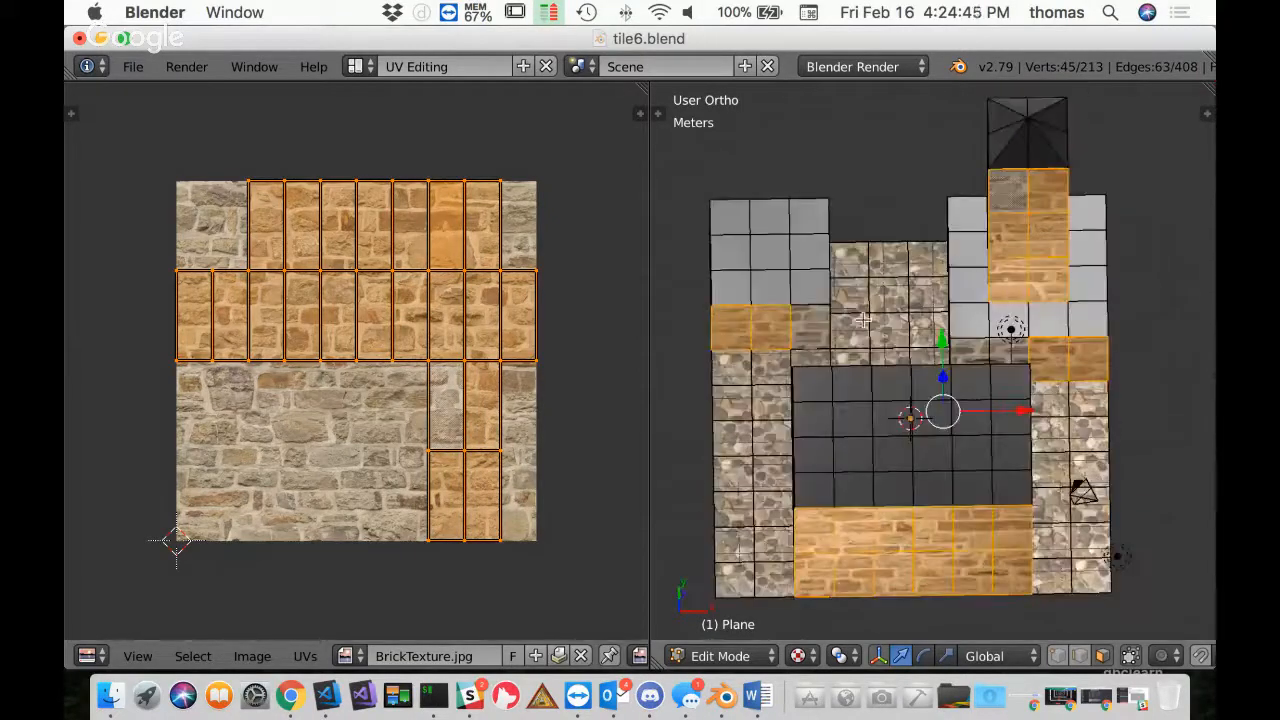
right_click(818, 332, "shift")
right_click(965, 352, "shift")
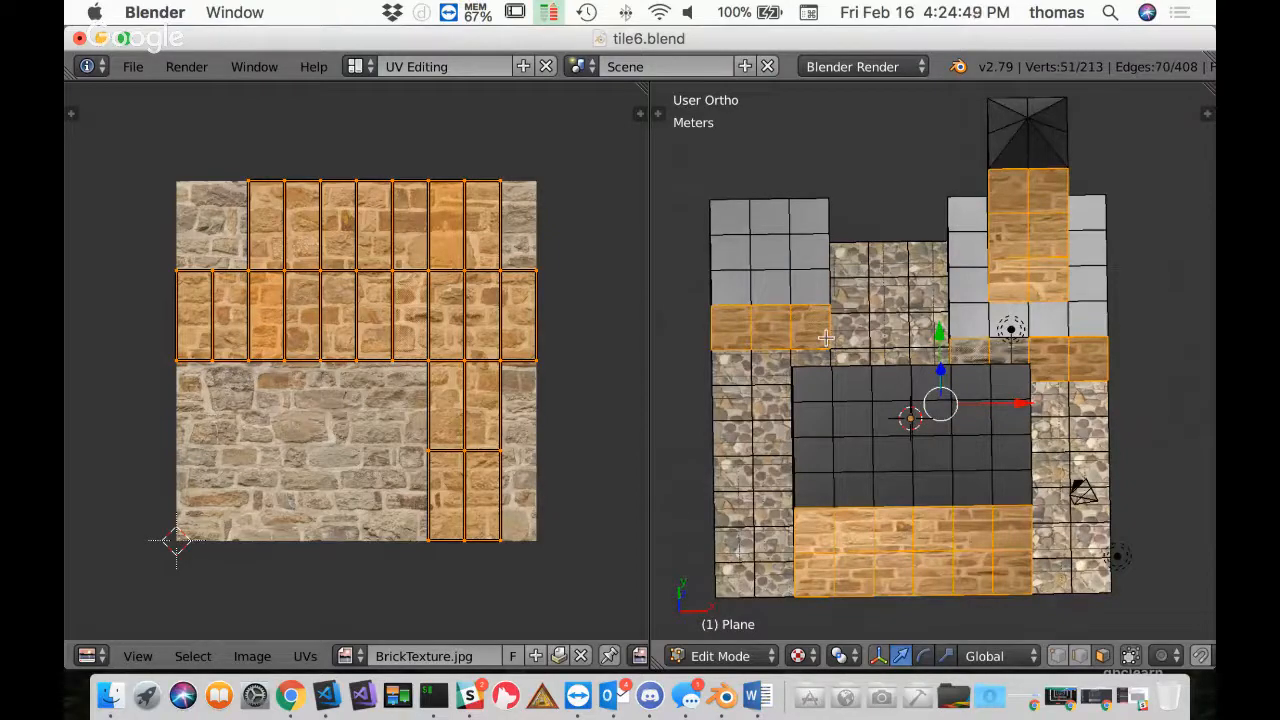
mouse_move(909, 314)
middle_mouse_down()
mouse_move(959, 285)
mouse_move(941, 324)
mouse_move(916, 325)
middle_mouse_up()
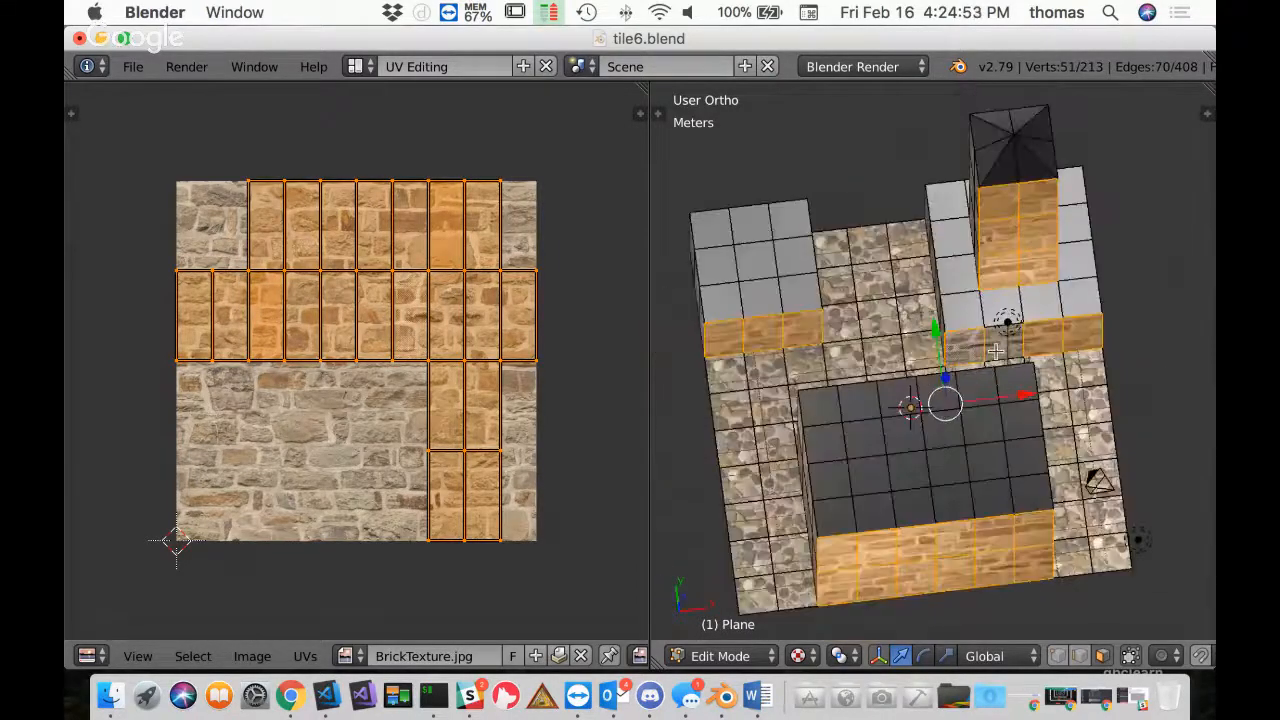
right_click(998, 349, "shift")
middle_click_drag(1062, 302, 1129, 286)
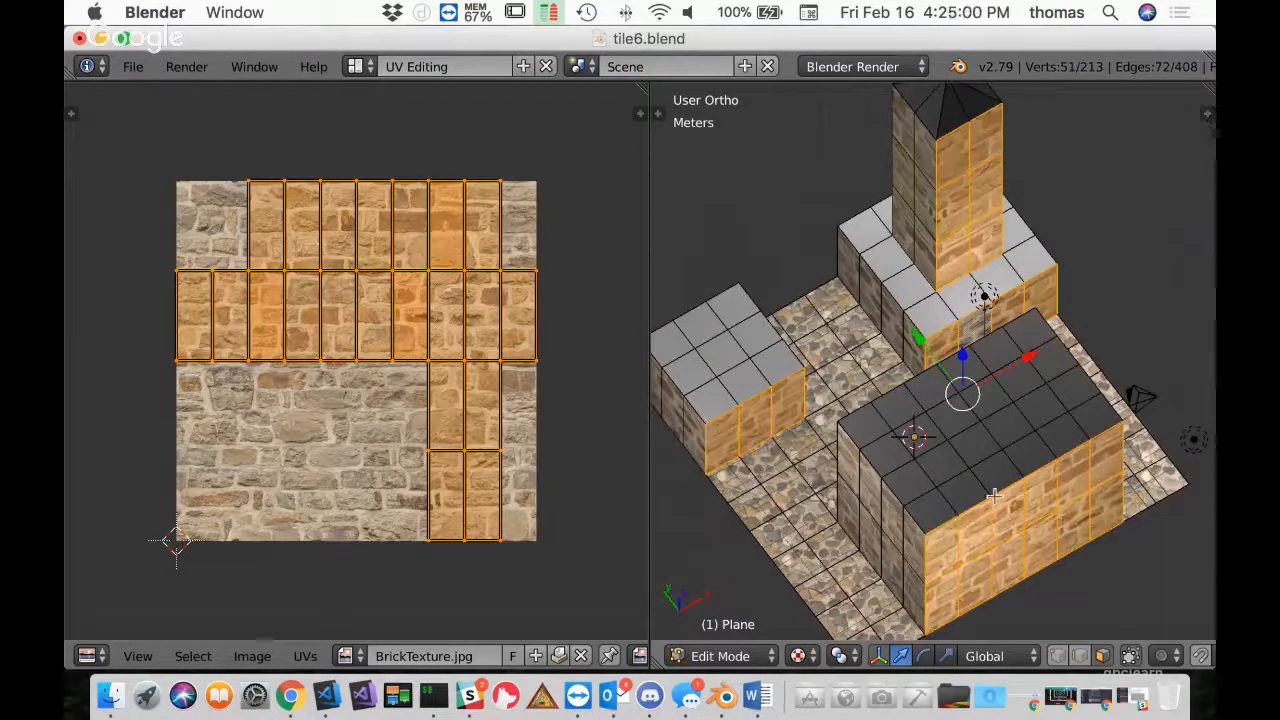
middle_click_drag(994, 497, 945, 450)
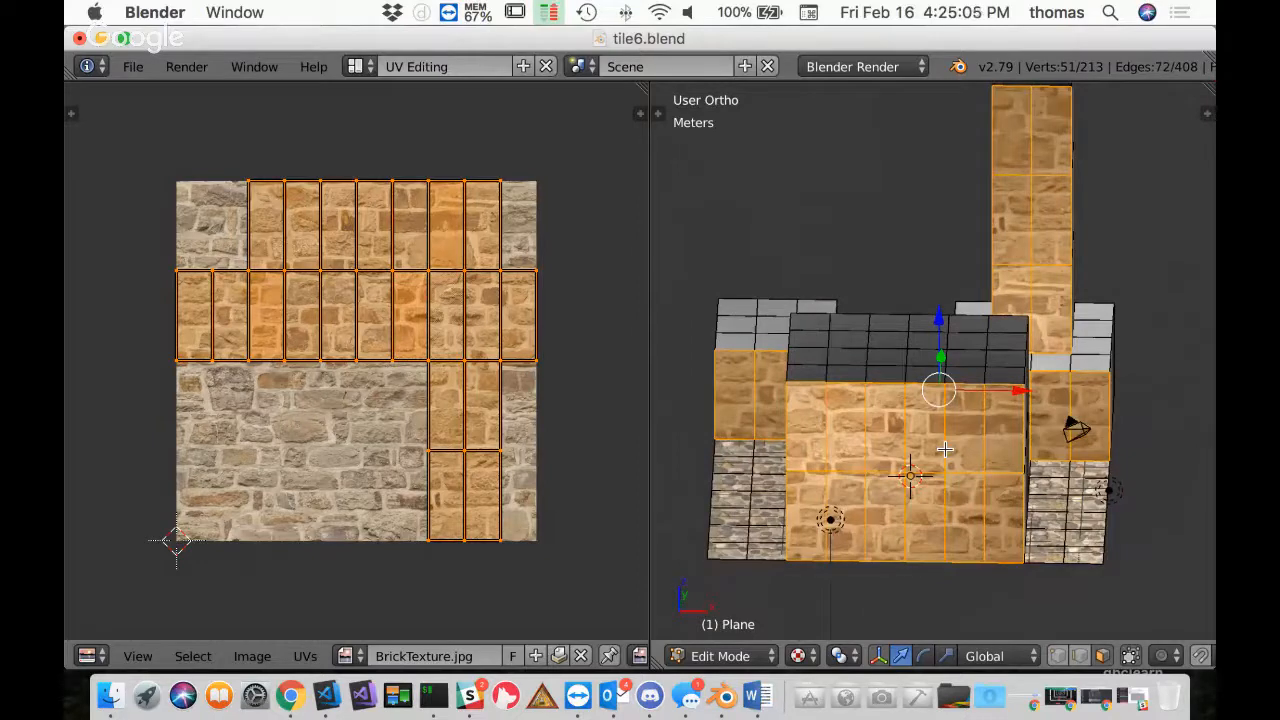
Map the selected faces with Project From View in the front orthographic view and move their UVs sideways off the brick image
key("KP_1")
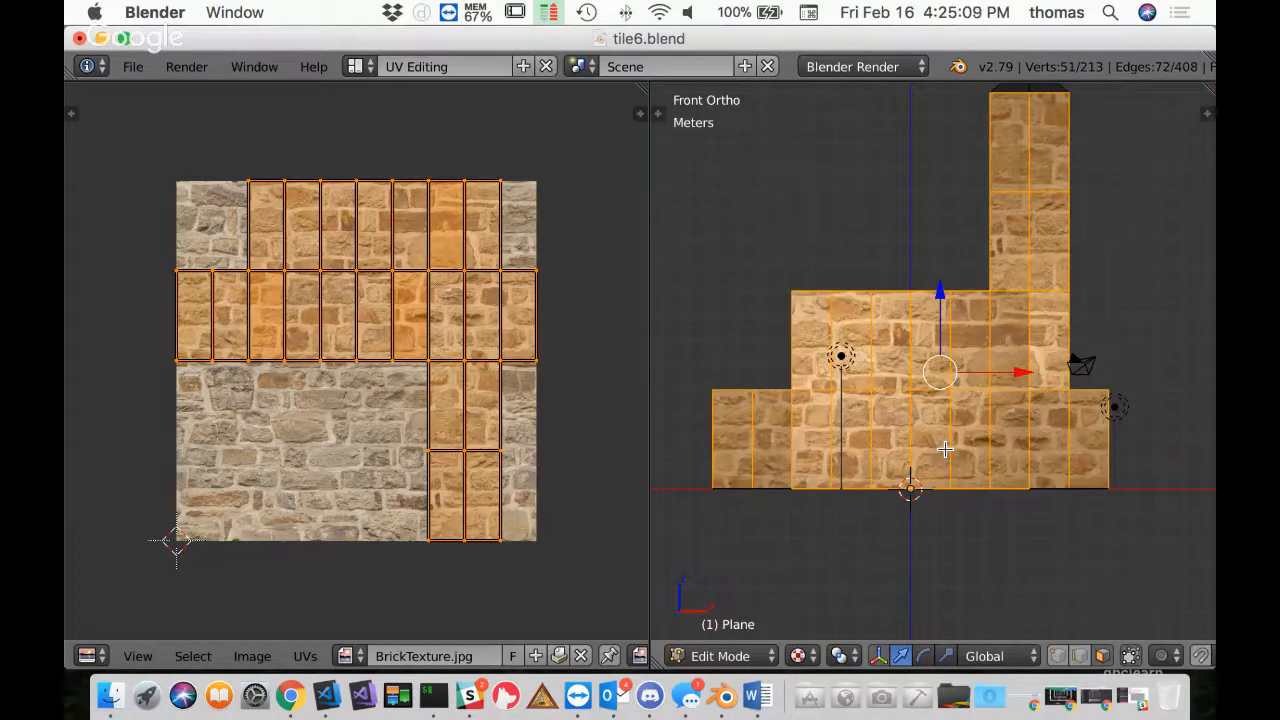
key("u")
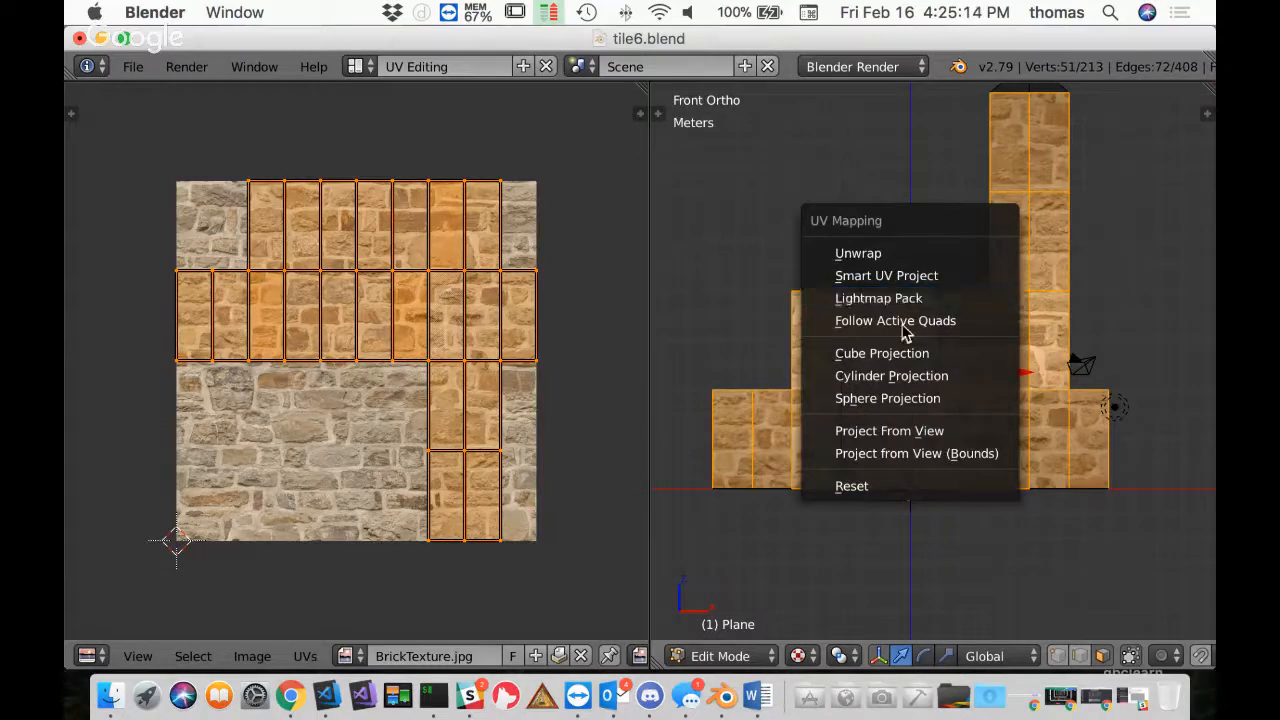
left_click(906, 434)
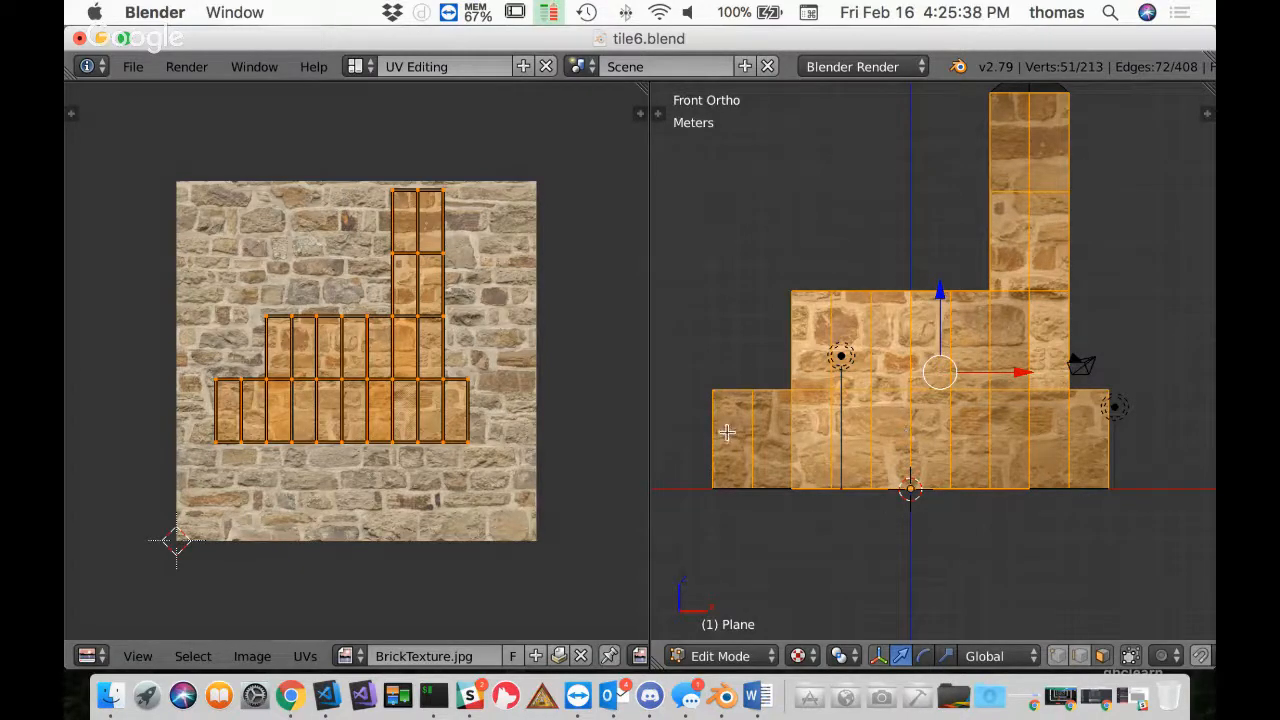
key("g")
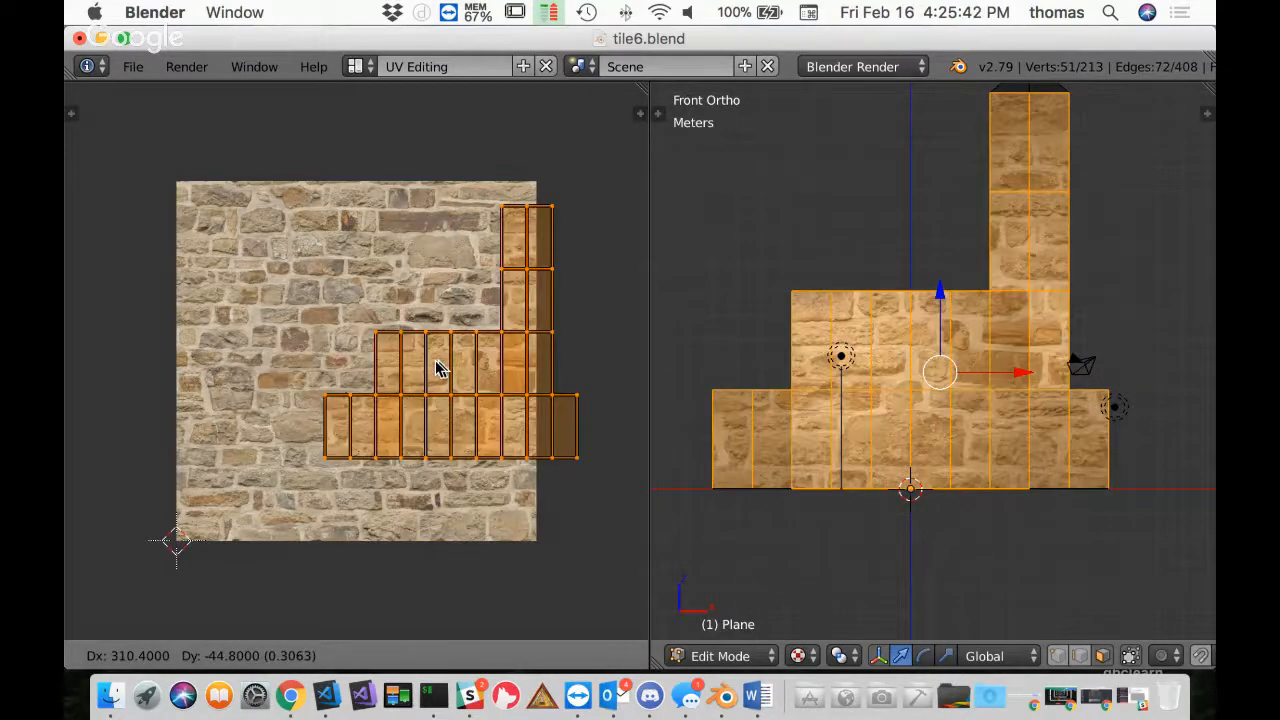
left_click(606, 354)
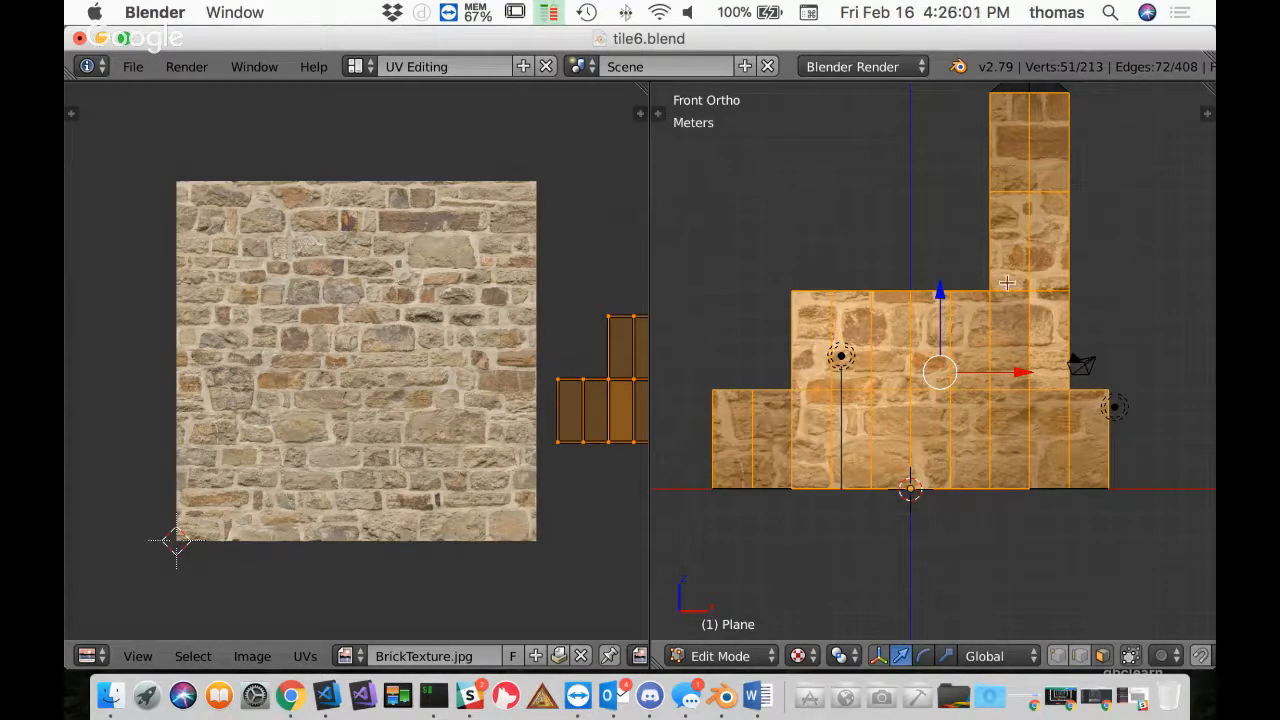
Clear the selection and select all wall faces on the large block's side in the right orthographic view
key("KP_3")
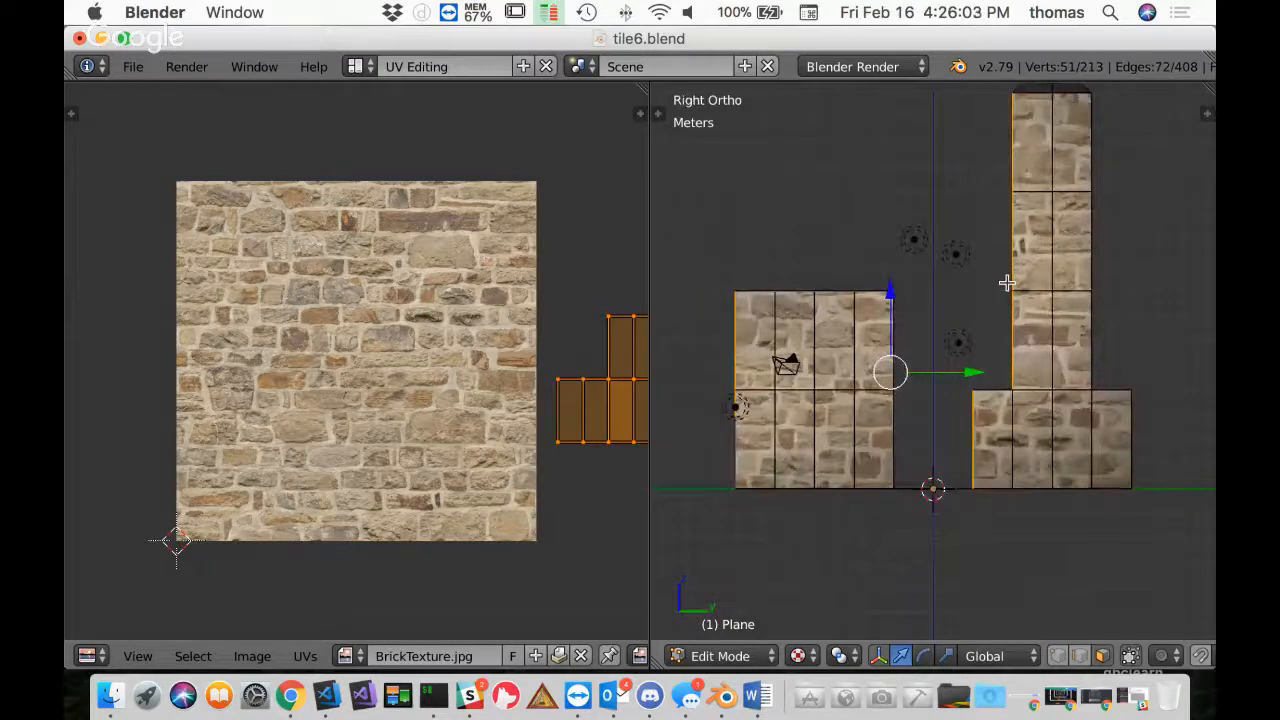
key("a")
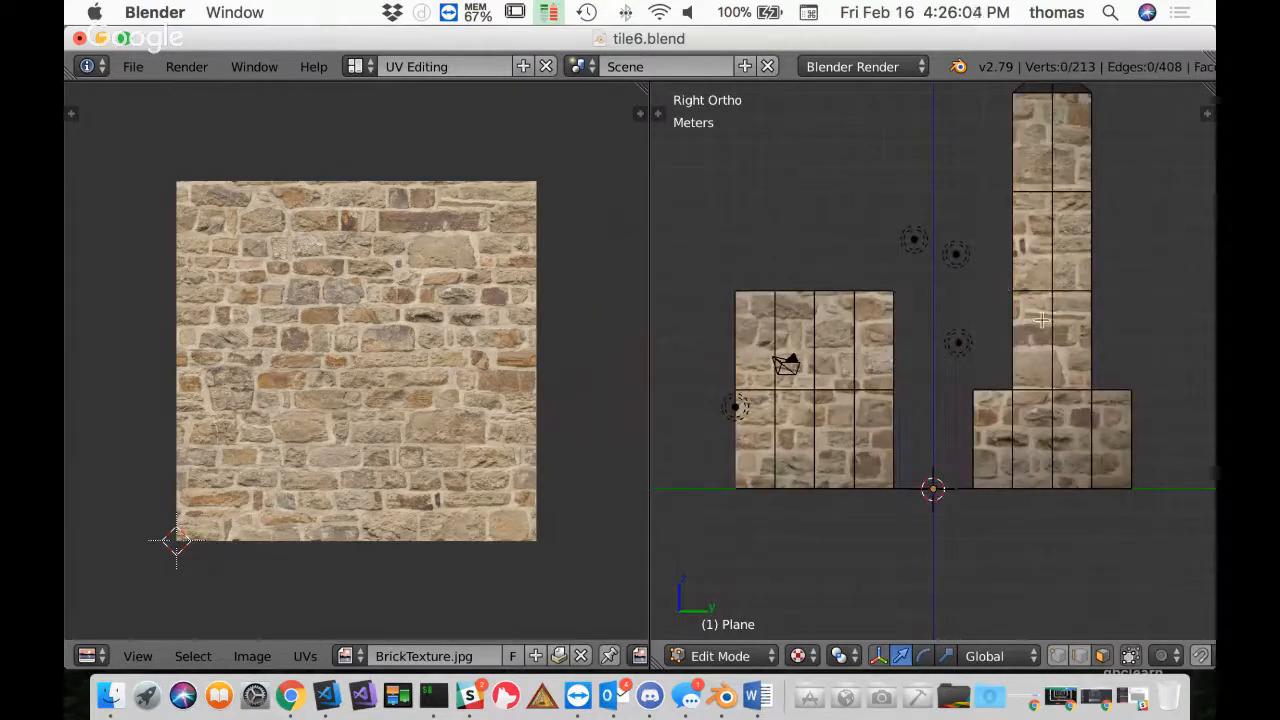
right_click(755, 349)
right_click(757, 425, "shift")
right_click(795, 424, "shift")
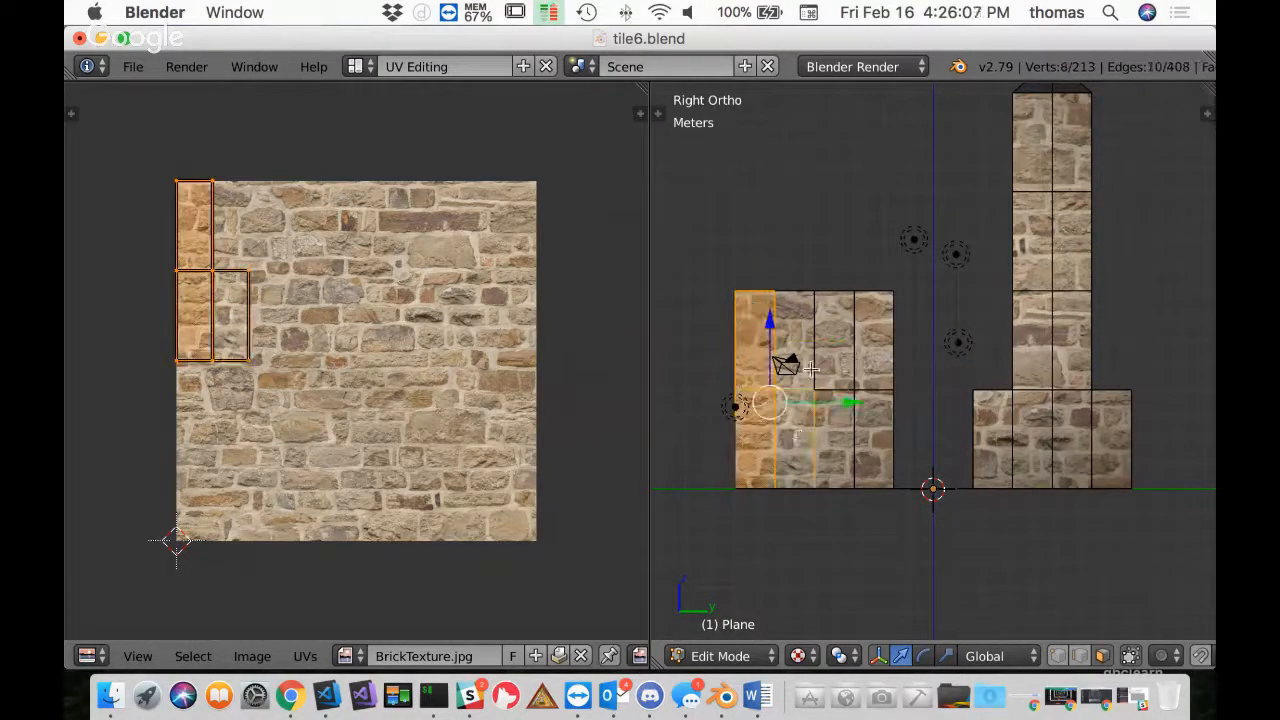
right_click(810, 356, "shift")
right_click(838, 338, "shift")
right_click(834, 426, "shift")
right_click(874, 440, "shift")
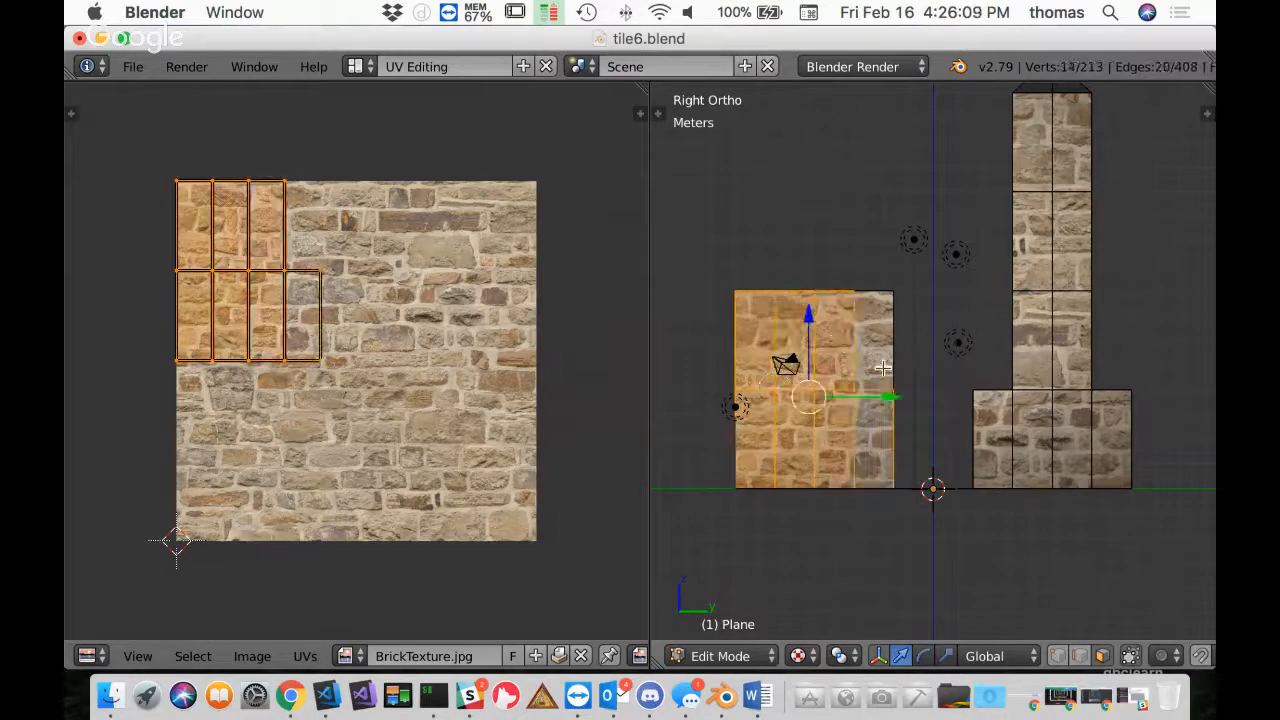
right_click(876, 347, "shift")
Add the right-facing wall faces of the tower and the low block beneath it to the selection
right_click(1000, 440, "shift")
right_click(1033, 430, "shift")
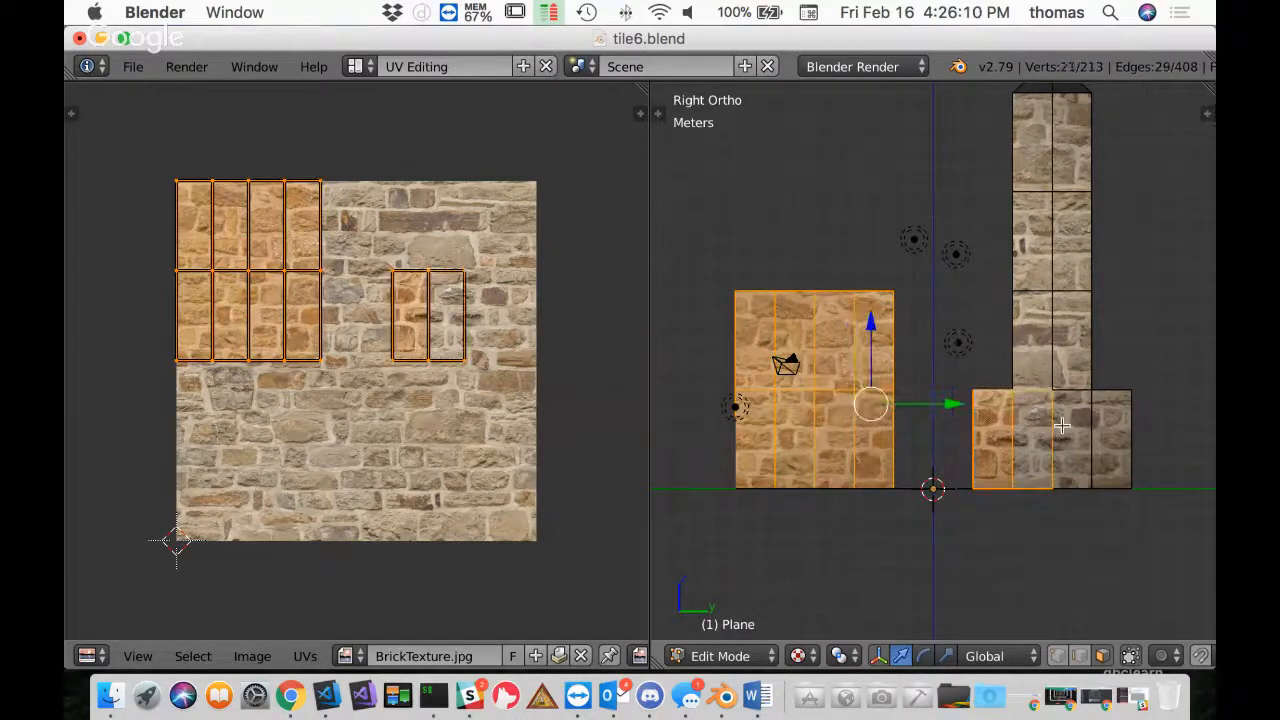
right_click(1070, 427, "shift")
right_click(1107, 431, "shift")
right_click(1031, 341, "shift")
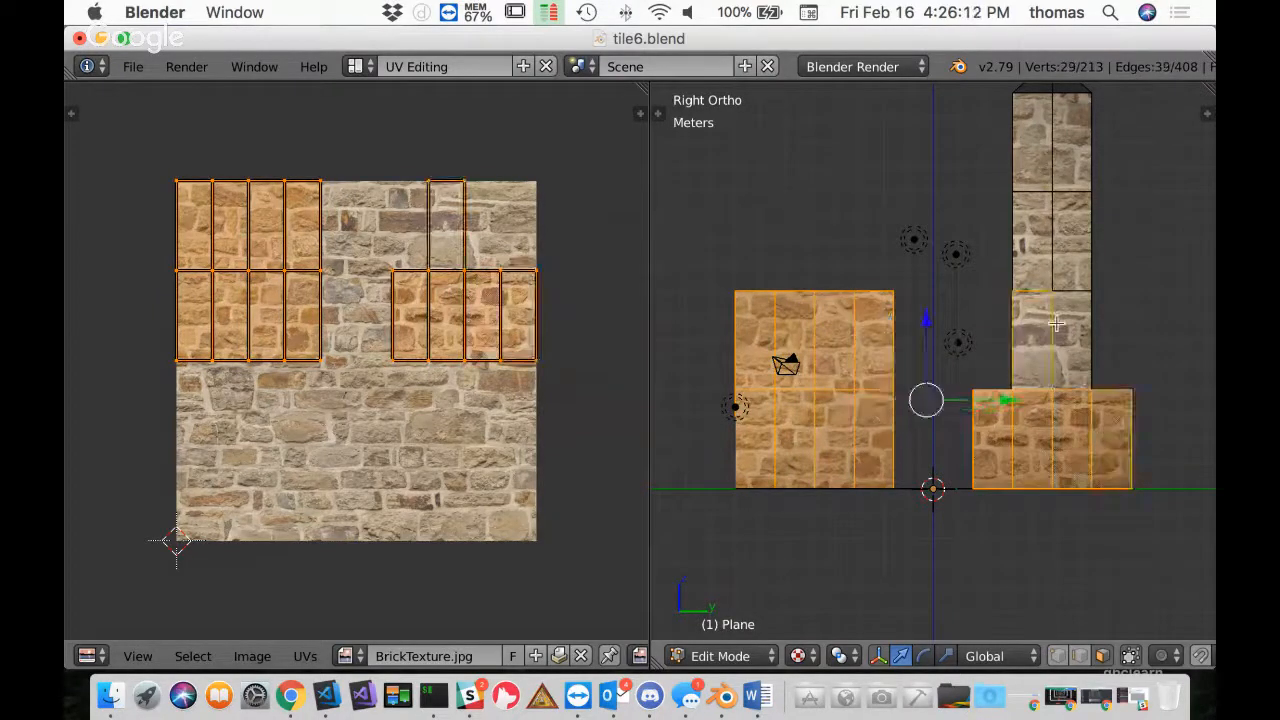
right_click(1057, 322, "shift")
right_click(1026, 230, "shift")
right_click(1056, 216, "shift")
right_click(1063, 138, "shift")
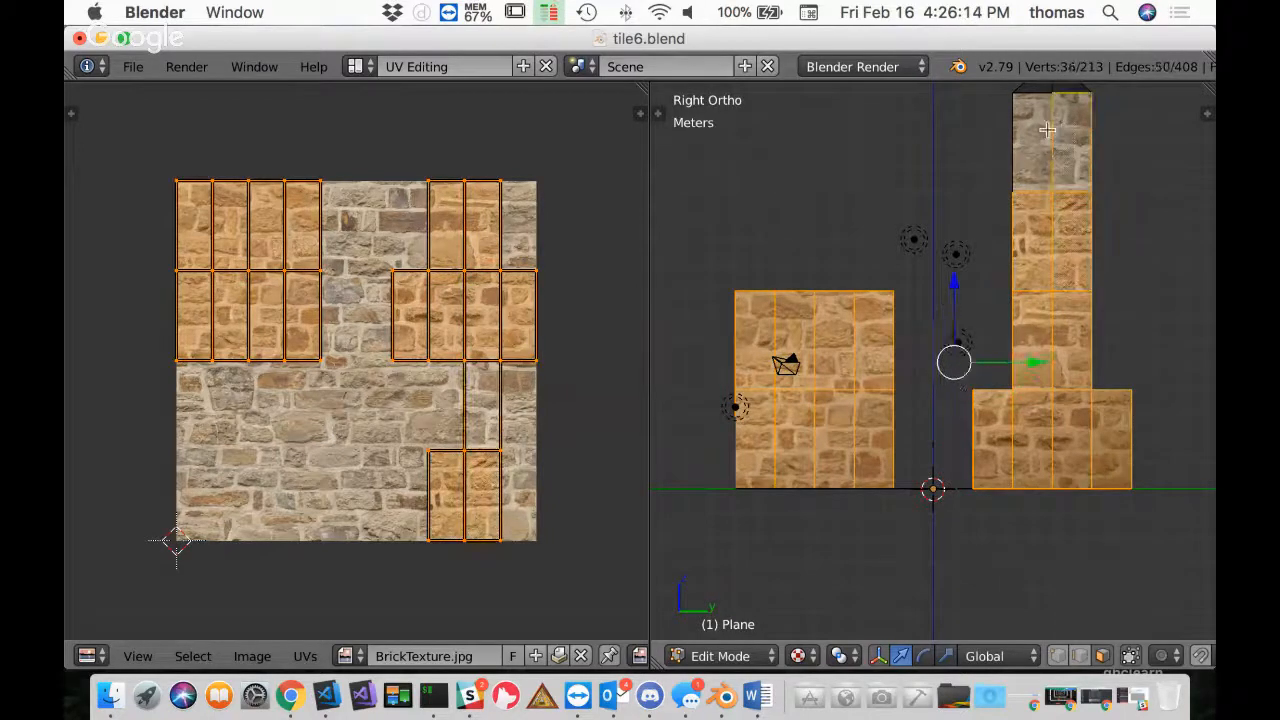
right_click(1036, 137, "shift")
Add the three right-facing wall faces of the separate low block behind the tower to the selection
middle_click_drag(865, 205, 1068, 390)
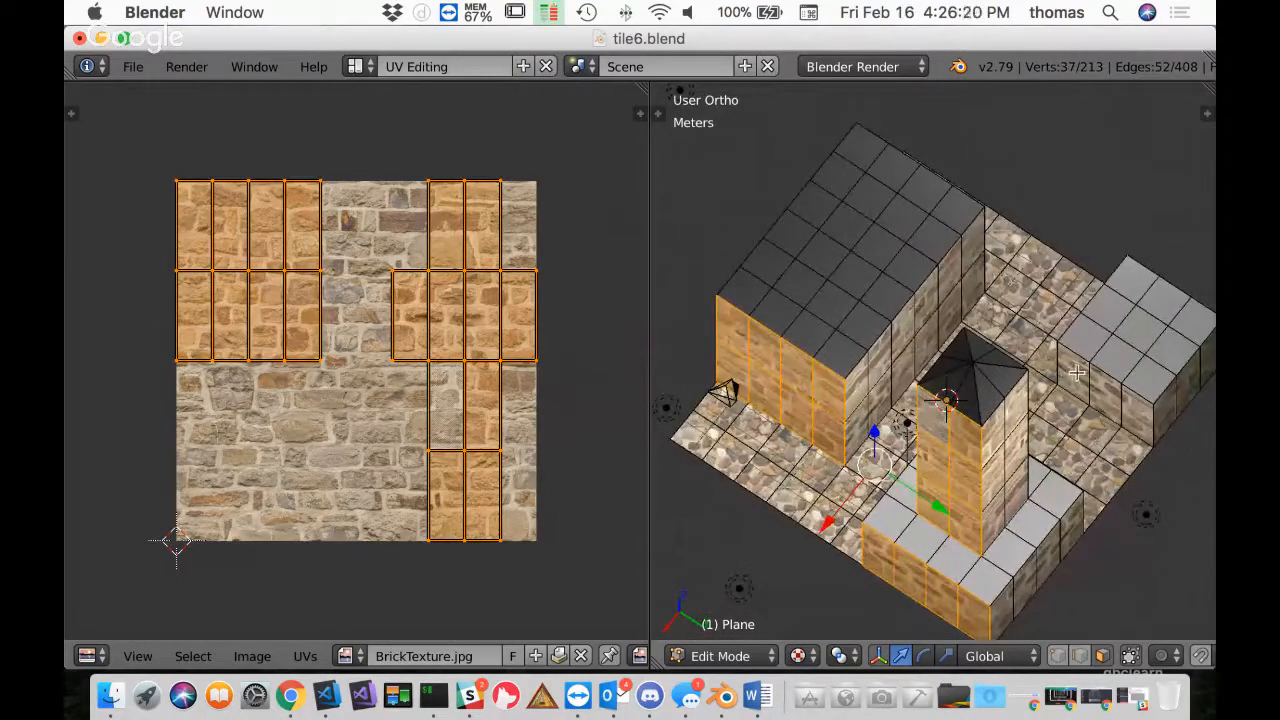
right_click(1076, 373, "shift")
right_click(1113, 394, "shift")
right_click(1139, 416, "shift")
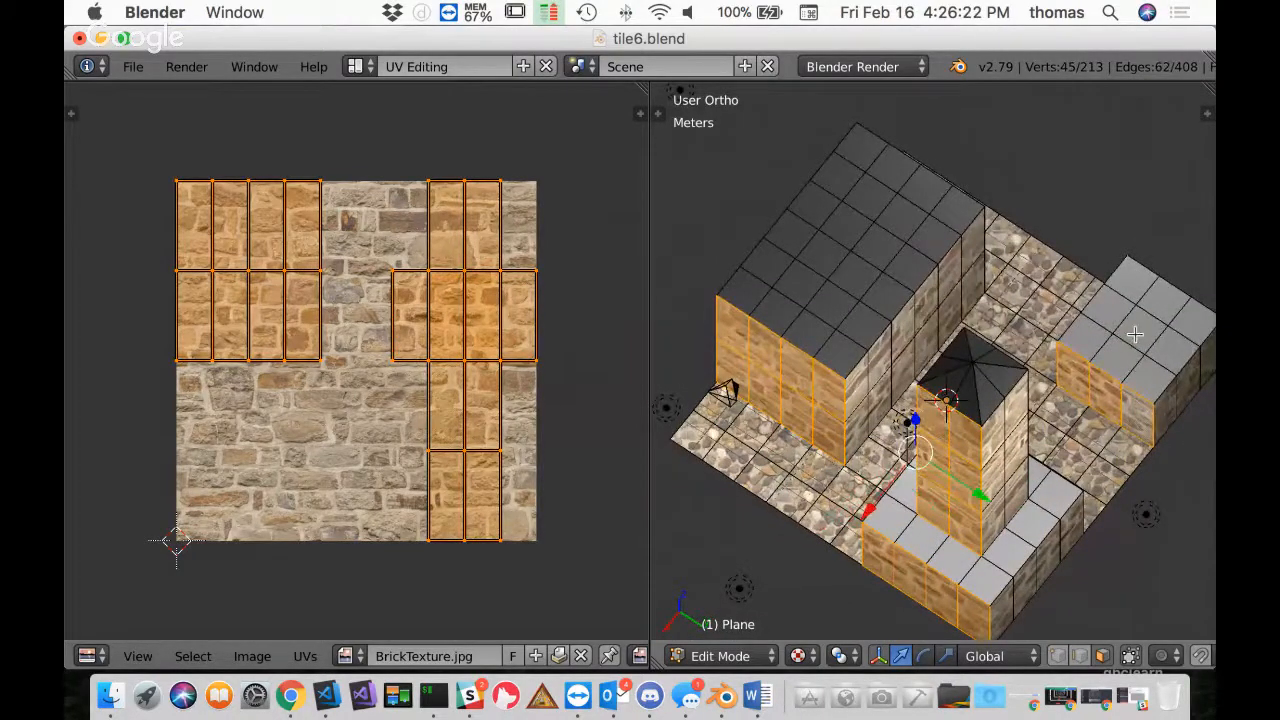
Map the selected right-facing wall faces with Project From View in the right orthographic view
middle_click_drag(1135, 334, 1169, 269)
key("KP_3")
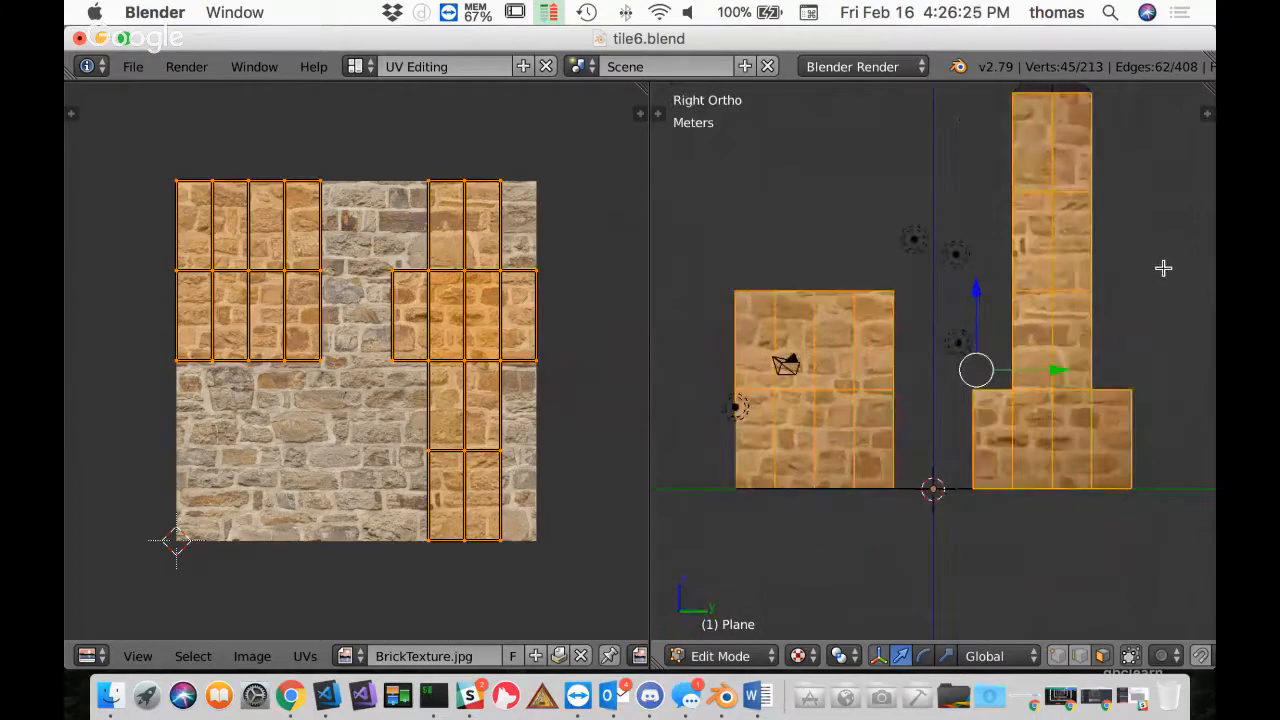
key("u")
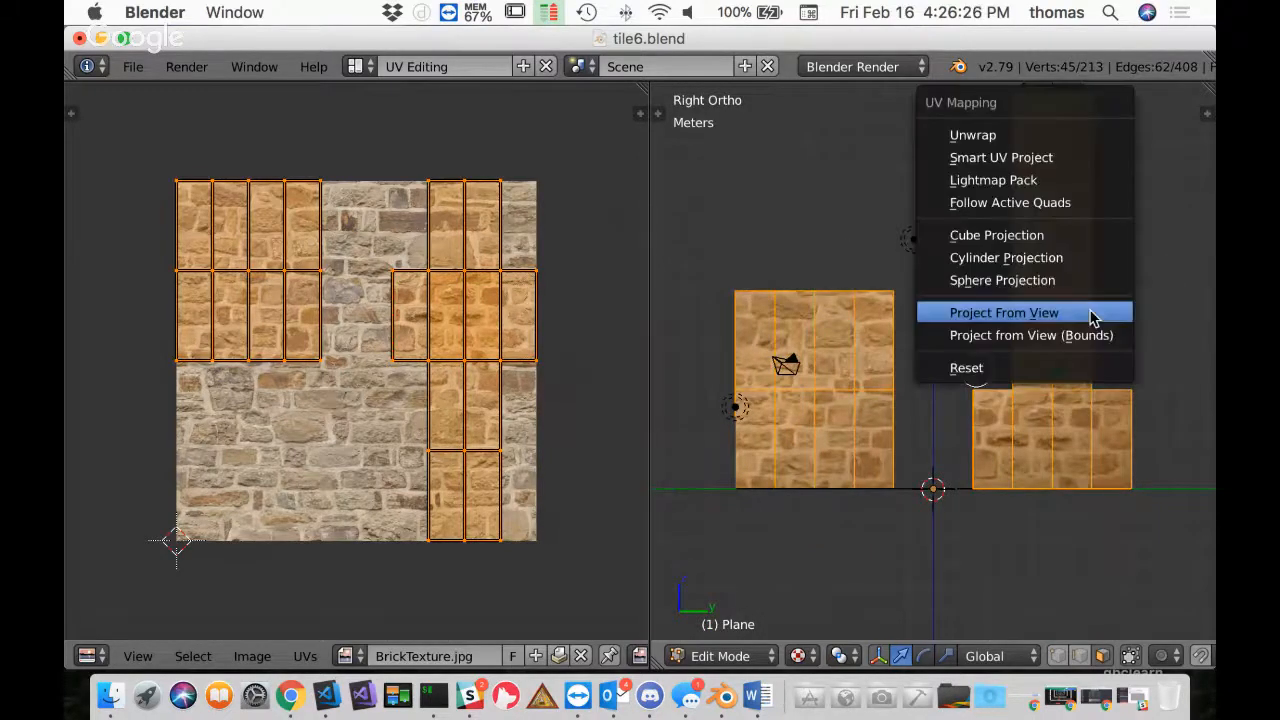
left_click(1077, 315)
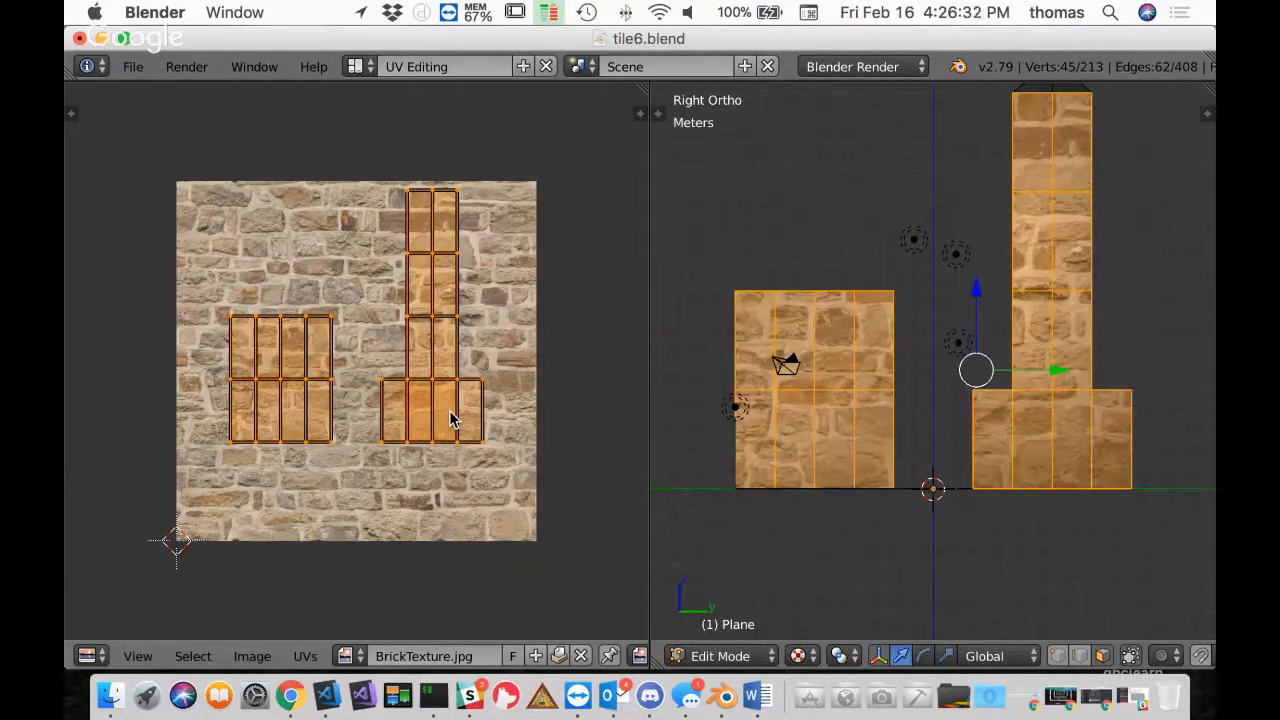
Move the right-facing walls' UV islands off the brick texture to the empty area below the image
key("g")
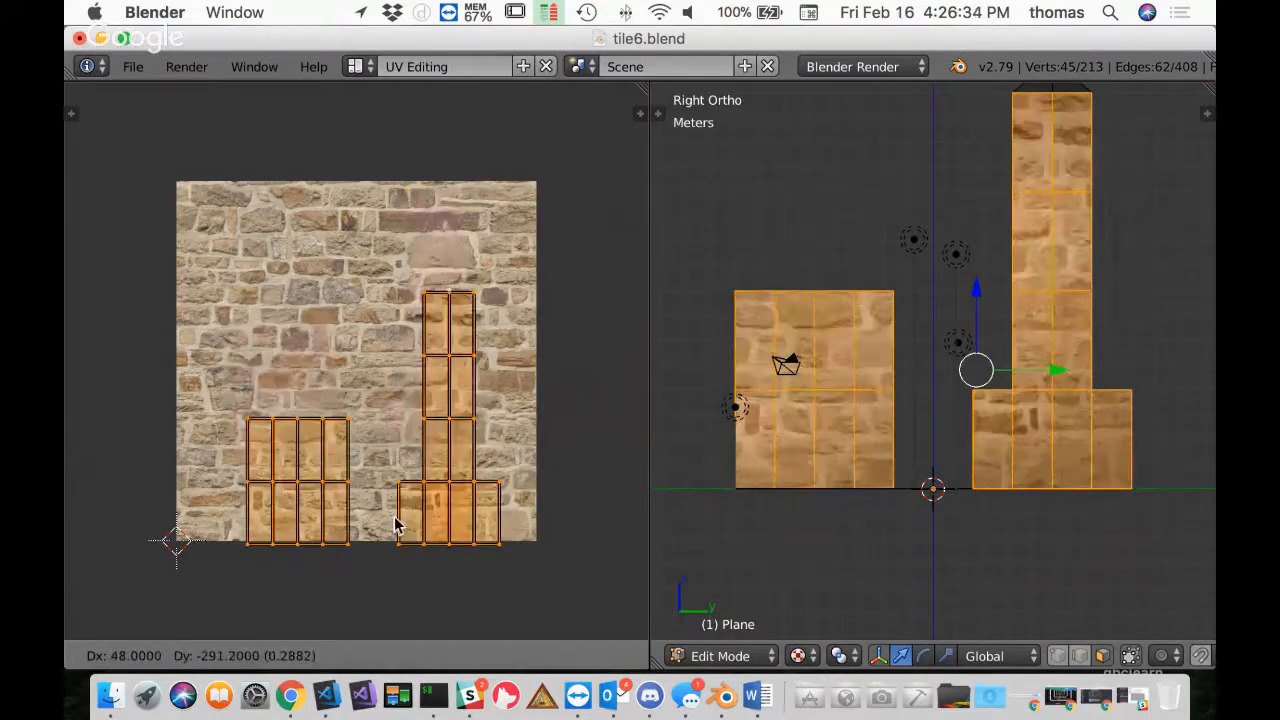
left_click(372, 205)
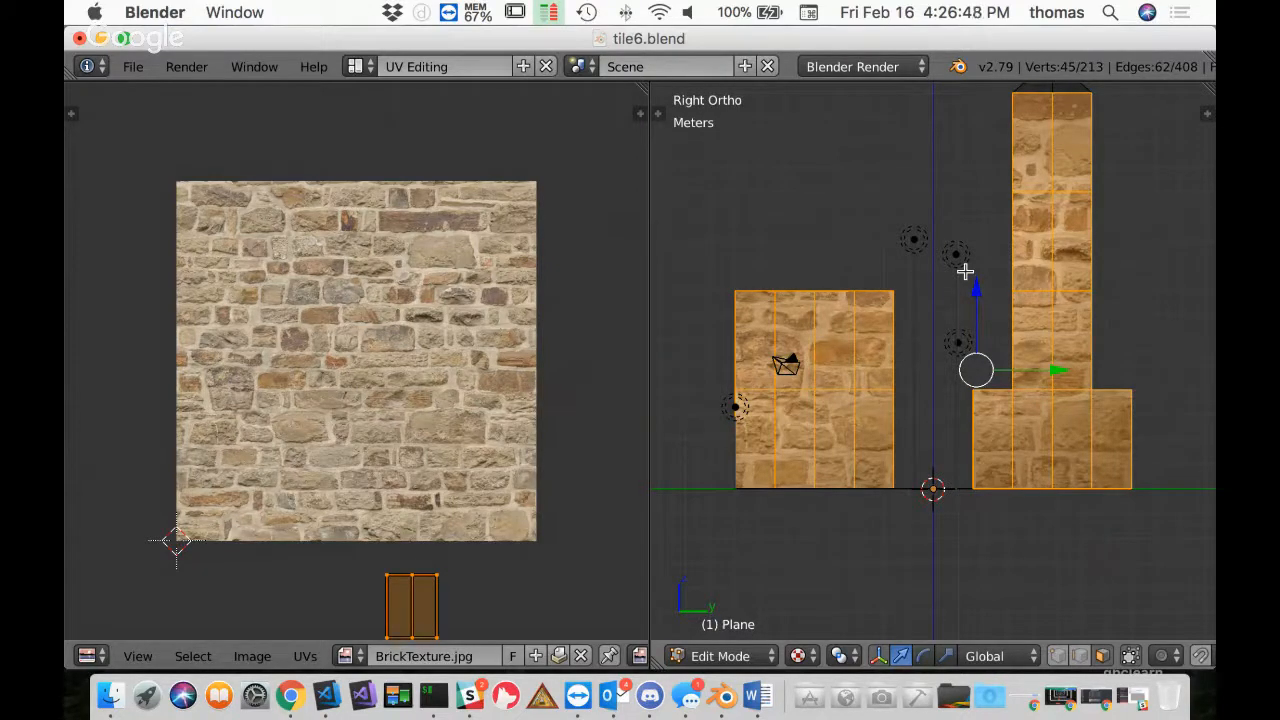
Clear the selection and select the entire bottom row of wall faces in the back orthographic view
key("ctrl+KP_1")
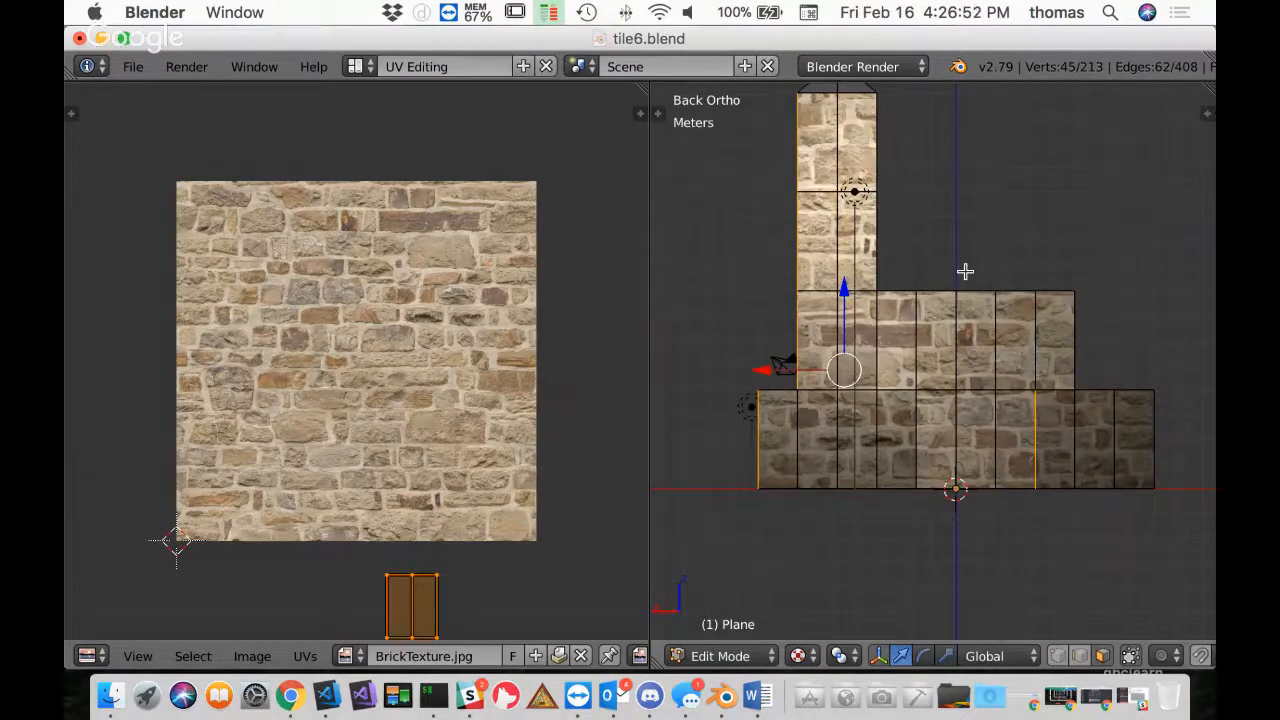
key("a")
right_click(783, 440)
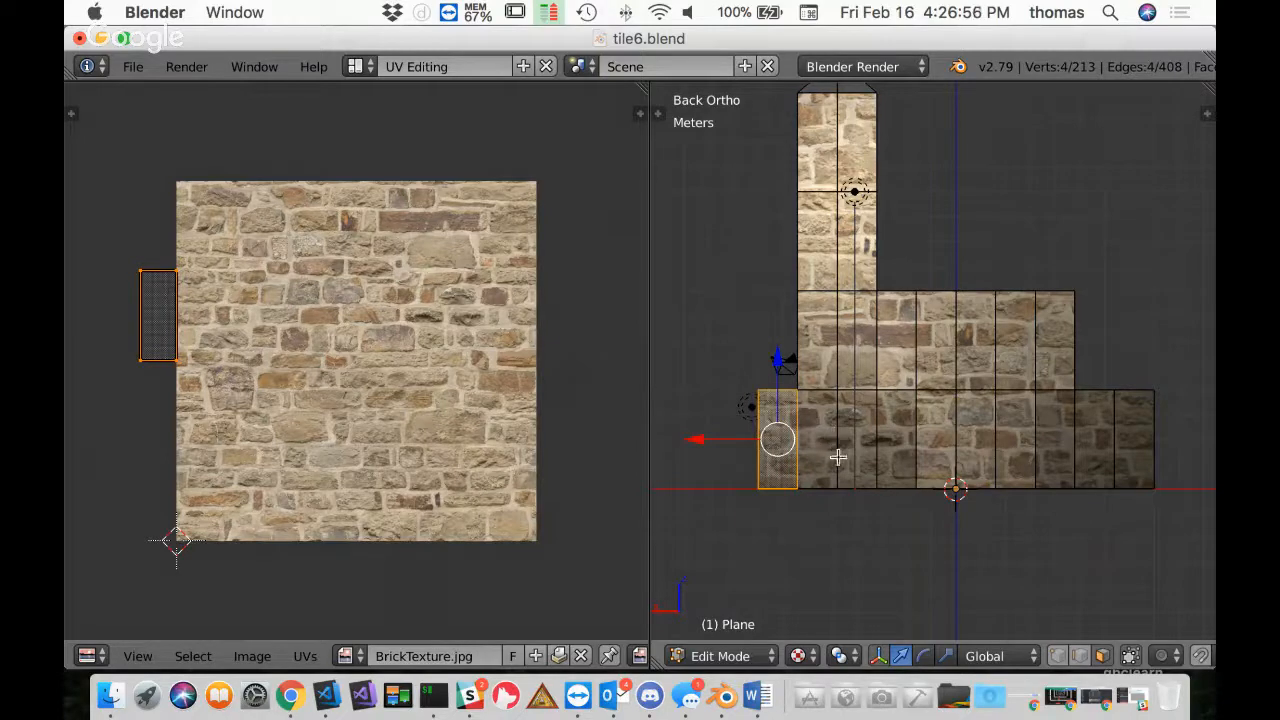
right_click(826, 433, "shift")
right_click(860, 438, "shift")
right_click(898, 442, "shift")
right_click(936, 443, "shift")
right_click(976, 443, "shift")
right_click(1016, 443, "shift")
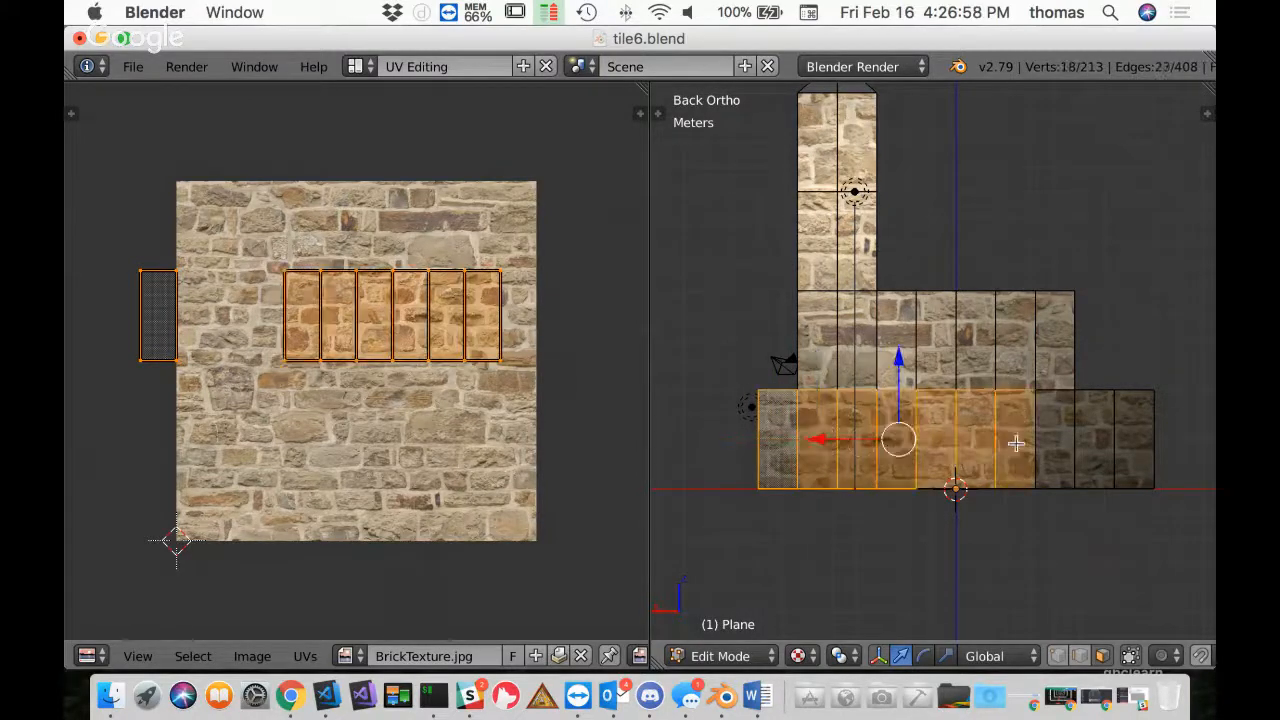
right_click(1055, 440, "shift")
right_click(1095, 438, "shift")
right_click(1130, 432, "shift")
Add the second-row wall faces of the large block and the tower's back-facing wall faces to the selection
right_click(1015, 345, "shift")
right_click(1055, 345, "shift")
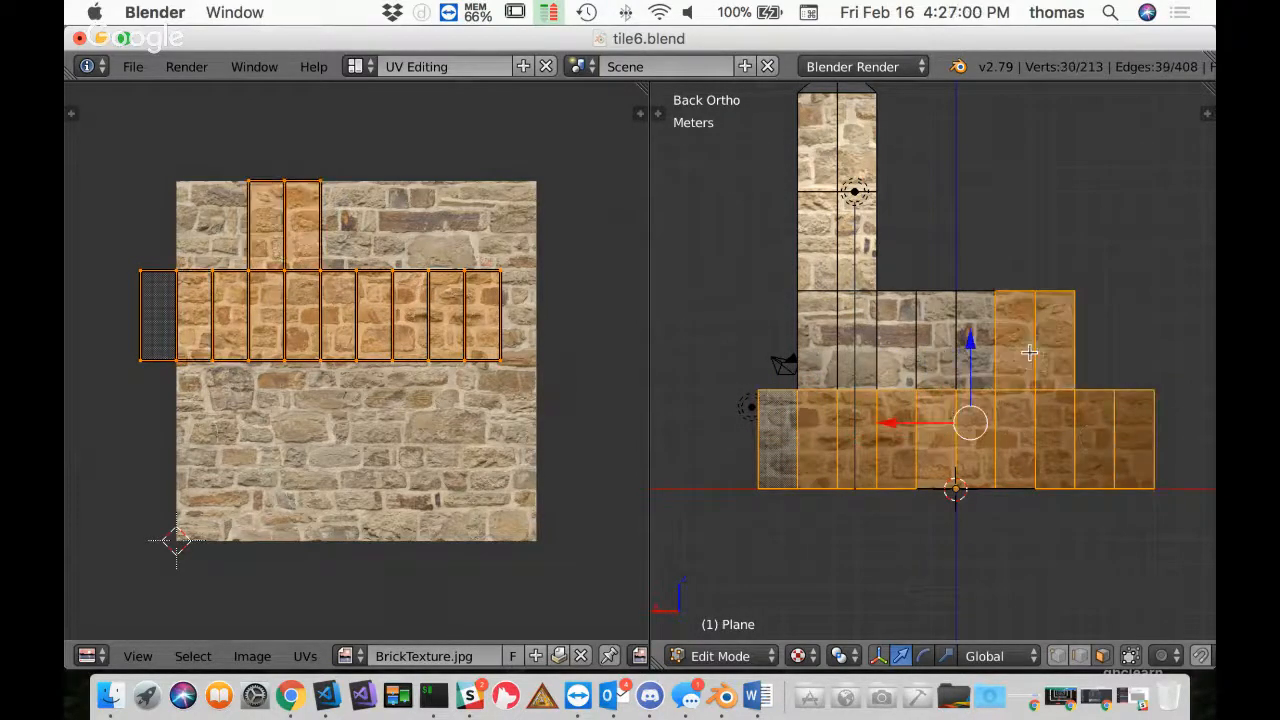
right_click(976, 340, "shift")
right_click(937, 340, "shift")
right_click(897, 340, "shift")
right_click(857, 340, "shift")
right_click(817, 340, "shift")
right_click(817, 240, "shift")
right_click(857, 240, "shift")
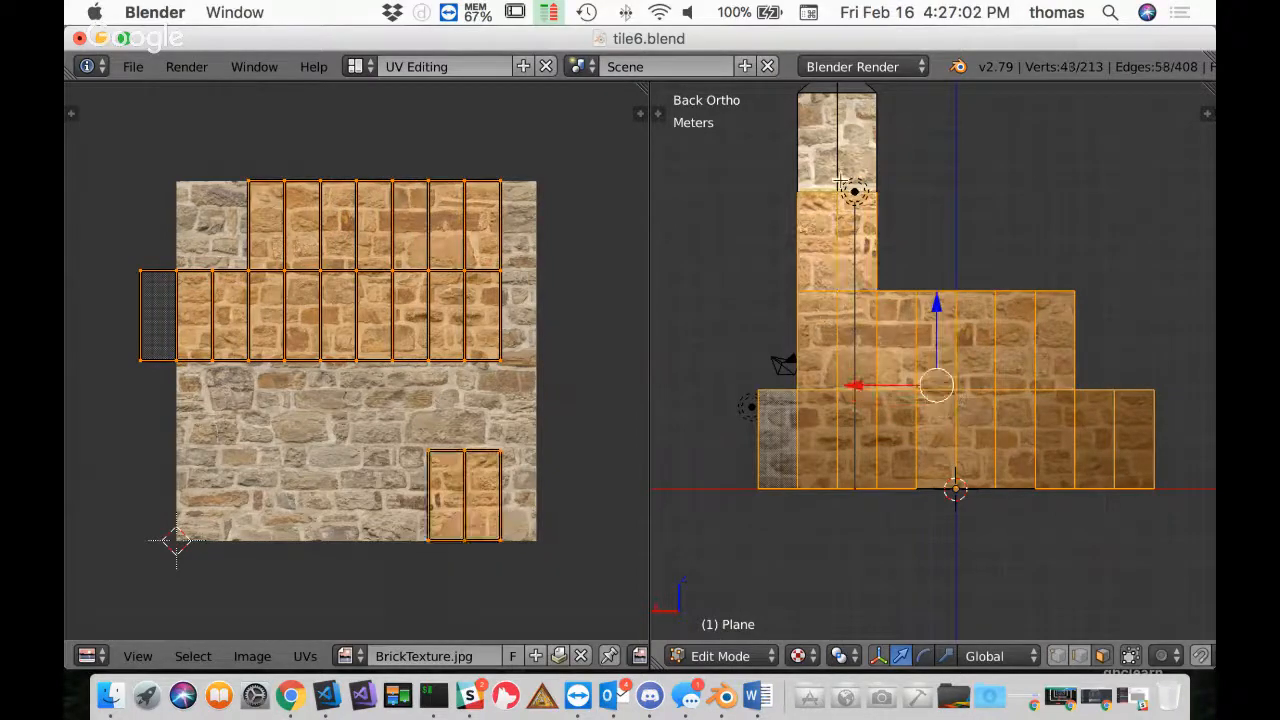
right_click(840, 178, "shift")
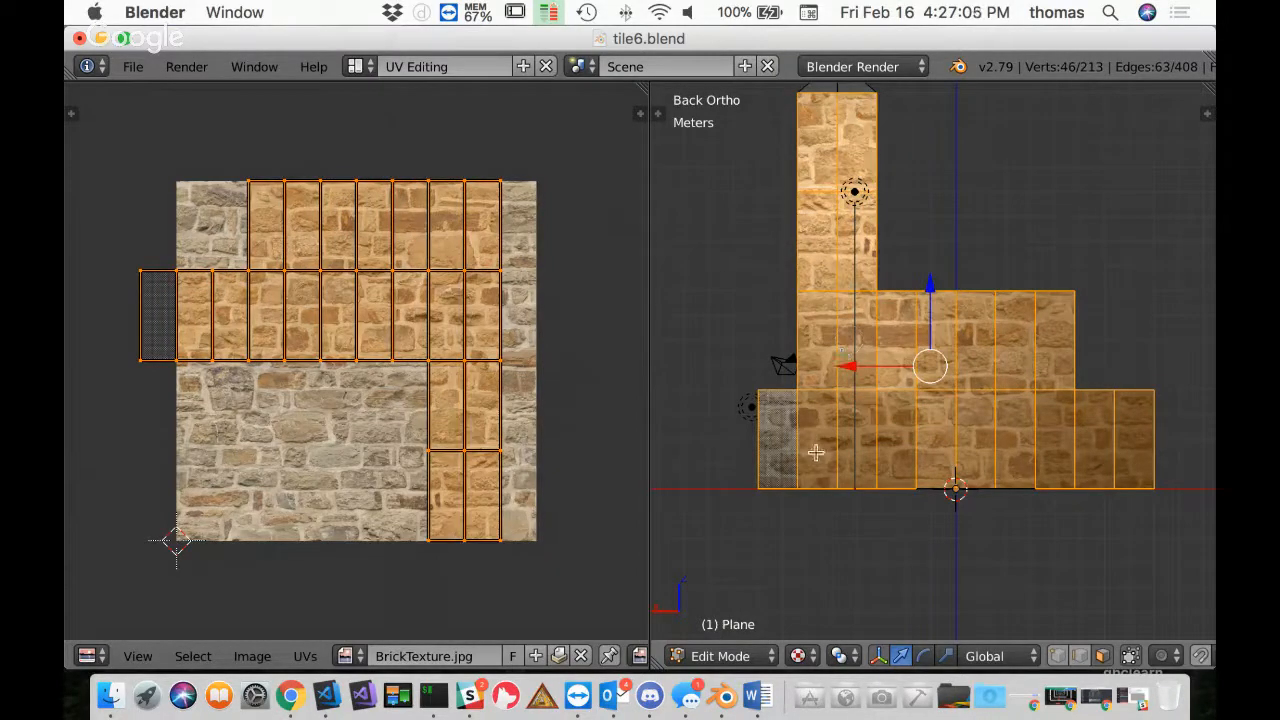
Add the large block's remaining back-facing wall faces hidden behind the tower and low blocks to the selection
middle_click_drag(816, 453, 850, 336)
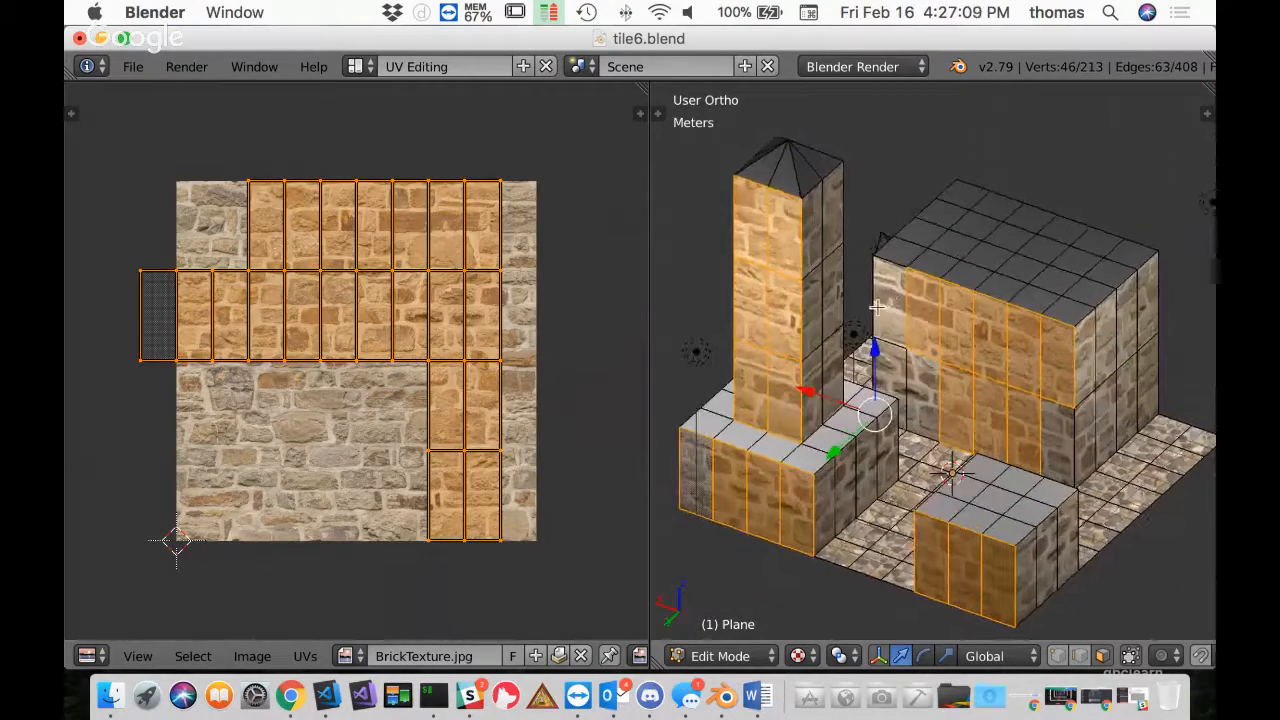
right_click(877, 305, "shift")
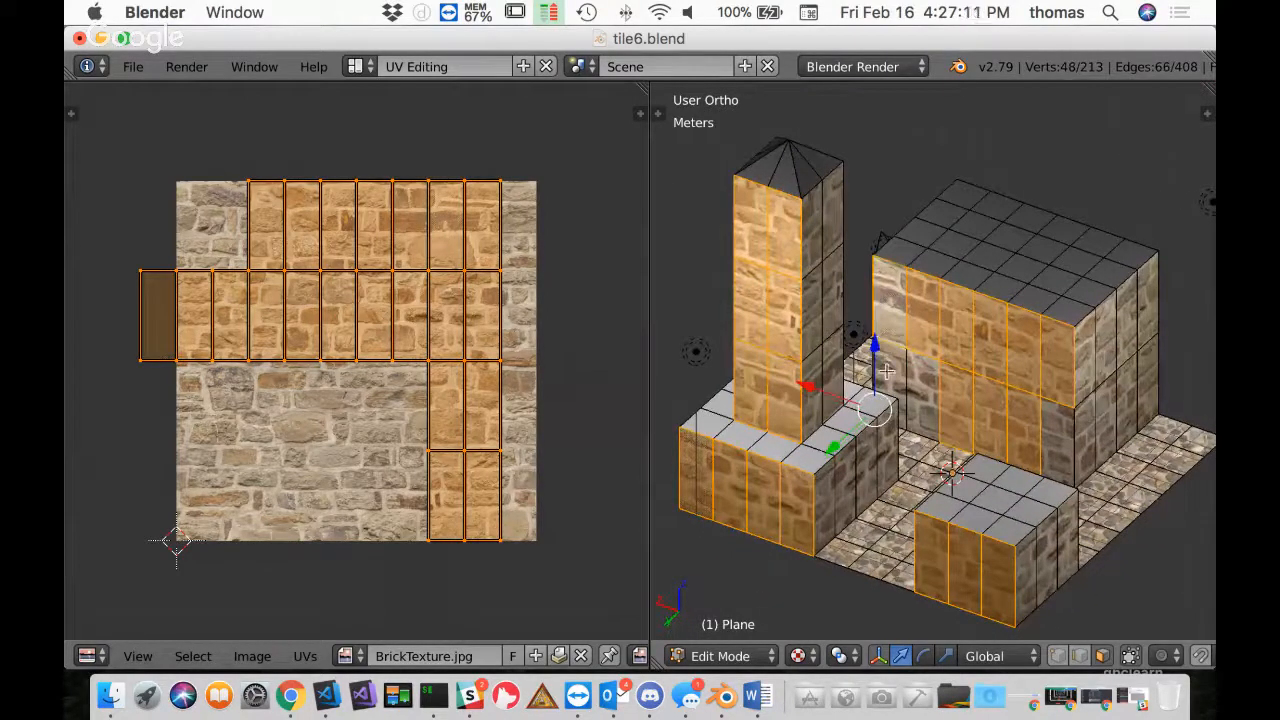
right_click(1055, 432, "shift")
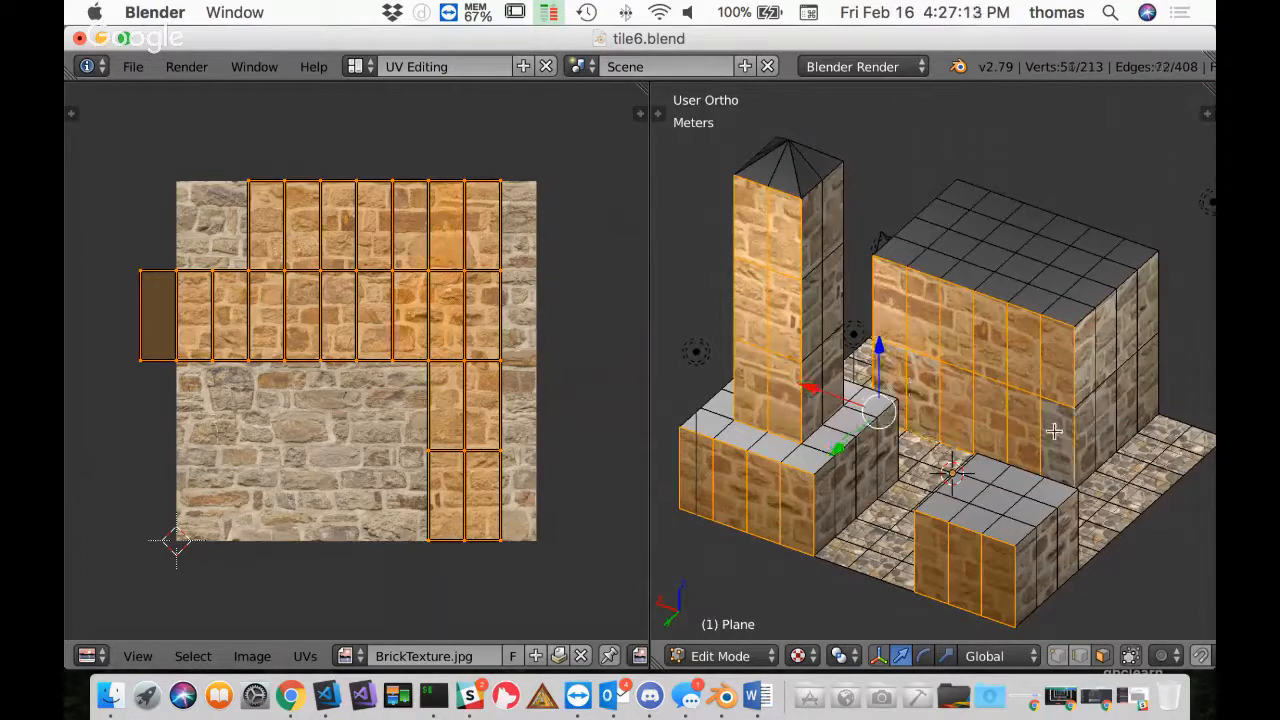
middle_click_drag(1106, 414, 1106, 331)
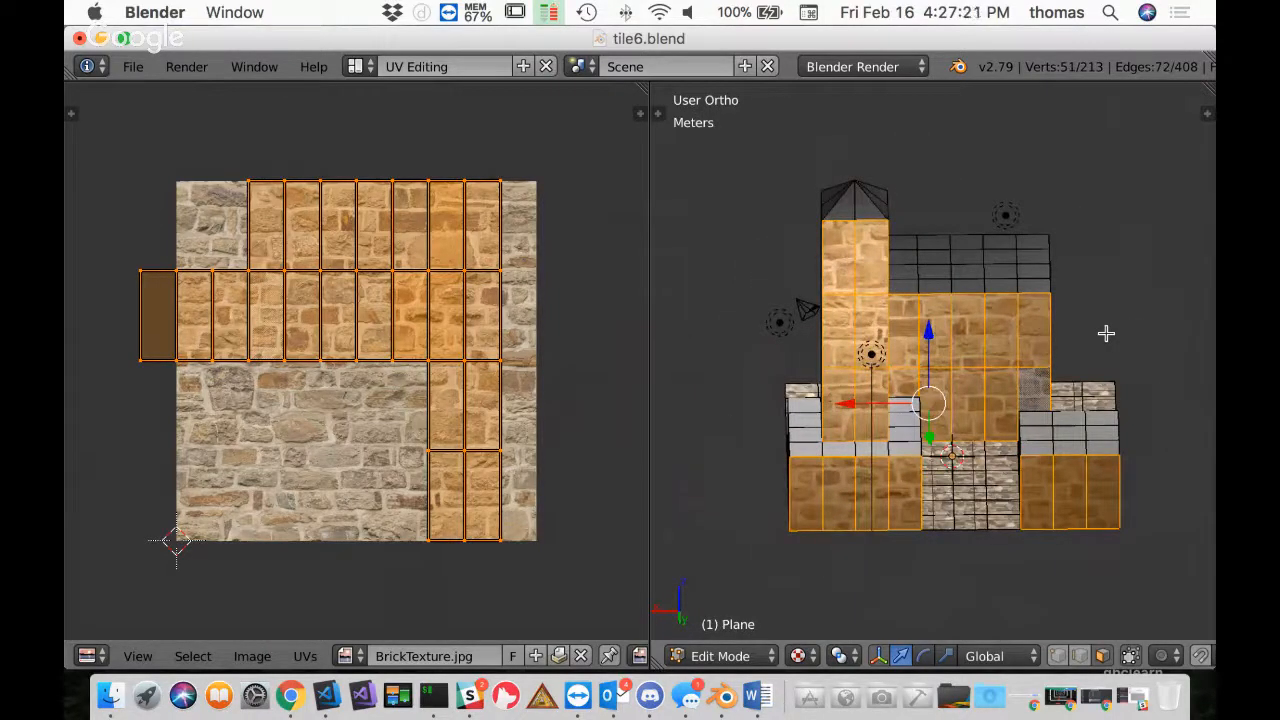
Map the selected back-facing walls with Project From View in back orthographic view and move their UV islands left of the brick texture
key("ctrl+KP_1")
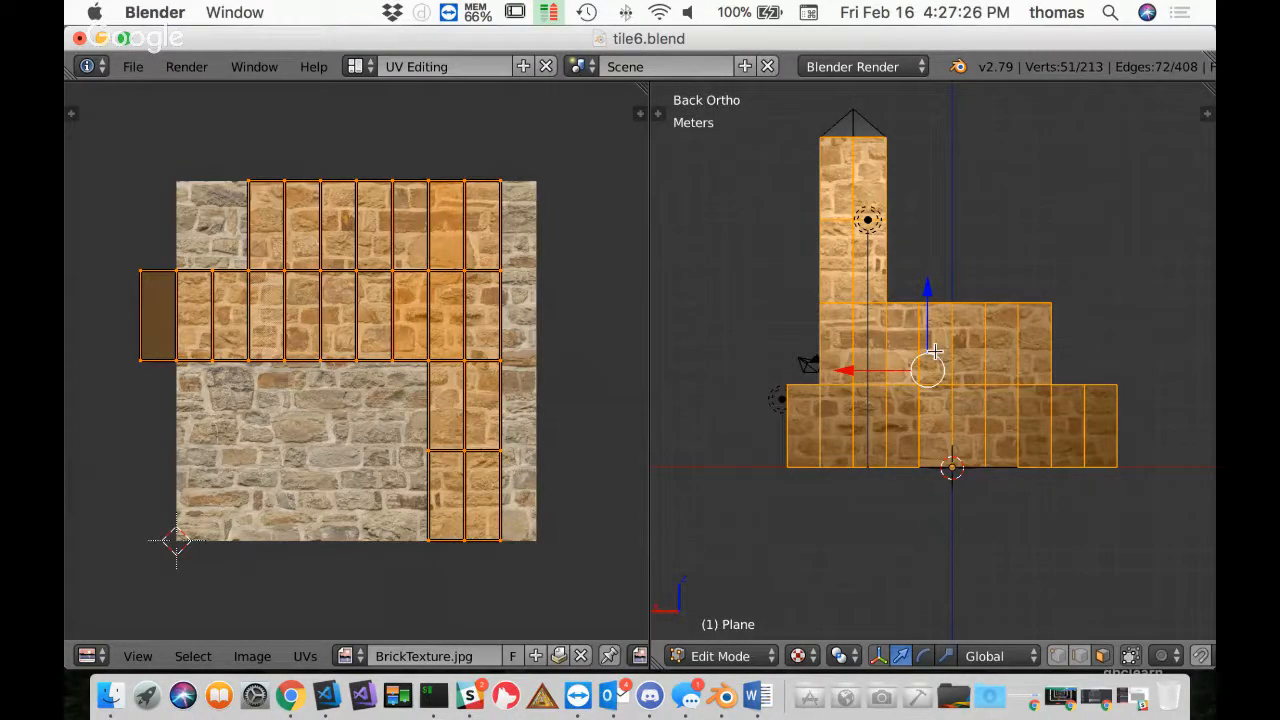
key("u")
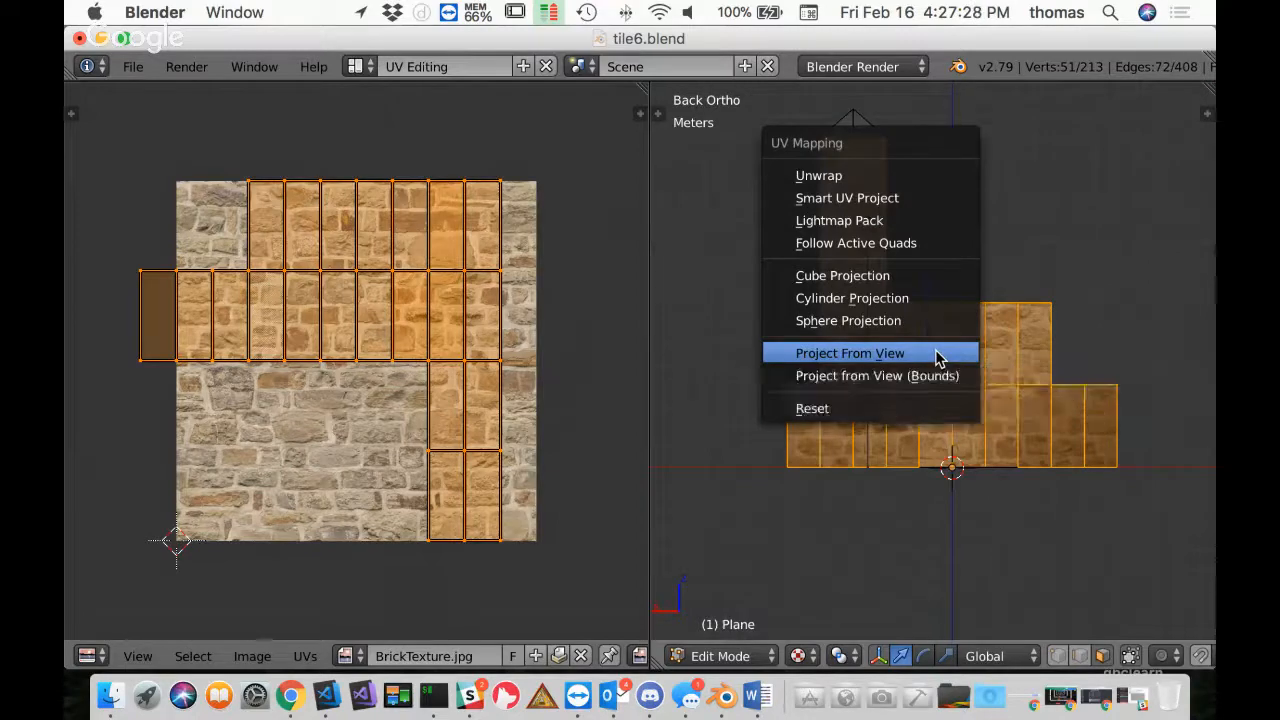
left_click(938, 355)
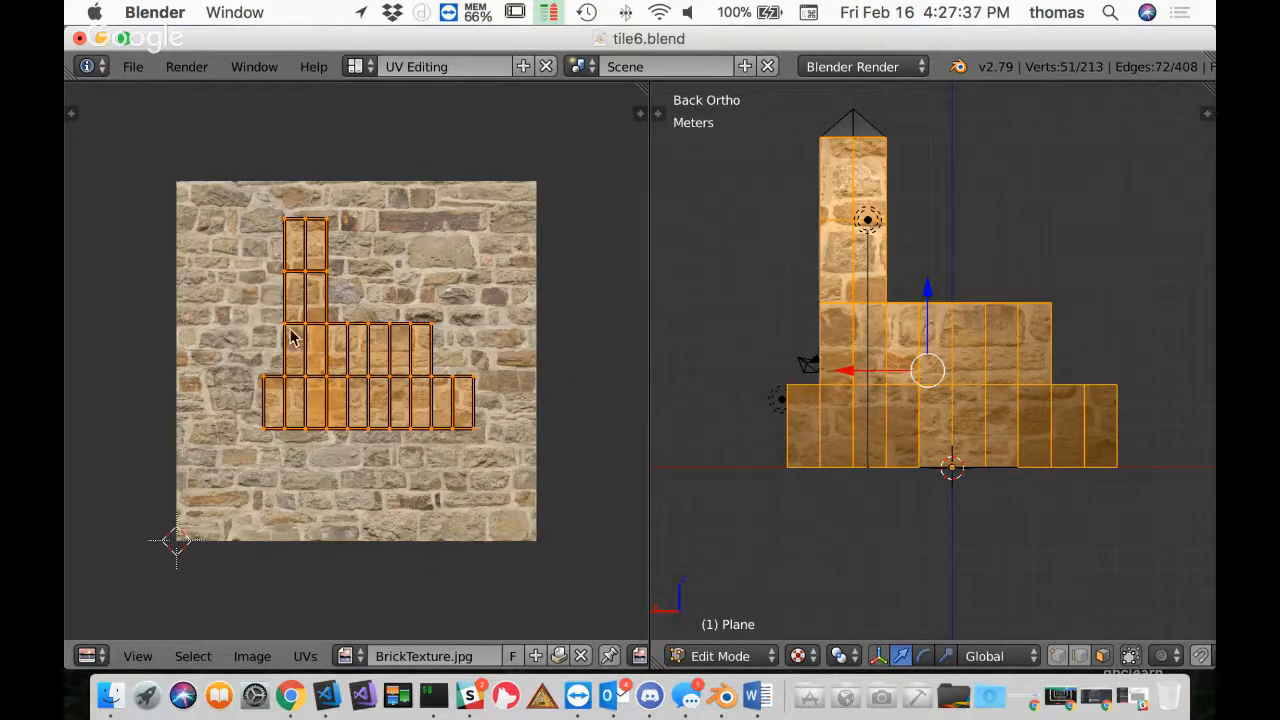
key("g")
left_click(535, 347)
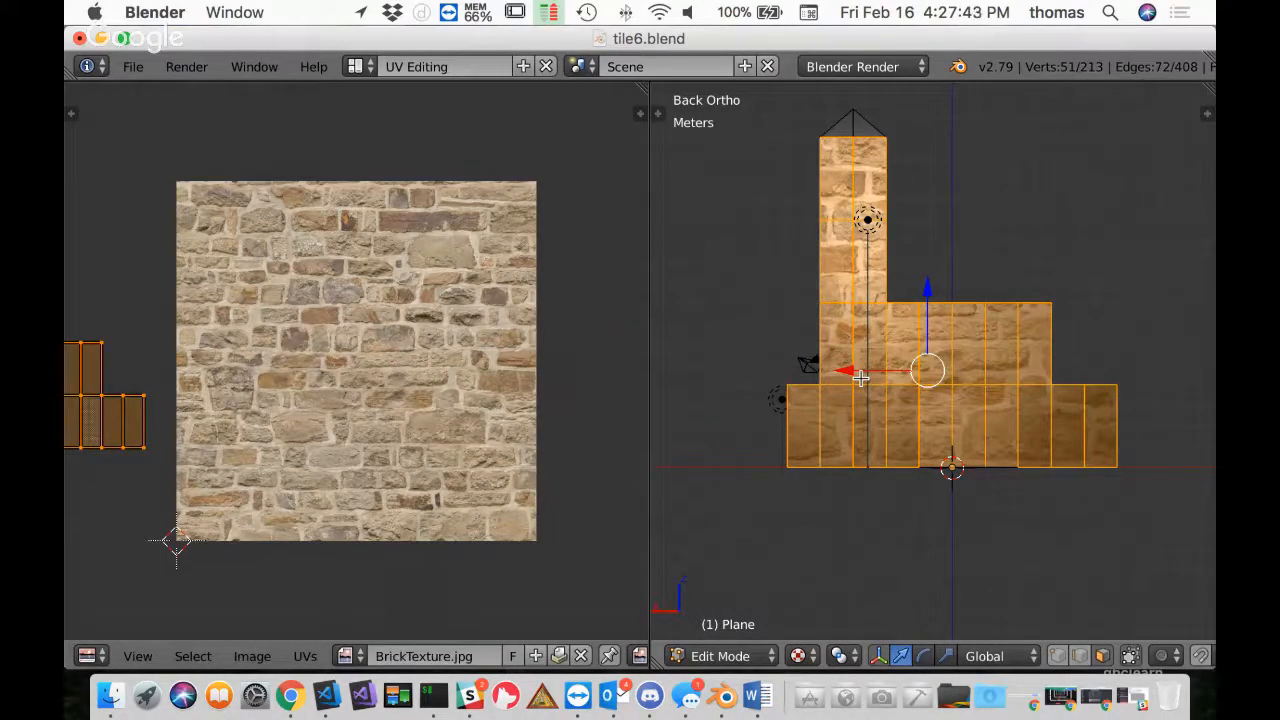
Clear the selection and select the bottom row of low-block wall faces below the tower in the left orthographic view
key("ctrl+KP_3")
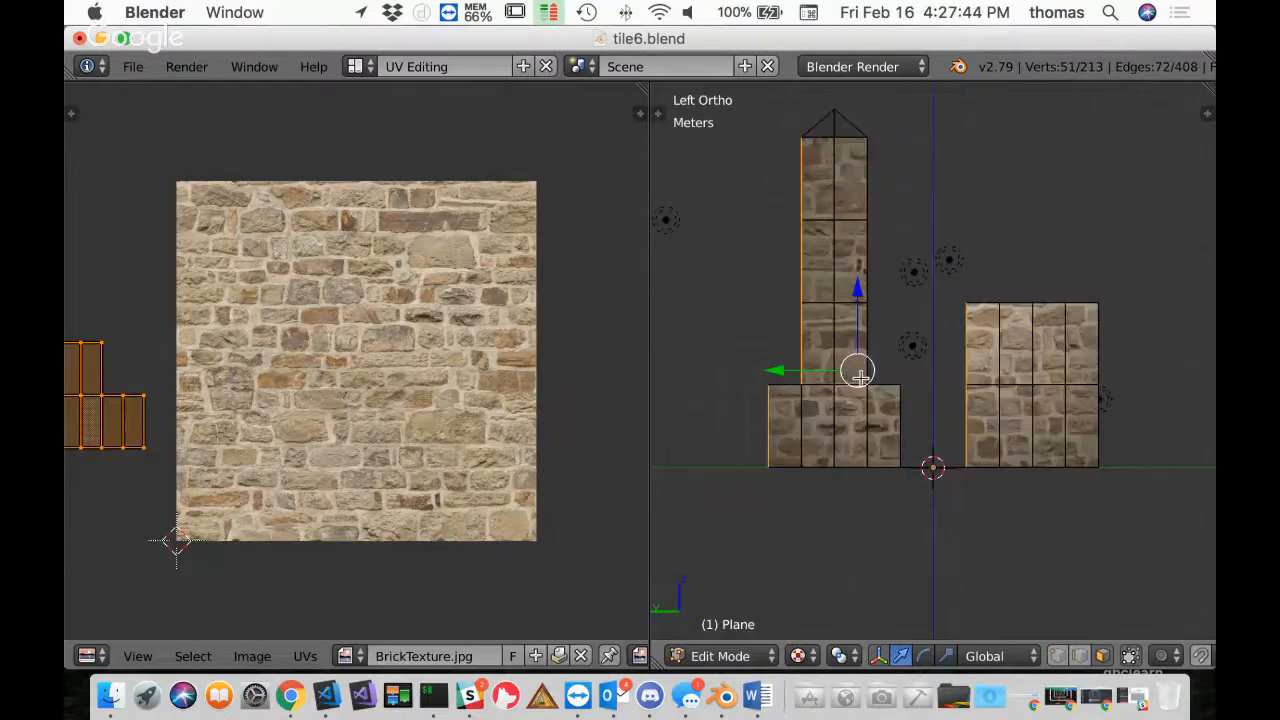
key("a")
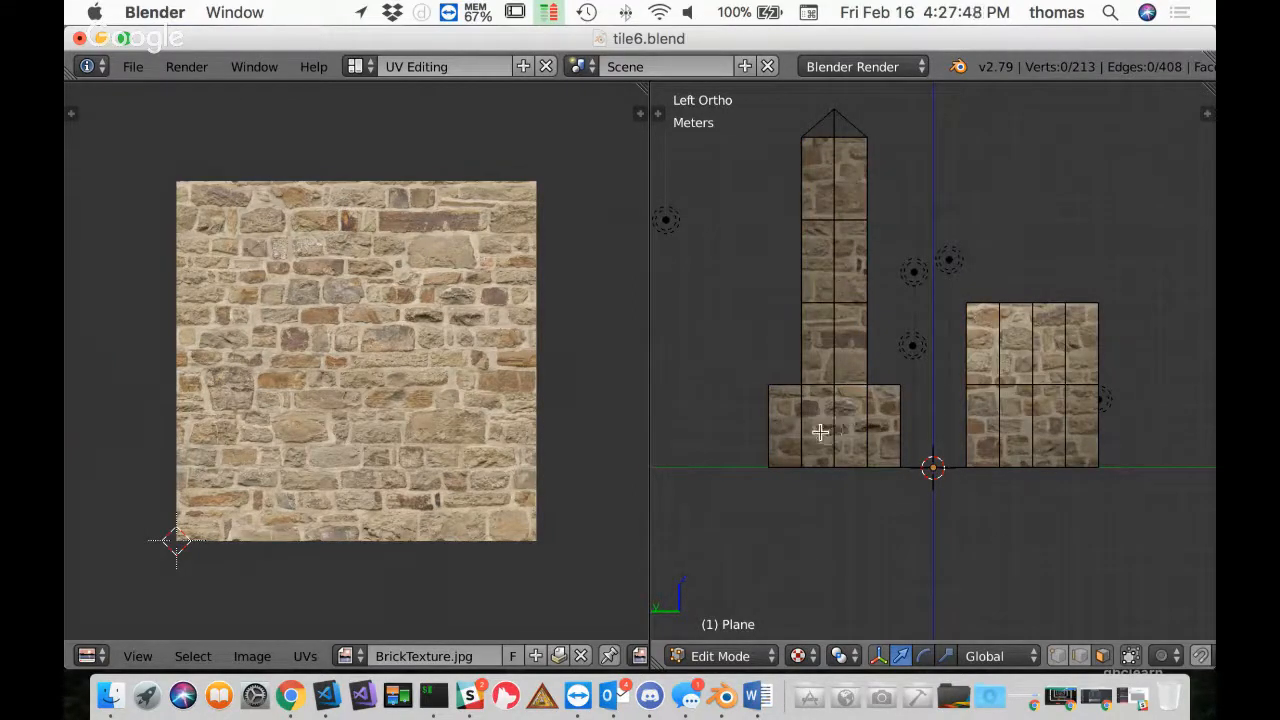
right_click(820, 429)
right_click(795, 432, "shift")
right_click(843, 431, "shift")
right_click(873, 434, "shift")
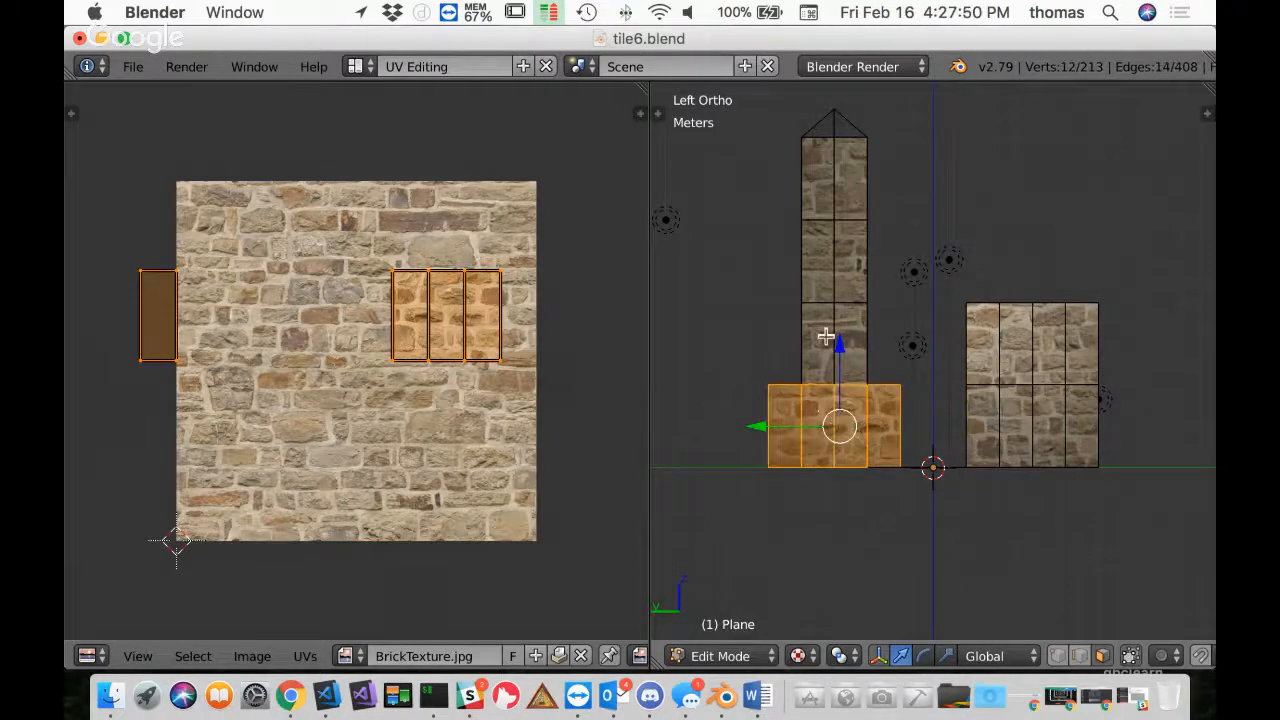
Add all six left-facing wall faces of the tower to the selection
right_click(826, 337, "shift")
right_click(843, 328, "shift")
right_click(826, 268, "shift")
right_click(843, 260, "shift")
right_click(840, 209, "shift")
right_click(828, 190, "shift")
Add all eight left-facing wall faces of the large block to the selection
right_click(1010, 370, "shift")
right_click(992, 369, "shift")
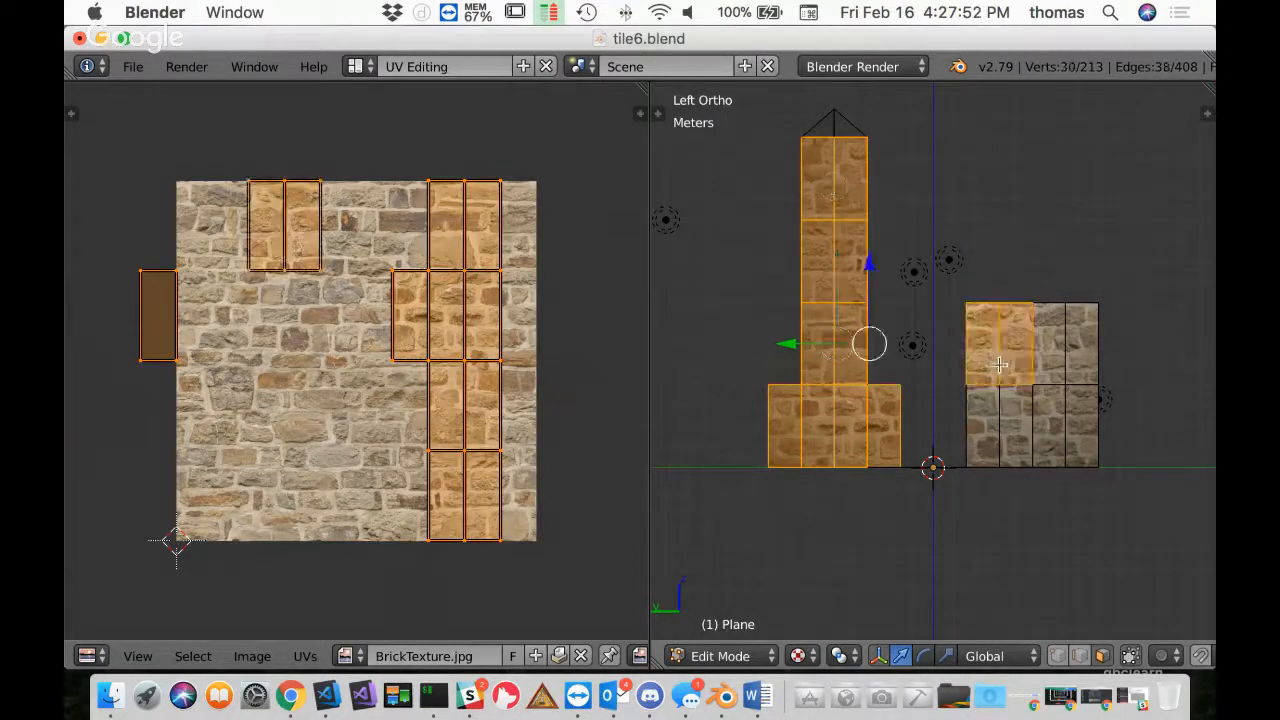
right_click(990, 408, "shift")
right_click(1014, 418, "shift")
right_click(1046, 417, "shift")
right_click(1072, 410, "shift")
right_click(1074, 372, "shift")
right_click(1052, 368, "shift")
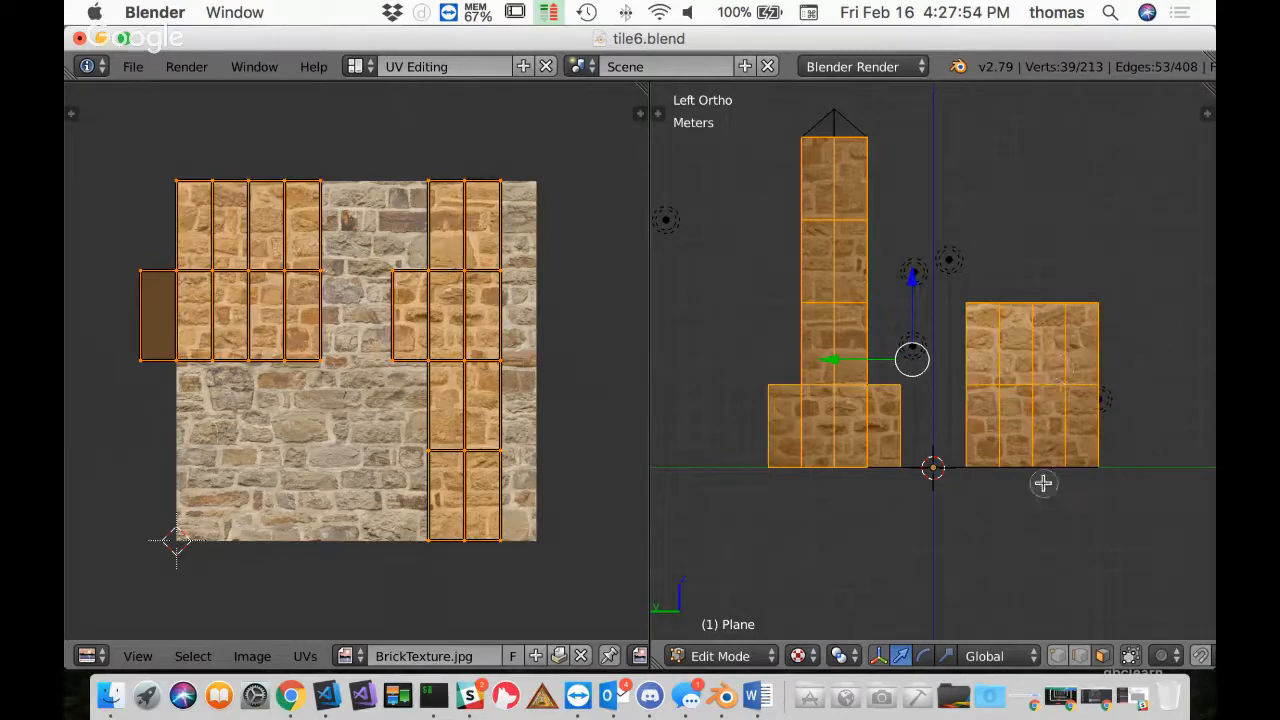
Add the left-facing faces of the tower's base block hidden behind the separate low block to the selection
middle_click_drag(983, 374, 814, 372)
right_click(791, 381, "shift")
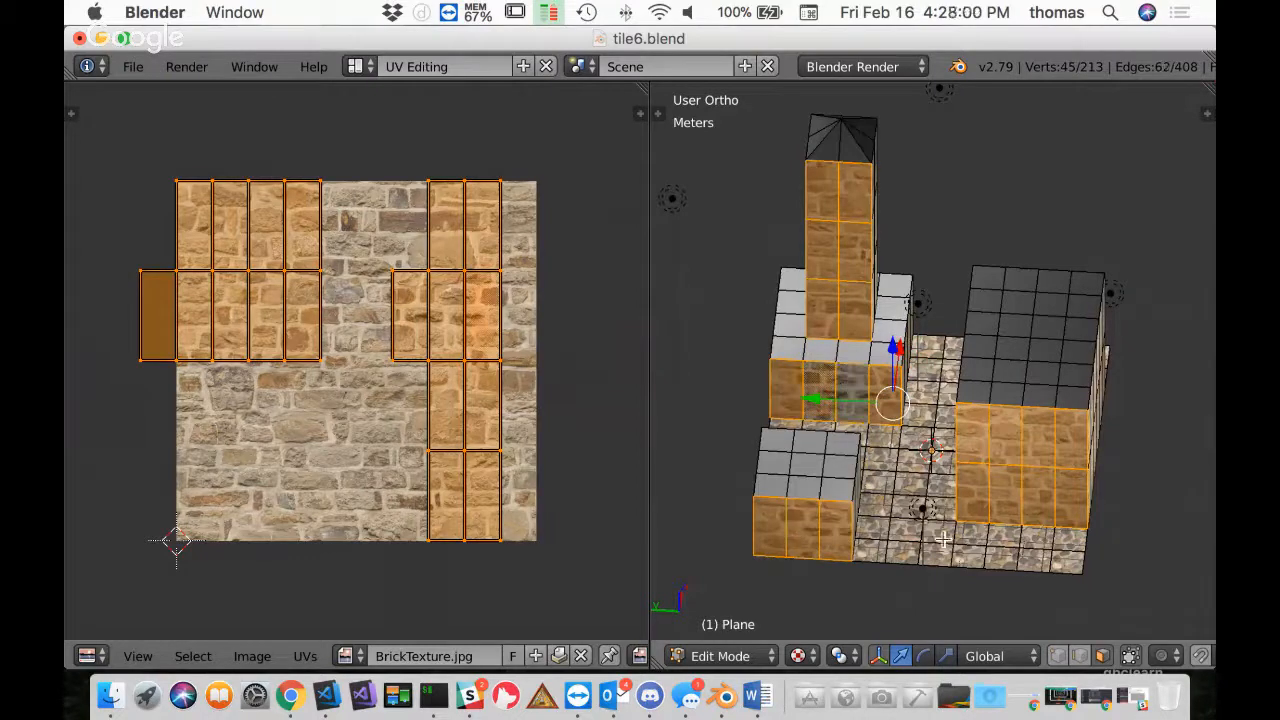
middle_click_drag(1099, 298, 1112, 280)
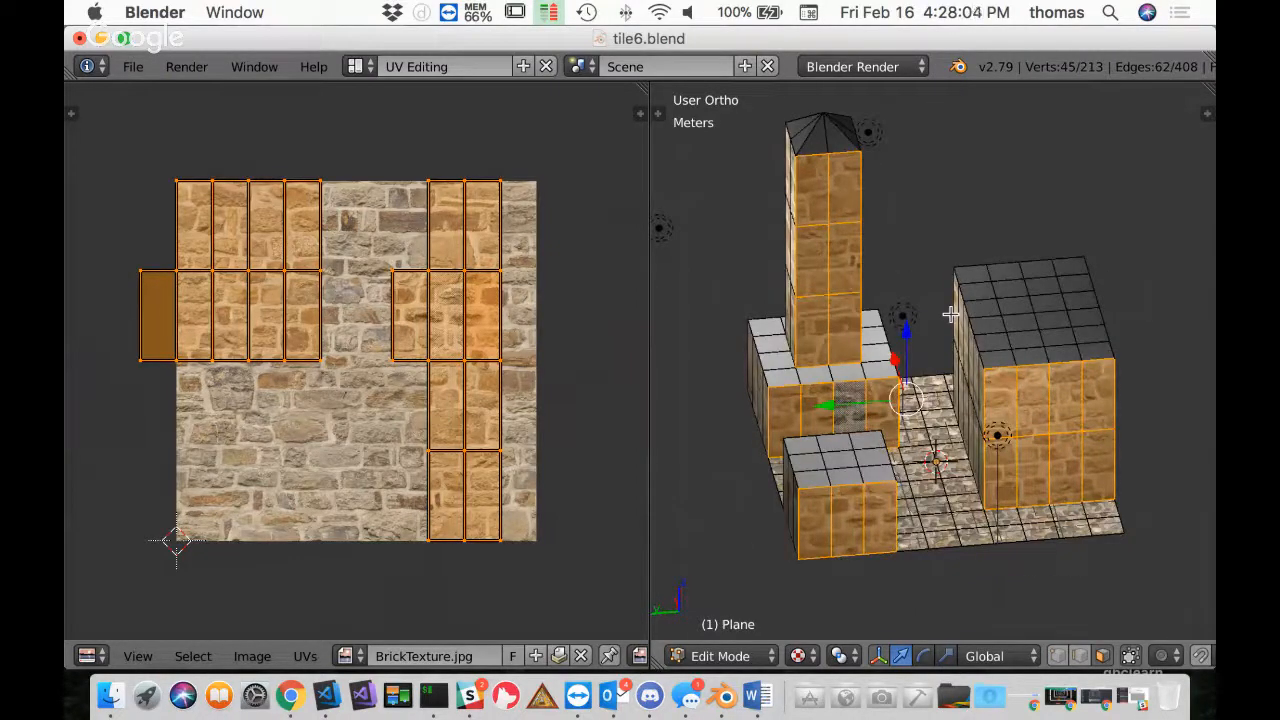
Map the selected left-facing walls with Project From View in left orthographic view and move their UV islands above the brick texture
key("ctrl+KP_3")
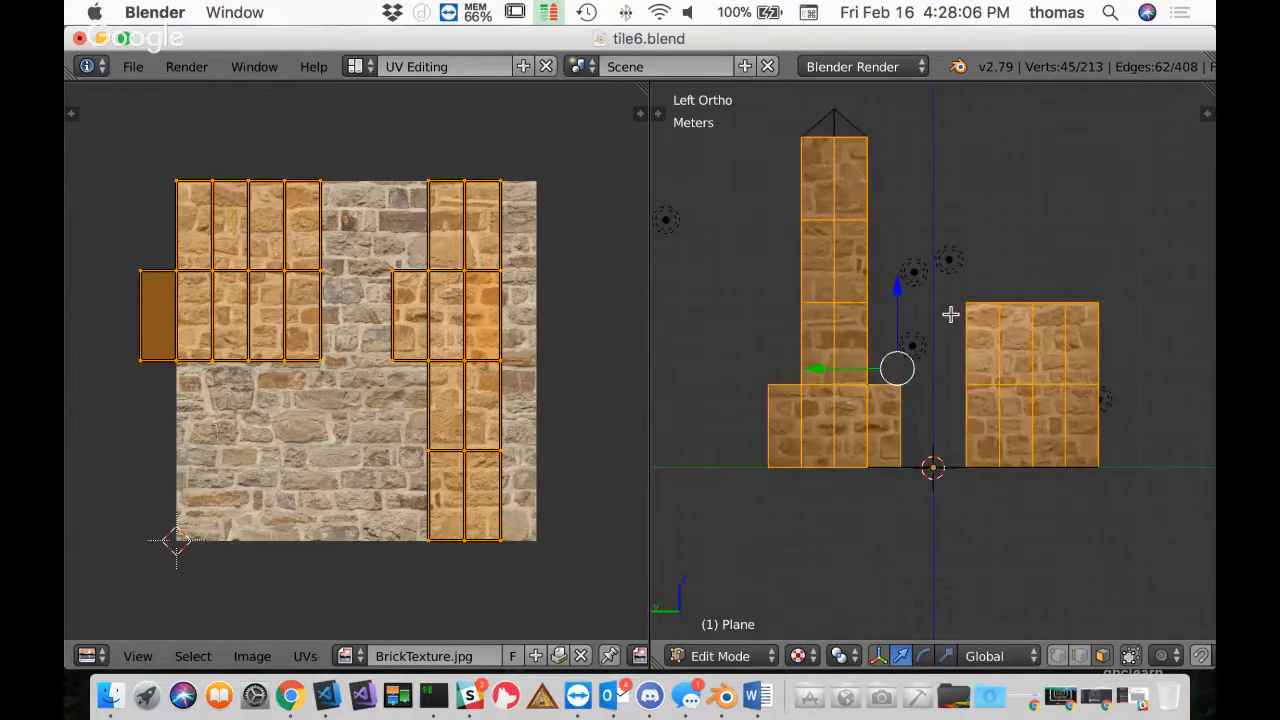
key("u")
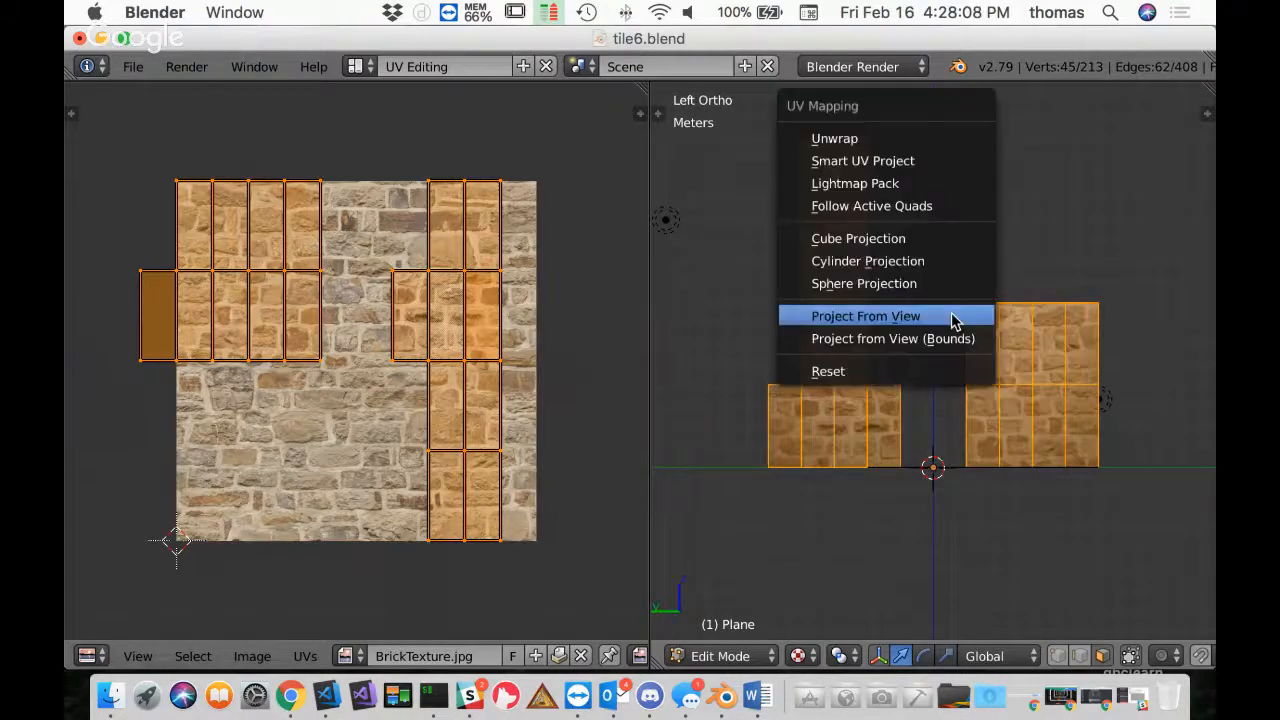
left_click(953, 318)
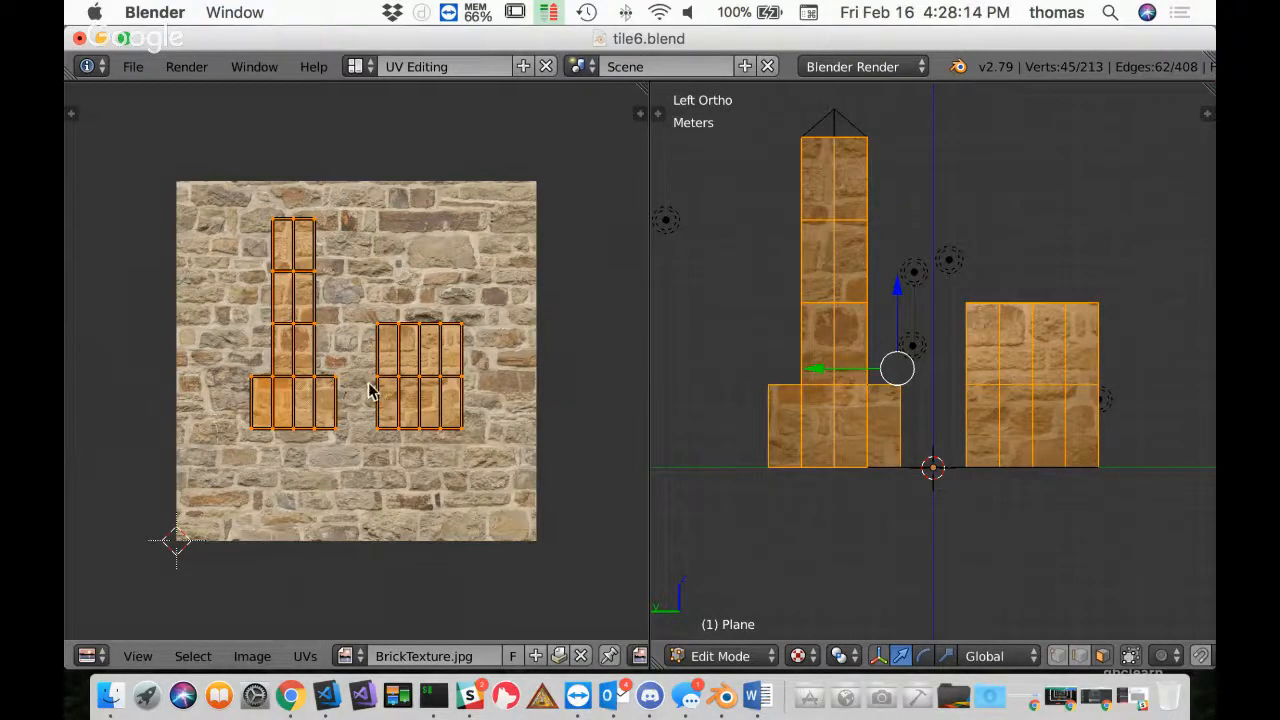
key("g")
left_click(369, 123)
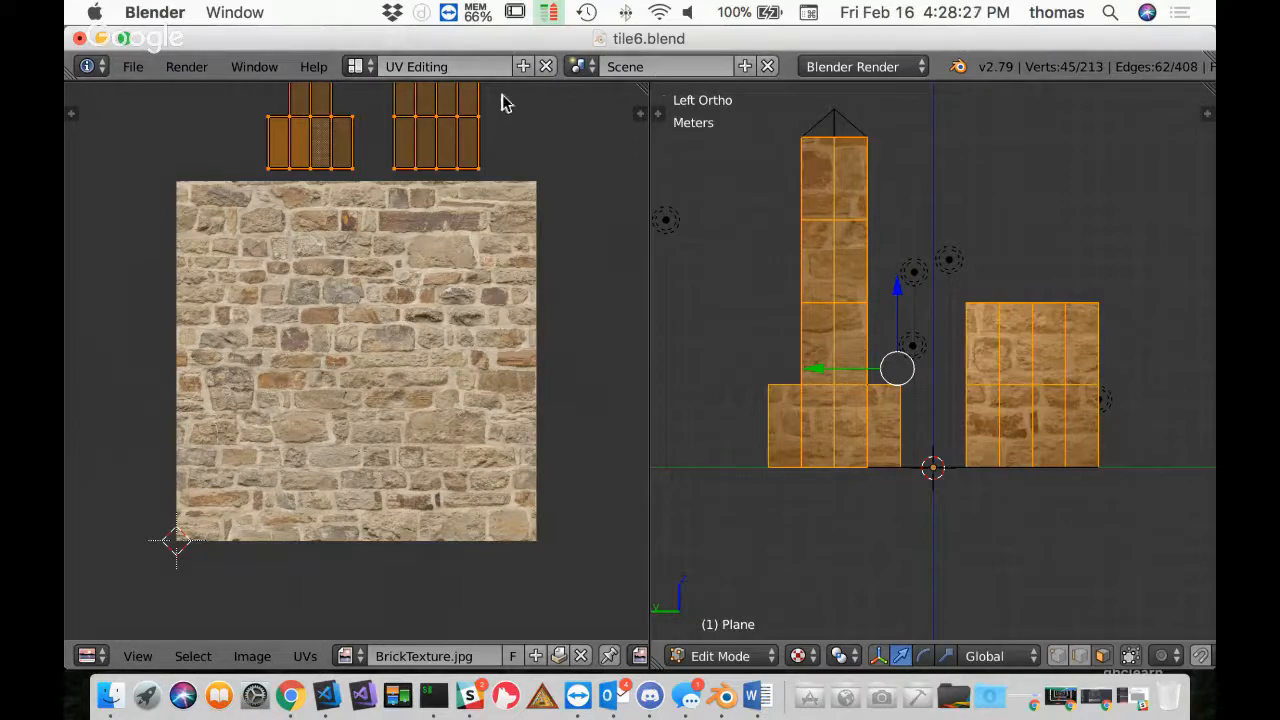
Select all faces assigned the Wall material in the Default layout, then return to UV Editing and bring all their UV islands into view
left_click(360, 66)
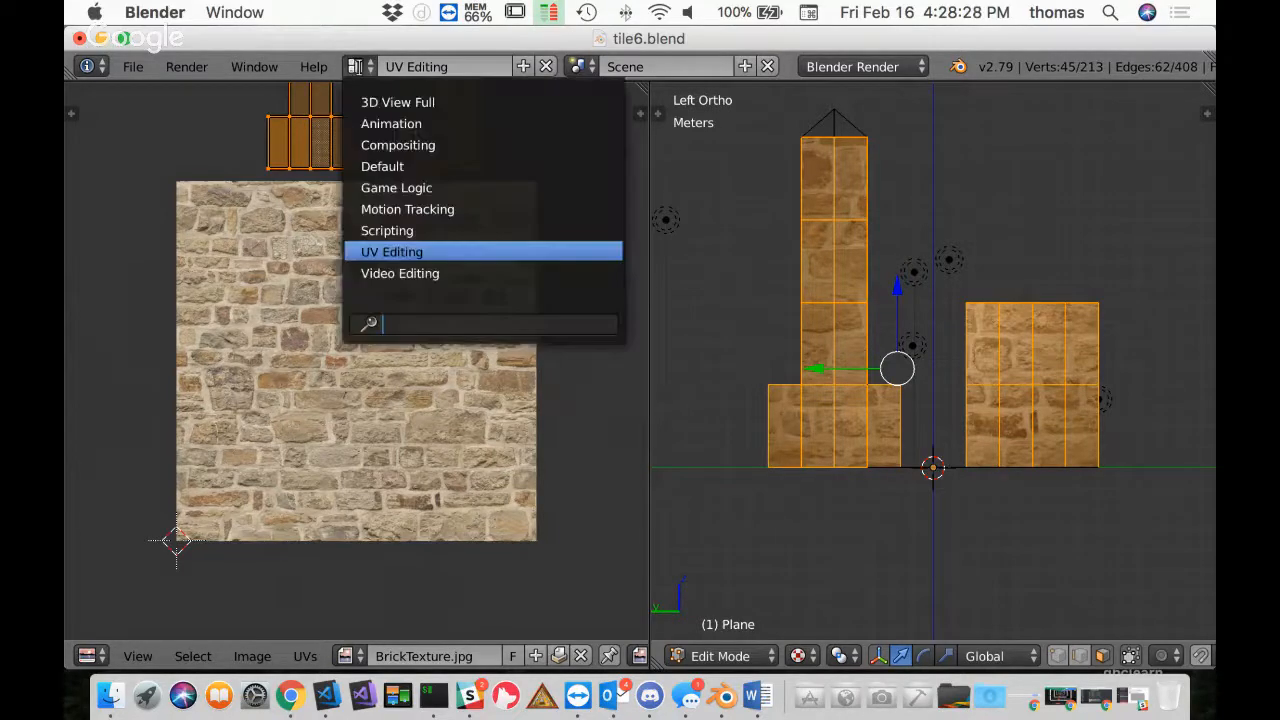
left_click(382, 166)
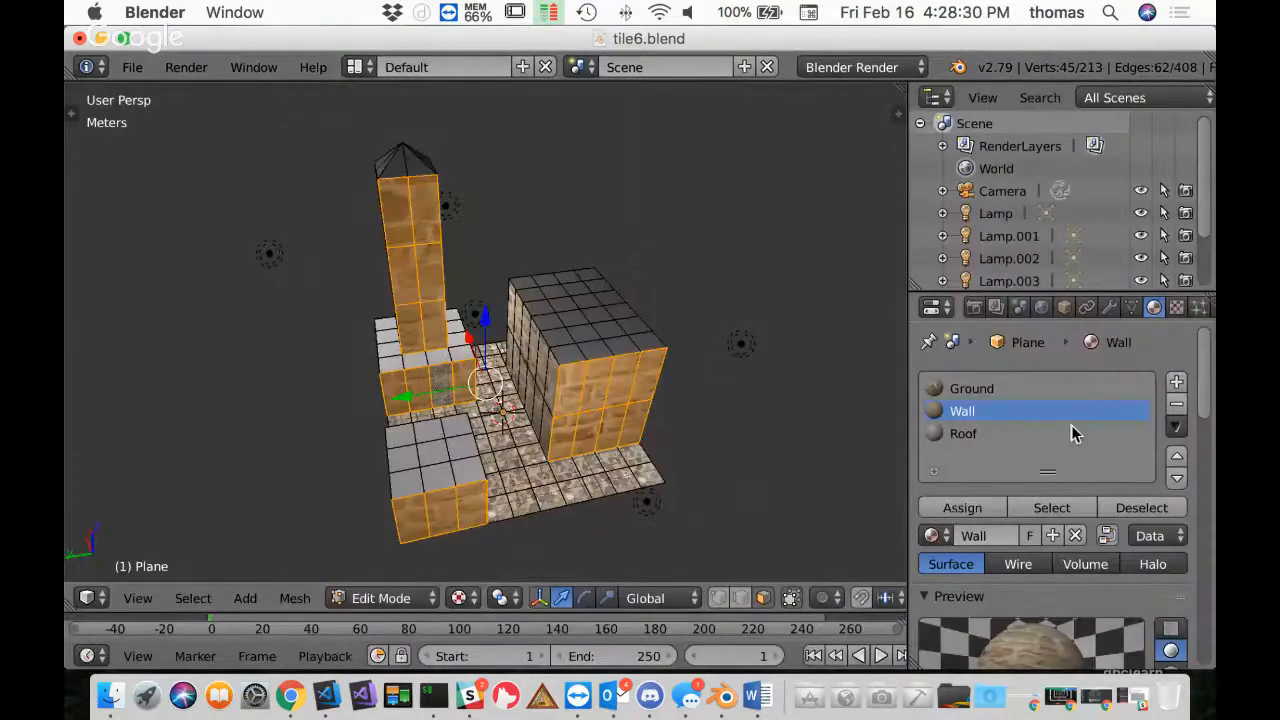
left_click(1068, 510)
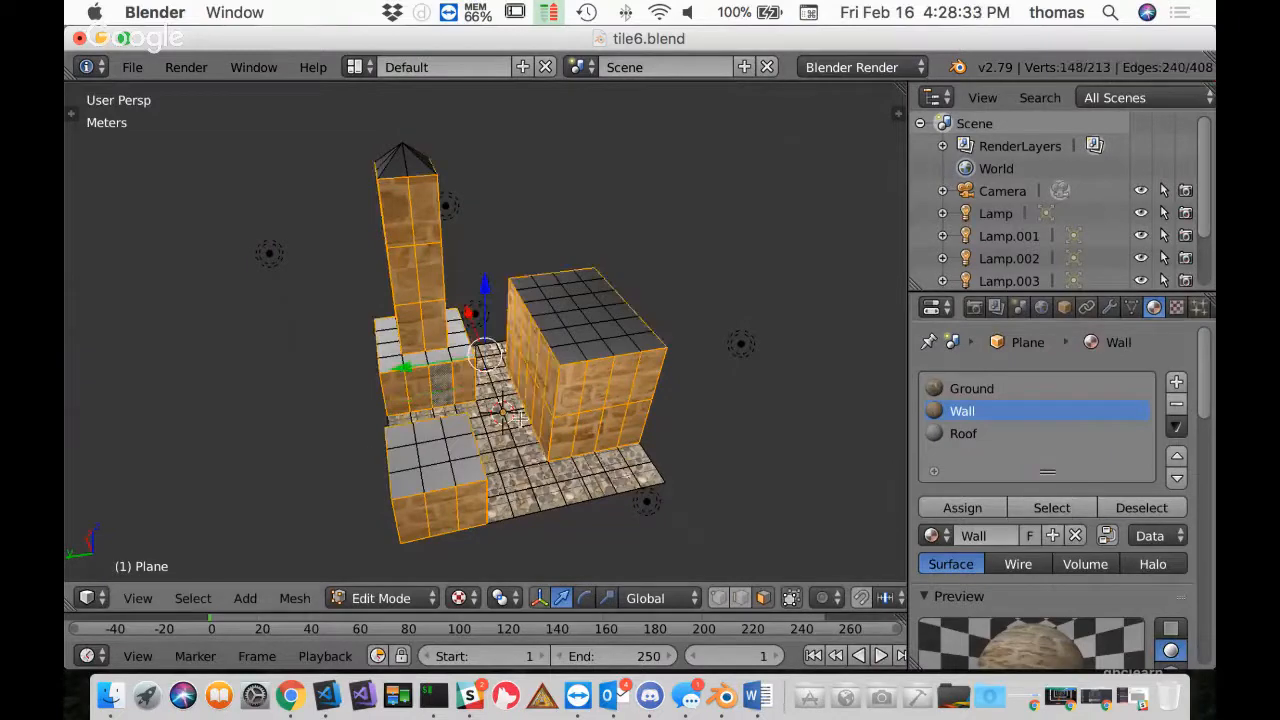
left_click(358, 68)
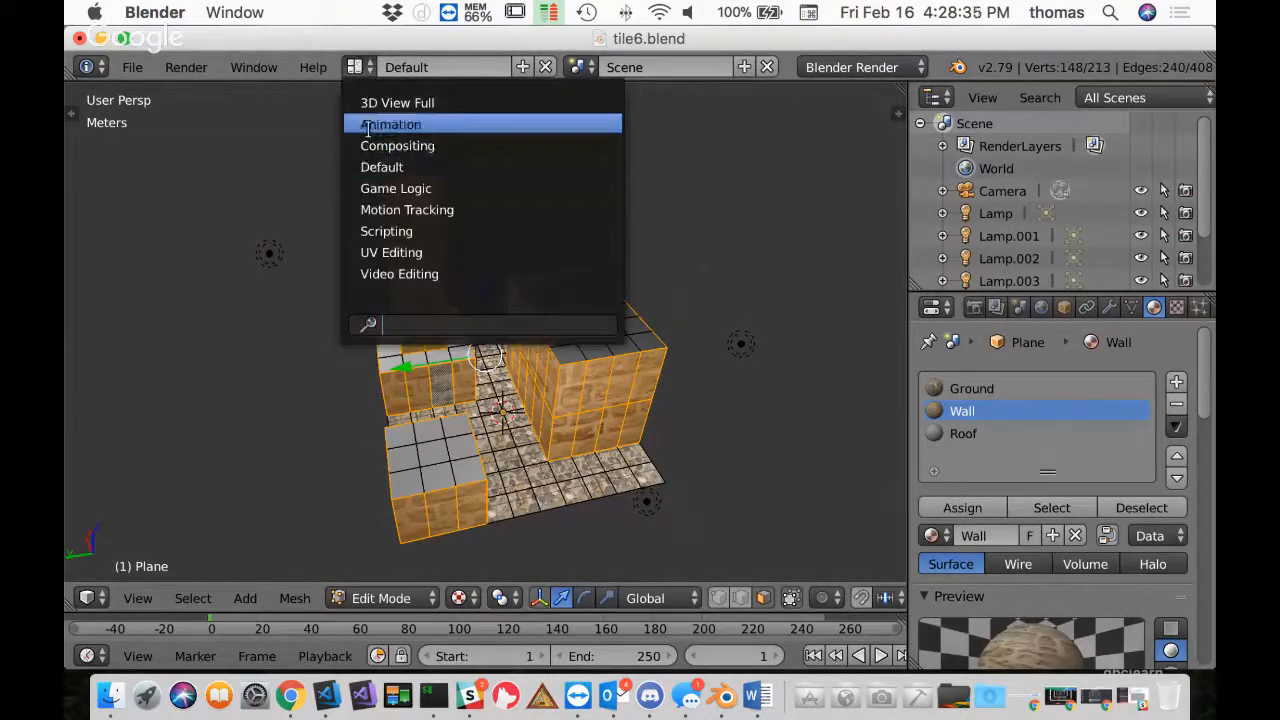
left_click(398, 235)
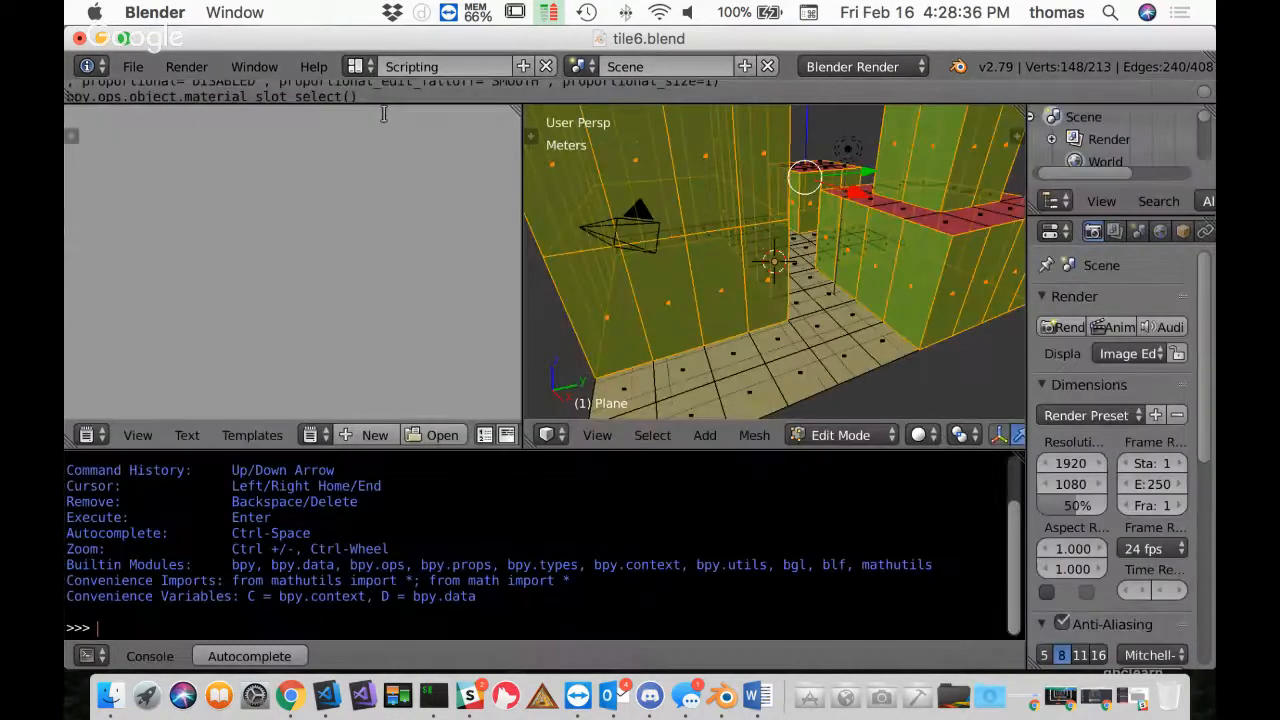
left_click(357, 67)
left_click(390, 250)
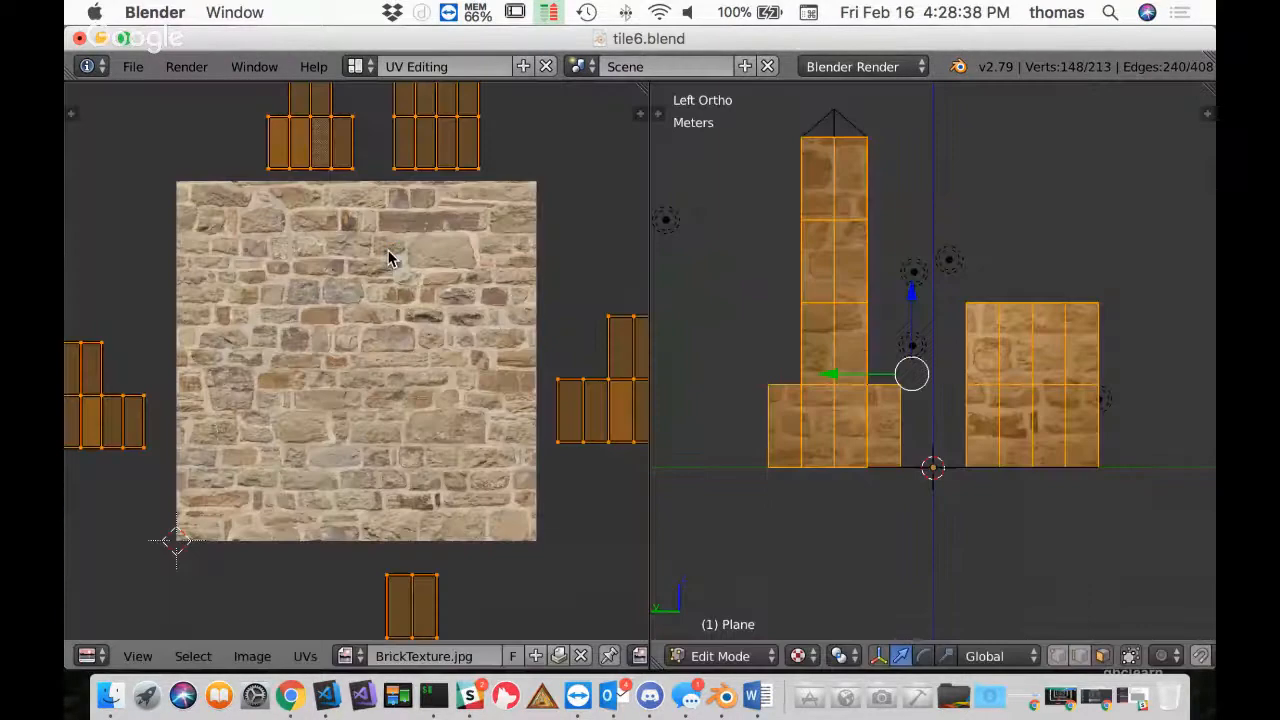
middle_click_drag(1000, 350, 939, 406)
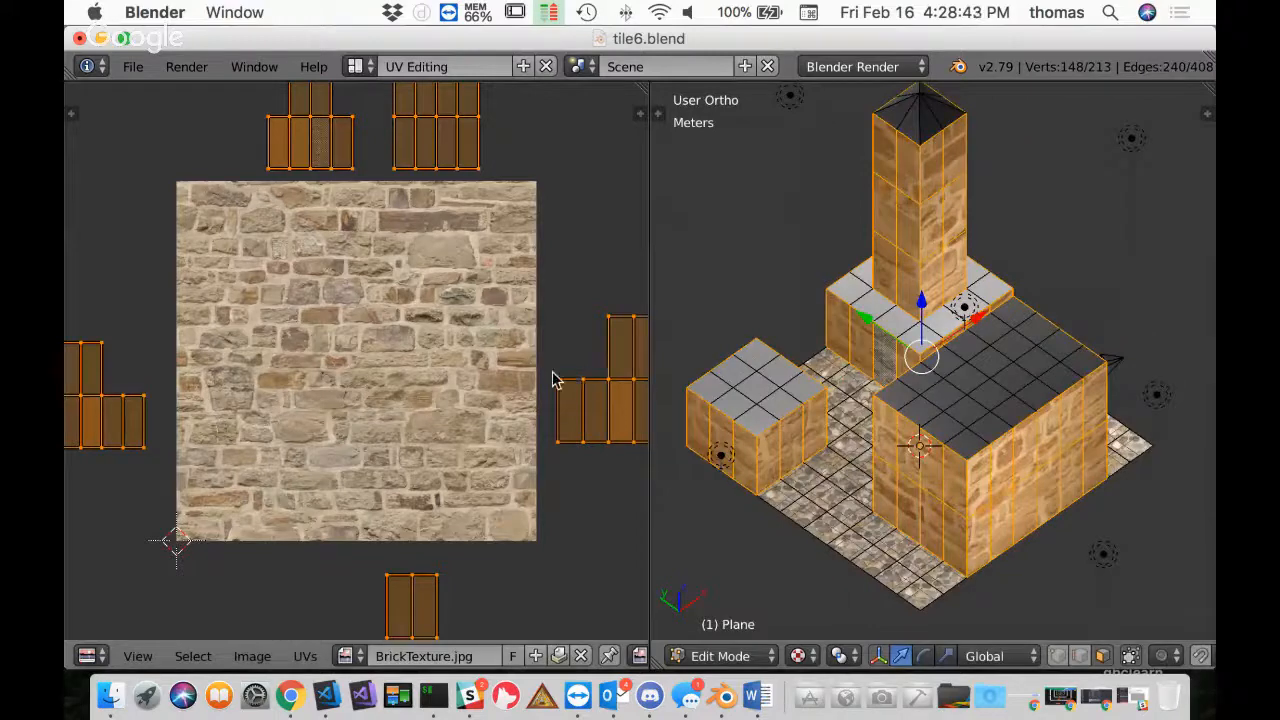
scroll(488, 377, "up", 2)
scroll(440, 318, "down", 6)
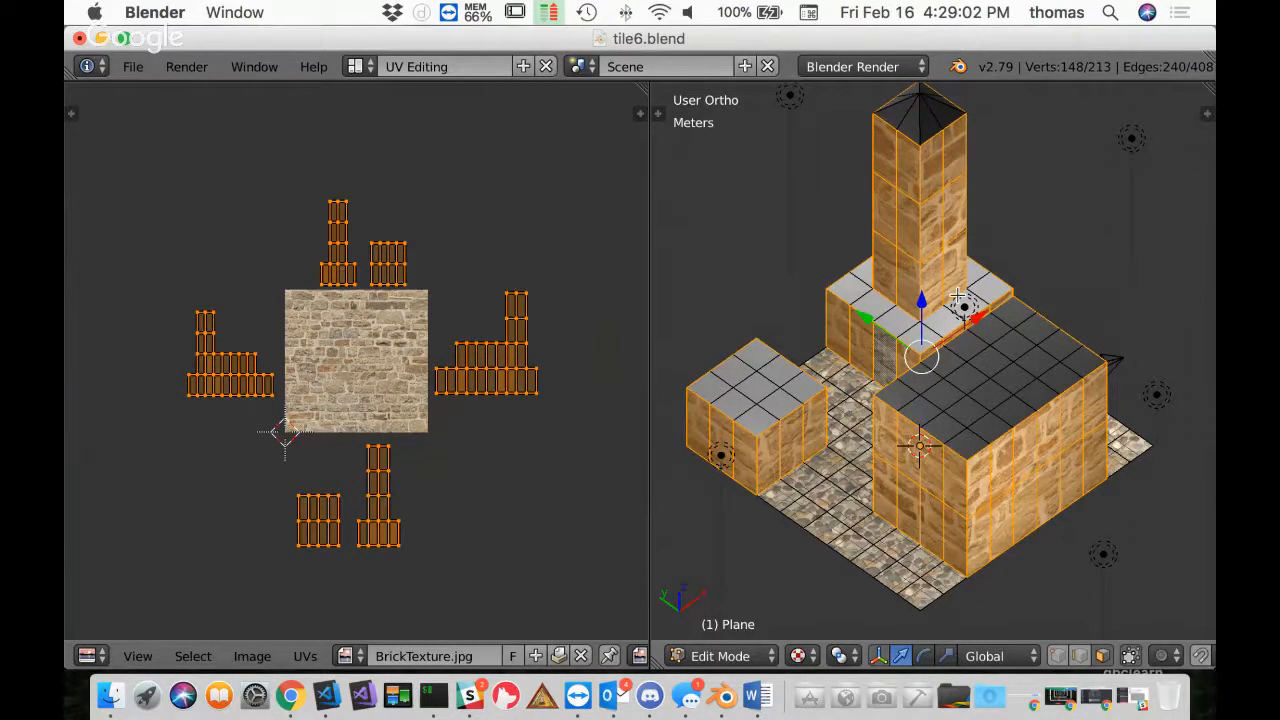
Scale all wall UV islands up by about 2.58 over the brick texture and save over tile6.blend
scroll(958, 298, "up", 4)
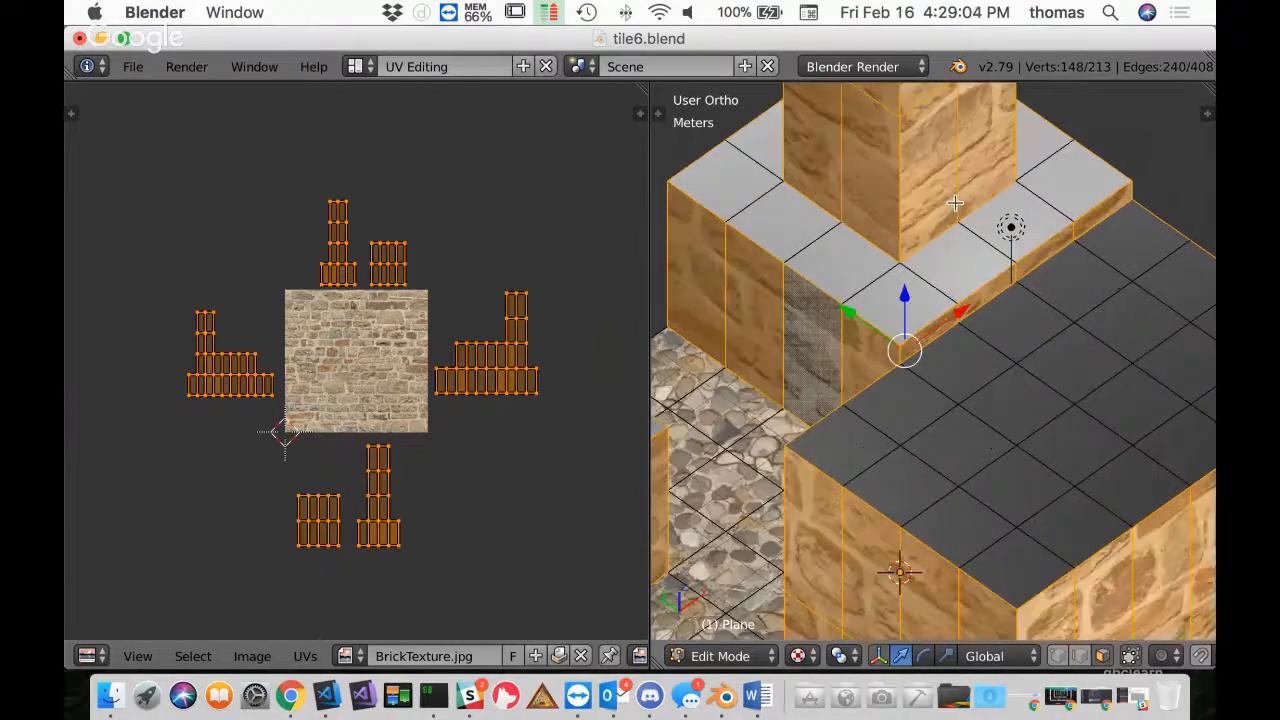
middle_click_drag(955, 203, 973, 564, "shift")
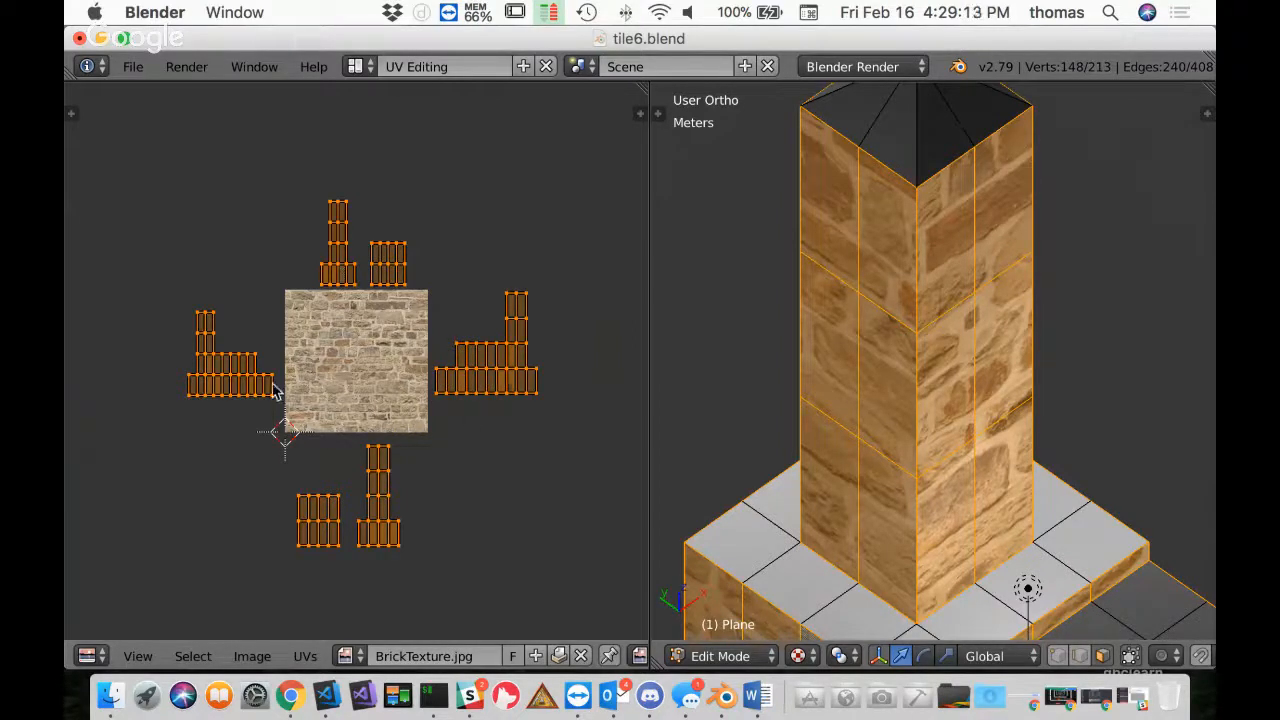
key("s")
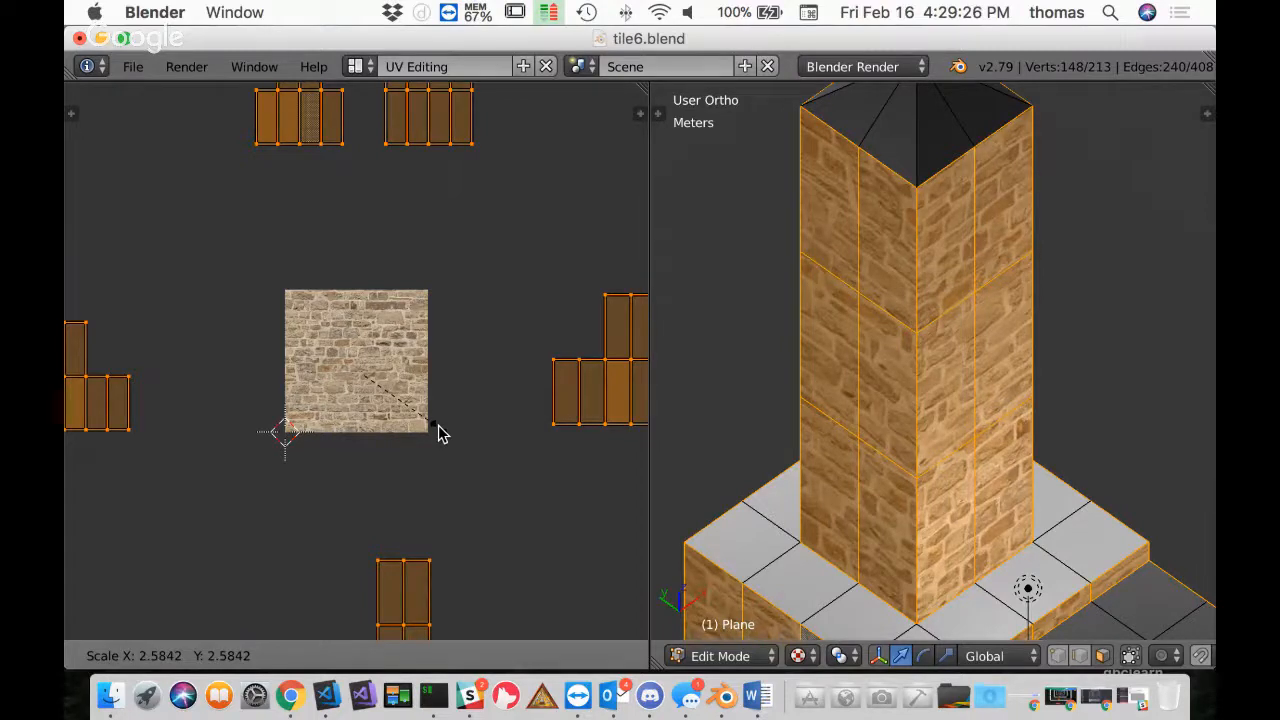
left_click(438, 425)
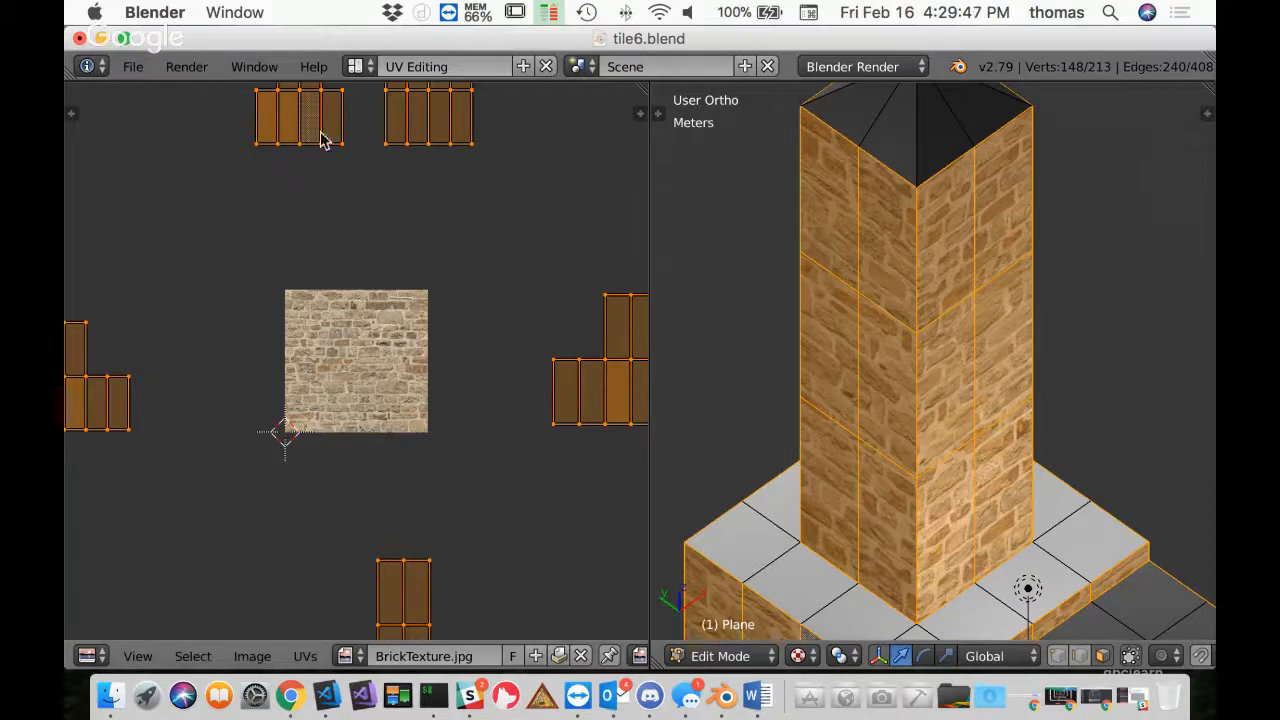
key("ctrl+s")
left_click(391, 214)
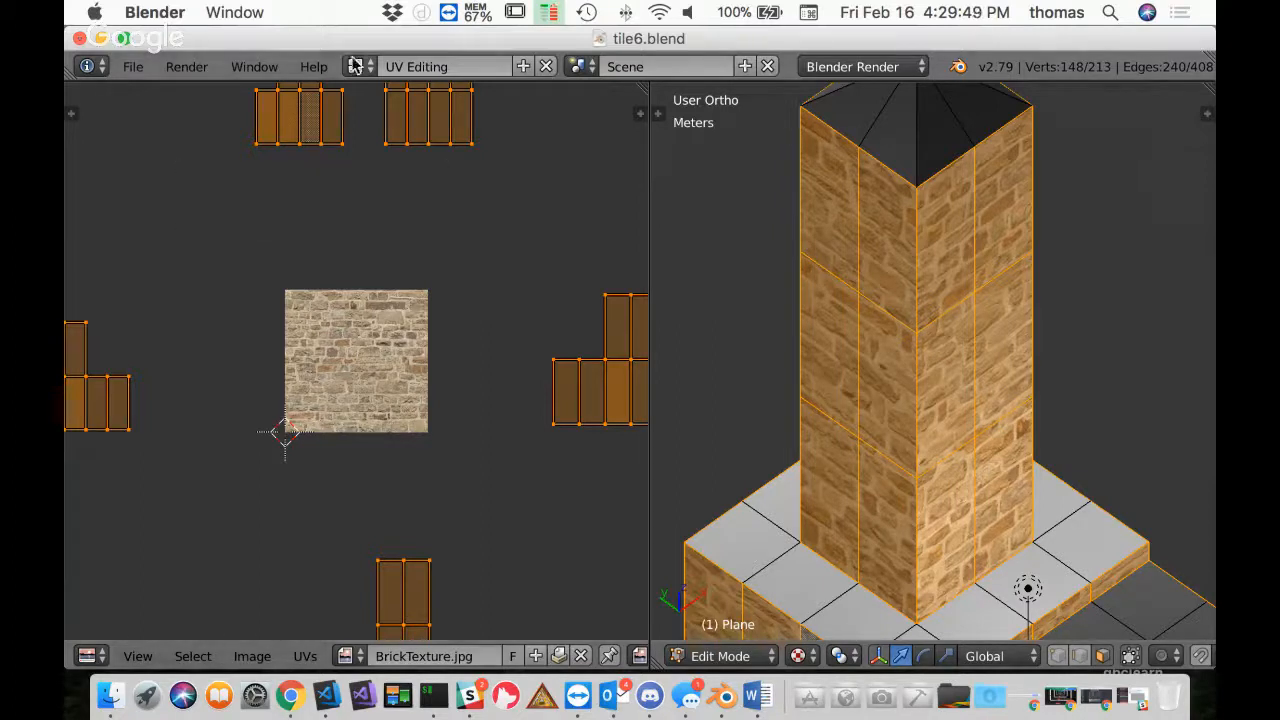
In the Default layout, deselect the Wall material's faces and select all faces assigned the Roof material
left_click(354, 66)
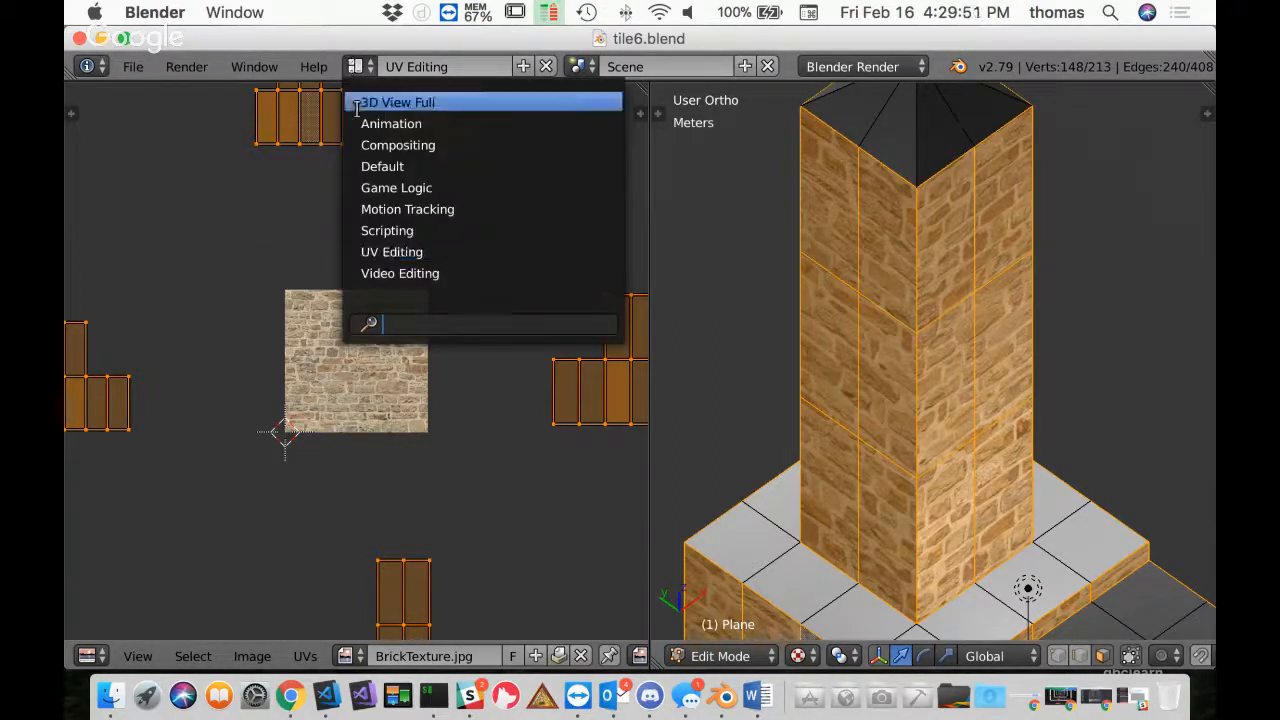
left_click(385, 166)
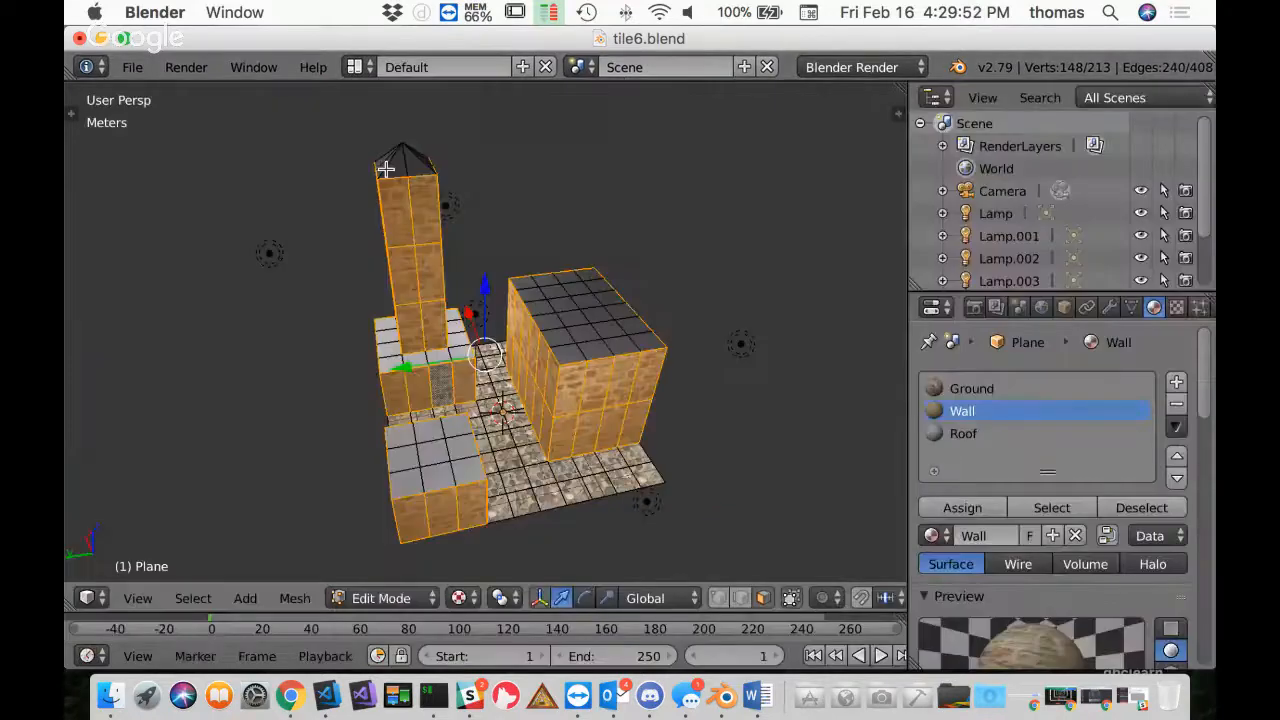
left_click(1141, 507)
left_click(968, 440)
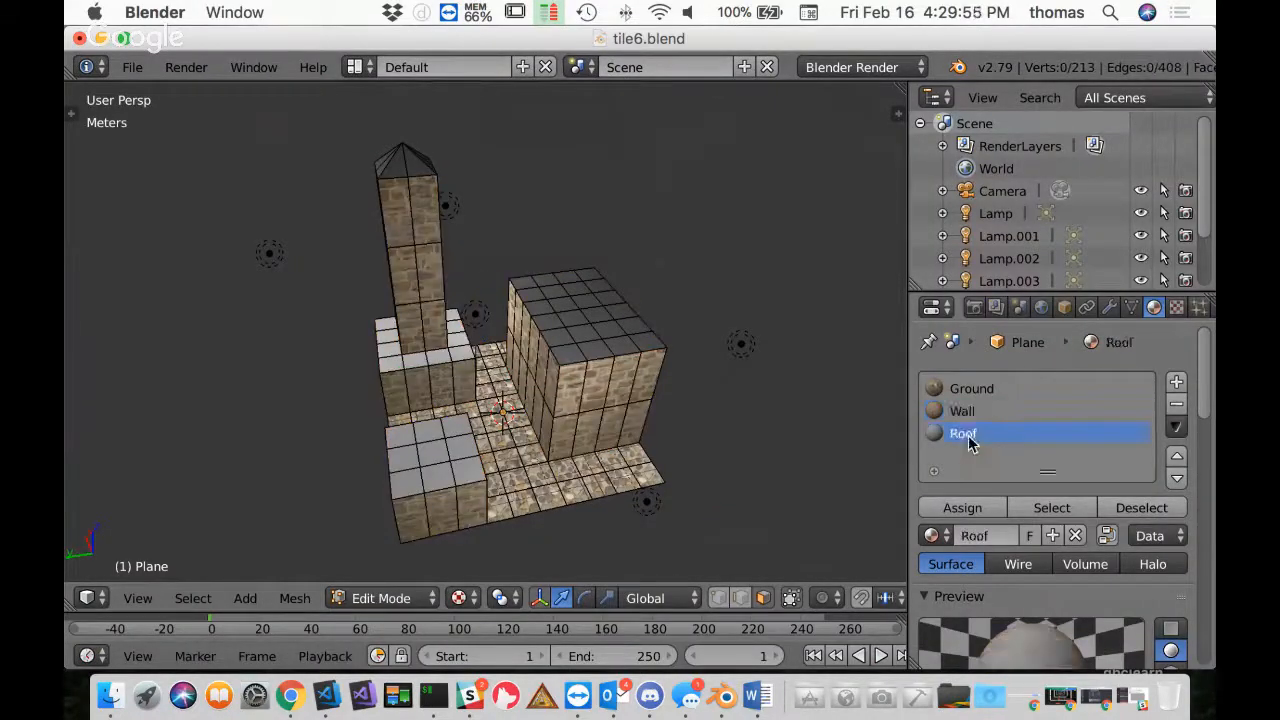
left_click(1052, 510)
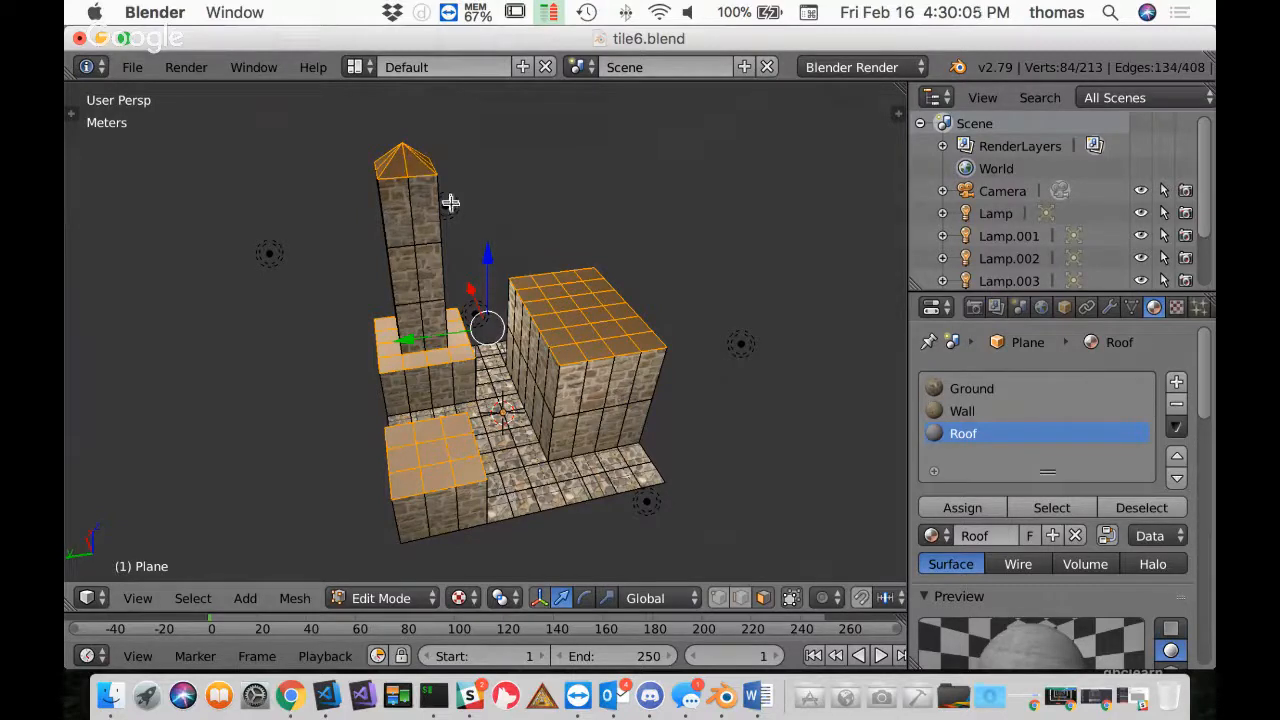
Return to the UV Editing layout and show RoofTexture.jpg as the image behind the roof UVs
left_click(354, 67)
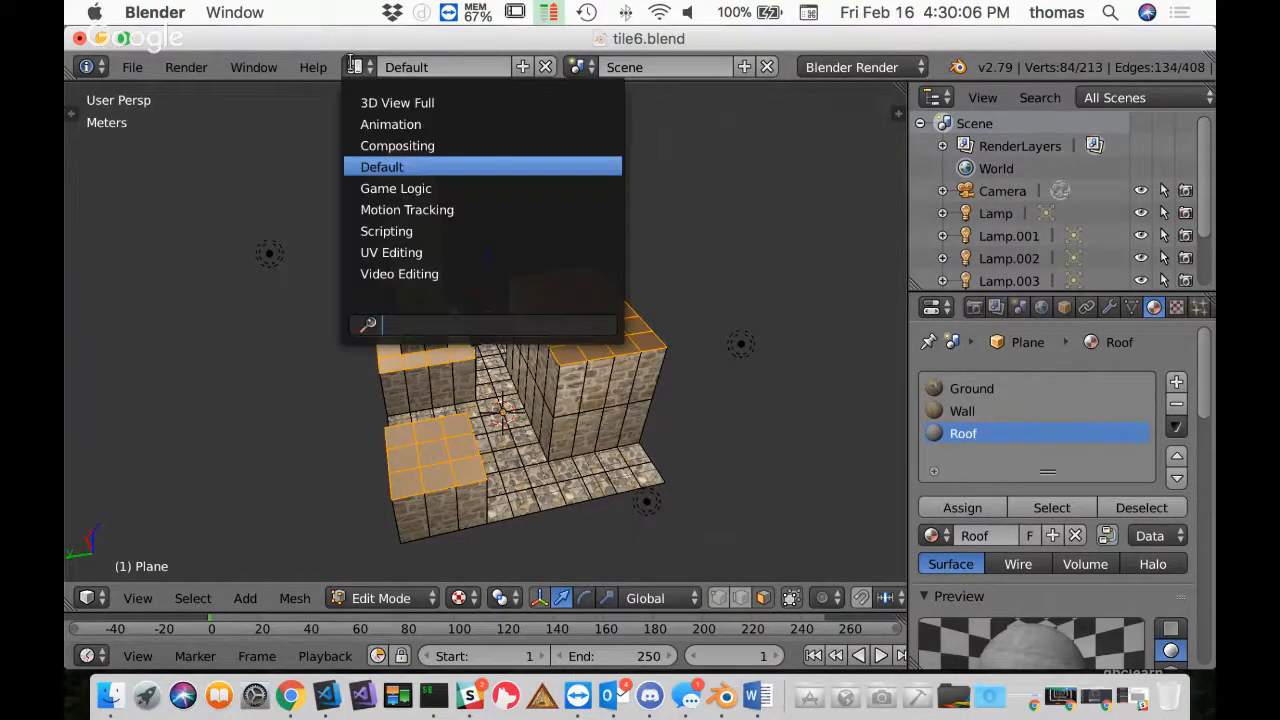
left_click(405, 253)
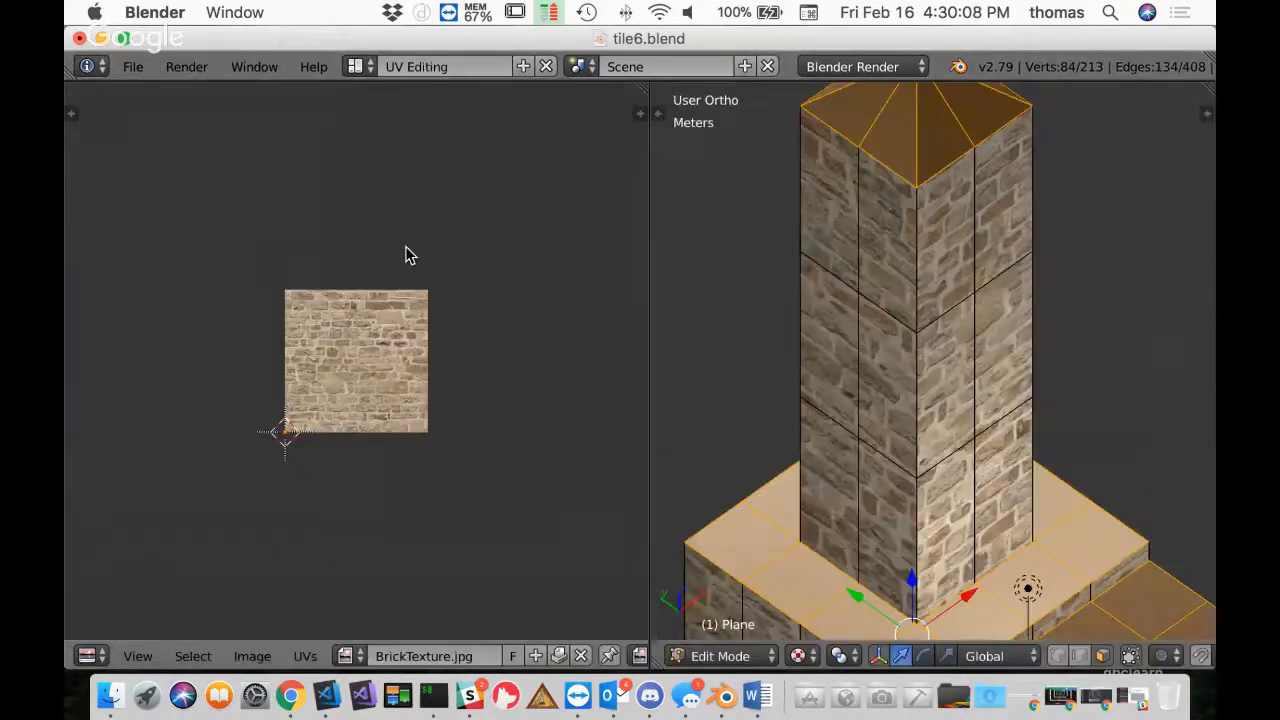
scroll(410, 395, "down", 2)
scroll(429, 417, "up", 5)
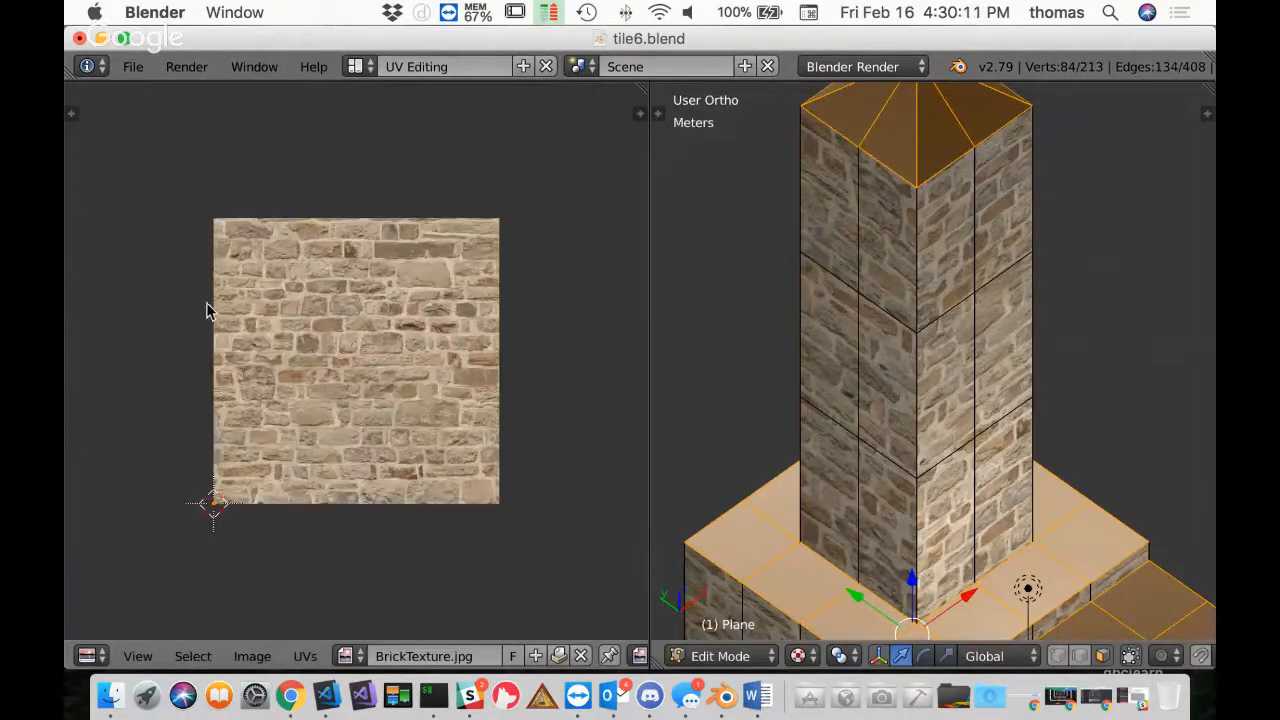
left_click(345, 656)
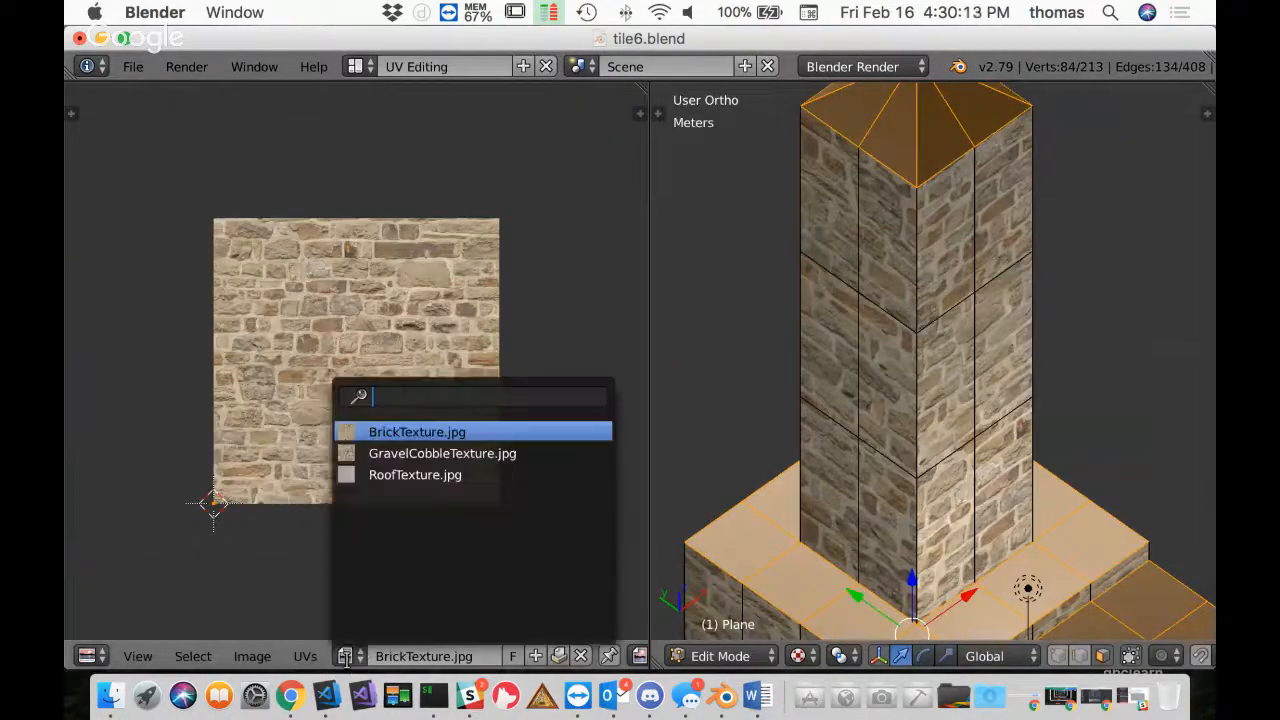
left_click(372, 474)
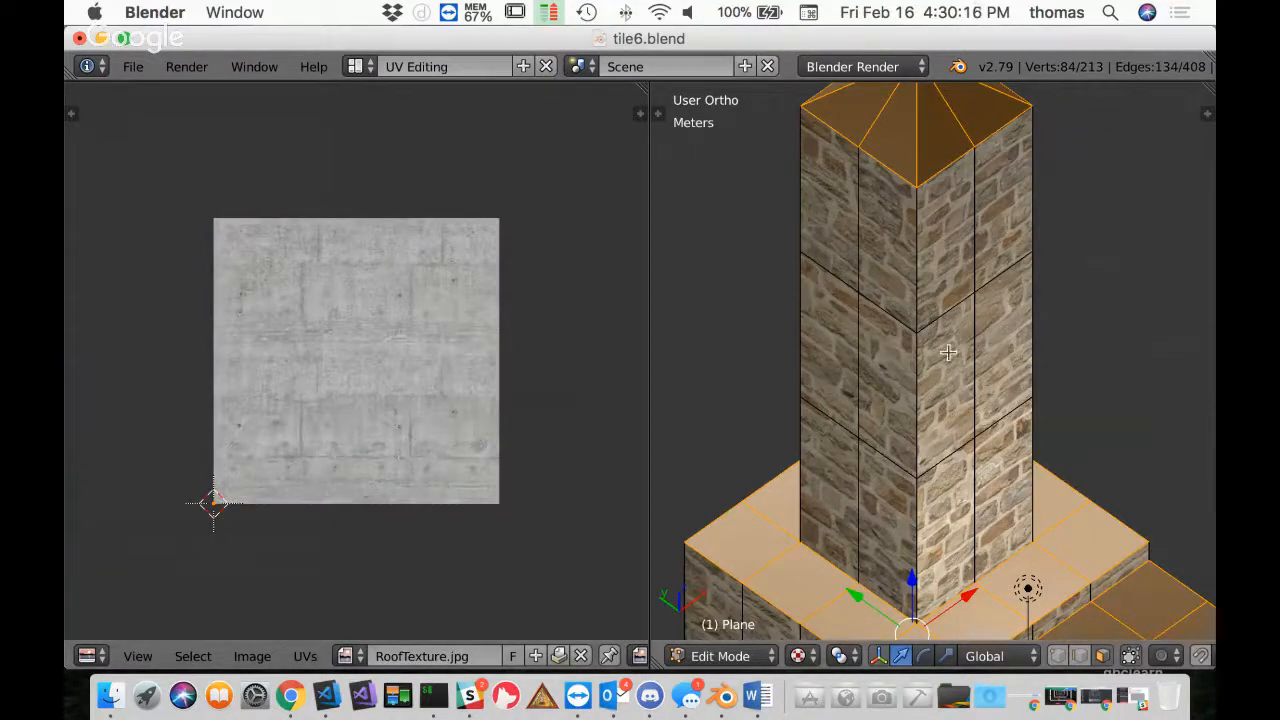
Map the selected roof faces with Project From View in top orthographic view, with all the roofs in view
key("KP_7")
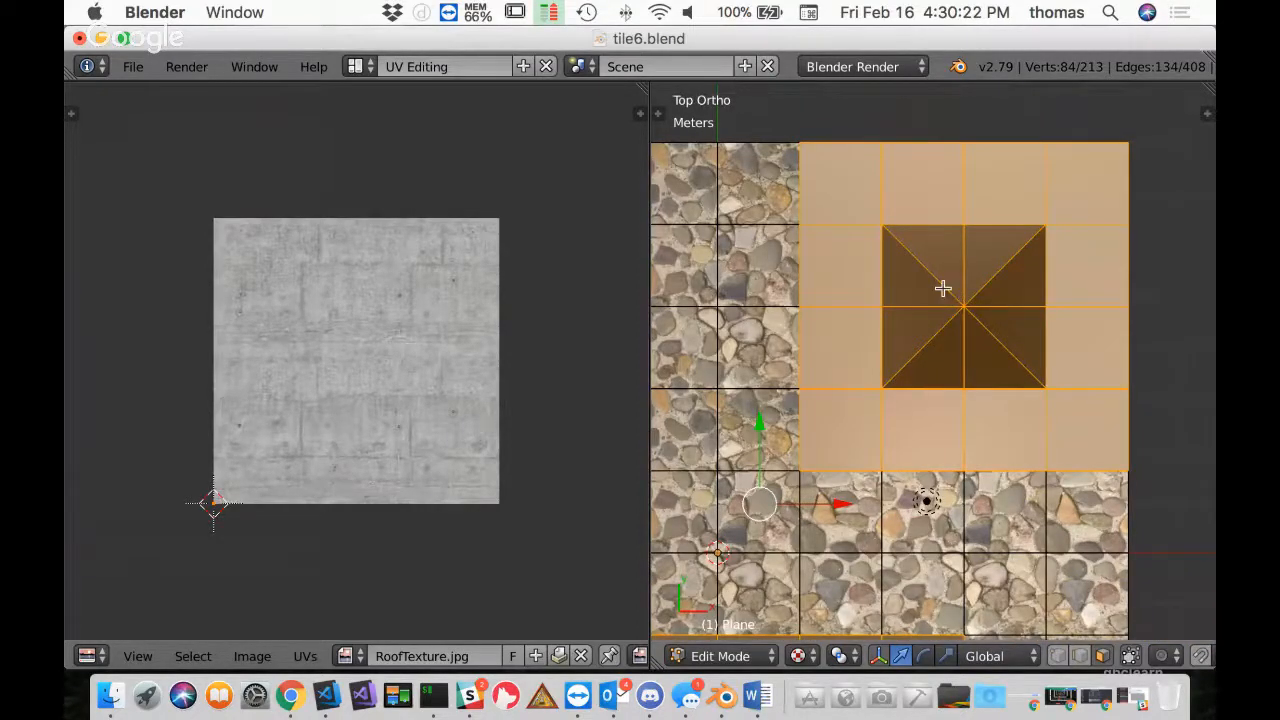
middle_click_drag(943, 288, 903, 288)
scroll(934, 313, "up", 2)
scroll(918, 298, "down", 6)
key("KP_7")
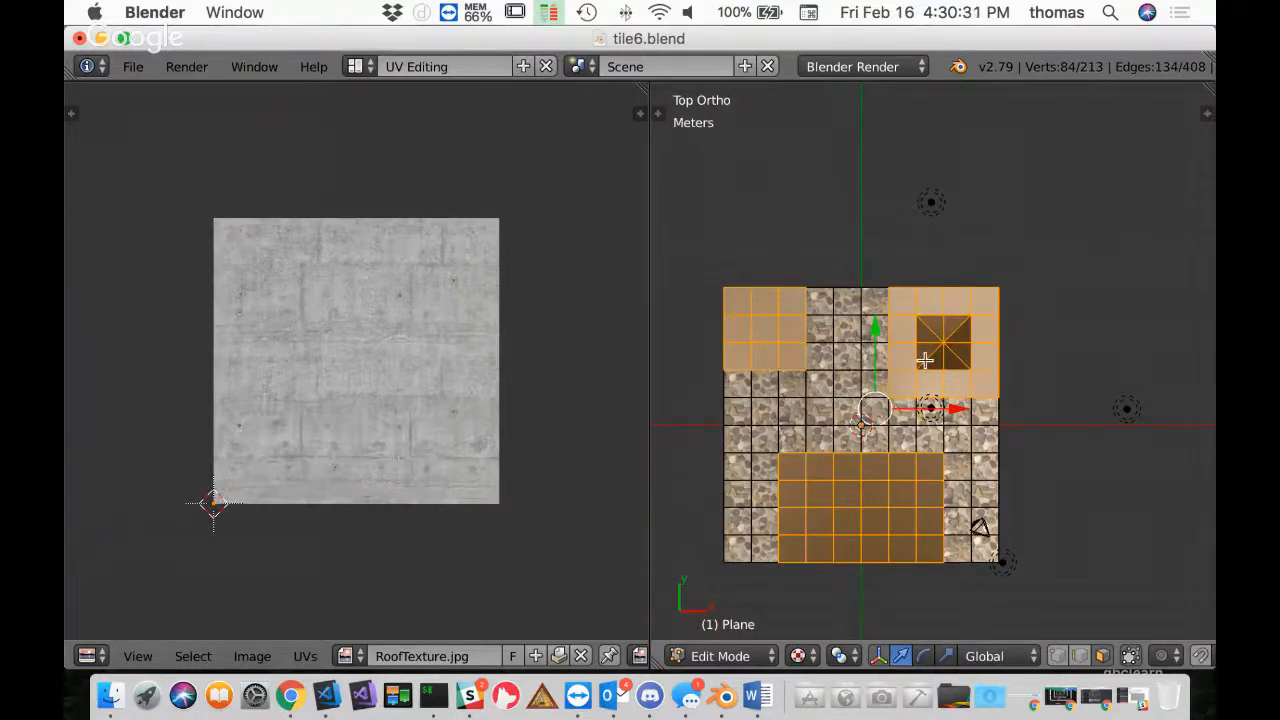
key("u")
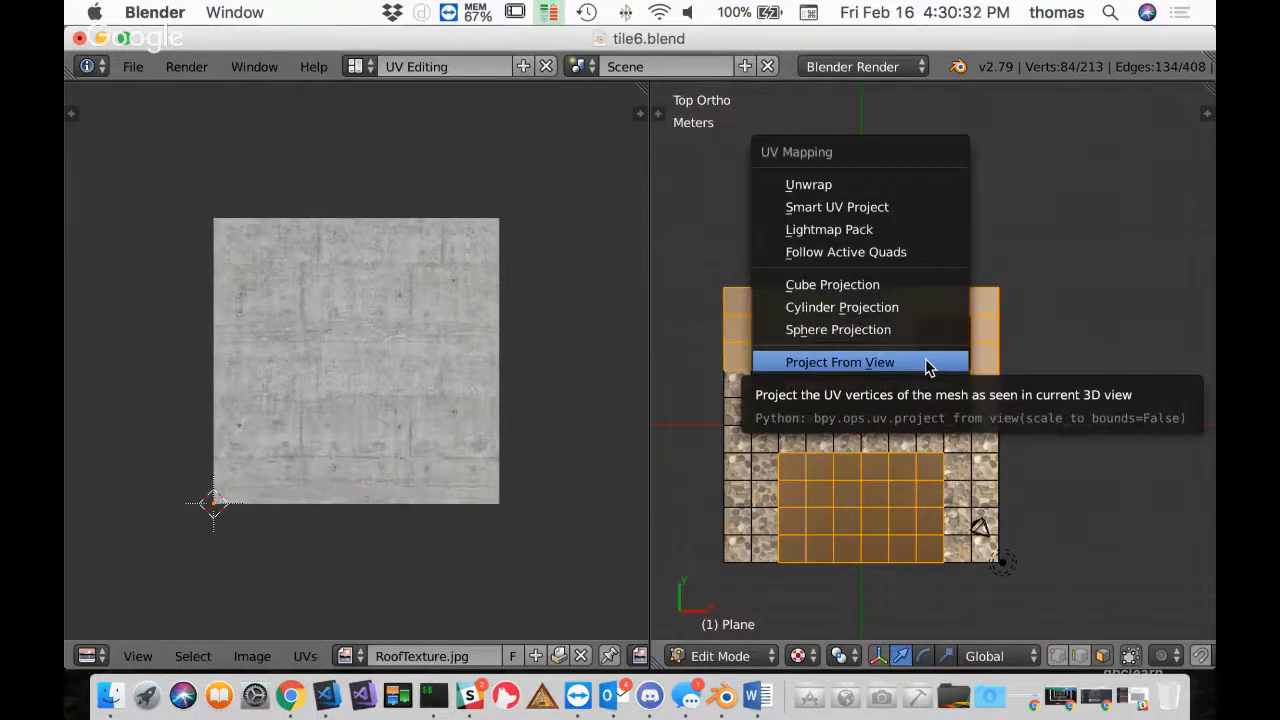
left_click(927, 364)
scroll(383, 402, "down", 2)
scroll(383, 404, "up", 2)
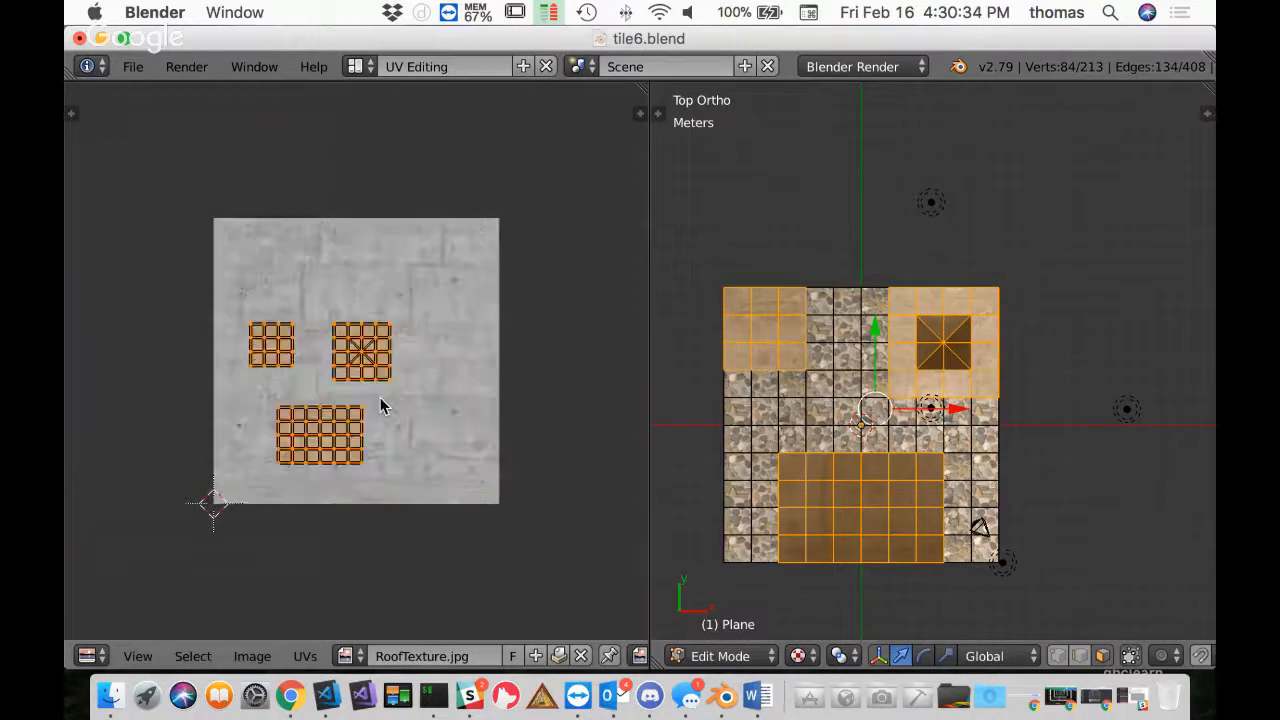
scroll(381, 404, "up", 3)
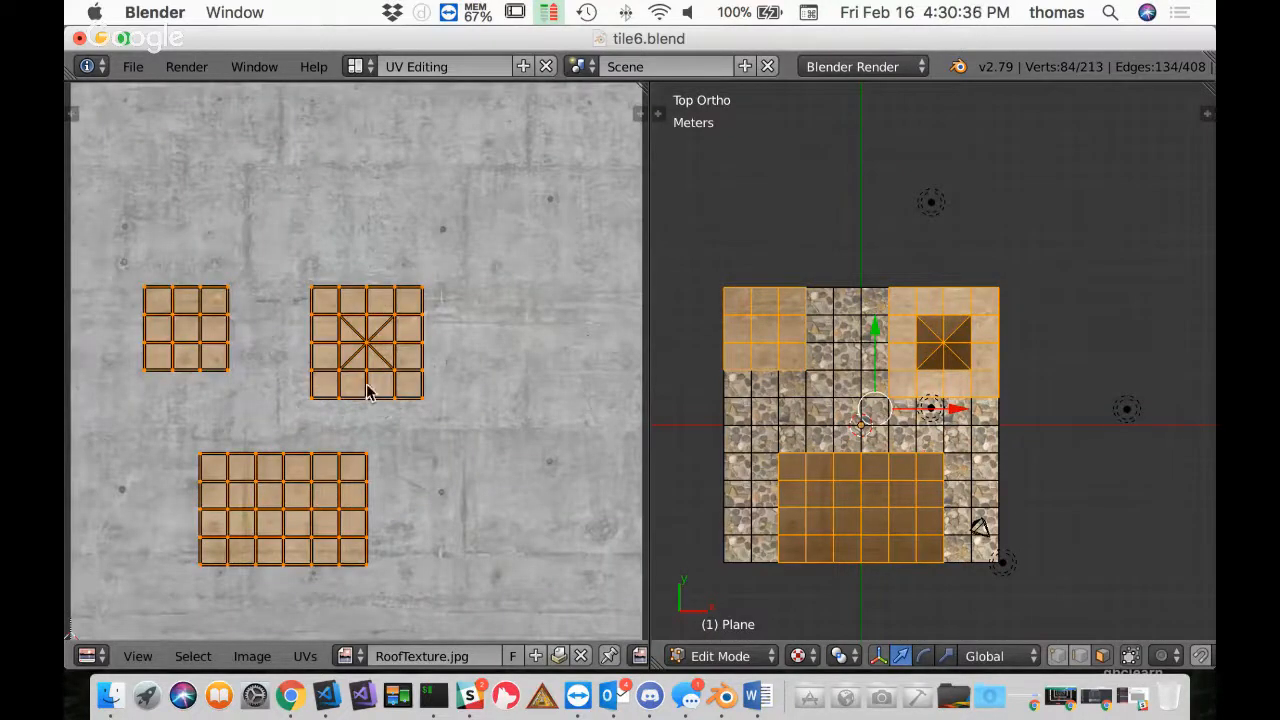
middle_click_drag(369, 394, 400, 296)
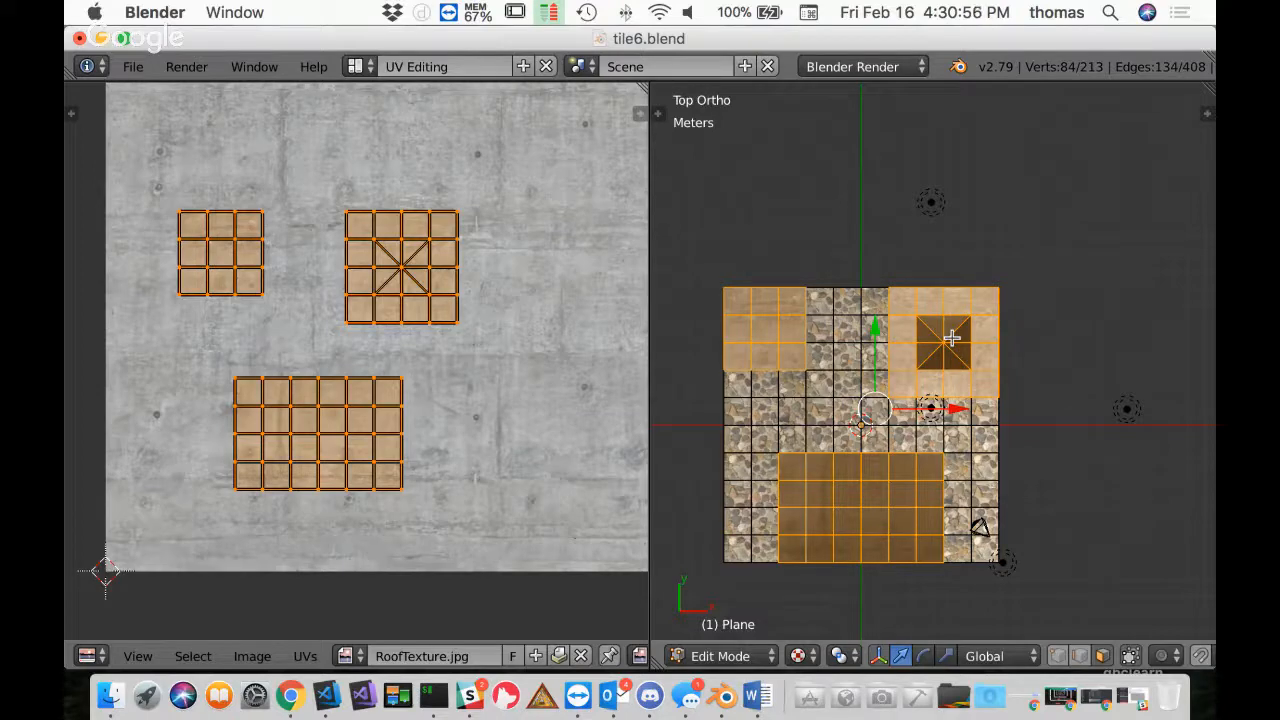
Try a plain Unwrap on the roof faces, then map them with Project From View from the top again
key("u")
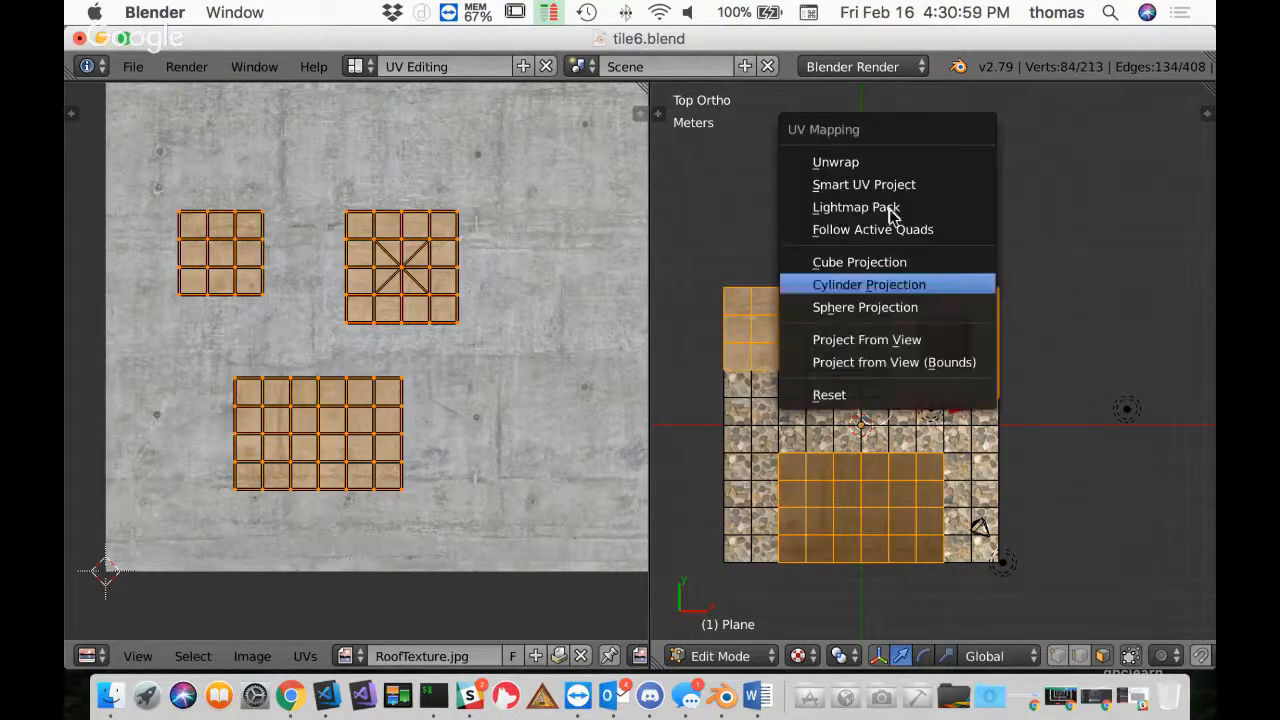
left_click(843, 156)
scroll(534, 329, "up", 2)
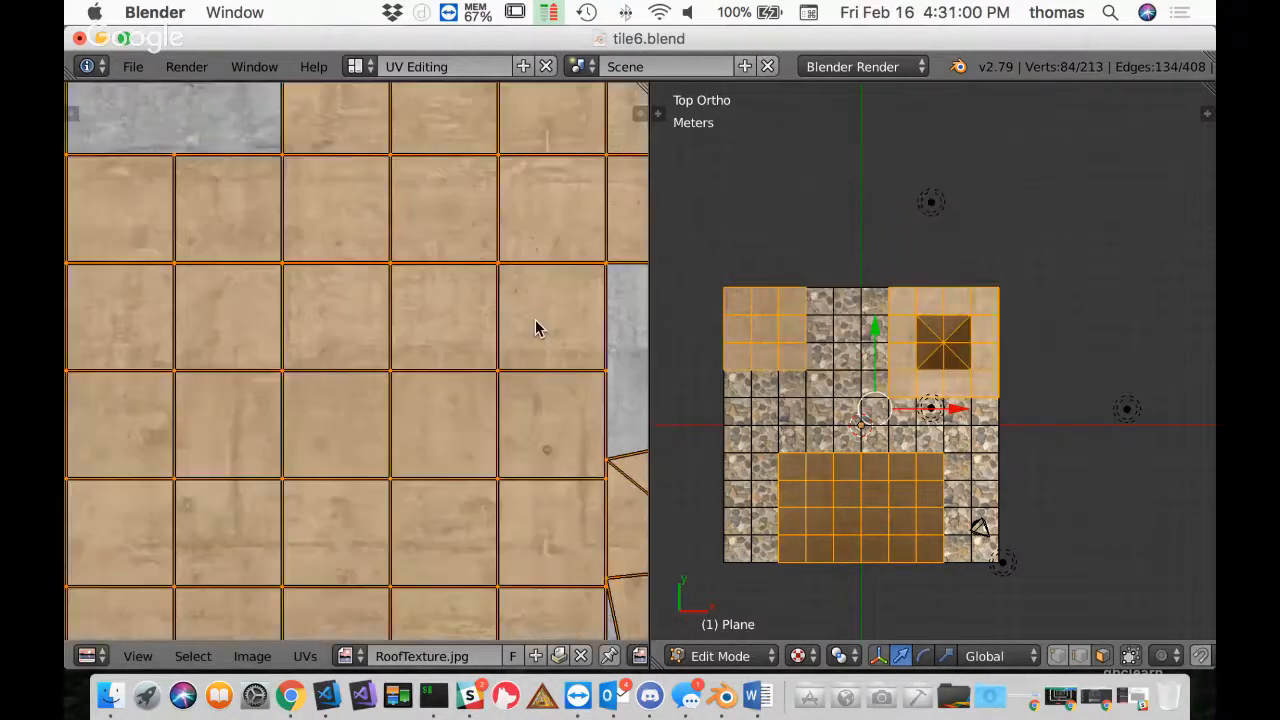
scroll(523, 351, "down", 2)
scroll(548, 404, "down", 2)
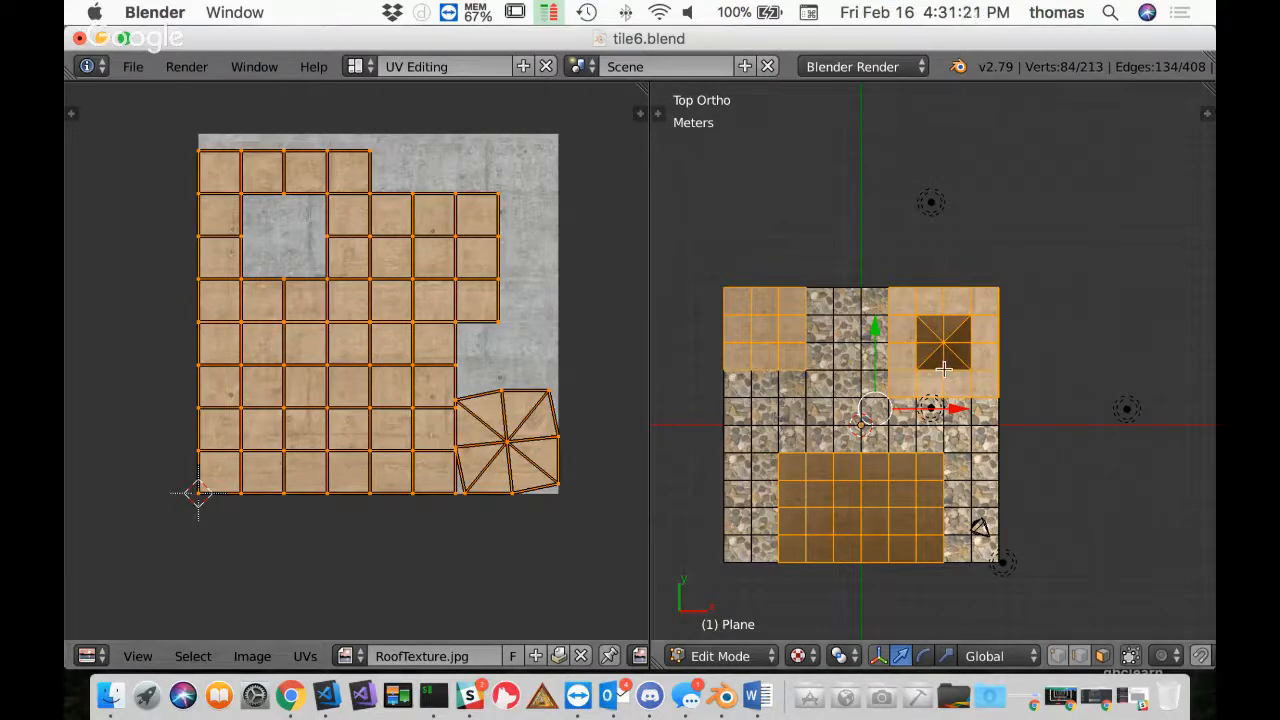
key("u")
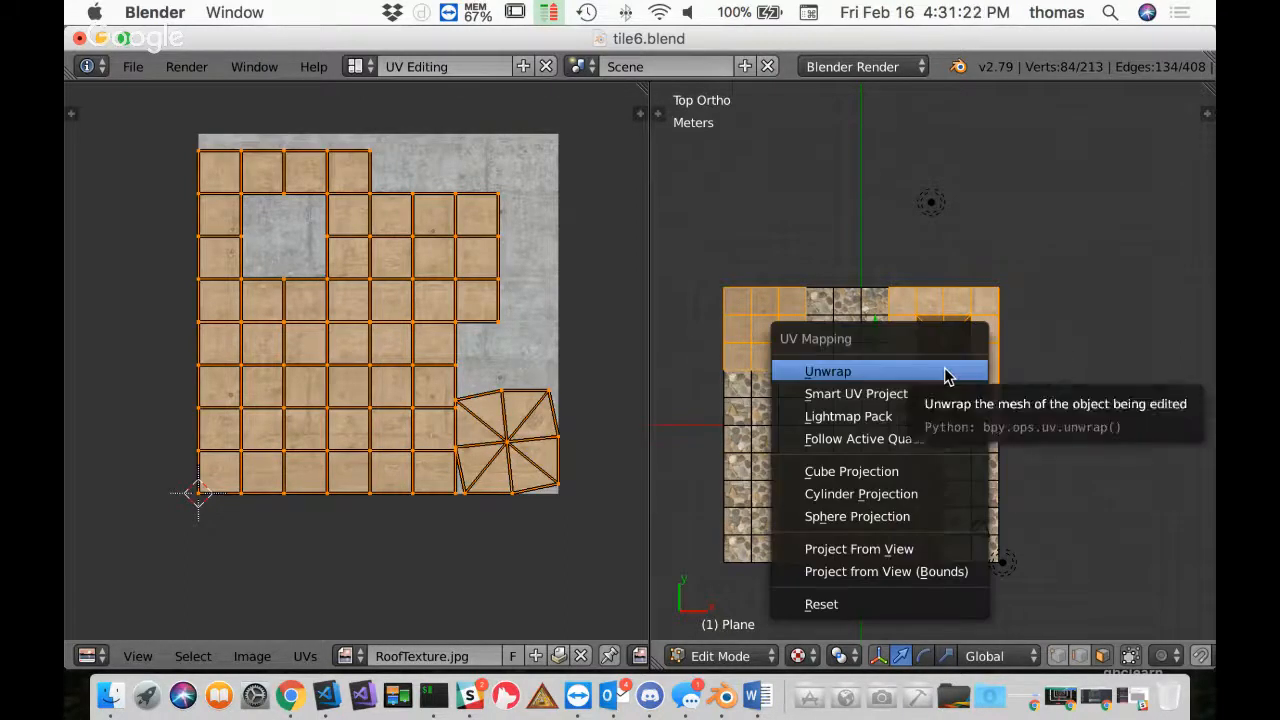
left_click(902, 553)
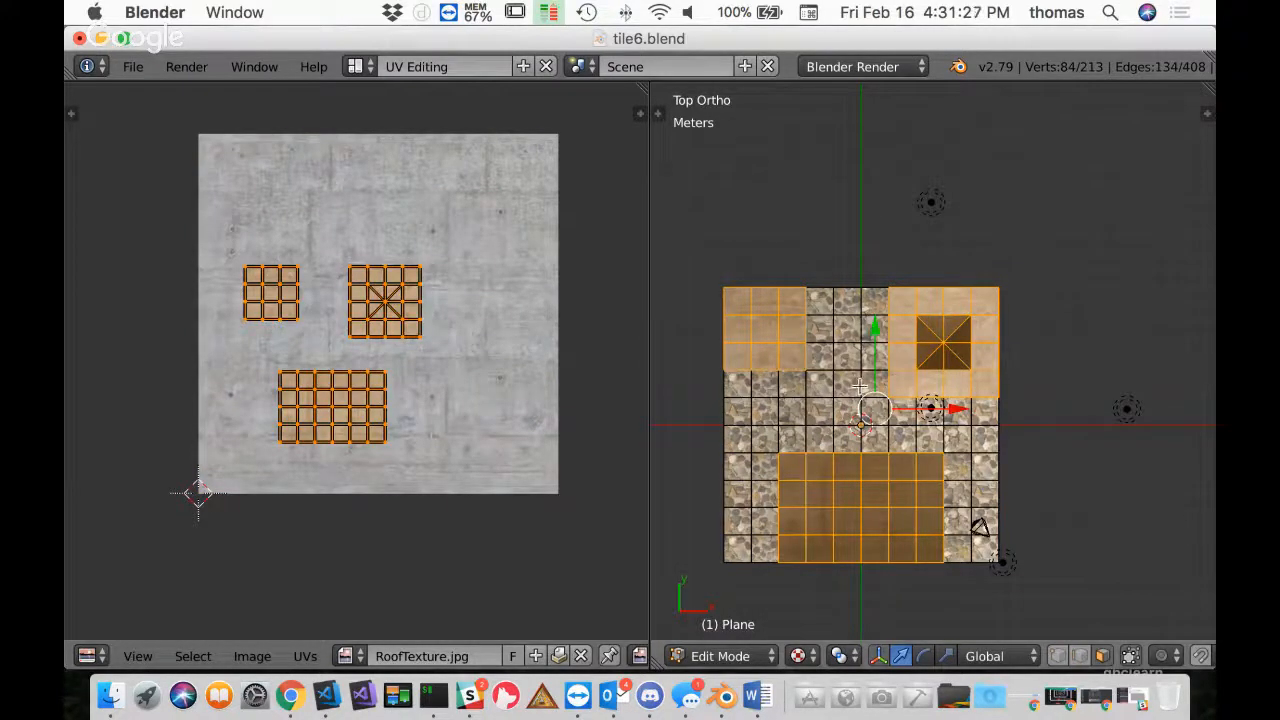
Scale the roof UV islands up to about three times their size over the roof texture and save over tile6.blend
scroll(855, 386, "down", 2)
scroll(822, 390, "up", 4)
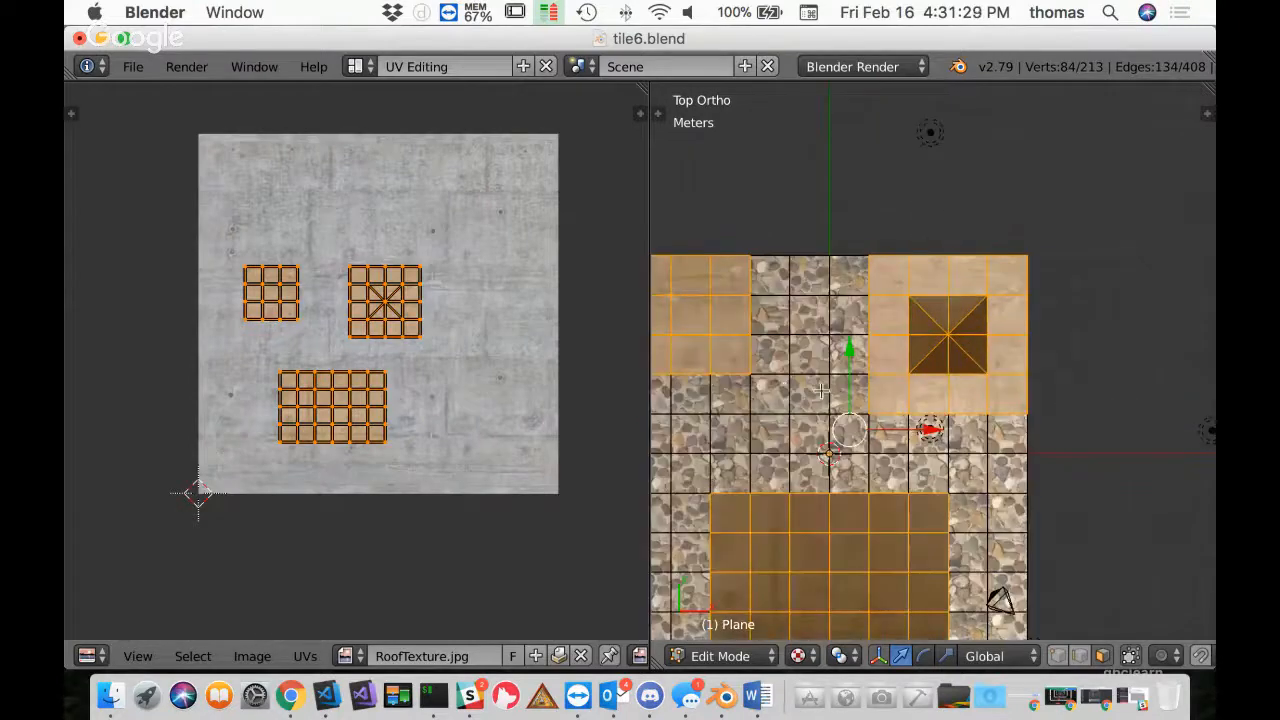
key("KP_5")
middle_click_drag(994, 406, 927, 308)
middle_click_drag(972, 346, 975, 294)
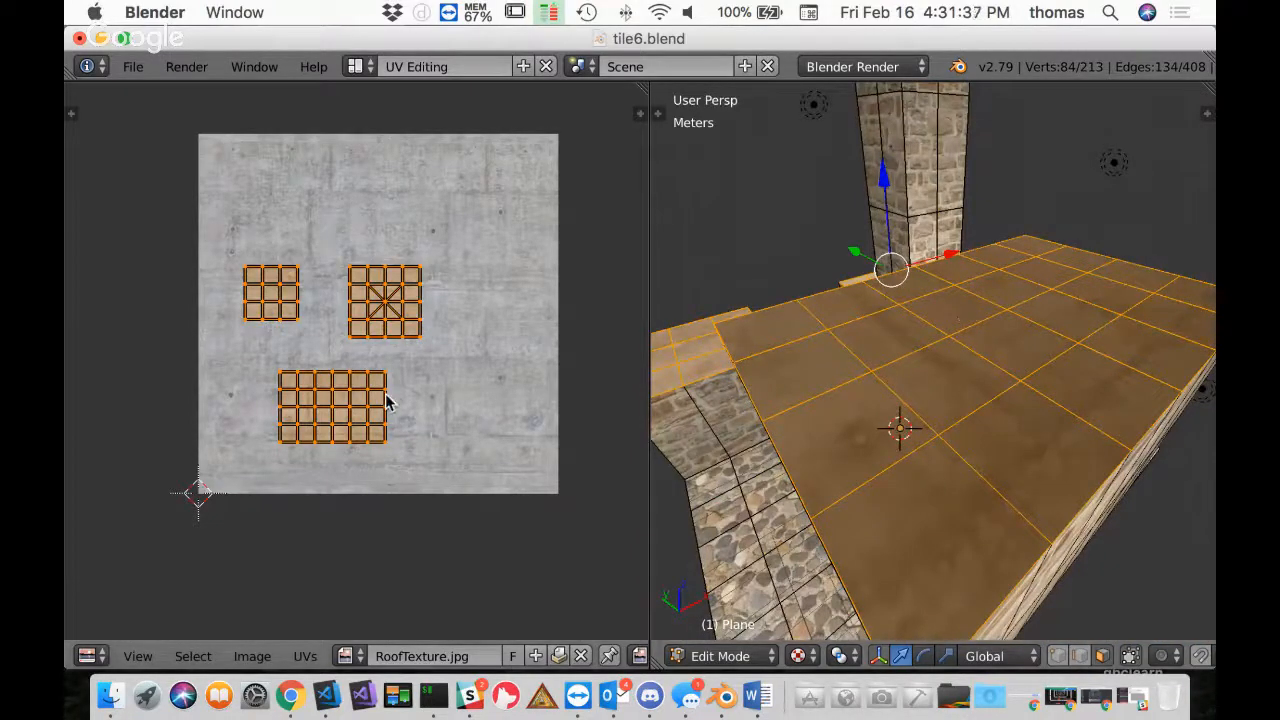
key("s")
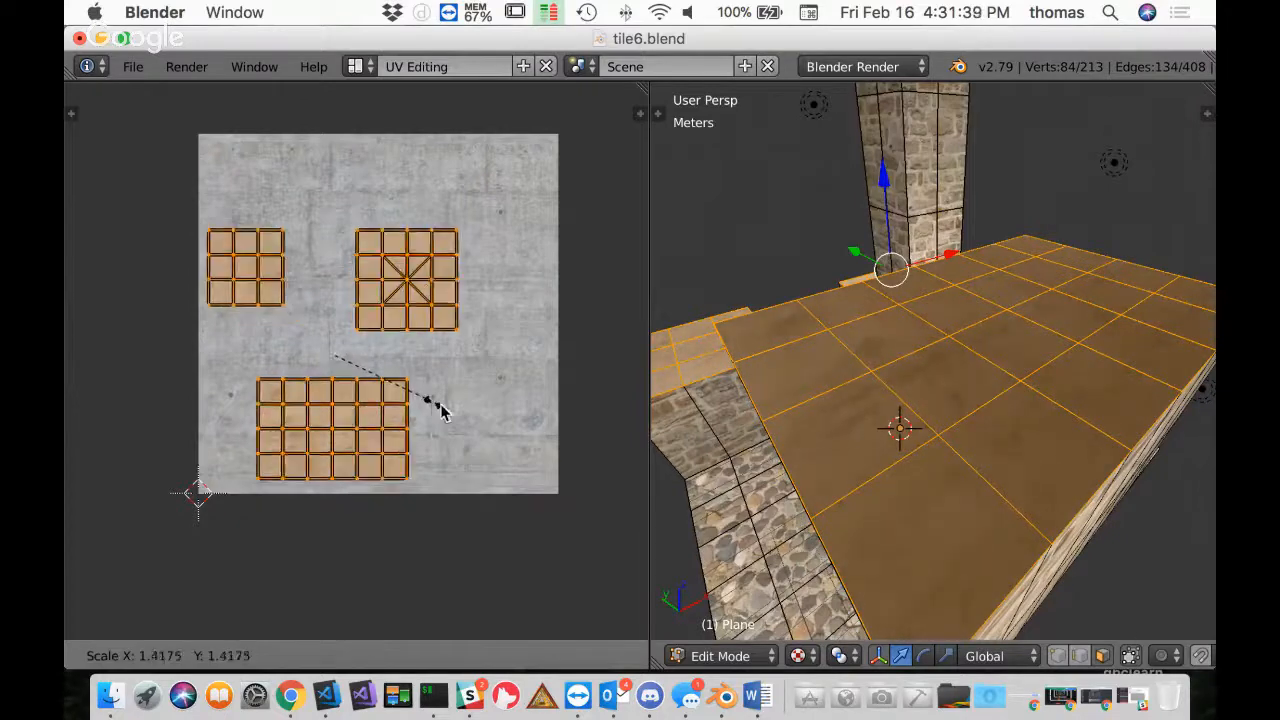
left_click(530, 465)
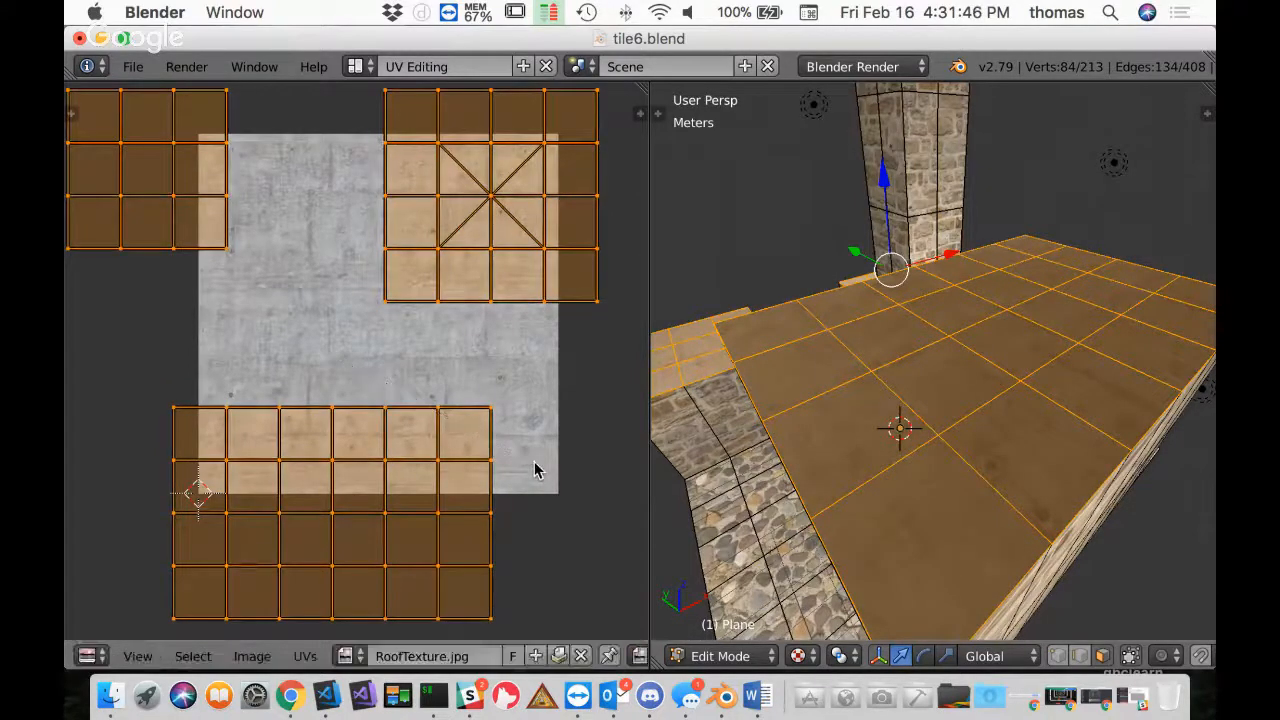
middle_click_drag(952, 332, 1047, 318)
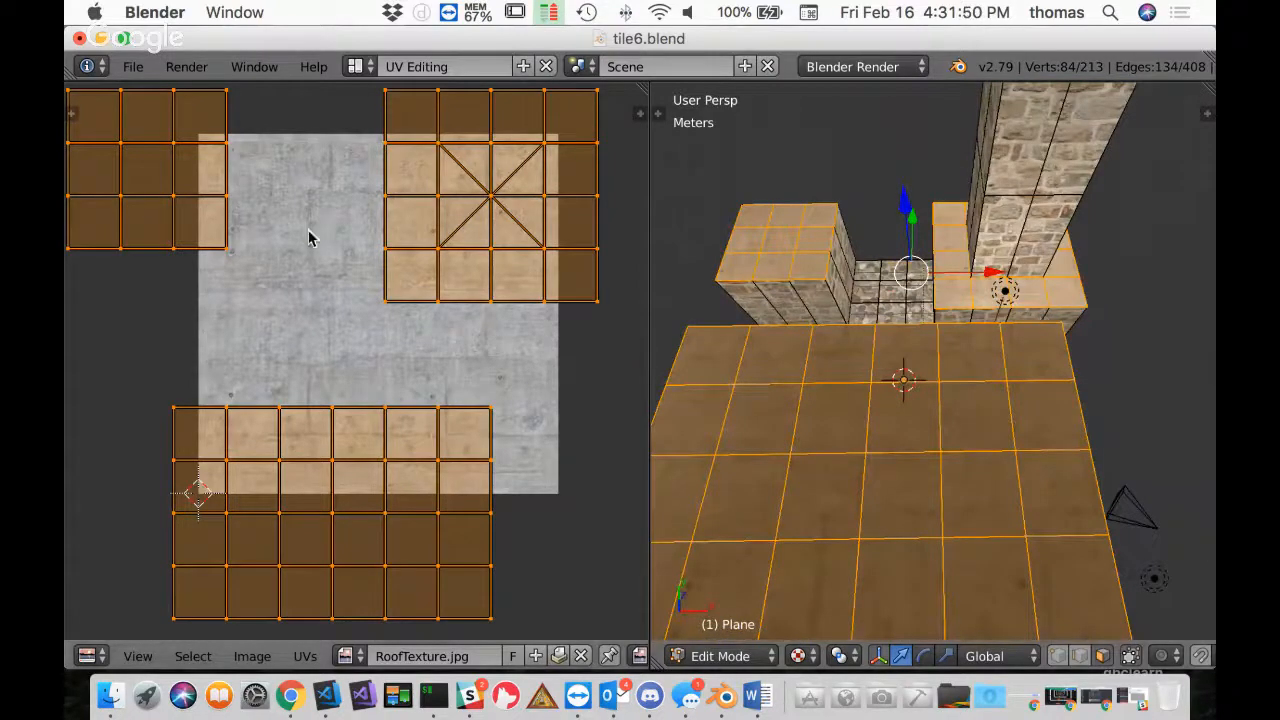
key("ctrl+s")
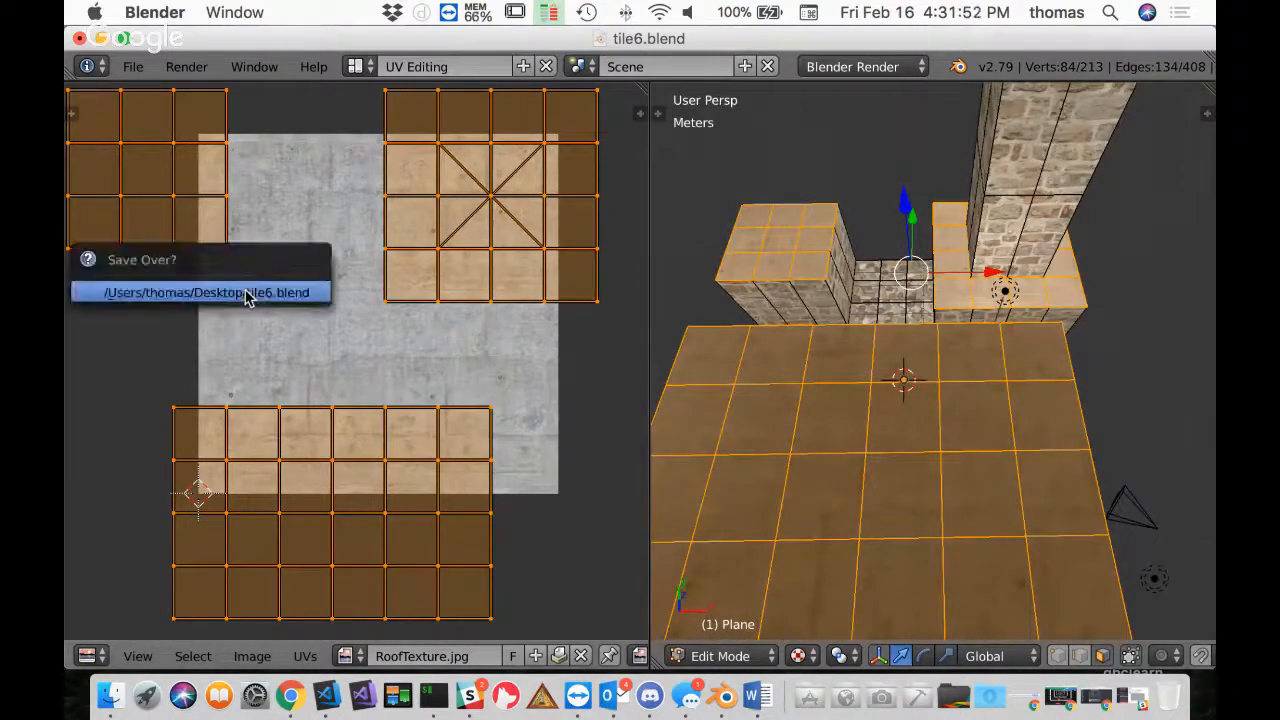
left_click(247, 294)
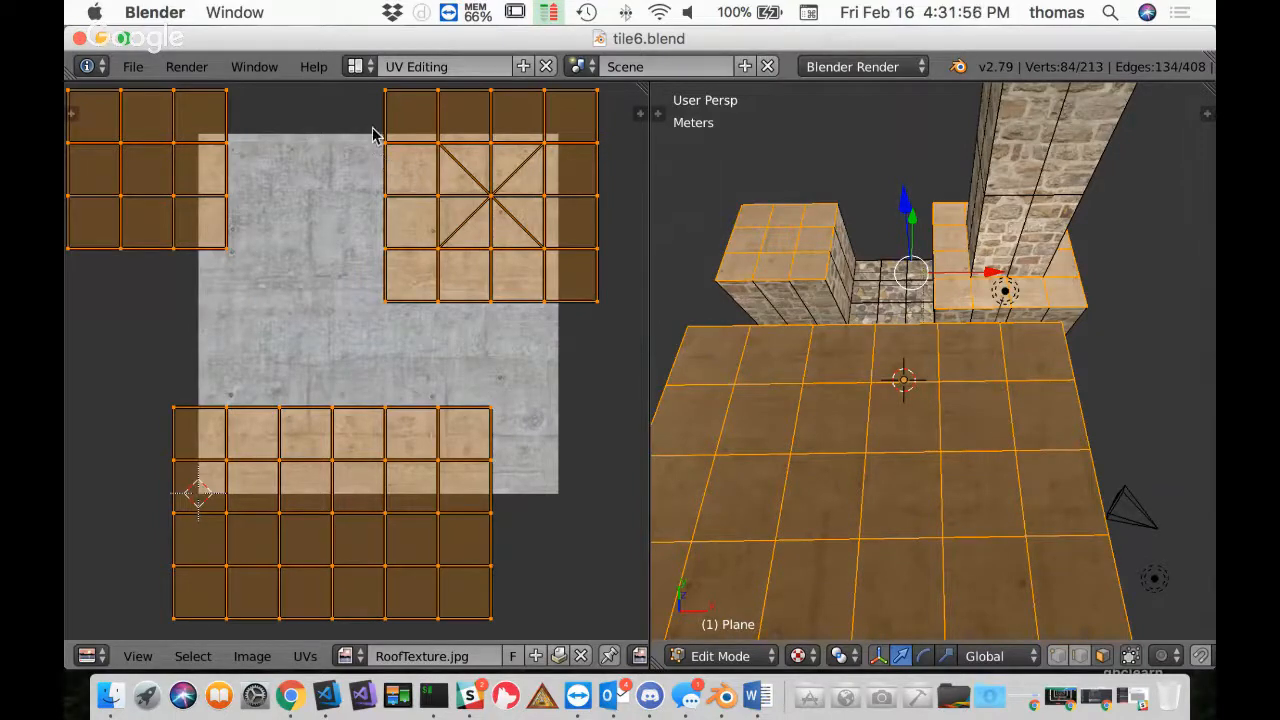
Return to the Default layout, switch the tile to Object Mode and view the textured buildings from another side
left_click(357, 66)
left_click(380, 167)
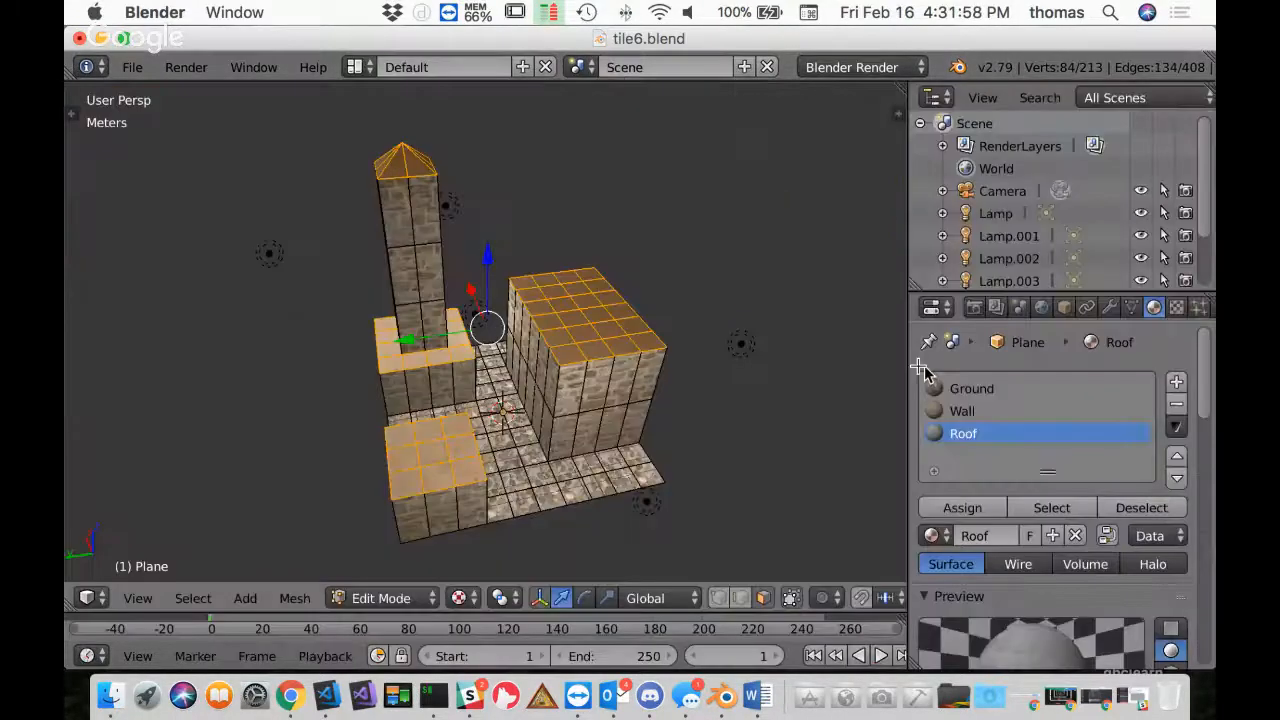
key("Tab")
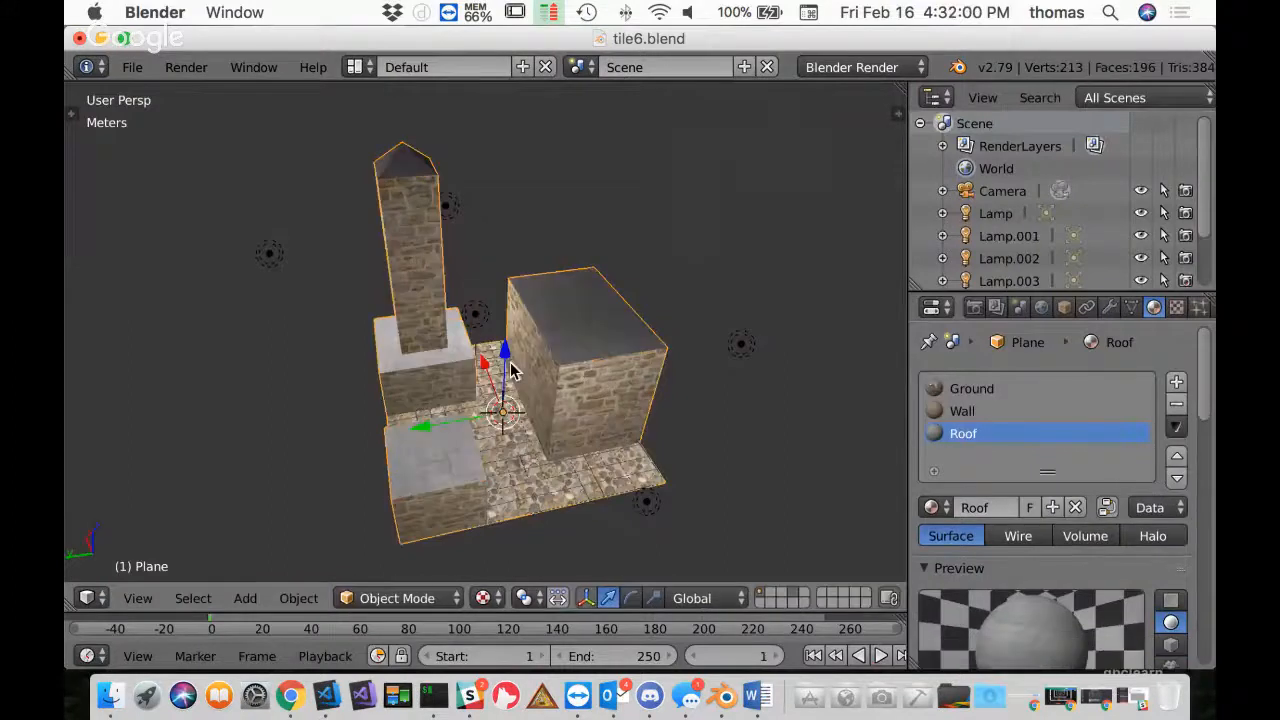
middle_click_drag(510, 370, 548, 318)
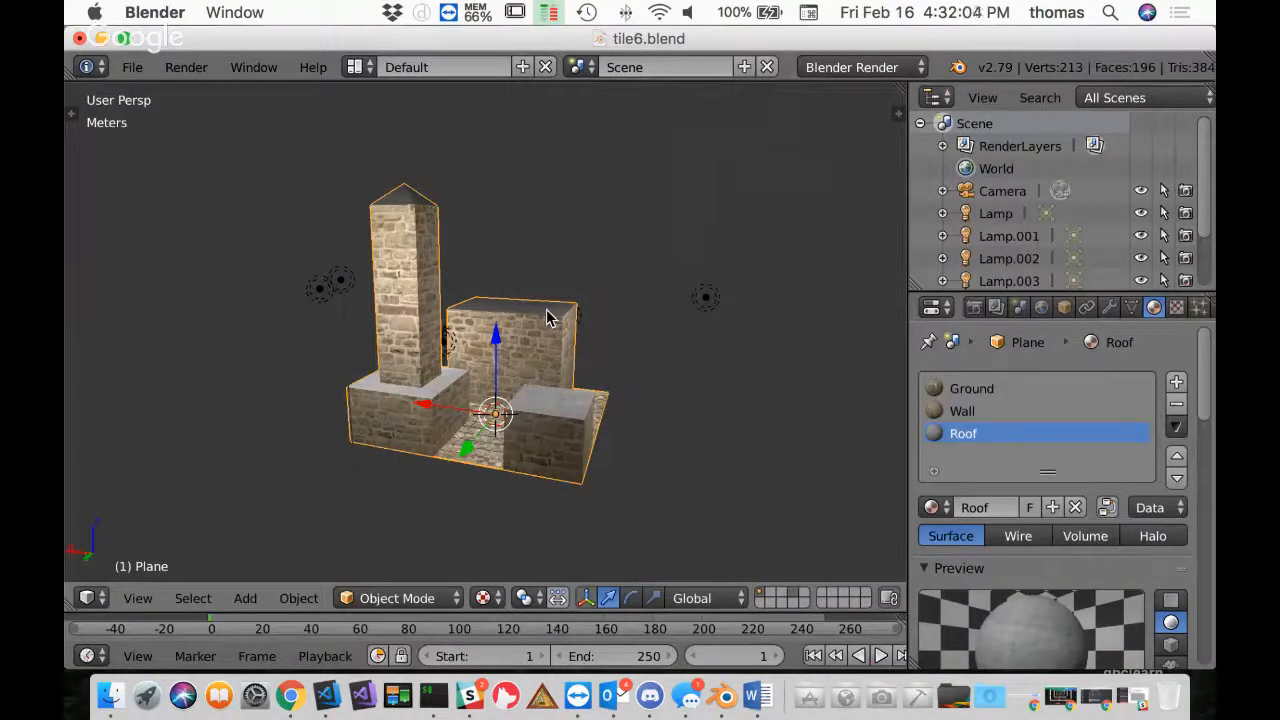
Check the textured buildings up close, save over tile6.blend and close Blender
scroll(505, 385, "up", 4)
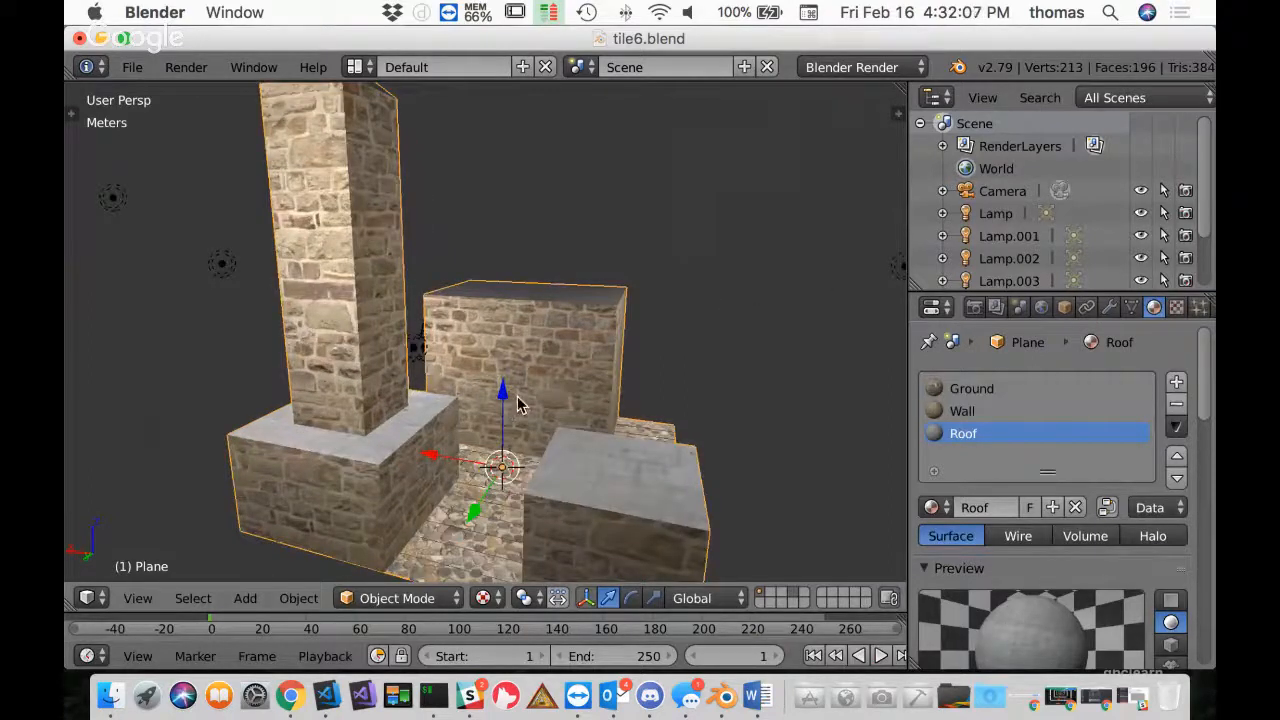
scroll(519, 401, "down", 1)
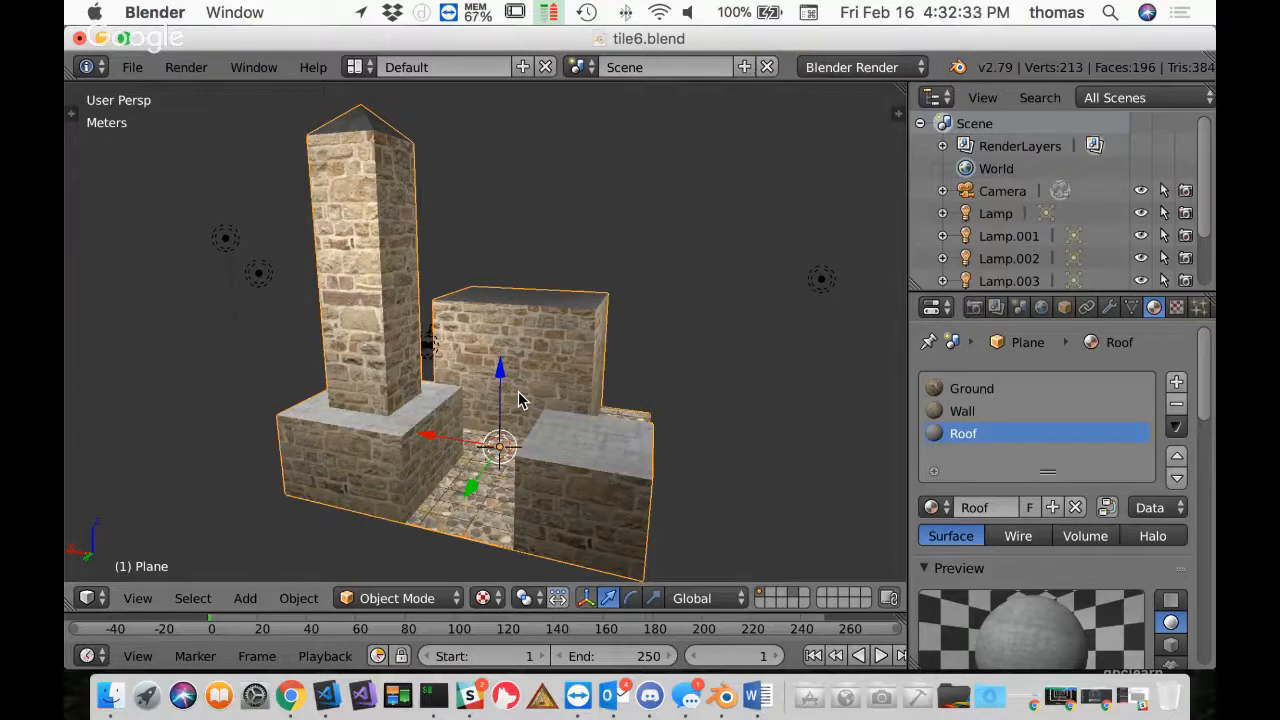
key("ctrl+s")
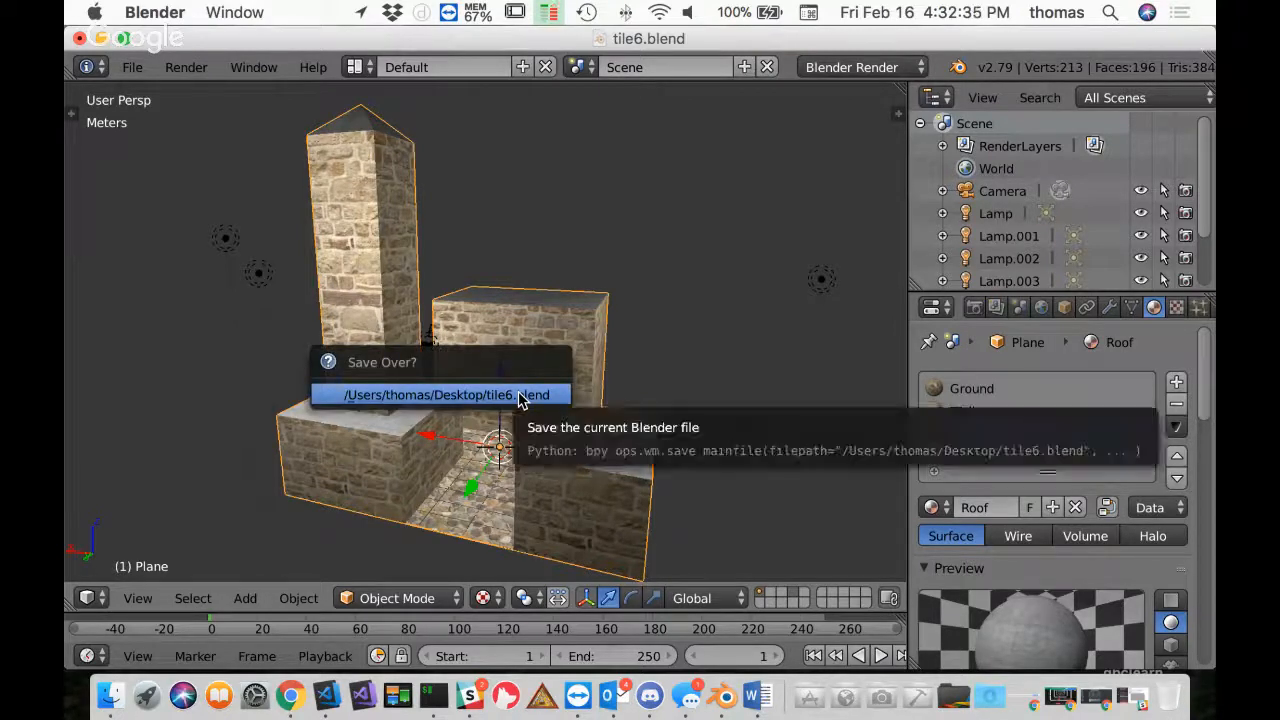
left_click(522, 392)
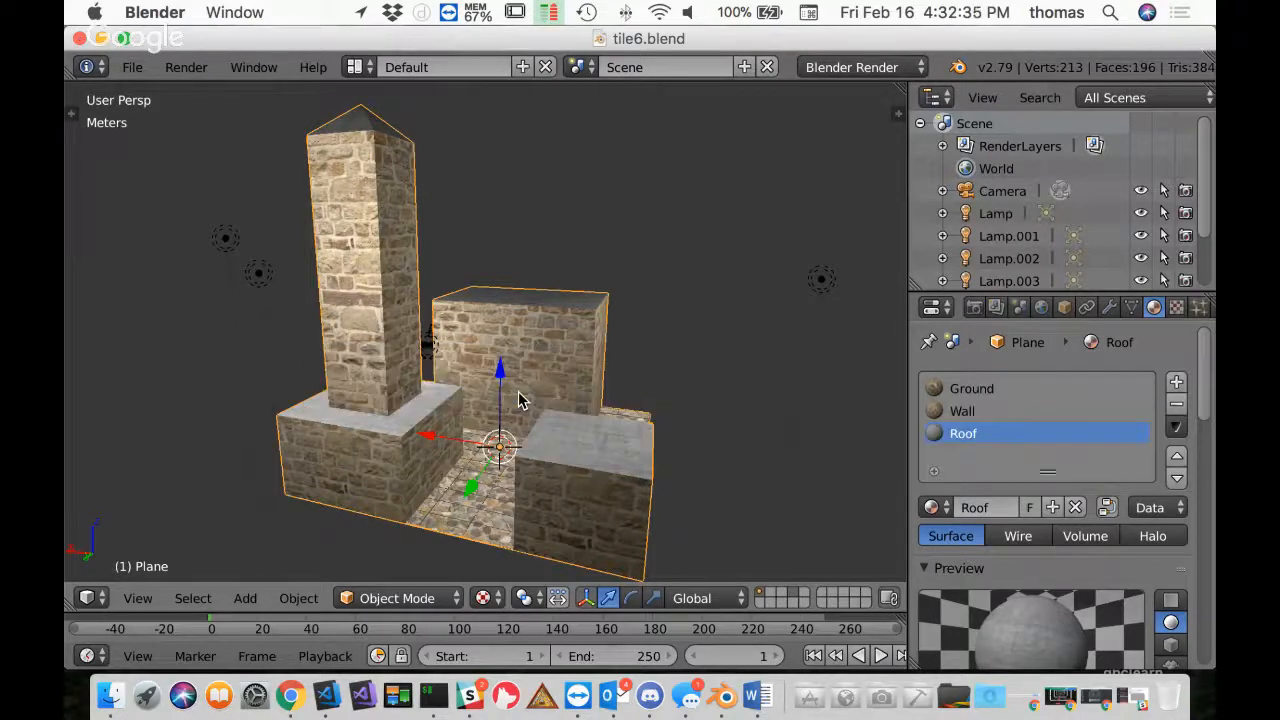
left_click(78, 40)
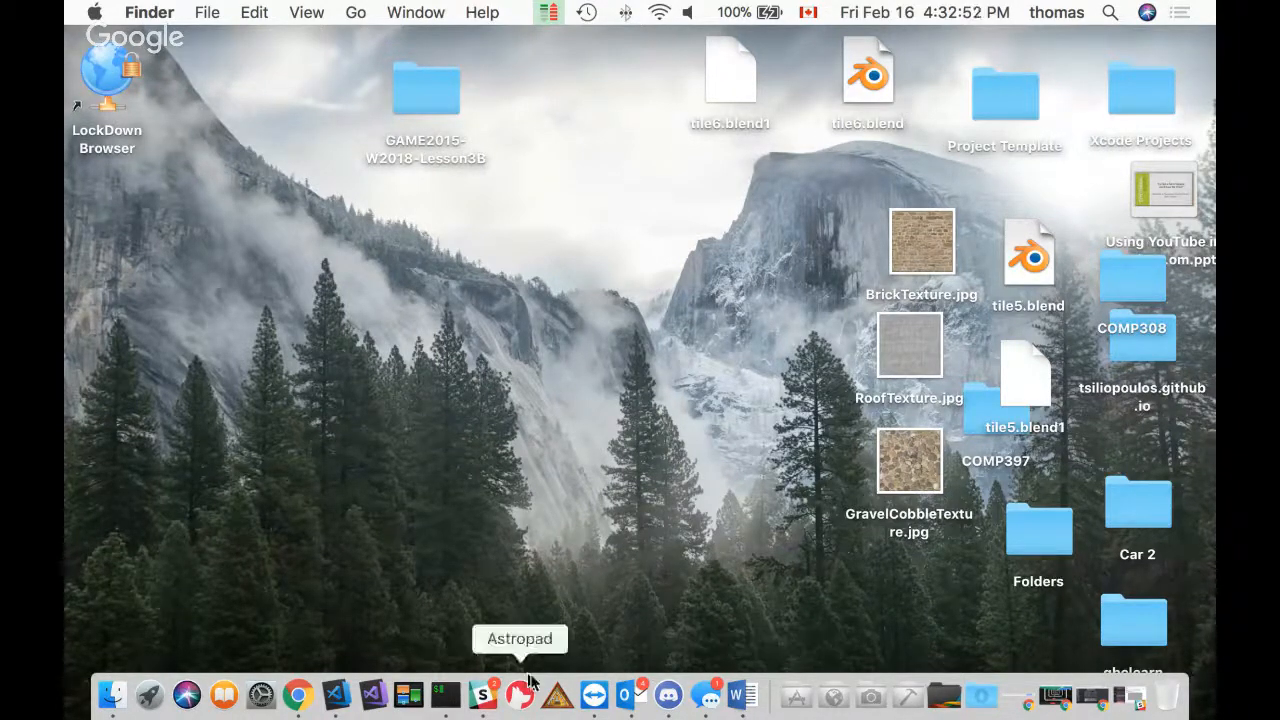
Switch to Slack, upload tile6.blend from the desktop to the #general channel and close the Slack window
left_click(485, 700)
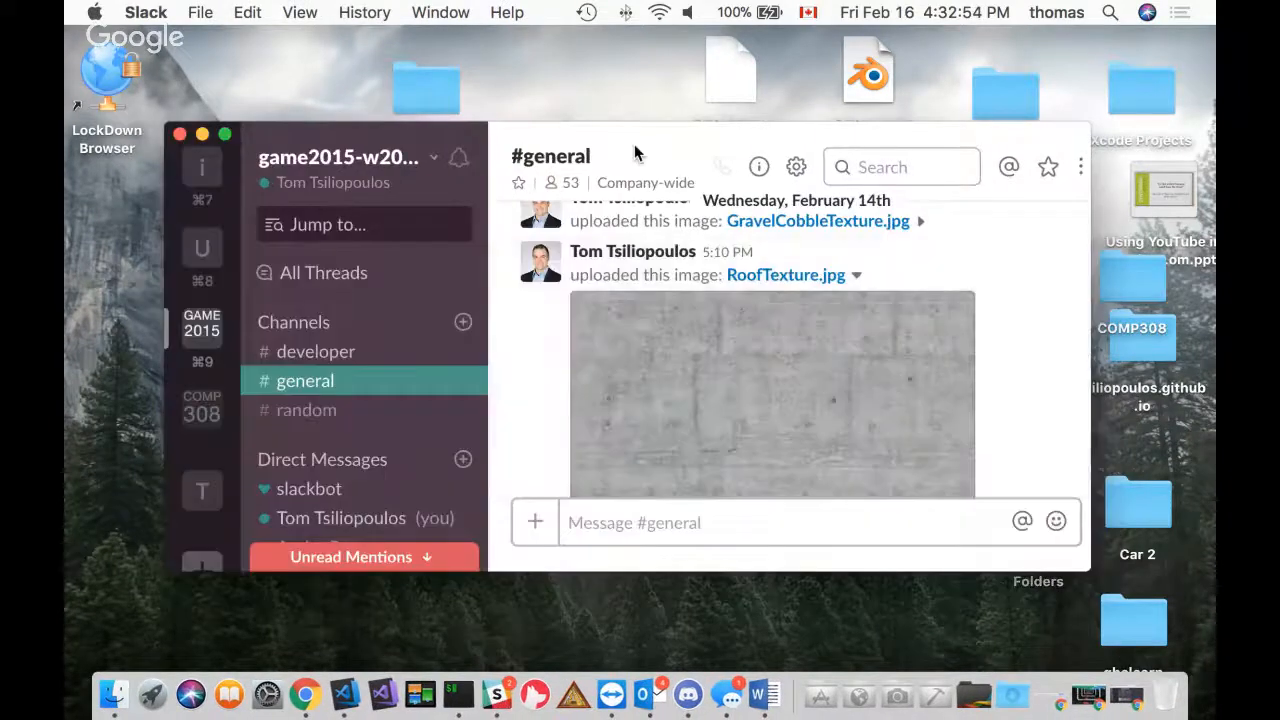
left_click_drag(634, 148, 350, 112)
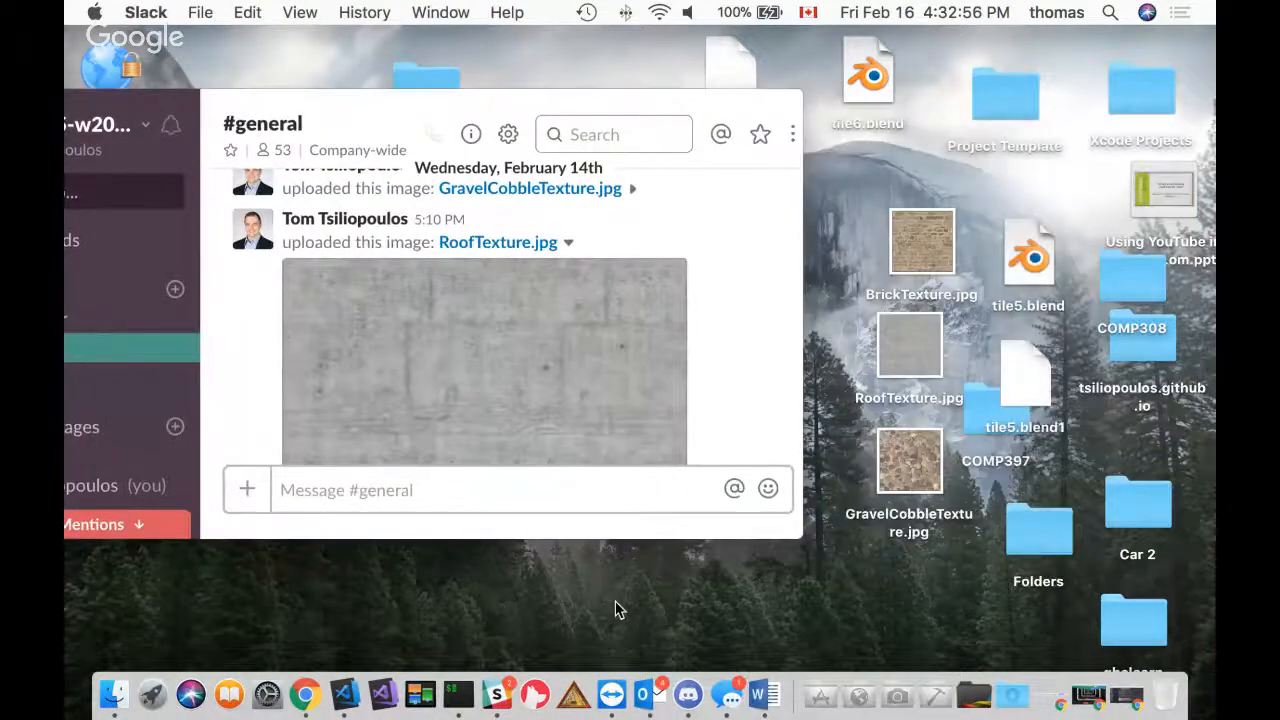
scroll(489, 380, "down", 5)
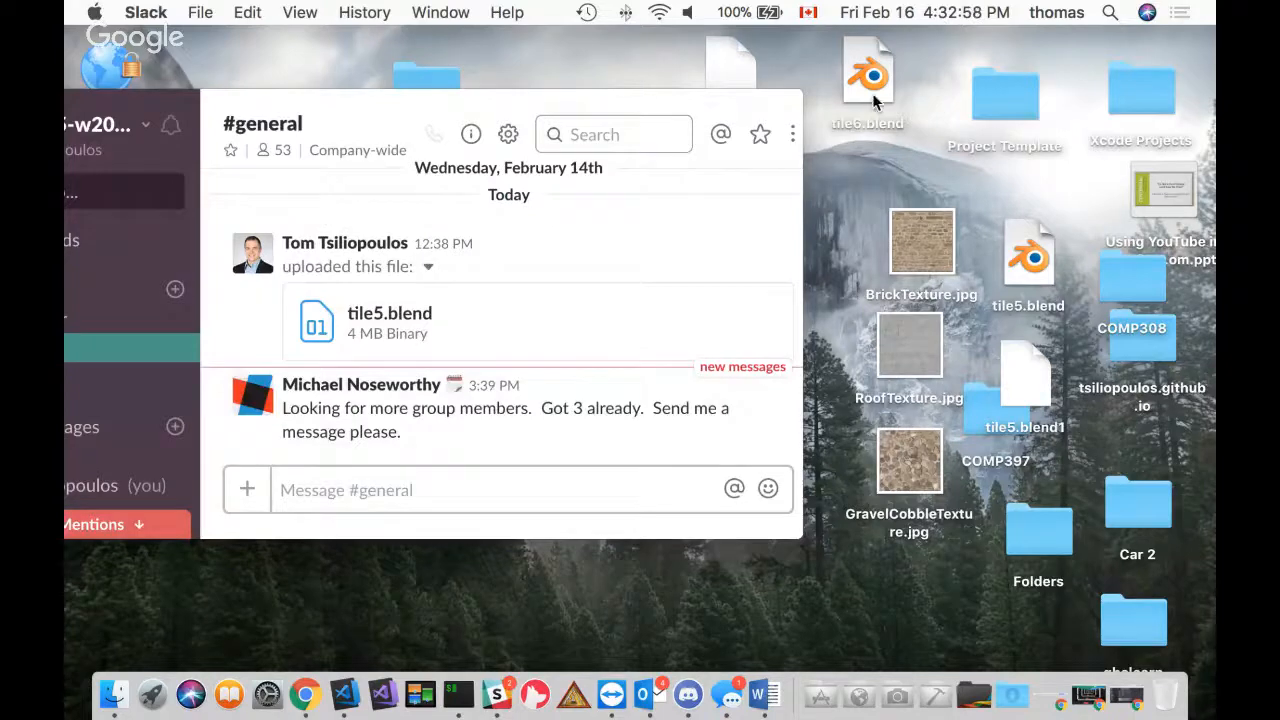
left_click_drag(873, 100, 574, 456)
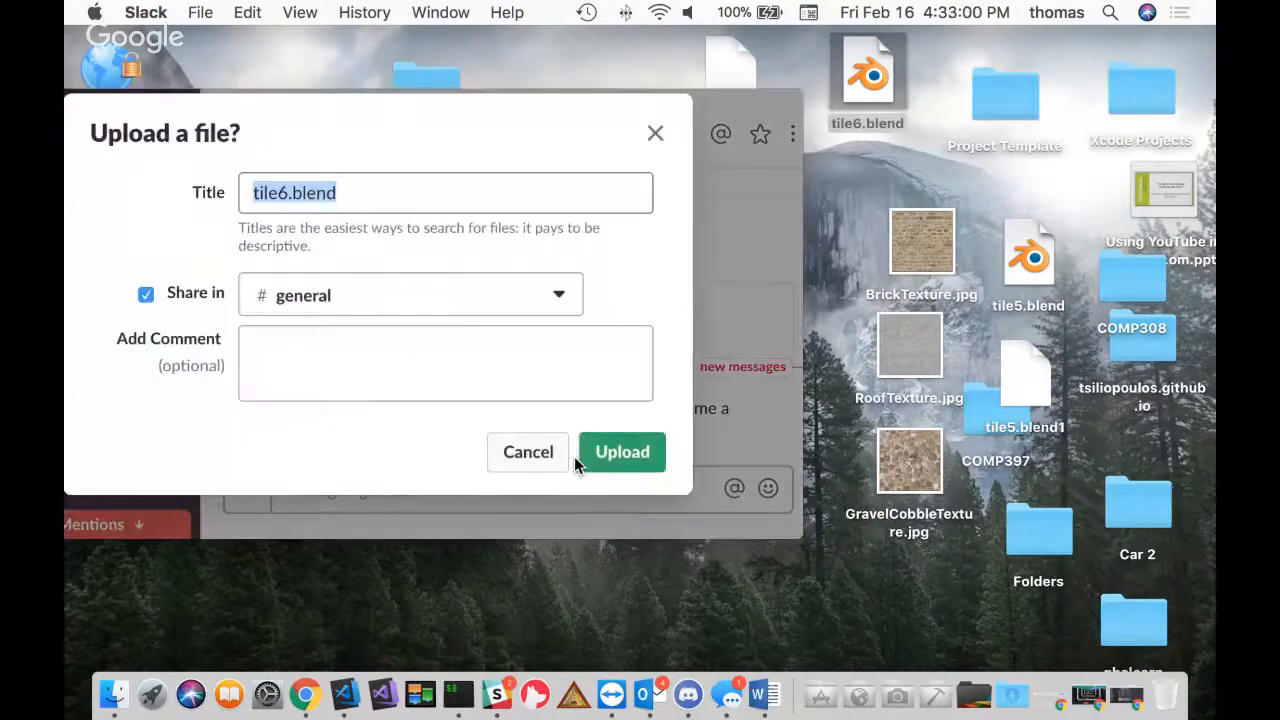
left_click(643, 457)
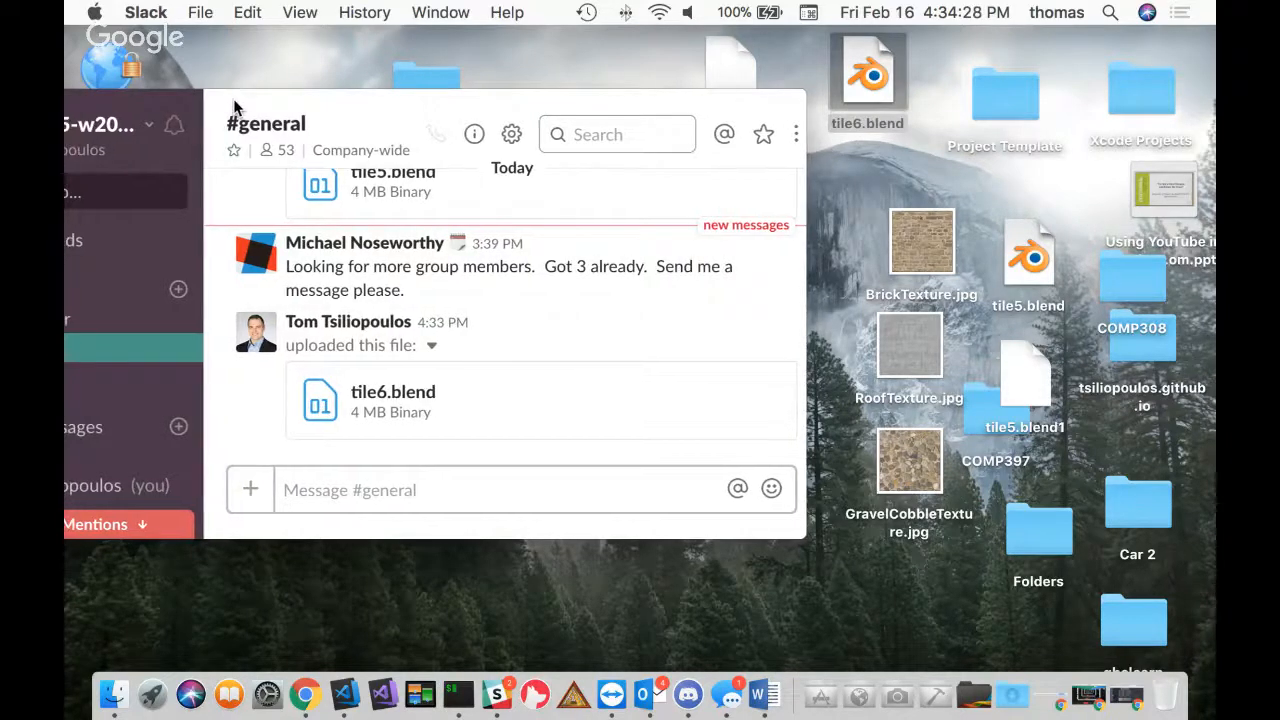
left_click_drag(229, 103, 306, 126)
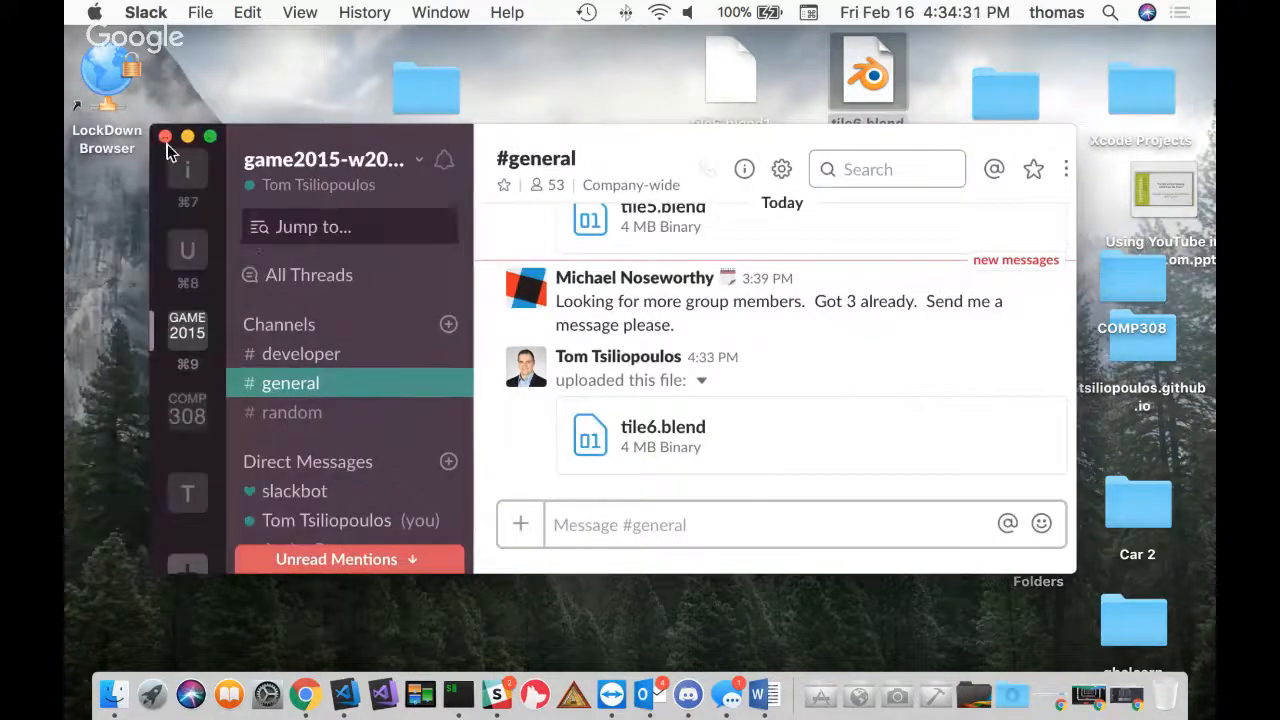
left_click(164, 134)
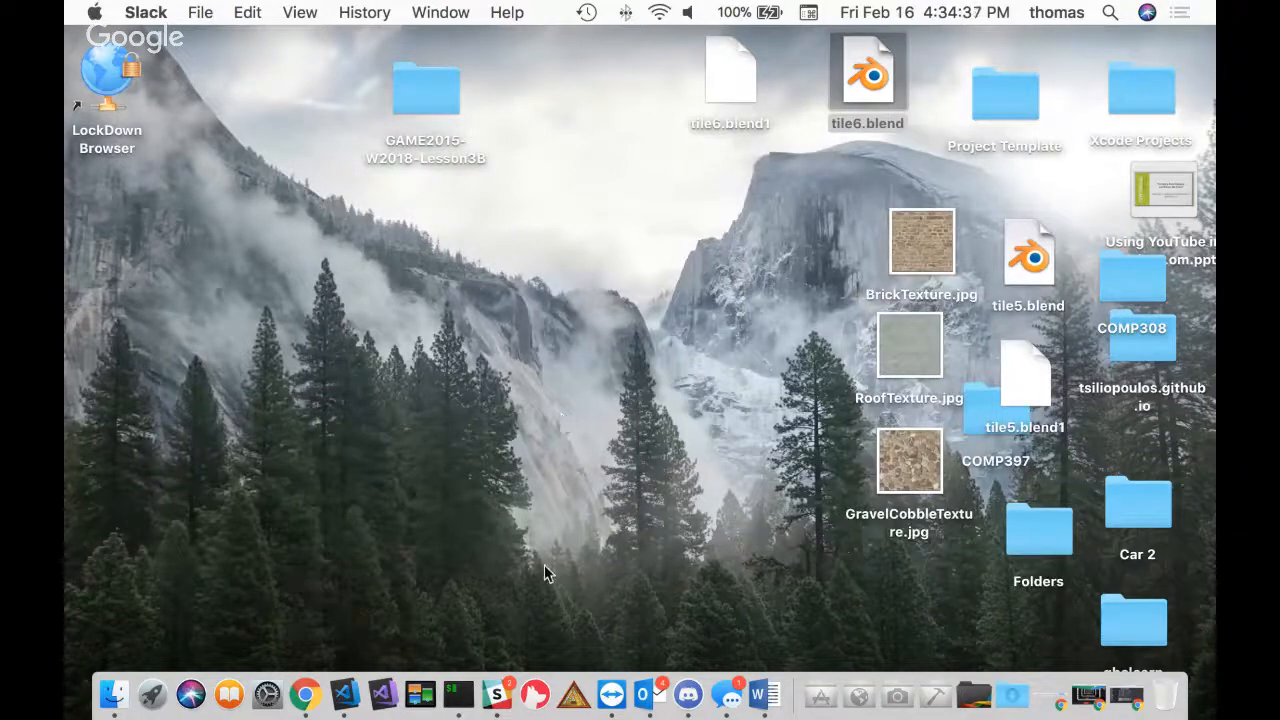
left_click(932, 697)
scroll(900, 570, "down", 5)
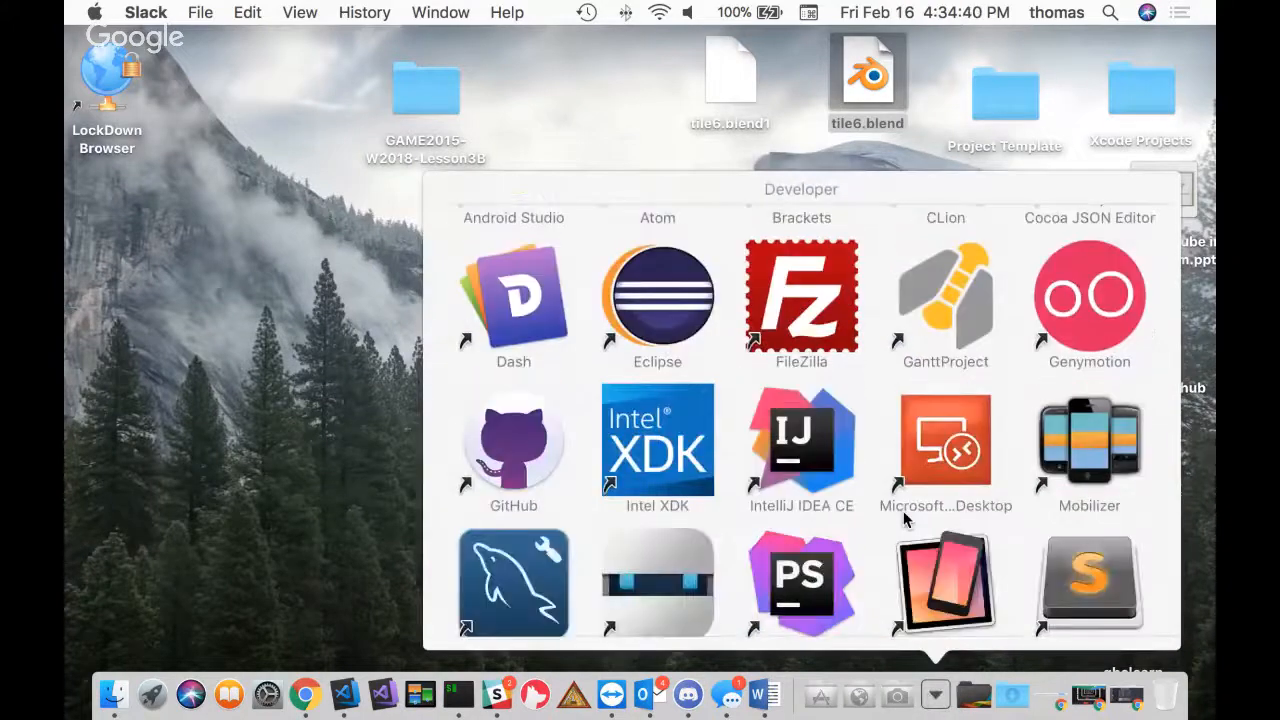
scroll(918, 533, "down", 3)
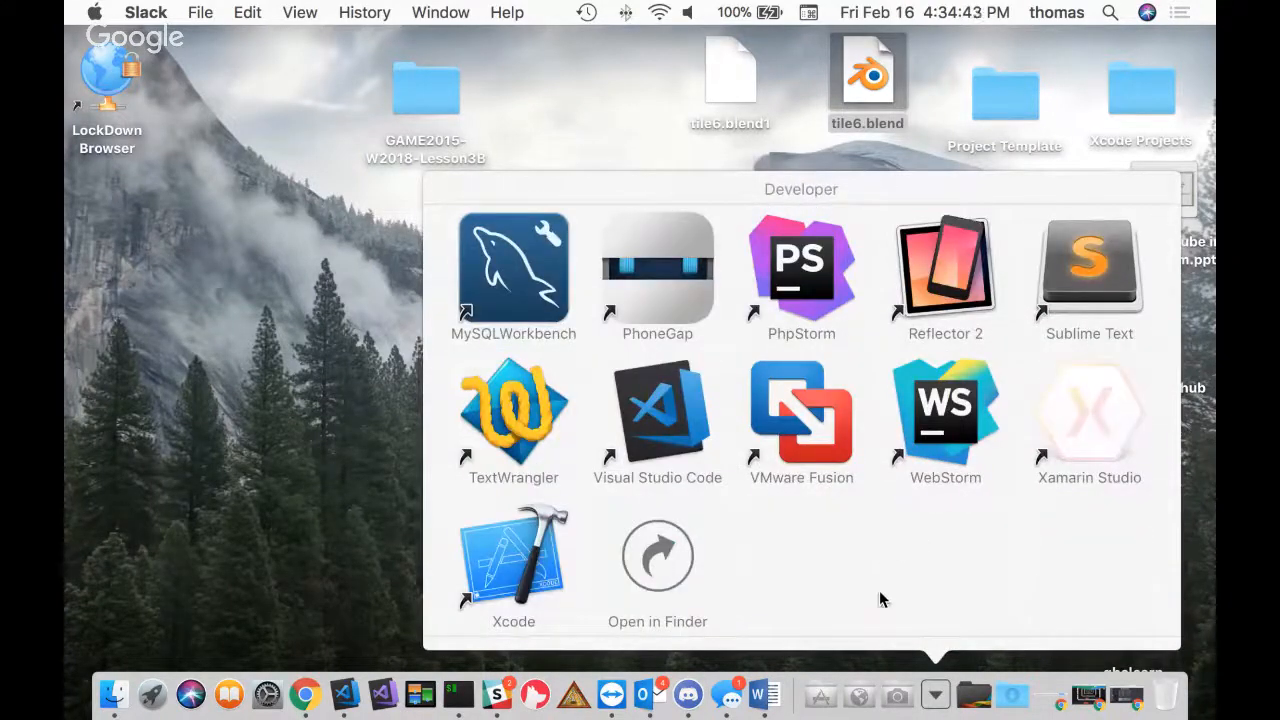
Launch Unity from the Design applications folder and move its project window down out of the way
left_click(897, 695)
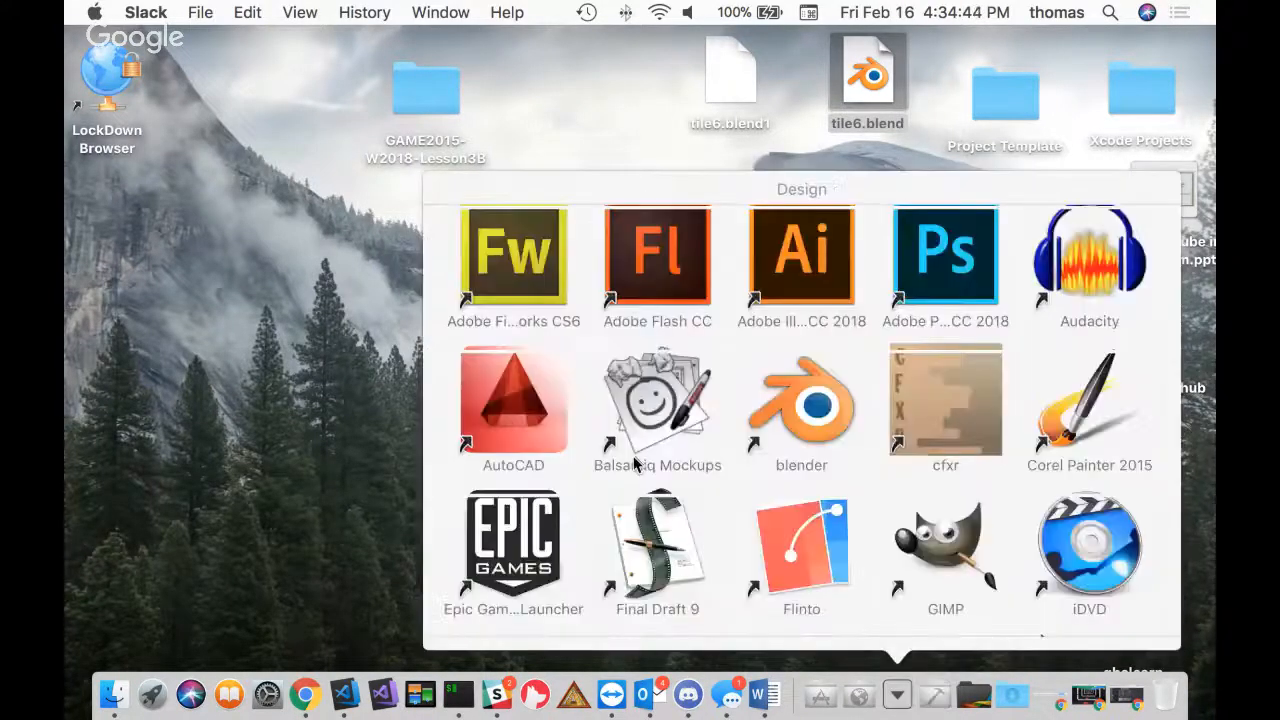
scroll(693, 453, "down", 5)
scroll(693, 453, "down", 10)
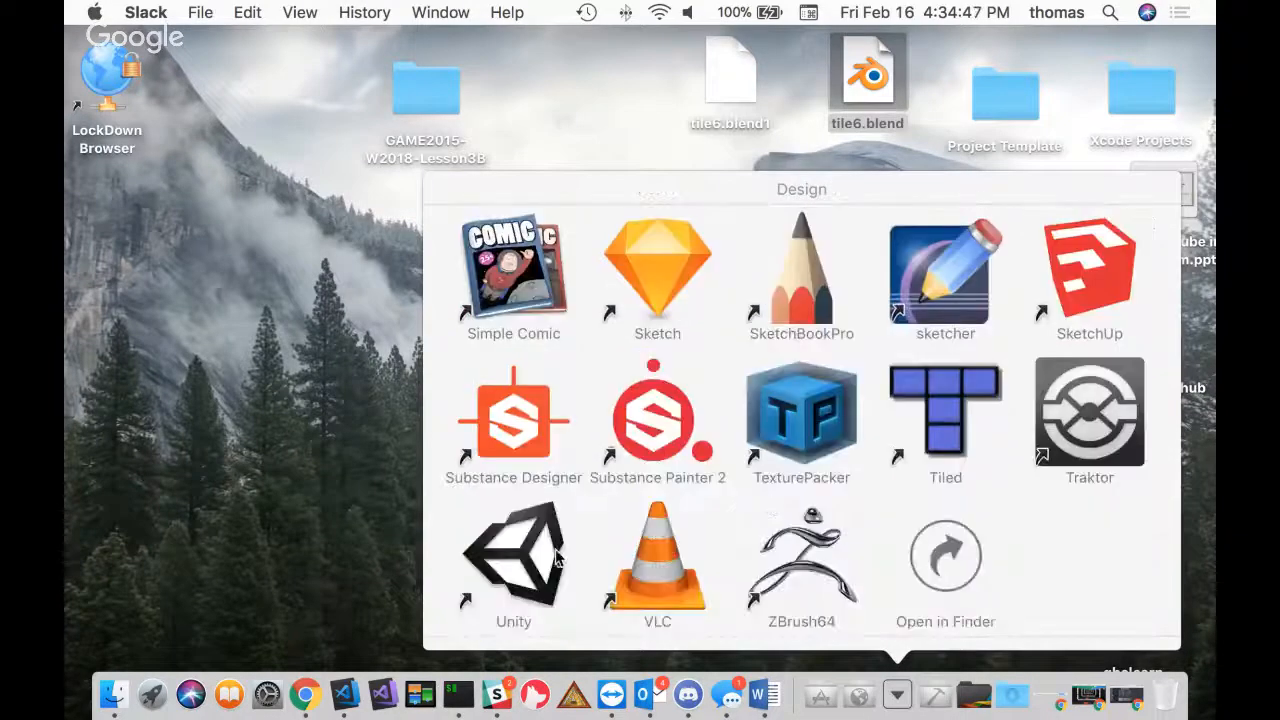
left_click(525, 562)
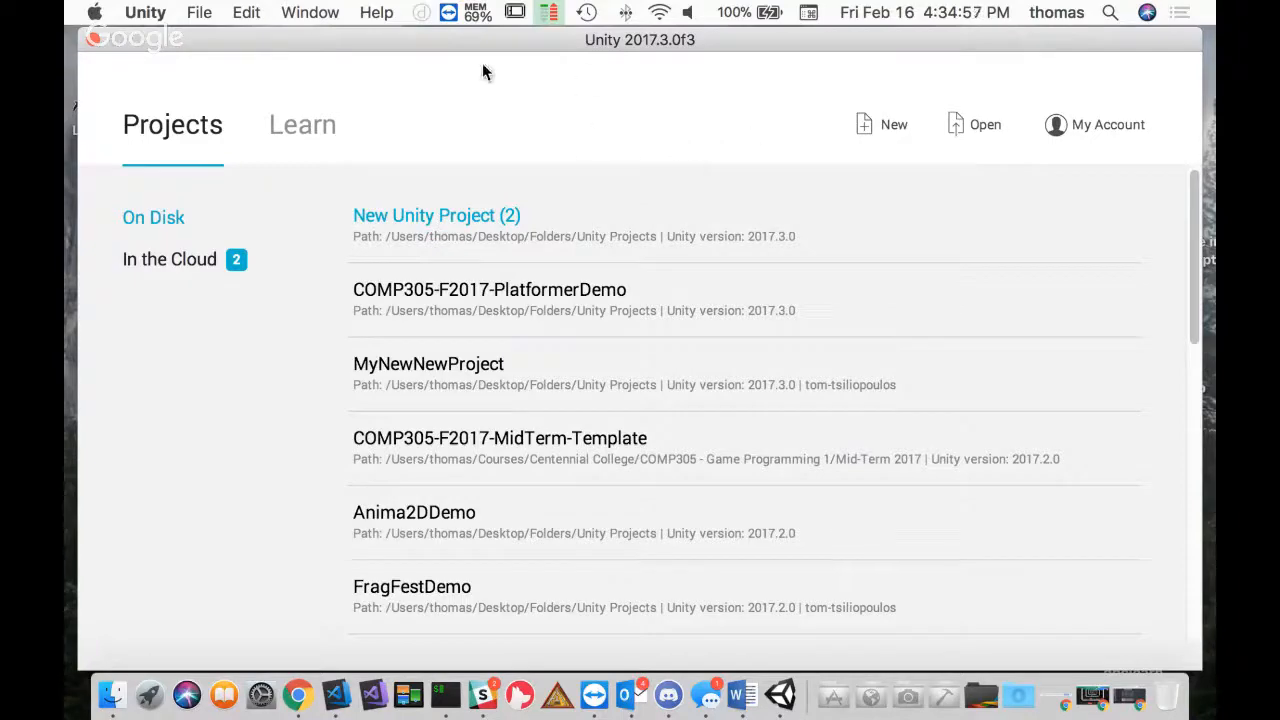
left_click_drag(526, 46, 677, 518)
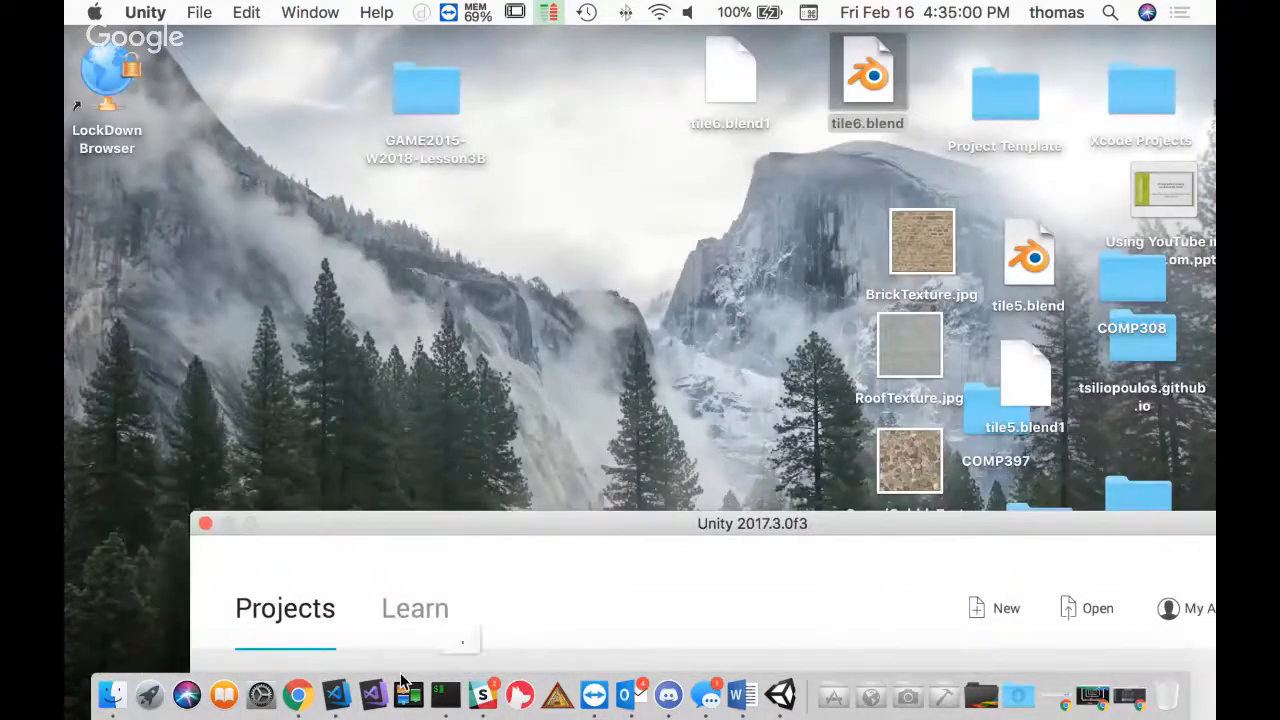
Switch to Chrome and open github.com/georgebrowncollege in a new tab
left_click(298, 694)
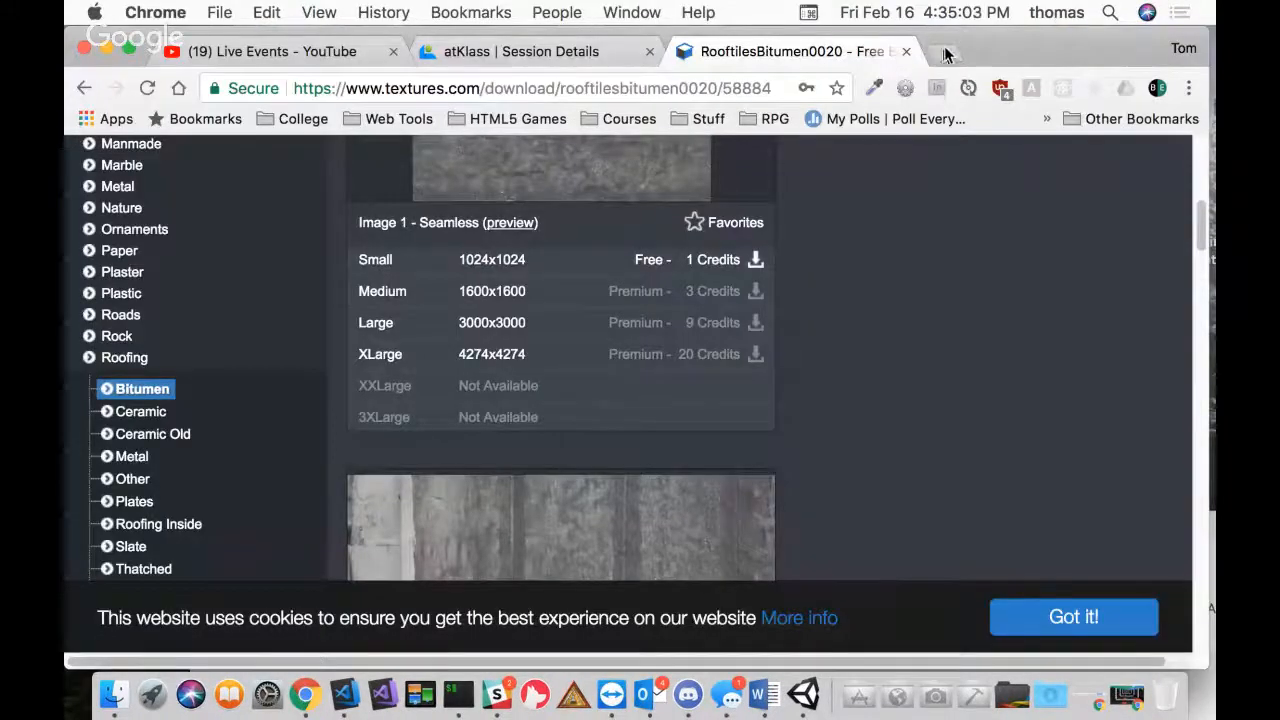
left_click(955, 51)
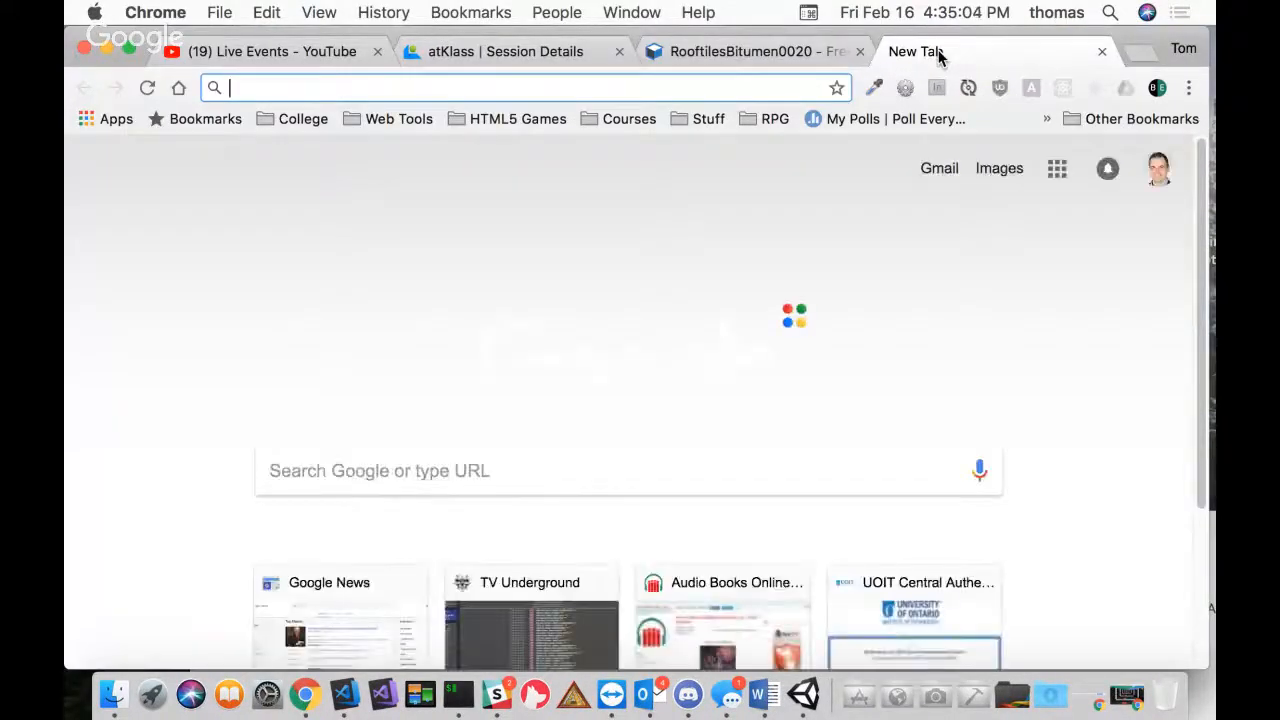
type("git")
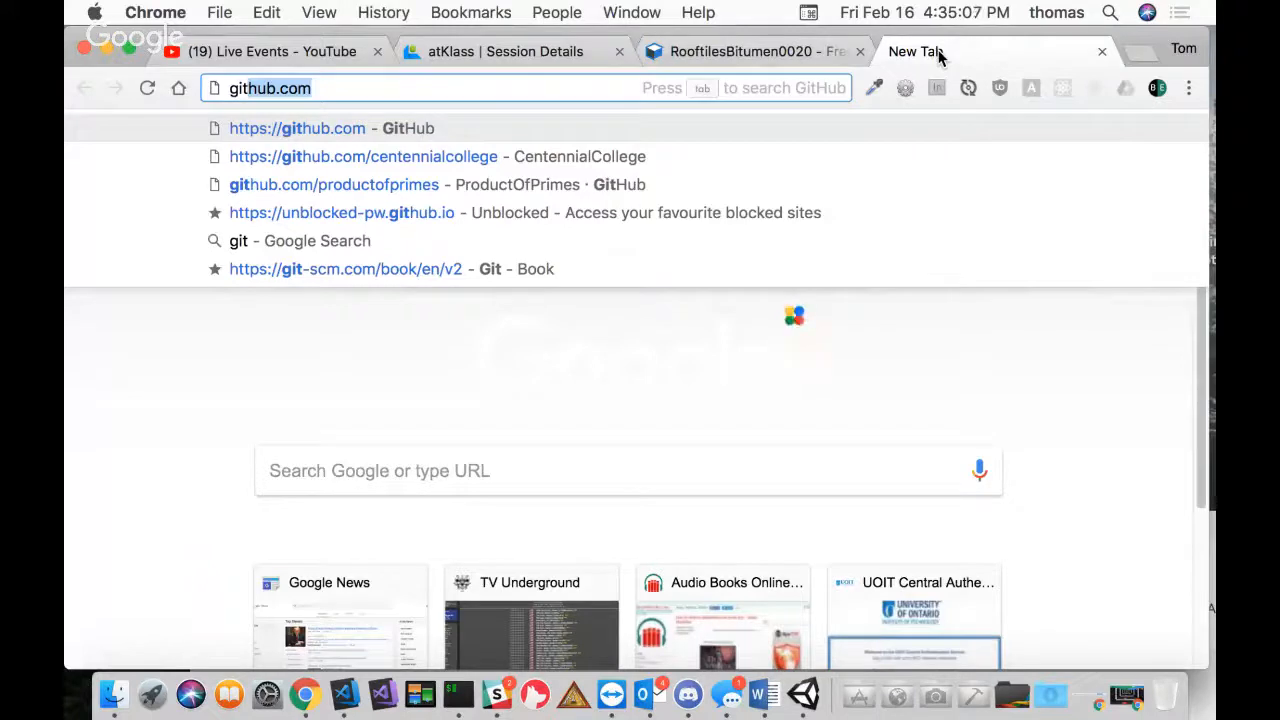
key("Right")
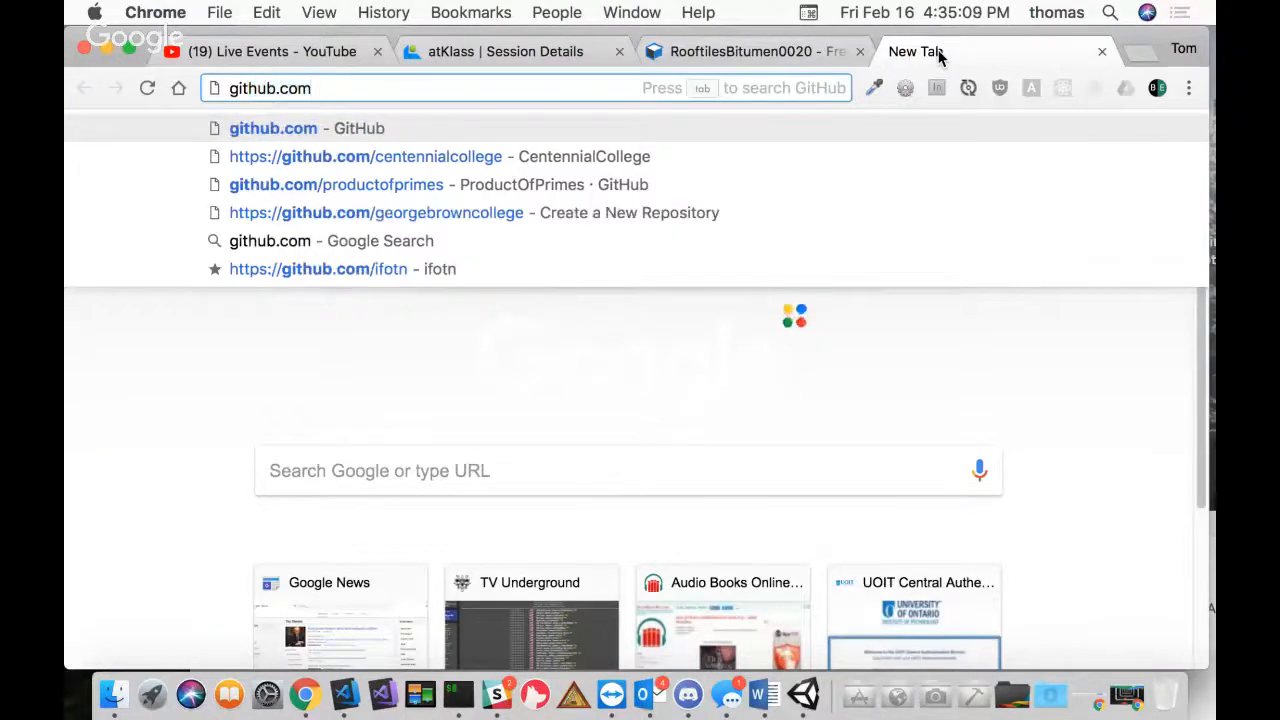
type("/ge")
key("Return")
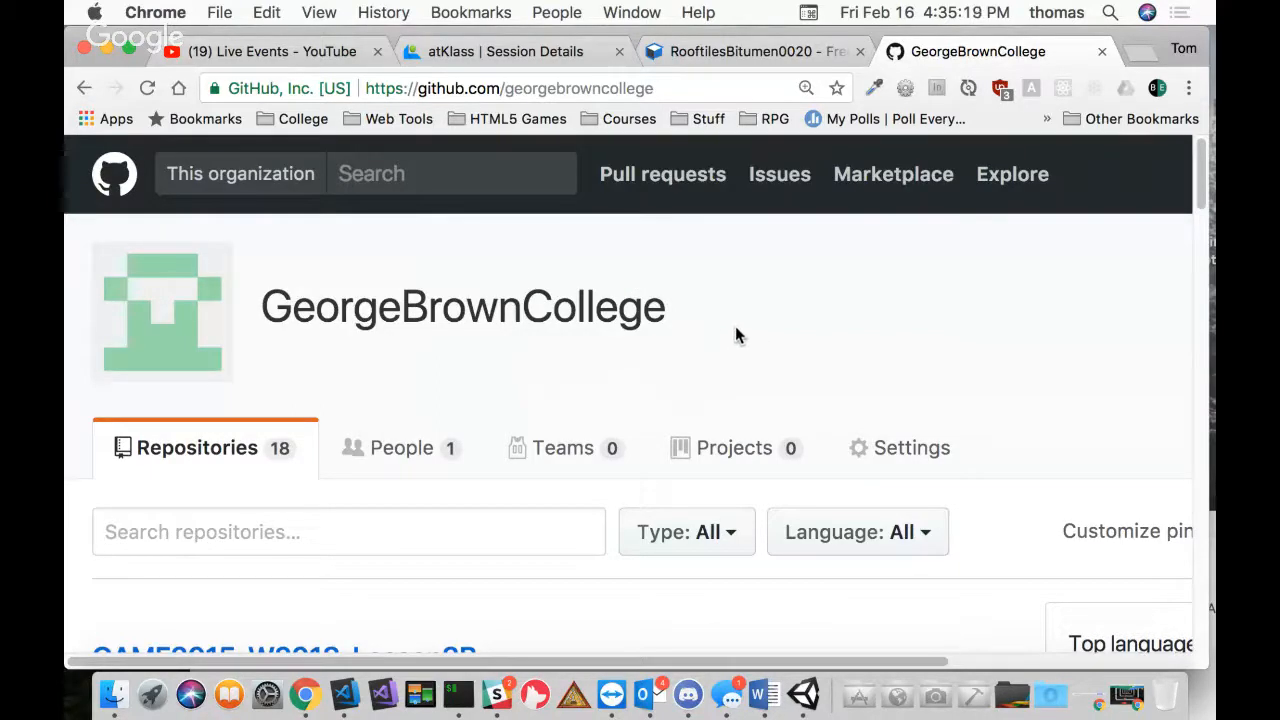
Find the GAME2015-W2018-Lesson2C repository in the organization's list, open it and view its project folders
scroll(647, 342, "down", 5)
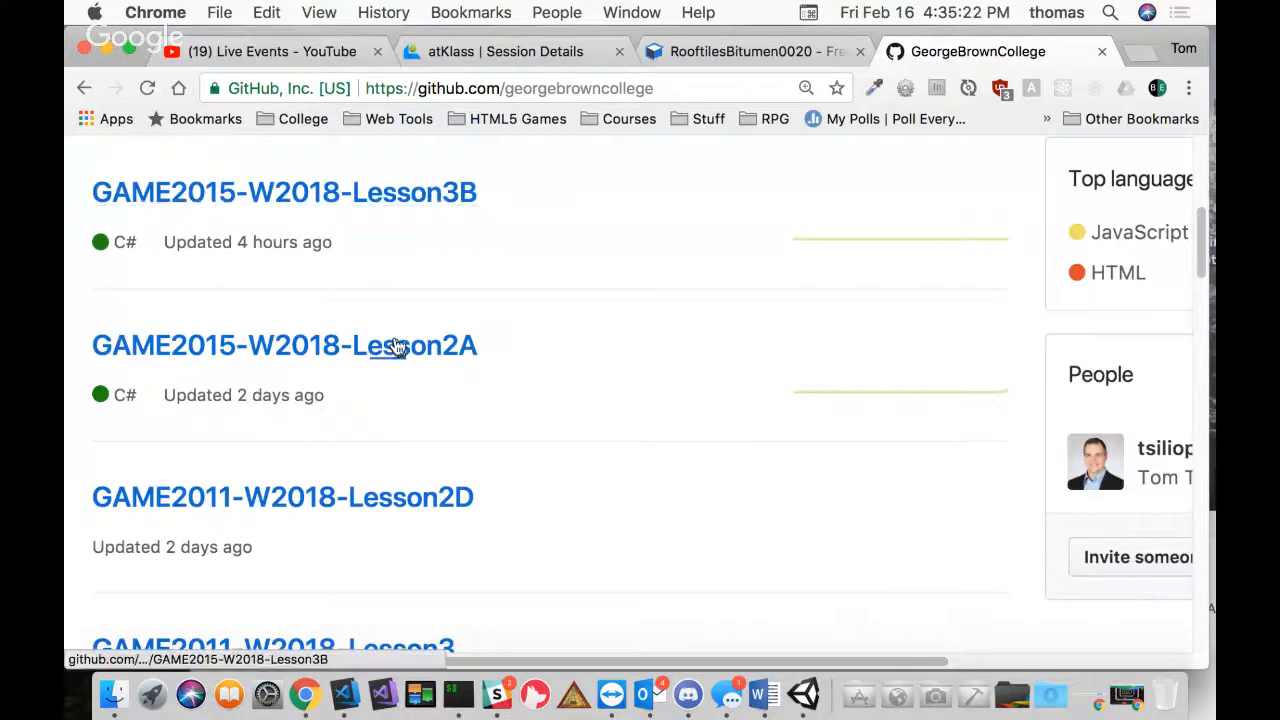
scroll(599, 344, "down", 1)
scroll(596, 347, "down", 1)
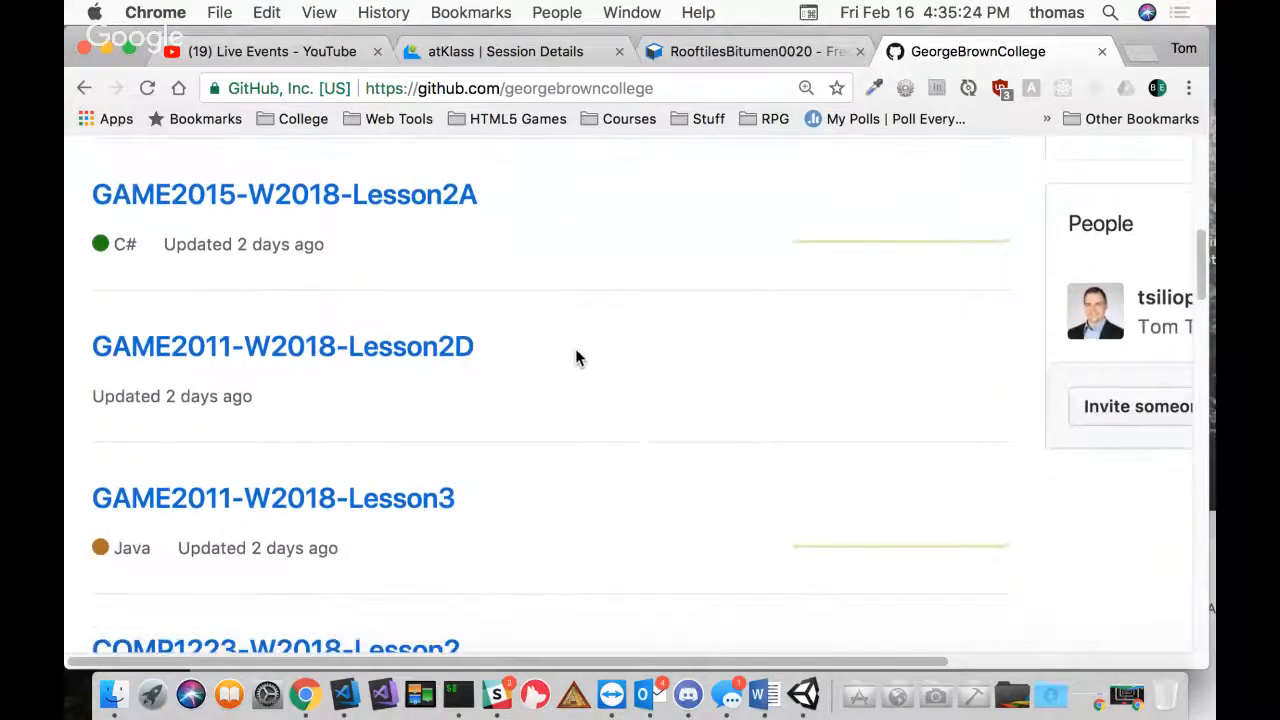
scroll(562, 354, "down", 4)
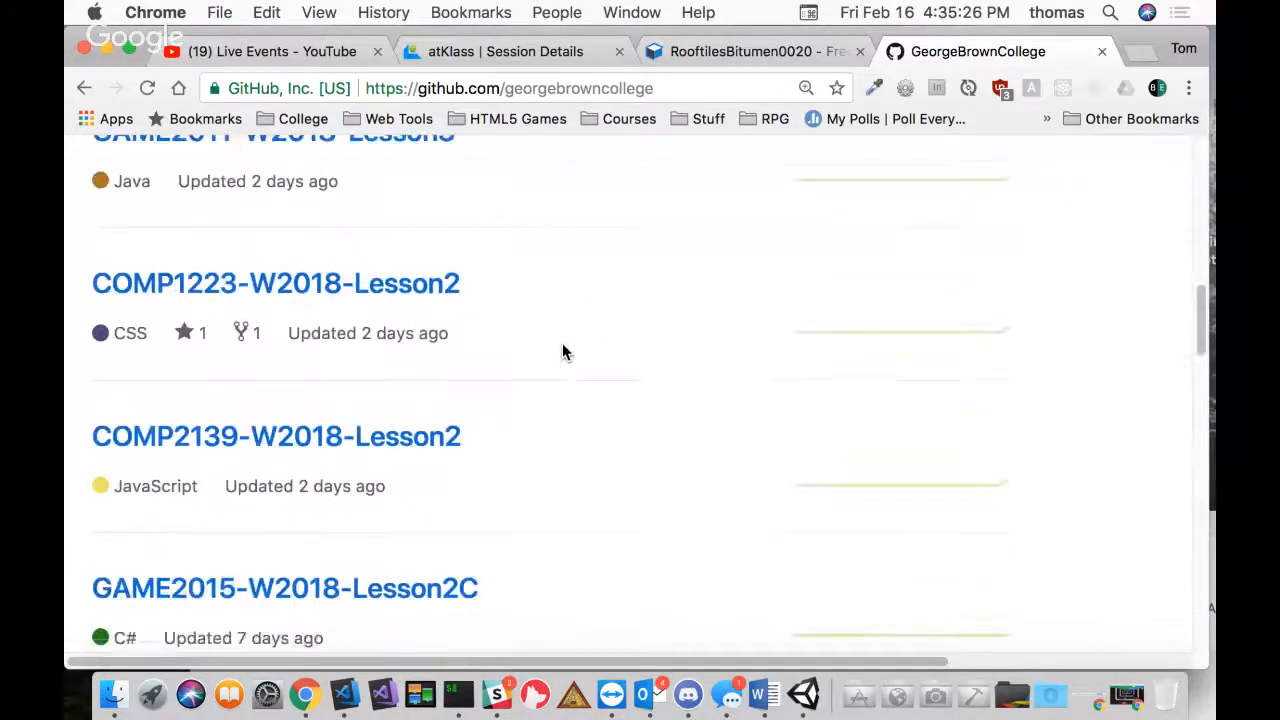
scroll(564, 350, "down", 2)
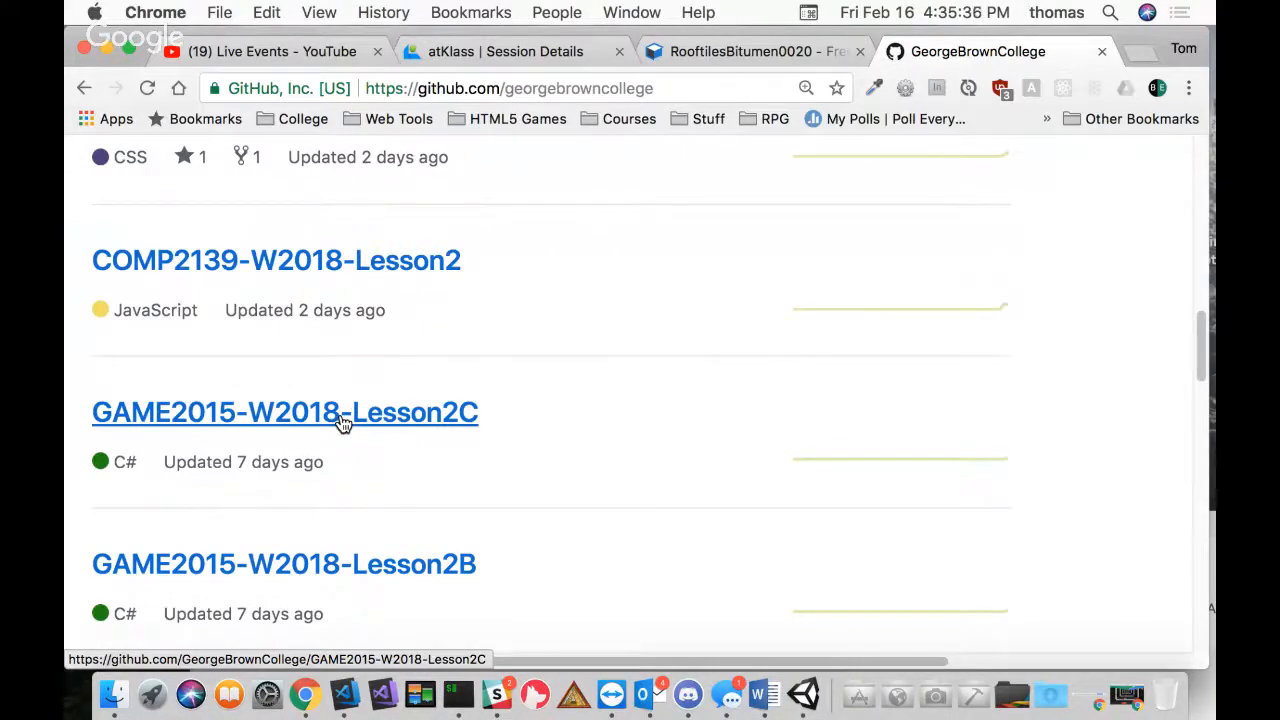
left_click(349, 424)
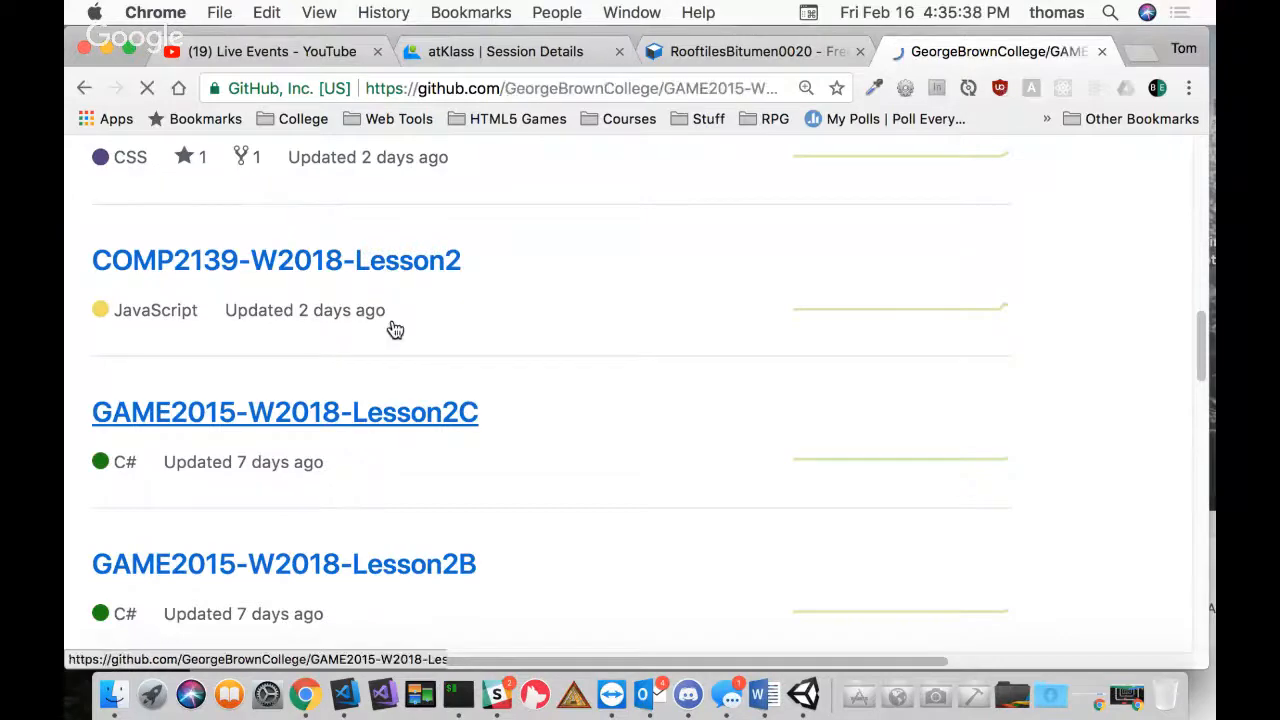
scroll(734, 330, "down", 4)
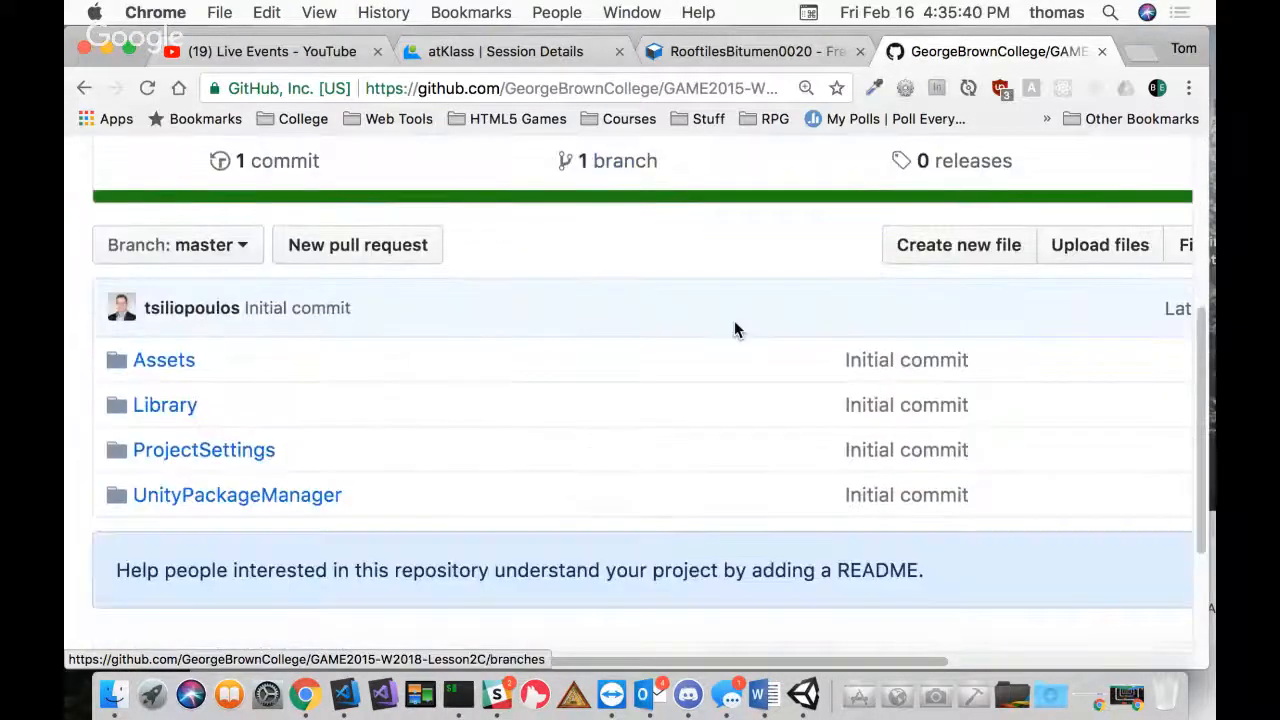
Switch to the Google Hangouts live broadcast window
left_click(1130, 698)
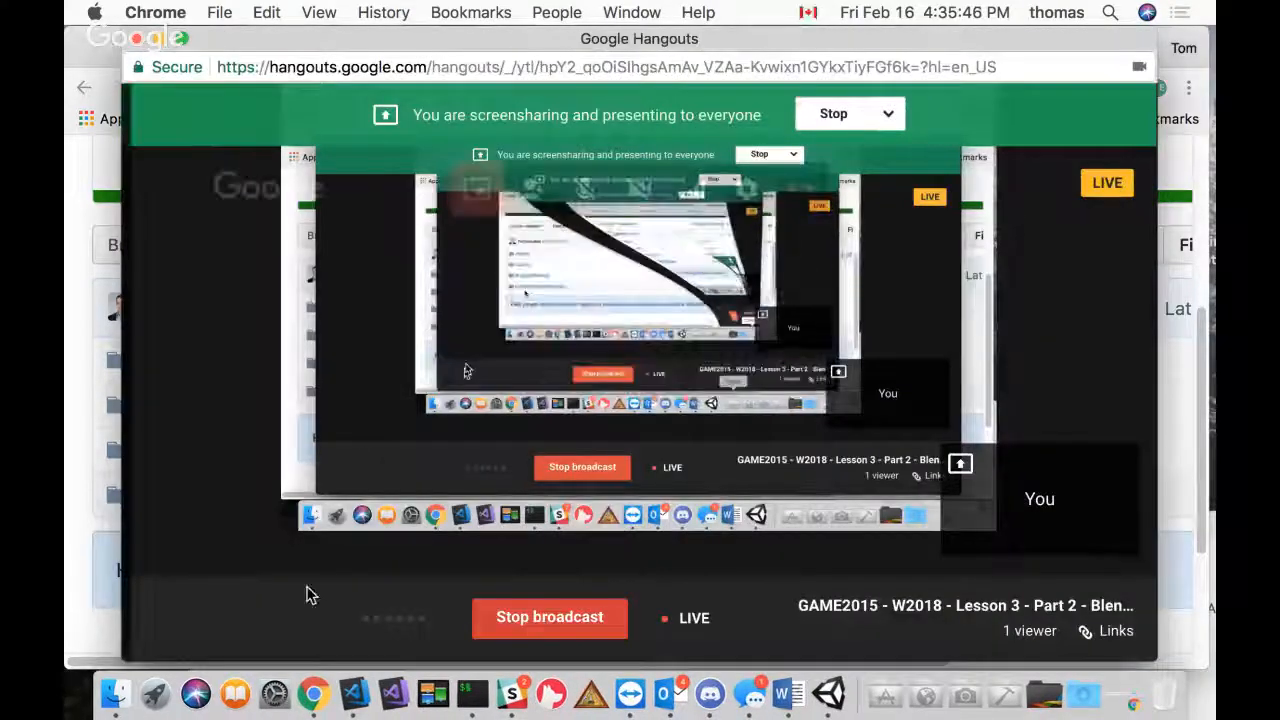